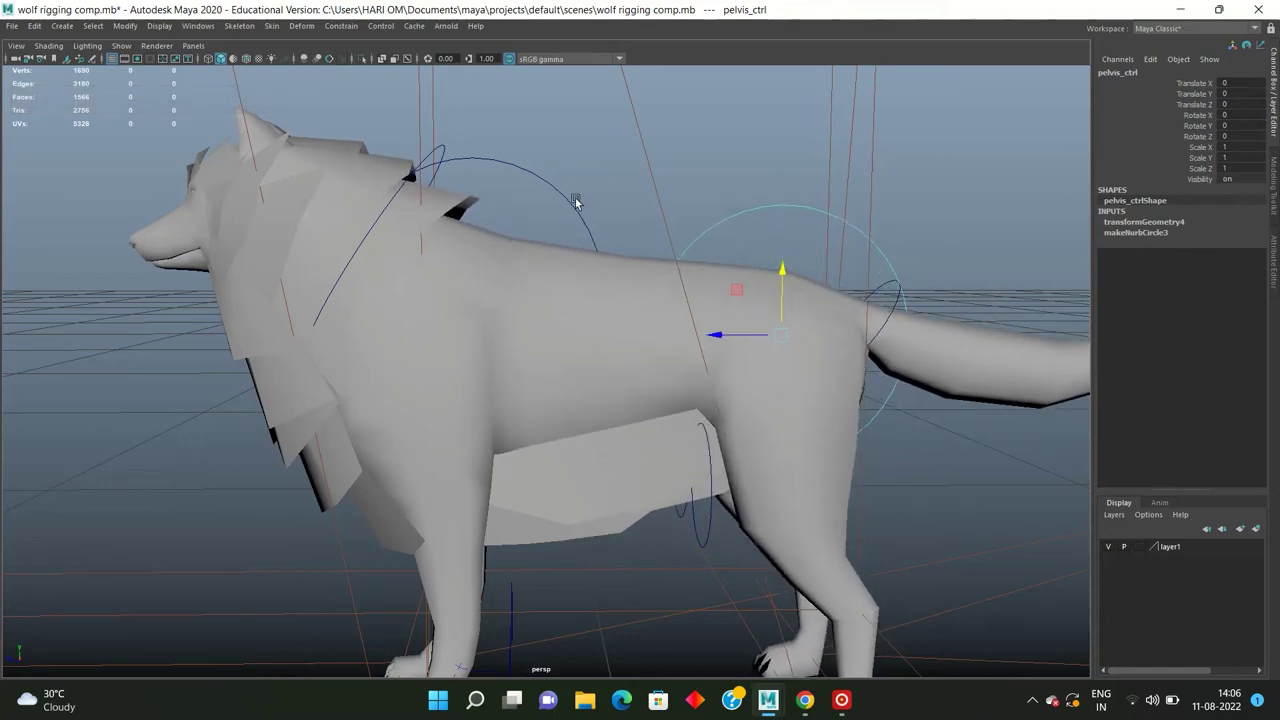
Step: Test the cavical_ctrl and neck_ctrl controls, undoing the head rotation afterwards
click(534, 163)
click(516, 167)
drag(473, 225, 476, 251)
click(436, 152)
click(434, 152)
alt+middle_drag(428, 151, 461, 191)
key(e)
mouse_move(438, 207)
mouse_down()
mouse_move(433, 218)
mouse_move(474, 249)
mouse_up()
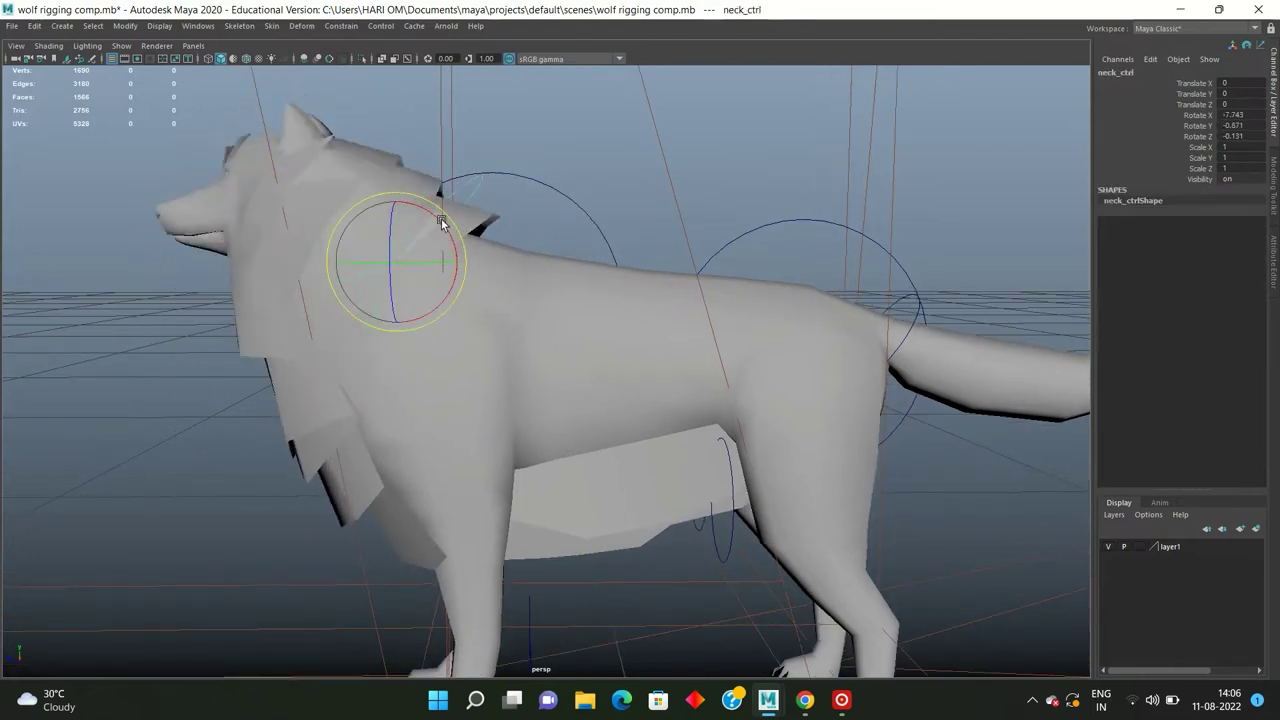
key(ctrl+z)
key(ctrl+z)
Step: Rotate tail_ctrl to test the tail, then undo the rotation
alt+drag(663, 312, 630, 287)
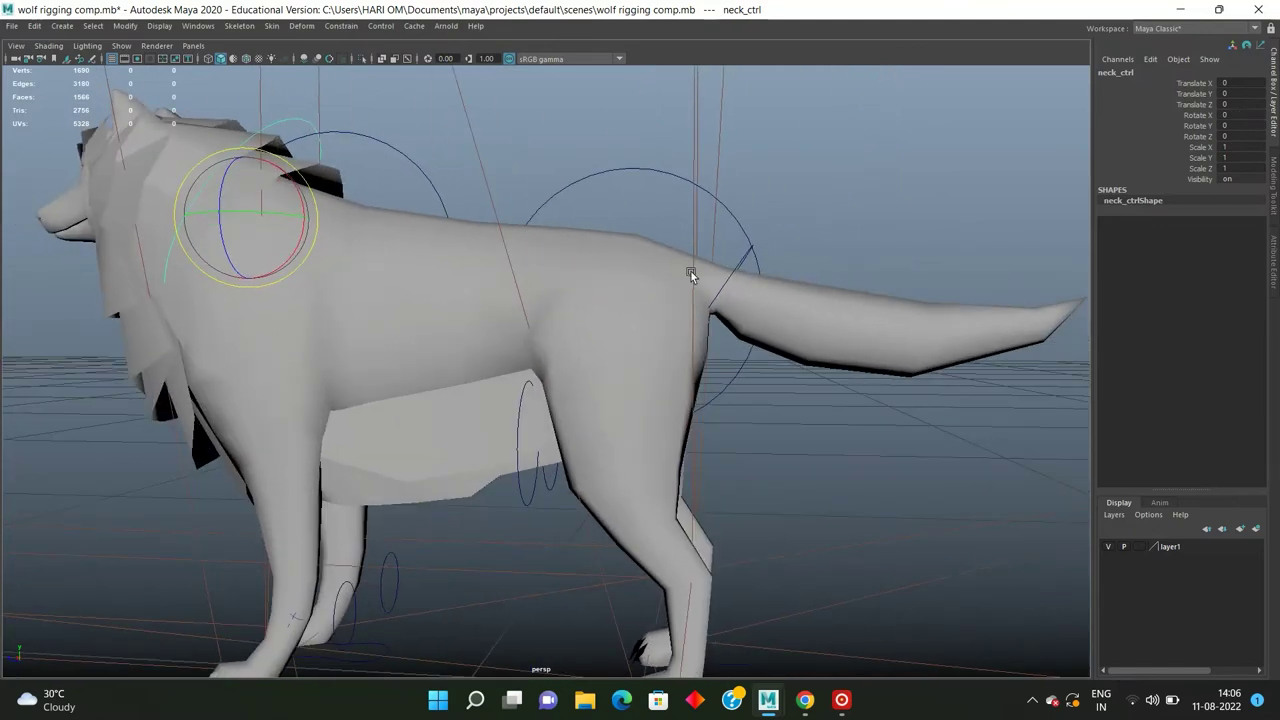
click(736, 266)
mouse_move(766, 252)
mouse_down()
mouse_move(777, 263)
mouse_move(743, 243)
mouse_up()
key(ctrl+z)
Step: Test the rear pole vector, then set left_leg_ctrl2's Translate Y to 0
mouse_move(703, 297)
alt+mouse_down()
mouse_move(672, 167)
mouse_move(760, 475)
mouse_move(711, 496)
mouse_move(698, 458)
mouse_move(720, 532)
mouse_move(555, 388)
mouse_move(594, 376)
mouse_move(578, 377)
alt+mouse_up()
click(751, 559)
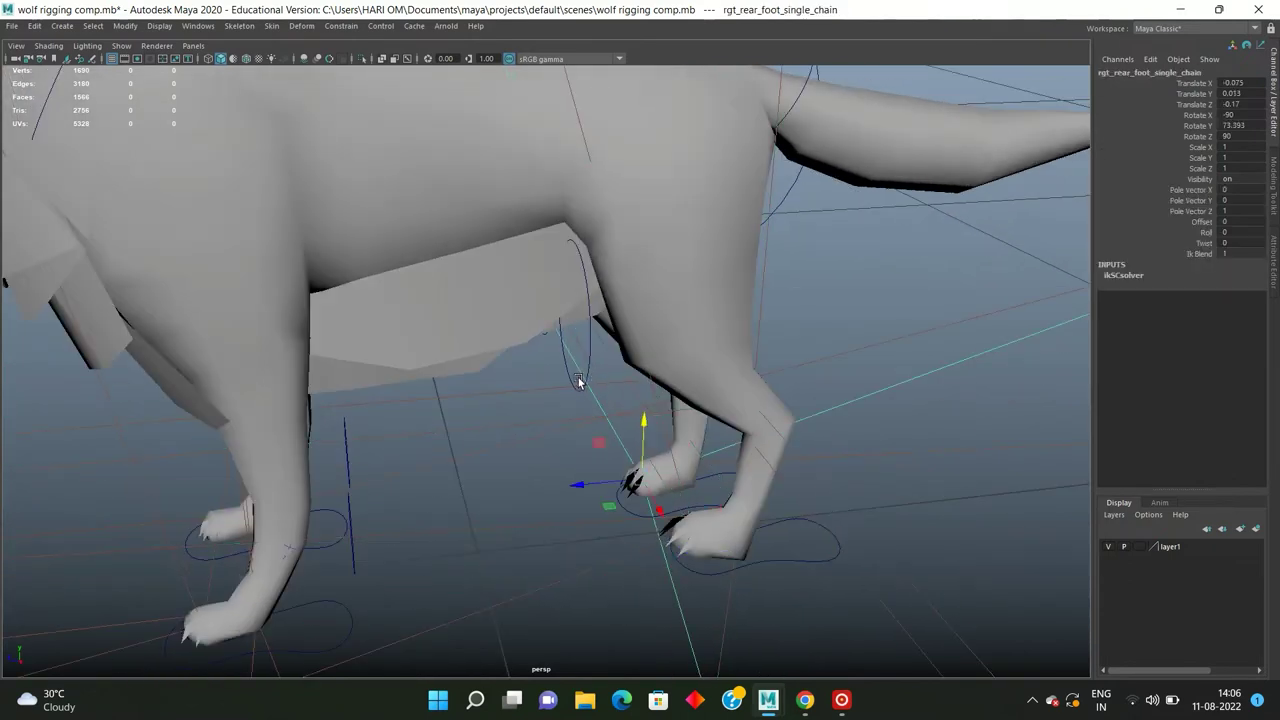
click(601, 354)
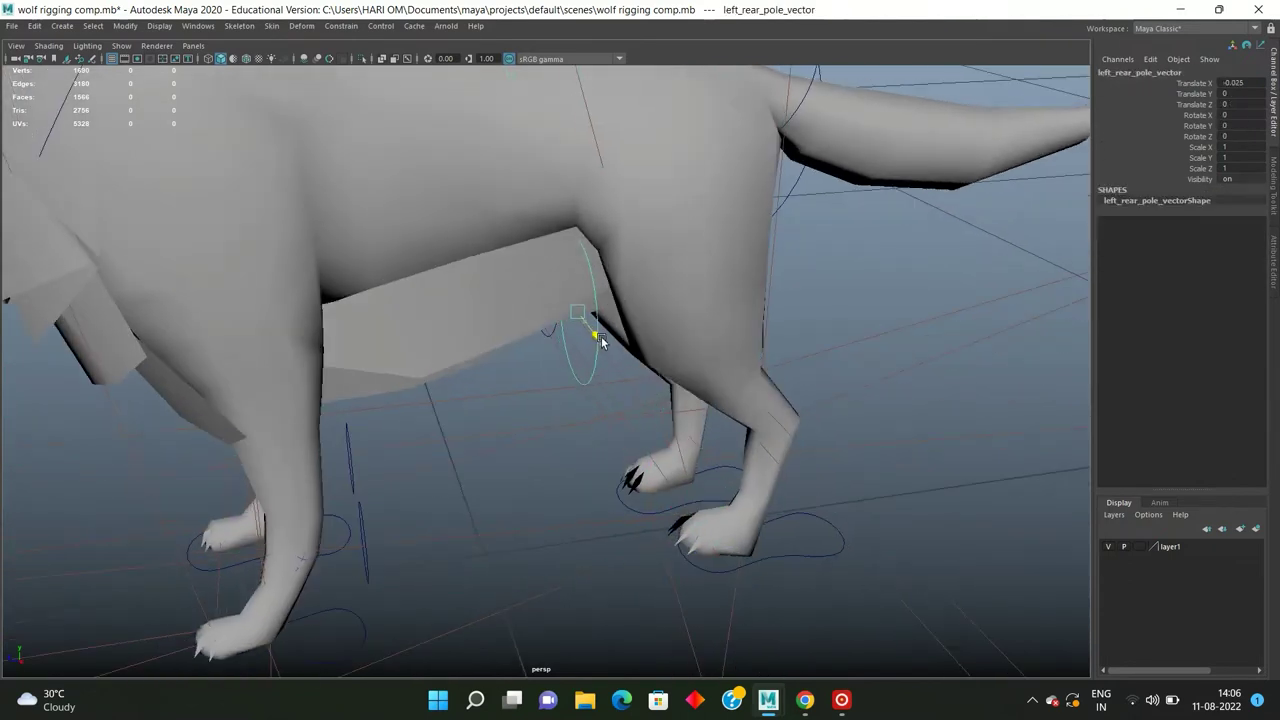
drag(602, 354, 593, 330)
key(ctrl+z)
key(ctrl+z)
key(ctrl+z)
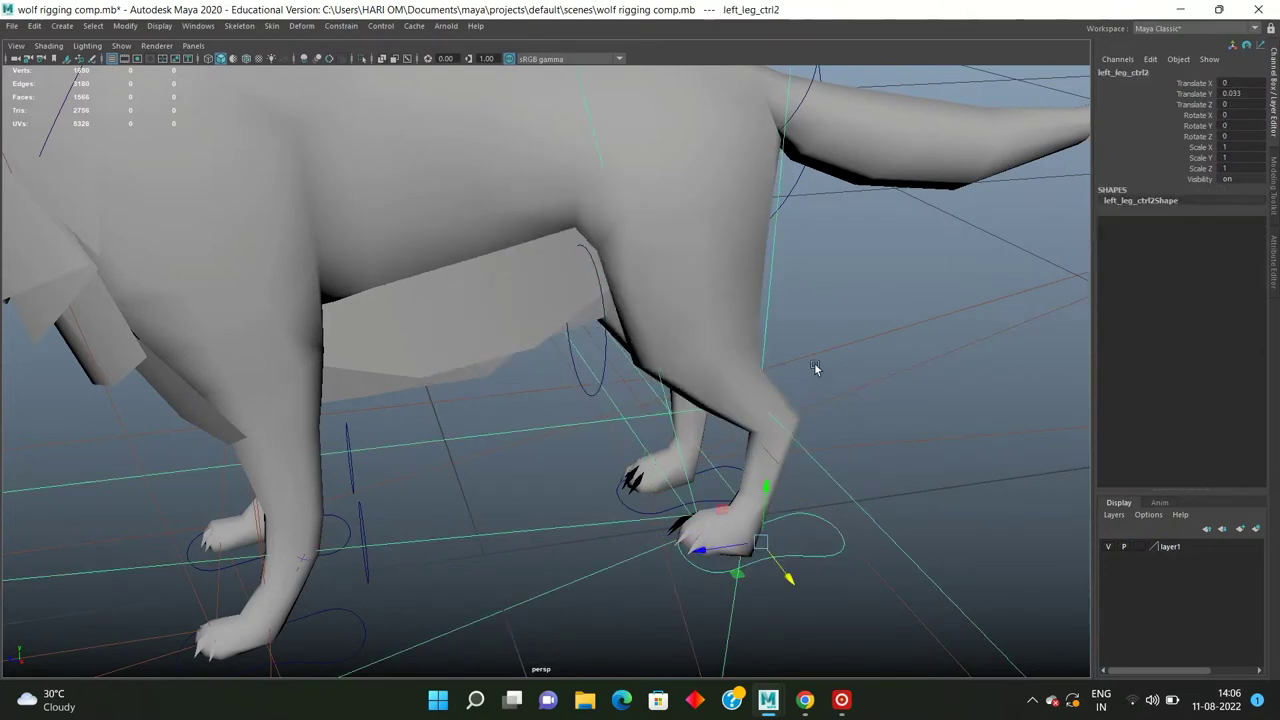
click(1255, 92)
key(Return)
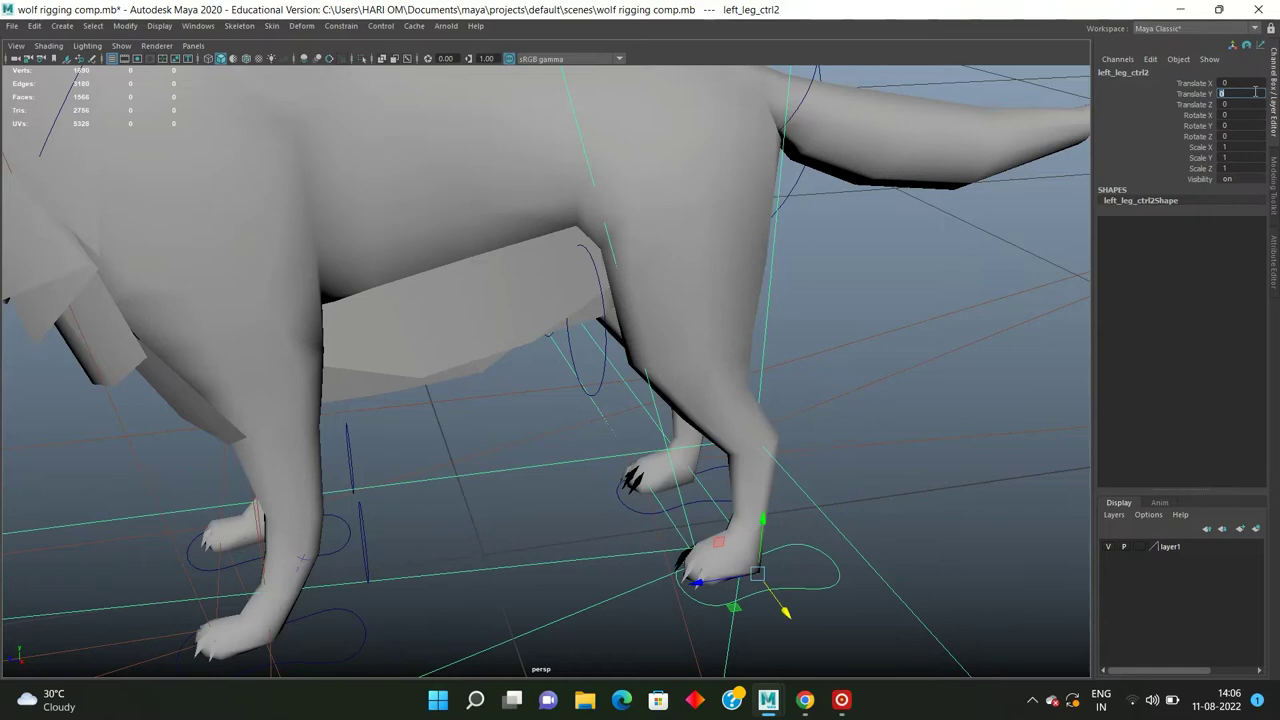
Step: Test the other leg, then set left_leg_ctrl's Translate Y to 0
alt+drag(381, 497, 498, 471)
click(483, 496)
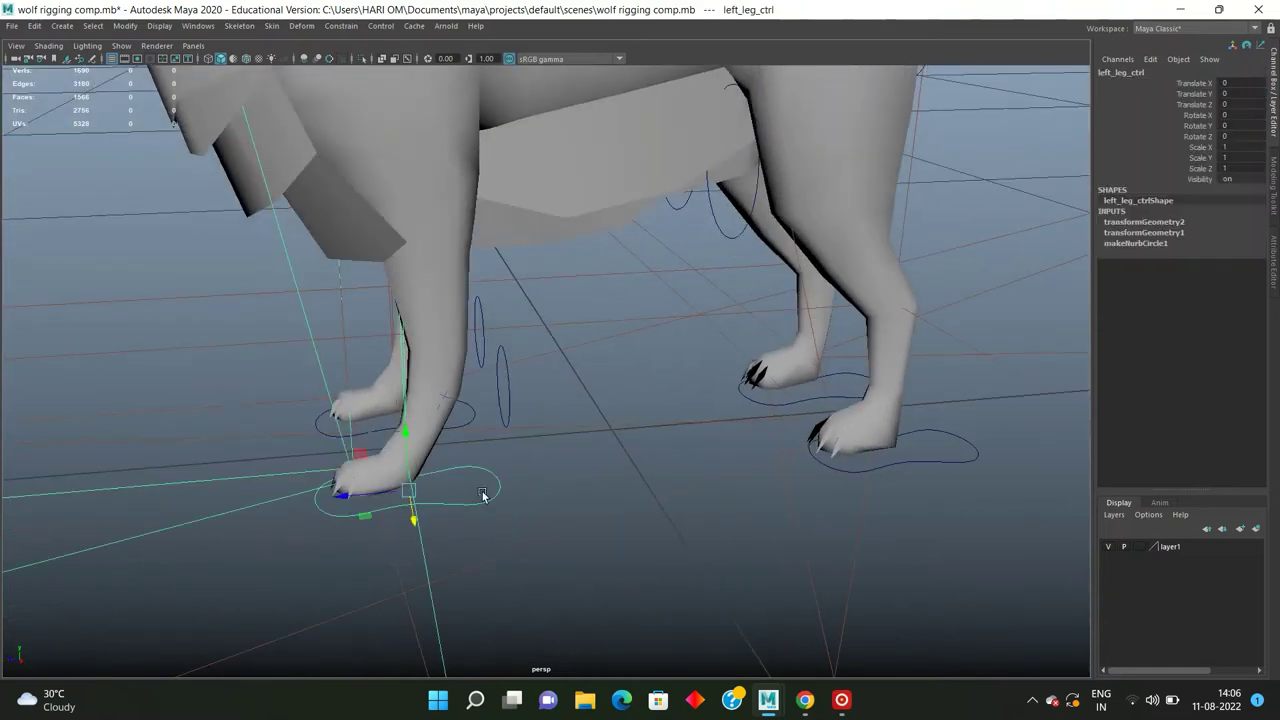
mouse_move(418, 438)
mouse_down()
mouse_move(520, 425)
mouse_move(545, 447)
mouse_move(563, 437)
mouse_up()
click(508, 401)
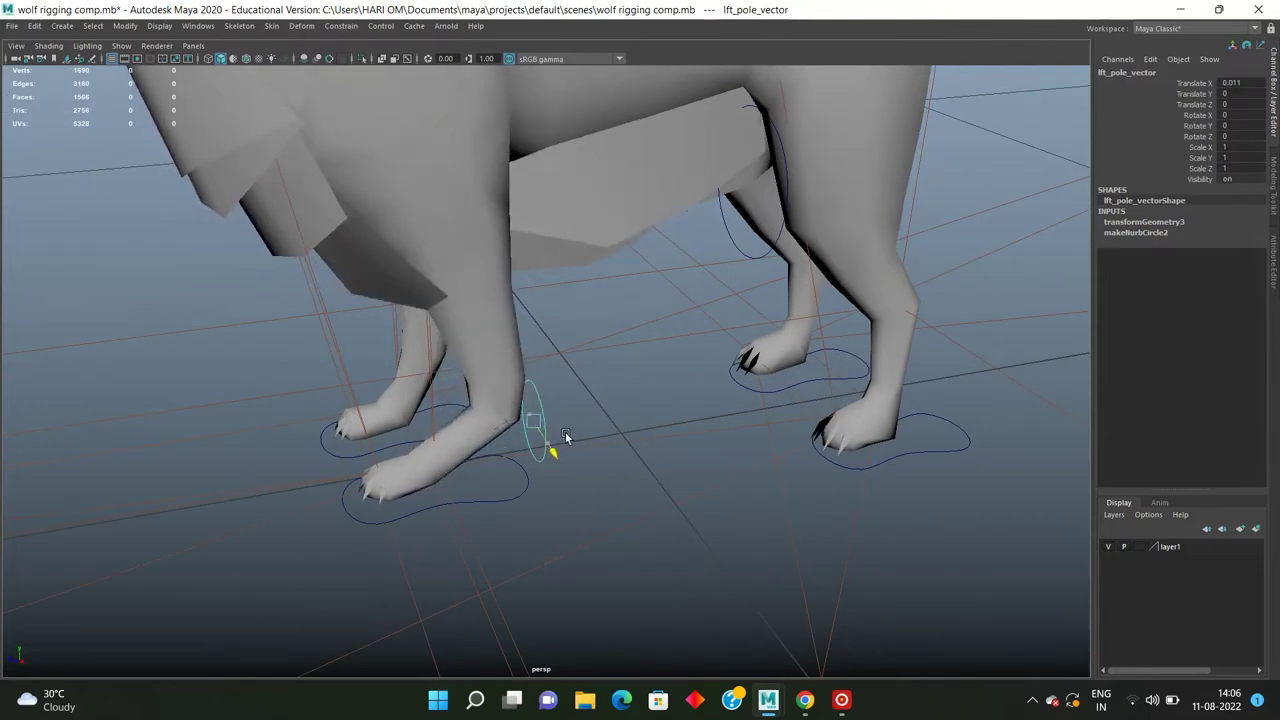
click(515, 497)
click(1257, 92)
text(0)
key(Return)
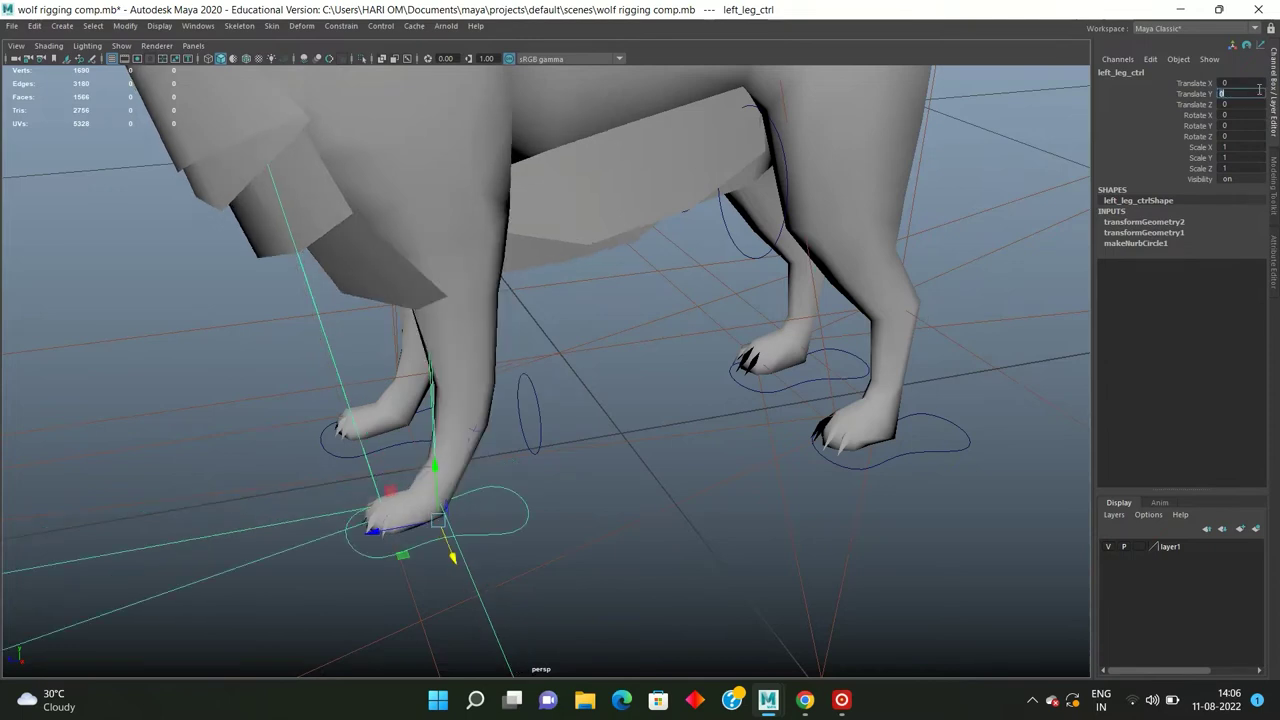
Step: Test tail_ctrl on the whole wolf again and switch to the four-view layout
mouse_move(598, 354)
alt+mouse_down()
mouse_move(763, 334)
mouse_move(633, 295)
mouse_move(640, 220)
mouse_move(642, 295)
alt+mouse_up()
click(815, 335)
click(656, 176)
mouse_move(656, 176)
alt+mouse_down()
mouse_move(636, 252)
mouse_move(613, 233)
alt+mouse_up()
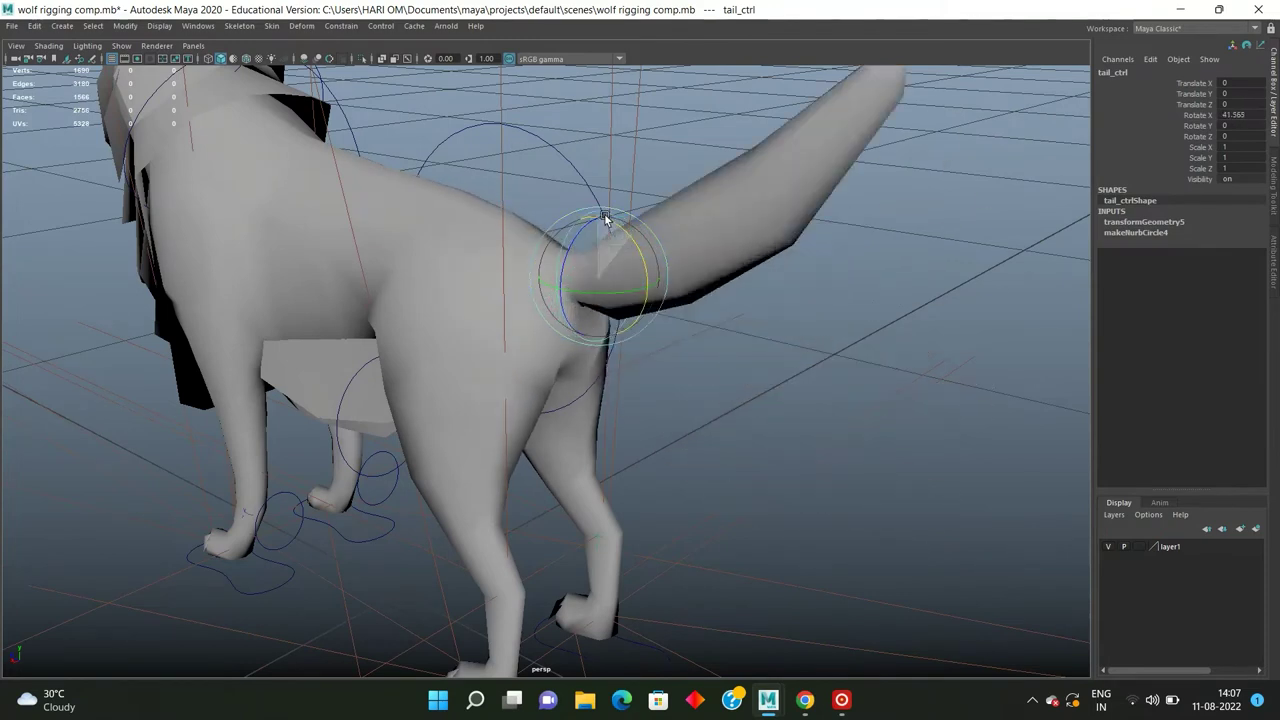
click(737, 216)
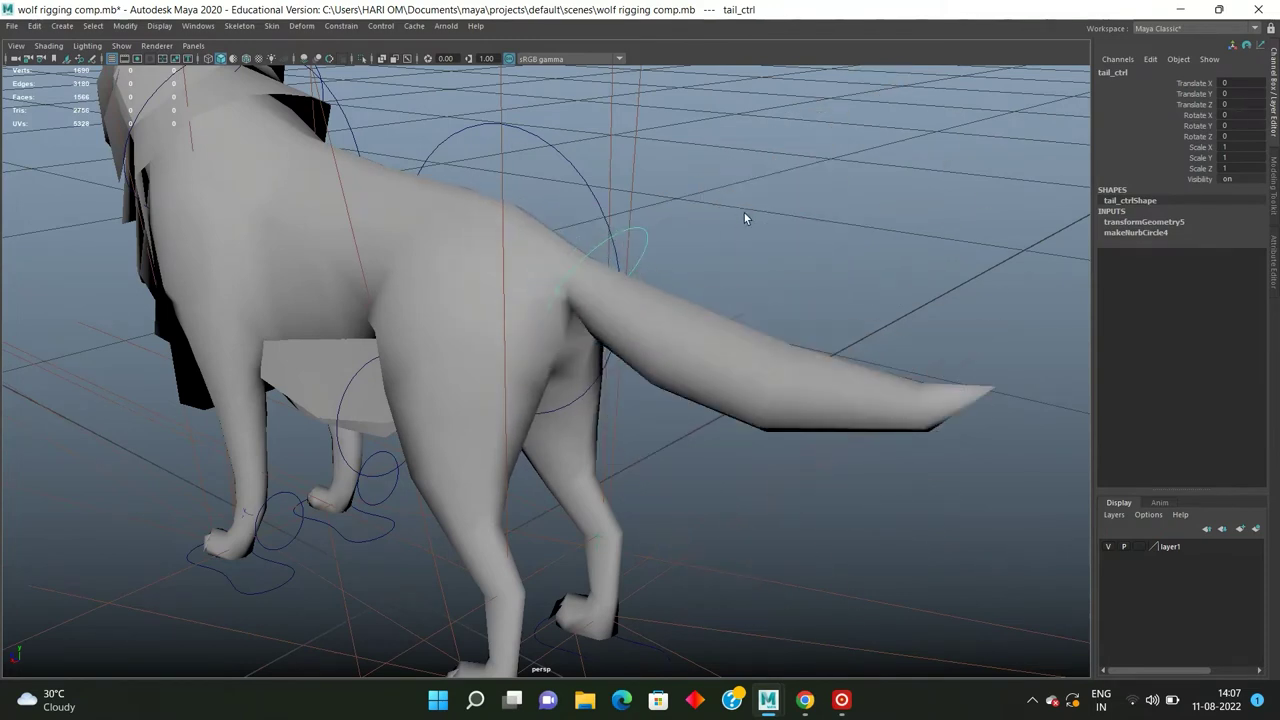
alt+drag(737, 216, 761, 347)
key(space)
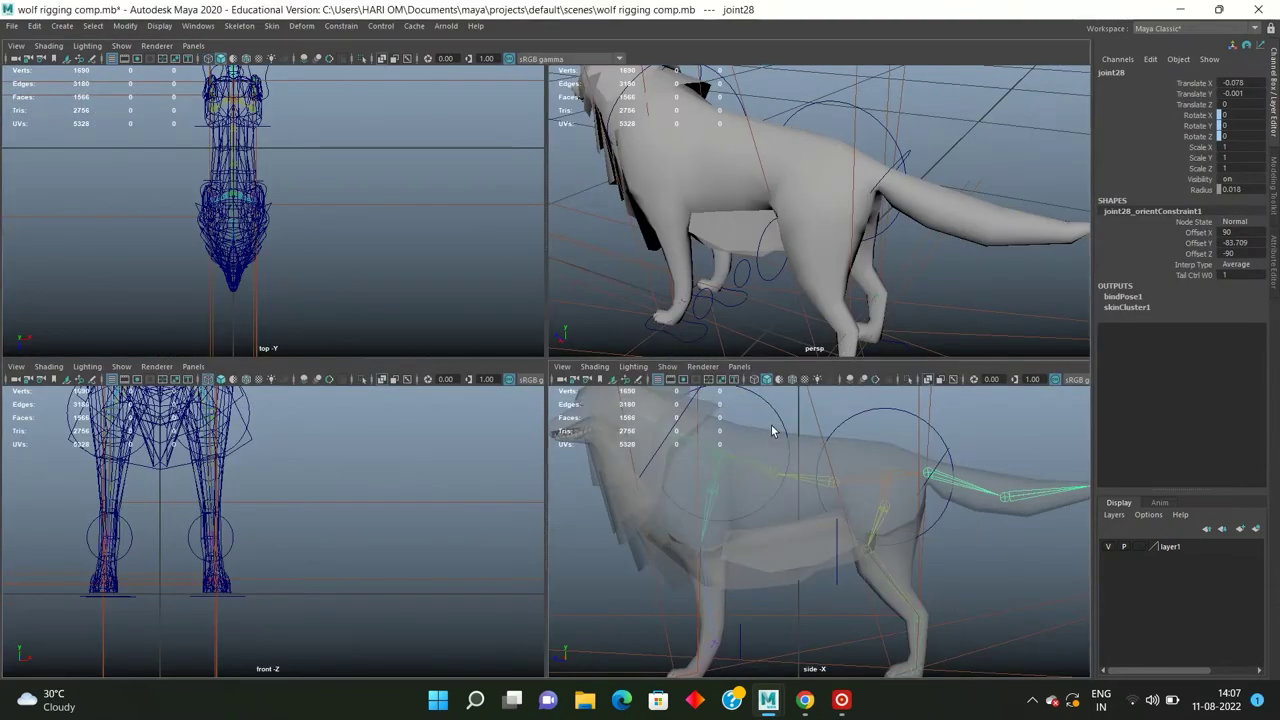
Step: In the maximised side view, place spine joints from the hips through the shoulders to the neck
key(space)
scroll(634, 400, up, 2)
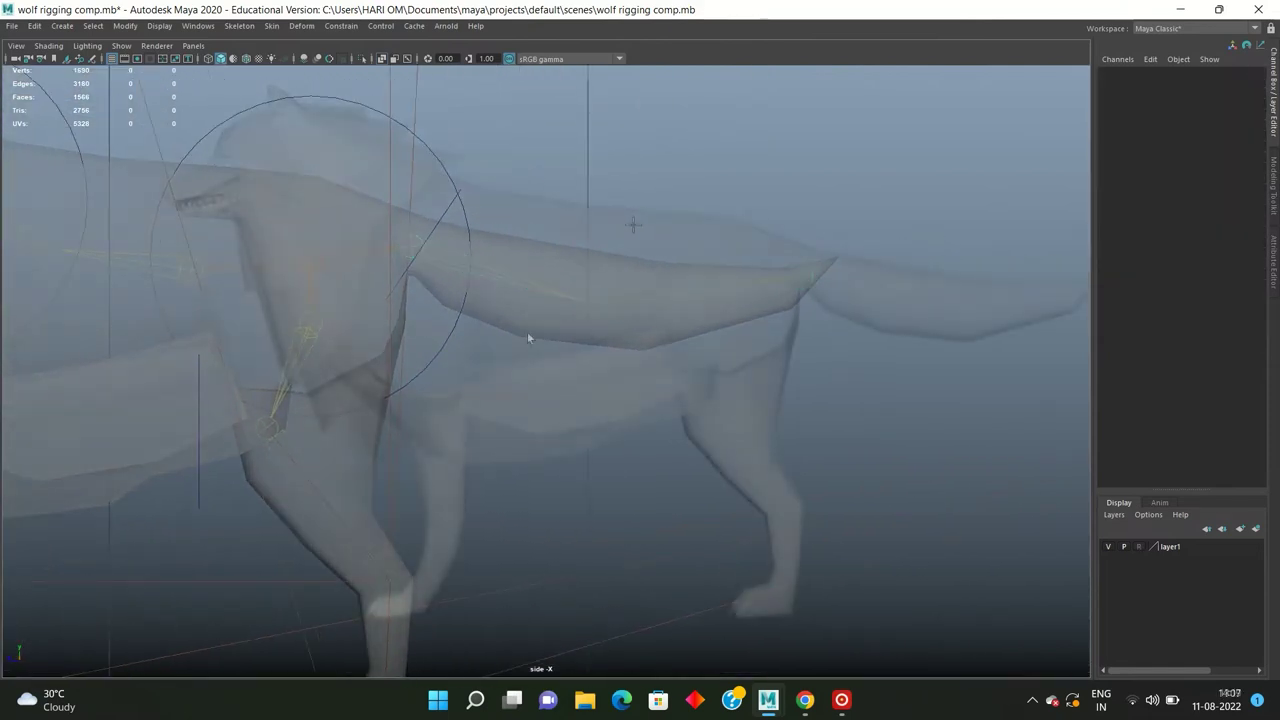
click(716, 280)
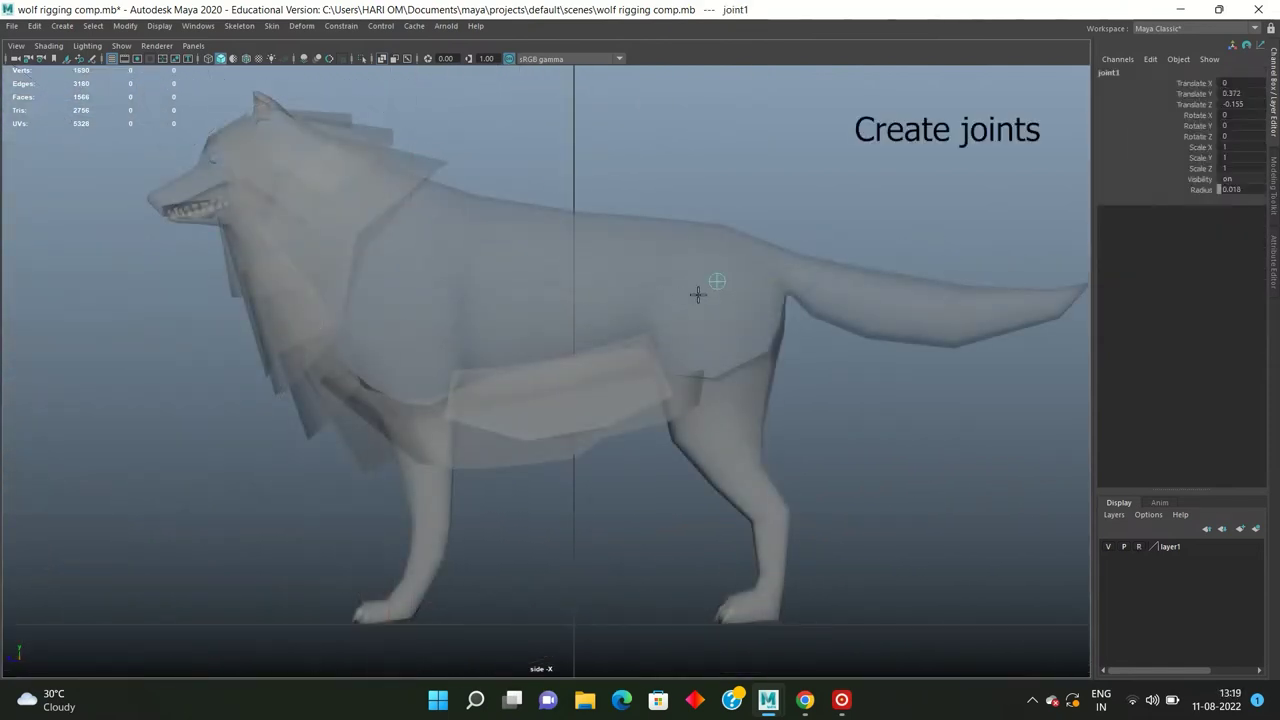
click(631, 290)
click(443, 240)
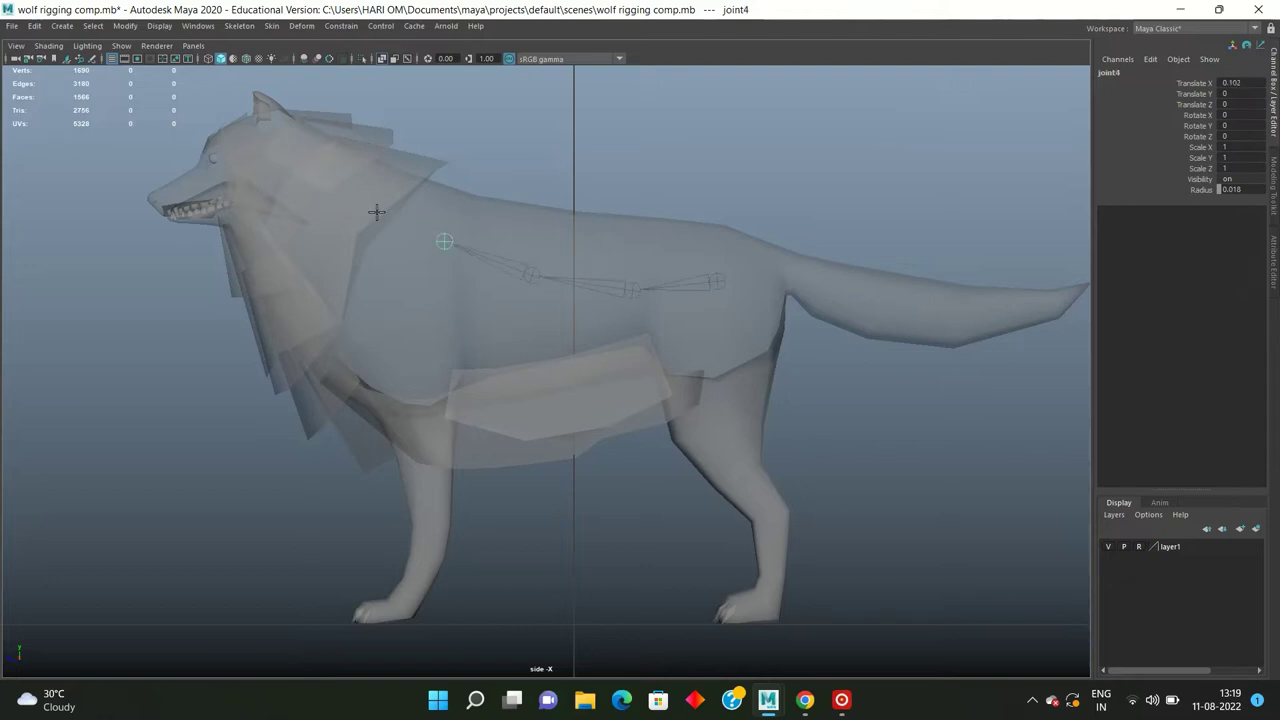
click(311, 170)
alt+middle_drag(254, 138, 279, 127)
key(Return)
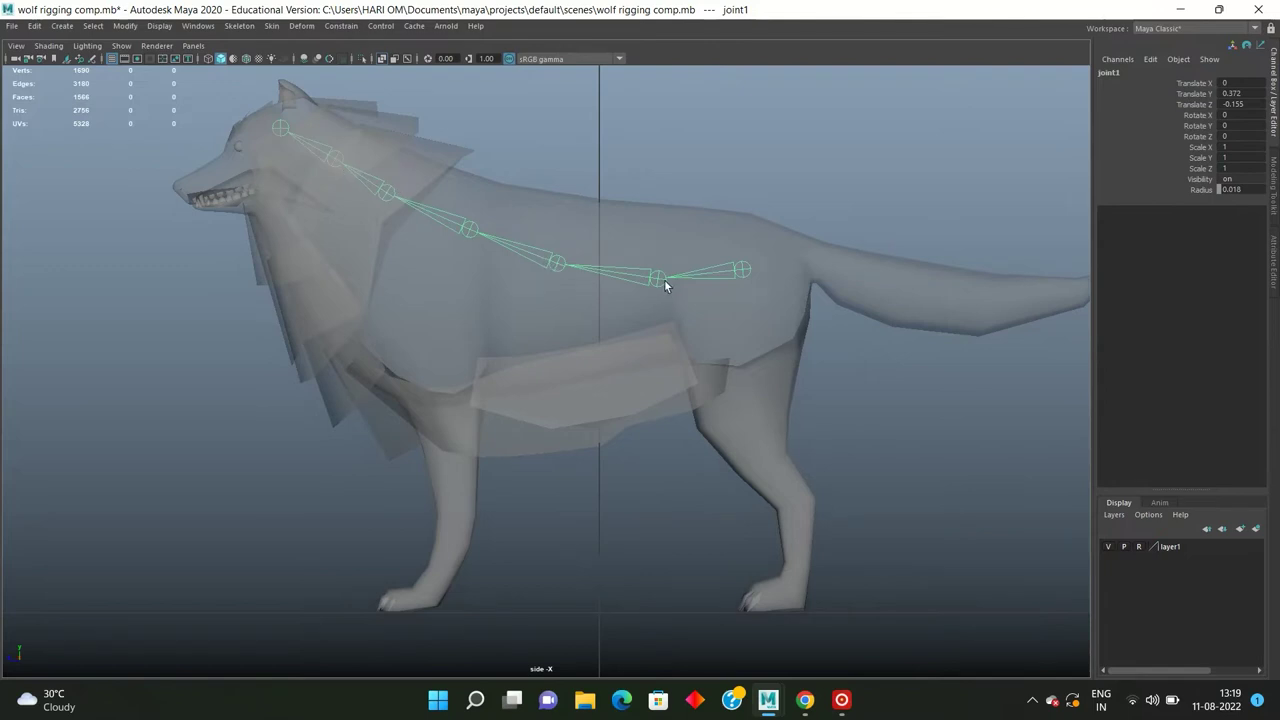
Step: Compare against the wolf skeleton reference image, then return to the Maya side view
click(805, 700)
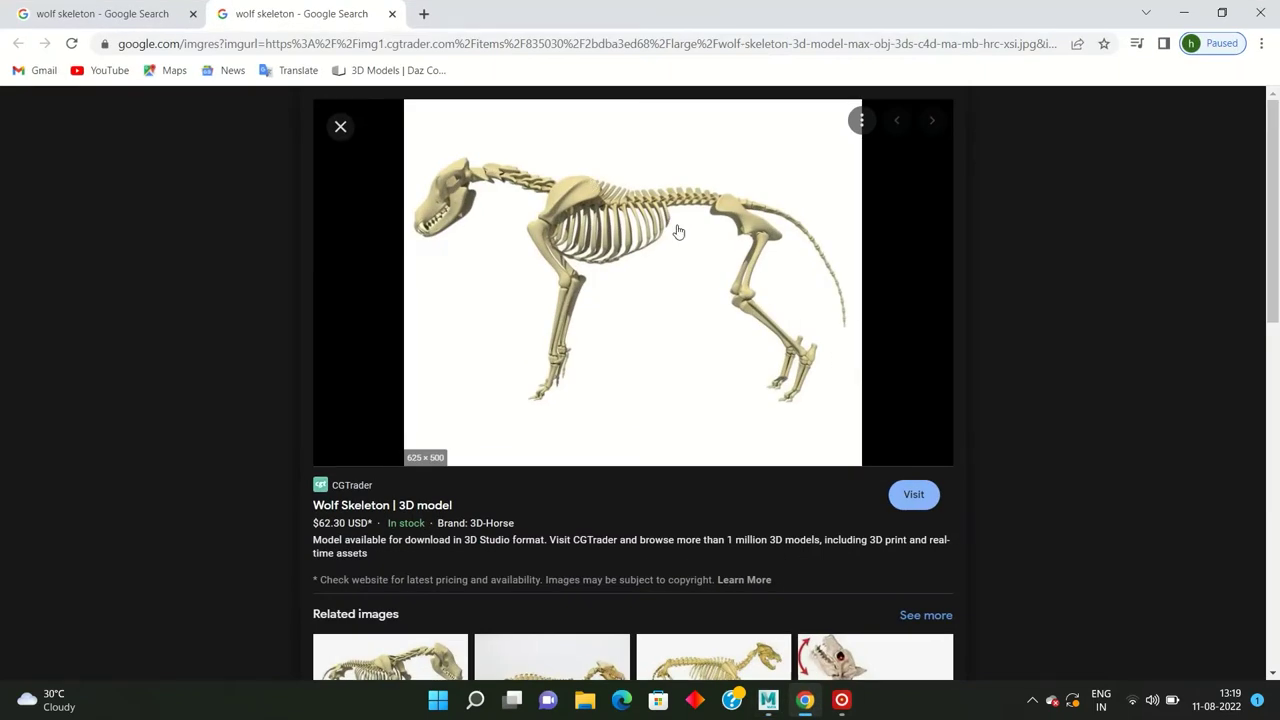
click(806, 690)
mouse_move(765, 433)
alt+middle_down()
mouse_move(758, 411)
mouse_move(780, 421)
alt+middle_up()
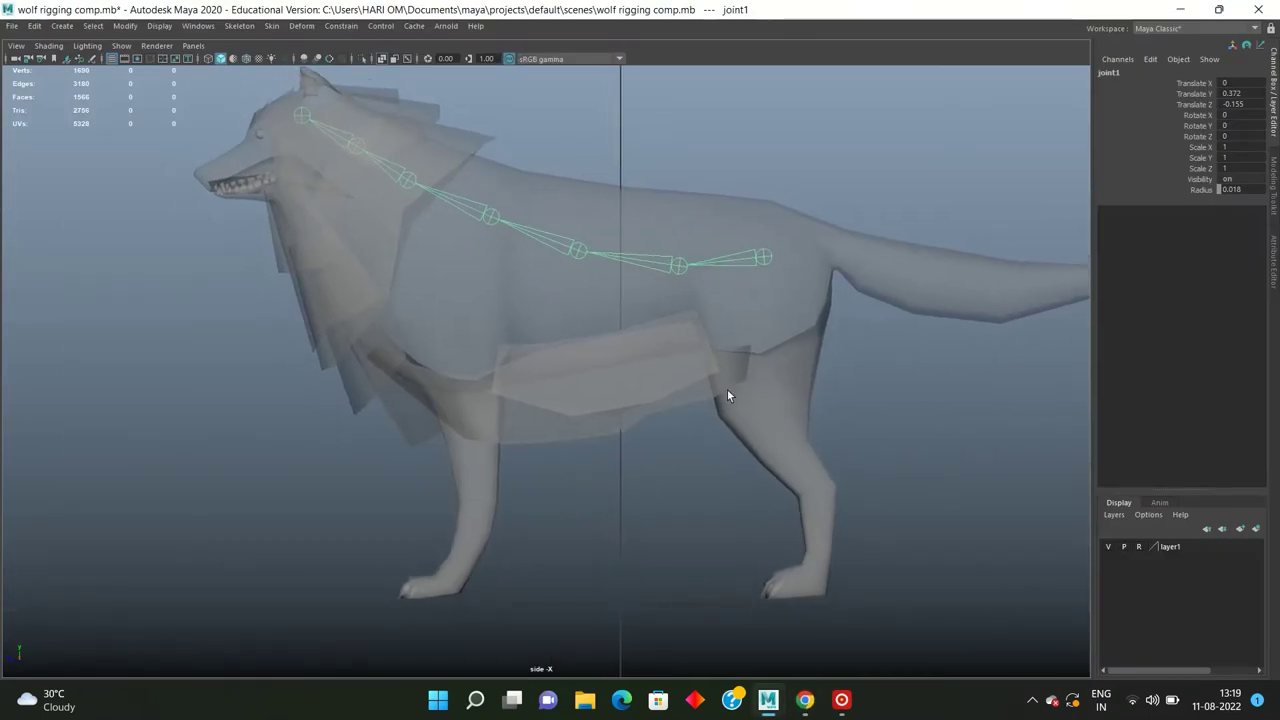
Step: Turn on X-Ray so the wolf is see-through, viewing it in the four-view layout
key(space)
key(space)
mouse_move(783, 283)
alt+mouse_down()
mouse_move(829, 282)
mouse_move(805, 282)
alt+mouse_up()
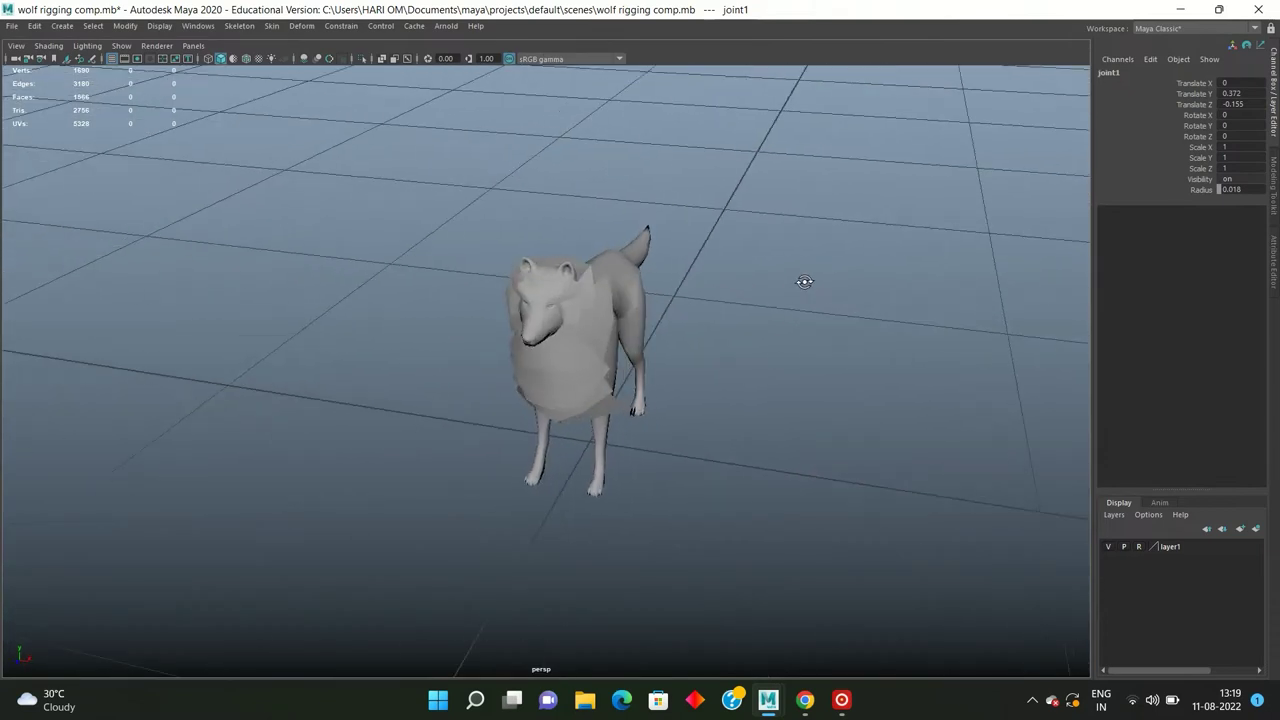
click(379, 59)
mouse_move(472, 157)
alt+mouse_down()
mouse_move(664, 282)
mouse_move(720, 468)
alt+mouse_up()
Step: Back in the single side view, start Skeleton > Create Joints for a new chain
key(space)
key(space)
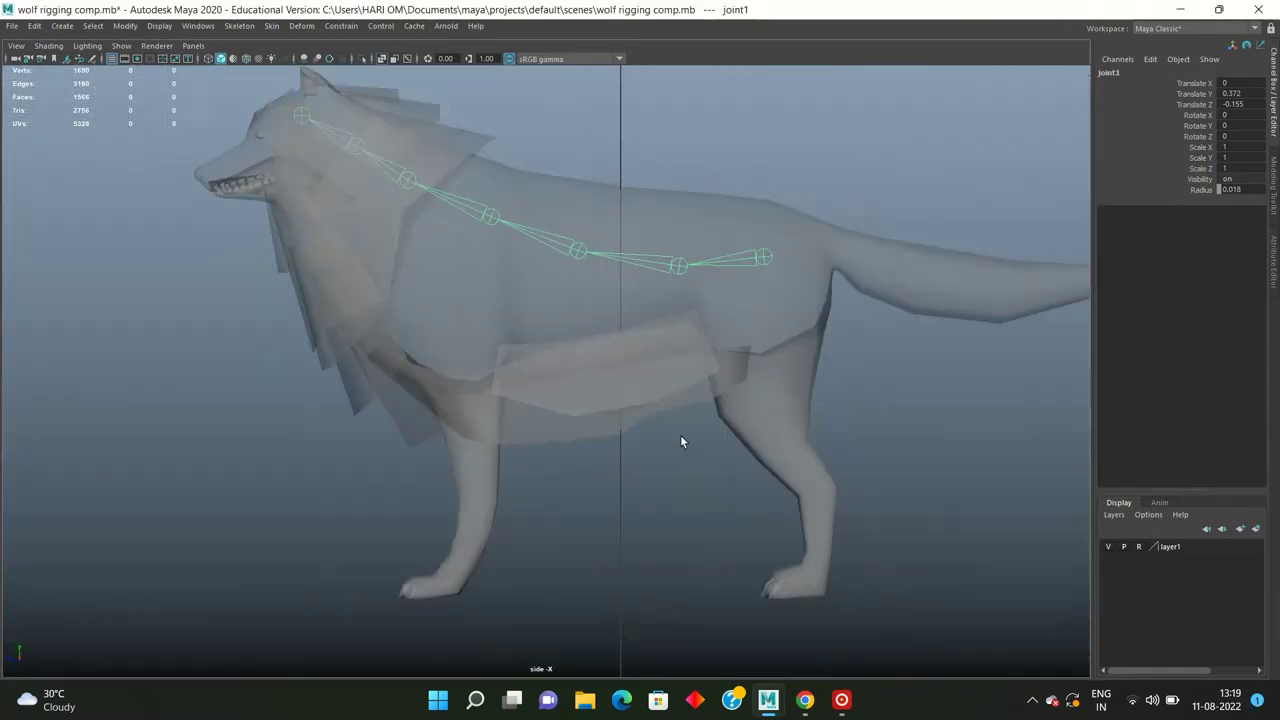
alt+middle_drag(688, 447, 625, 407)
alt+middle_drag(516, 313, 514, 299)
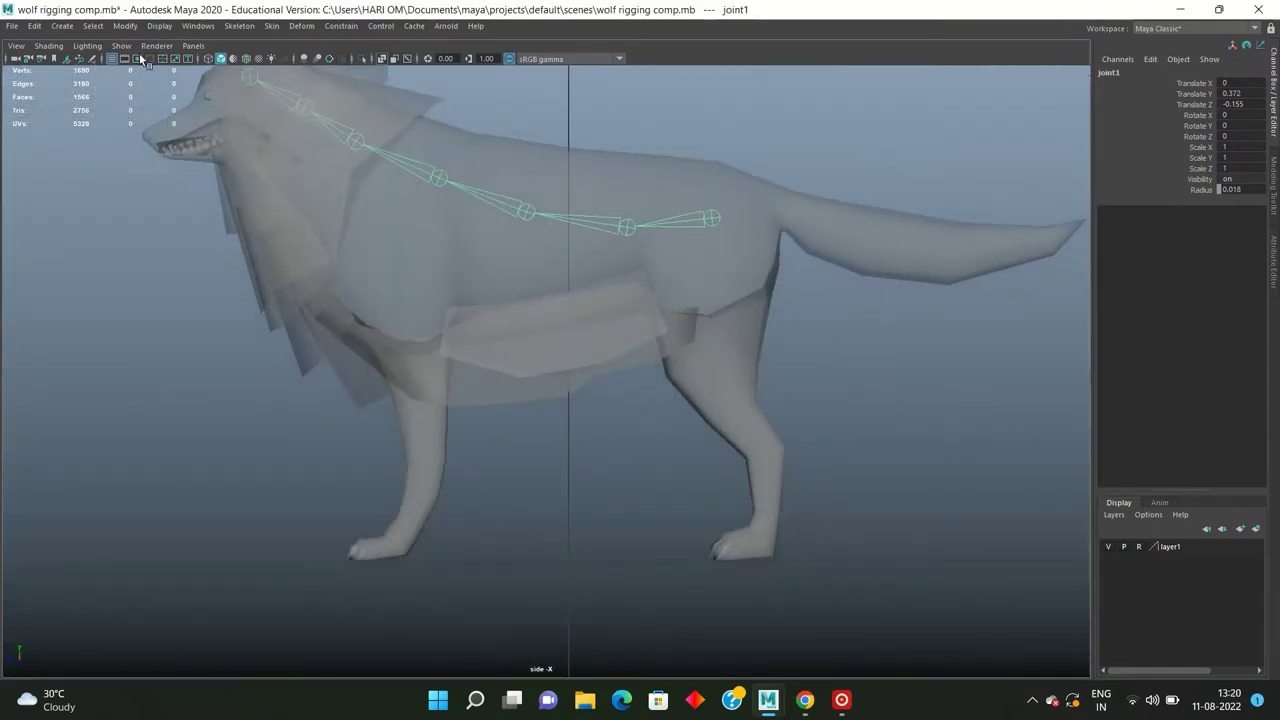
click(239, 26)
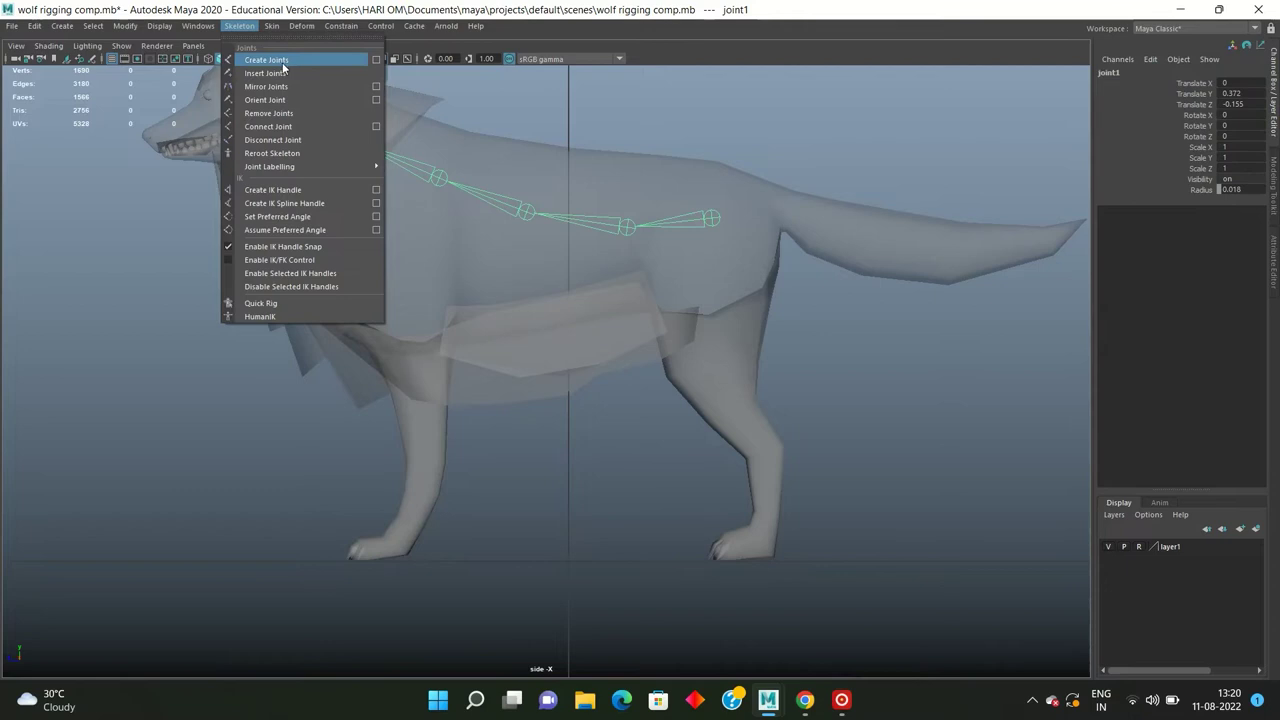
click(282, 60)
mouse_move(723, 266)
alt+middle_down()
mouse_move(728, 254)
mouse_move(702, 258)
alt+middle_up()
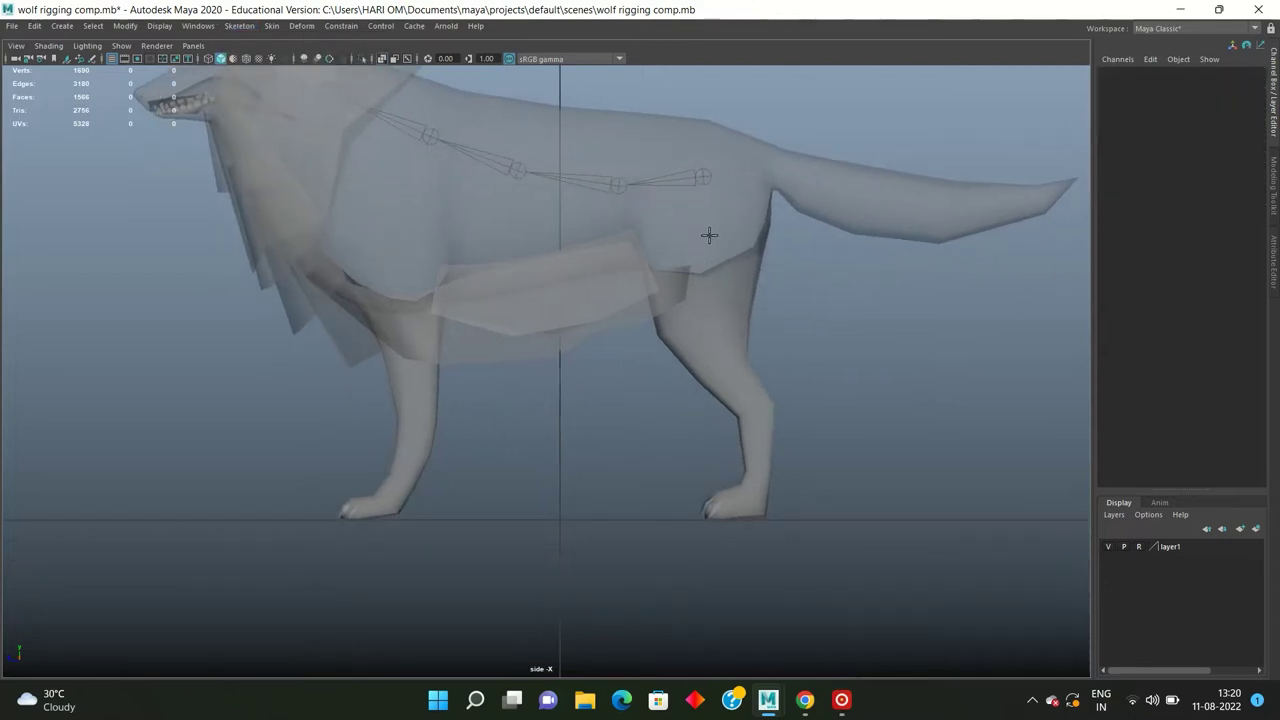
Step: Place hip, knee, hock, paw and toe joints down the hind leg, then finish and deselect the chain
click(709, 236)
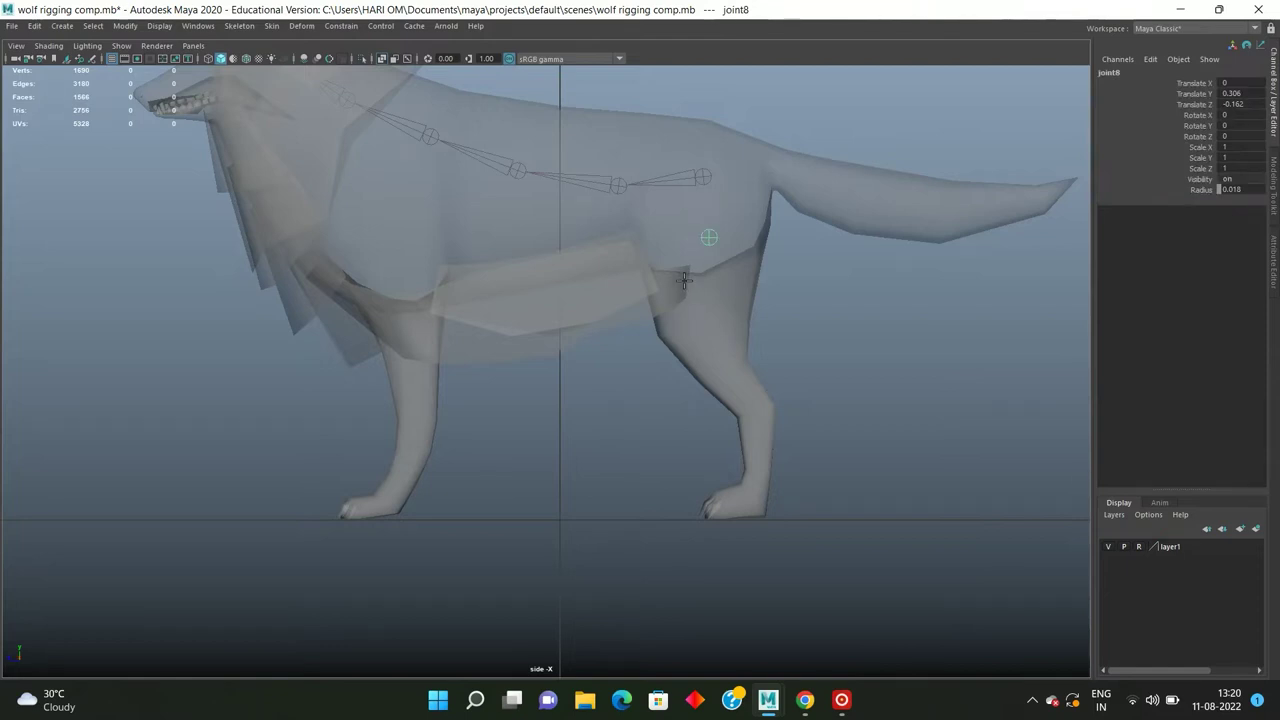
click(673, 298)
click(760, 409)
alt+middle_drag(761, 393, 806, 483)
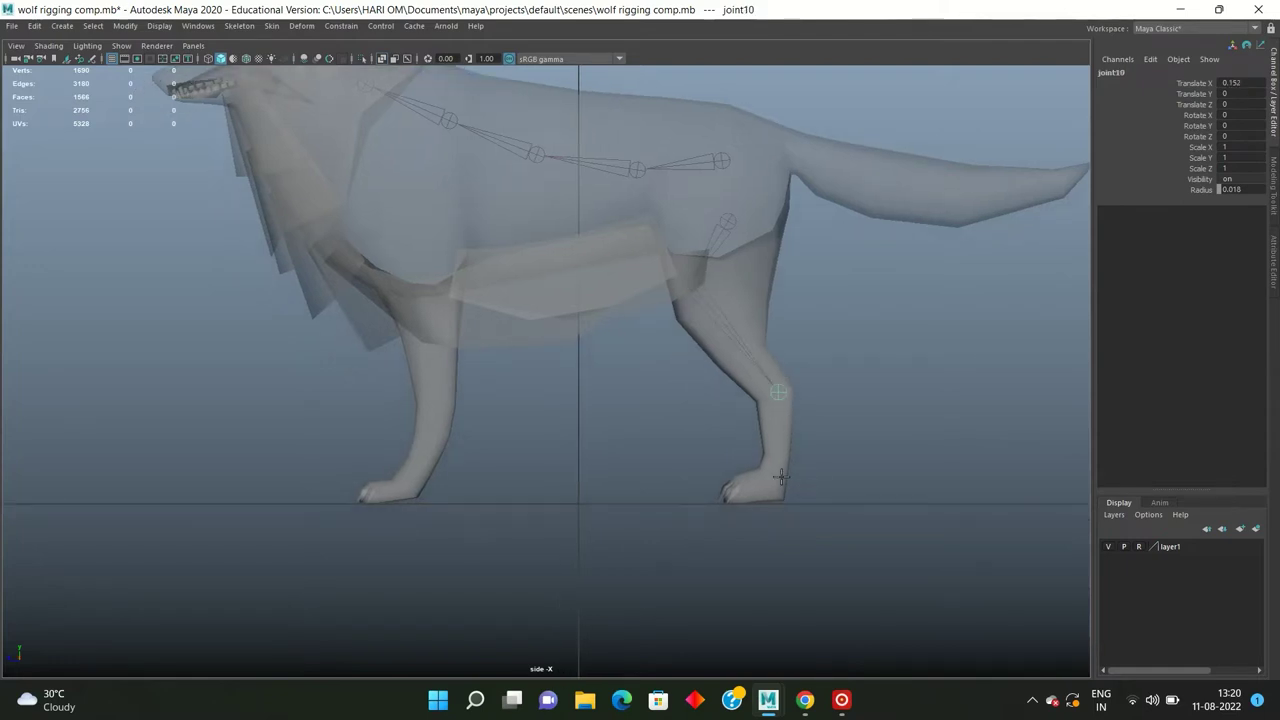
click(773, 479)
click(735, 490)
alt+middle_drag(753, 453, 737, 453)
key(Return)
scroll(750, 415, up, 2)
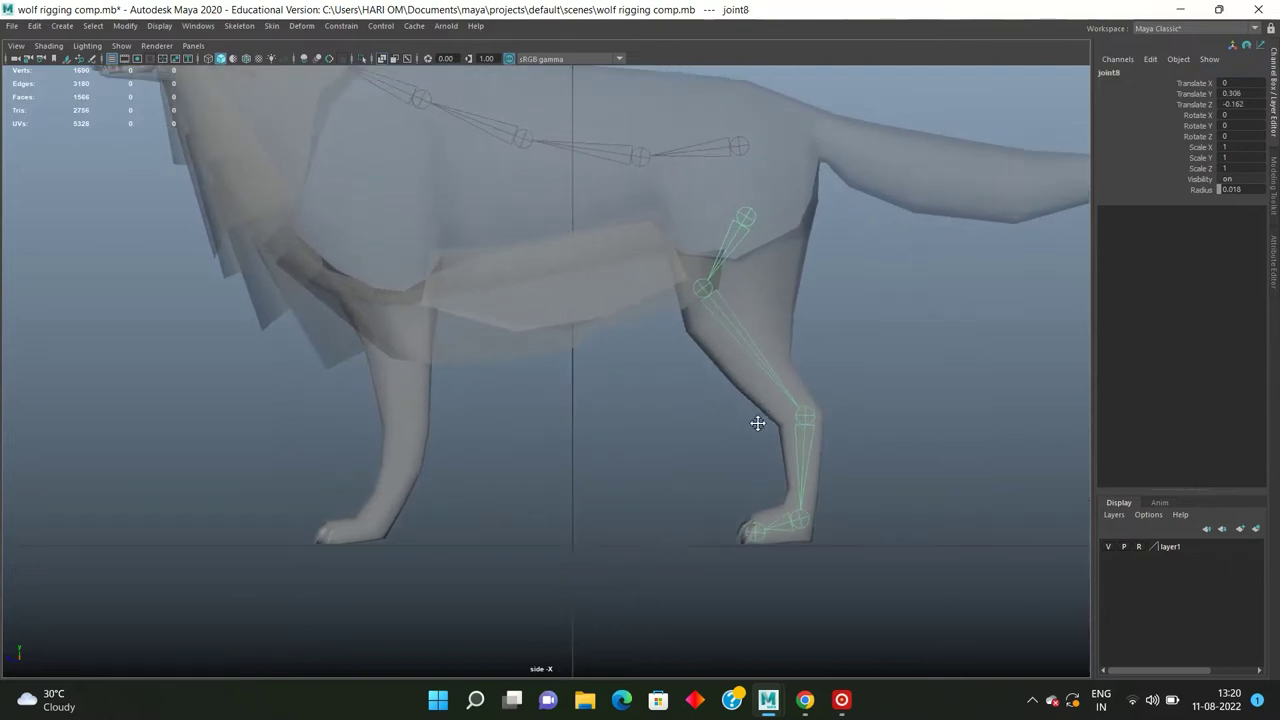
scroll(760, 380, up, 1)
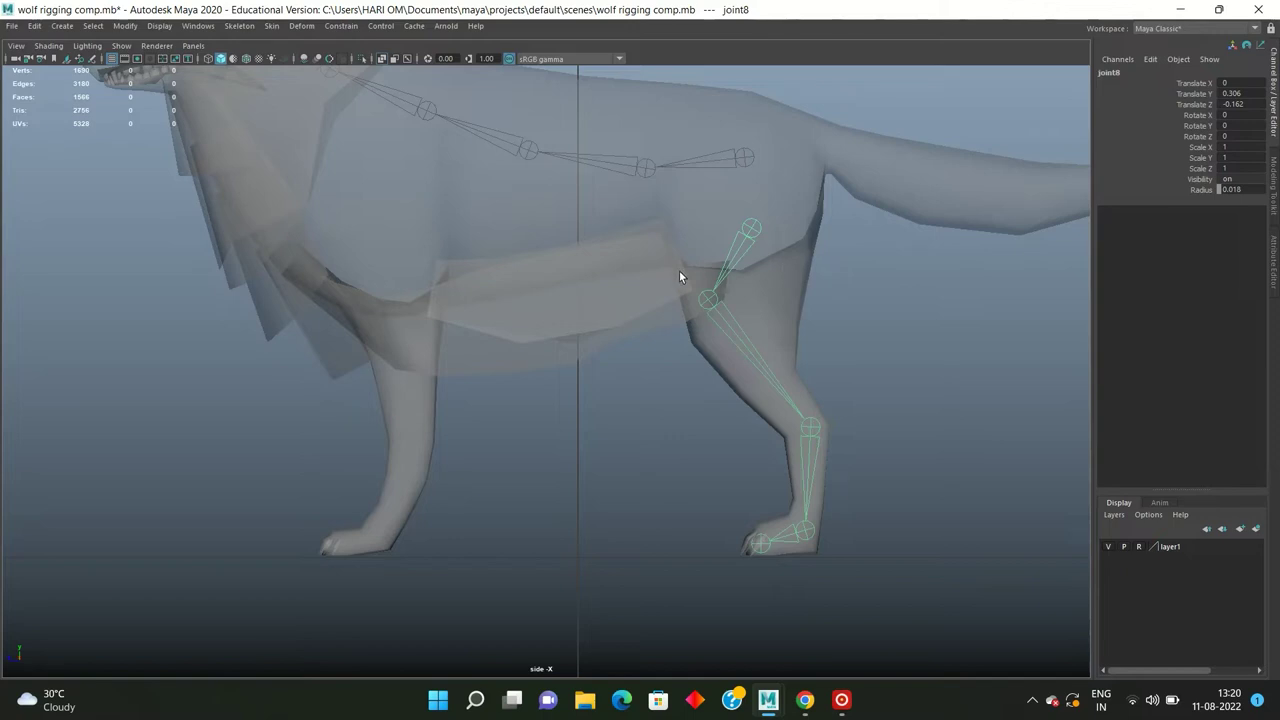
alt+middle_drag(679, 270, 707, 260)
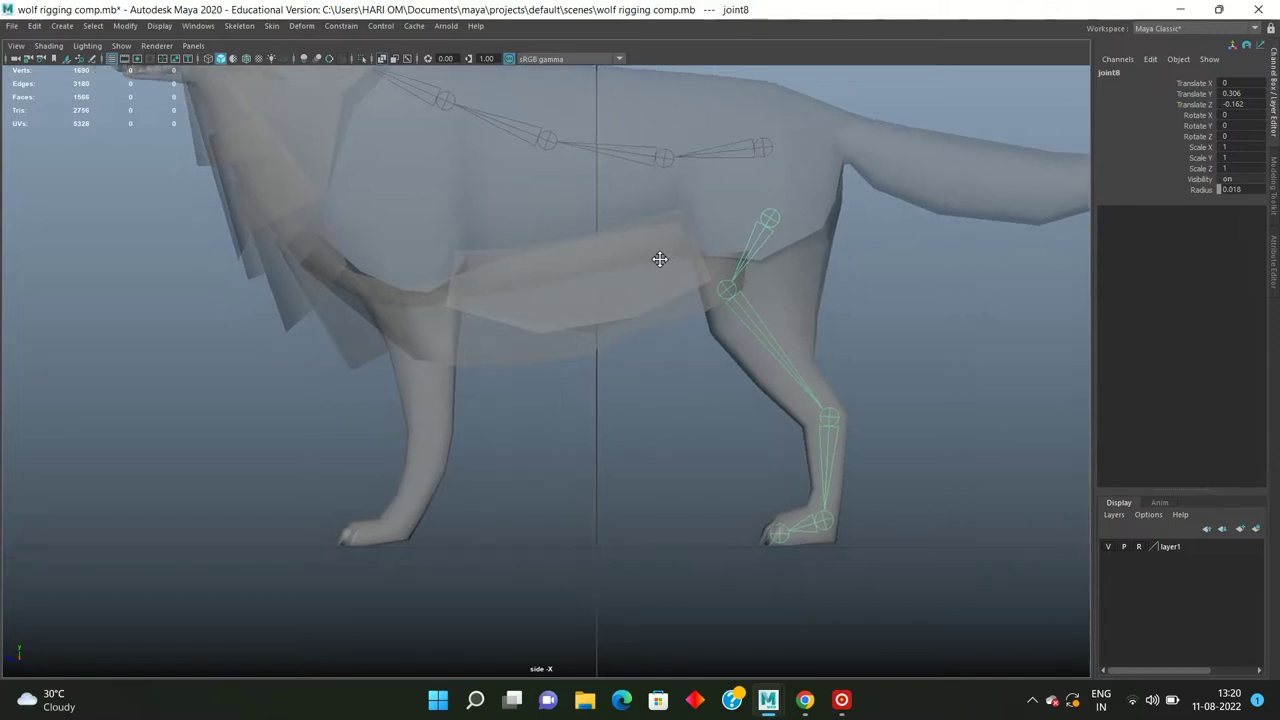
click(317, 204)
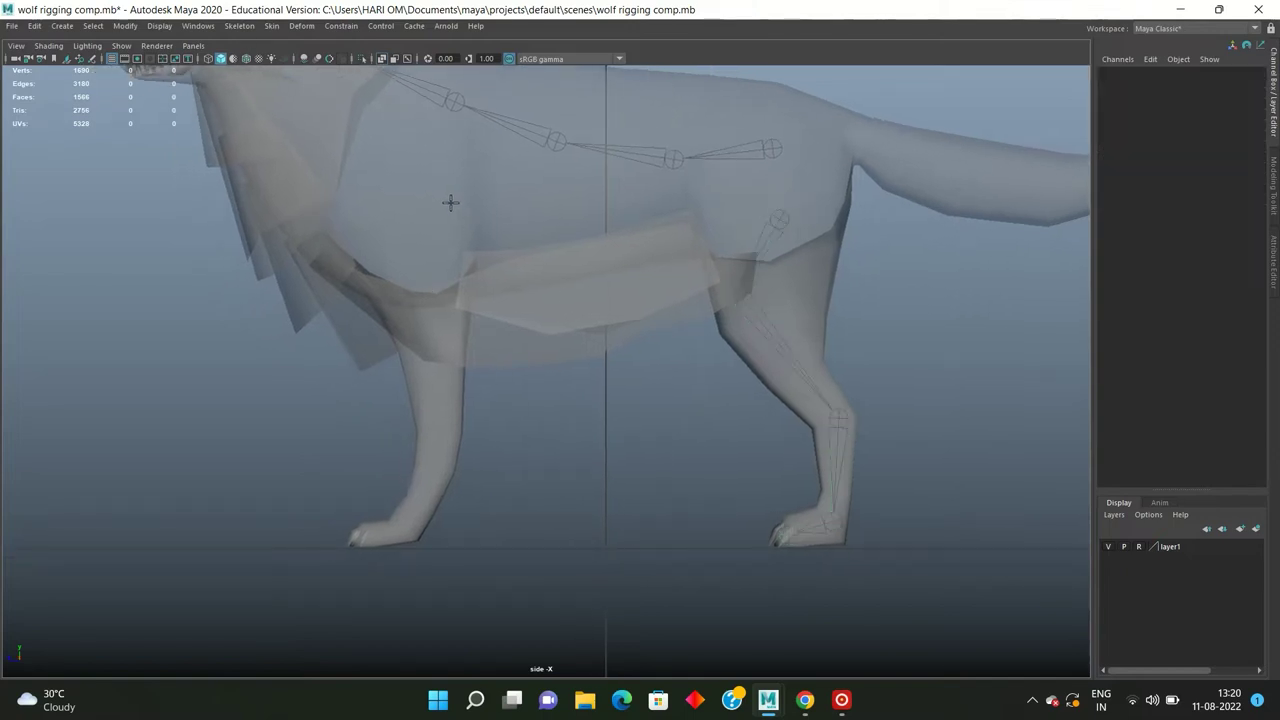
Step: Place front-leg joints from shoulder down to paw, finish the chain, and maximise the front view
click(456, 174)
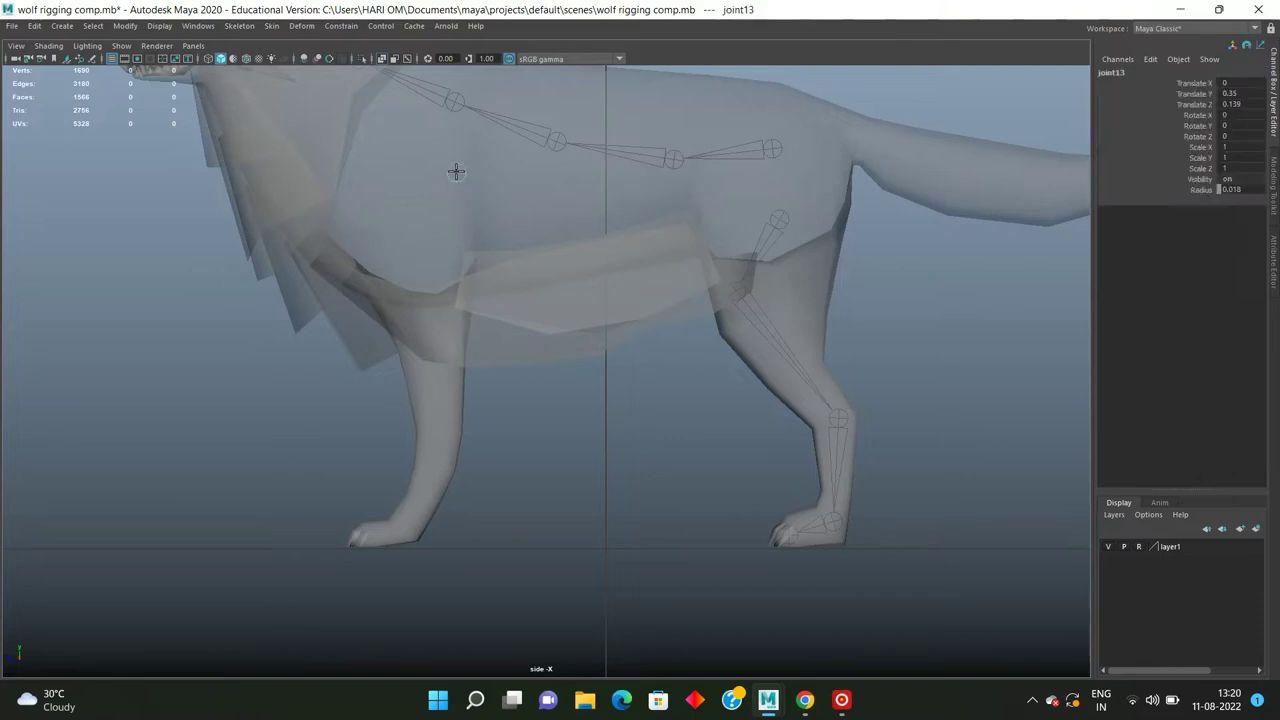
click(416, 282)
click(441, 465)
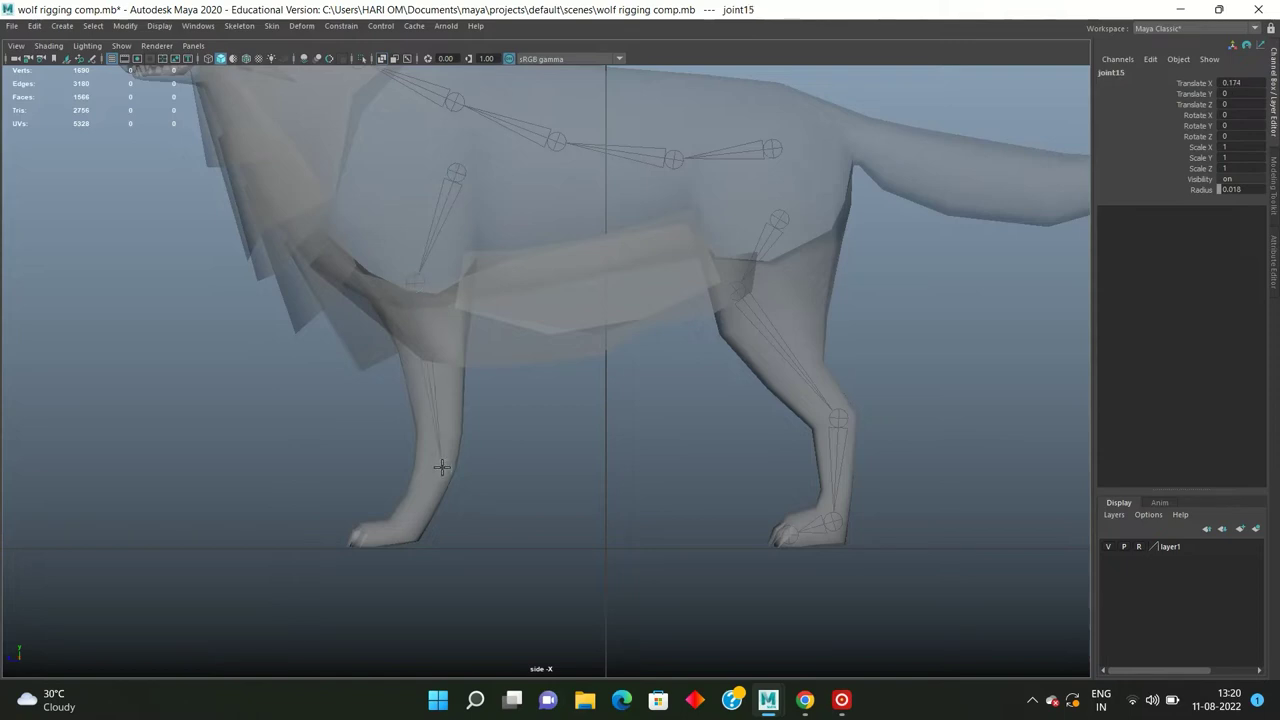
click(410, 526)
key(Return)
scroll(458, 448, up, 1)
key(w)
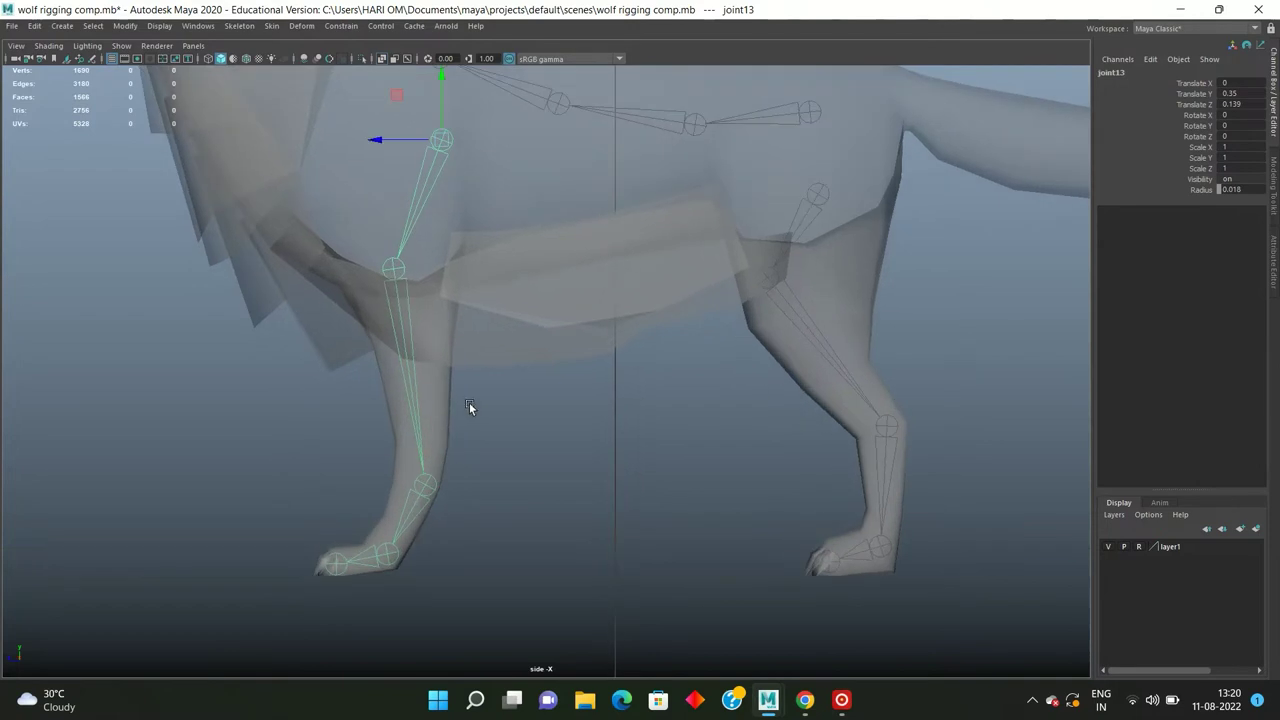
key(space)
key(space)
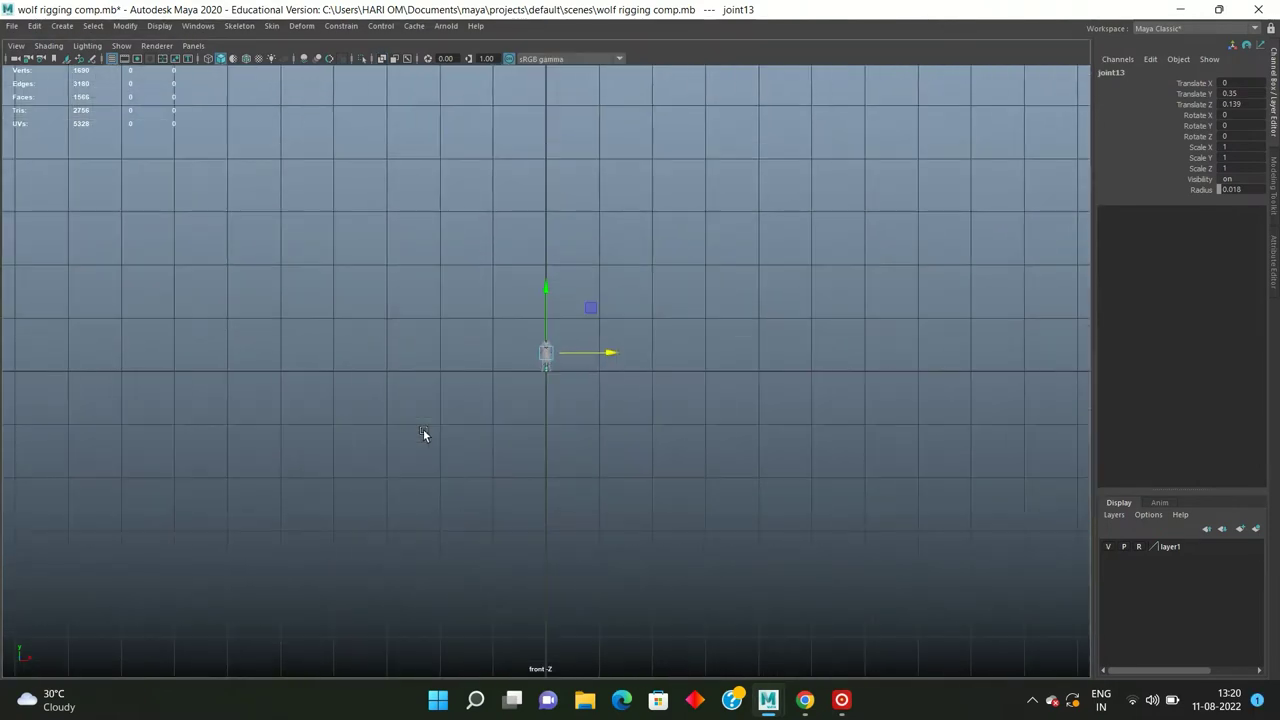
Step: Turn on X-Ray in the front view and shift the front-leg chain sideways into the leg
alt+middle_drag(526, 160, 482, 300)
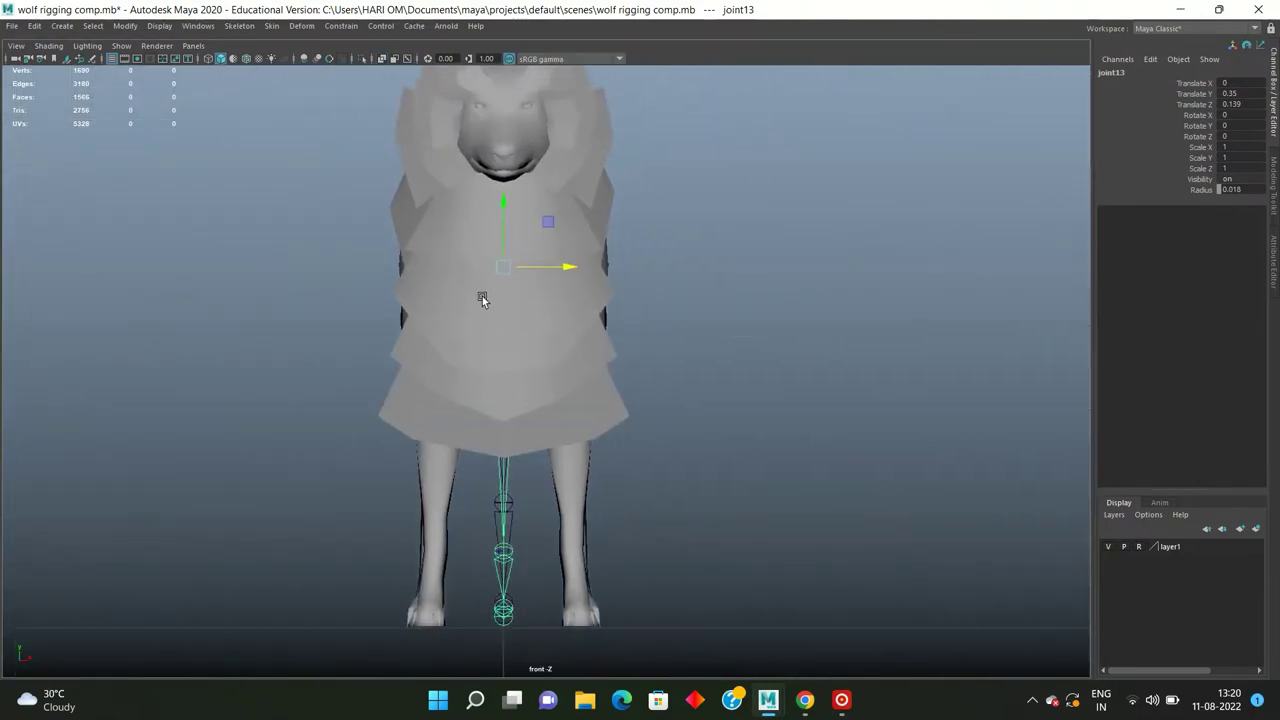
click(384, 58)
mouse_move(578, 341)
alt+middle_down()
mouse_move(522, 312)
mouse_move(453, 325)
alt+middle_up()
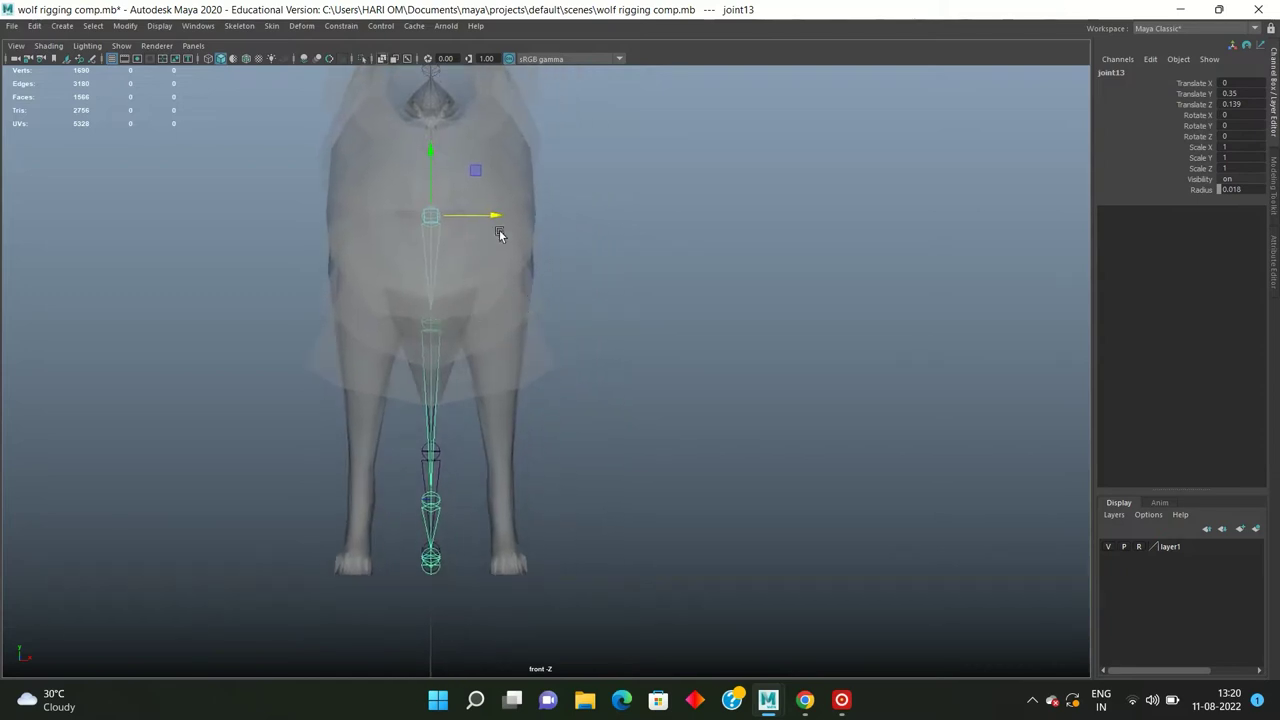
drag(497, 222, 525, 218)
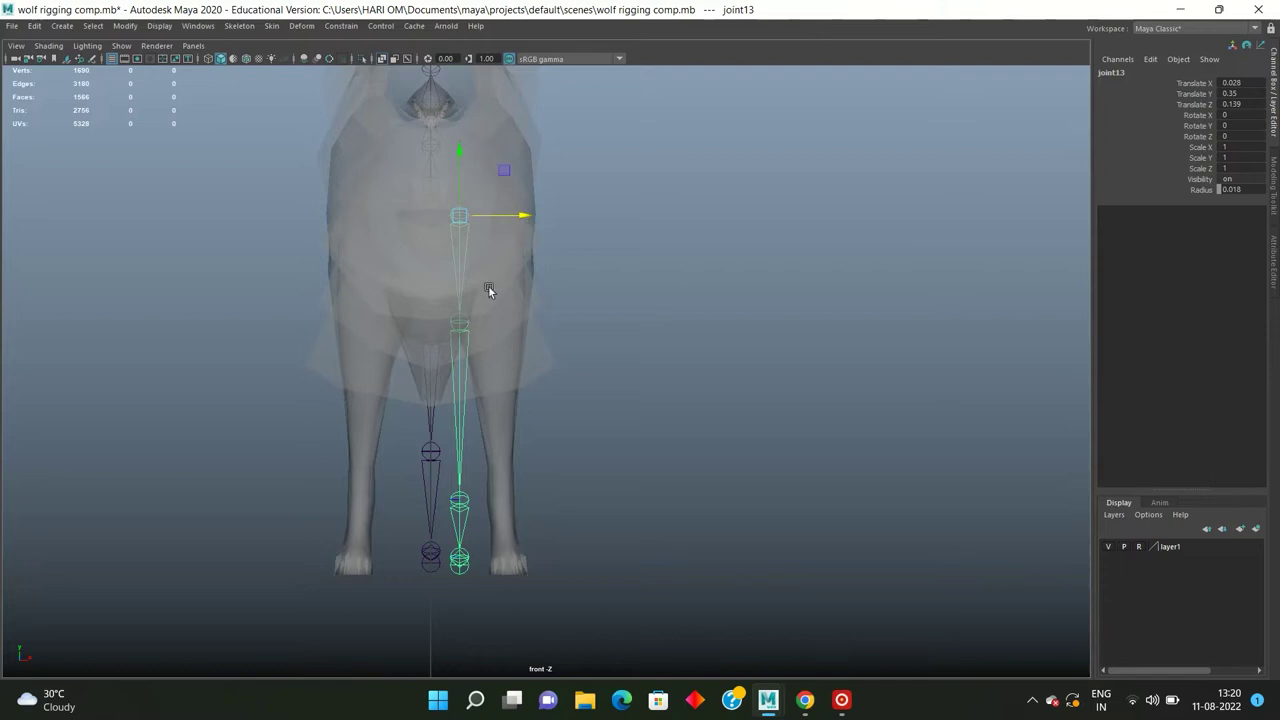
Step: Slide the front leg's knee, ankle and toe joints sideways so they sit inside the leg
click(460, 329)
drag(525, 322, 565, 323)
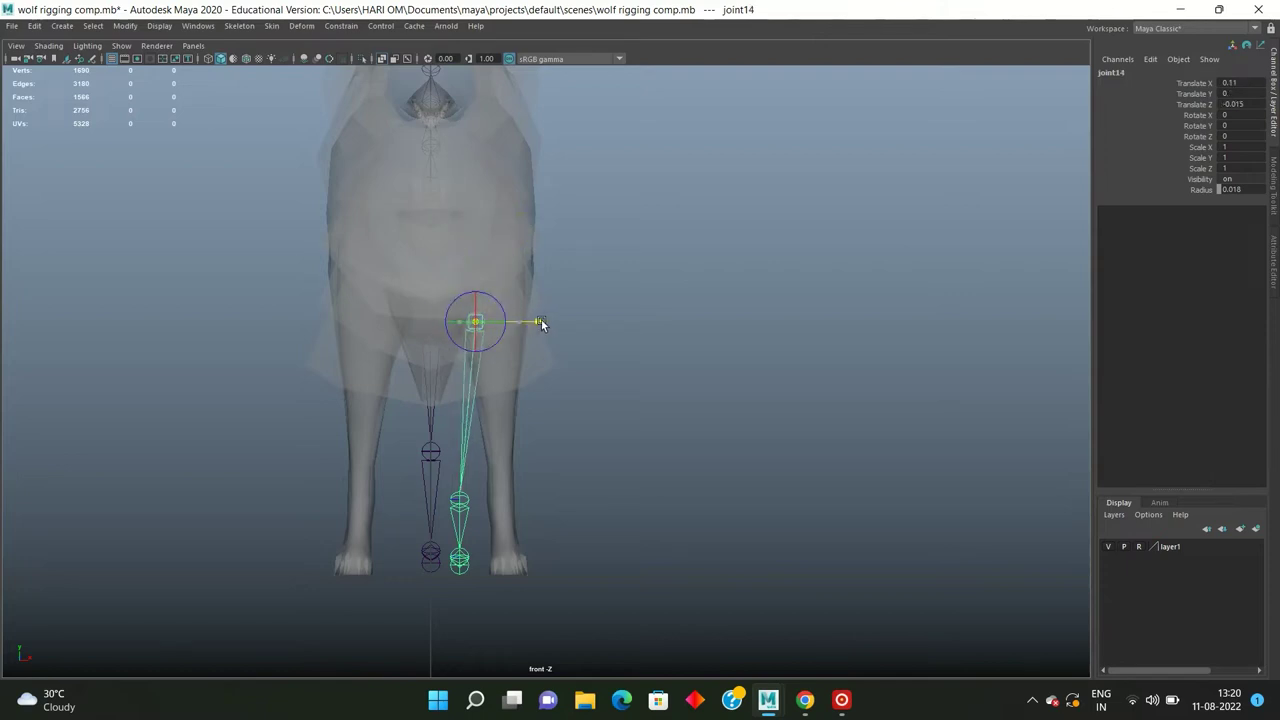
click(459, 500)
drag(524, 502, 565, 502)
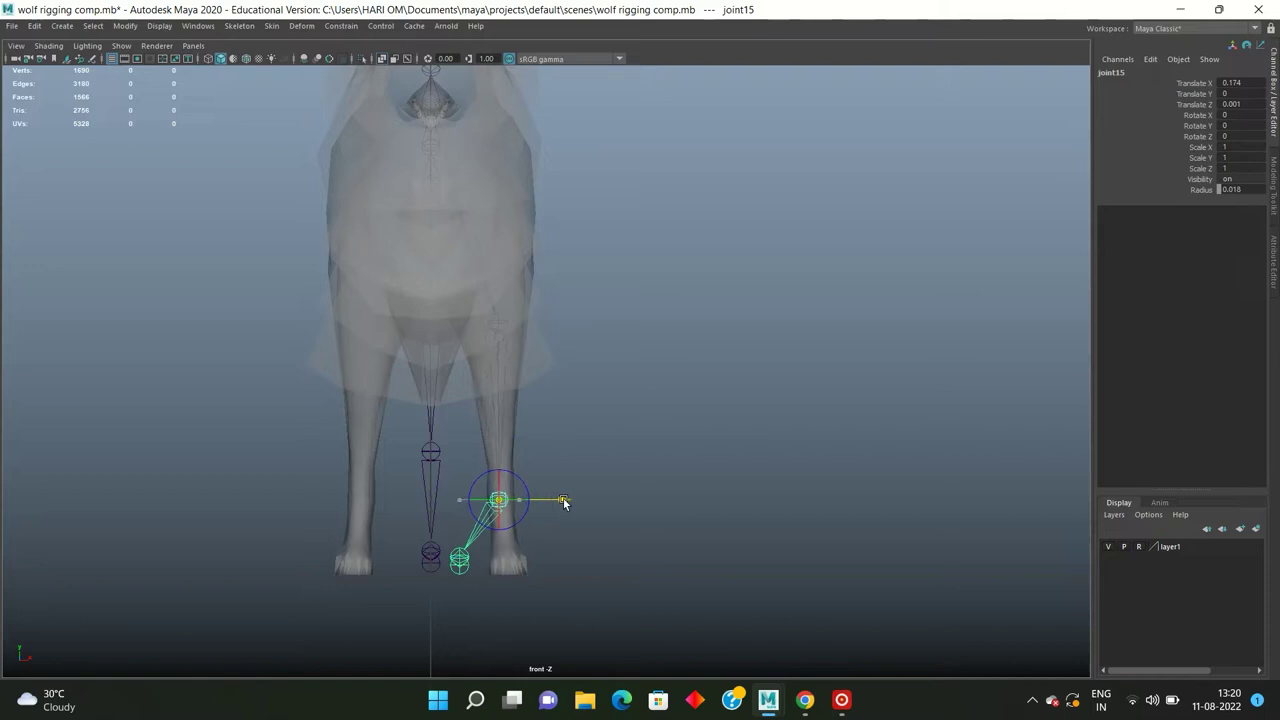
click(459, 558)
mouse_move(518, 562)
mouse_down()
mouse_move(567, 573)
mouse_move(568, 562)
mouse_up()
click(470, 561)
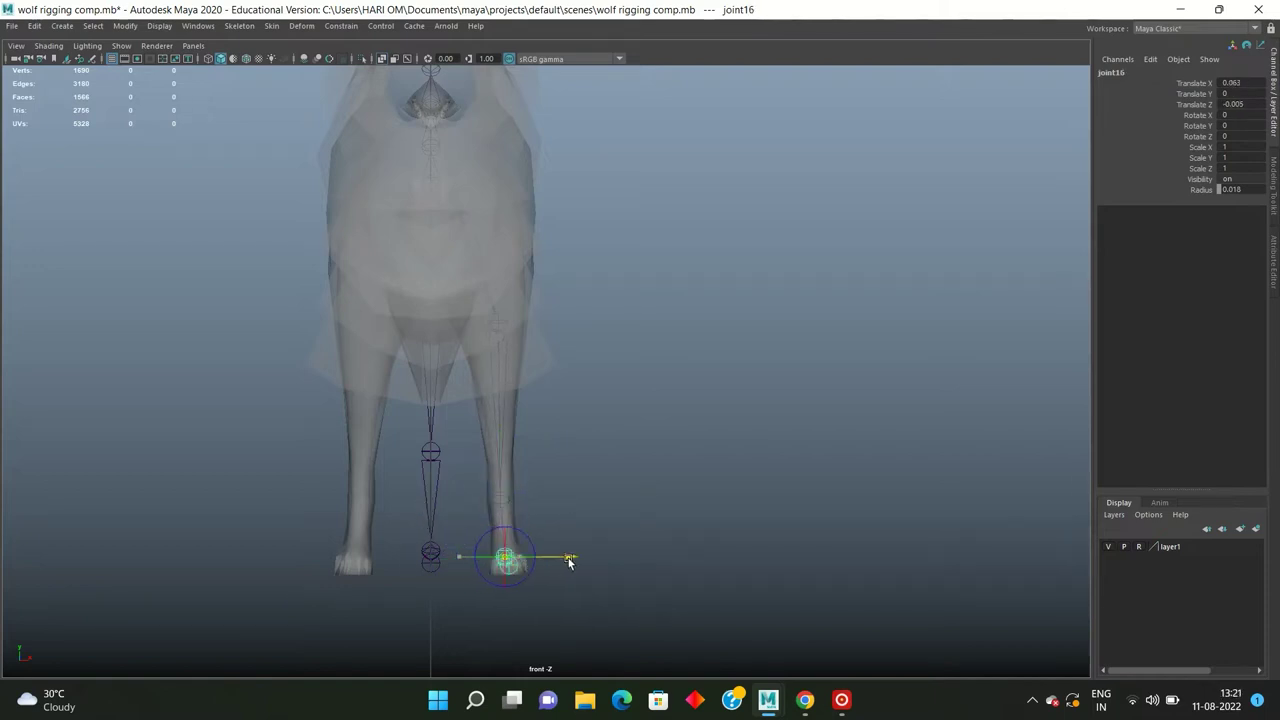
Step: Select the hind-leg joint chain, checking it across the perspective and front views
key(space)
key(space)
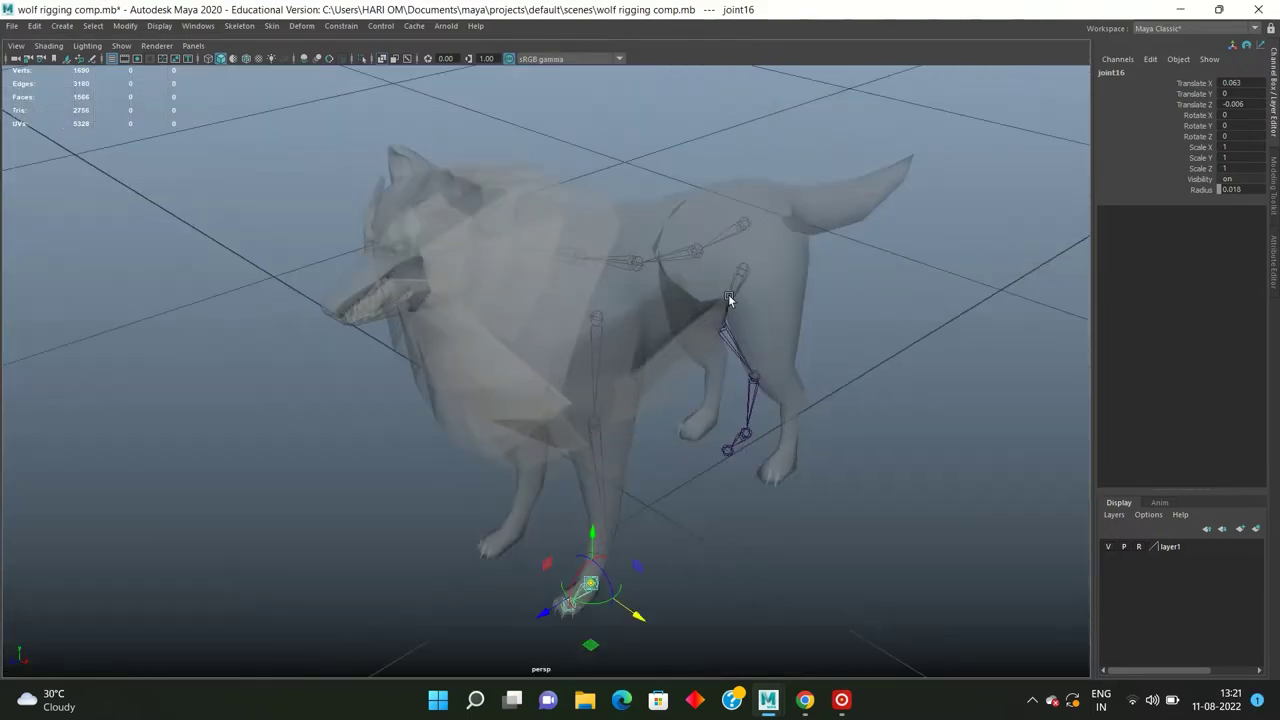
scroll(692, 245, up, 2)
scroll(708, 288, up, 3)
alt+drag(708, 288, 680, 335)
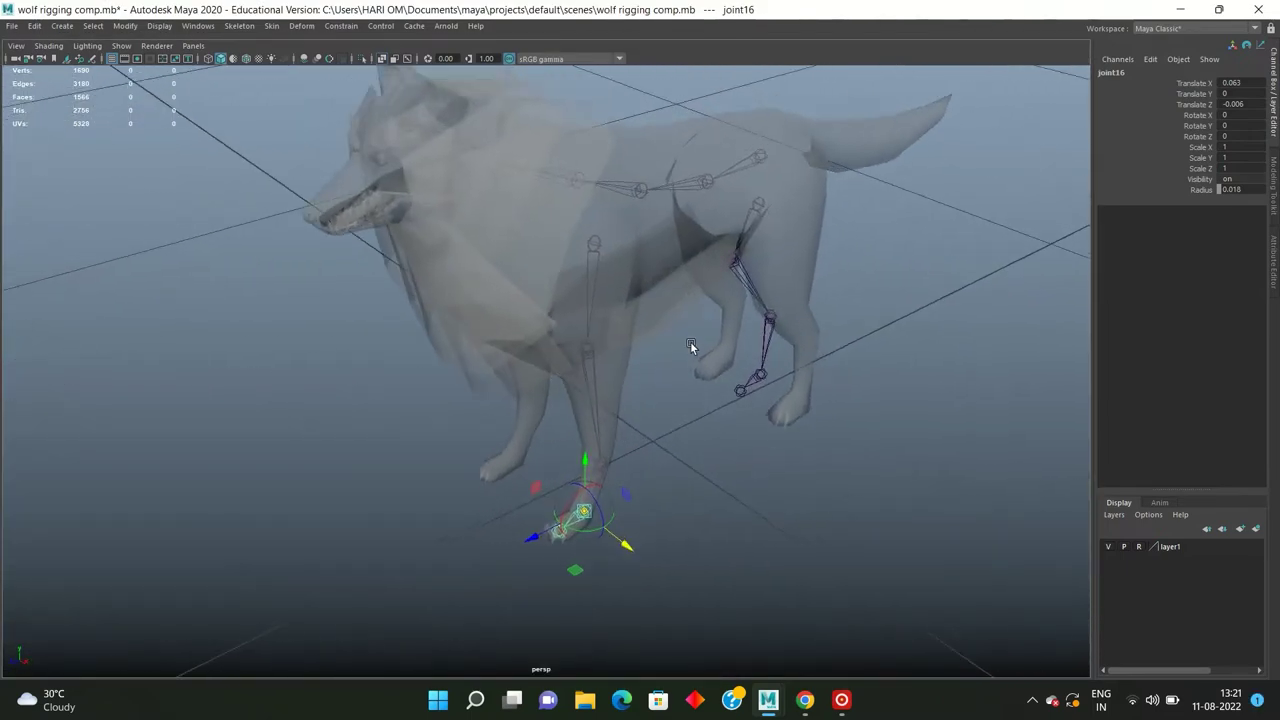
click(651, 268)
key(space)
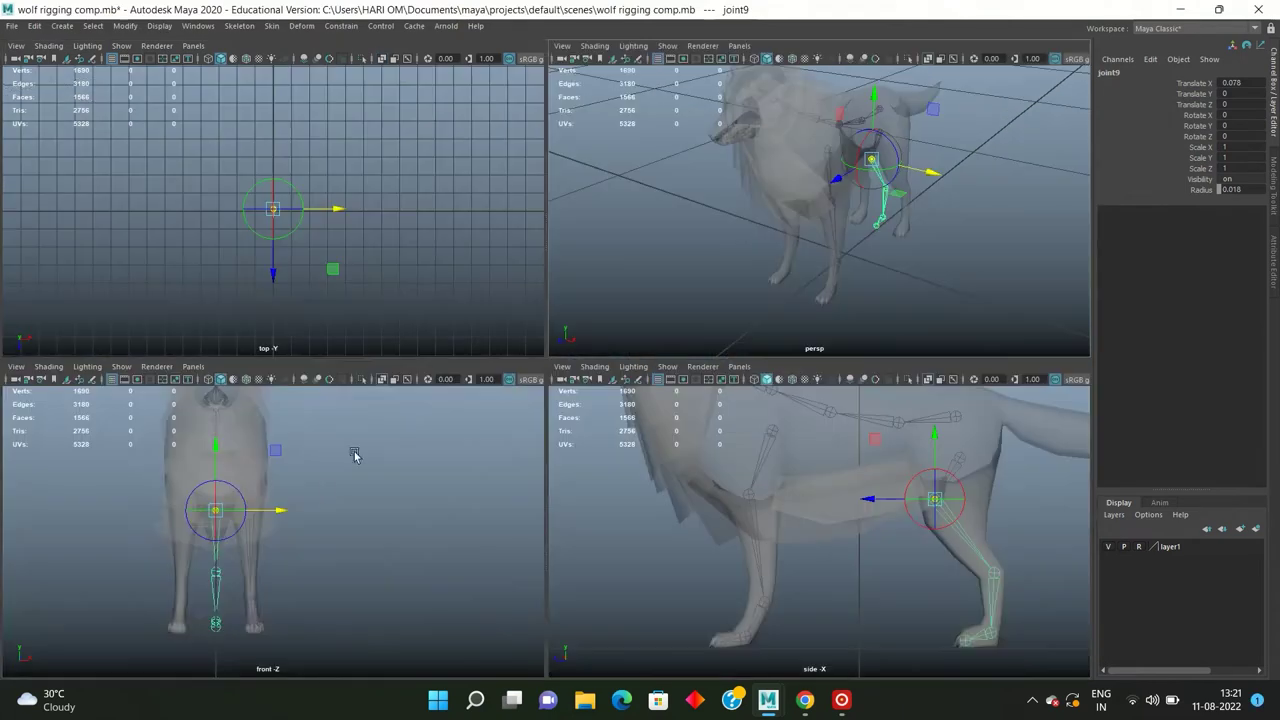
key(space)
scroll(375, 448, up, 2)
click(603, 355)
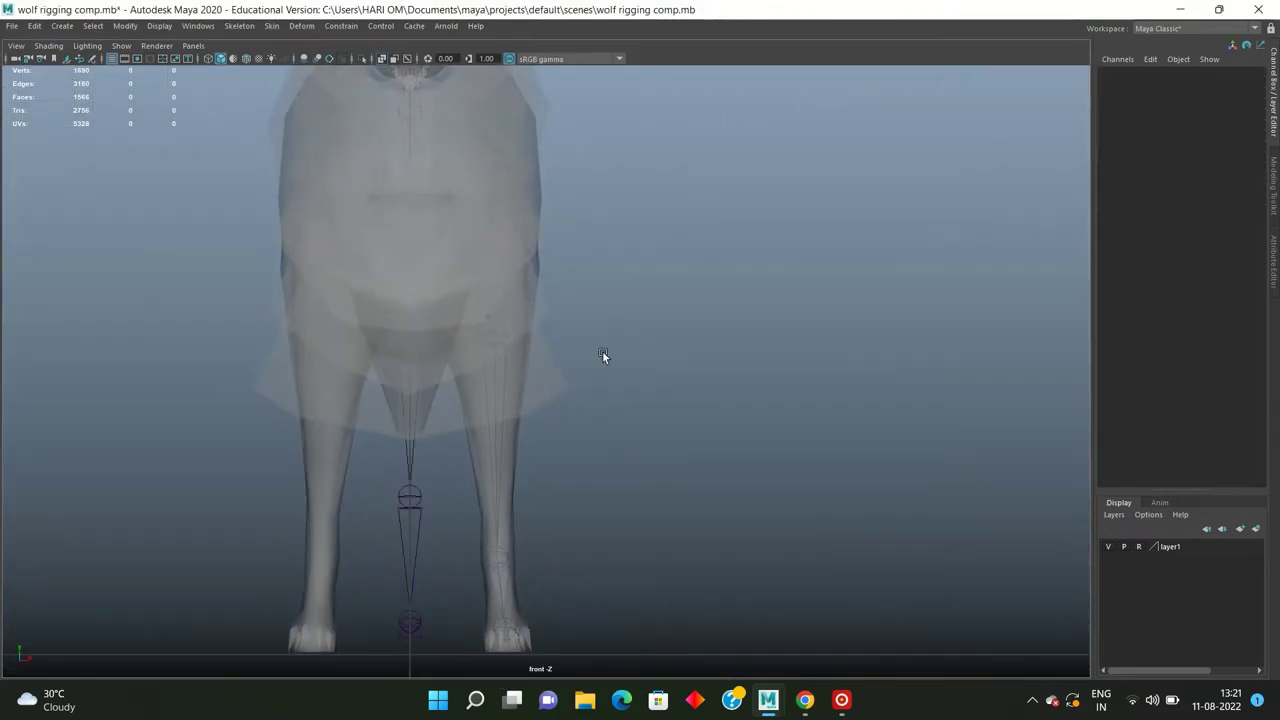
click(422, 343)
key(space)
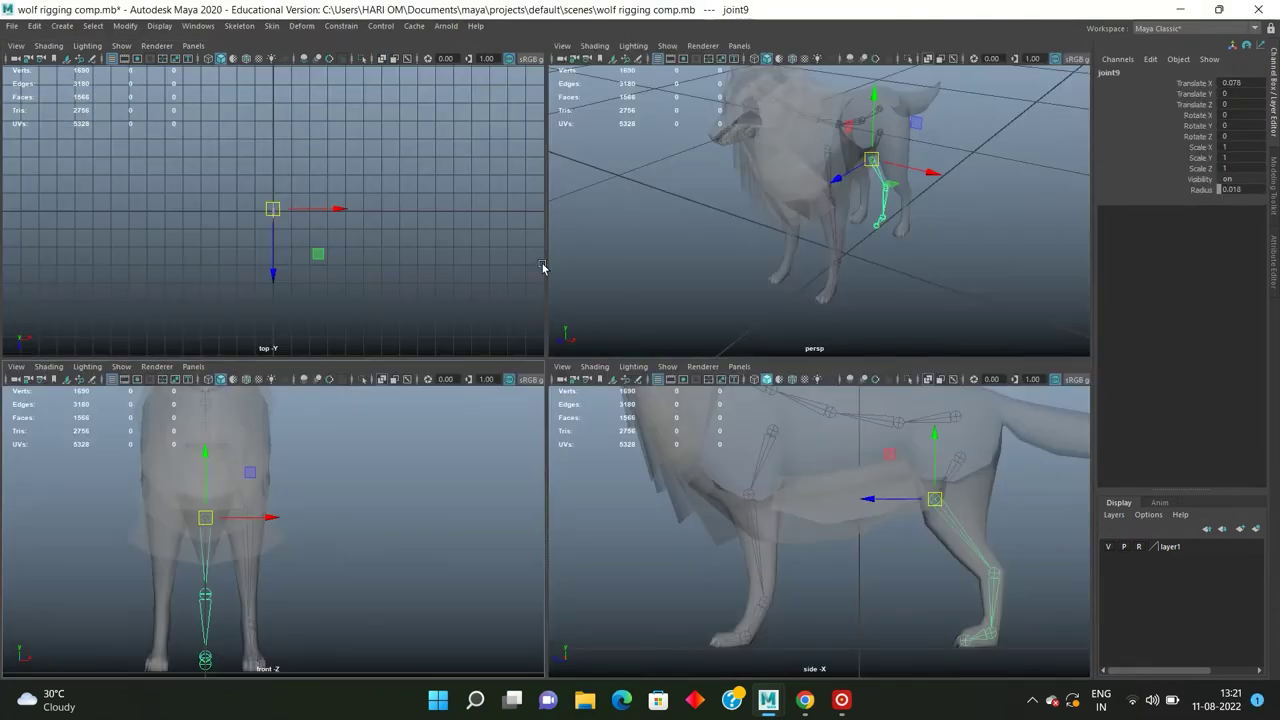
key(space)
scroll(736, 234, up, 2)
Step: Select joint8 and slide the hind-leg chain and its knee joint sideways into the leg in front view
click(715, 207)
key(space)
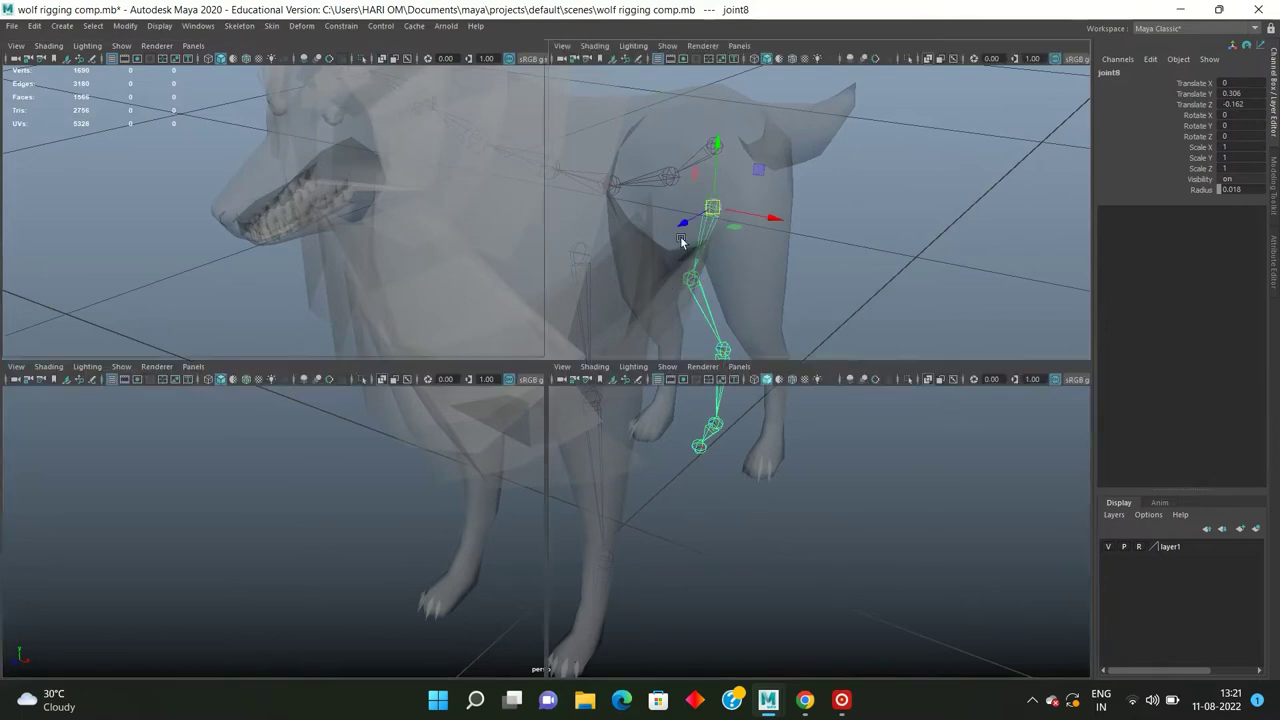
key(space)
drag(477, 262, 503, 262)
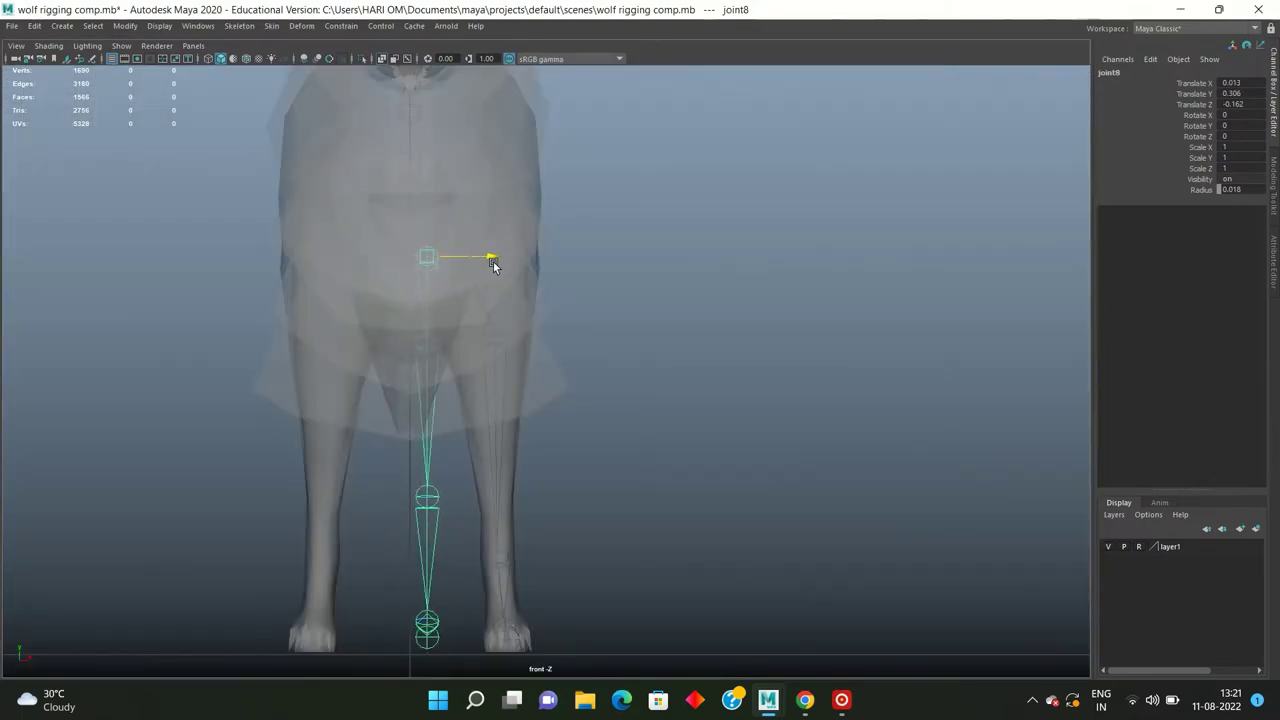
click(440, 344)
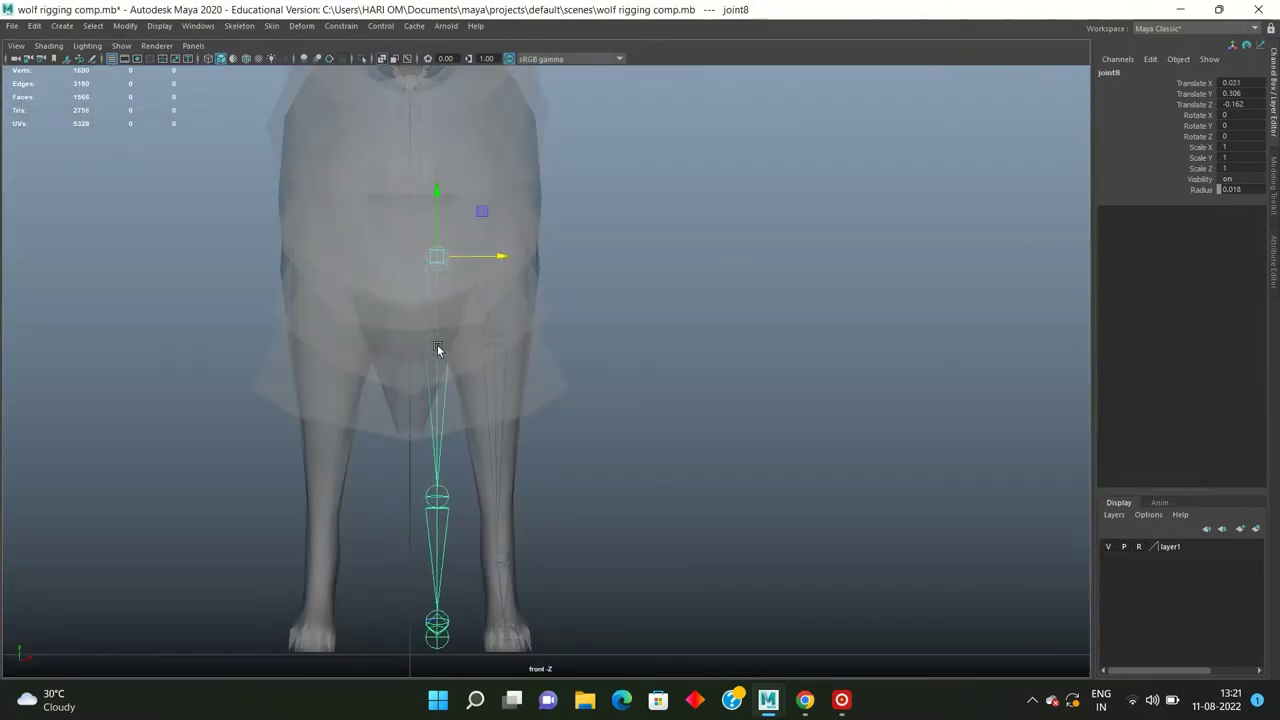
drag(487, 344, 542, 345)
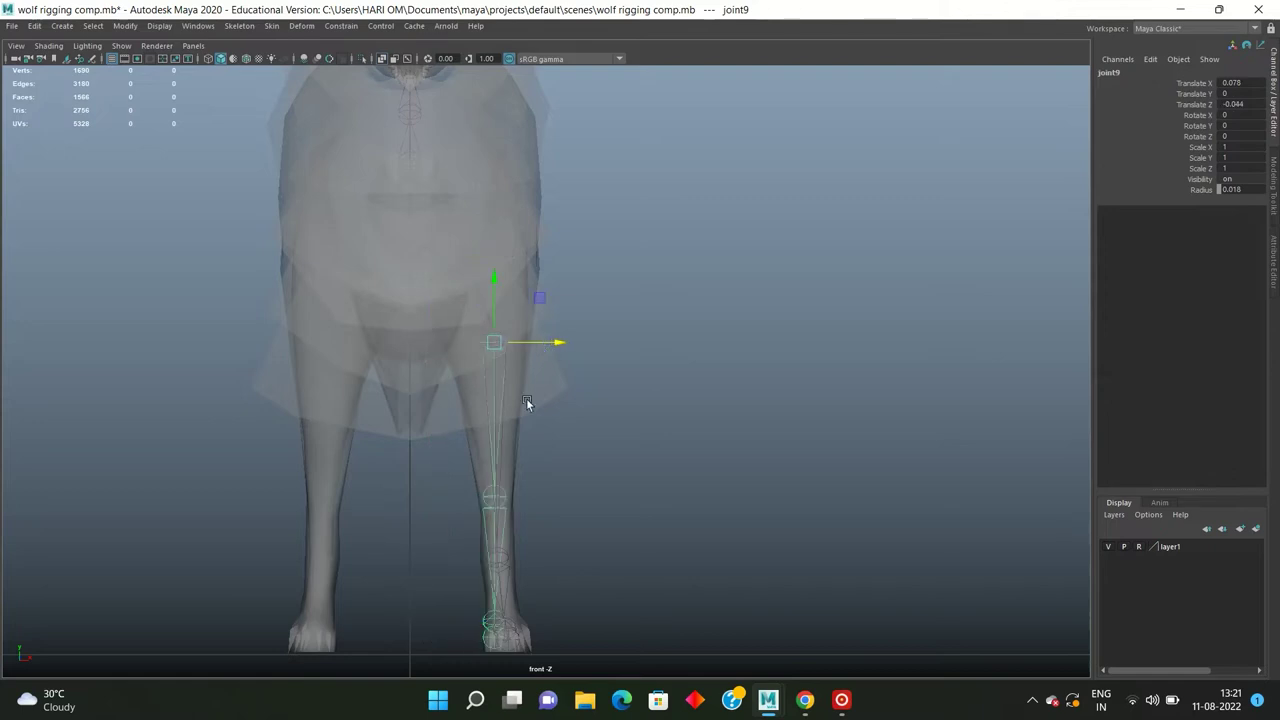
Step: In the perspective view, adjust the lower hind-leg joint joint11, then clear the selection
key(space)
key(space)
alt+drag(763, 258, 741, 337)
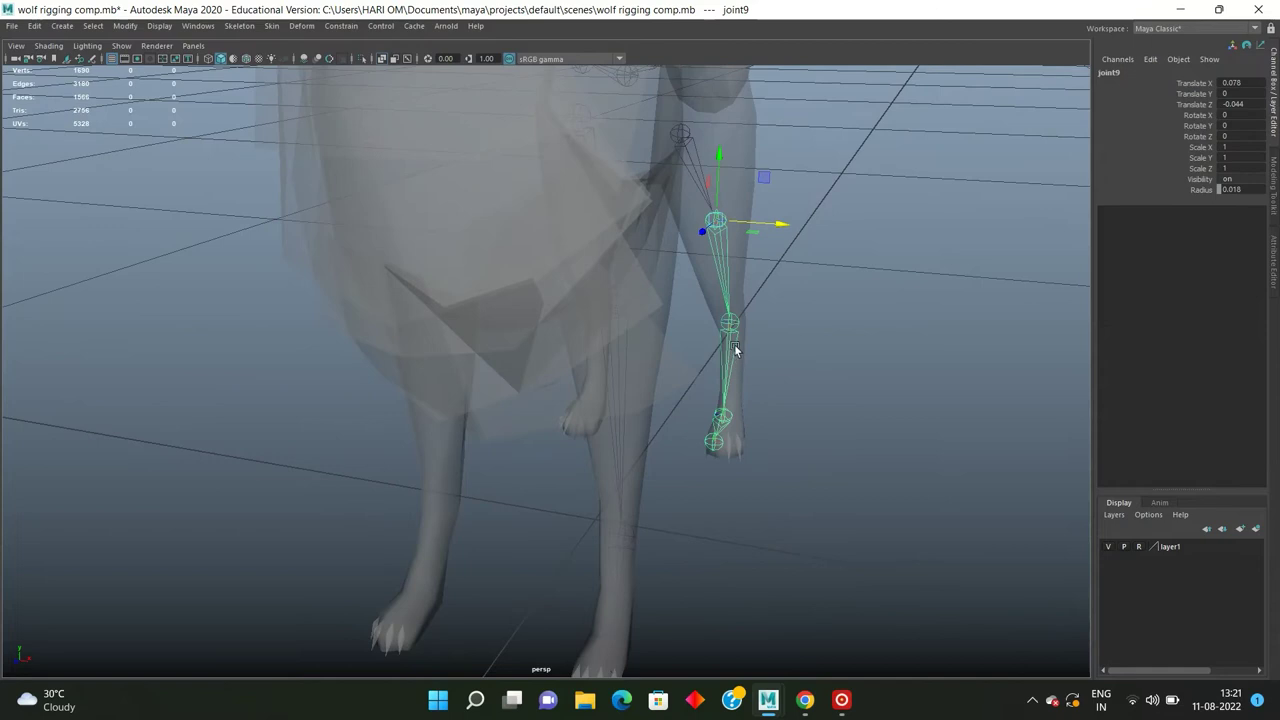
alt+drag(733, 377, 718, 410)
click(704, 416)
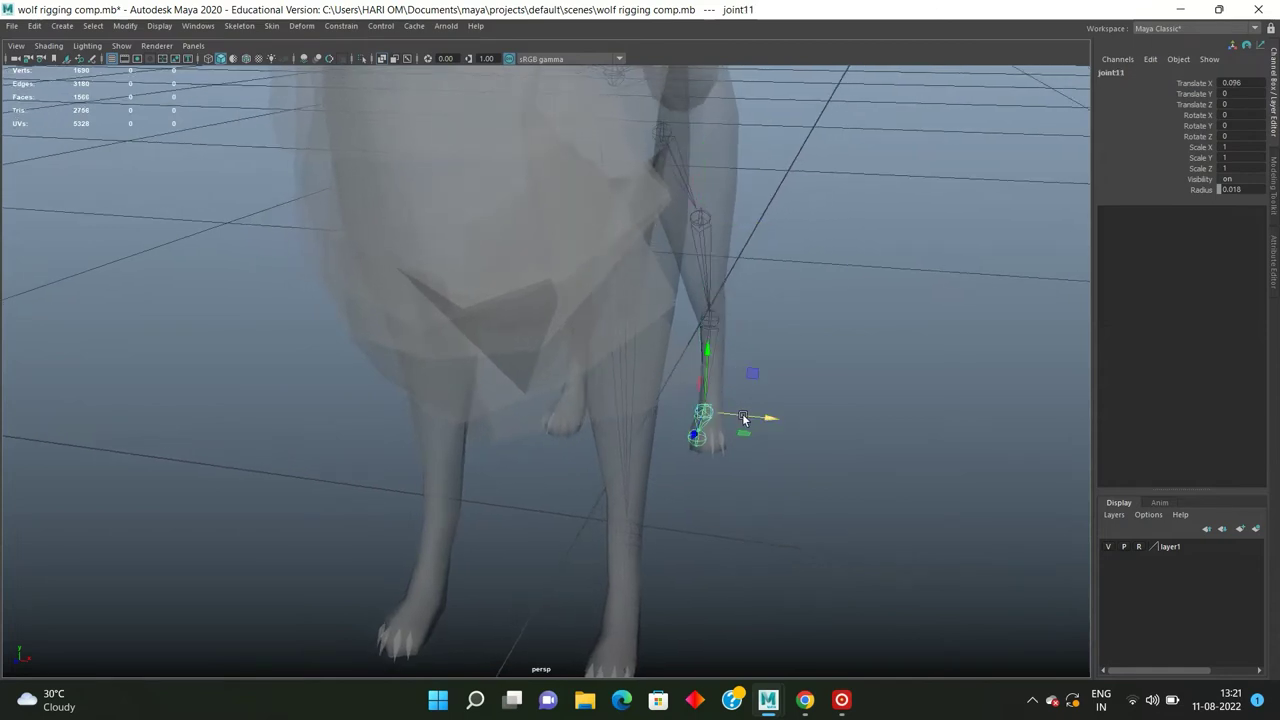
drag(702, 428, 704, 440)
click(794, 383)
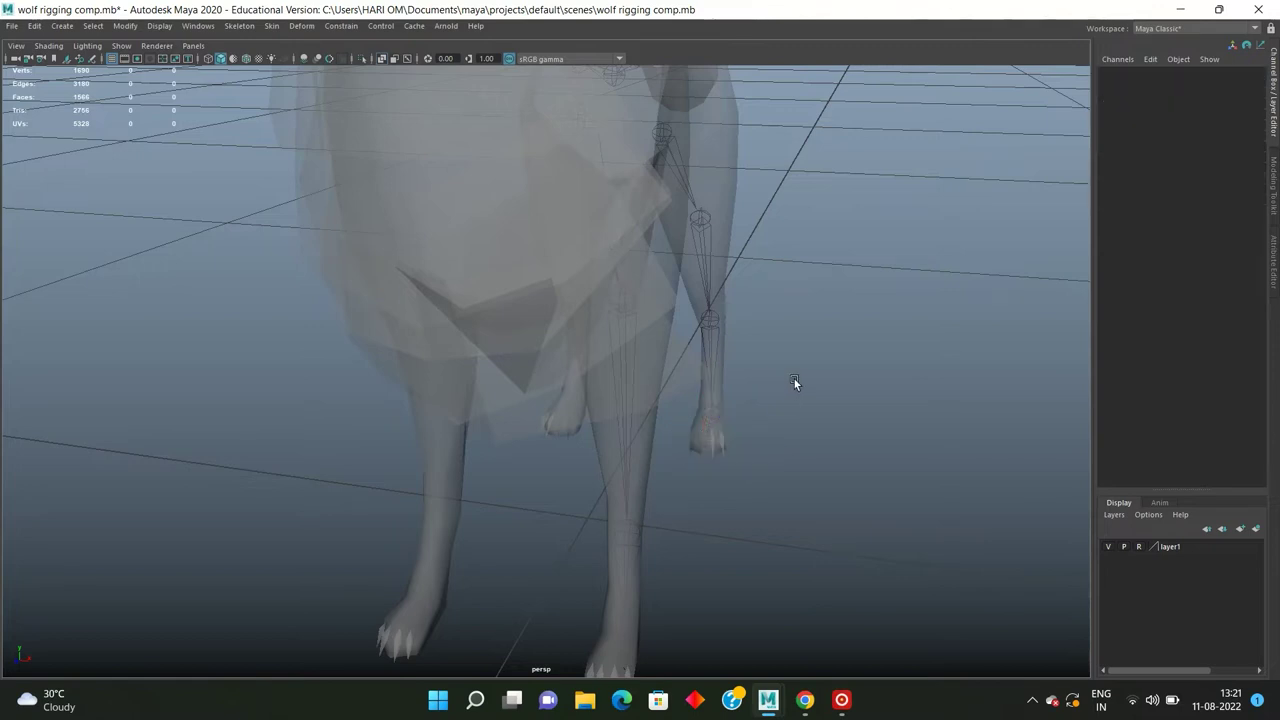
Step: Nudge front-leg joint13 slightly up and left using pivot editing, then clear the selection
mouse_move(724, 332)
alt+mouse_down()
mouse_move(671, 345)
mouse_move(418, 344)
mouse_move(451, 331)
mouse_move(651, 337)
mouse_move(663, 340)
mouse_move(600, 358)
mouse_move(660, 366)
mouse_move(600, 371)
mouse_move(574, 354)
mouse_move(630, 390)
mouse_move(563, 334)
alt+mouse_up()
click(573, 306)
key(d)
mouse_move(548, 309)
mouse_down()
mouse_move(561, 305)
mouse_move(537, 298)
mouse_move(834, 374)
mouse_up()
click(834, 374)
scroll(760, 357, up, 2)
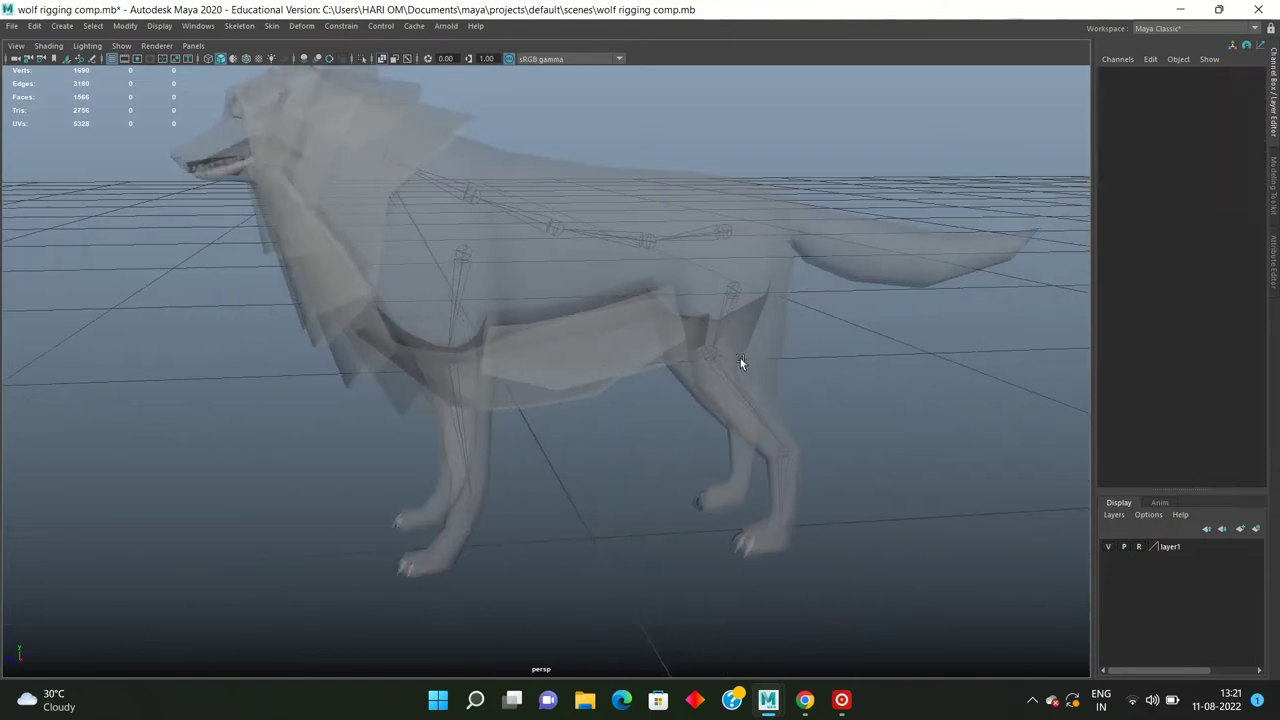
Step: Move the hind leg's top joint, joint8, up toward the hip
scroll(740, 358, up, 2)
scroll(711, 354, up, 2)
scroll(712, 358, up, 2)
scroll(662, 400, up, 1)
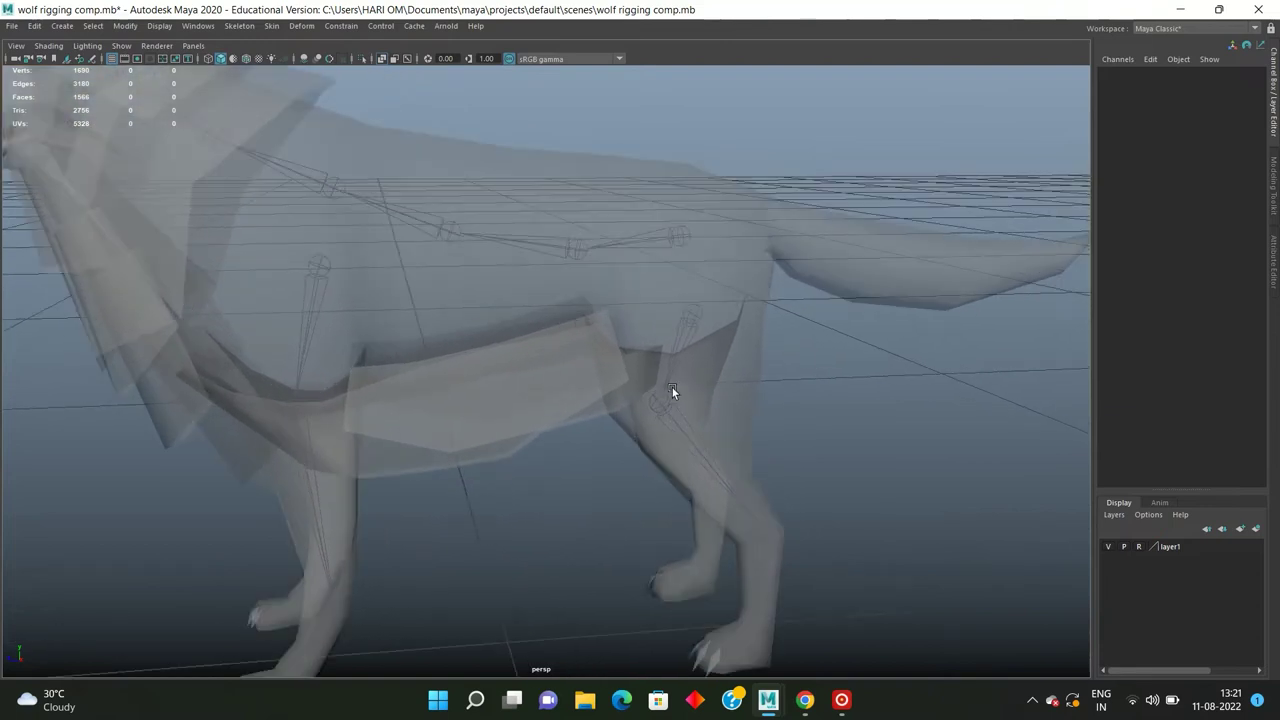
click(705, 318)
drag(703, 337, 692, 305)
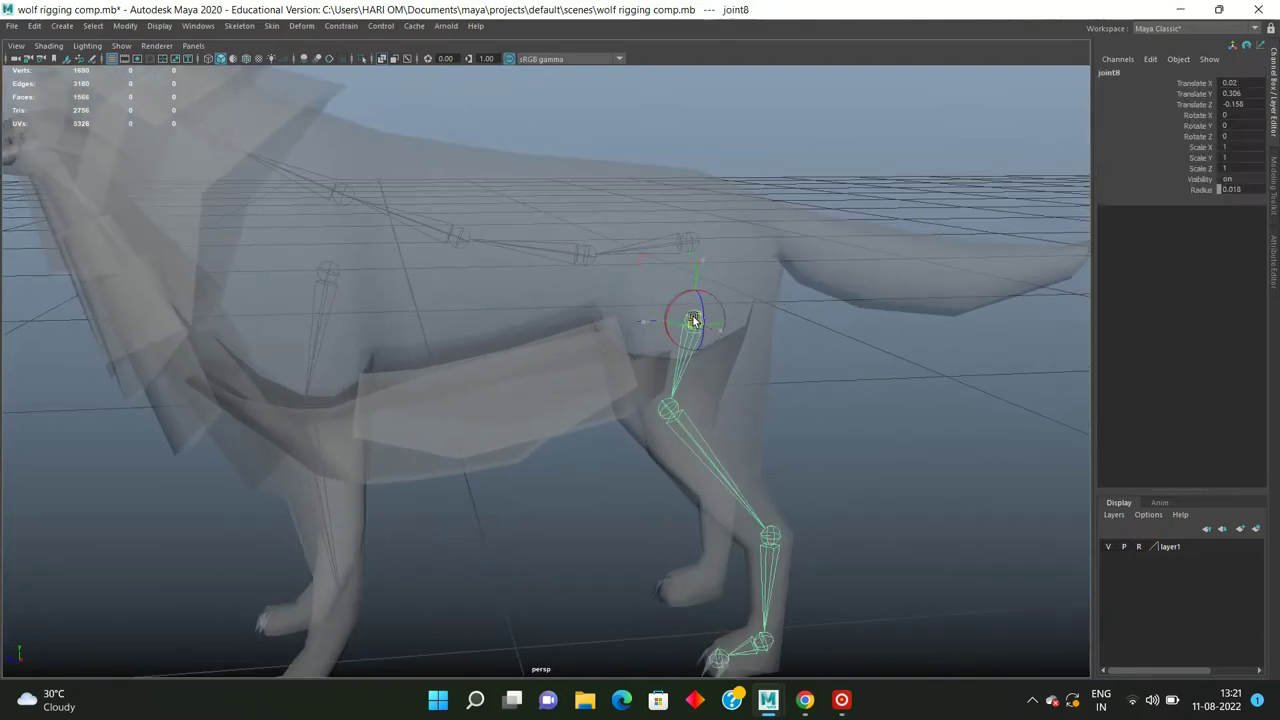
click(914, 418)
Step: In the side view, select the spine and hind-leg chains and parent them together
scroll(914, 418, down, 5)
mouse_move(729, 432)
alt+mouse_down()
mouse_move(762, 429)
mouse_move(655, 443)
mouse_move(578, 418)
mouse_move(670, 377)
alt+mouse_up()
scroll(636, 345, down, 3)
scroll(705, 372, down, 2)
key(space)
key(space)
scroll(566, 468, down, 5)
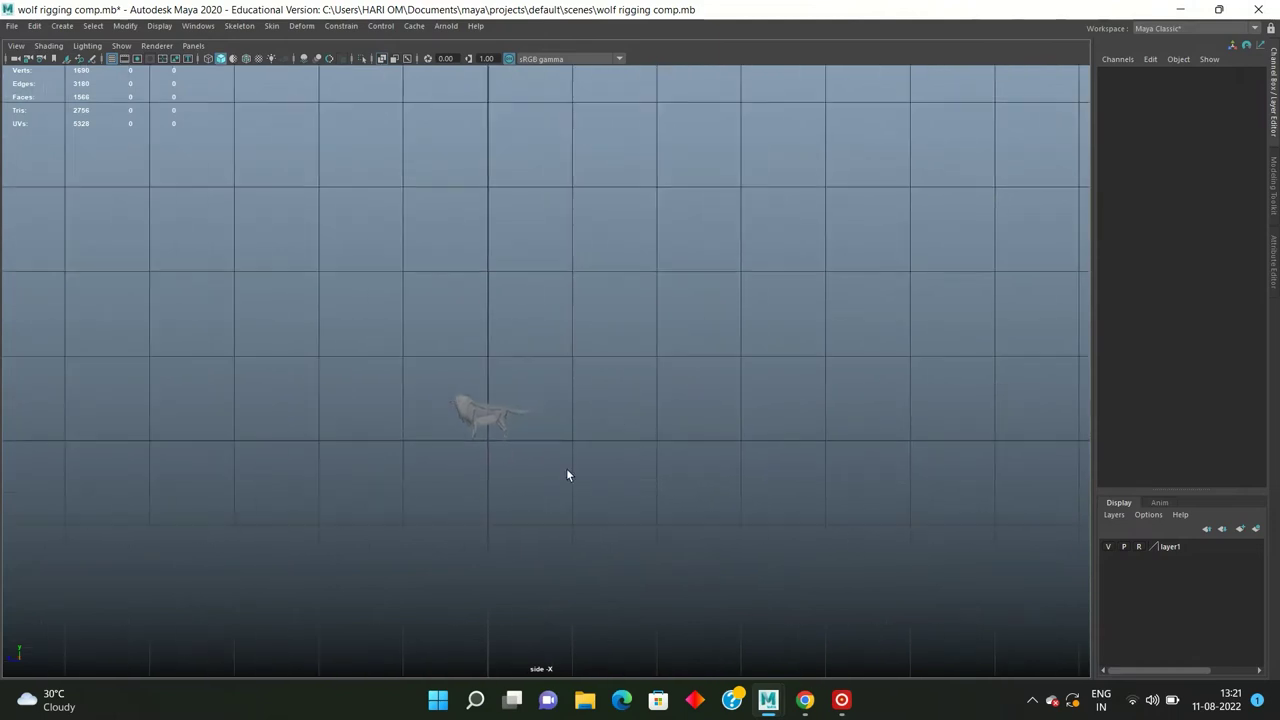
scroll(618, 365, up, 2)
scroll(619, 360, up, 3)
scroll(665, 355, up, 2)
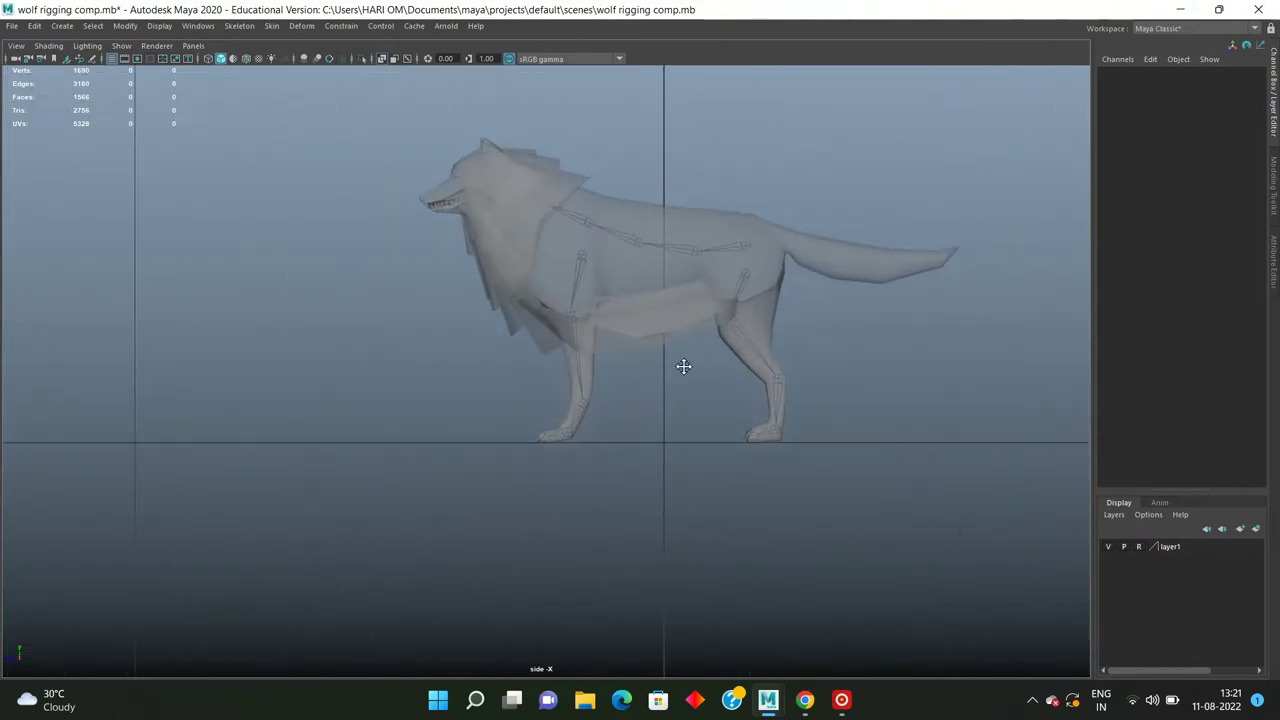
scroll(630, 400, up, 1)
scroll(585, 445, up, 1)
scroll(623, 372, up, 2)
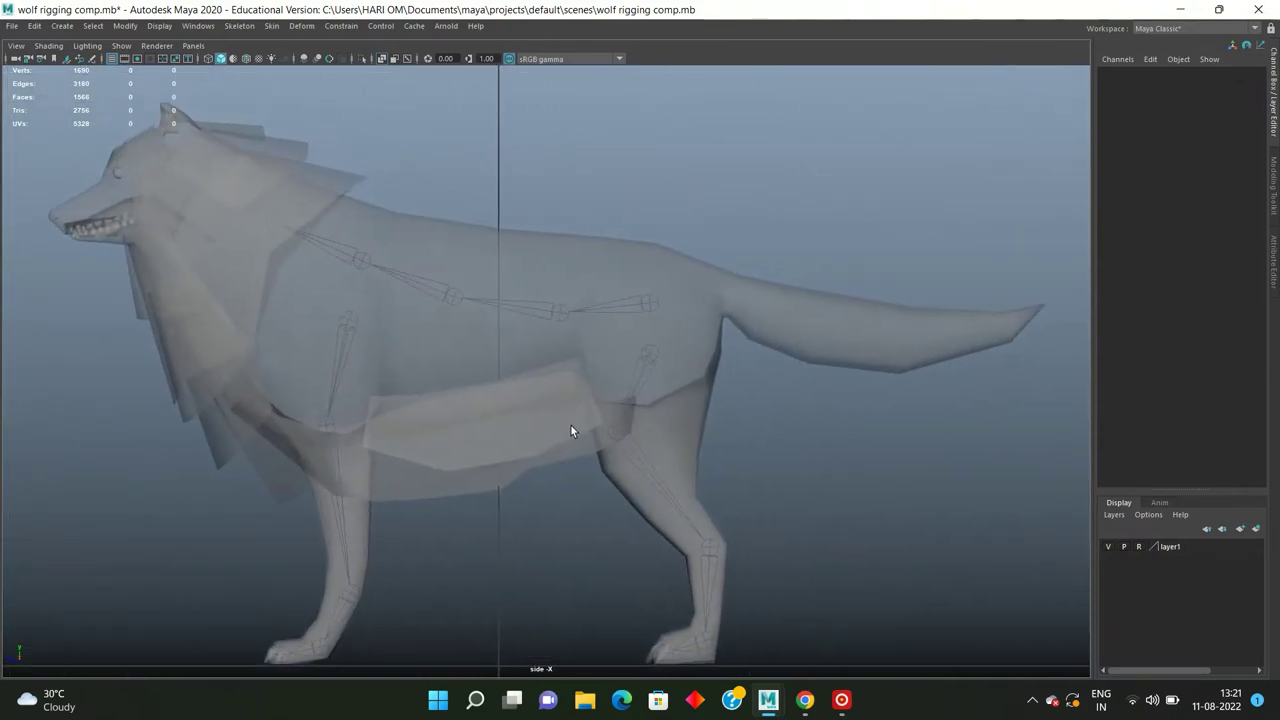
scroll(570, 428, up, 1)
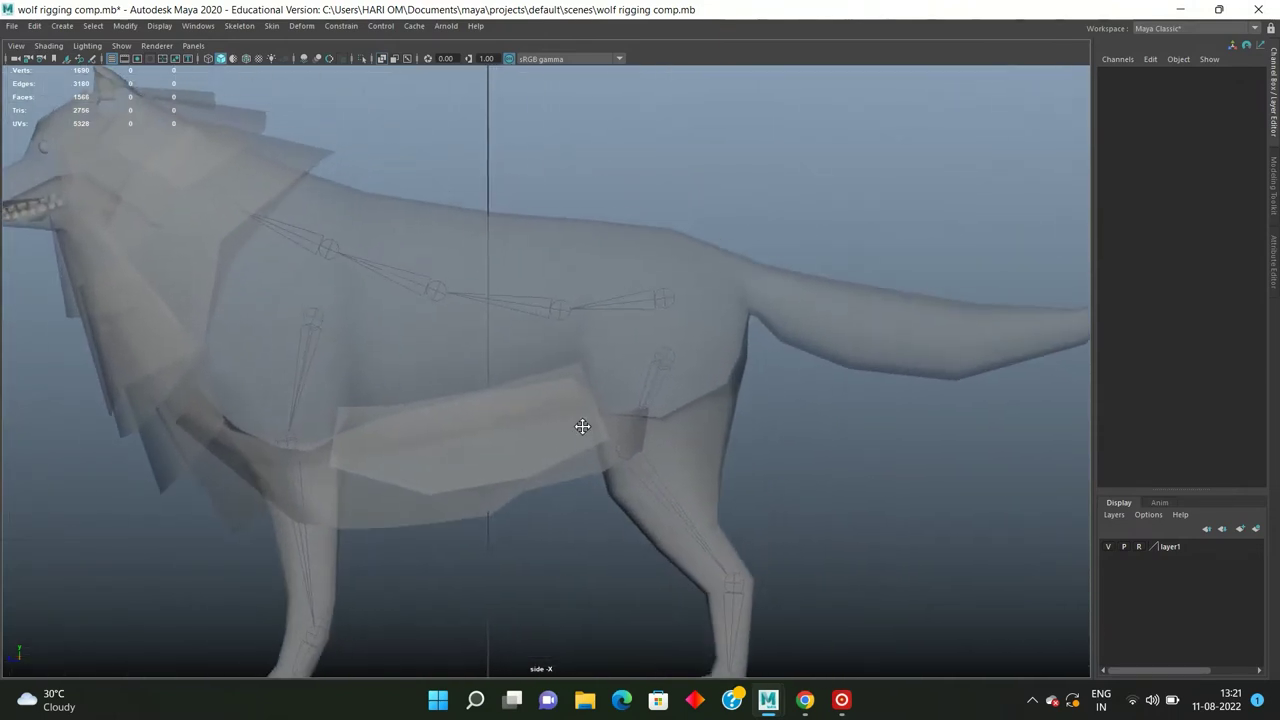
click(665, 299)
shift+click(663, 354)
key(p)
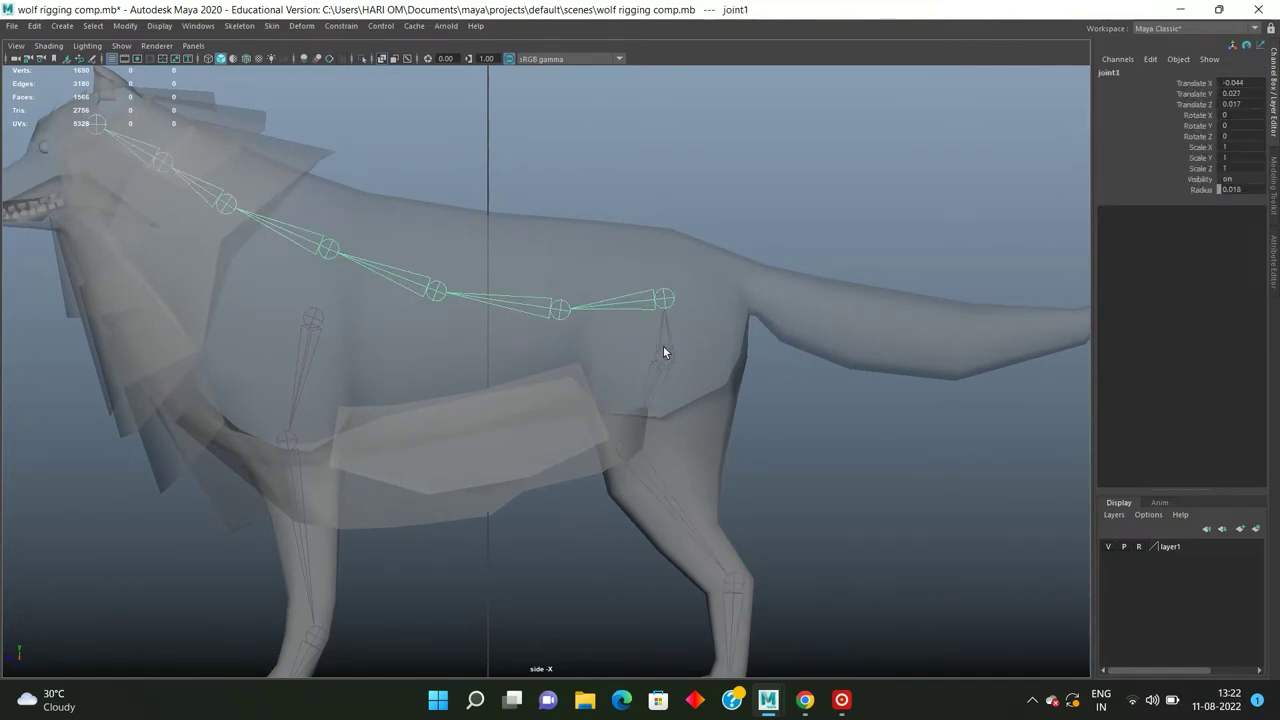
Step: Parent the hind-leg chain under the spine's end joint
click(668, 351)
click(668, 353)
shift+click(669, 297)
key(p)
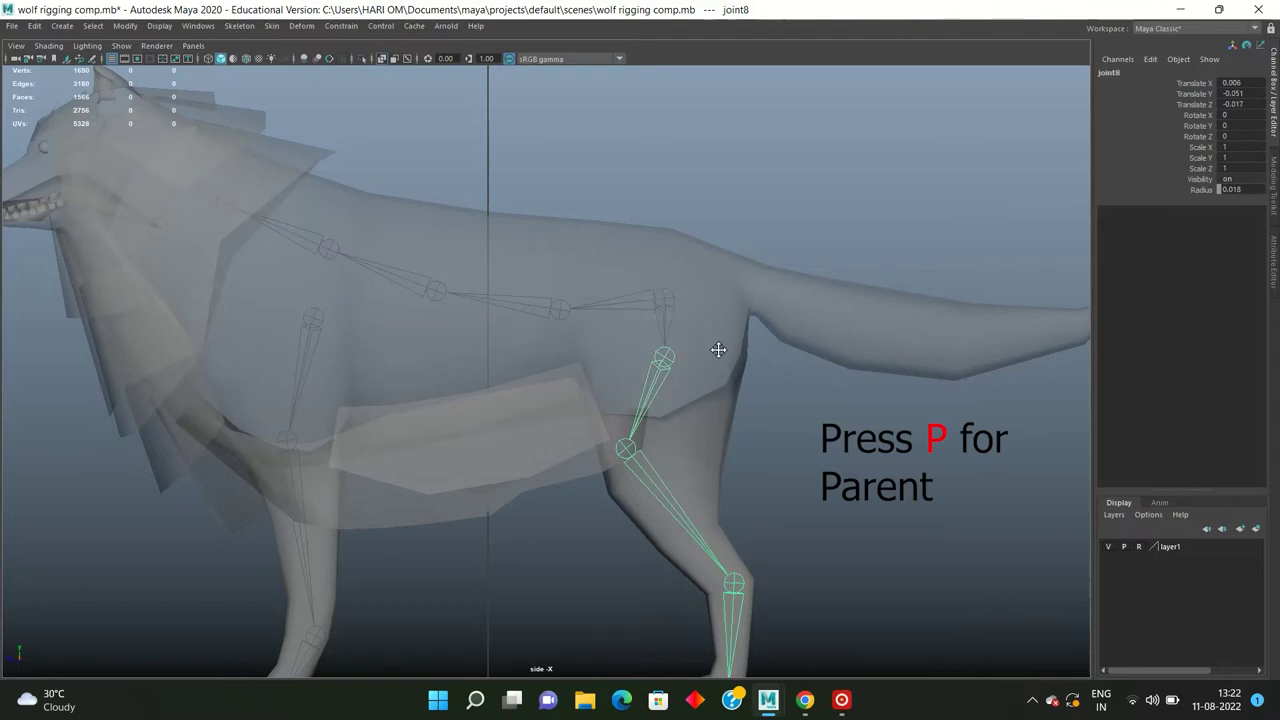
Step: Parent the front-leg chain under spine joint4
alt+middle_drag(718, 349, 795, 304)
click(516, 522)
click(393, 272)
shift+click(407, 206)
key(p)
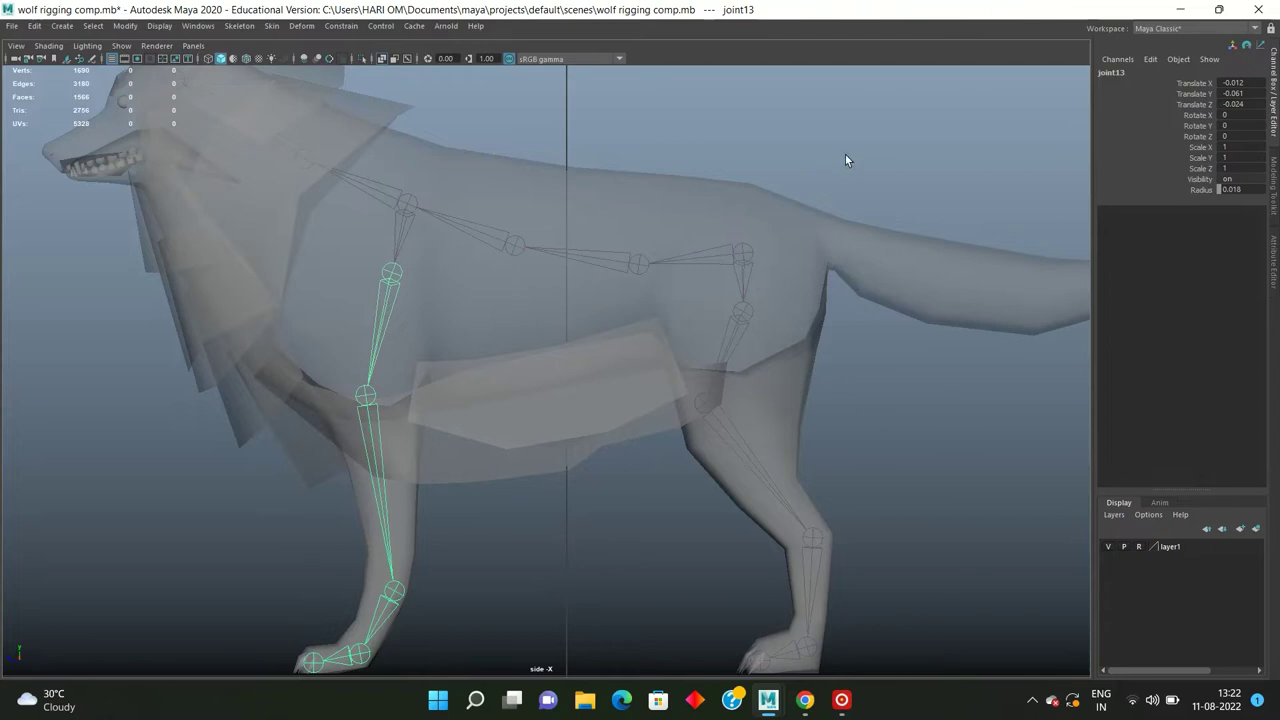
click(800, 180)
scroll(624, 243, down, 10)
scroll(536, 307, up, 5)
key(space)
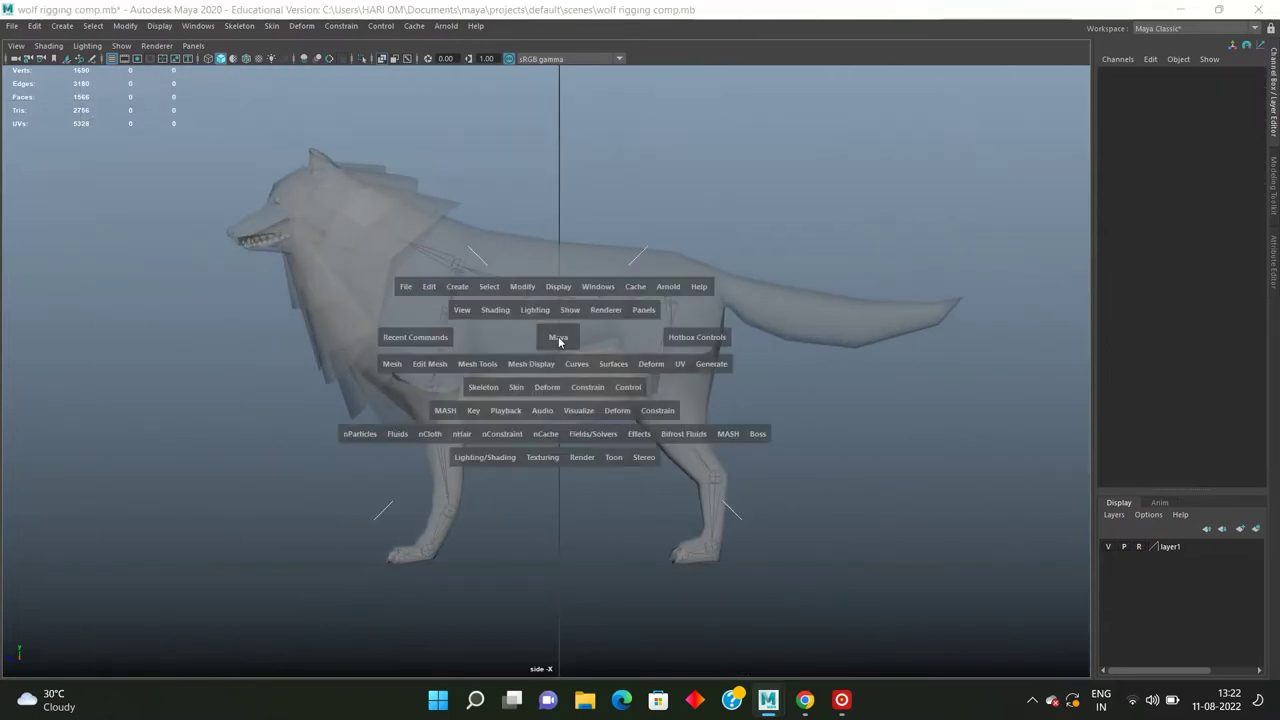
key(space)
mouse_move(763, 247)
alt+mouse_down()
mouse_move(665, 270)
mouse_move(657, 251)
mouse_move(600, 280)
mouse_move(591, 271)
mouse_move(654, 263)
mouse_move(605, 322)
alt+mouse_up()
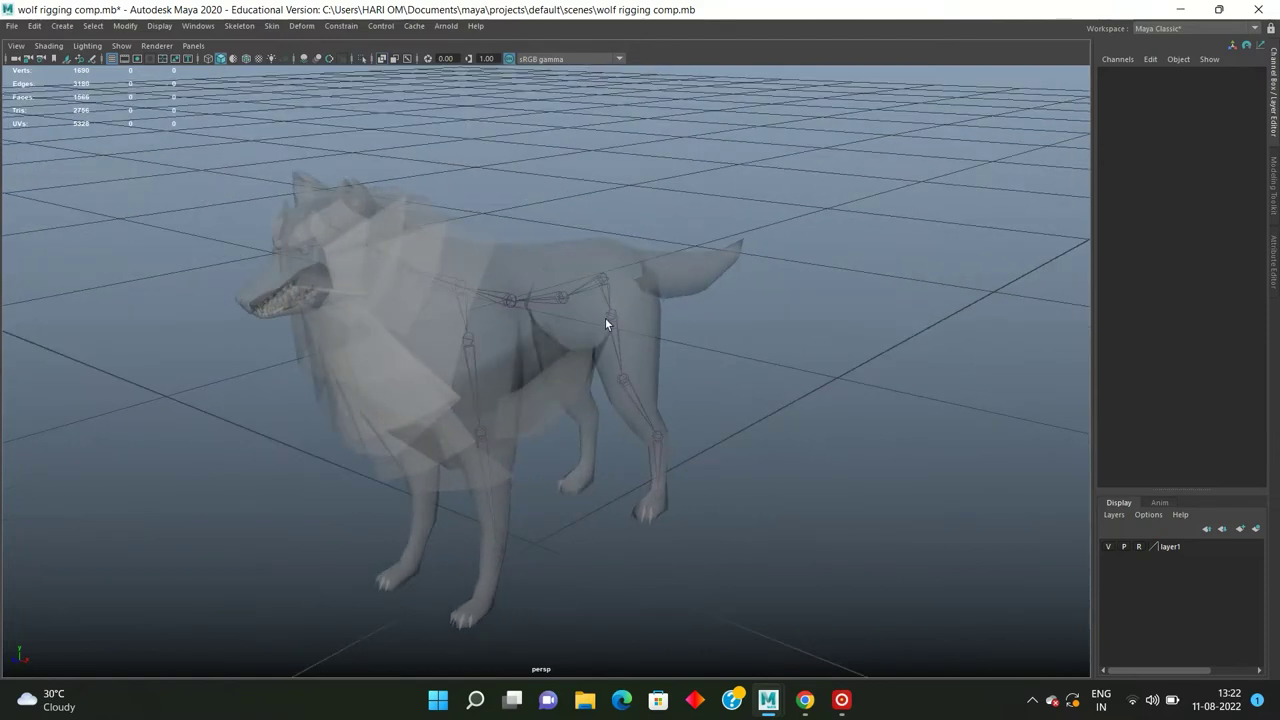
Step: Mirror the hind-leg joint chain across YZ to the wolf's other side
click(614, 322)
scroll(614, 322, up, 2)
click(239, 26)
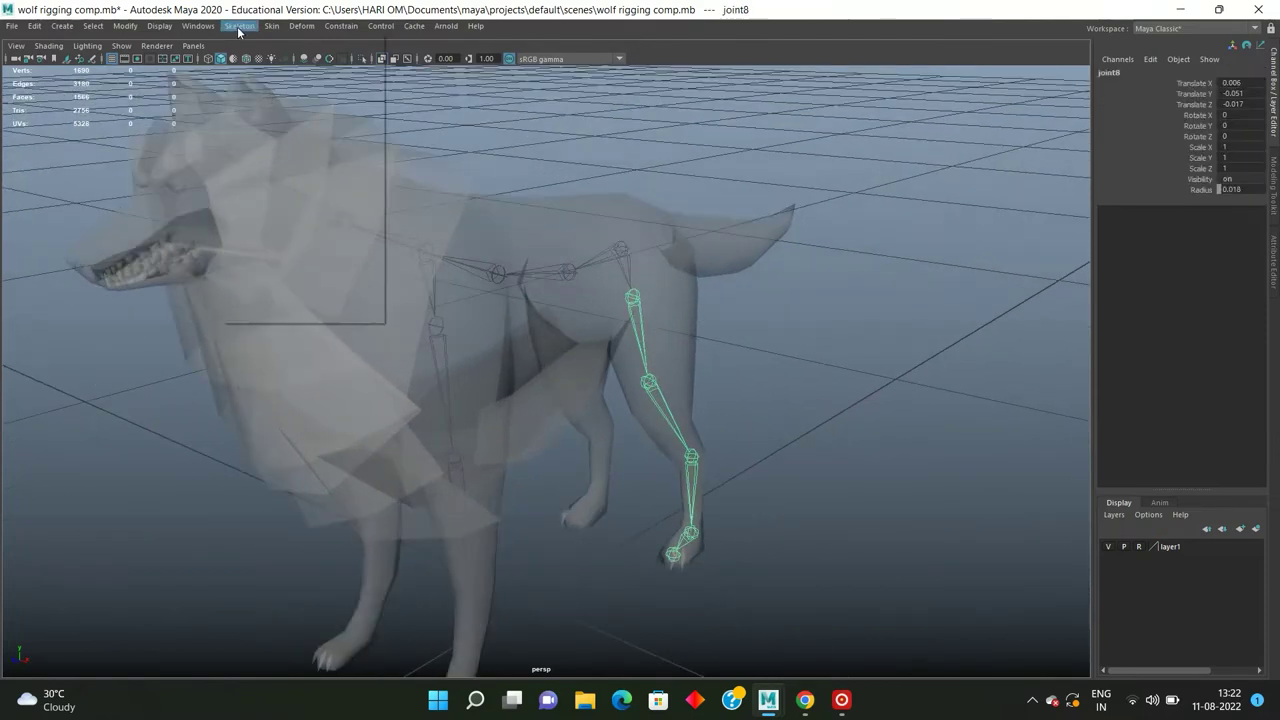
click(376, 88)
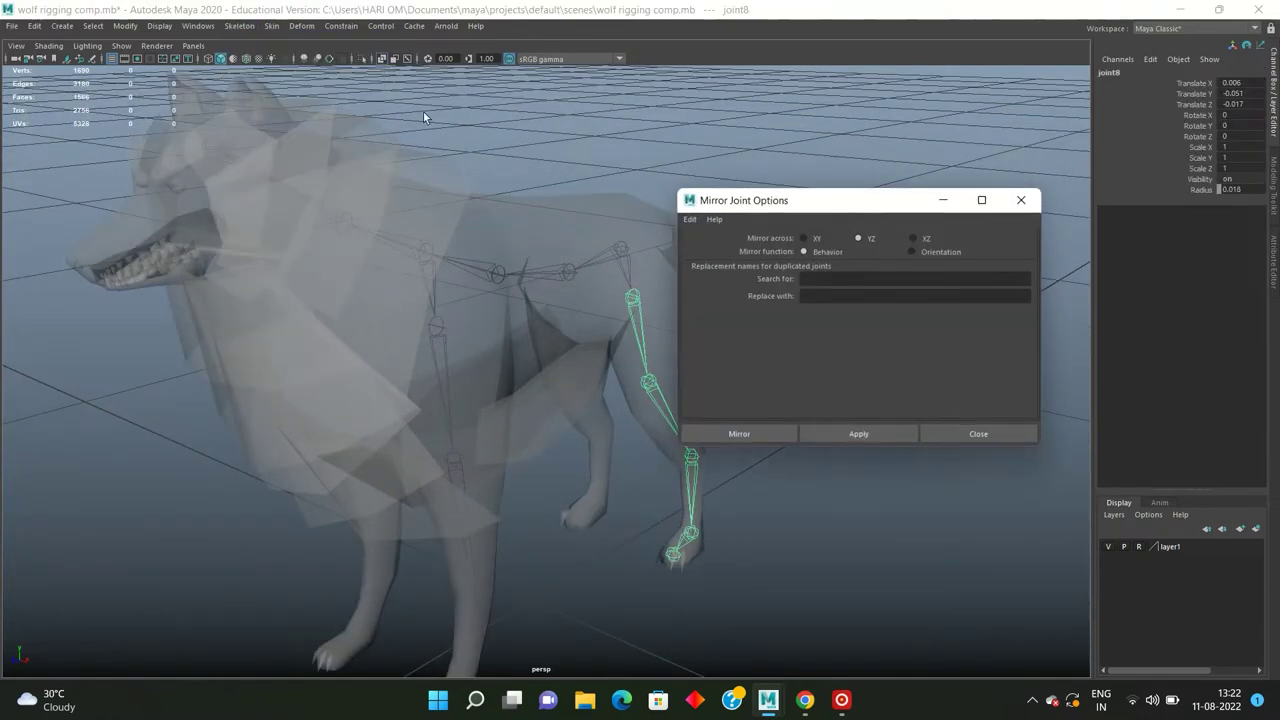
click(730, 434)
mouse_move(658, 376)
alt+mouse_down()
mouse_move(563, 354)
mouse_move(629, 323)
mouse_move(780, 350)
mouse_move(662, 396)
mouse_move(670, 312)
alt+mouse_up()
click(802, 355)
Step: Mirror the front-leg joint chain across YZ to the other side
scroll(666, 313, up, 2)
click(495, 255)
scroll(491, 255, down, 2)
mouse_move(491, 254)
alt+mouse_down()
mouse_move(531, 262)
mouse_move(507, 266)
alt+mouse_up()
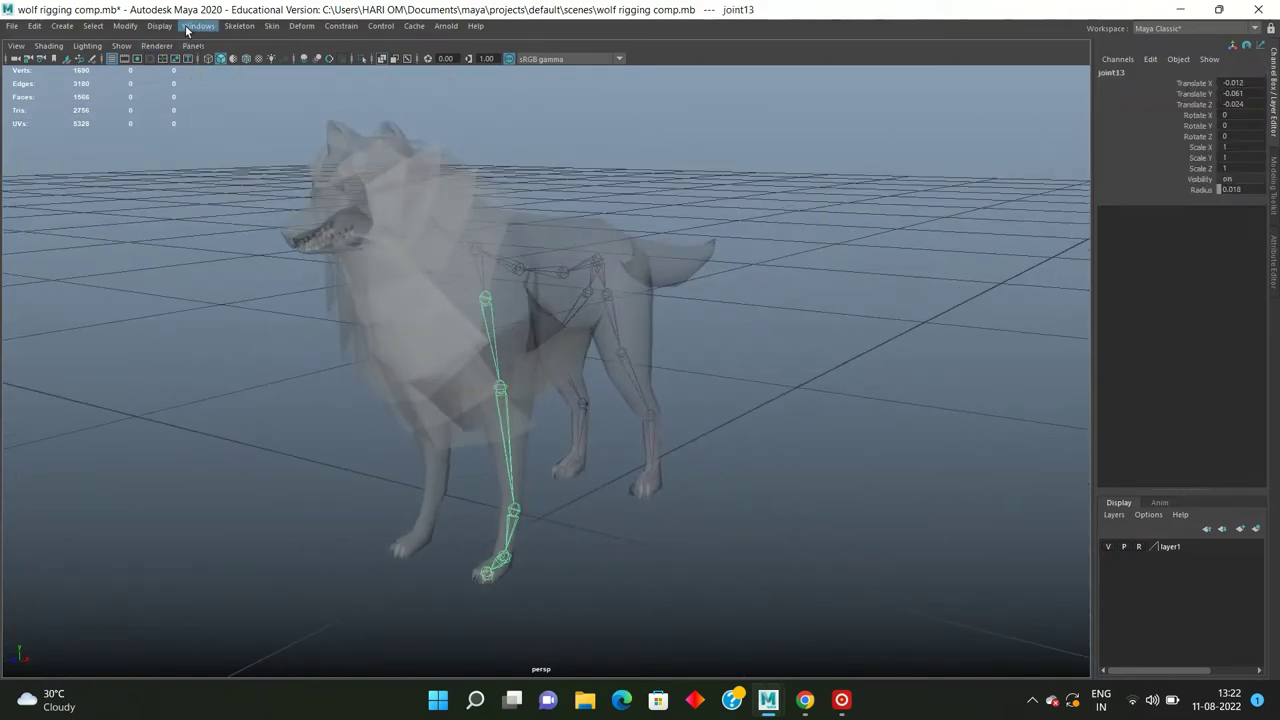
click(245, 26)
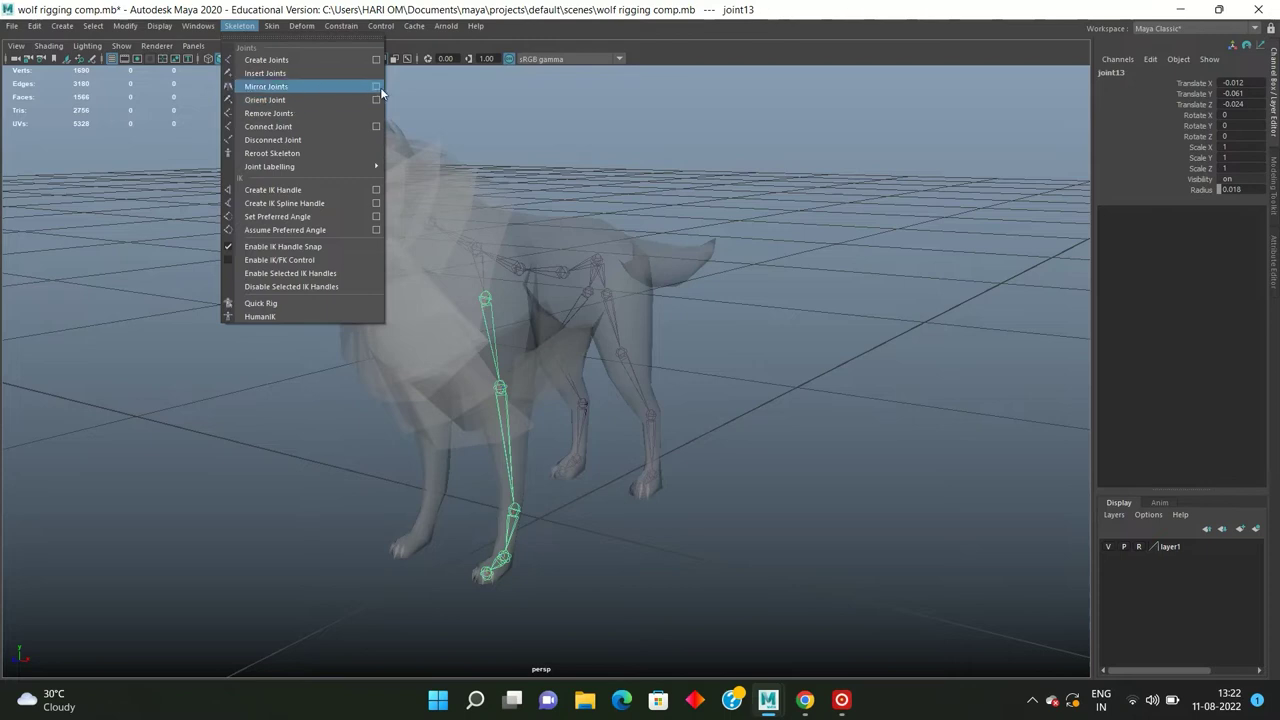
click(380, 88)
click(739, 433)
click(754, 387)
Step: Orbit and zoom around the wolf to inspect the four-legged skeleton
mouse_move(754, 387)
alt+mouse_down()
mouse_move(758, 375)
mouse_move(595, 374)
mouse_move(658, 364)
mouse_move(606, 367)
mouse_move(650, 353)
mouse_move(600, 351)
mouse_move(623, 343)
mouse_move(559, 346)
alt+mouse_up()
scroll(612, 360, down, 3)
scroll(613, 356, up, 3)
scroll(452, 369, up, 3)
alt+drag(452, 369, 516, 366)
scroll(532, 366, down, 3)
scroll(538, 363, up, 3)
click(217, 28)
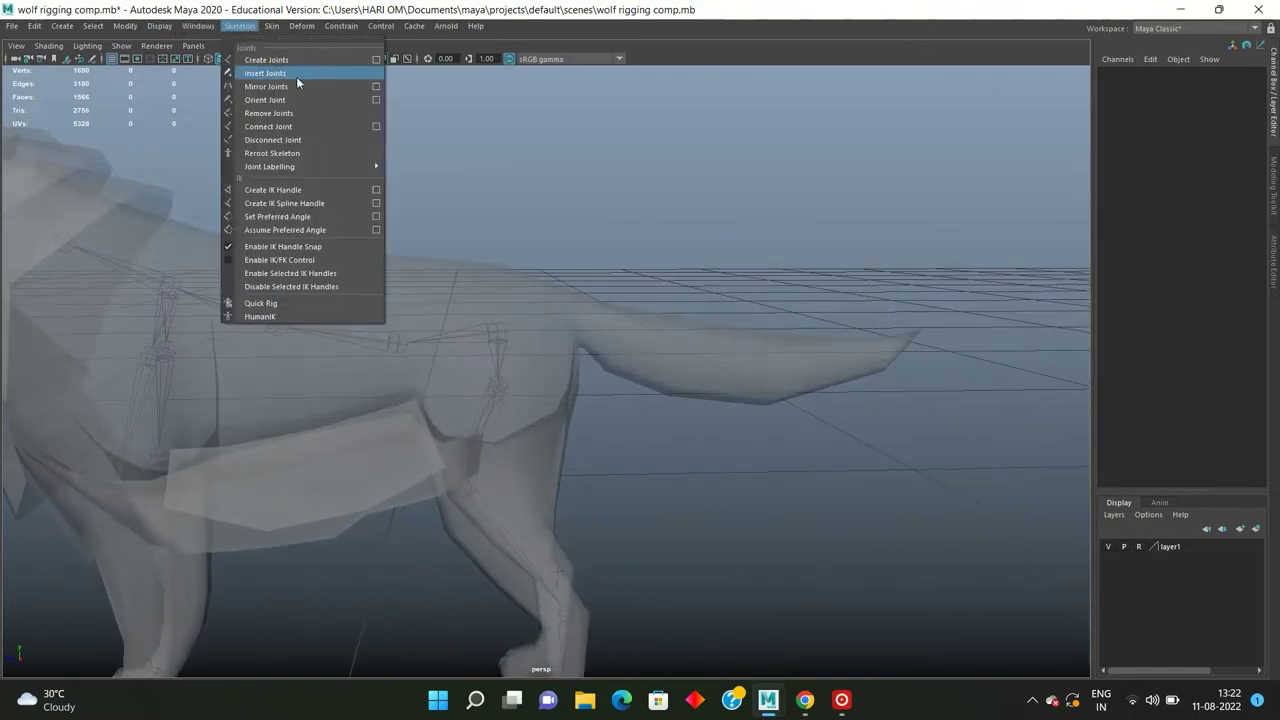
Step: Draw joints from the tail-base joint along the tail toward its tip
click(497, 333)
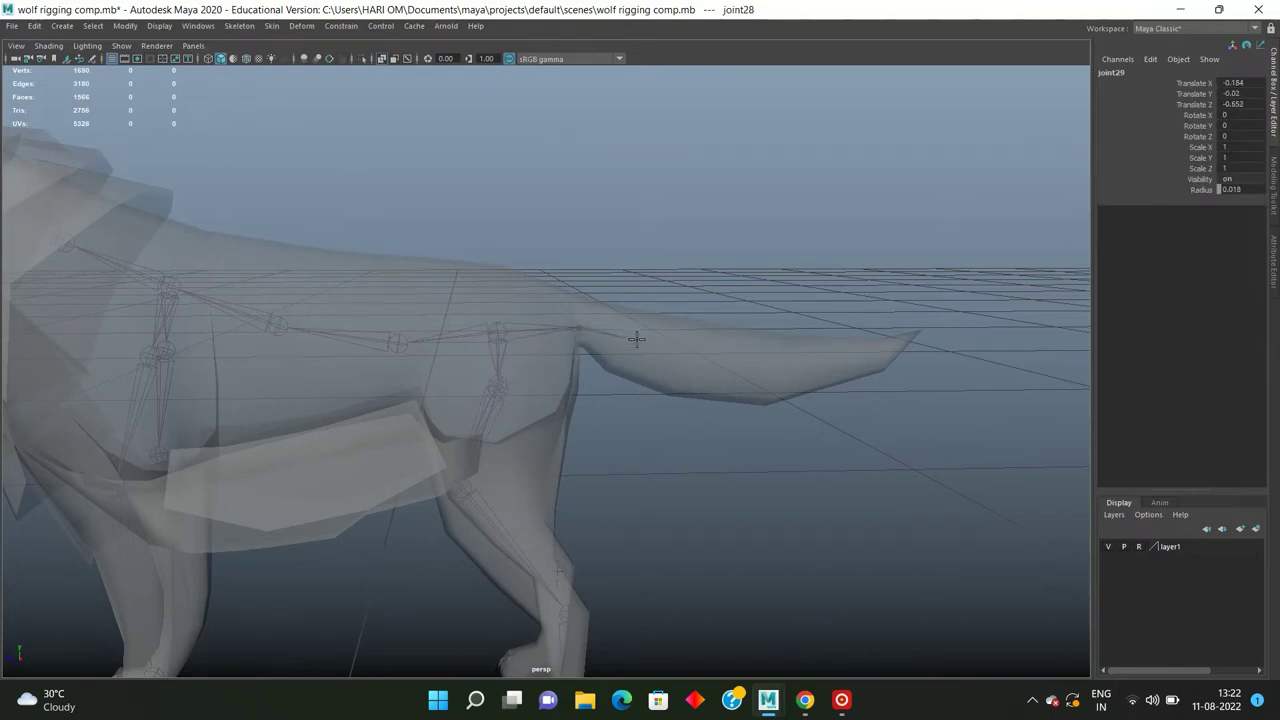
middle_drag(711, 362, 718, 369)
drag(834, 370, 880, 345)
key(Return)
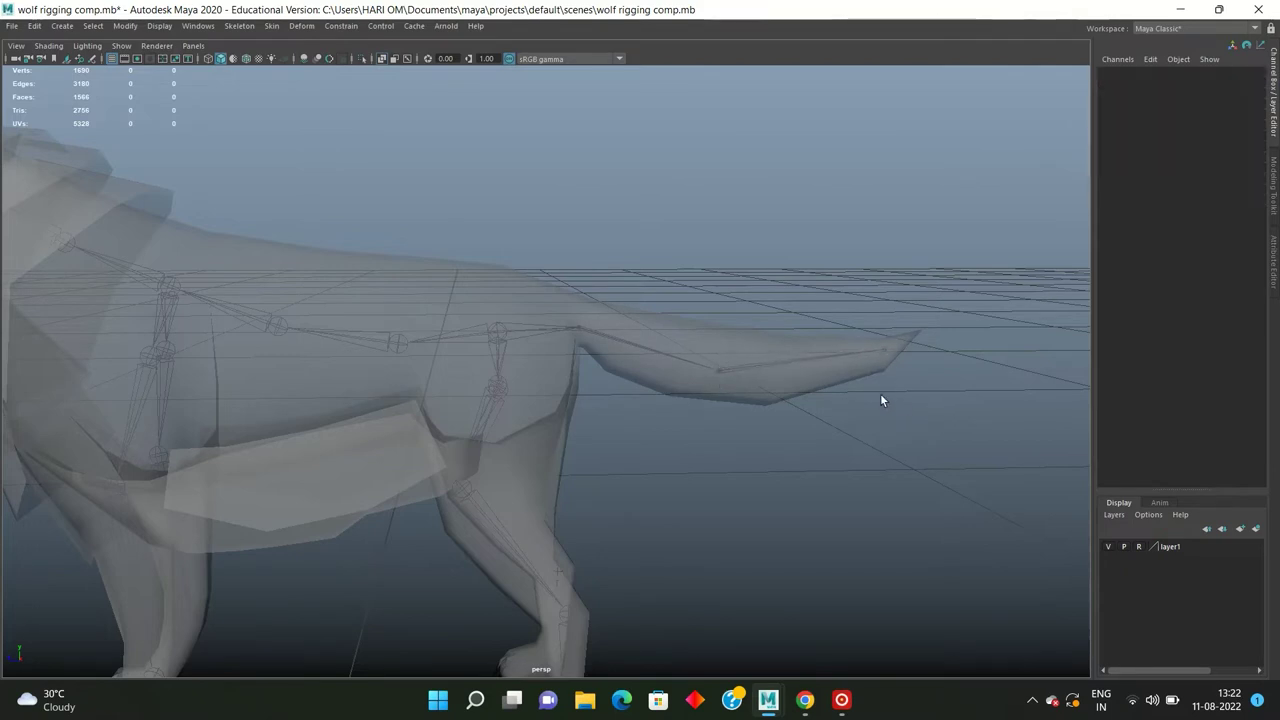
Step: In a full side view, add a joint chain from the tail base to the tail tip
click(533, 335)
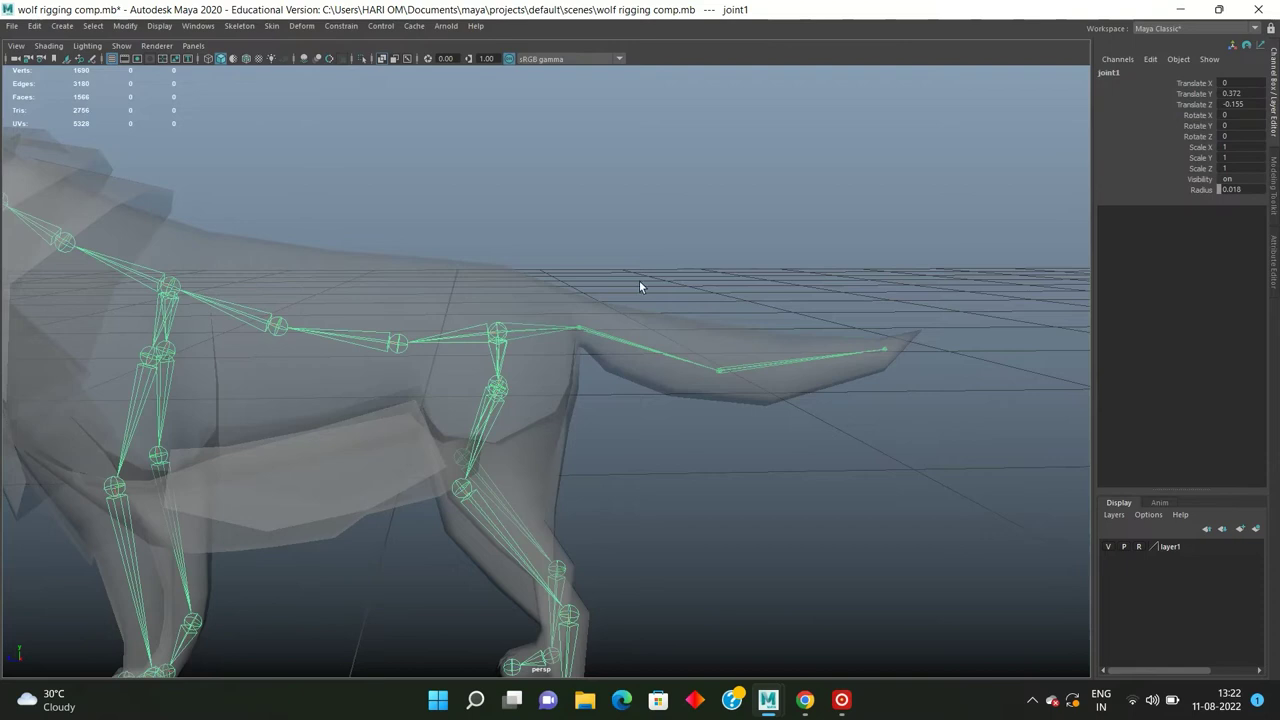
scroll(643, 278, down, 5)
alt+drag(647, 275, 786, 362)
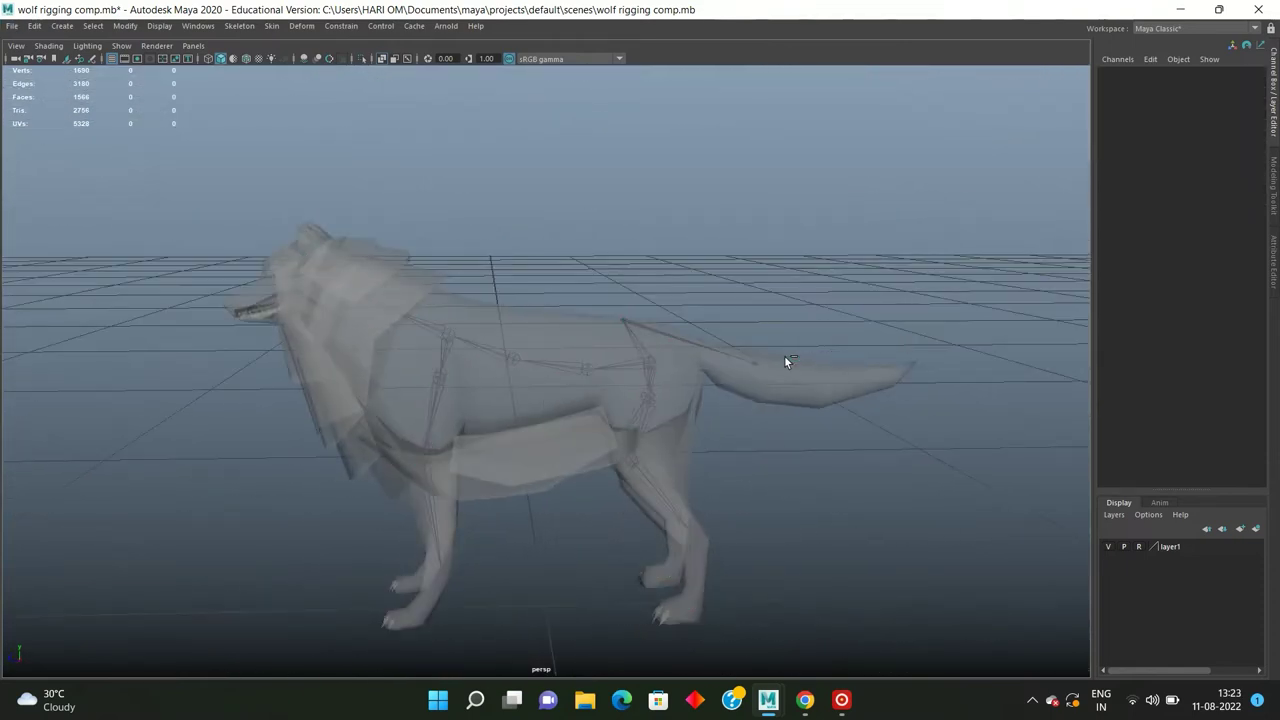
key(space)
key(space)
scroll(675, 436, up, 3)
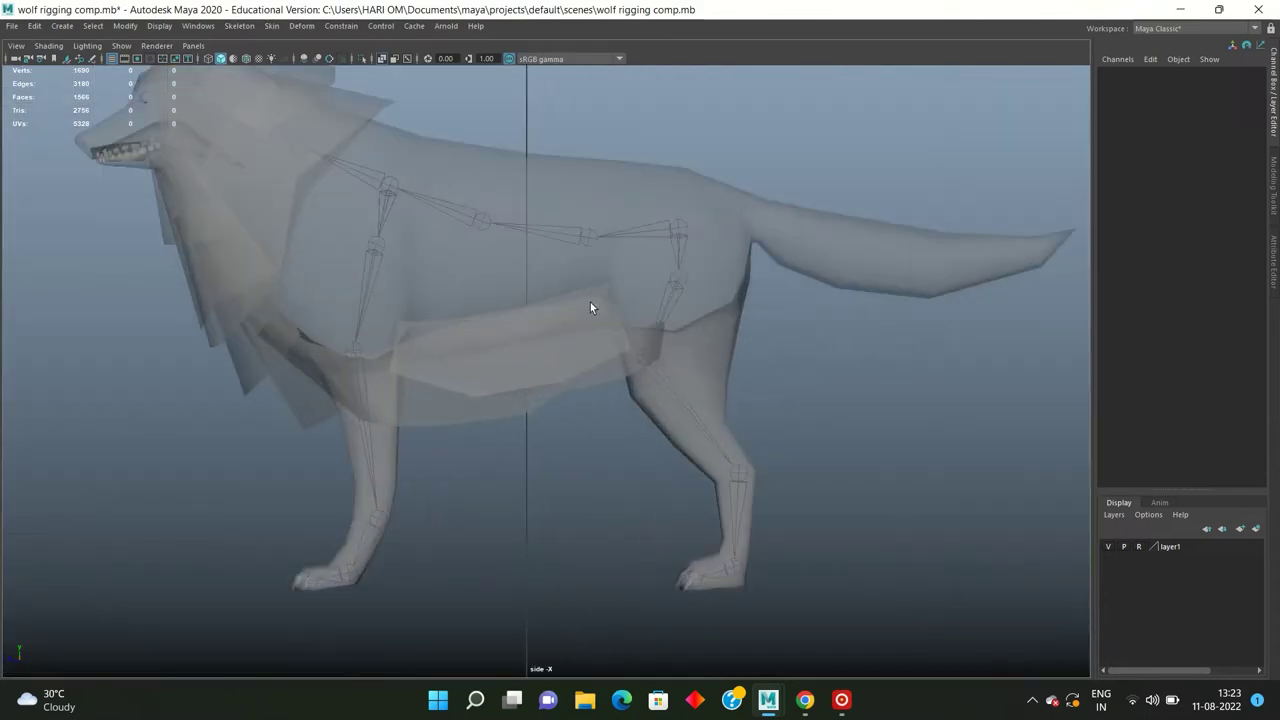
click(239, 26)
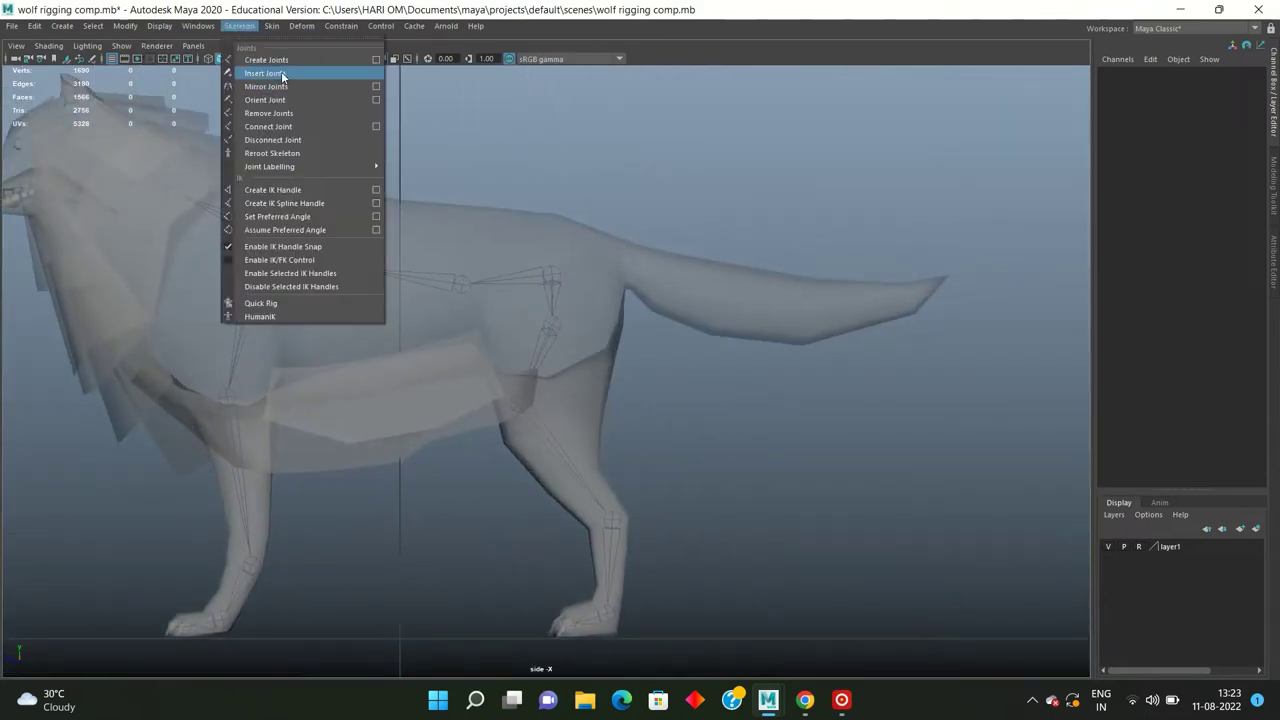
click(265, 80)
scroll(669, 266, up, 2)
scroll(503, 265, down, 1)
click(534, 249)
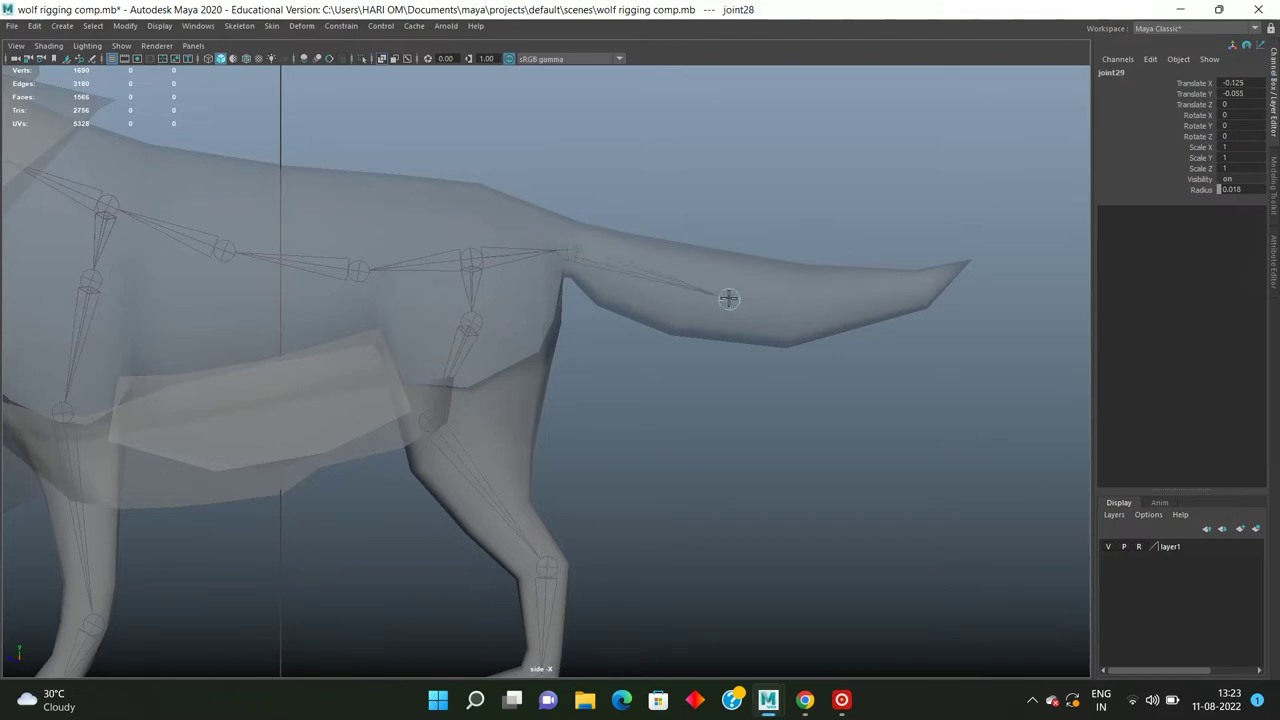
click(901, 284)
key(Return)
Step: Select and review the whole skeleton in the side view
scroll(884, 212, down, 10)
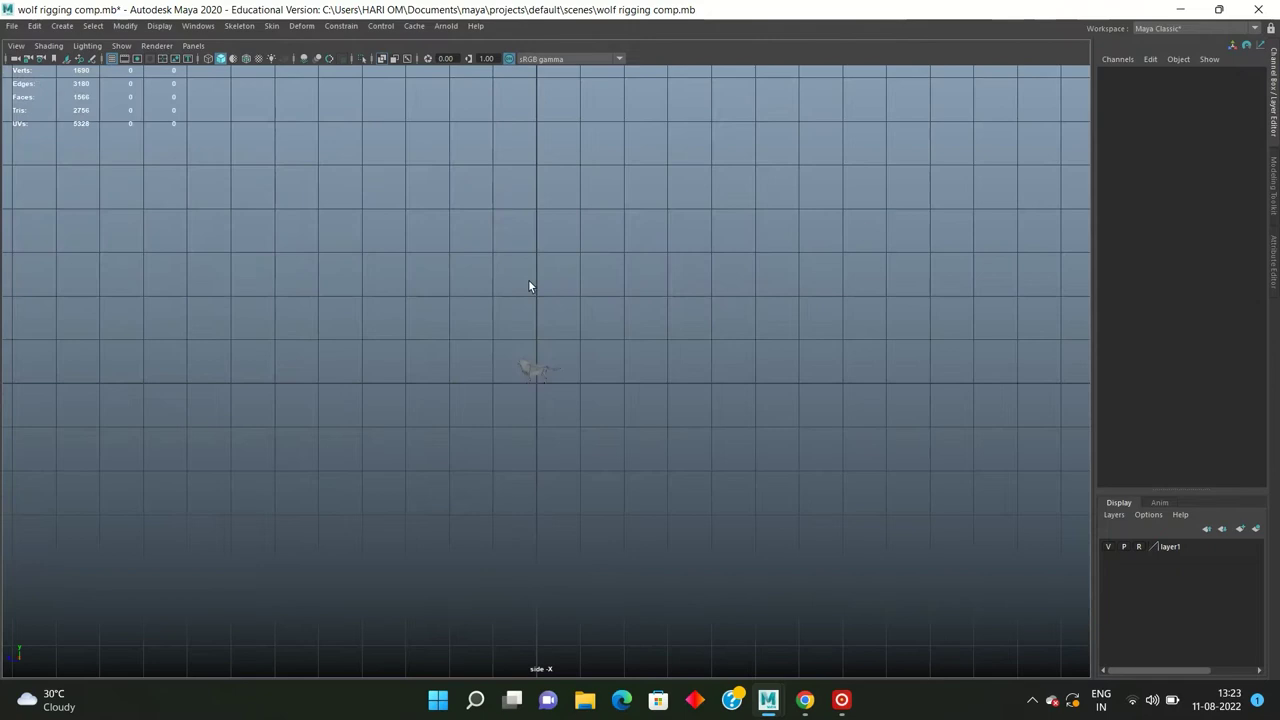
scroll(607, 325, up, 3)
scroll(607, 330, up, 2)
click(535, 356)
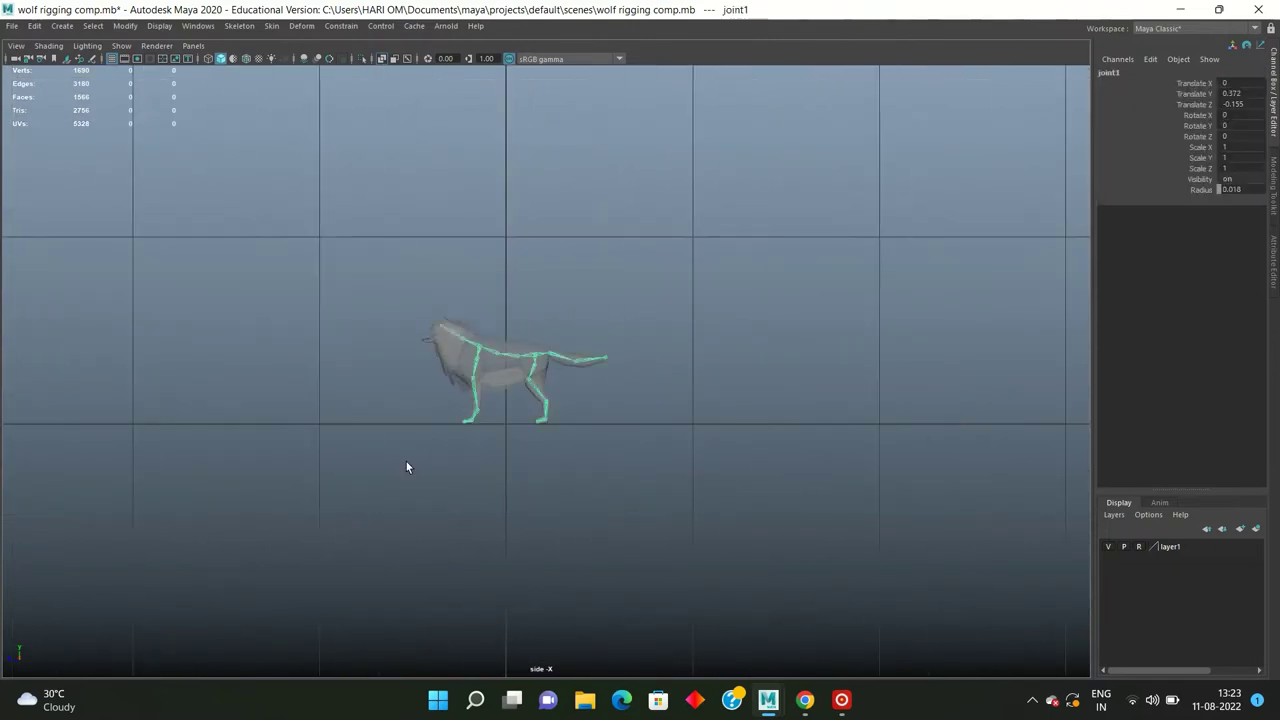
scroll(560, 383, up, 5)
alt+middle_drag(537, 356, 554, 351)
click(539, 265)
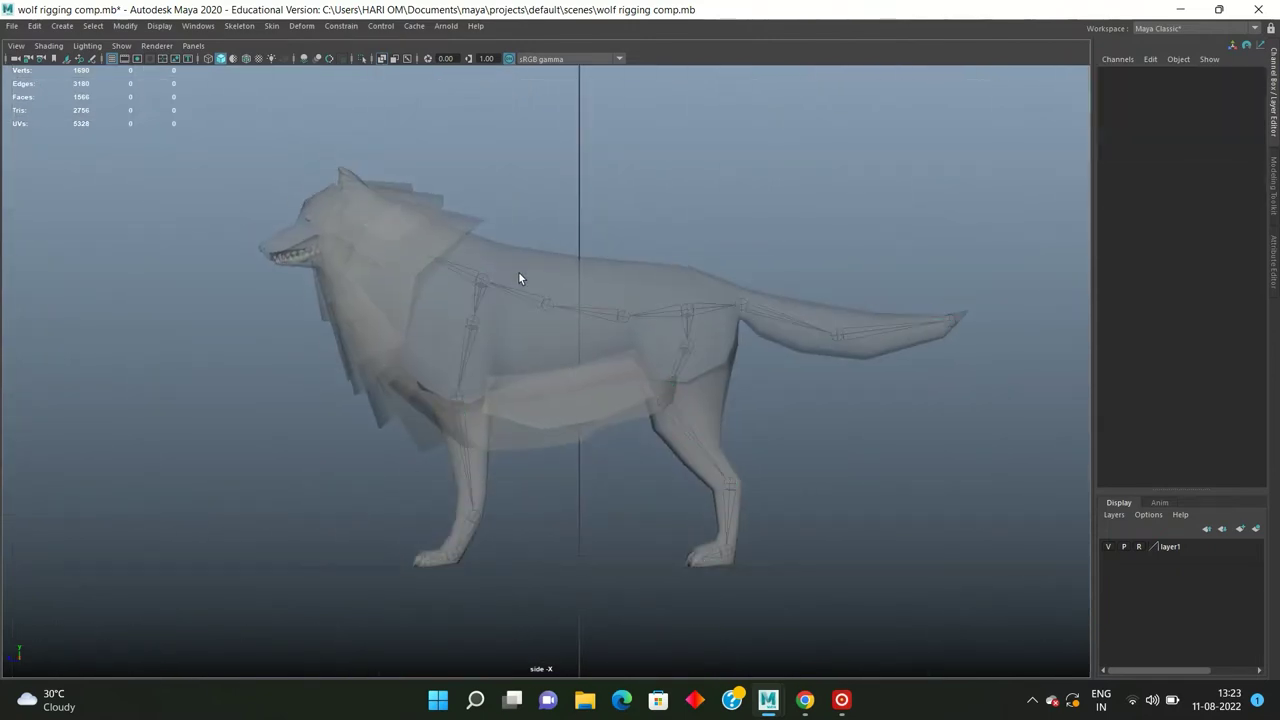
Step: Zoom in on the wolf's head in perspective and select the joint inside it
key(space)
key(space)
mouse_move(578, 245)
alt+mouse_down()
mouse_move(537, 247)
mouse_move(553, 250)
alt+mouse_up()
key(space)
key(space)
scroll(377, 270, up, 2)
scroll(512, 349, up, 2)
scroll(449, 306, up, 2)
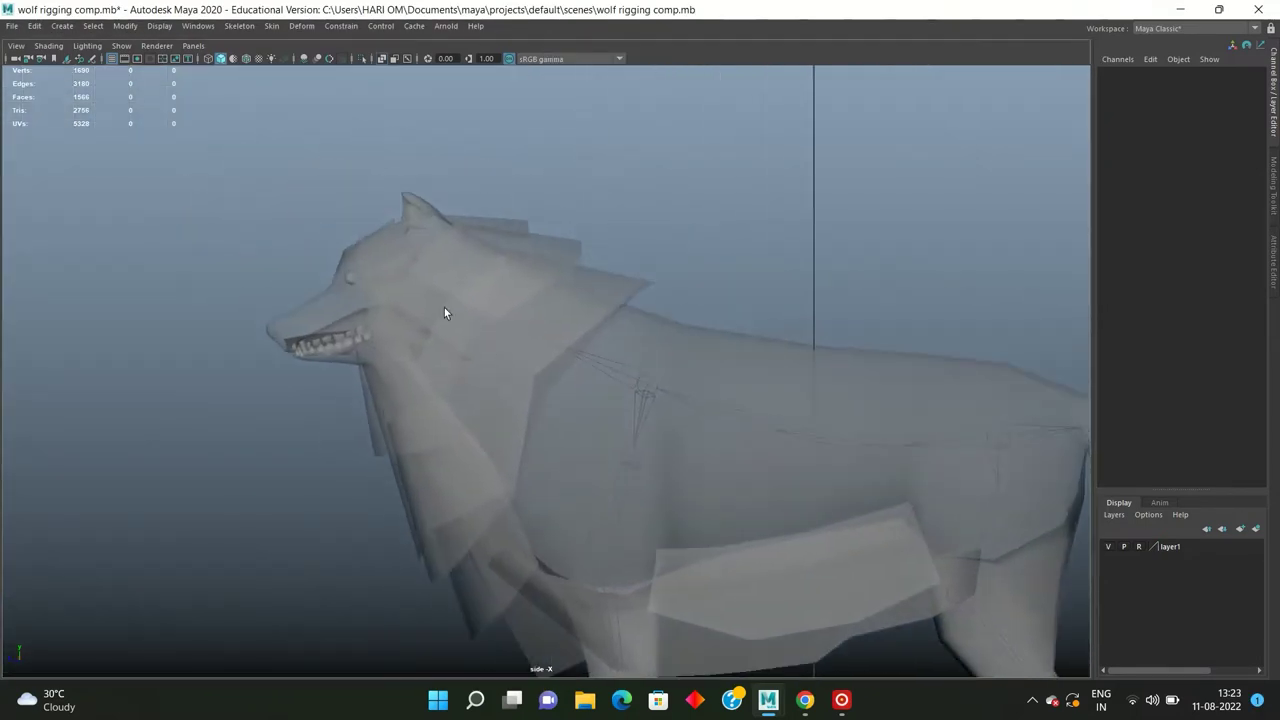
scroll(466, 329, up, 2)
click(458, 274)
alt+middle_drag(458, 274, 482, 300)
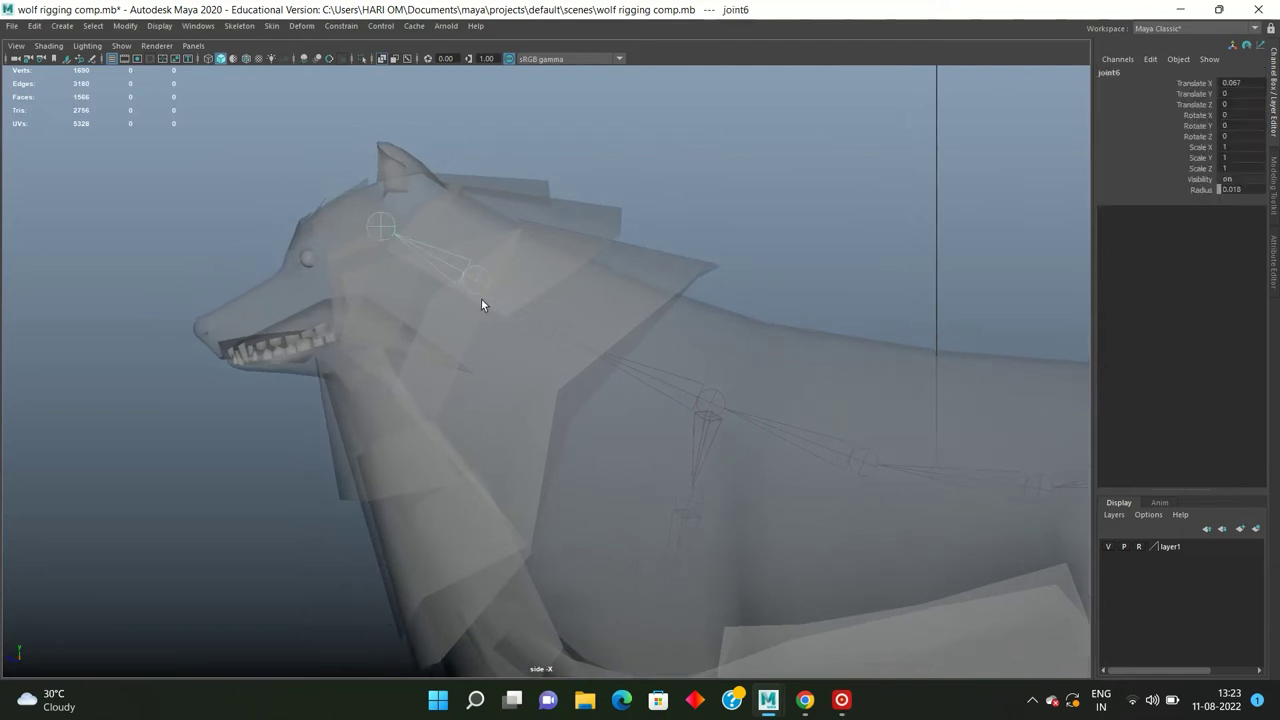
Step: Try inserting a joint on the head with Insert Joints, then undo it
click(239, 26)
click(286, 81)
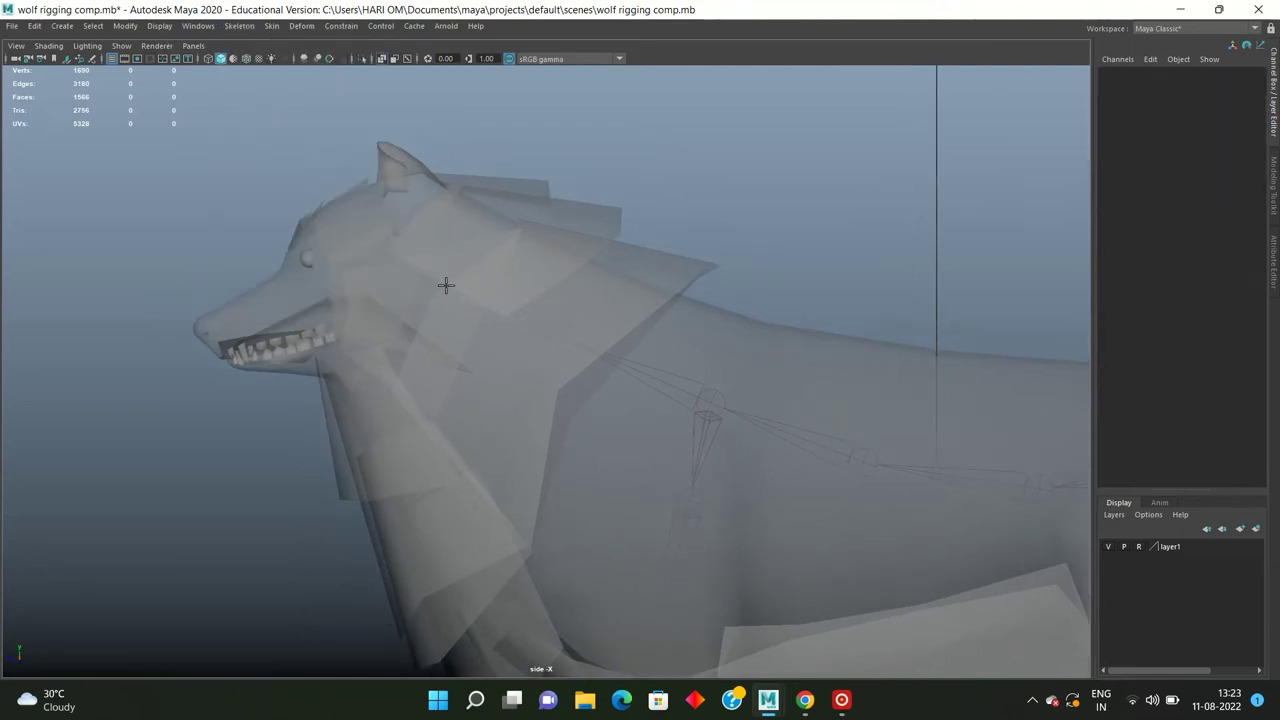
click(477, 291)
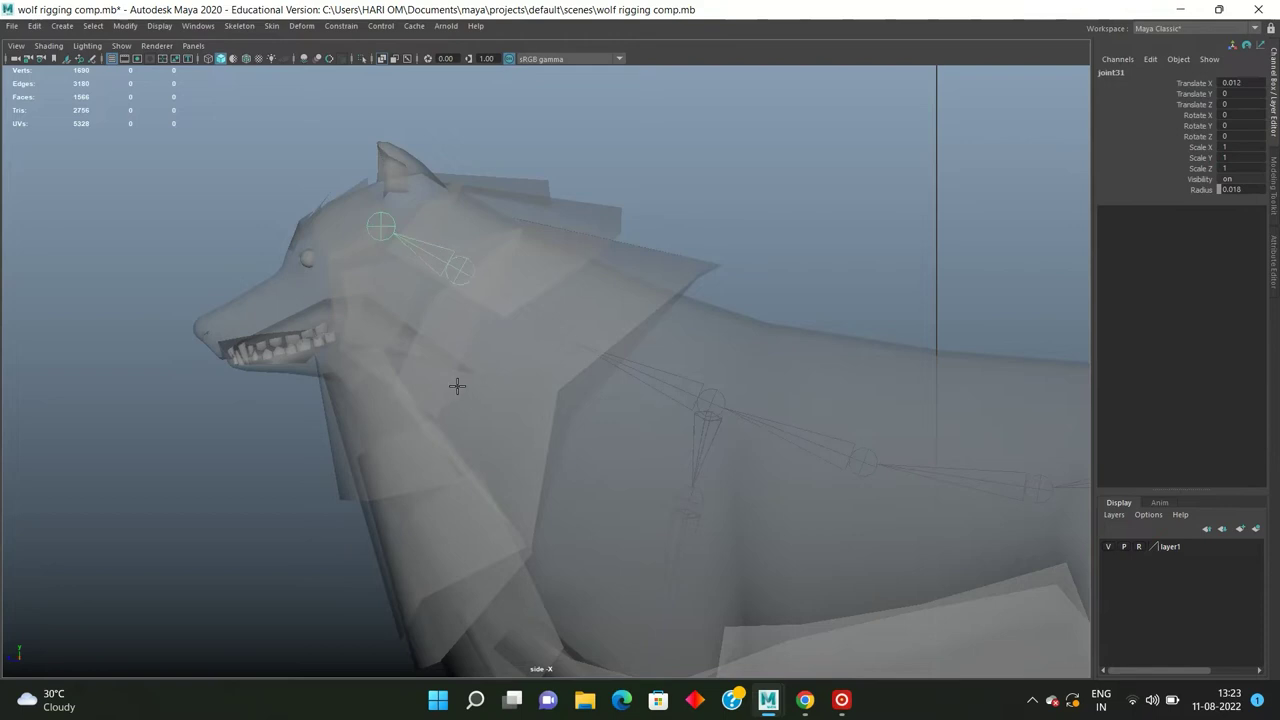
key(ctrl+z)
Step: In wireframe, insert a new joint near the top of the head
scroll(484, 293, up, 2)
scroll(506, 325, up, 1)
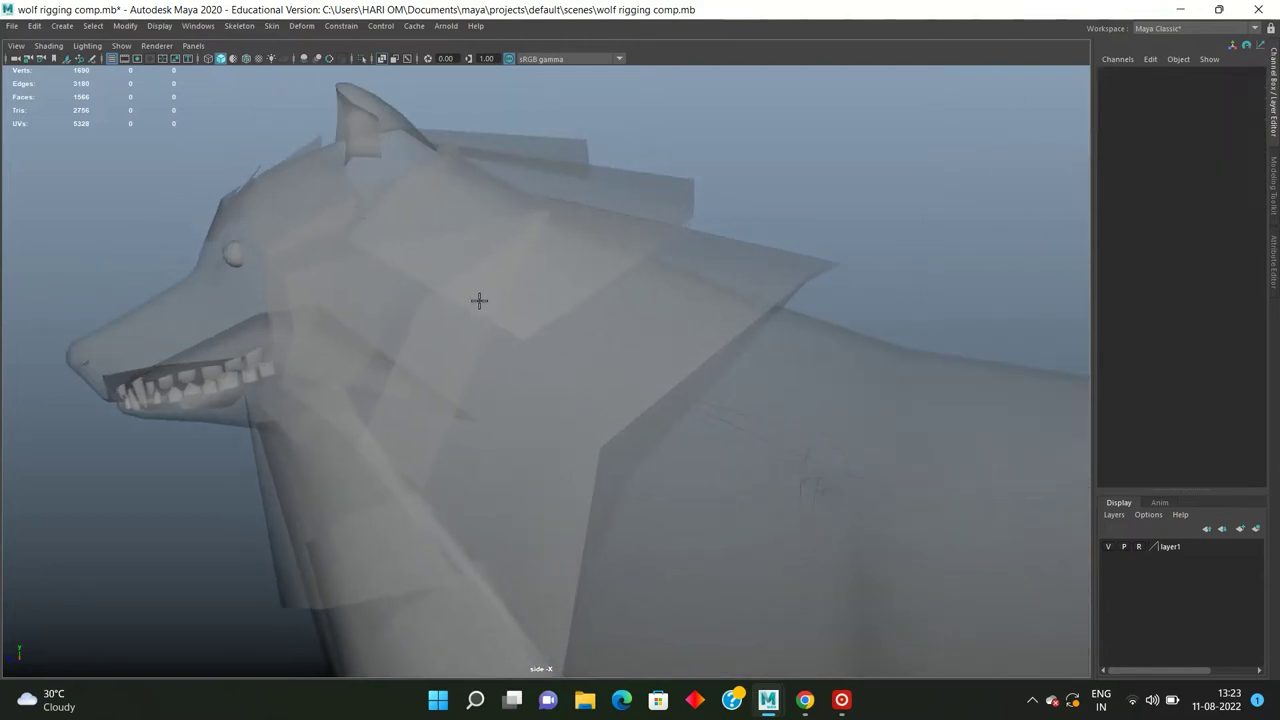
scroll(477, 297, up, 2)
key(4)
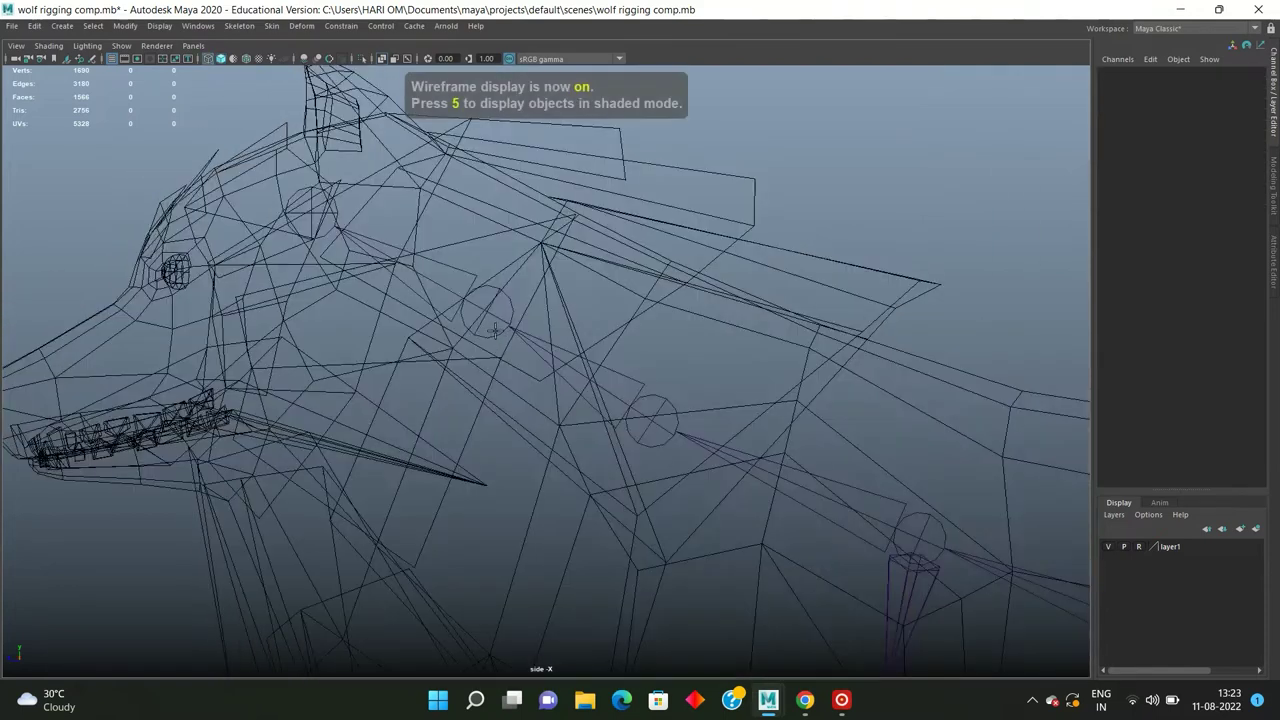
drag(457, 343, 364, 378)
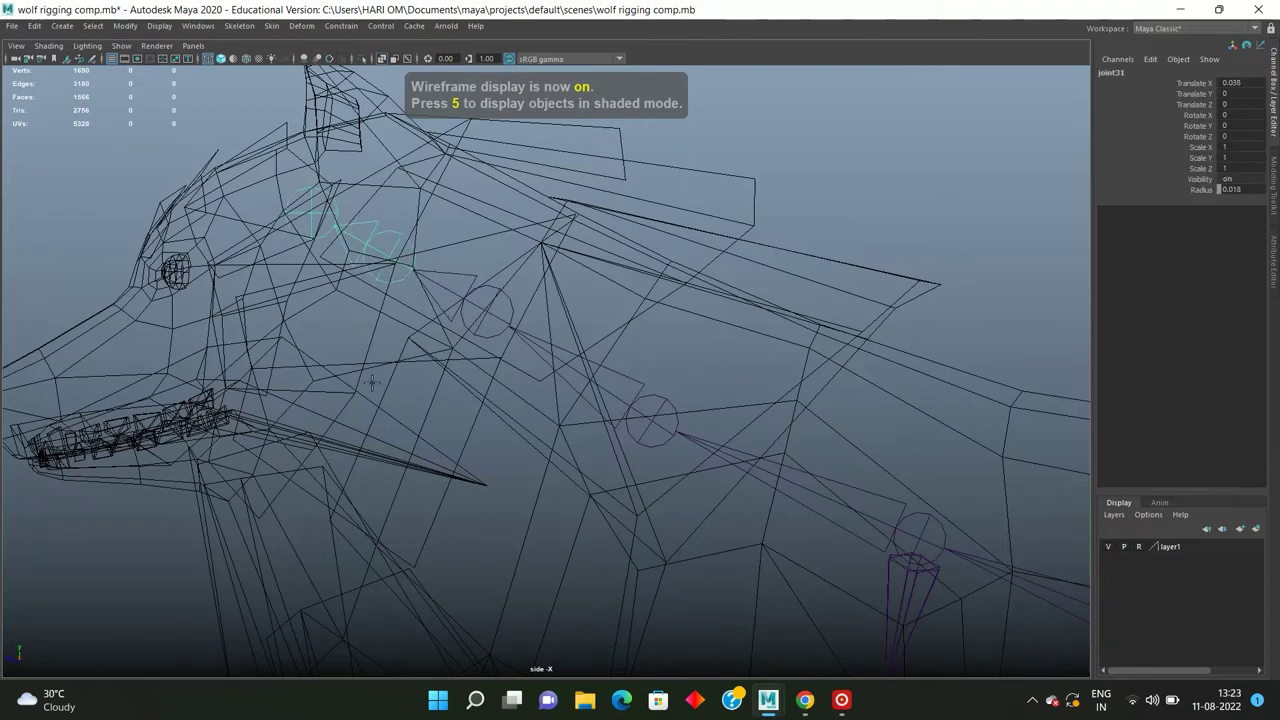
click(481, 325)
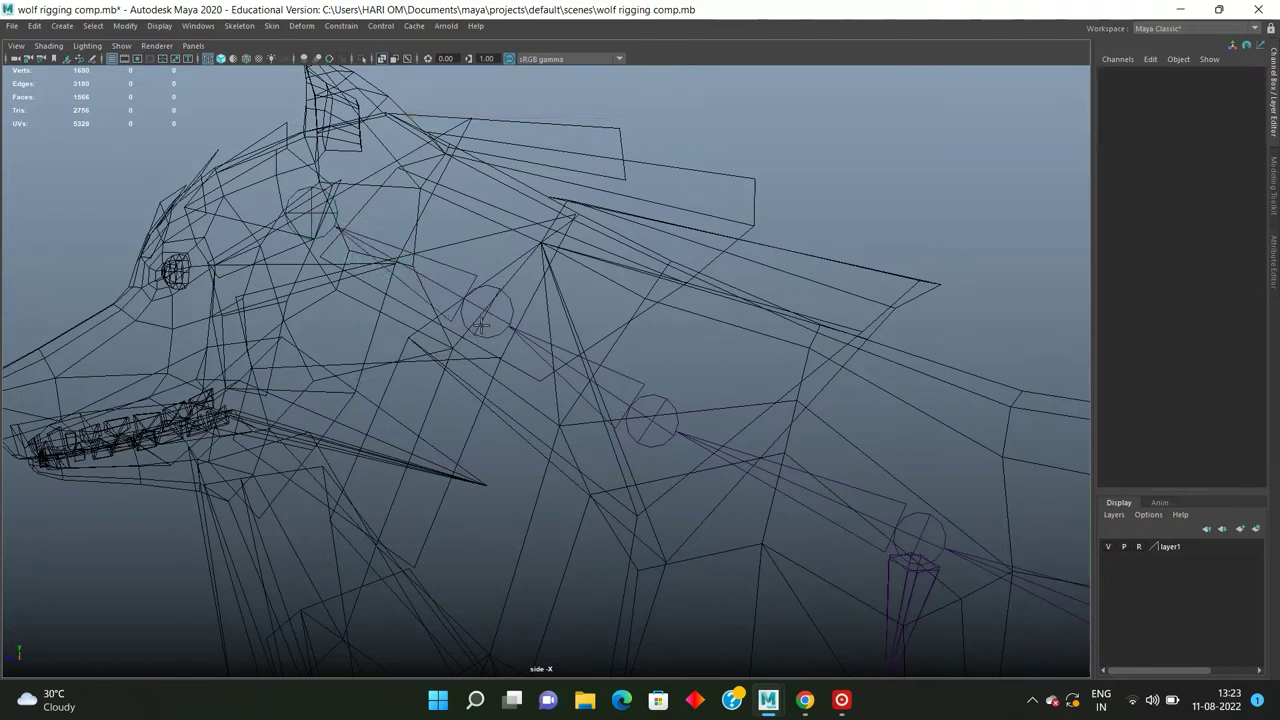
key(space)
key(space)
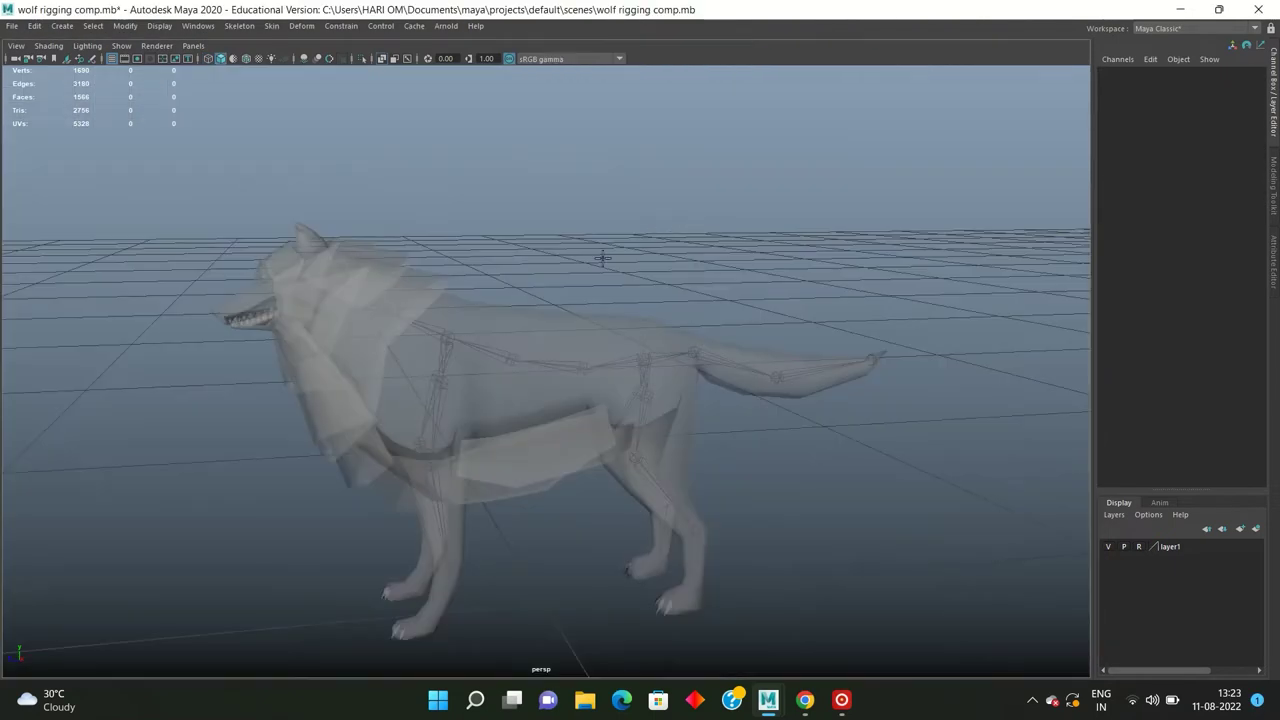
mouse_move(559, 240)
alt+mouse_down()
mouse_move(534, 231)
mouse_move(480, 334)
alt+mouse_up()
key(space)
key(space)
key(space)
key(5)
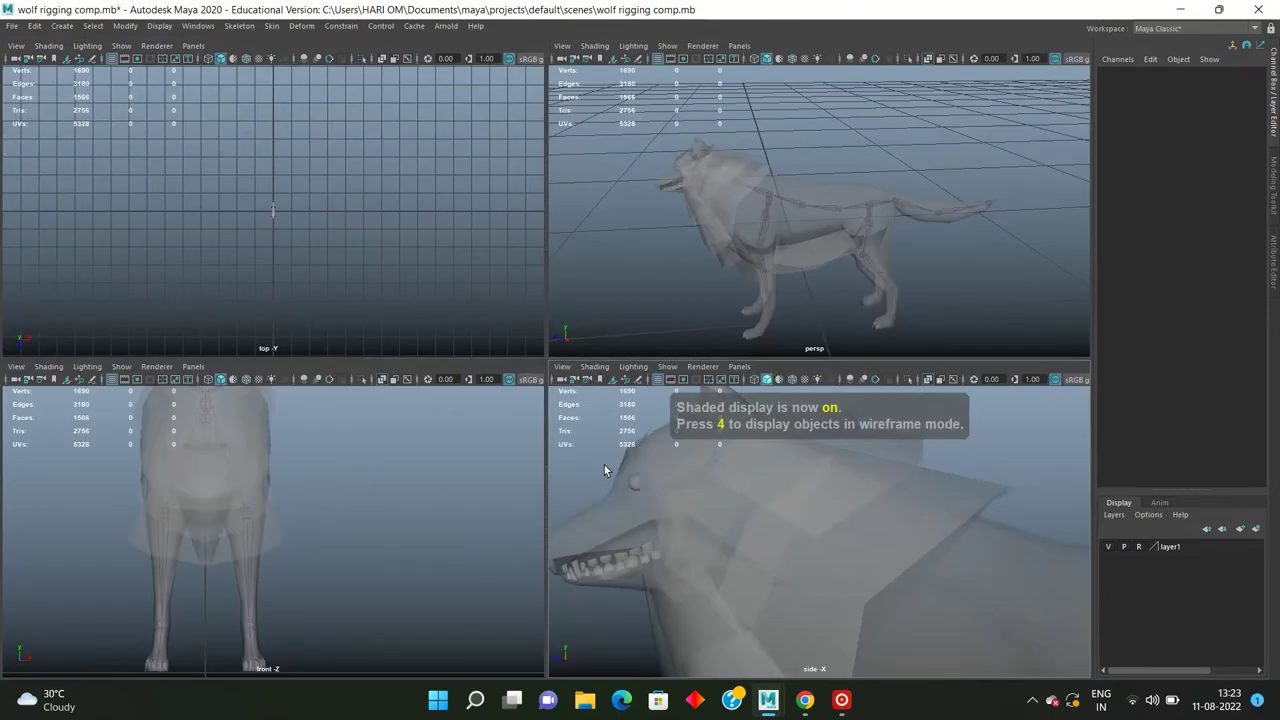
key(5)
key(space)
scroll(650, 205, down, 2)
key(space)
key(space)
scroll(637, 469, down, 1)
scroll(568, 420, down, 1)
drag(757, 313, 451, 509)
key(f)
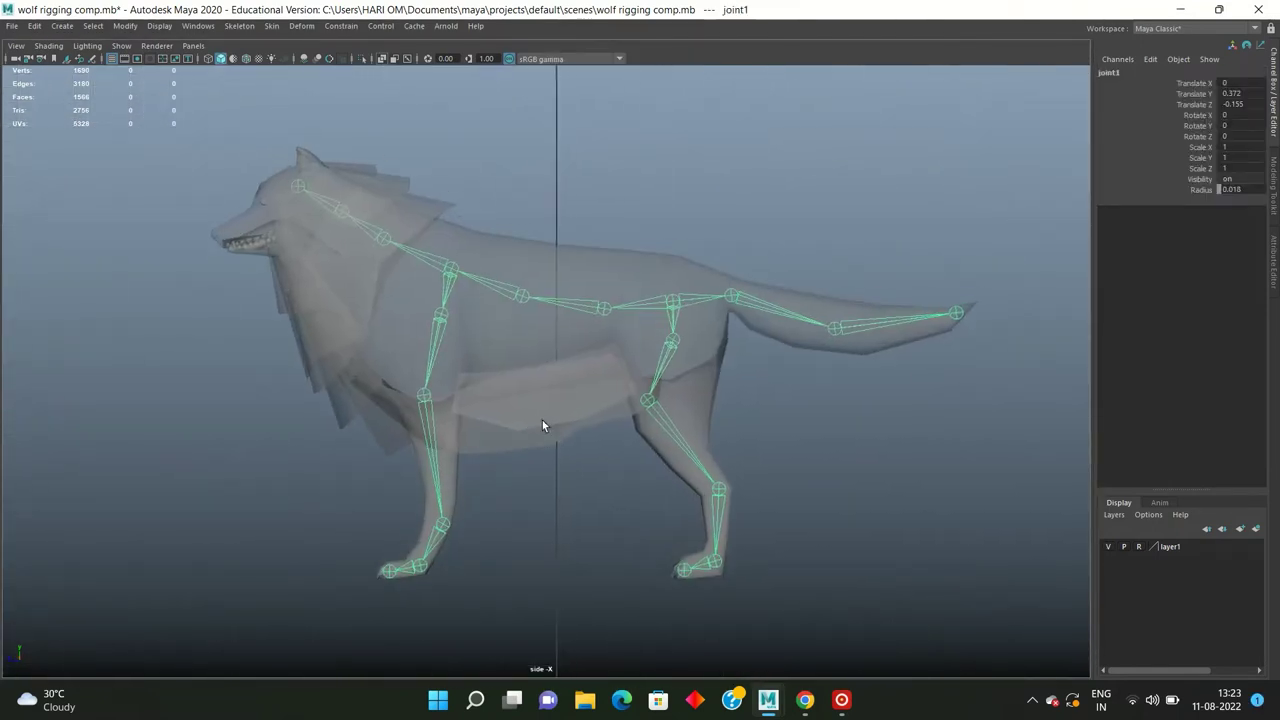
click(545, 457)
key(space)
key(space)
scroll(636, 265, up, 3)
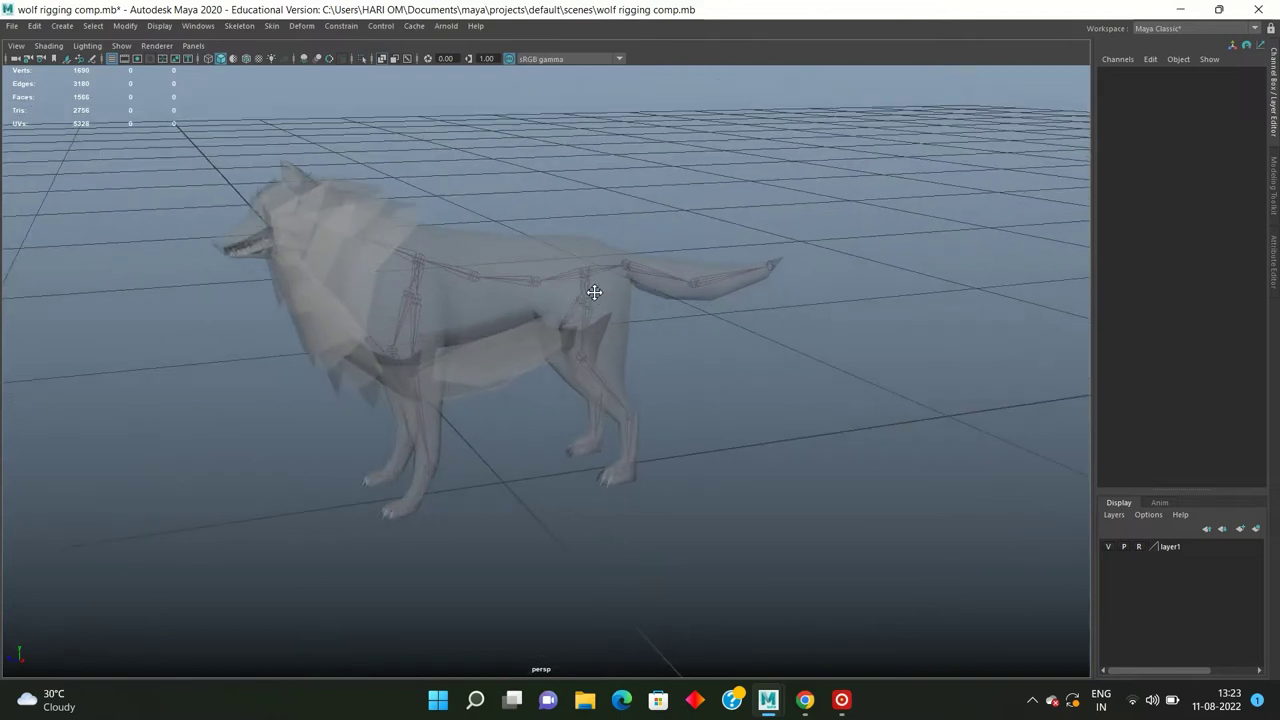
scroll(590, 290, up, 2)
alt+drag(586, 290, 703, 533)
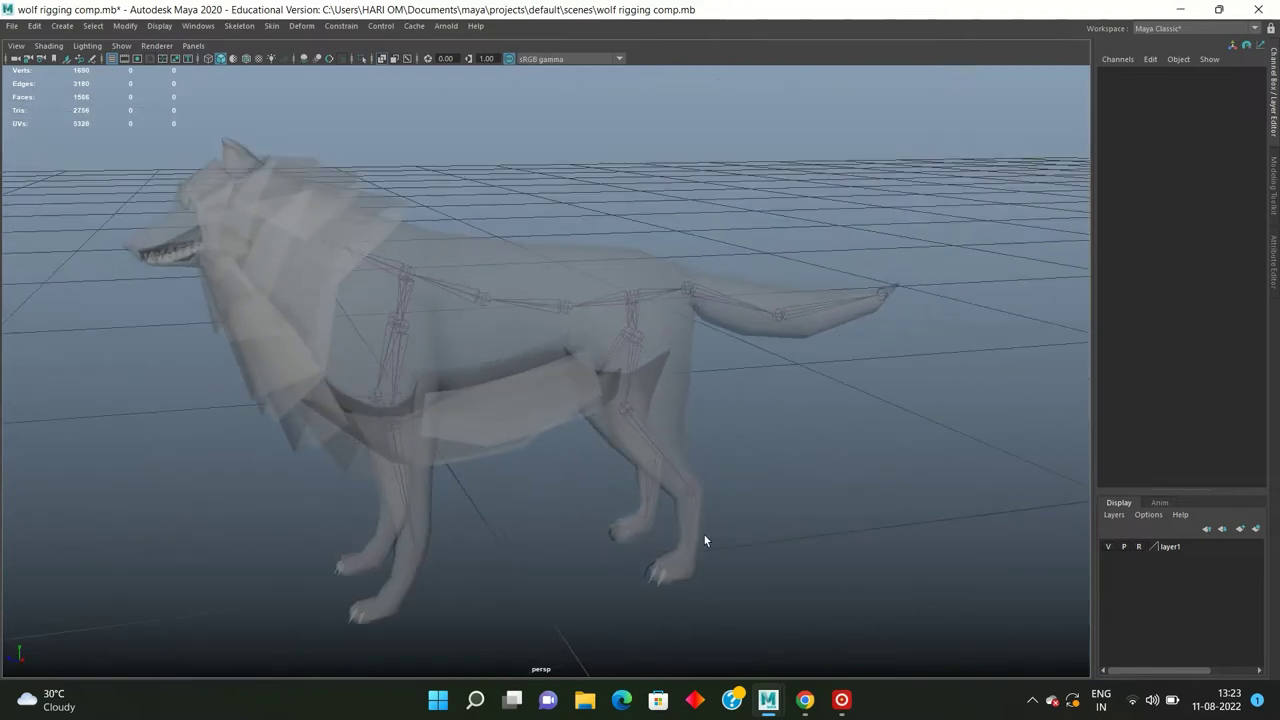
scroll(660, 405, down, 3)
mouse_move(660, 401)
alt+mouse_down()
mouse_move(671, 380)
mouse_move(602, 393)
mouse_move(288, 293)
alt+mouse_up()
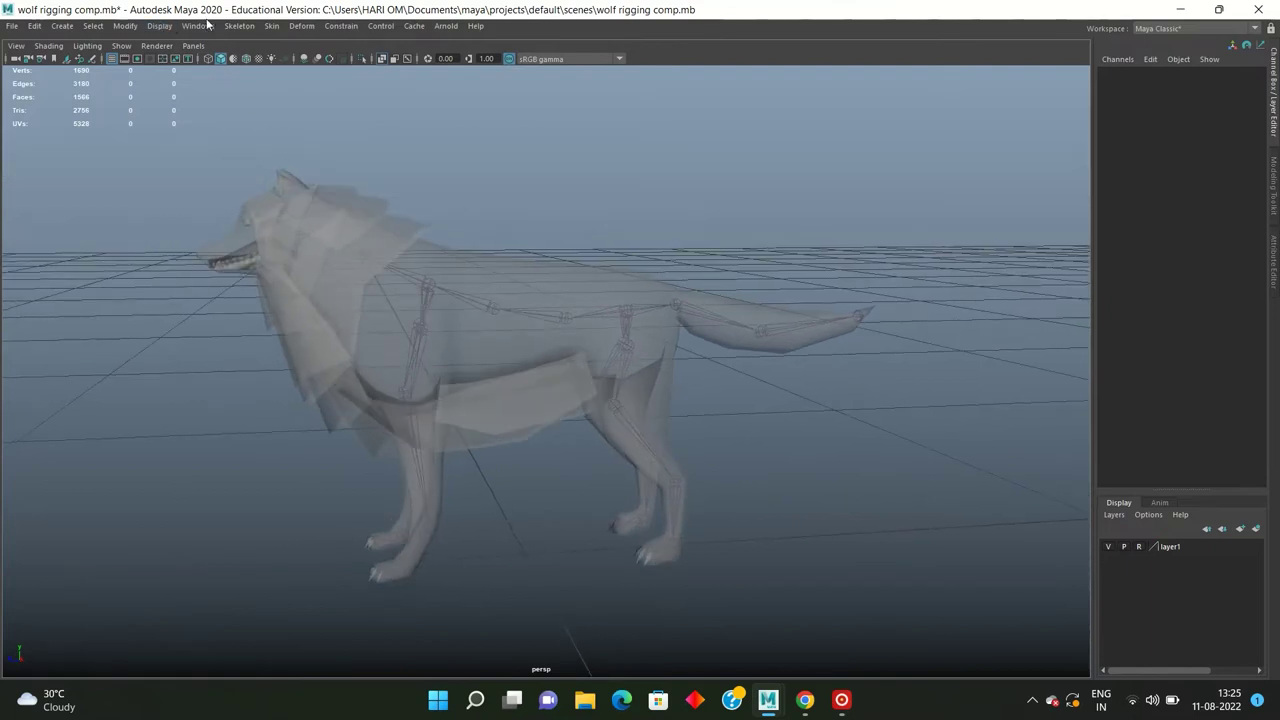
Step: Set the IK Handle Tool's solver to Rotate-Plane Solver
click(239, 25)
click(376, 190)
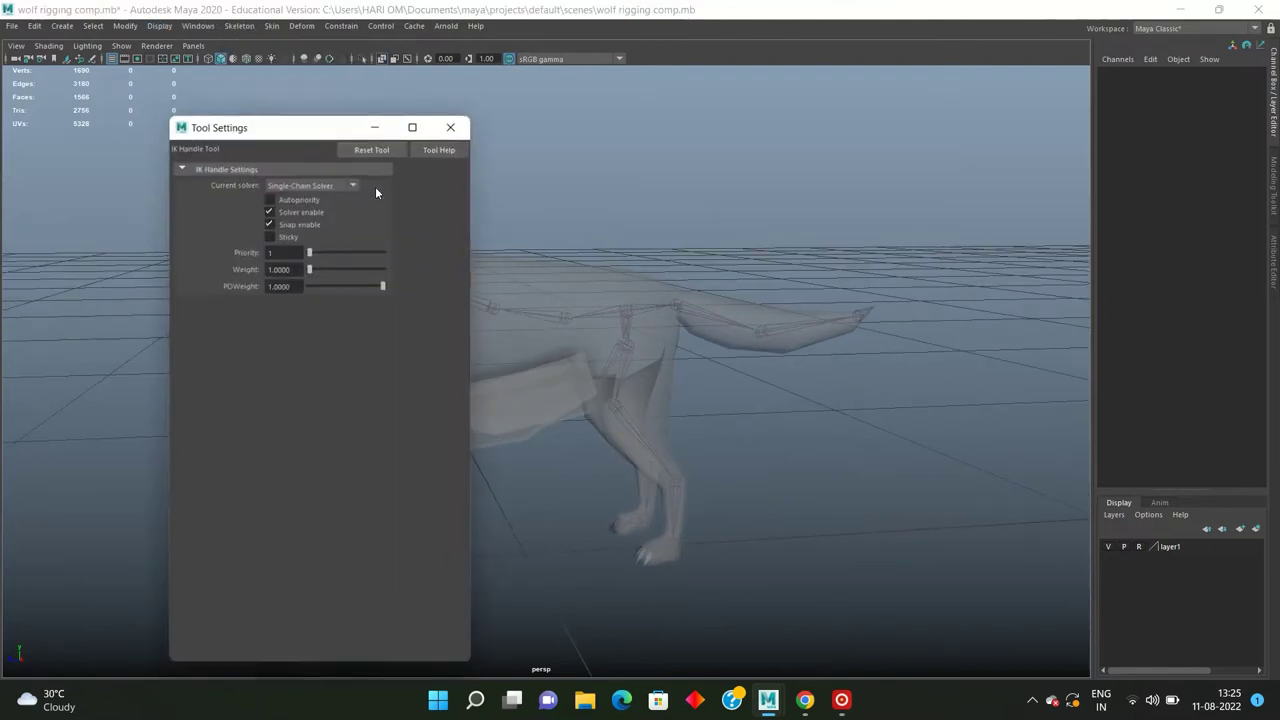
click(305, 180)
click(300, 204)
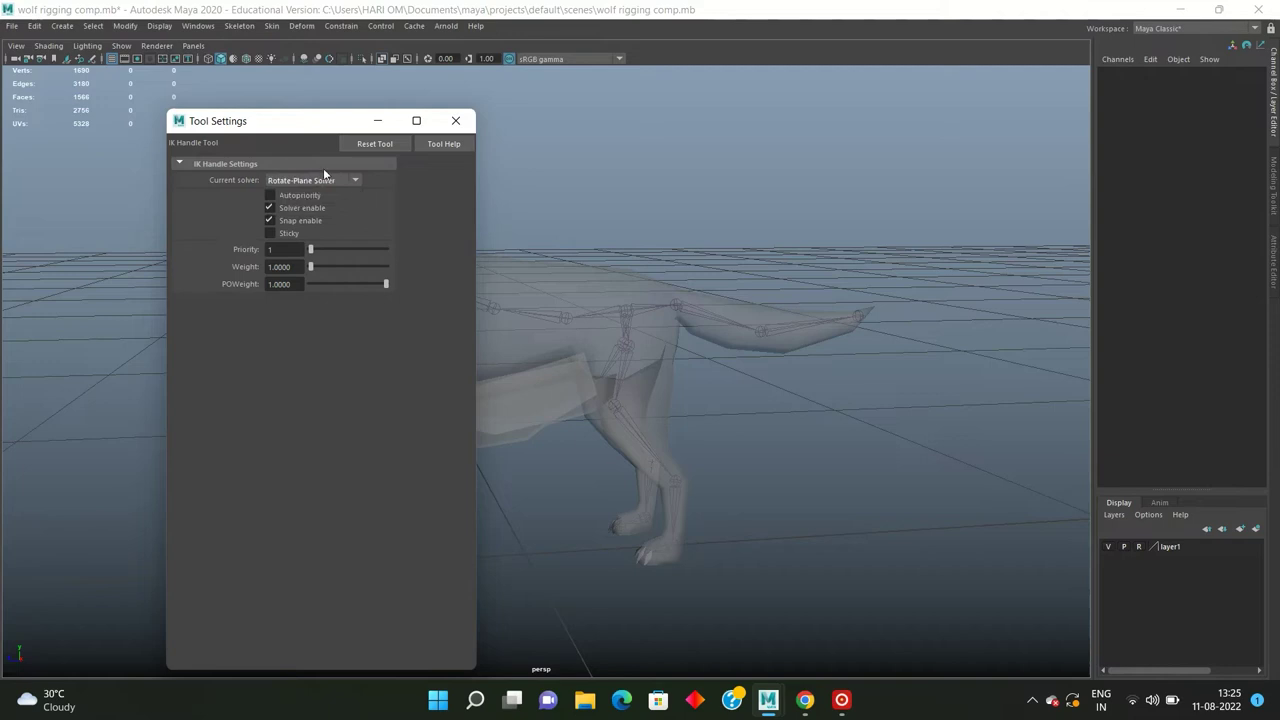
click(455, 120)
Step: Create an IK handle from the upper front-leg joint to the ankle, named left_leg_ik_handle
mouse_move(520, 280)
alt+mouse_down()
mouse_move(595, 267)
mouse_move(429, 261)
mouse_move(446, 309)
mouse_move(711, 388)
alt+mouse_up()
click(412, 286)
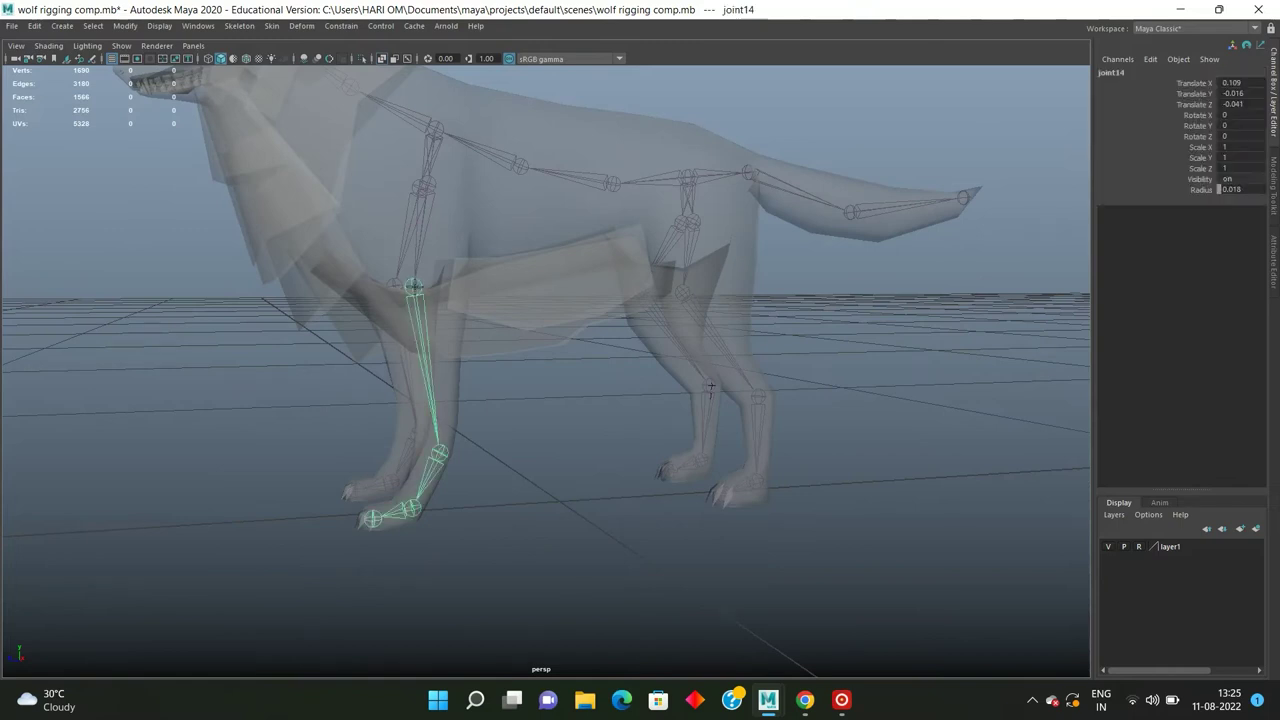
click(414, 491)
mouse_move(417, 508)
alt+mouse_down()
mouse_move(434, 443)
mouse_move(471, 446)
mouse_move(453, 452)
alt+mouse_up()
double_click(1120, 73)
text(left leg ik handle)
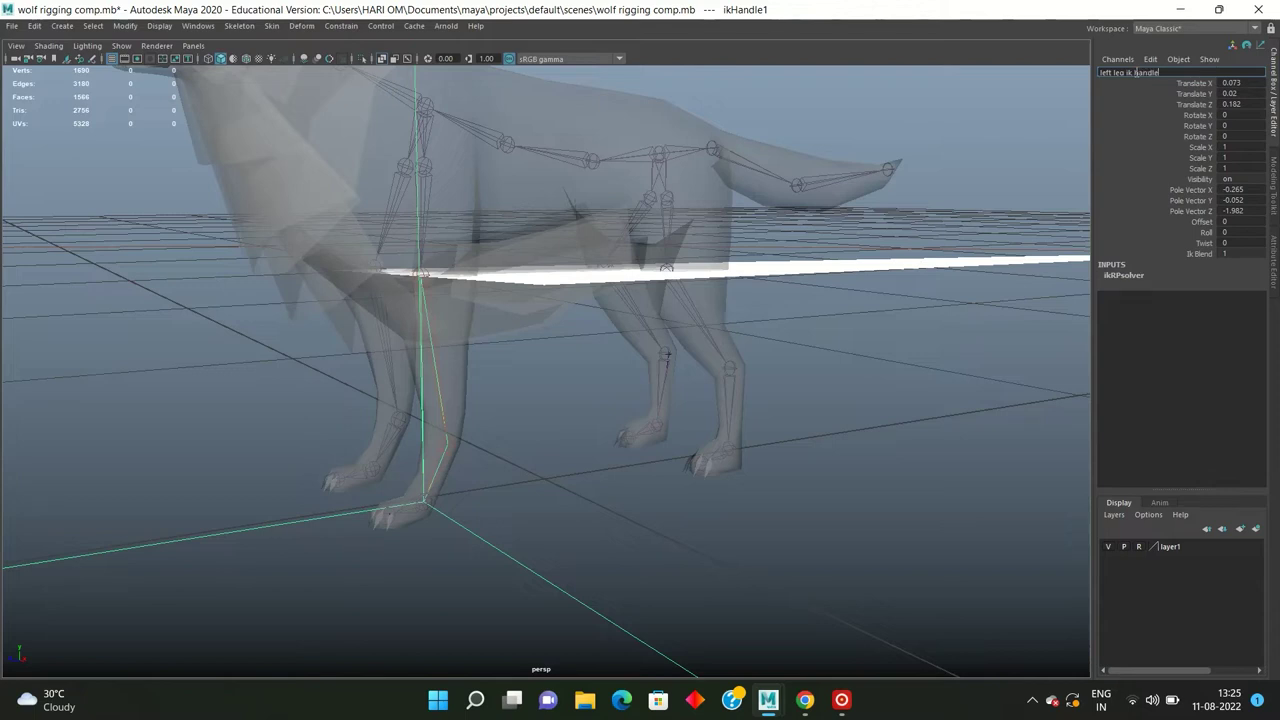
mouse_move(764, 305)
alt+mouse_down()
mouse_move(720, 321)
mouse_move(571, 273)
mouse_move(329, 283)
mouse_move(584, 266)
alt+mouse_up()
click(591, 285)
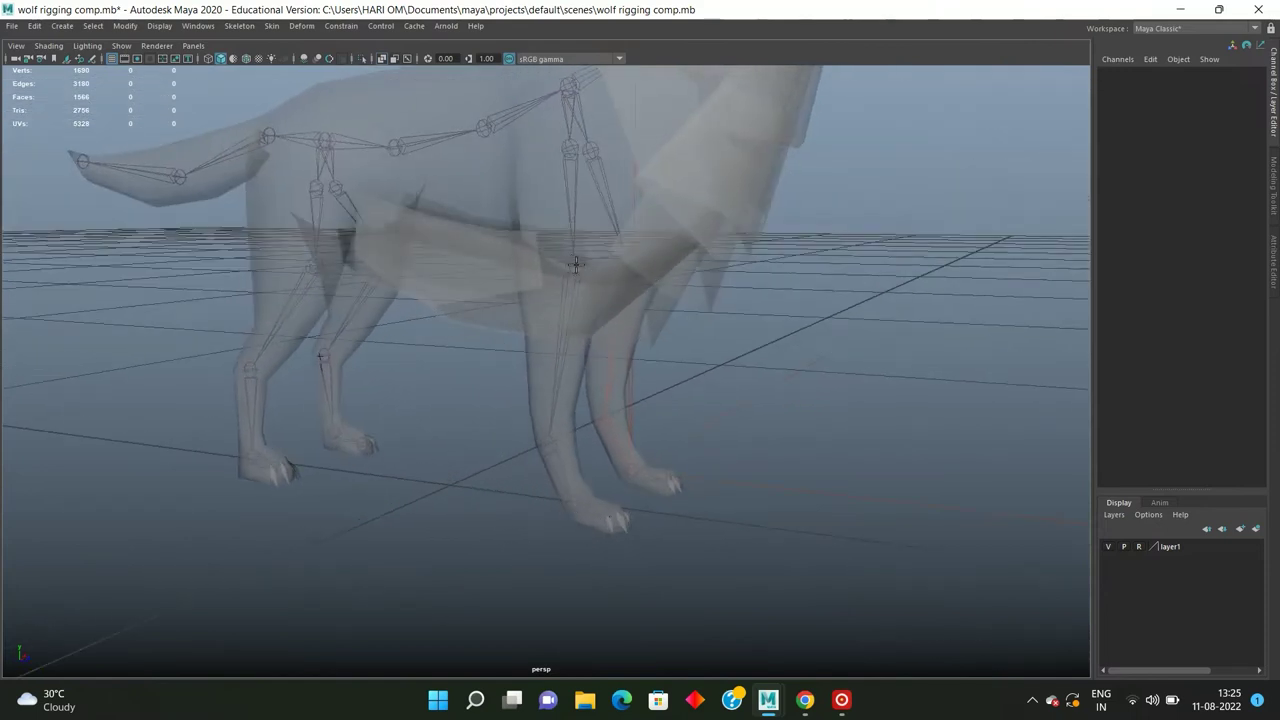
Step: Inspect the front leg's shoulder and ankle joints from a couple of angles
scroll(575, 265, up, 3)
scroll(549, 266, up, 2)
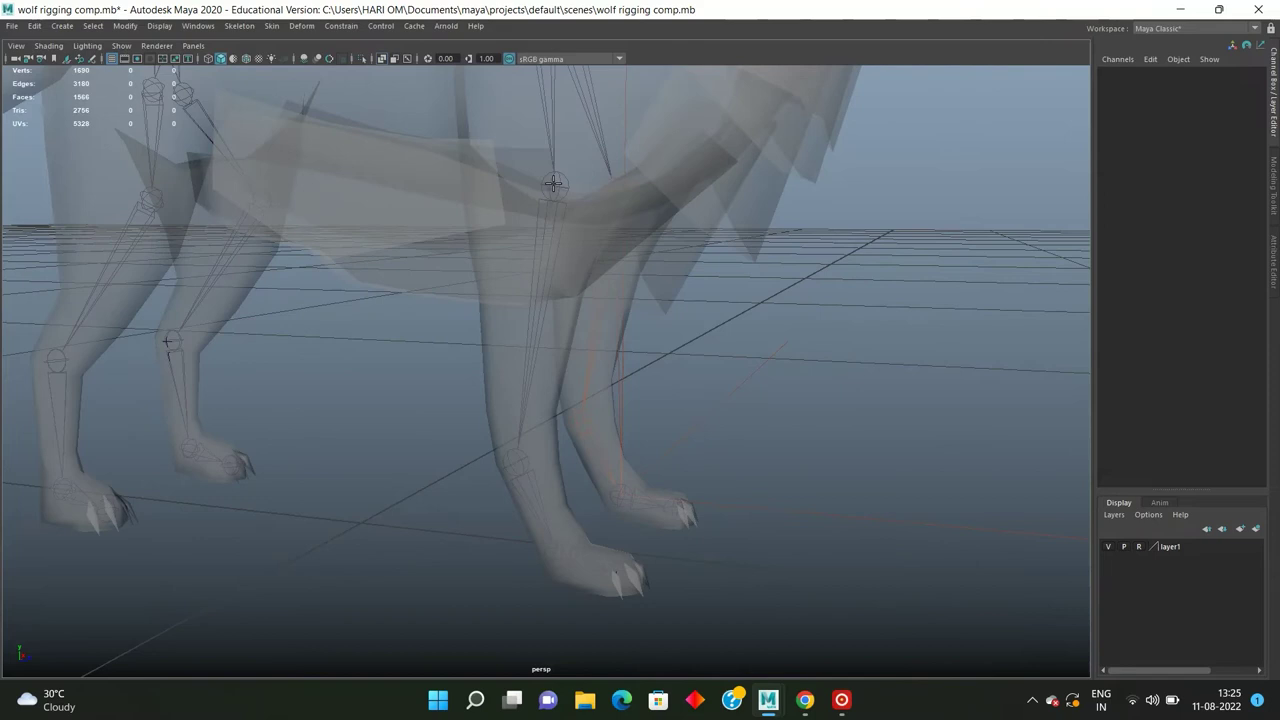
scroll(553, 183, down, 5)
scroll(557, 206, up, 2)
scroll(552, 250, up, 3)
scroll(559, 273, up, 3)
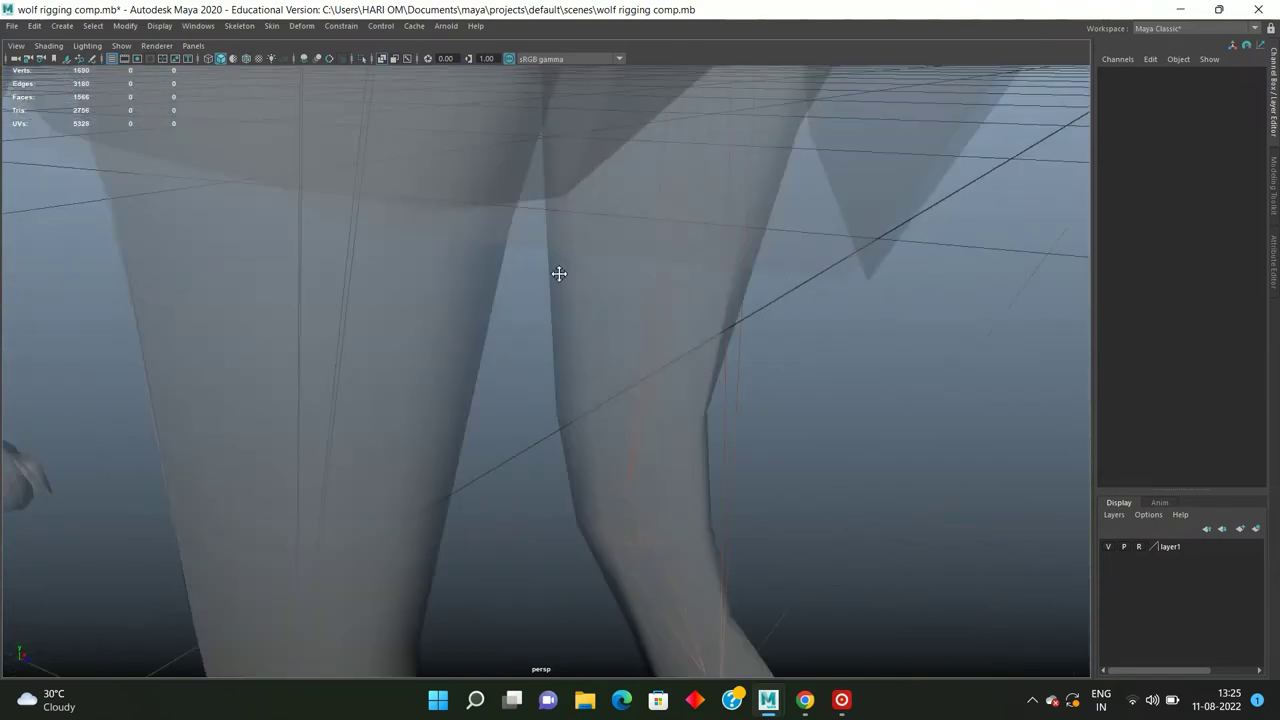
scroll(559, 273, down, 5)
click(552, 289)
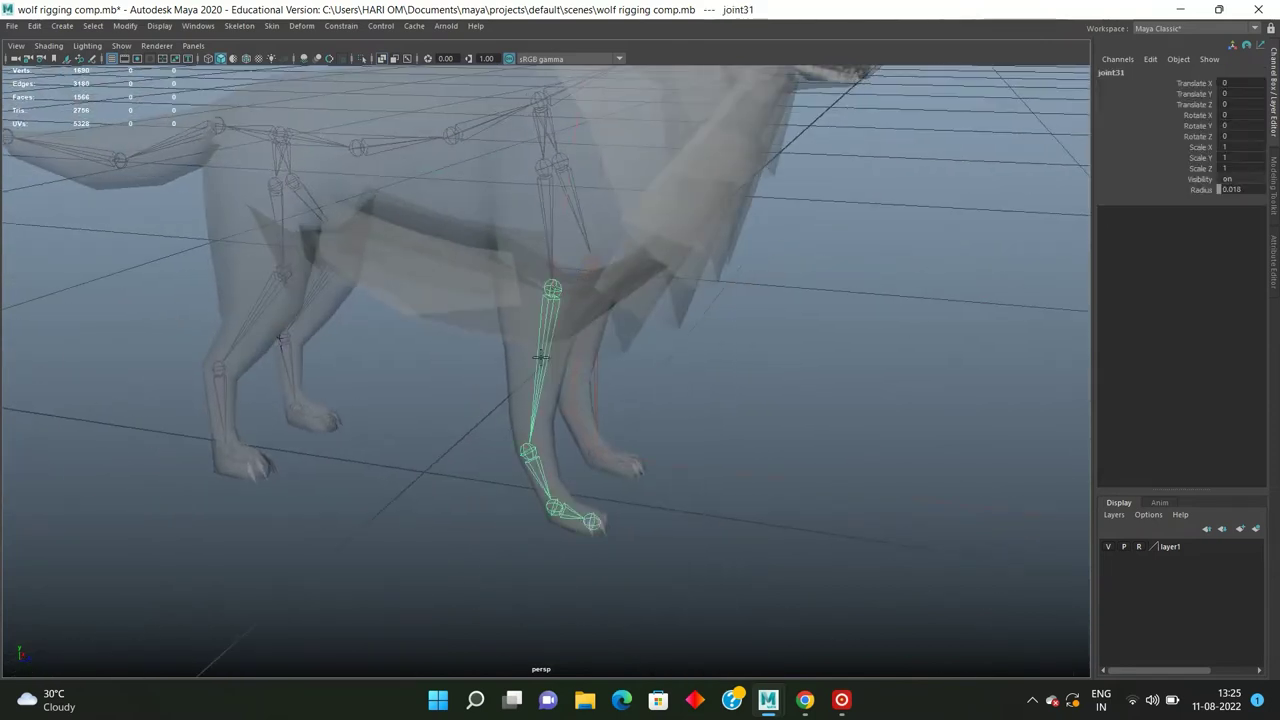
click(553, 508)
alt+drag(575, 476, 555, 300)
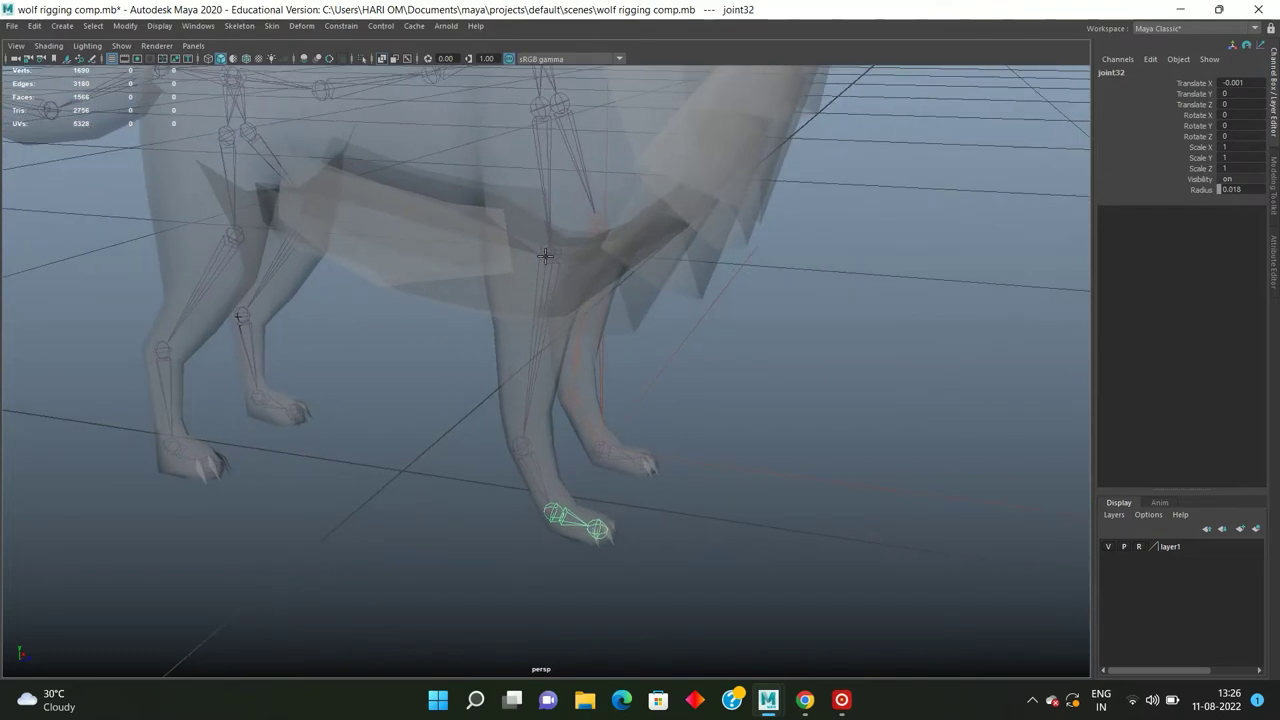
click(550, 250)
click(553, 512)
click(572, 482)
Step: Raise left_leg_ik_handle to test the front leg bend, return it to rest, then open the Skeleton menu
click(572, 481)
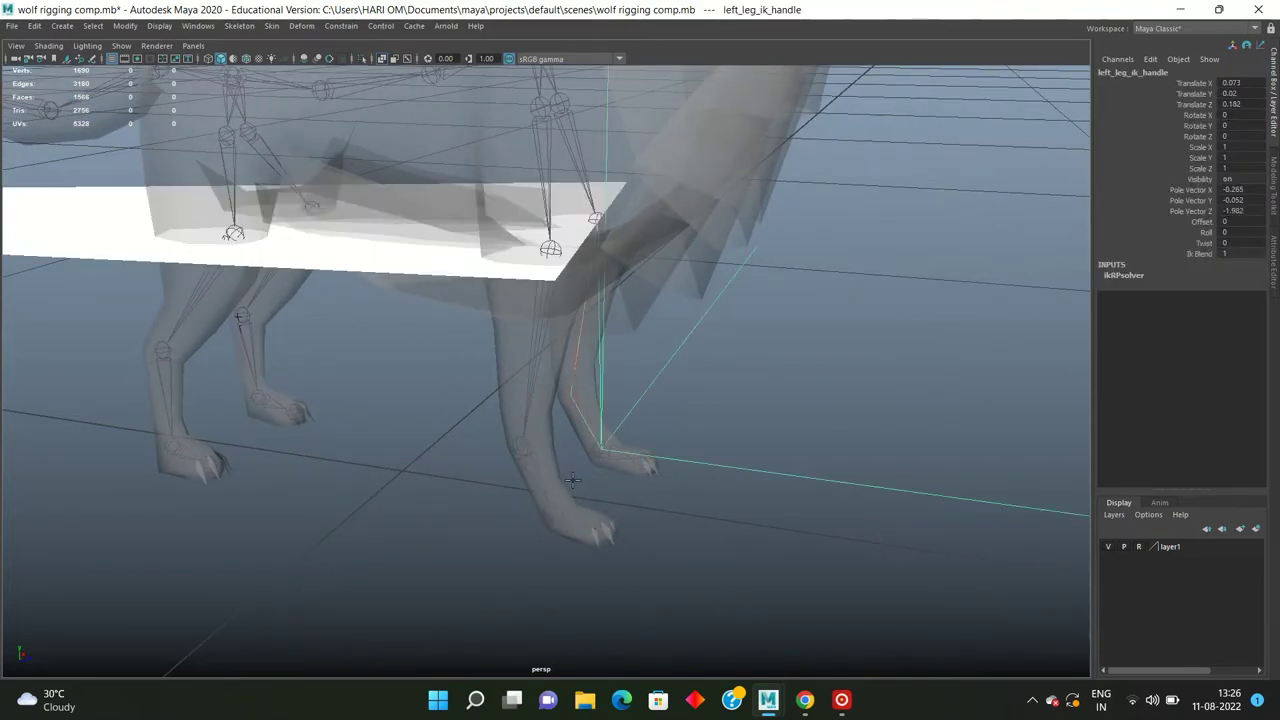
mouse_move(572, 471)
alt+mouse_down()
mouse_move(343, 394)
mouse_move(369, 400)
alt+mouse_up()
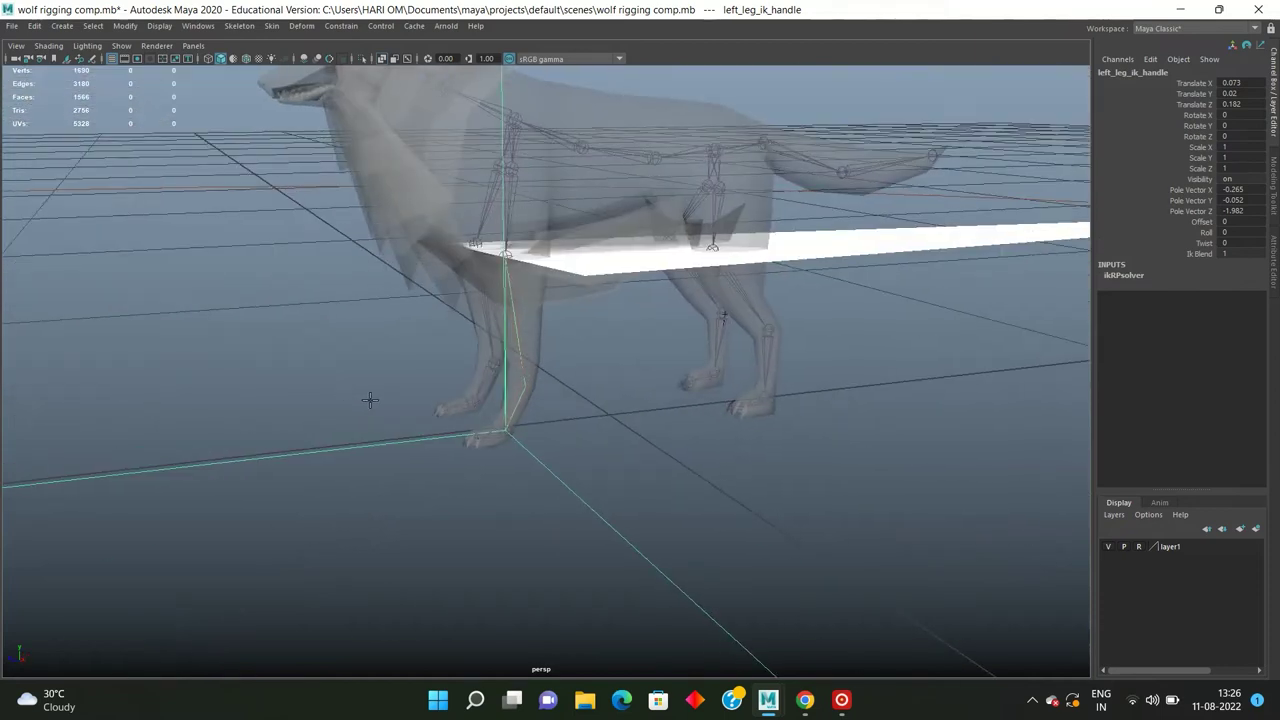
click(340, 347)
scroll(300, 448, up, 3)
click(511, 389)
key(w)
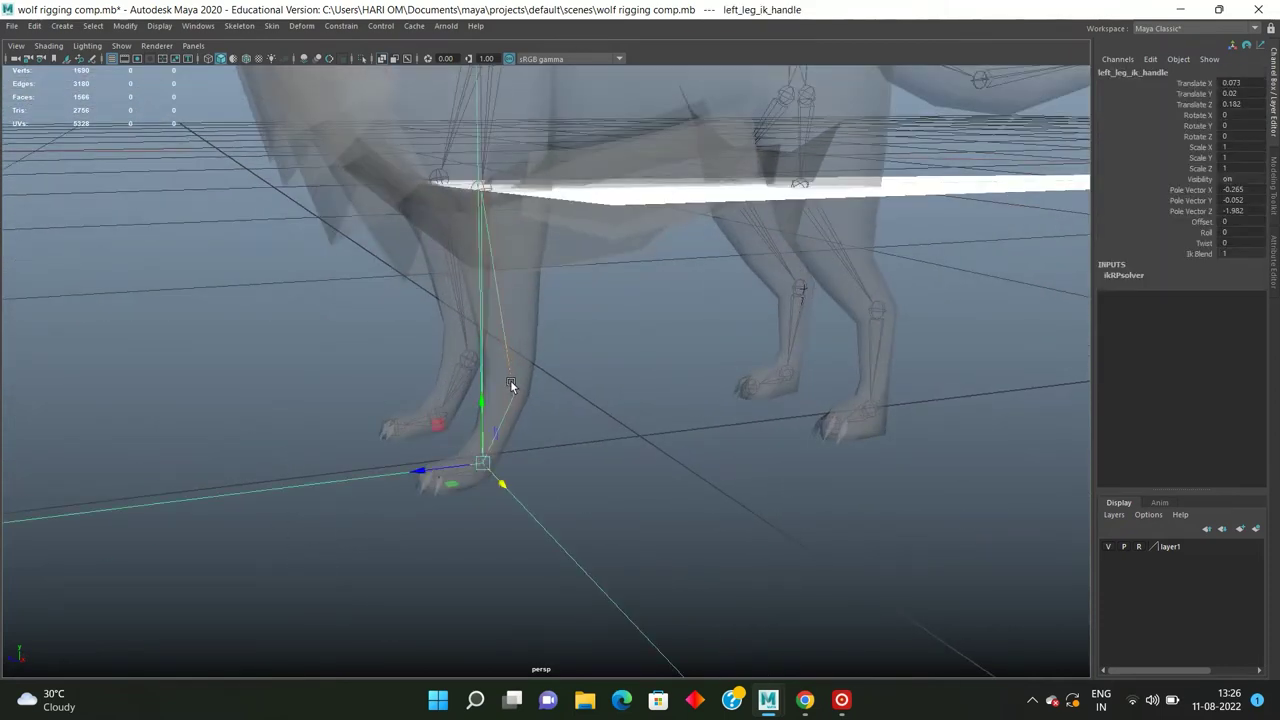
drag(510, 382, 505, 340)
scroll(523, 359, up, 3)
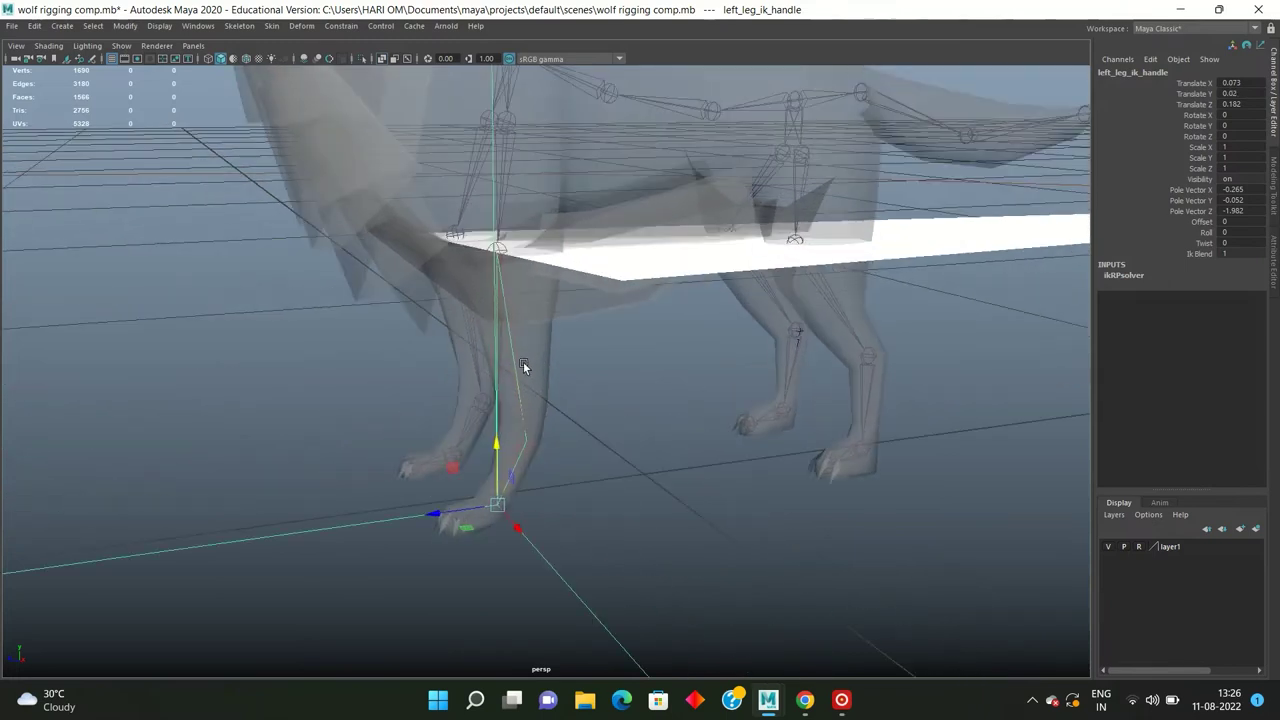
drag(489, 447, 490, 442)
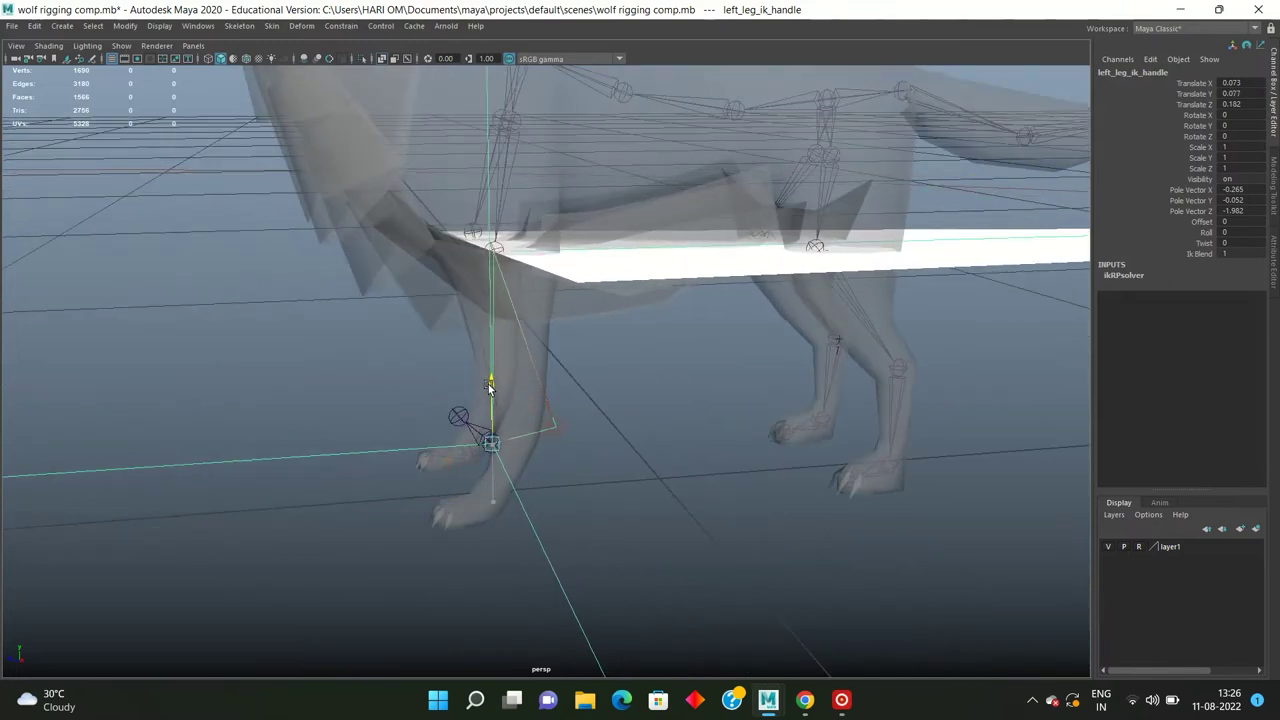
drag(490, 442, 490, 438)
alt+drag(490, 334, 676, 367)
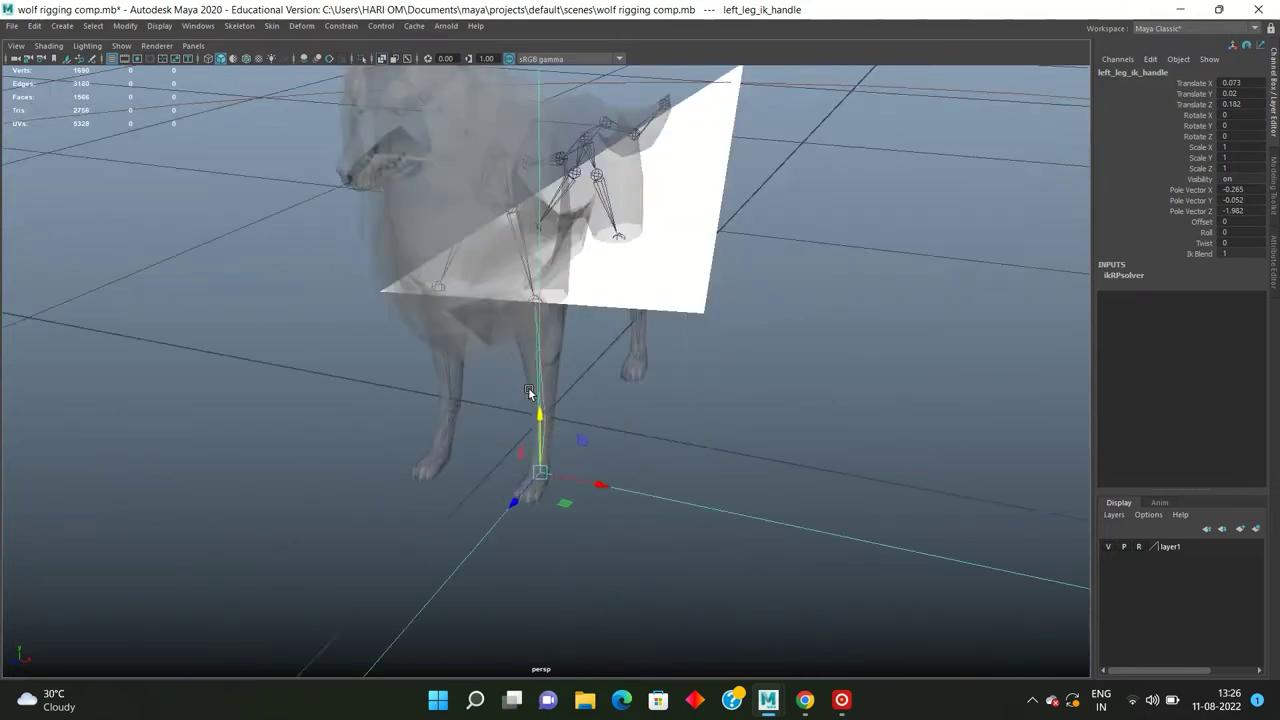
scroll(650, 363, up, 4)
click(628, 375)
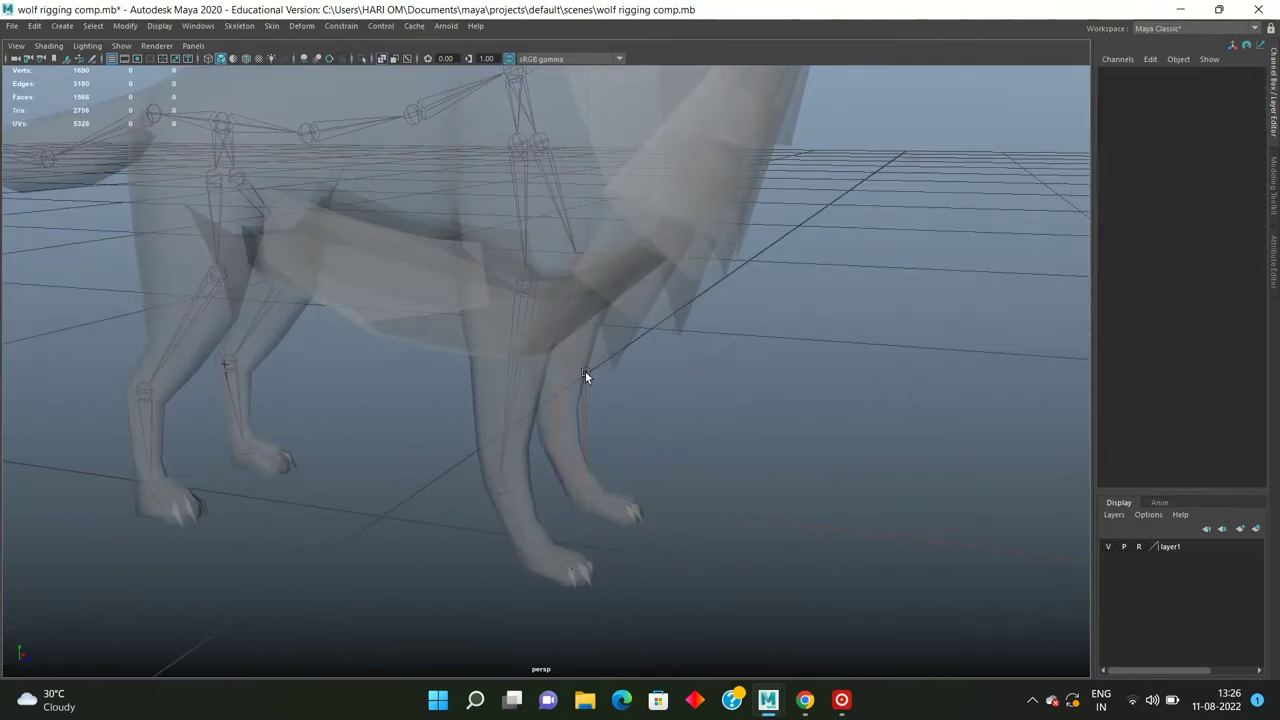
click(239, 26)
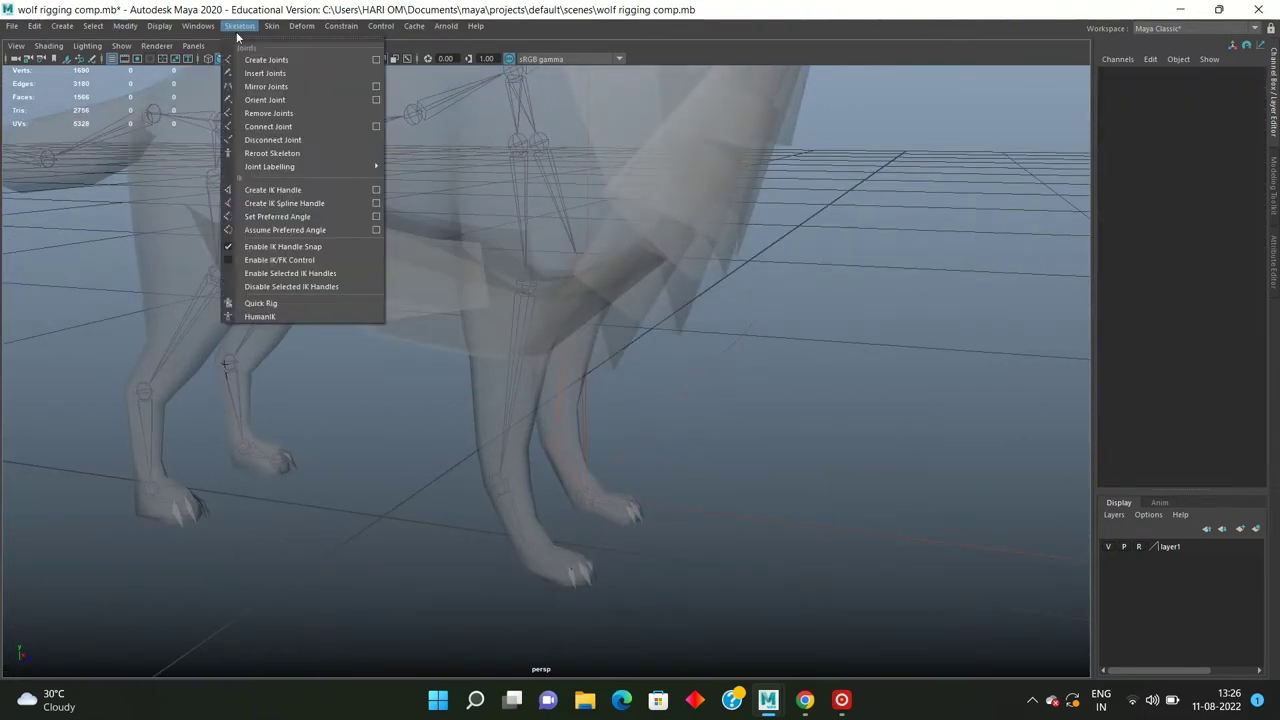
Step: Create an IK handle from the other front shoulder to its ankle, named rgt_leg_ik_handle
click(290, 194)
alt+middle_drag(477, 305, 489, 222)
click(491, 200)
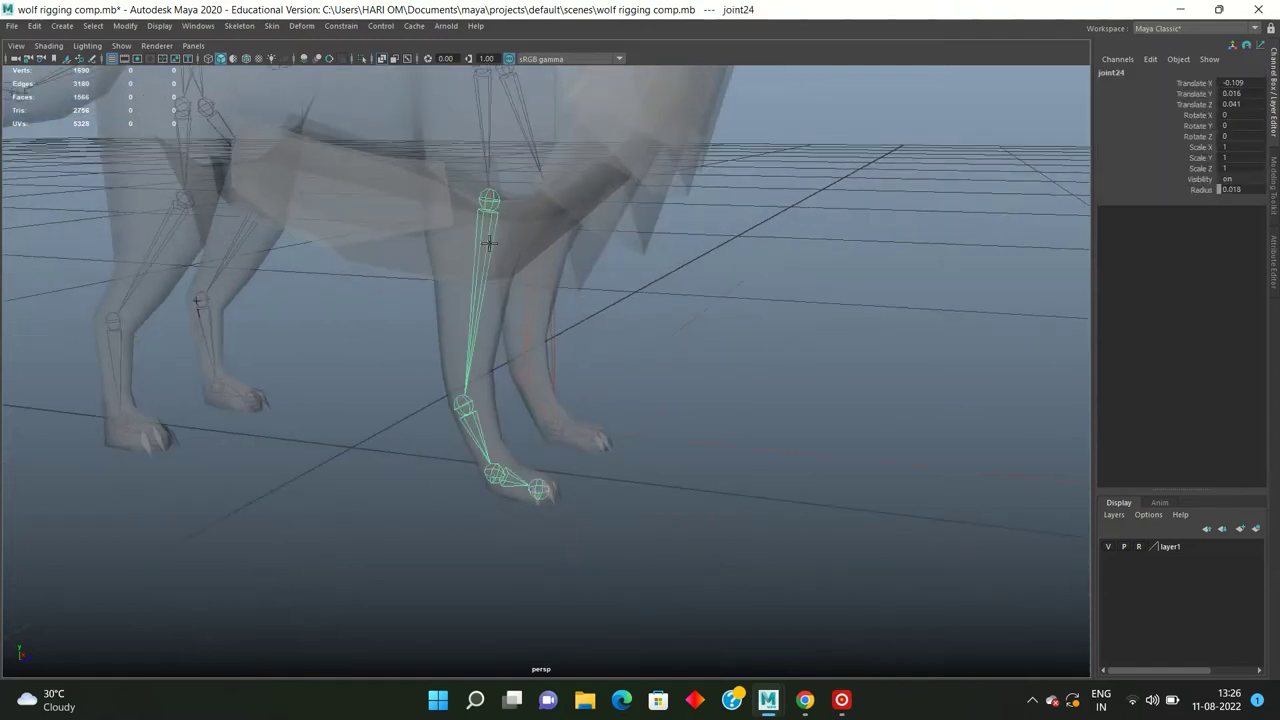
click(497, 470)
alt+drag(524, 436, 514, 429)
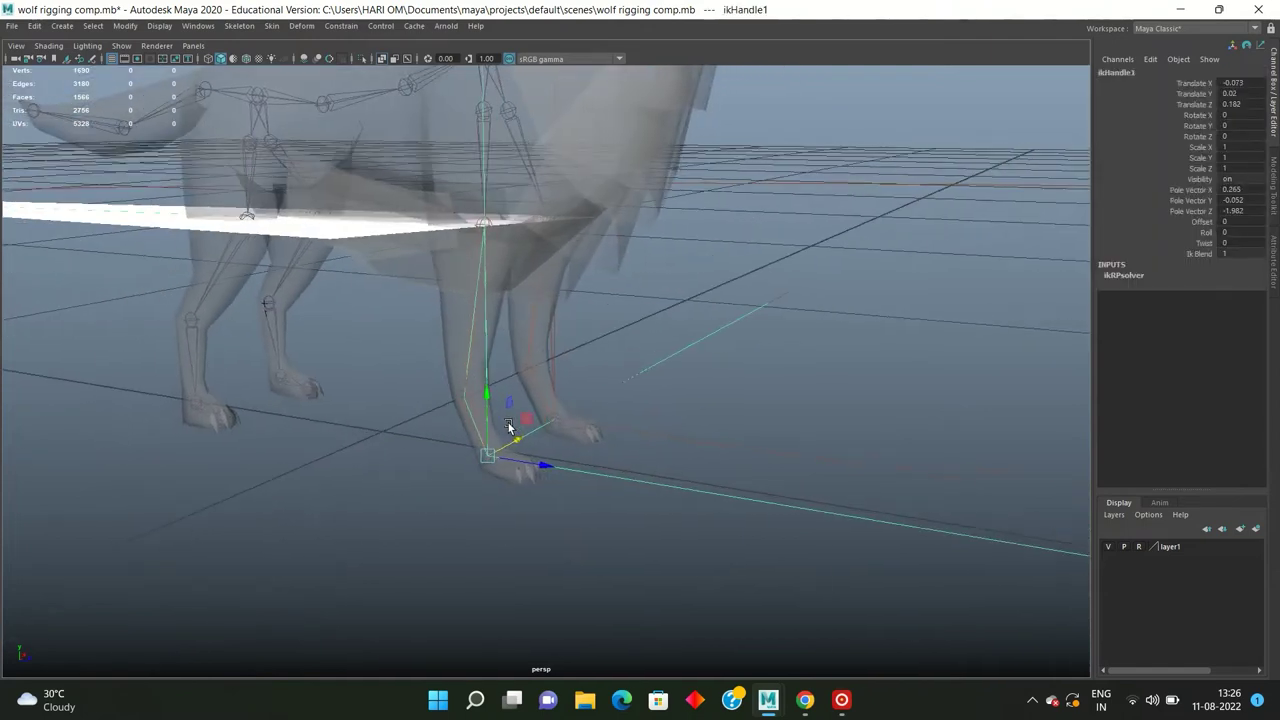
text(rot leg ik h)
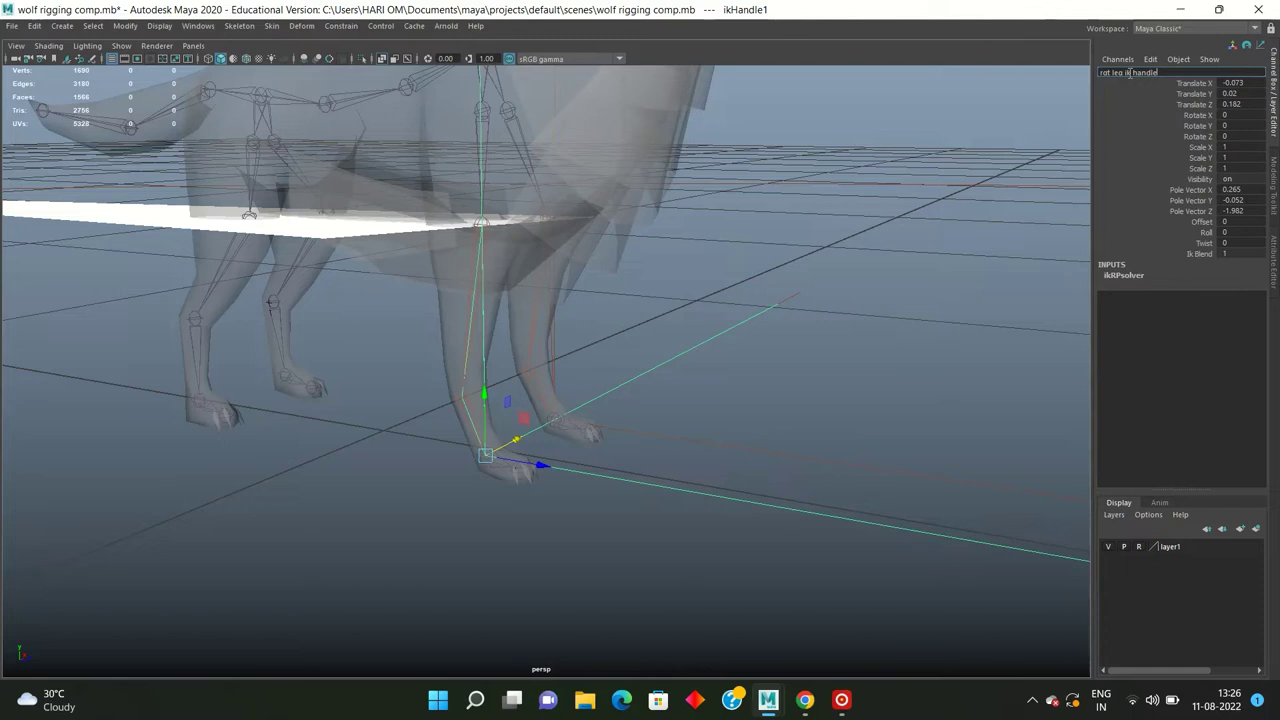
key(Return)
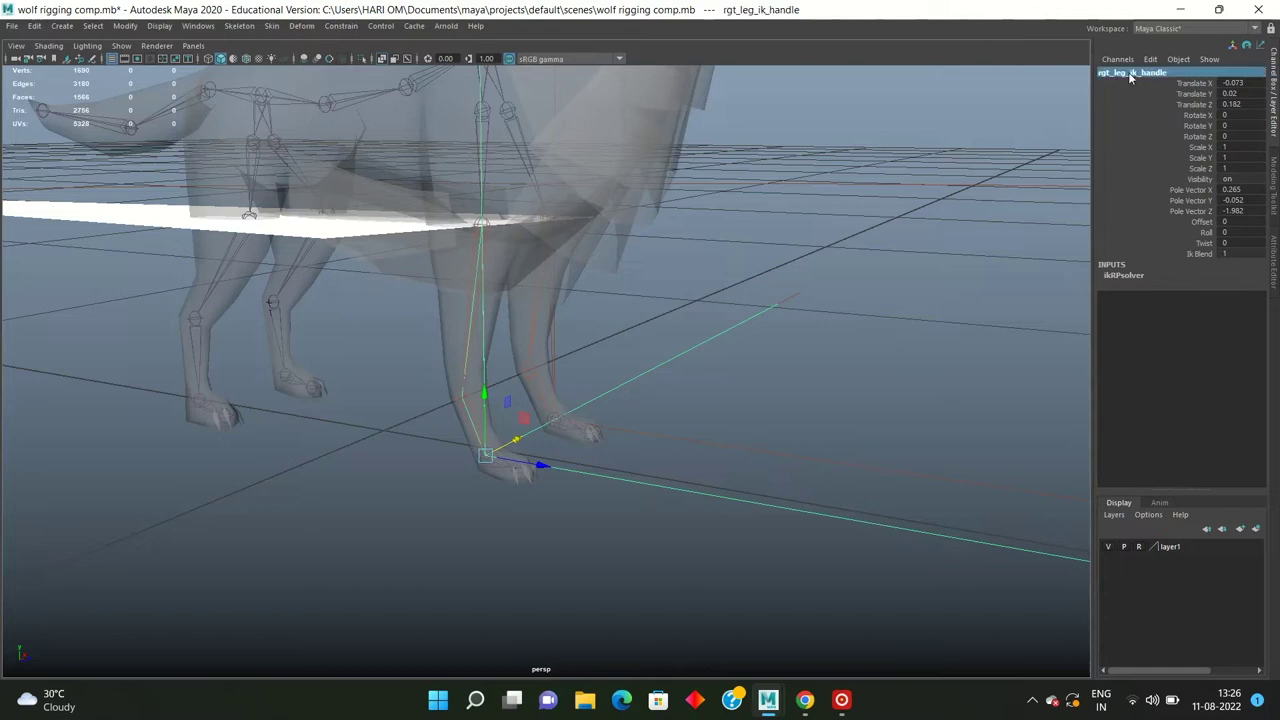
click(667, 294)
mouse_move(667, 294)
alt+mouse_down()
mouse_move(534, 332)
mouse_move(629, 293)
mouse_move(560, 346)
mouse_move(591, 346)
mouse_move(555, 290)
alt+mouse_up()
scroll(629, 293, up, 2)
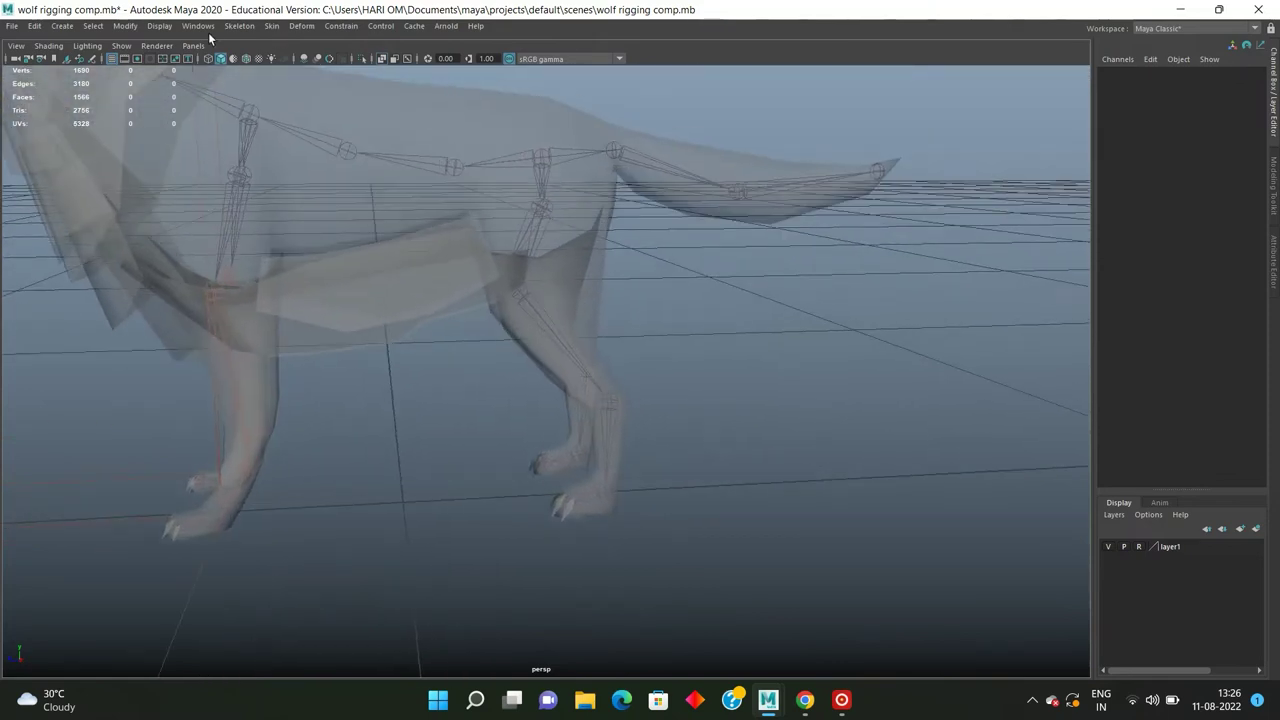
Step: Create an IK handle from the hind hip joint down to the hind ankle
click(239, 26)
click(376, 190)
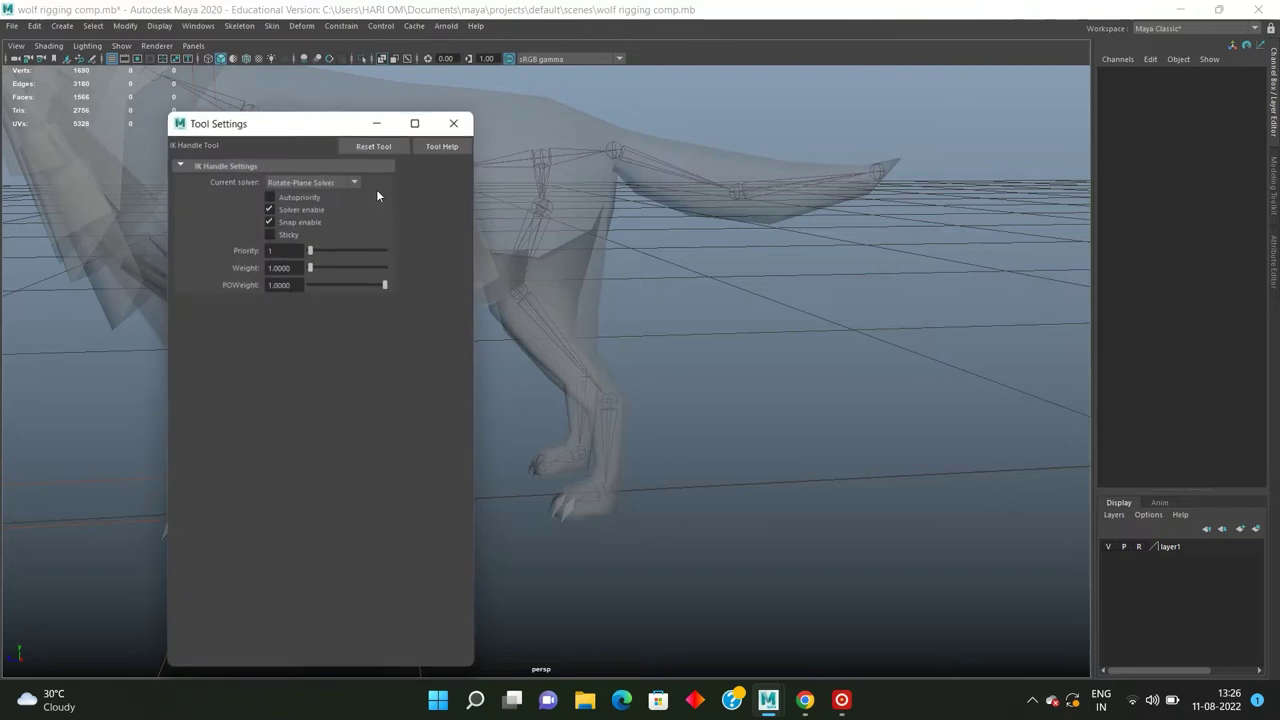
click(456, 121)
alt+drag(470, 200, 505, 250)
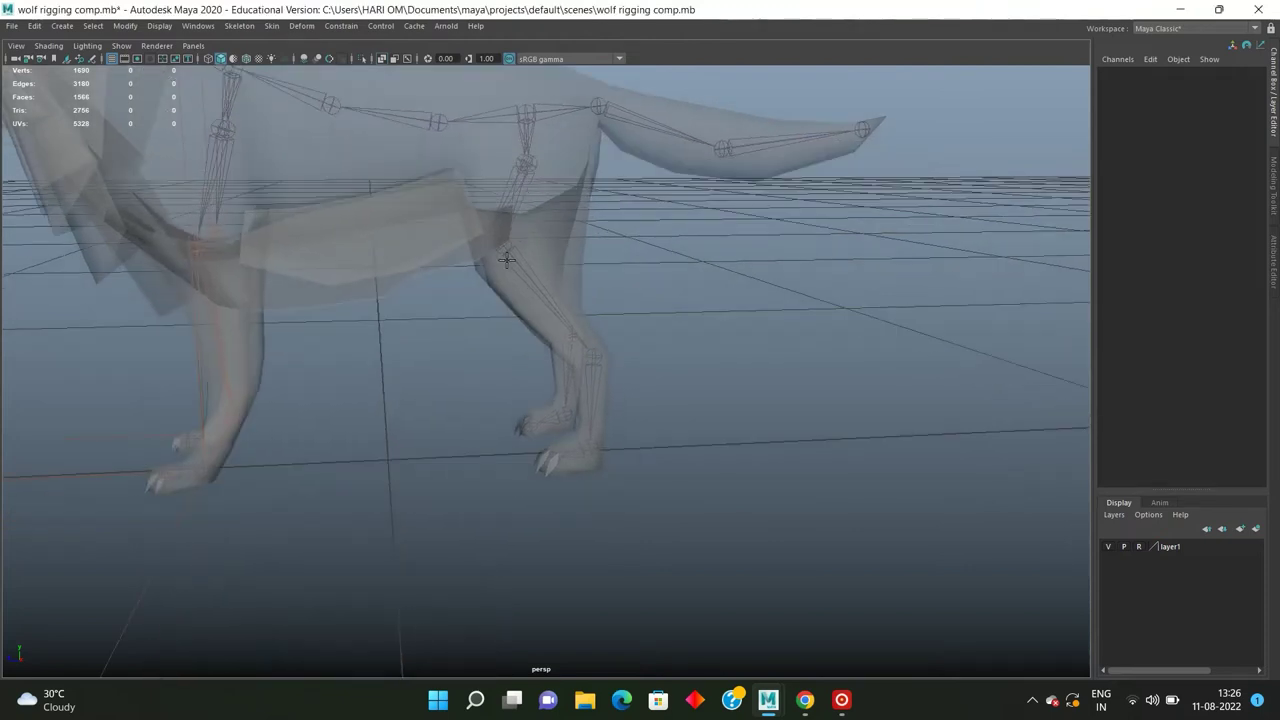
click(503, 244)
click(593, 350)
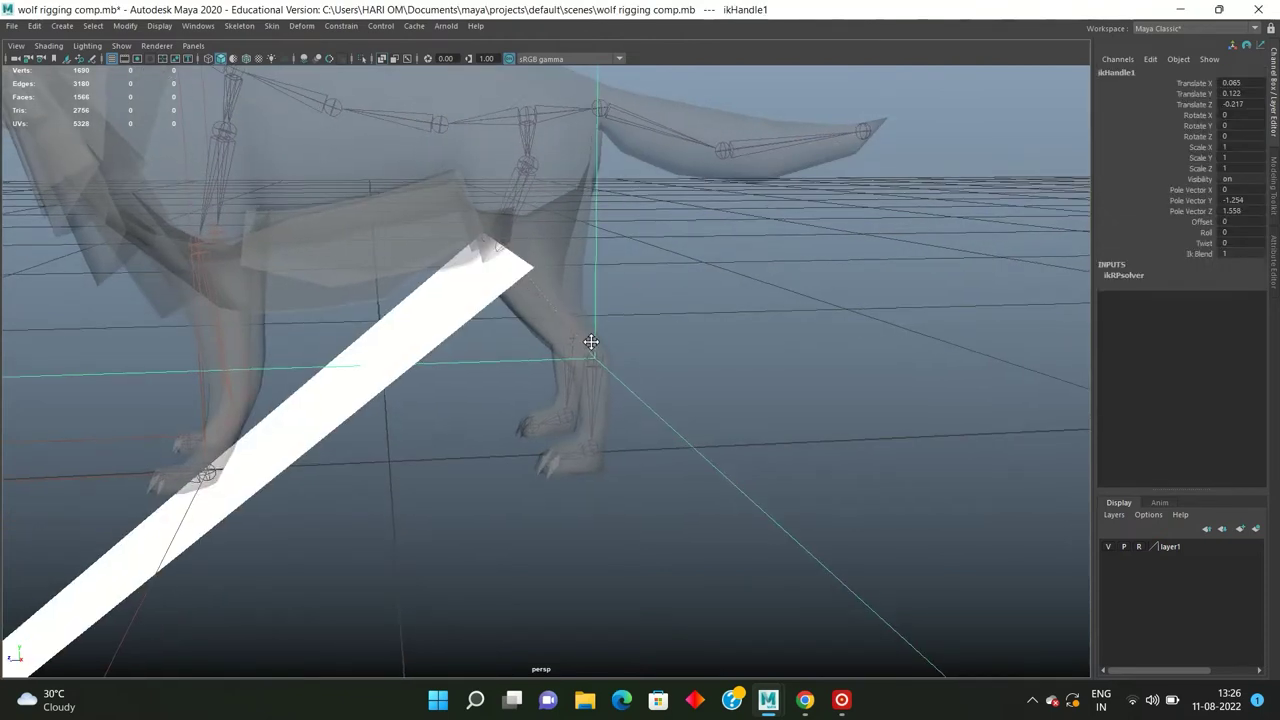
alt+drag(593, 345, 680, 400)
Step: Rename the new hind-leg handle left_rear_ik_handle
double_click(1136, 71)
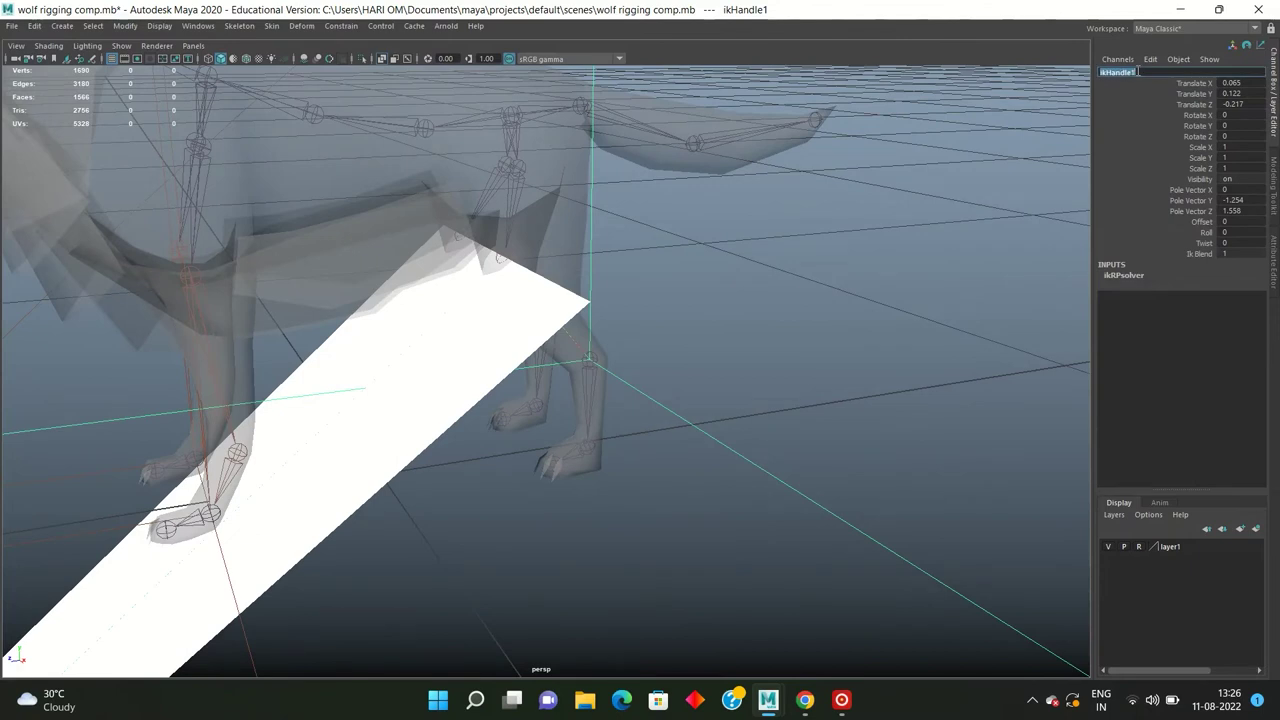
text(rl)
key(ctrl+a)
key(Return)
mouse_move(606, 300)
alt+mouse_down()
mouse_move(465, 303)
mouse_move(392, 278)
alt+mouse_up()
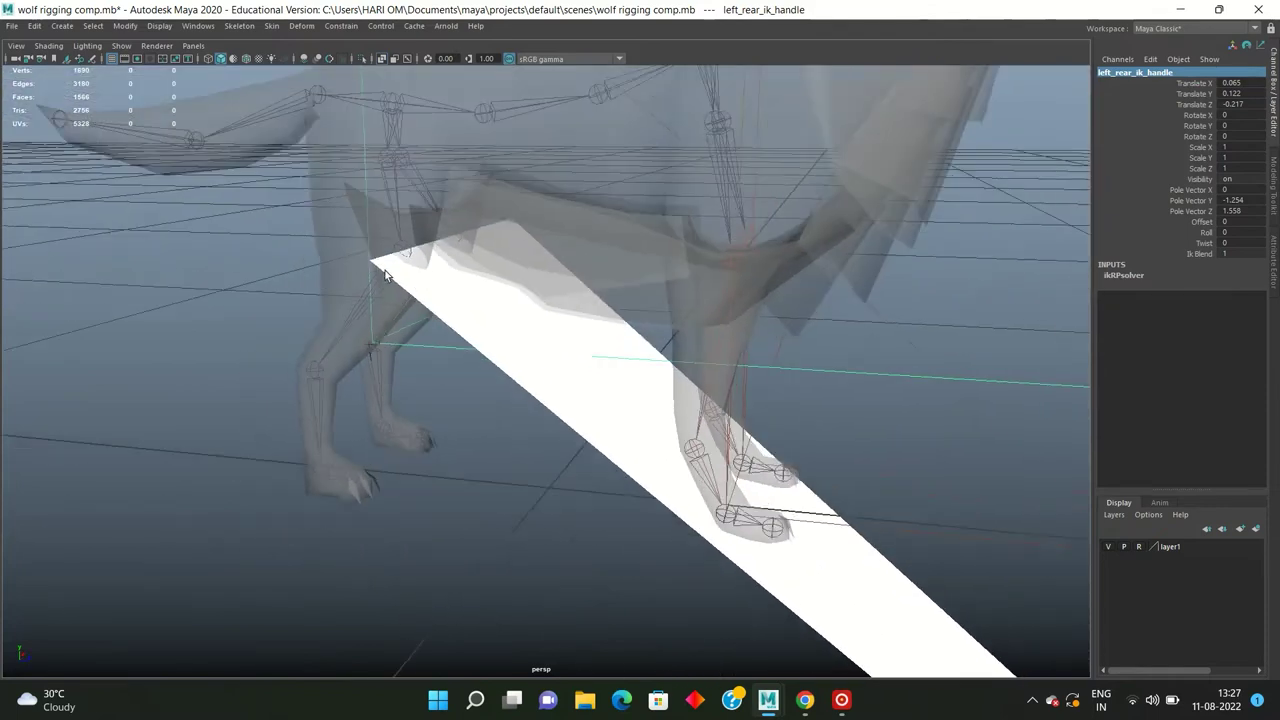
click(239, 26)
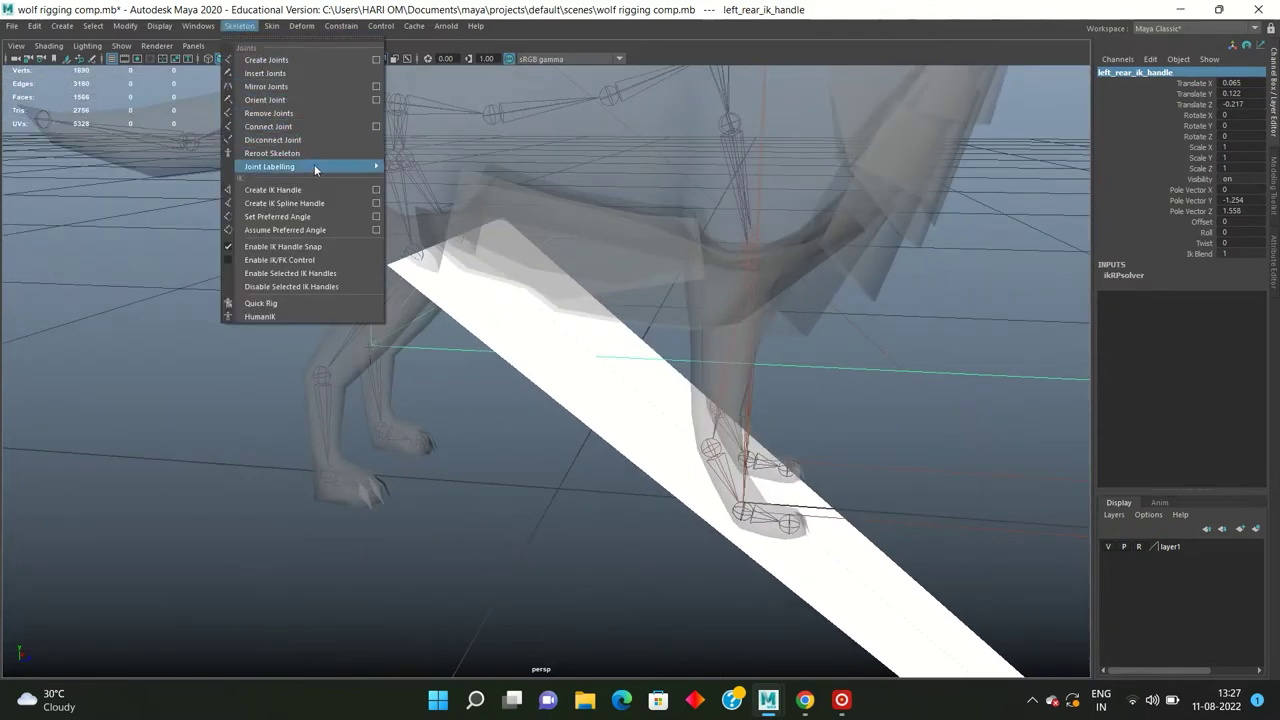
Step: Create an IK handle from the other hind hip to its ankle, named rgt_rear_ik_handle
click(322, 190)
click(412, 257)
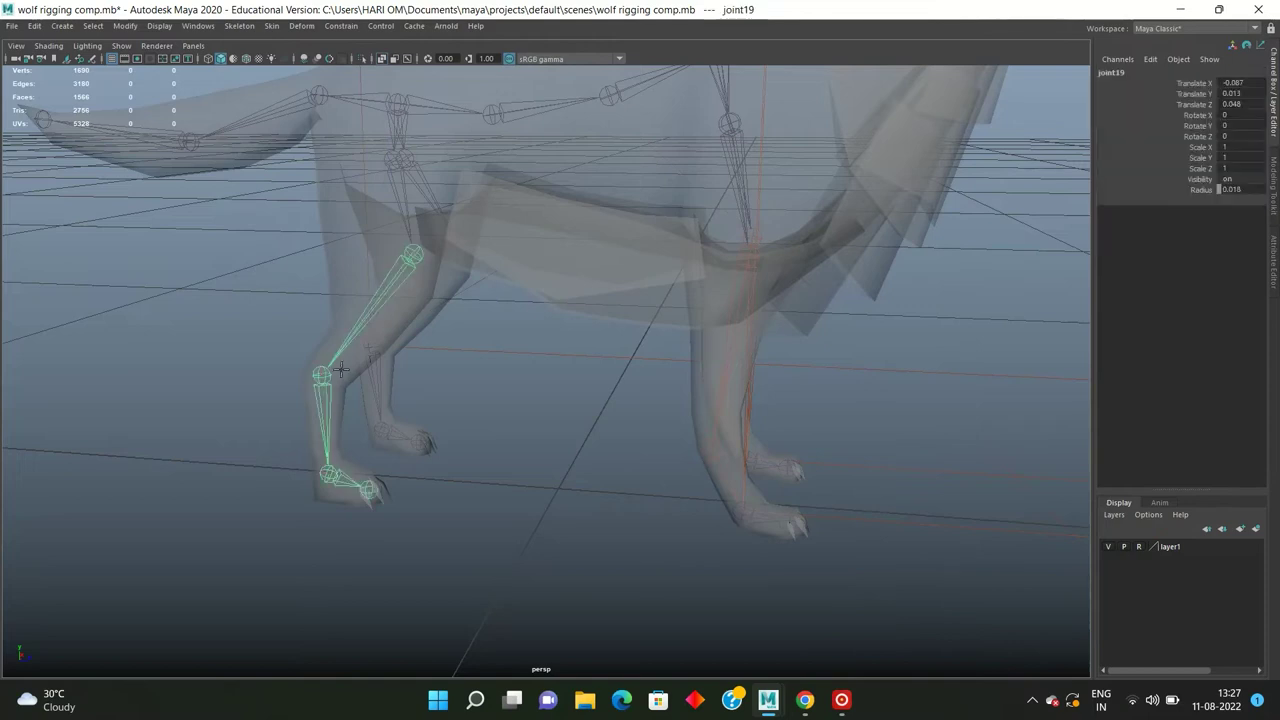
click(322, 375)
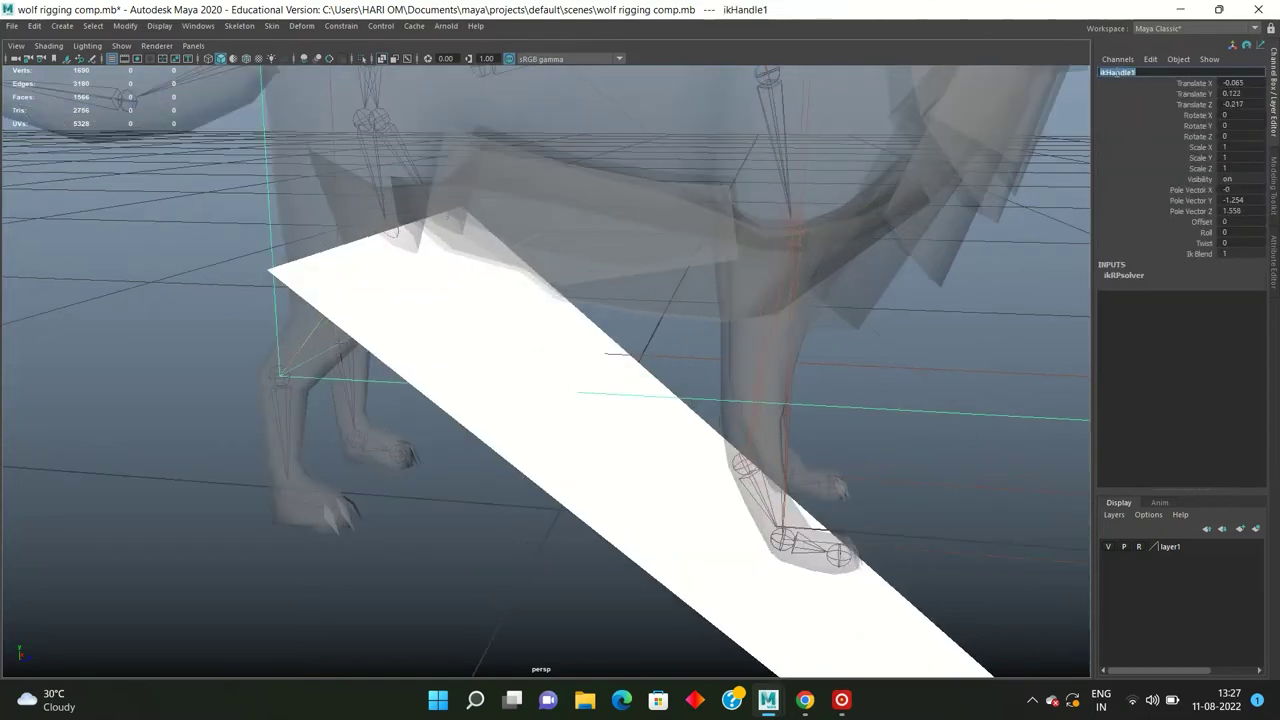
text(rl l)
text(le)
key(Return)
click(162, 259)
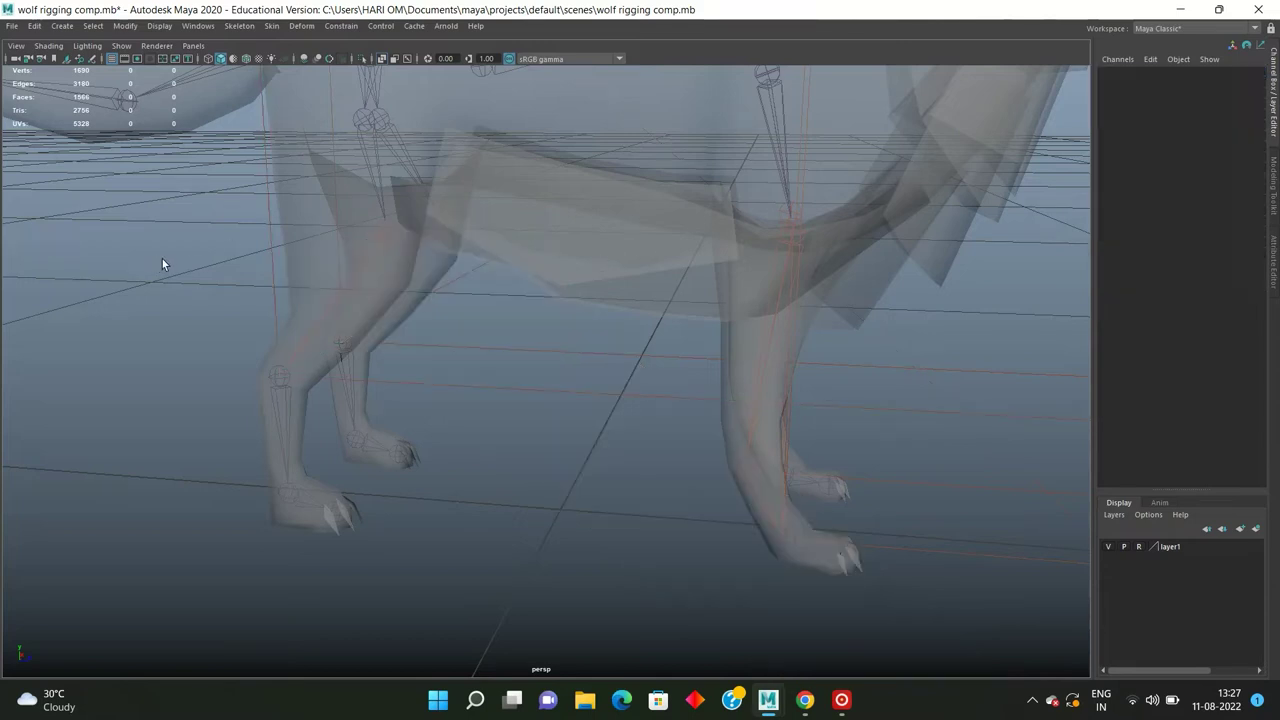
Step: Orbit around the wolf and select rgt_rear_ik_handle to check its placement
scroll(162, 259, down, 5)
mouse_move(380, 271)
alt+mouse_down()
mouse_move(280, 237)
mouse_move(474, 269)
mouse_move(552, 264)
mouse_move(520, 277)
alt+mouse_up()
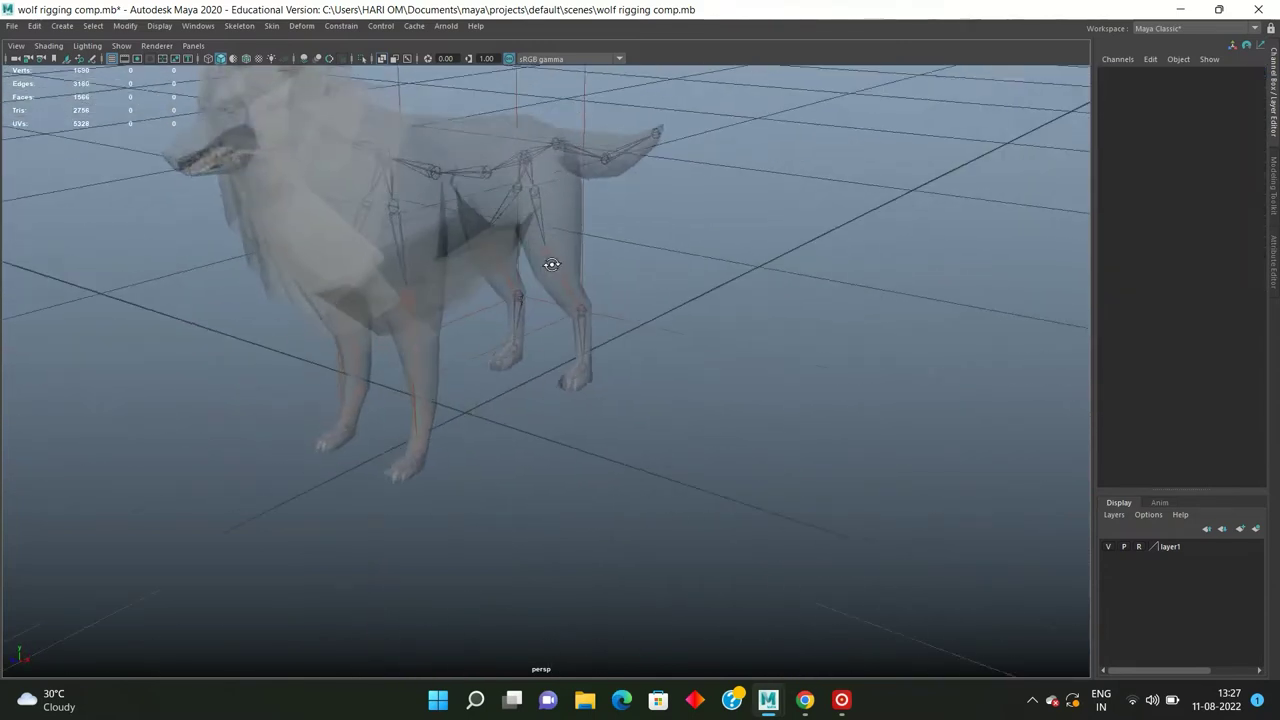
scroll(552, 264, up, 3)
scroll(634, 280, up, 5)
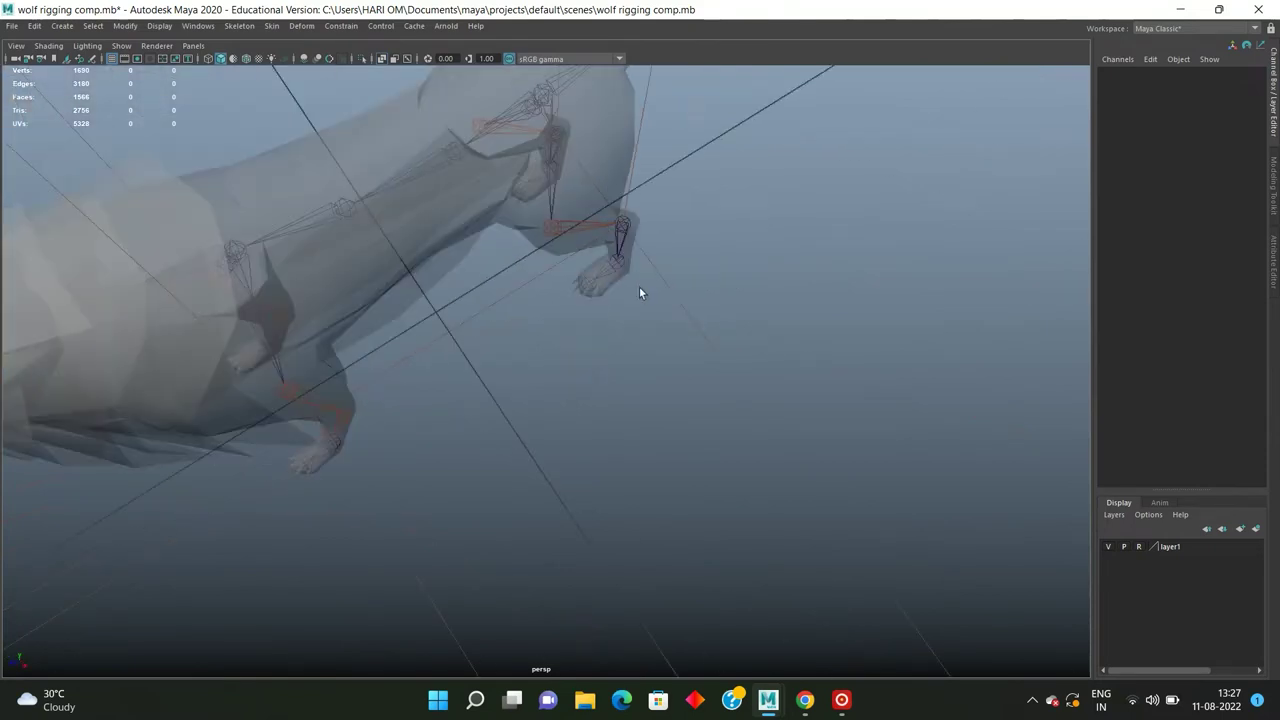
mouse_move(639, 287)
alt+mouse_down()
mouse_move(697, 283)
mouse_move(591, 273)
mouse_move(591, 287)
mouse_move(600, 277)
mouse_move(700, 330)
mouse_move(551, 338)
mouse_move(660, 312)
alt+mouse_up()
click(689, 308)
click(695, 318)
scroll(656, 312, up, 2)
scroll(515, 330, up, 2)
scroll(502, 308, up, 2)
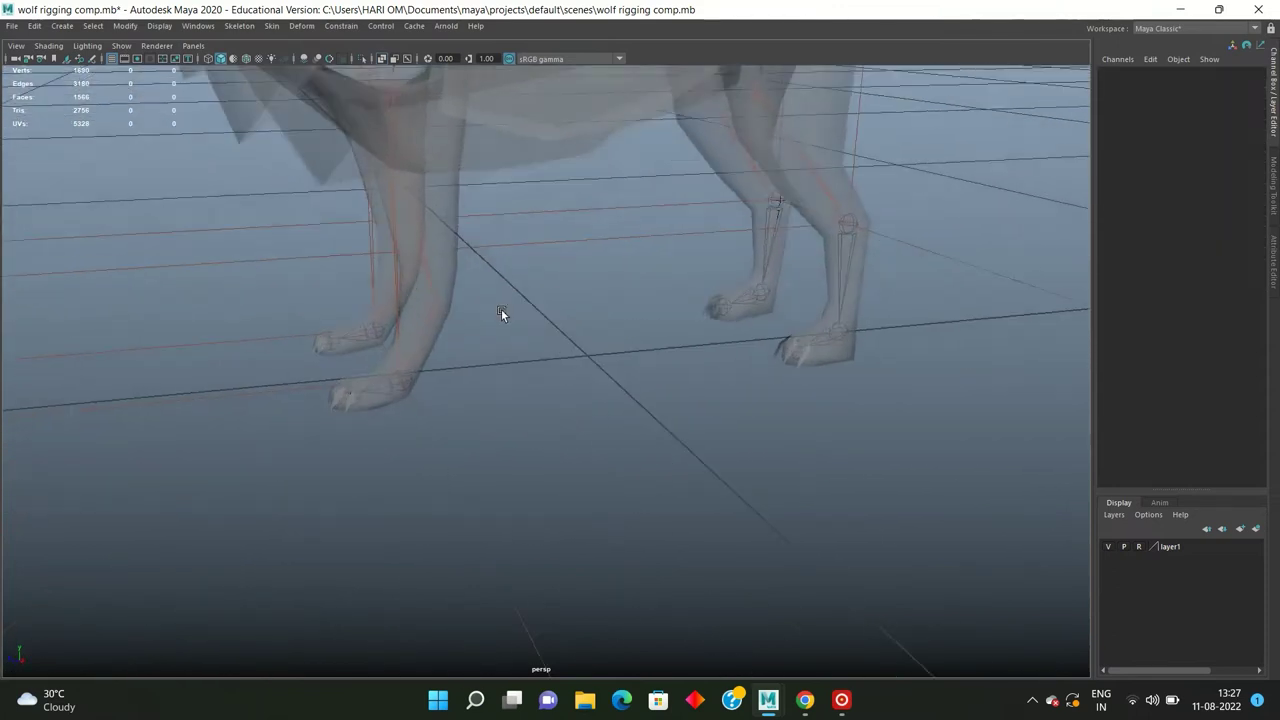
Step: Set the Create IK Handle tool to use the Single-Chain Solver
scroll(502, 308, down, 2)
scroll(515, 276, up, 3)
alt+drag(515, 276, 515, 300)
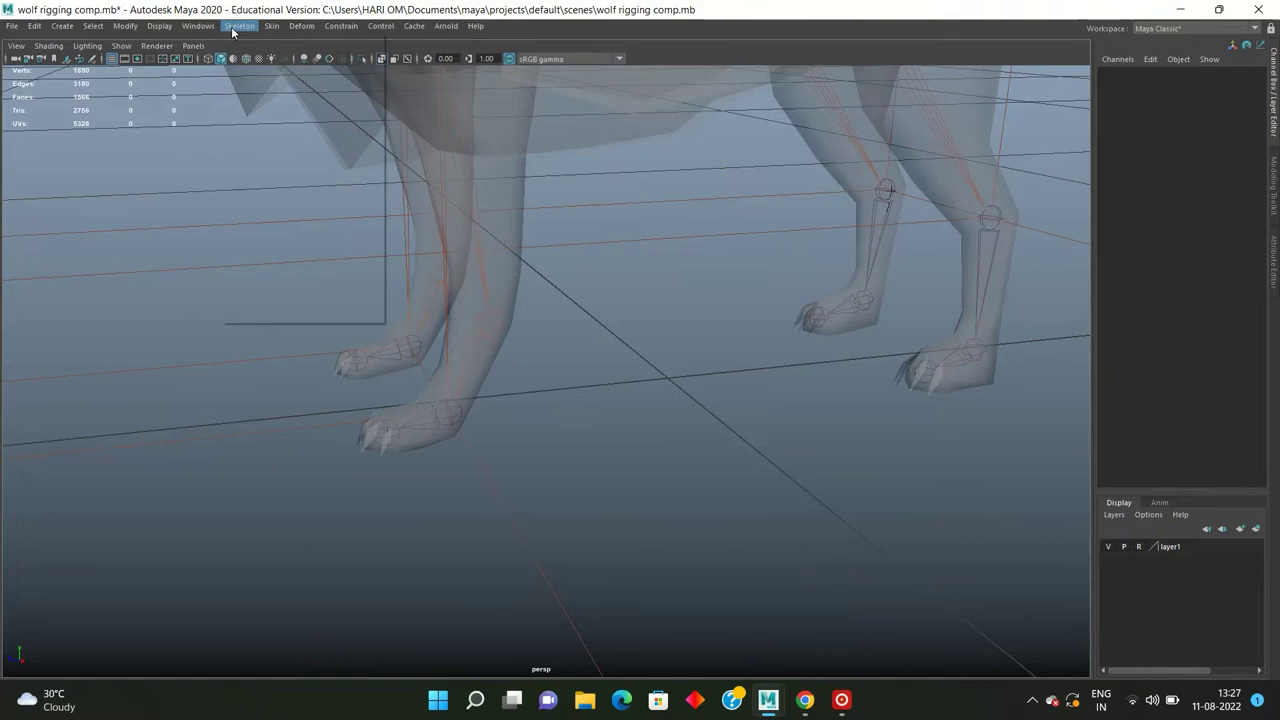
click(231, 30)
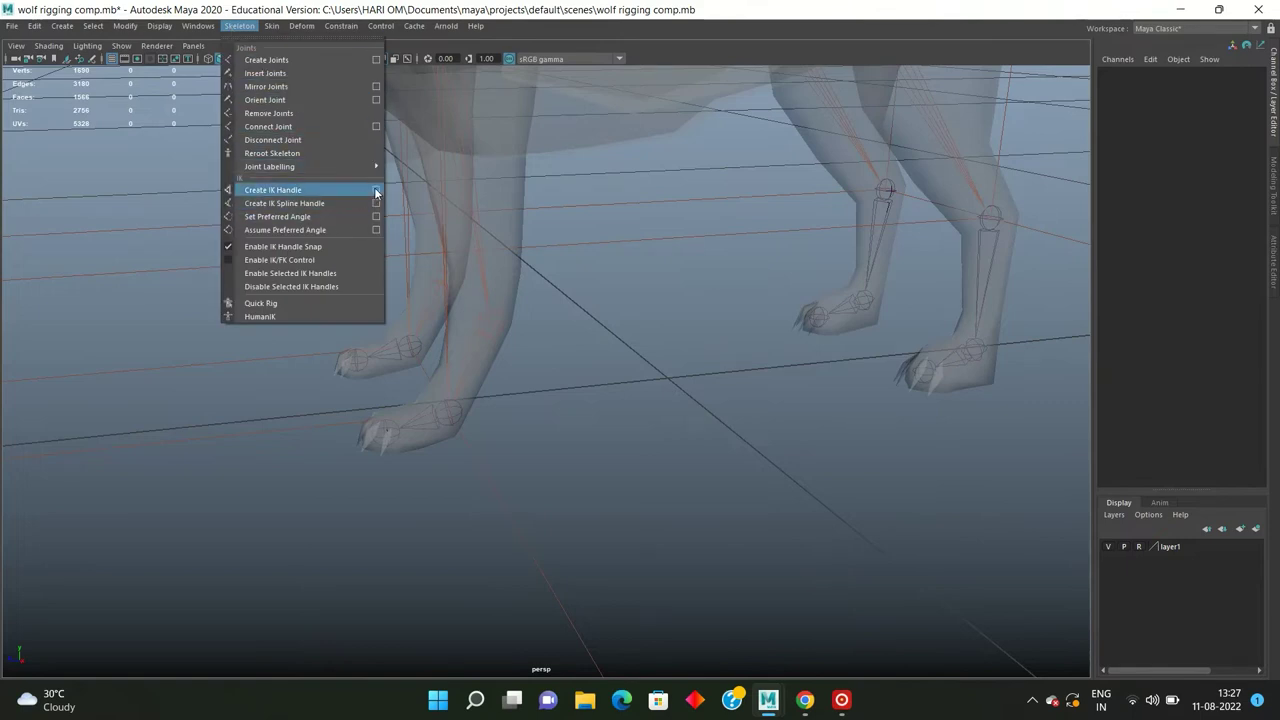
click(376, 191)
click(310, 180)
click(300, 193)
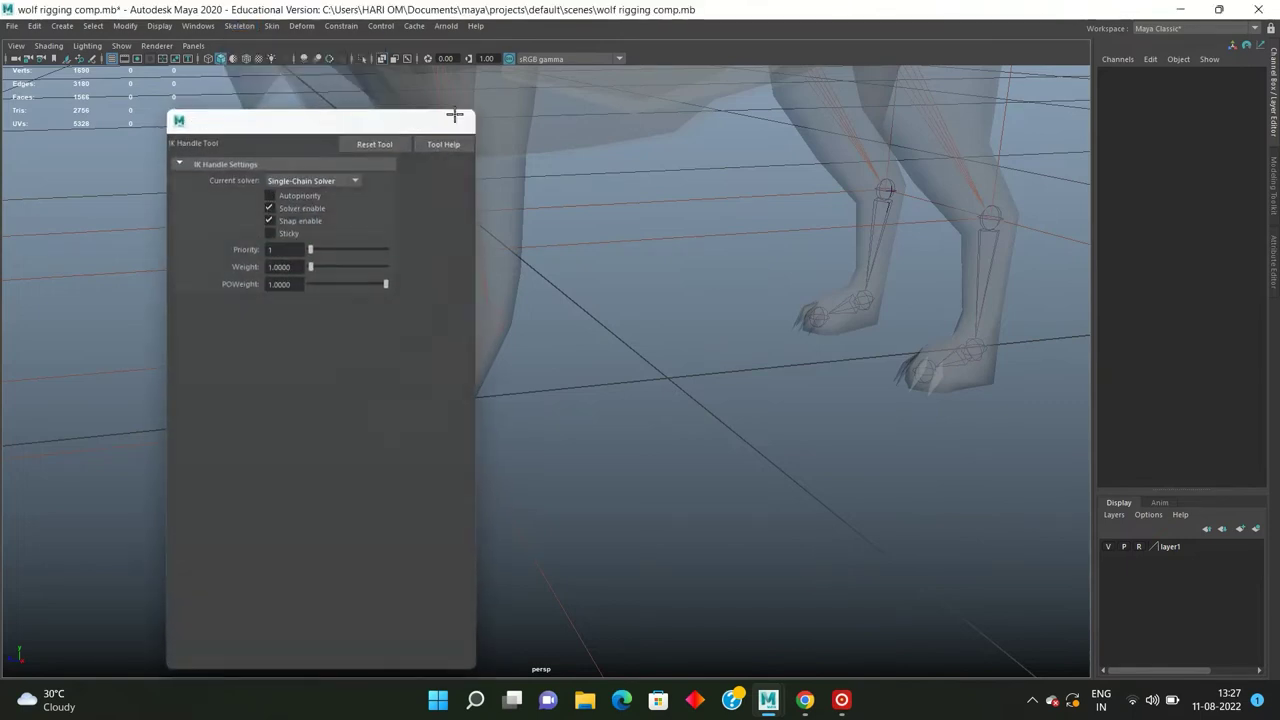
click(456, 120)
Step: Create a single-chain IK handle between the front paw's start and end joints
scroll(509, 209, up, 1)
scroll(489, 283, up, 1)
scroll(491, 280, up, 1)
scroll(496, 307, up, 1)
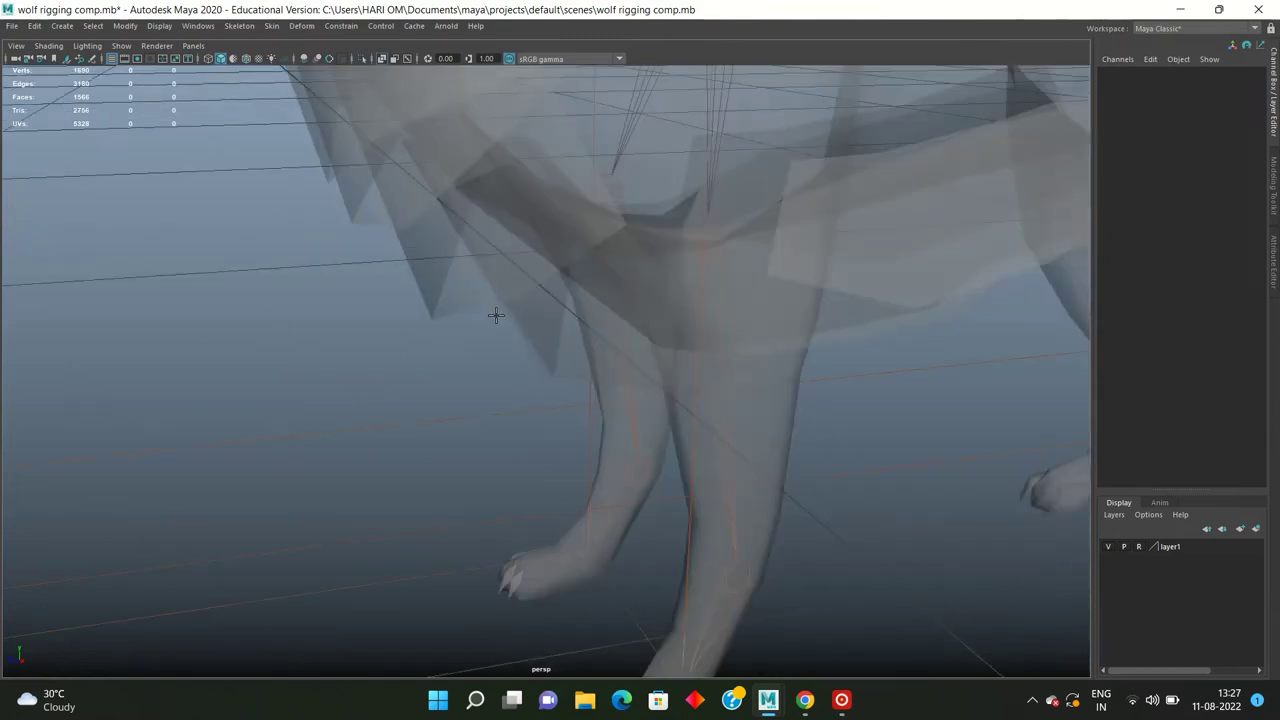
scroll(496, 307, down, 2)
scroll(423, 177, down, 1)
click(489, 341)
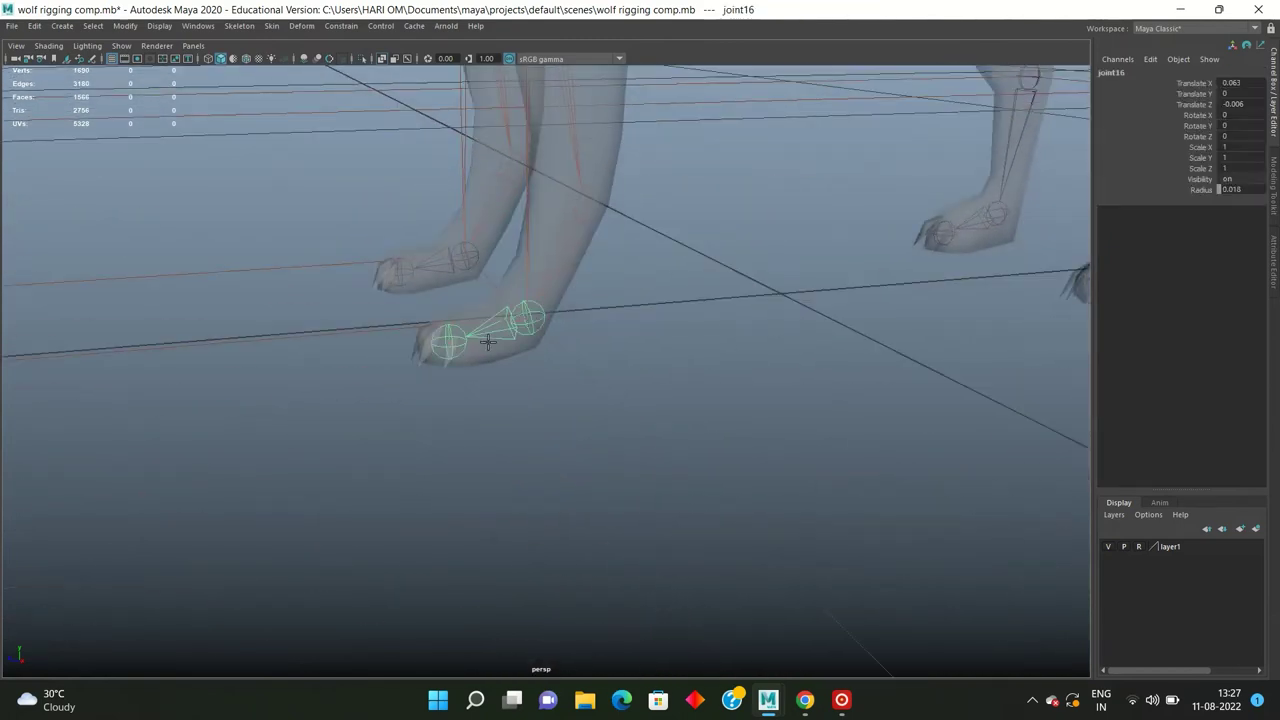
click(450, 342)
alt+drag(478, 320, 540, 300)
Step: Rename the paw handle left_single_chain
double_click(1118, 72)
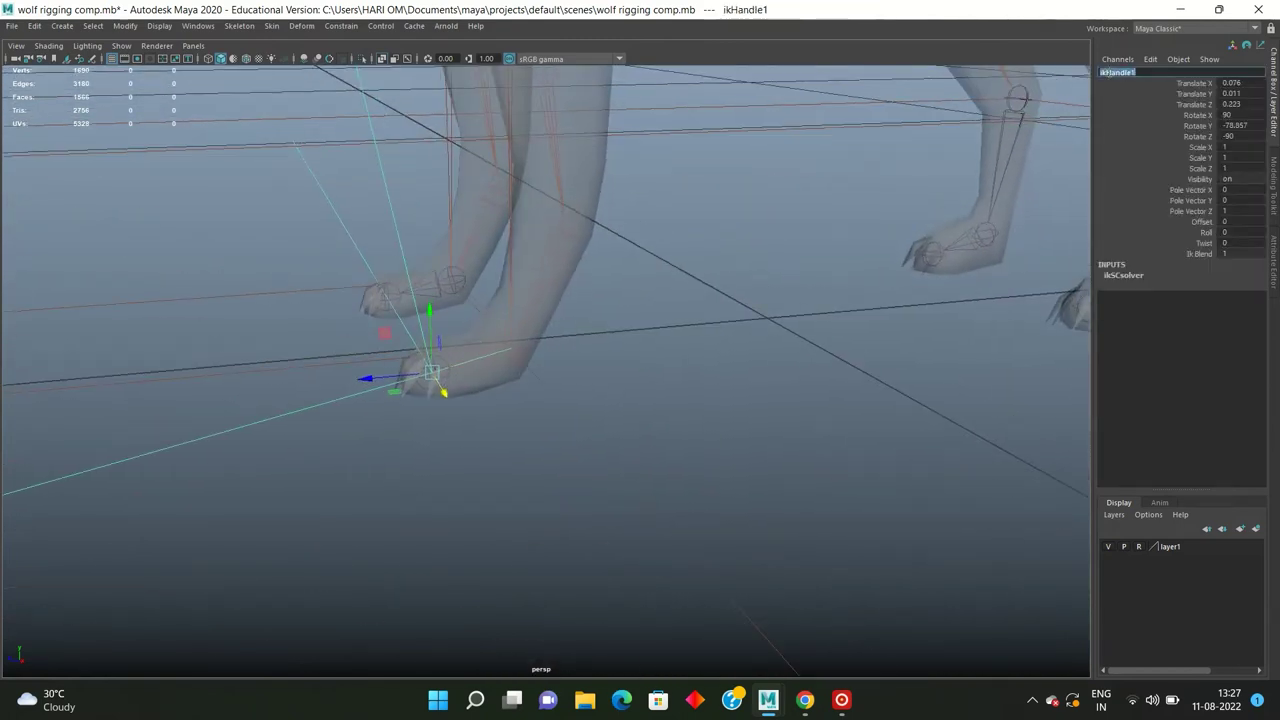
text(left_single_chain)
key(Return)
mouse_move(523, 313)
alt+mouse_down()
mouse_move(758, 321)
mouse_move(576, 340)
mouse_move(576, 292)
alt+mouse_up()
click(250, 27)
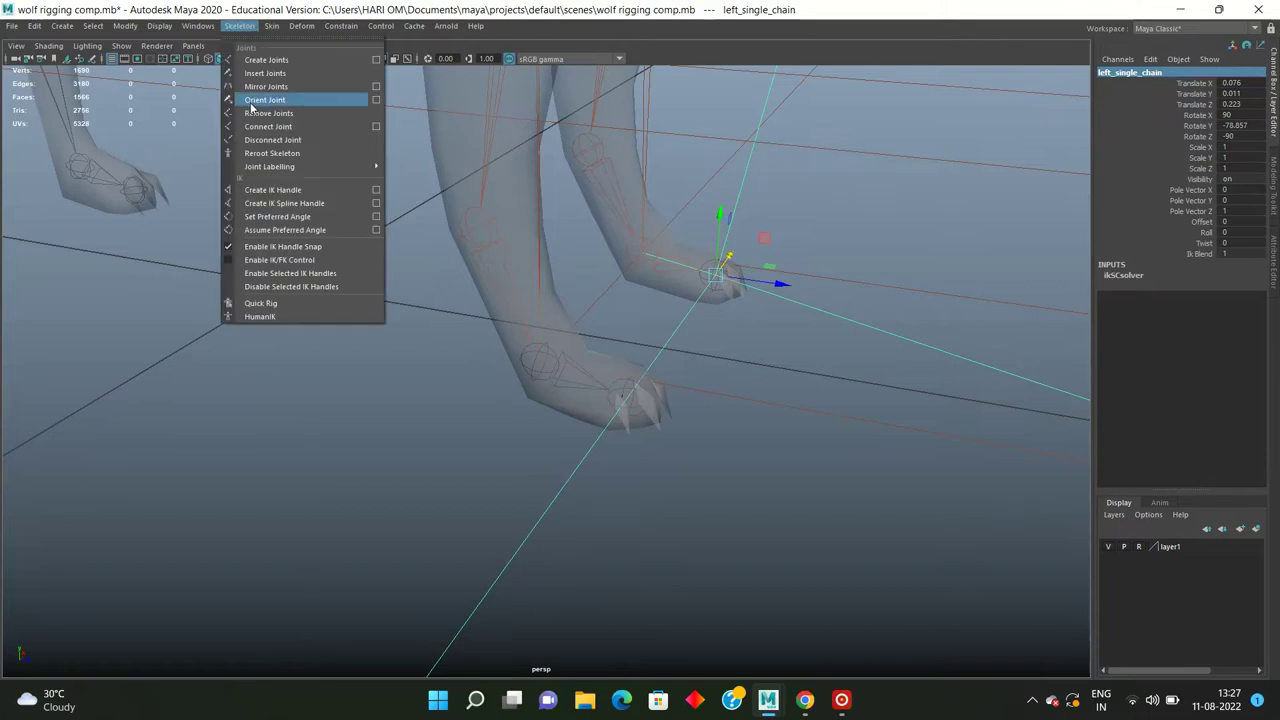
Step: Add a single-chain IK handle across the other front paw's joints, renamed rgt_single_chain
click(376, 190)
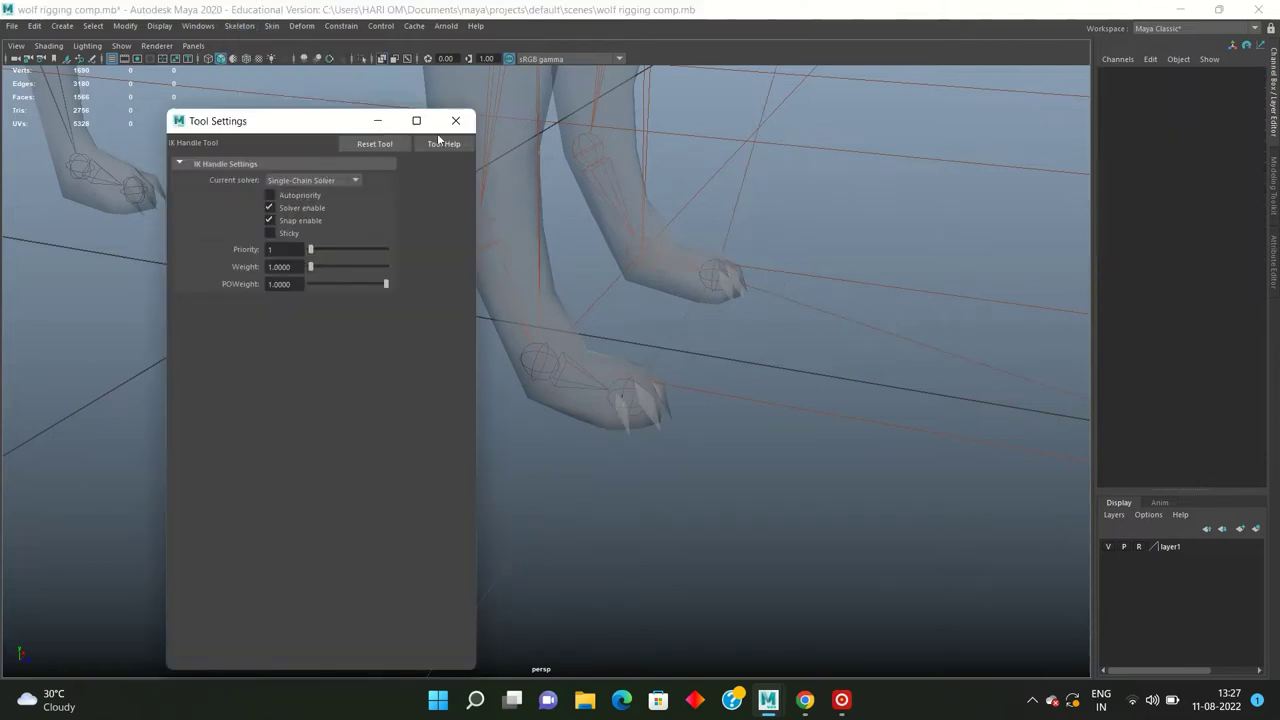
click(455, 120)
click(537, 362)
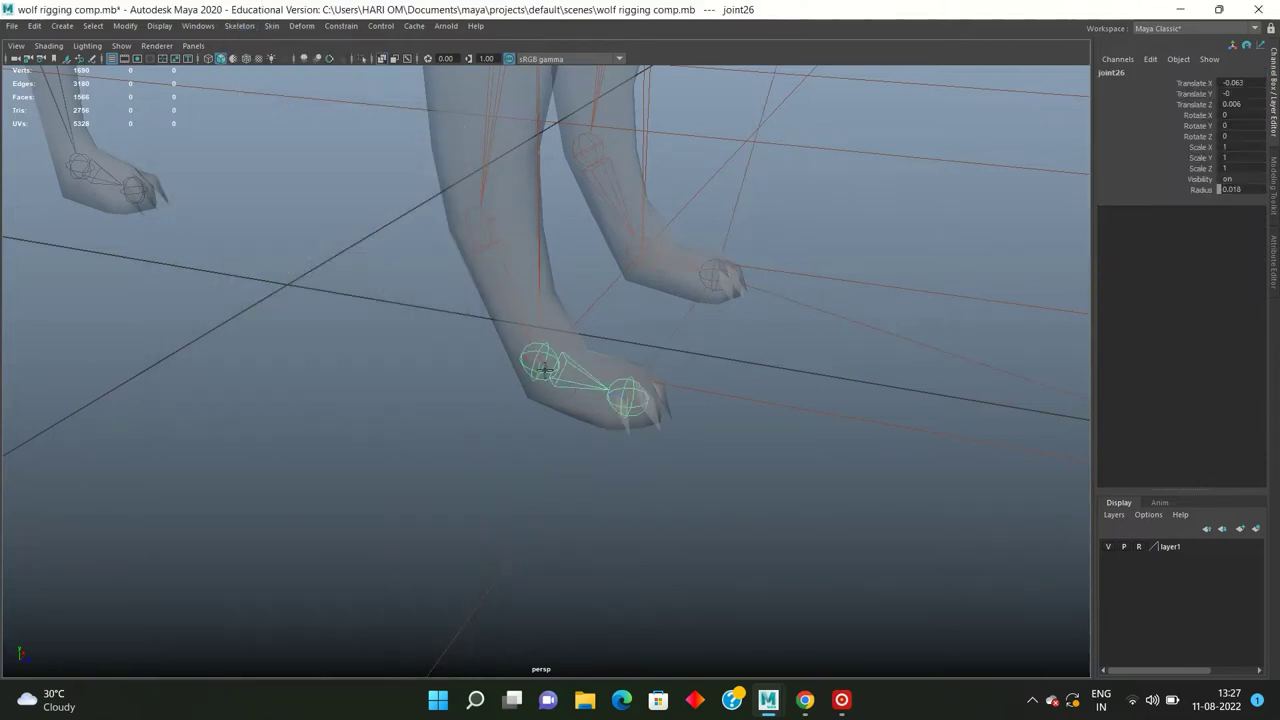
click(641, 402)
click(1142, 71)
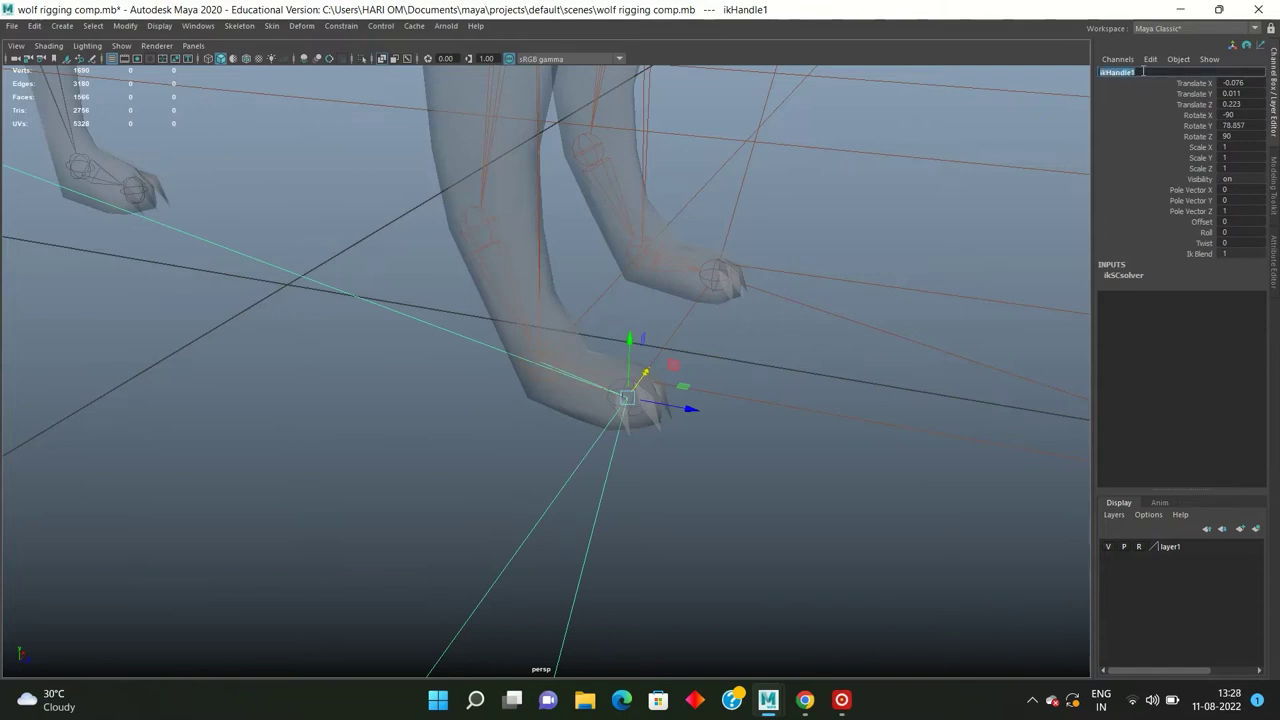
key(BackSpace)
text(rgt_single_chain)
key(Return)
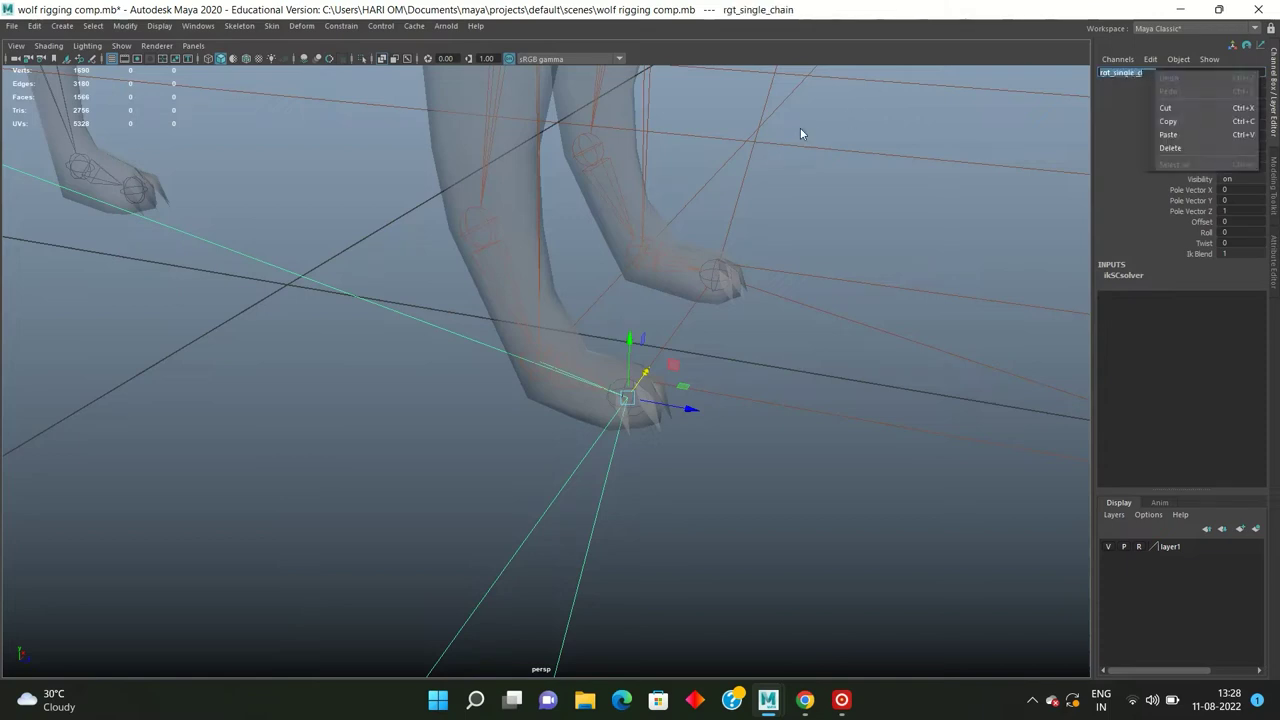
click(802, 127)
scroll(805, 128, down, 2)
scroll(620, 240, down, 2)
alt+drag(620, 240, 489, 239)
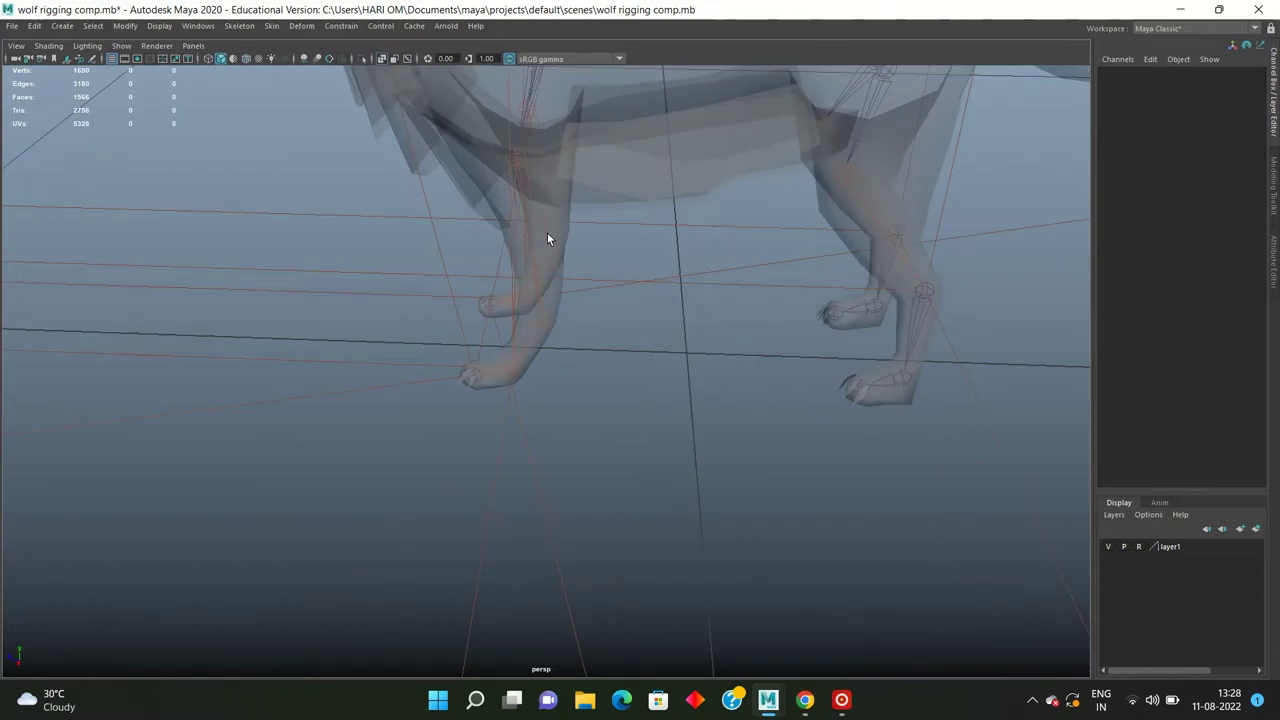
Step: Create an IK handle from the hind leg's top joint to the ankle, named rear_middle_single_chain
scroll(426, 217, up, 2)
mouse_move(726, 209)
alt+mouse_down()
mouse_move(580, 300)
mouse_move(600, 300)
alt+mouse_up()
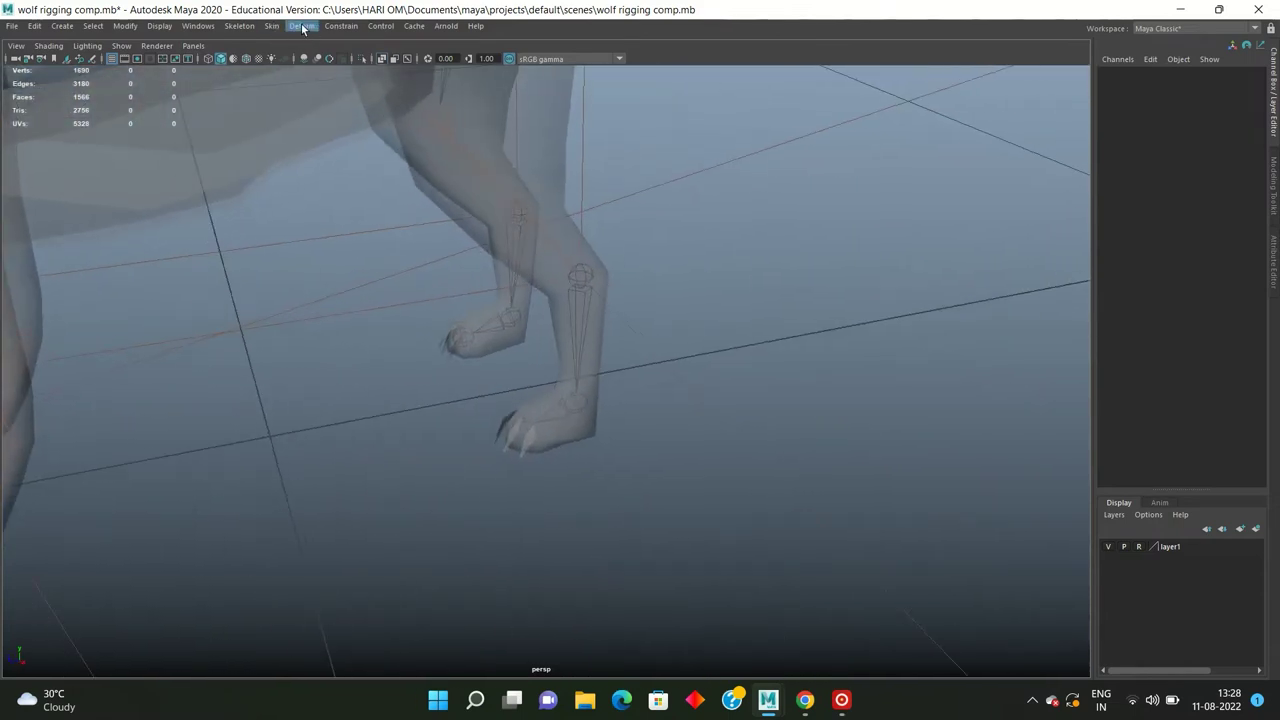
click(240, 26)
click(265, 54)
click(580, 277)
click(573, 405)
double_click(1139, 70)
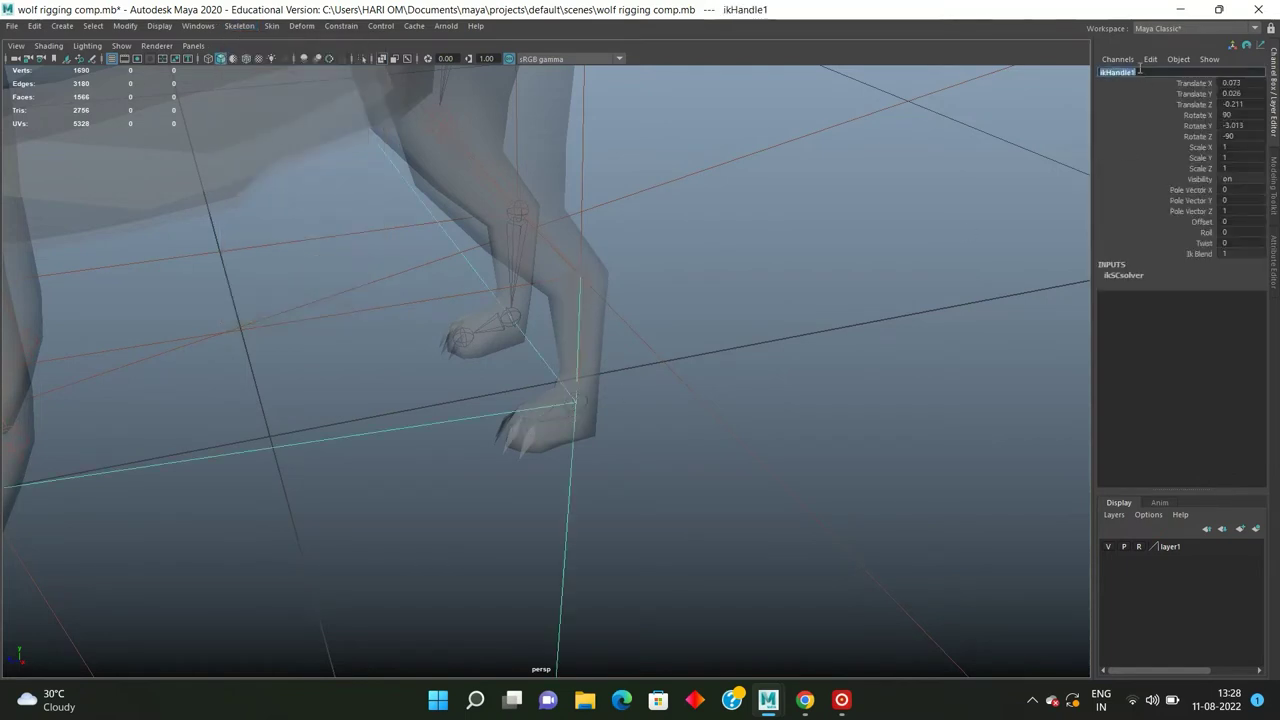
text(rl)
text( middle single chain)
key(Return)
key(Return)
Step: Correct the handle's name to lft_rear_middle_single_chain and deselect it
alt+middle_drag(580, 230, 940, 132)
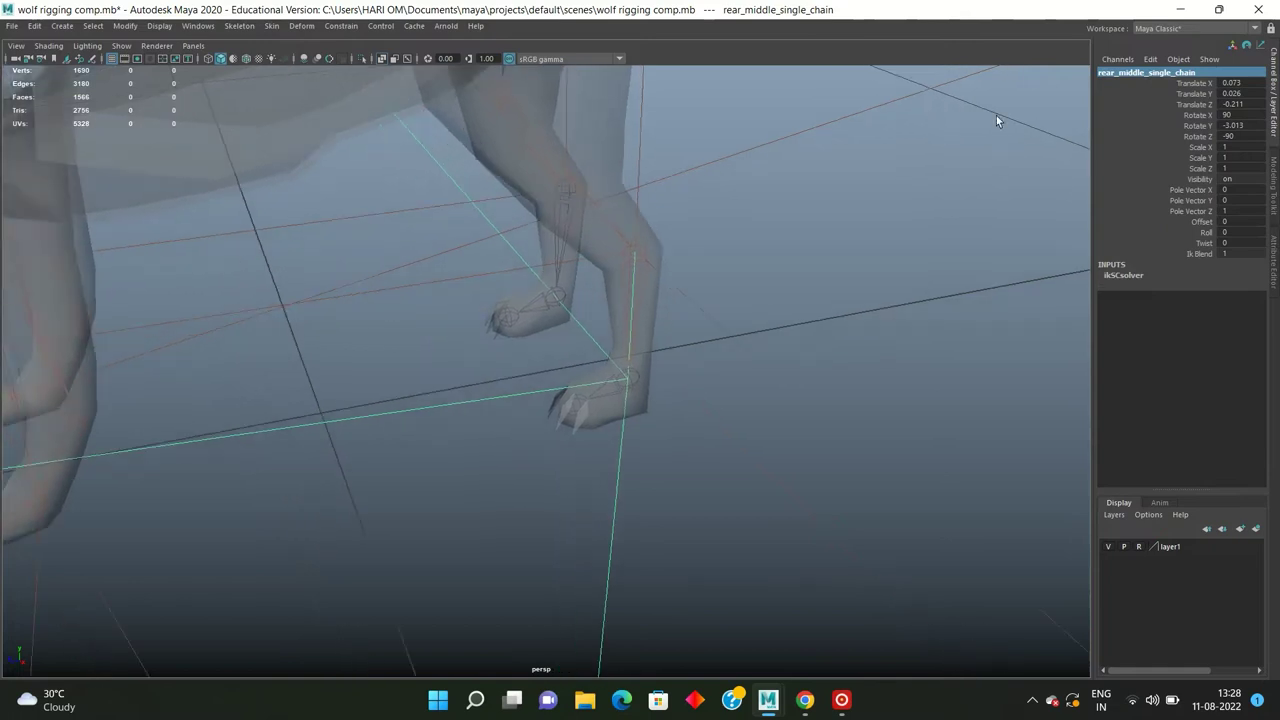
double_click(1147, 72)
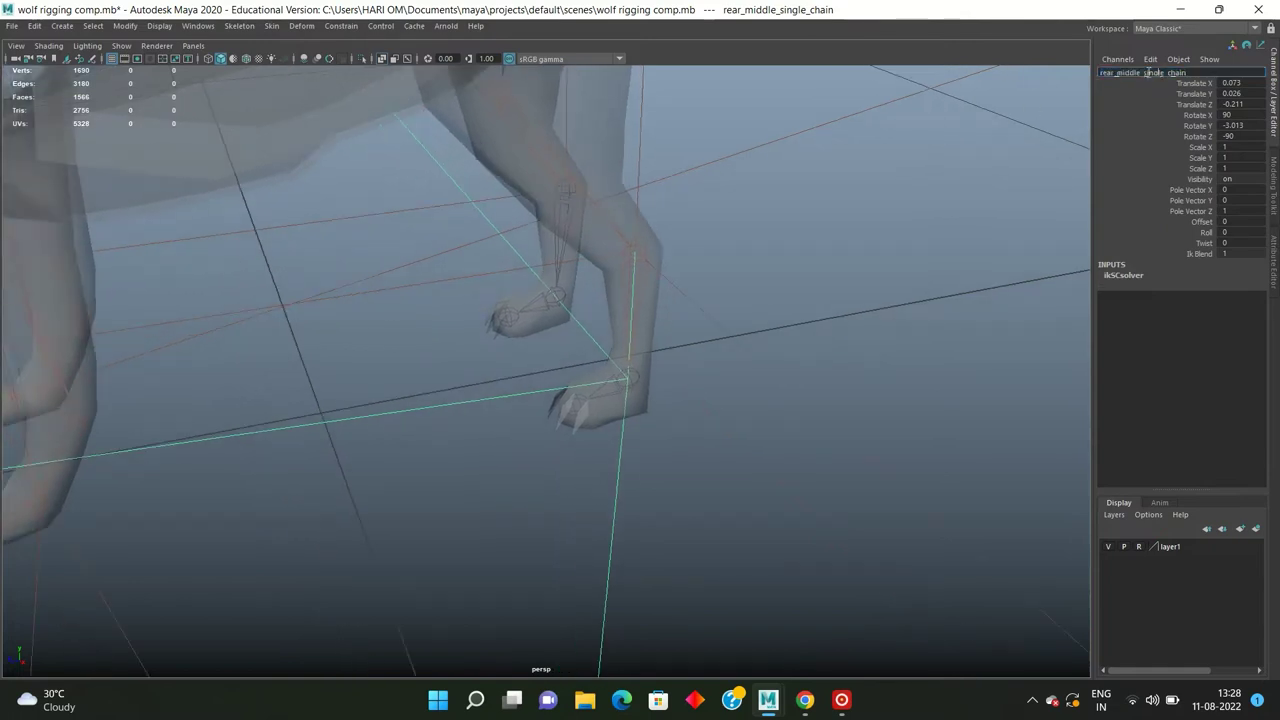
text(re)
key(BackSpace)
key(BackSpace)
text(lt)
key(ctrl+a)
key(Return)
scroll(662, 327, up, 2)
scroll(689, 317, up, 2)
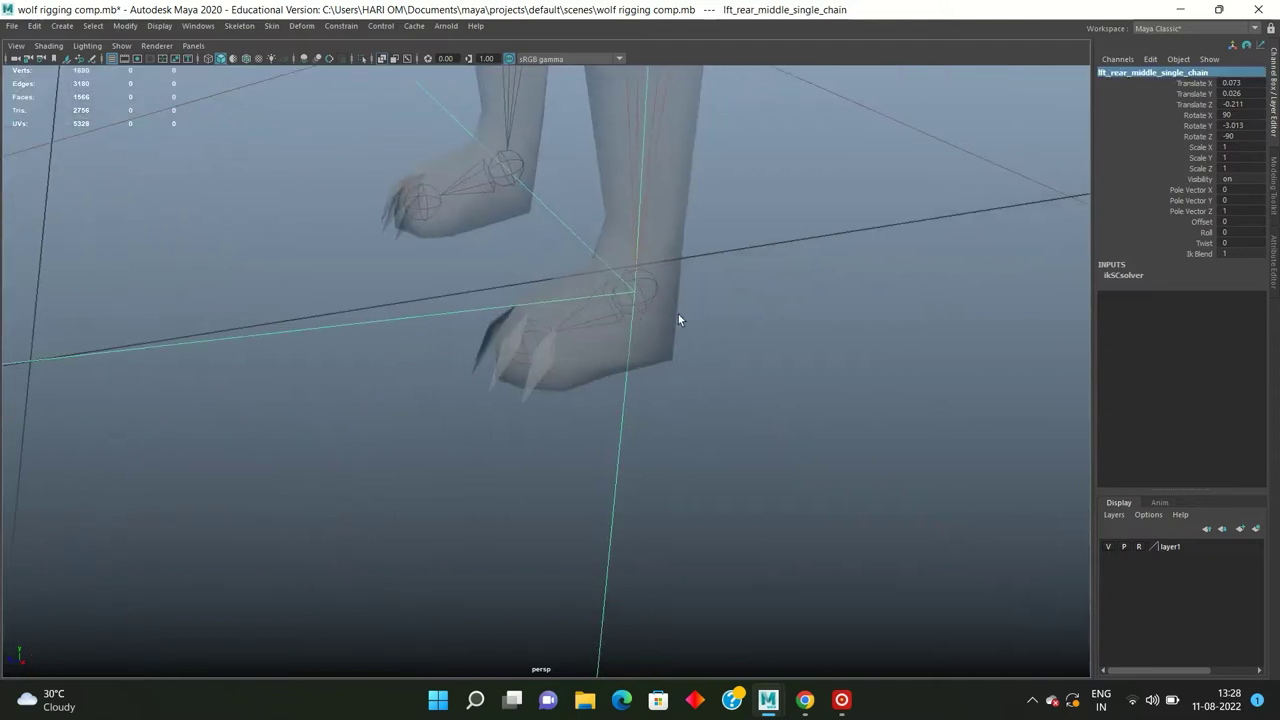
click(678, 318)
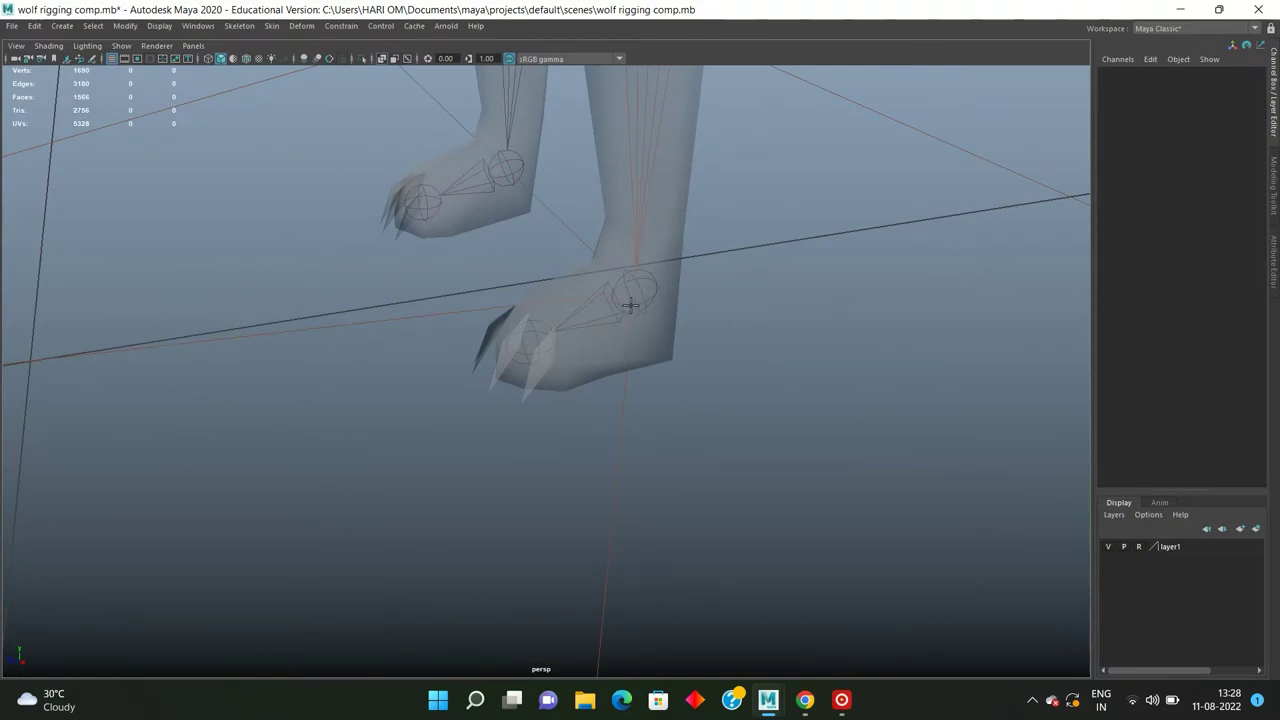
scroll(623, 306, down, 3)
scroll(600, 297, down, 1)
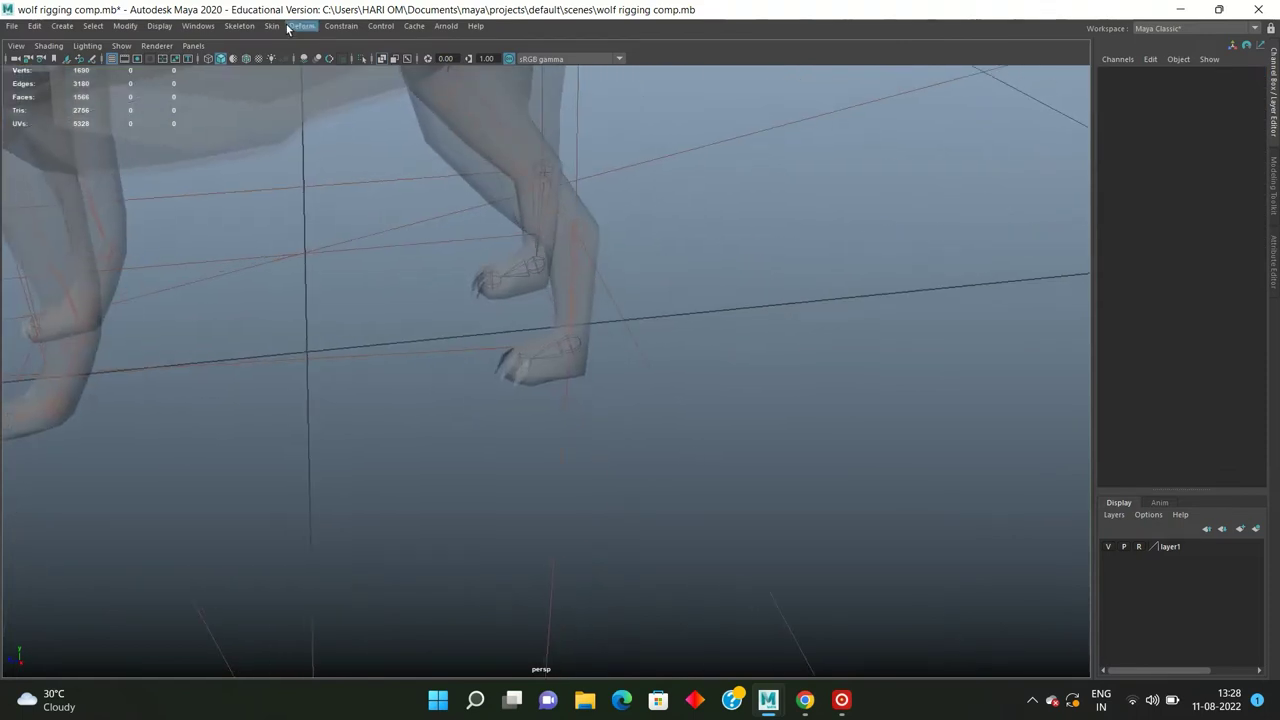
Step: Create an IK handle from the hind paw's ankle joint to its toe
click(251, 27)
click(290, 187)
scroll(534, 314, up, 1)
scroll(588, 320, up, 2)
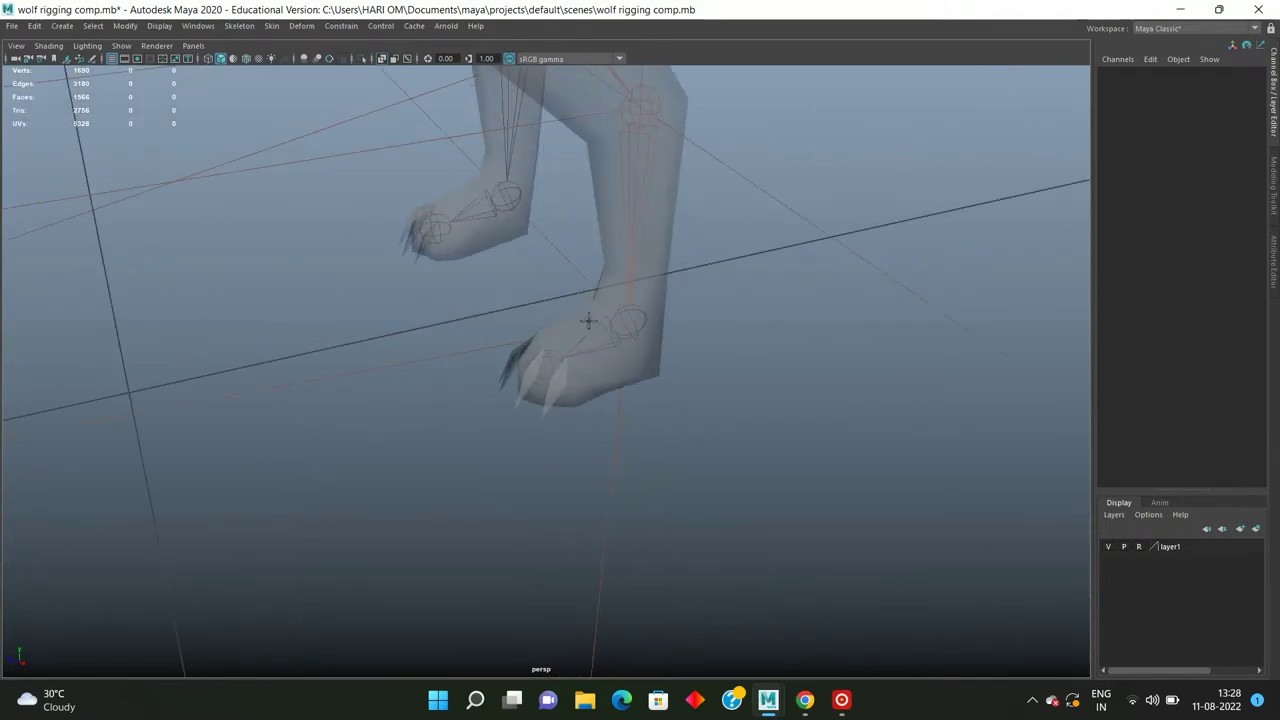
click(620, 318)
click(548, 367)
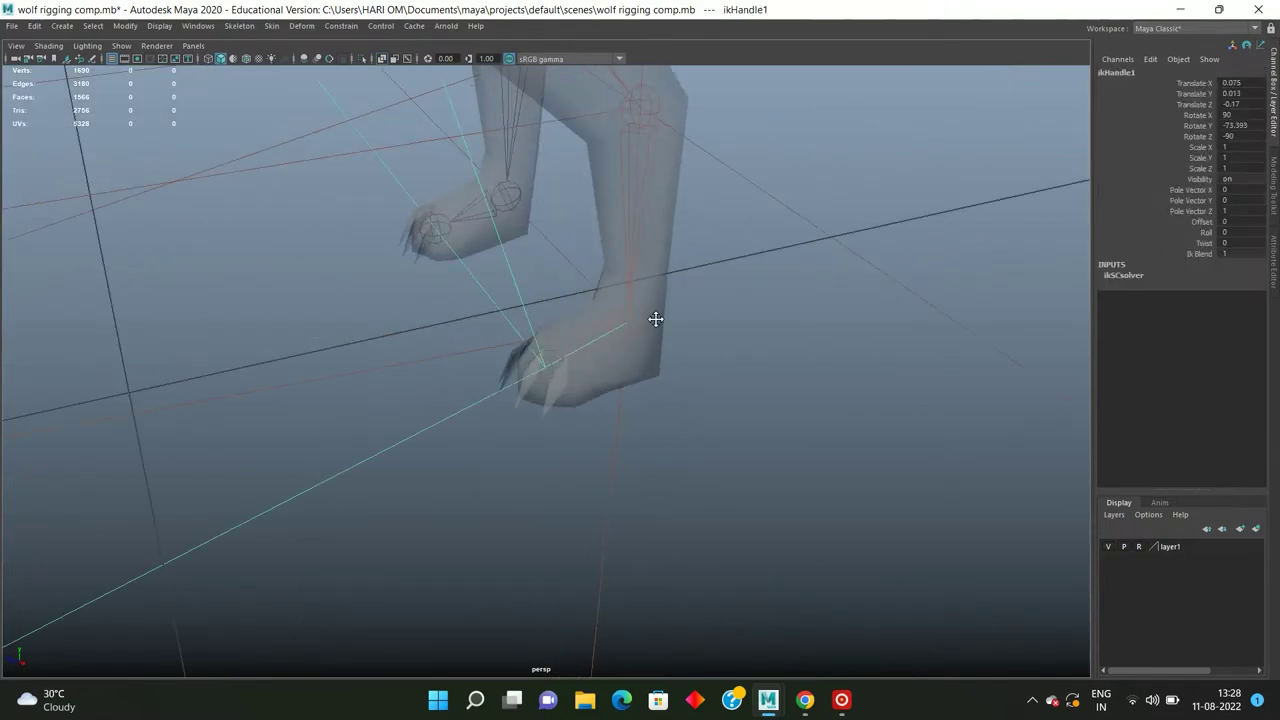
Step: Rename the hind paw handle lft_rear_foot_single_chain
double_click(1124, 72)
text(lf_rear_middle_single_chain)
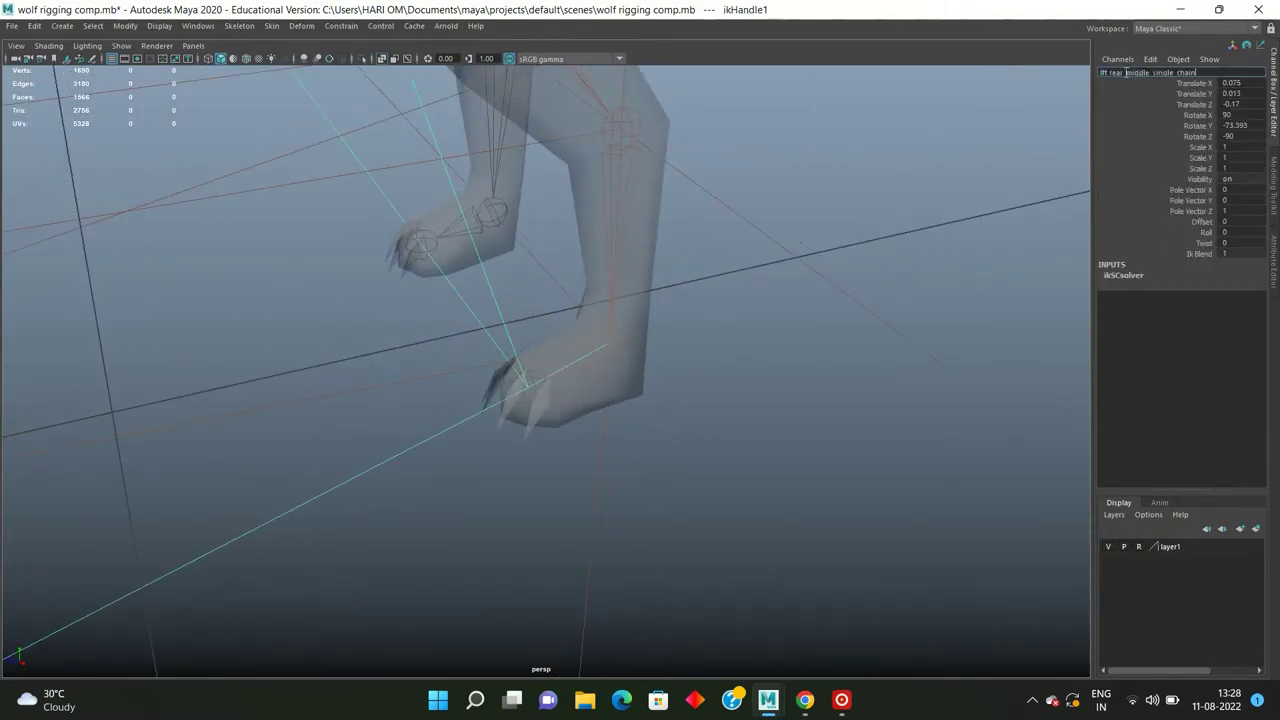
key(Delete)
key(Delete)
key(Delete)
key(Delete)
key(Delete)
key(Delete)
text(_foot)
key(Return)
mouse_move(644, 355)
alt+mouse_down()
mouse_move(466, 334)
mouse_move(634, 329)
mouse_move(560, 357)
alt+mouse_up()
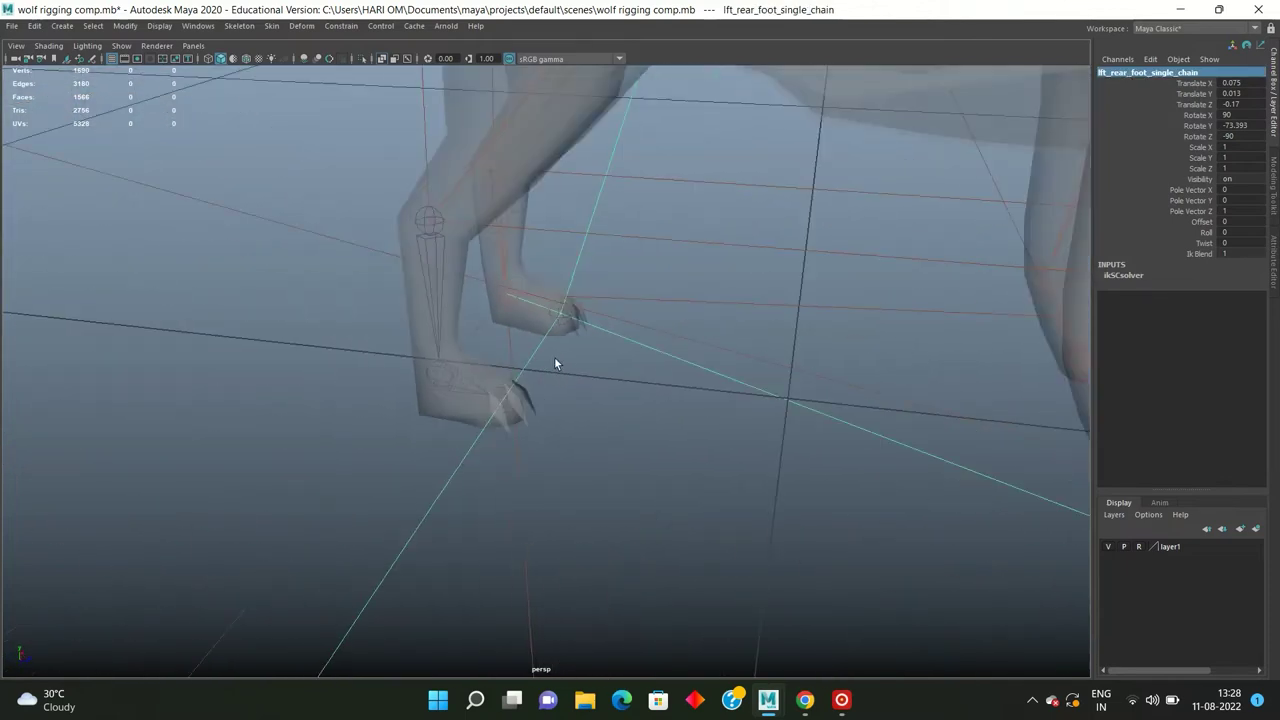
scroll(542, 355, up, 2)
scroll(537, 354, up, 2)
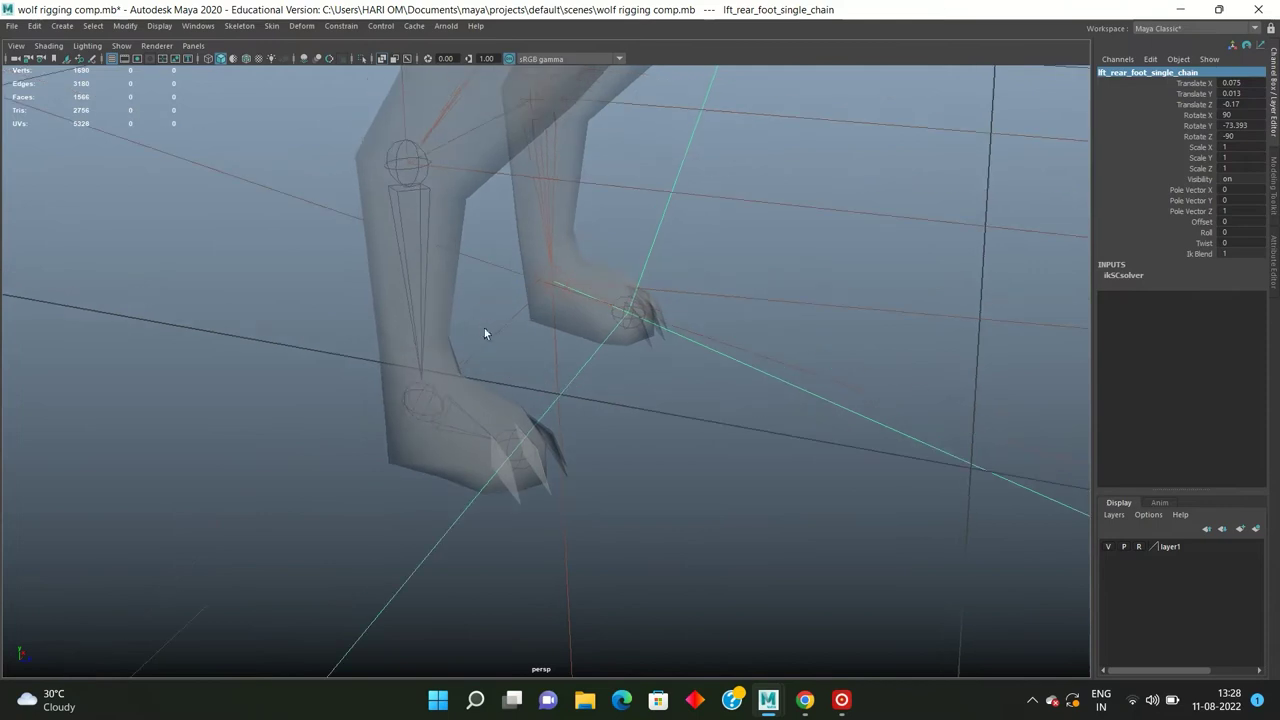
Step: Create a hip-to-ankle IK handle on the right hind leg named rgt_rear_middle_single_chain
click(239, 26)
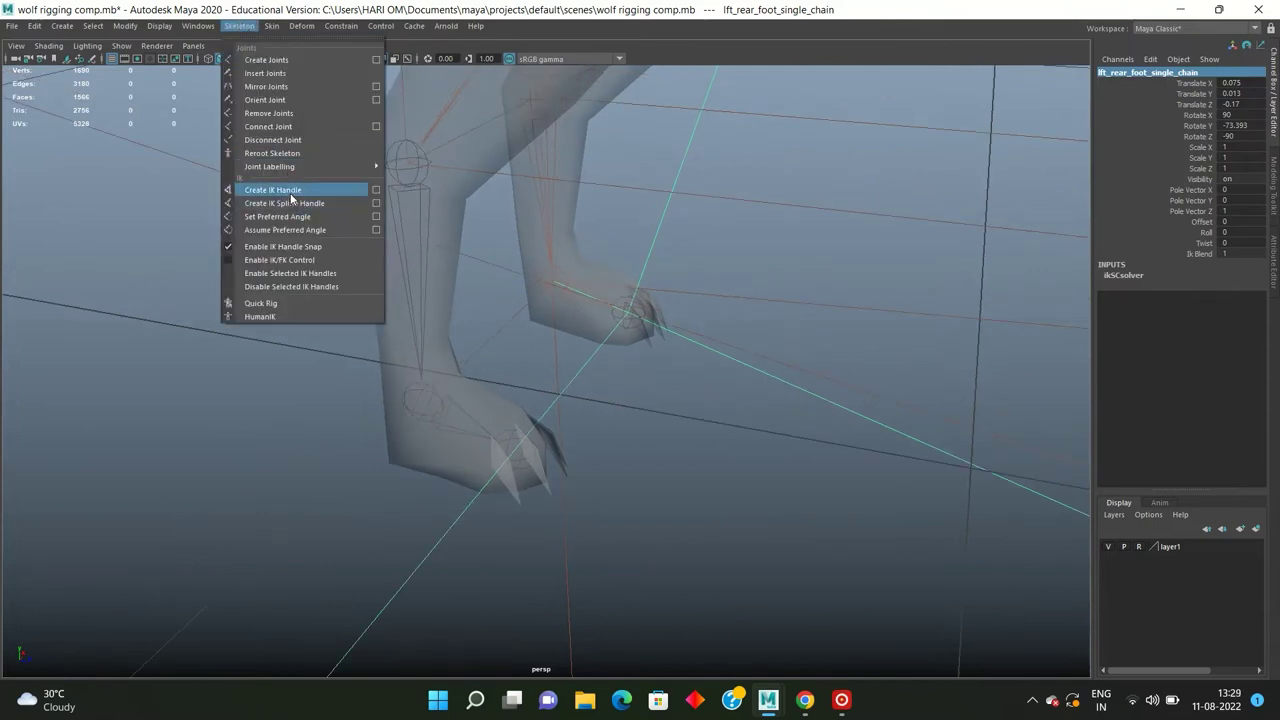
click(290, 195)
click(401, 165)
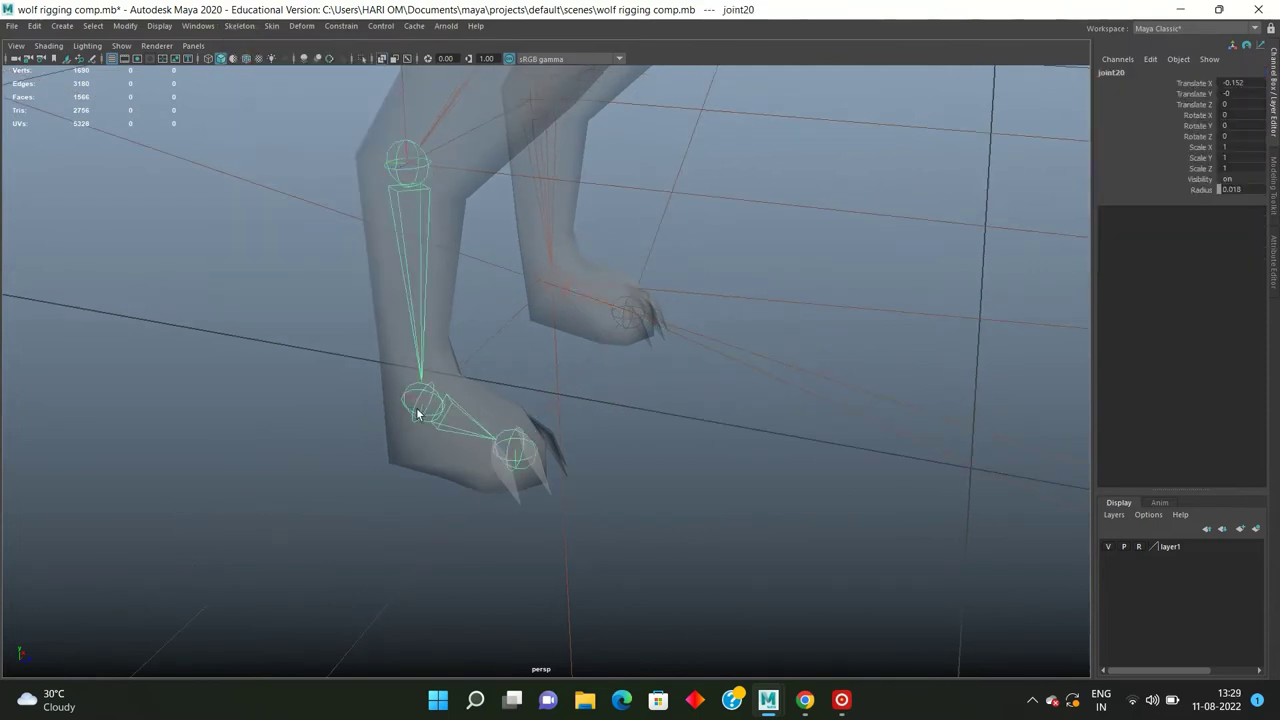
click(418, 413)
scroll(522, 342, up, 2)
double_click(1136, 72)
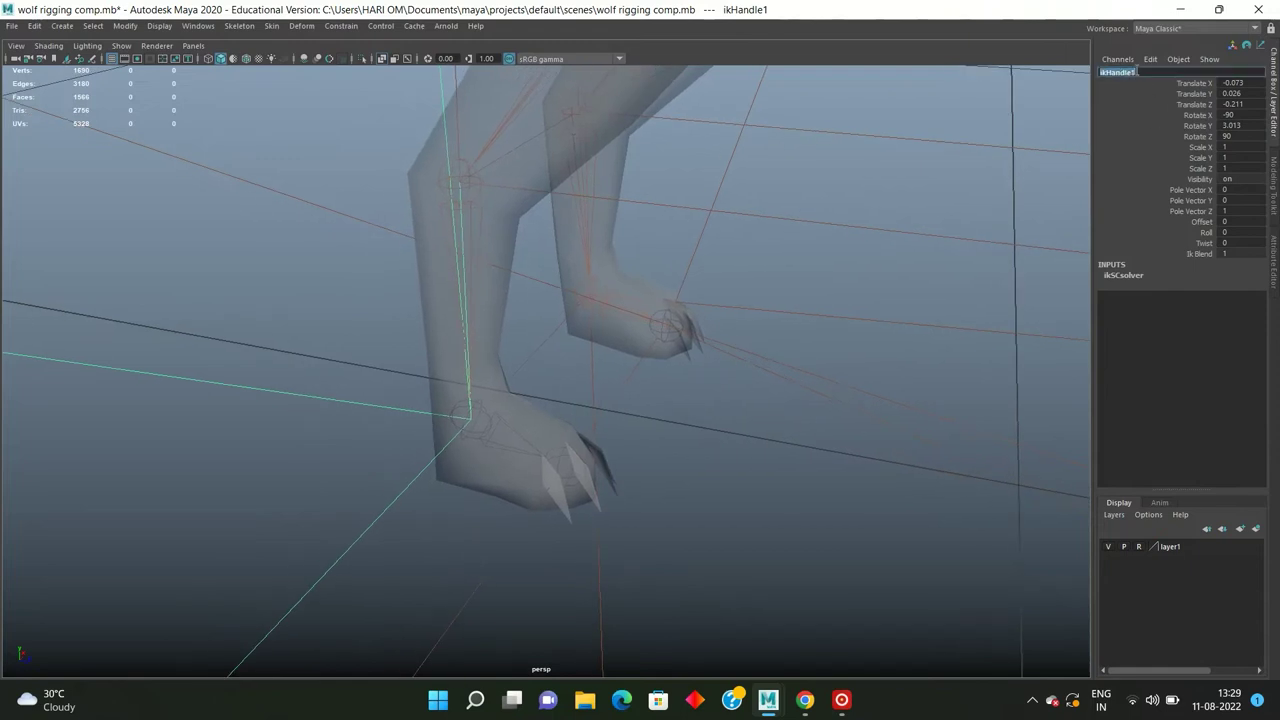
key(ctrl+v)
key(BackSpace)
key(BackSpace)
text(rgt)
key(Return)
Step: Add an ankle-to-toe IK handle on the right hind paw named rgt_rear_foot_single_chain
alt+drag(799, 241, 729, 329)
click(390, 338)
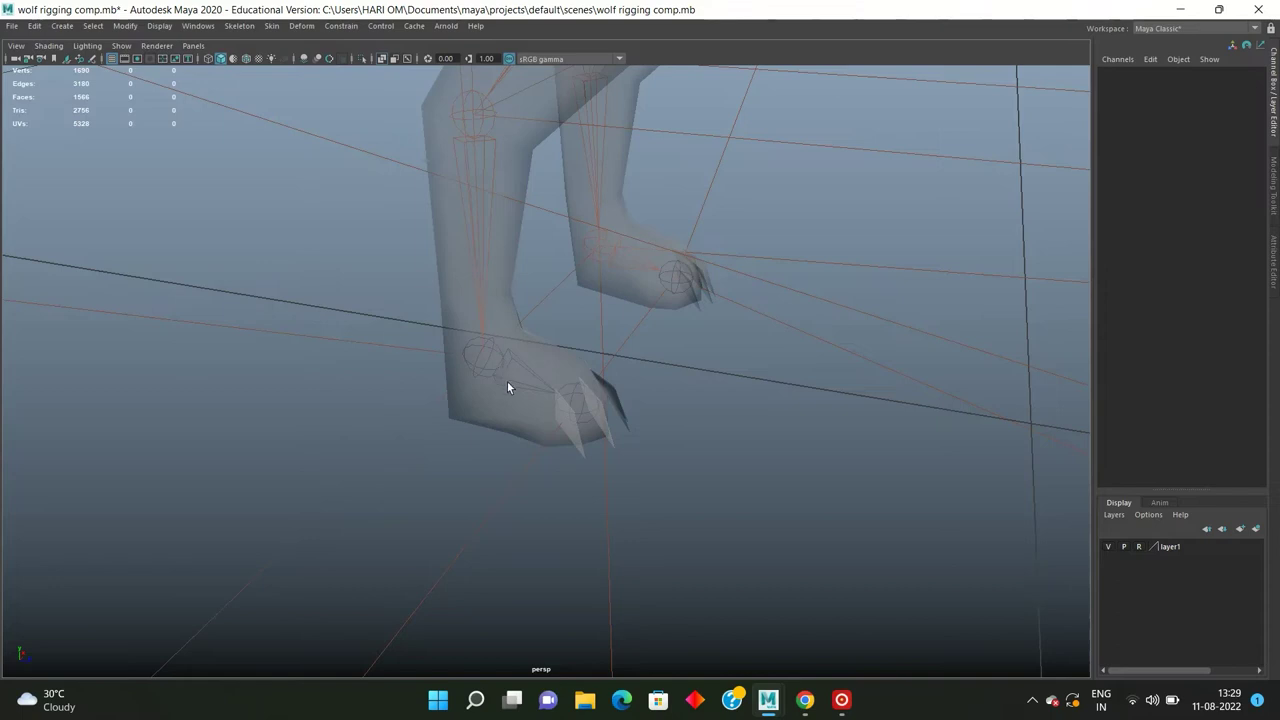
click(484, 356)
click(575, 405)
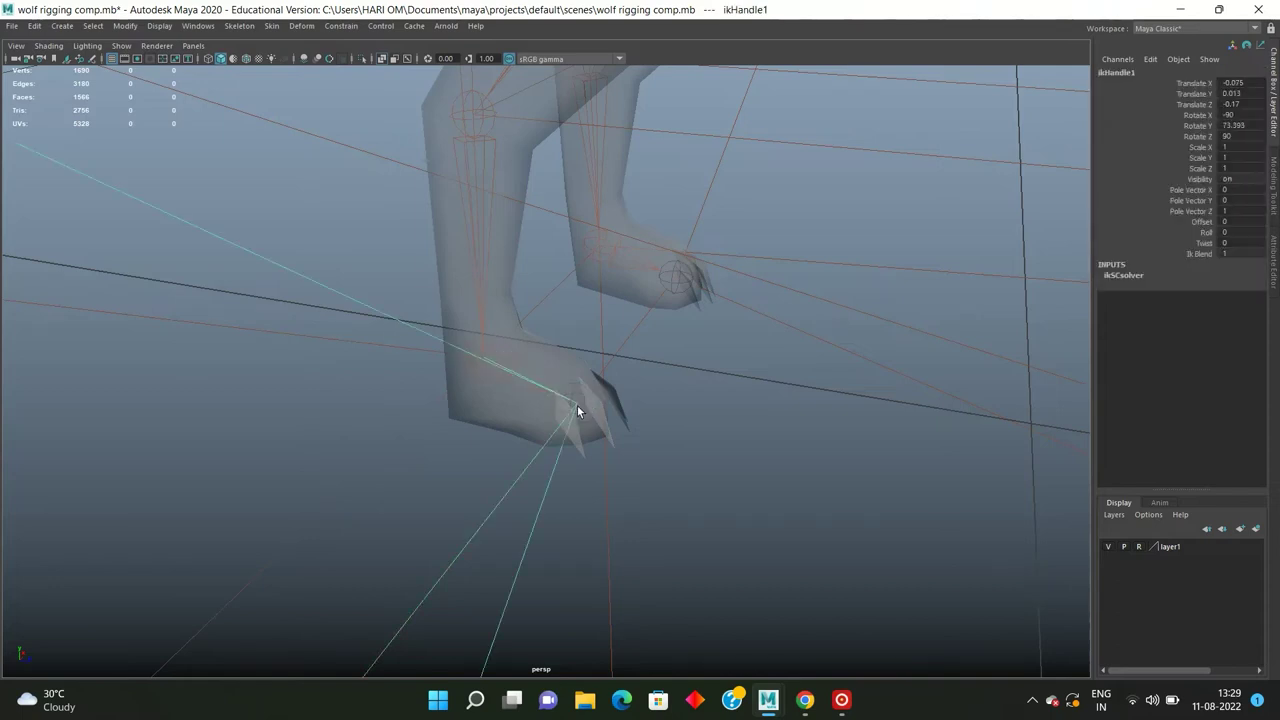
double_click(1107, 73)
key(ctrl+v)
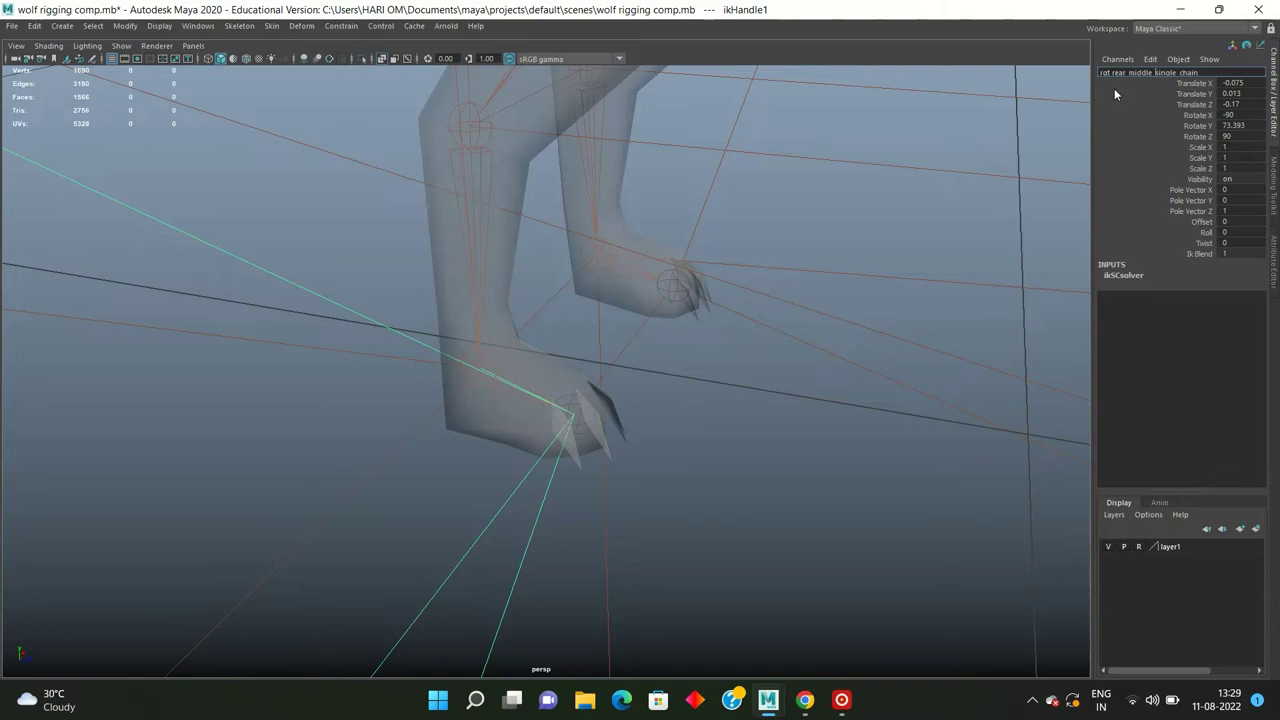
key(BackSpace)
key(BackSpace)
key(BackSpace)
key(BackSpace)
key(BackSpace)
key(BackSpace)
text(foot)
key(Return)
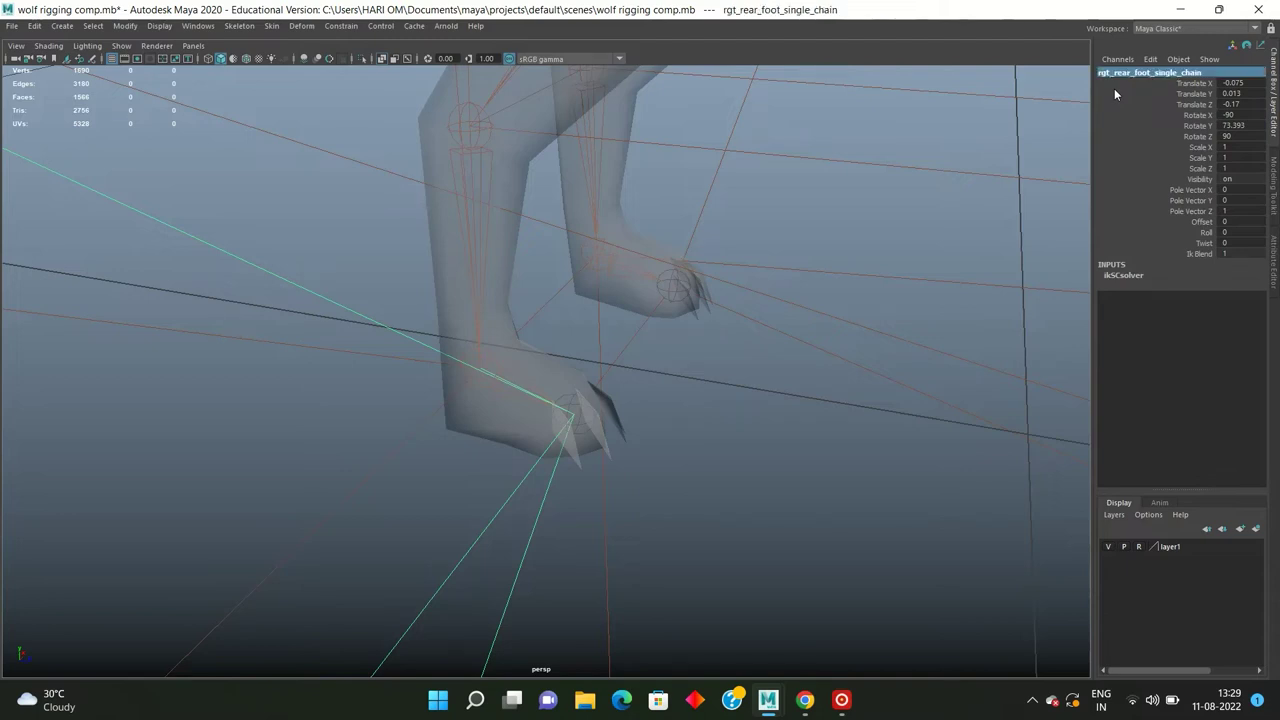
scroll(727, 278, down, 5)
mouse_move(728, 280)
alt+mouse_down()
mouse_move(626, 300)
mouse_move(483, 280)
mouse_move(500, 215)
alt+mouse_up()
right_drag(500, 215, 503, 218)
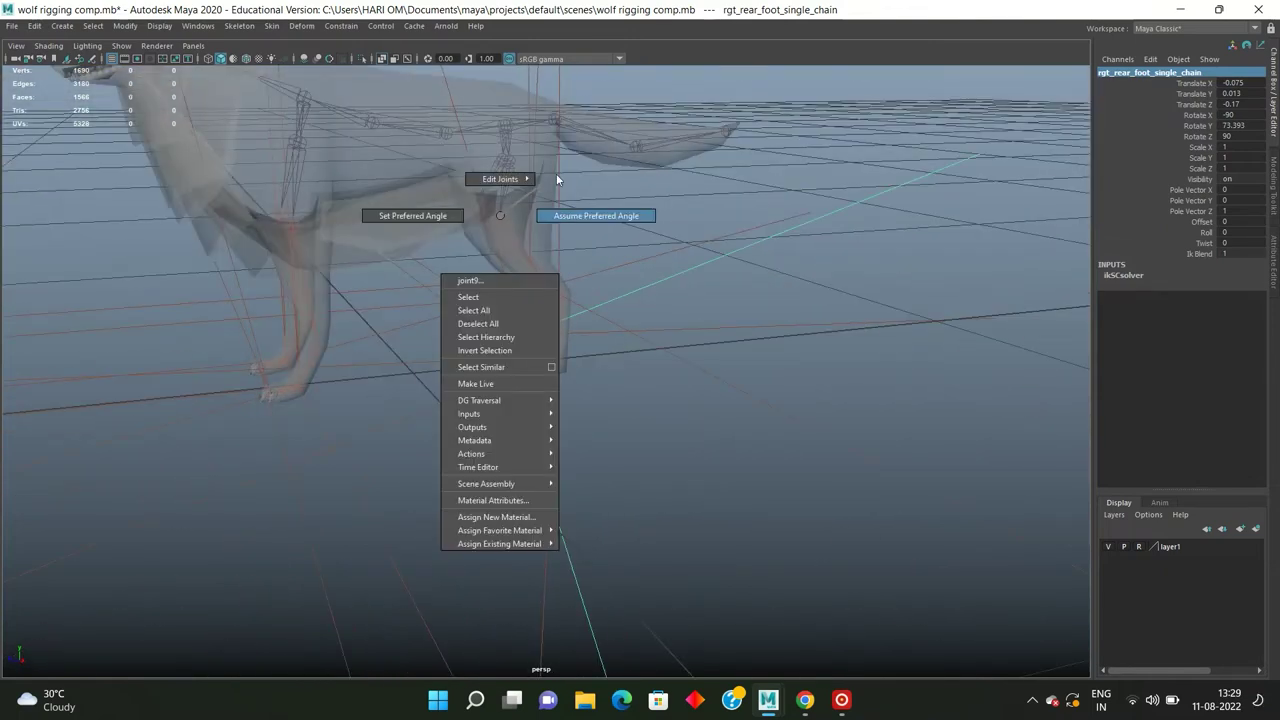
click(670, 247)
scroll(640, 290, down, 5)
scroll(615, 305, up, 3)
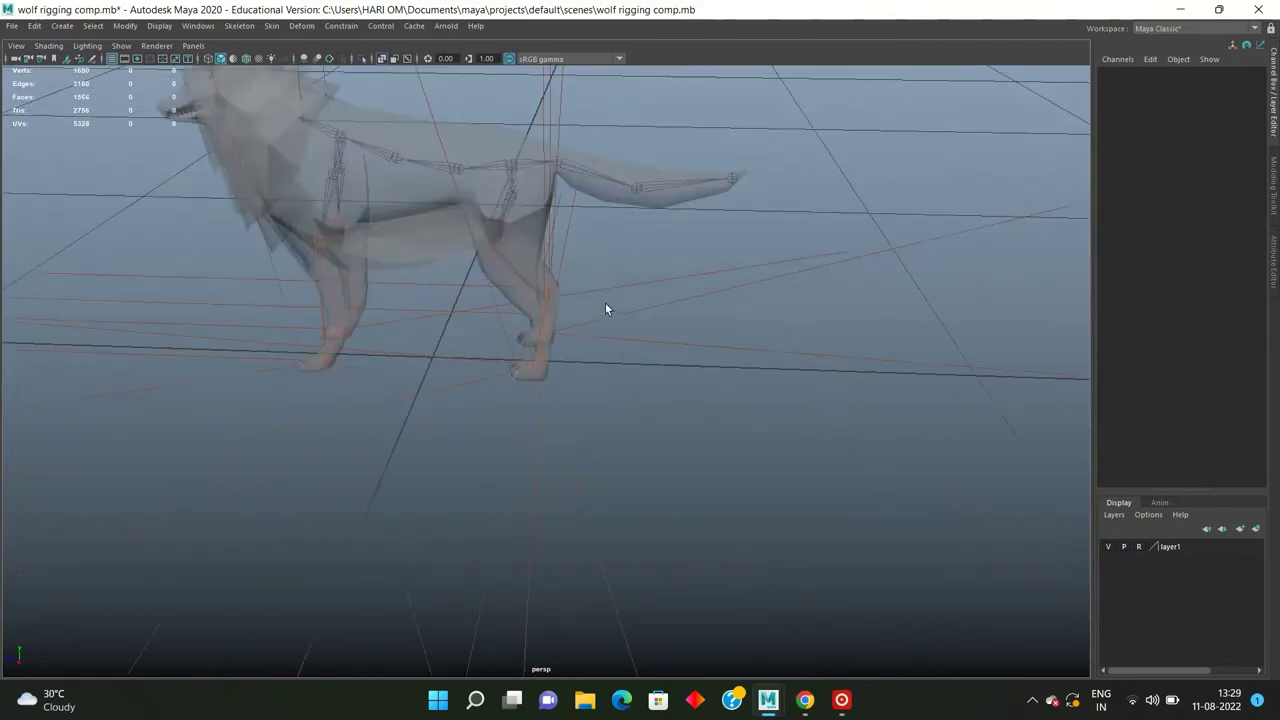
scroll(580, 305, up, 3)
scroll(550, 315, up, 2)
mouse_move(547, 320)
alt+mouse_down()
mouse_move(594, 329)
mouse_move(560, 331)
mouse_move(586, 343)
alt+mouse_up()
scroll(601, 343, up, 2)
scroll(614, 270, down, 3)
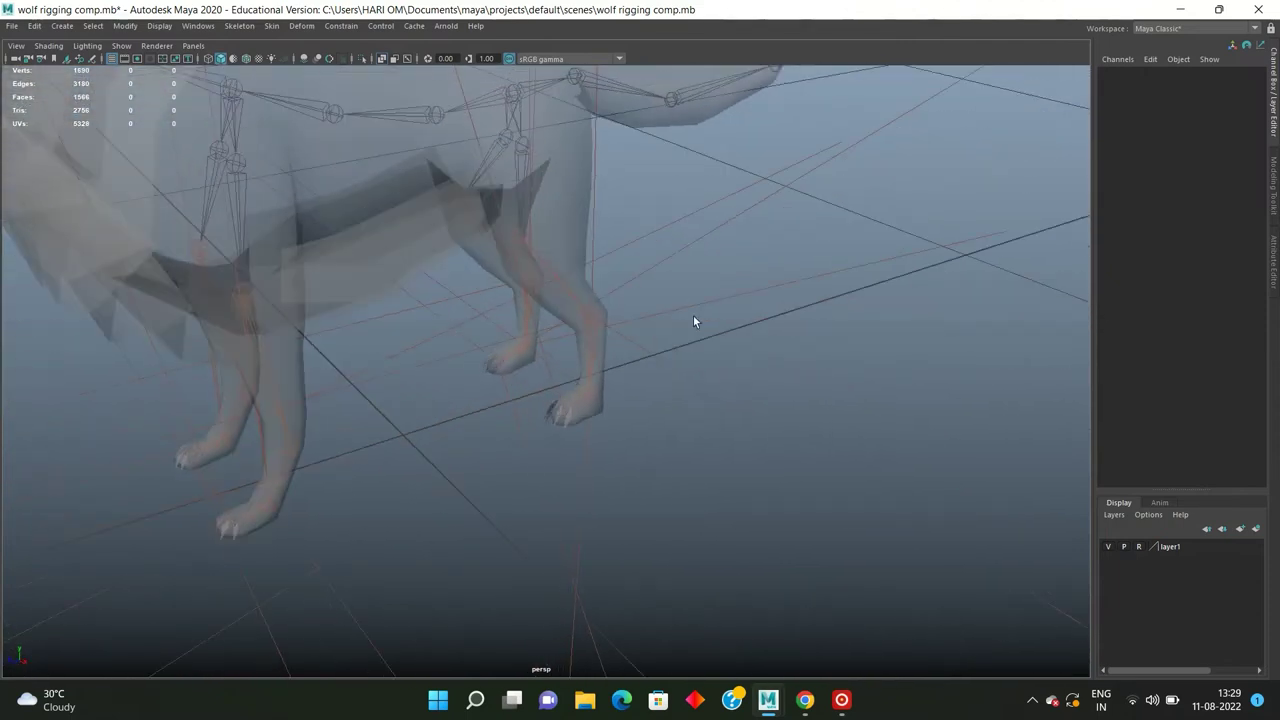
click(728, 456)
alt+drag(728, 456, 611, 334)
mouse_move(563, 234)
mouse_down()
mouse_move(565, 287)
mouse_move(590, 230)
mouse_move(481, 276)
mouse_up()
key(ctrl+z)
alt+drag(343, 281, 410, 288)
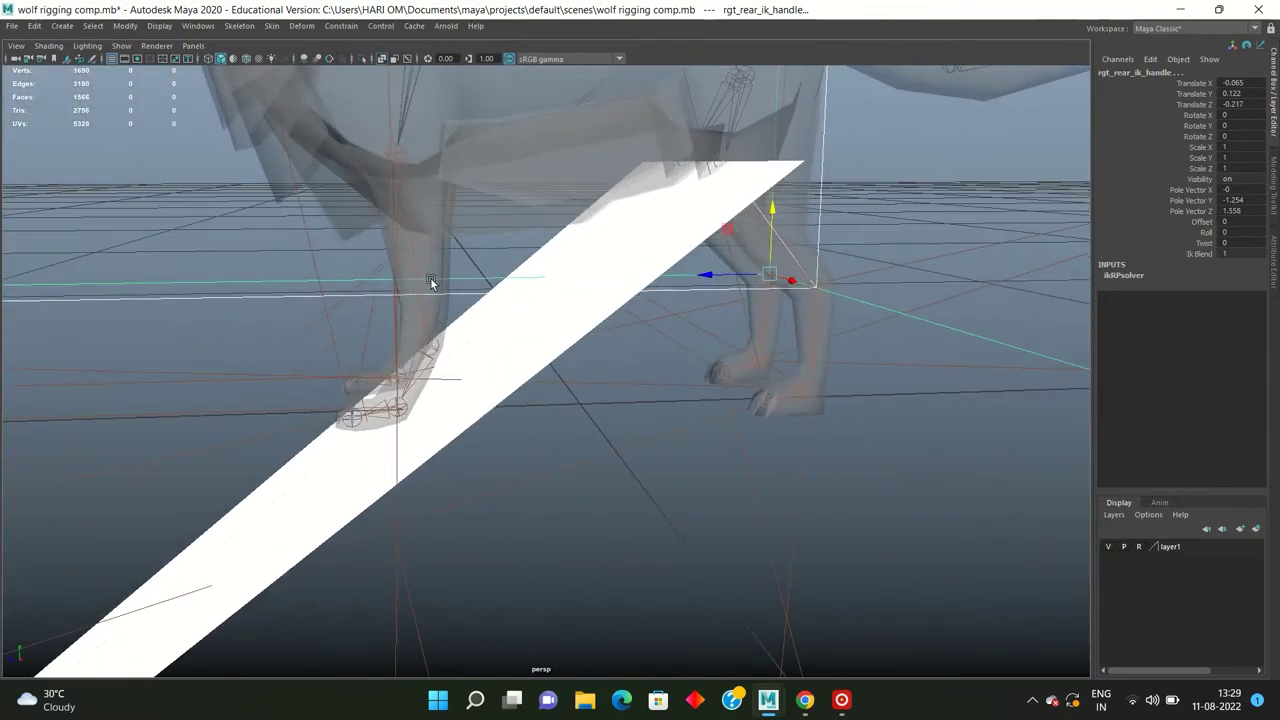
click(422, 288)
scroll(482, 251, down, 5)
scroll(507, 269, up, 2)
mouse_move(454, 279)
alt+mouse_down()
mouse_move(491, 281)
mouse_move(591, 211)
alt+mouse_up()
click(591, 211)
scroll(584, 223, up, 3)
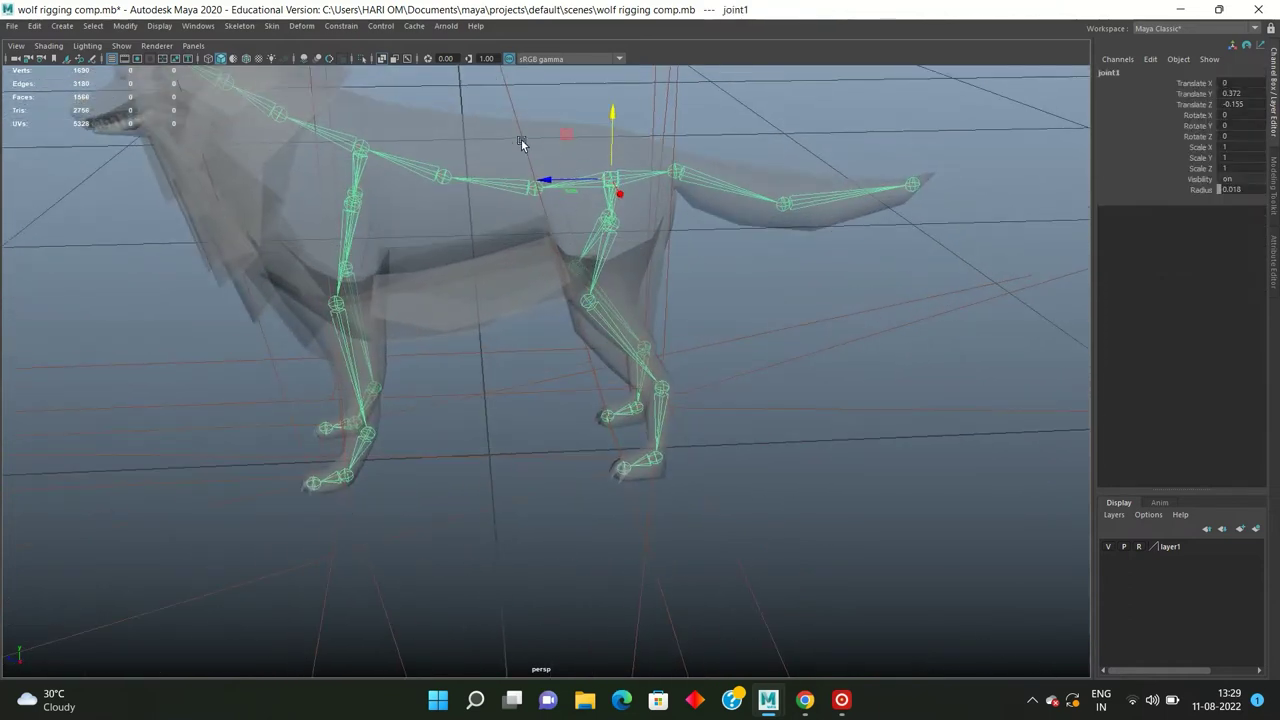
key(ctrl+z)
mouse_move(928, 291)
alt+mouse_down()
mouse_move(820, 338)
mouse_move(686, 349)
alt+mouse_up()
click(800, 302)
key(ctrl+s)
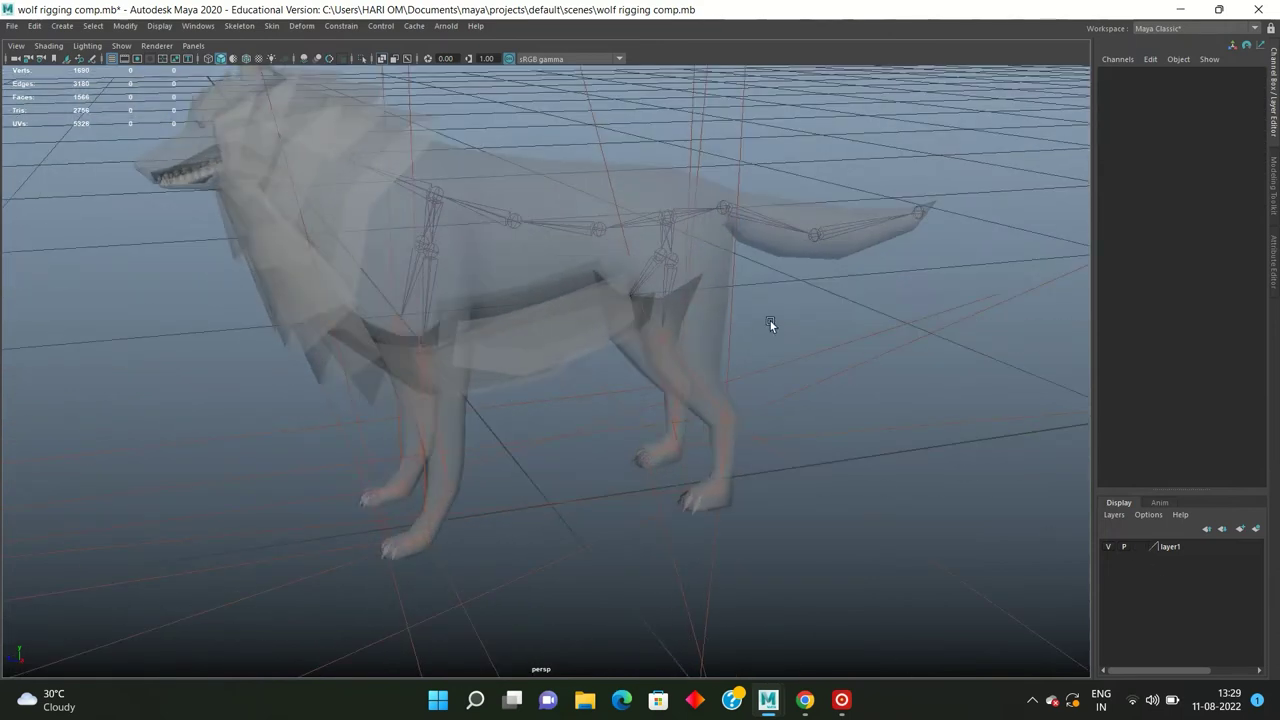
click(380, 60)
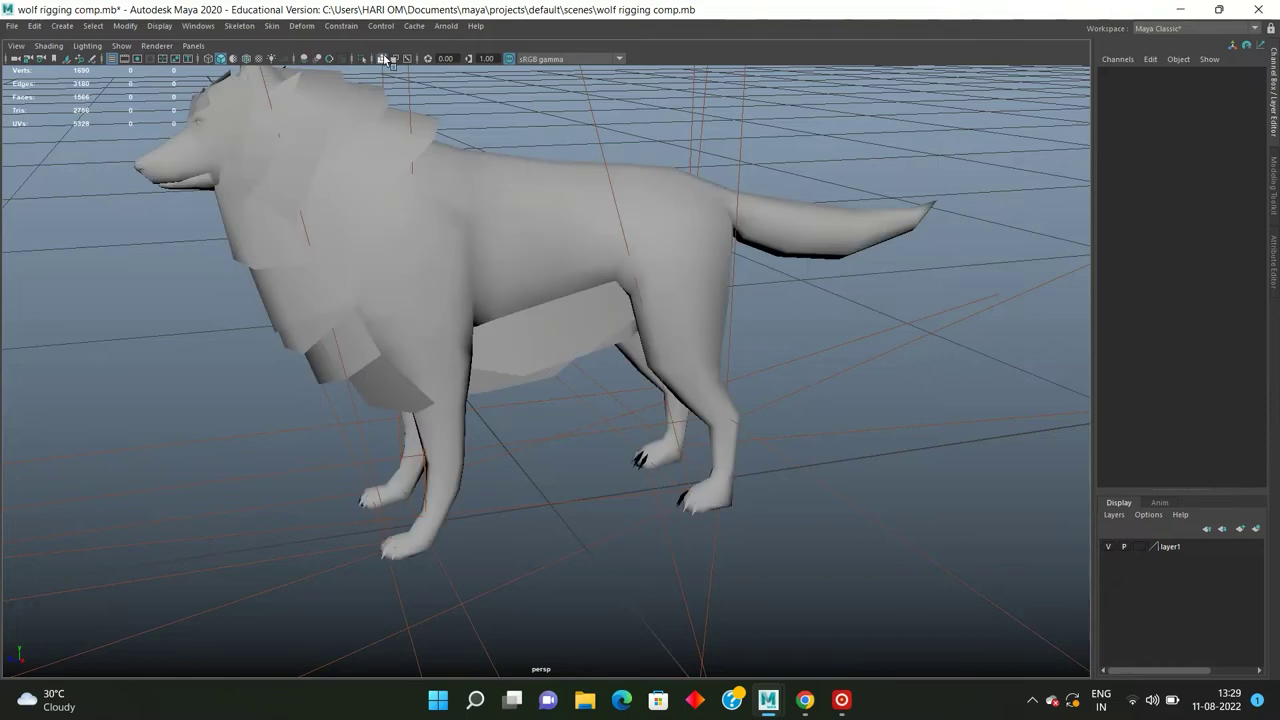
Step: Make the wolf mesh see-through and bind it to the skeleton's root joint
click(383, 59)
key(space)
key(space)
key(space)
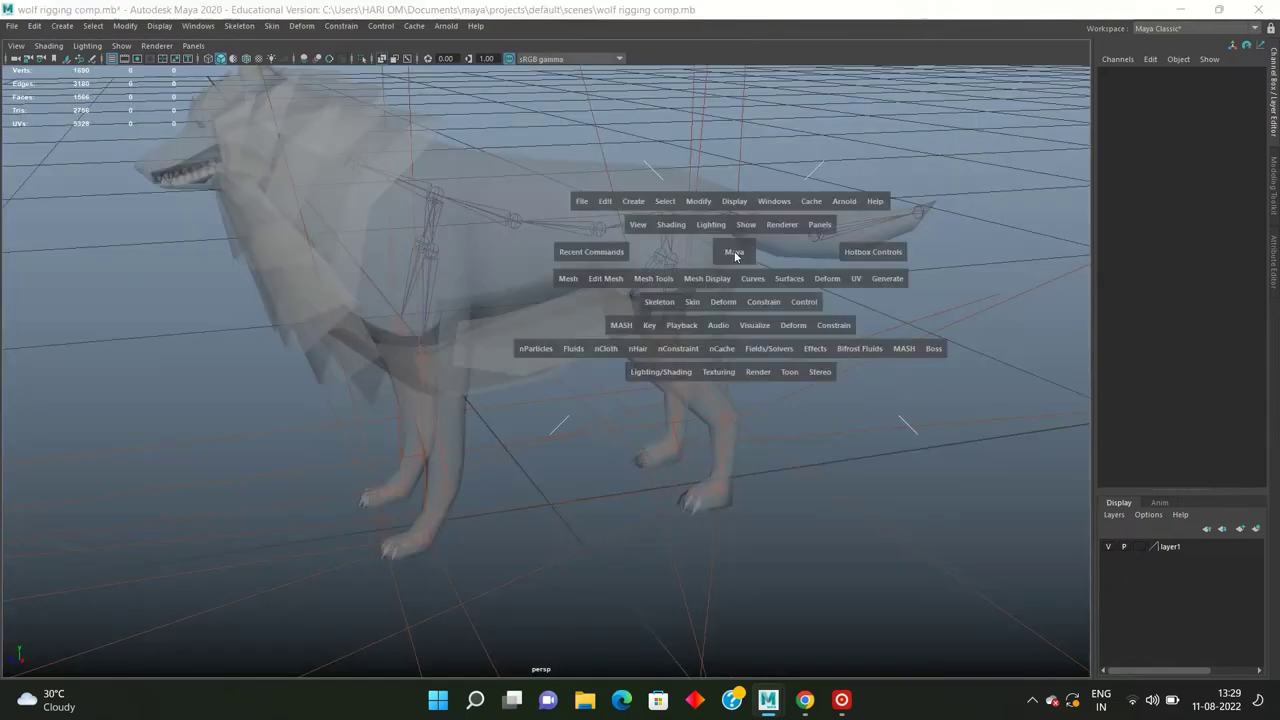
key(space)
key(space)
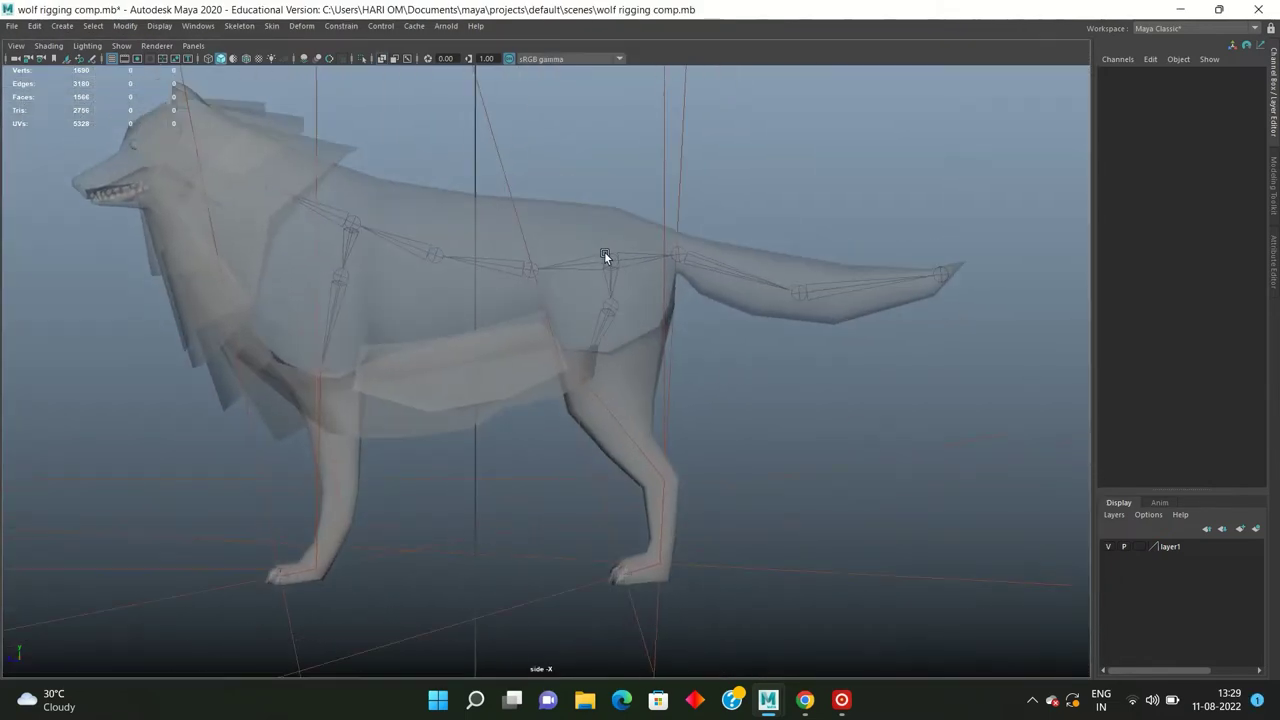
click(605, 254)
click(558, 232)
click(274, 28)
click(300, 58)
Step: Test the bind by selecting leg IK handles and dragging the left rear one
key(space)
key(space)
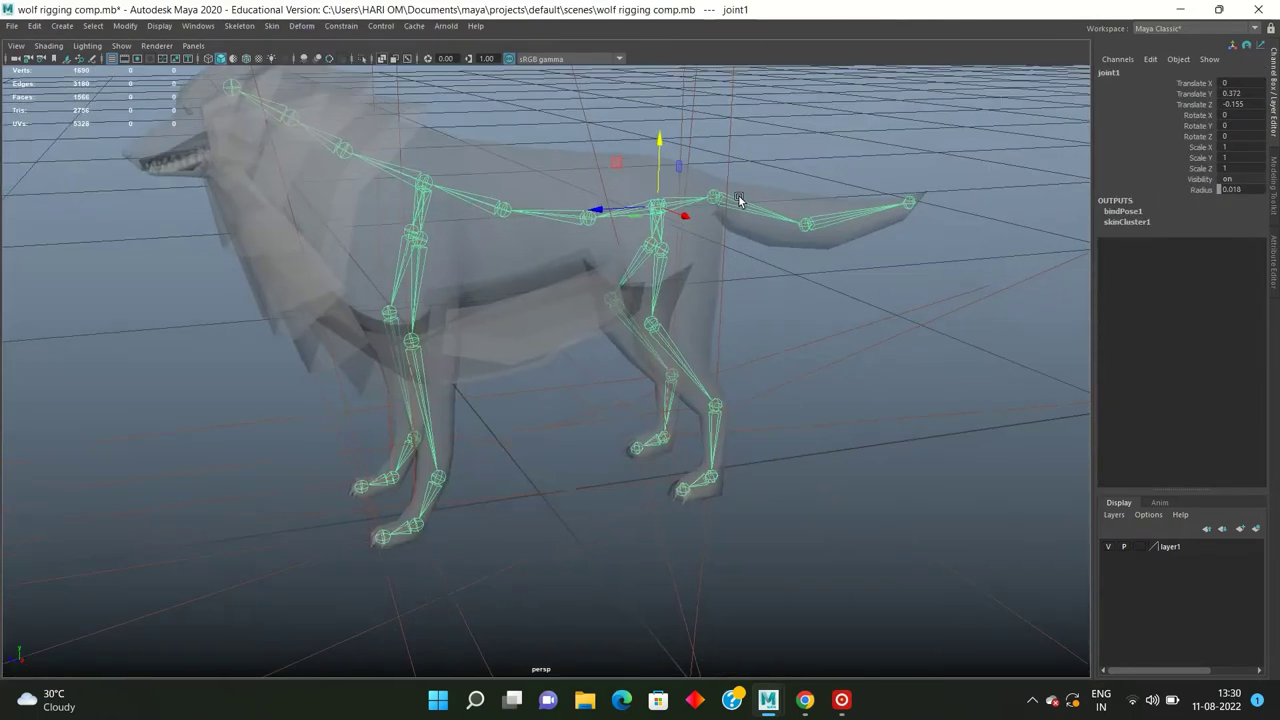
alt+drag(738, 200, 794, 206)
click(691, 240)
scroll(700, 328, up, 5)
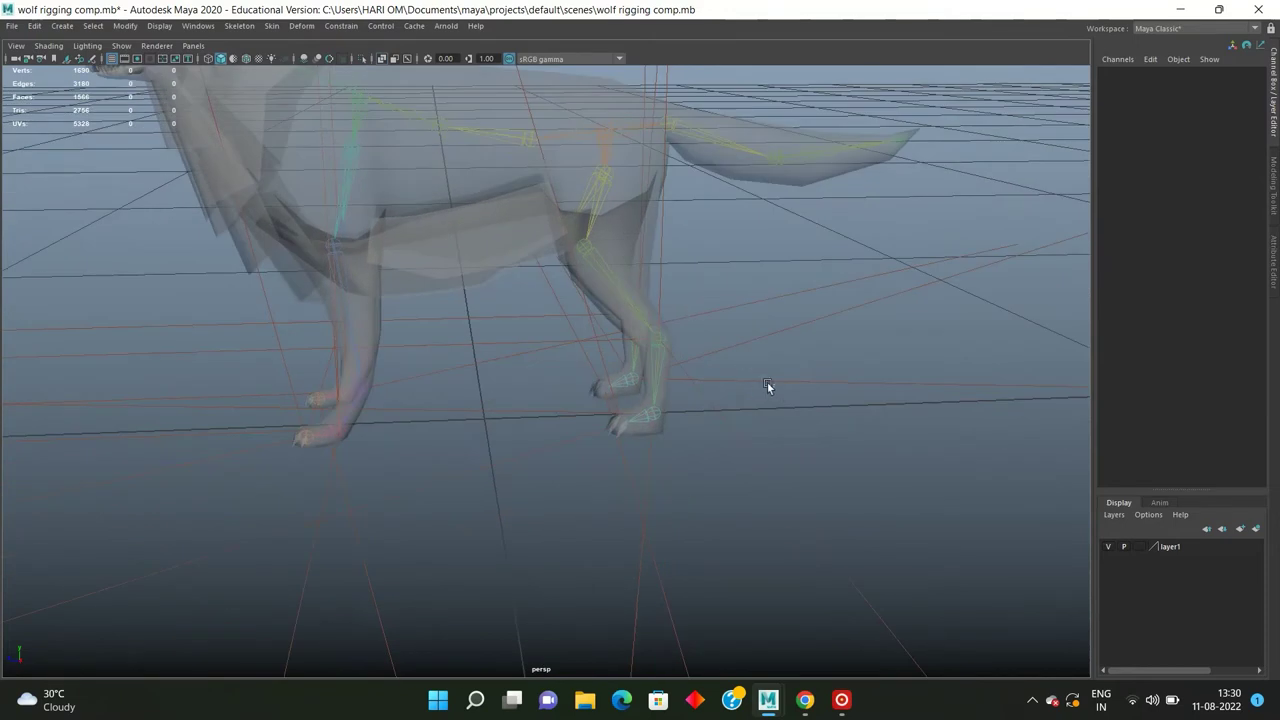
click(819, 381)
mouse_move(811, 382)
alt+mouse_down()
mouse_move(740, 357)
mouse_move(709, 311)
mouse_move(808, 355)
alt+mouse_up()
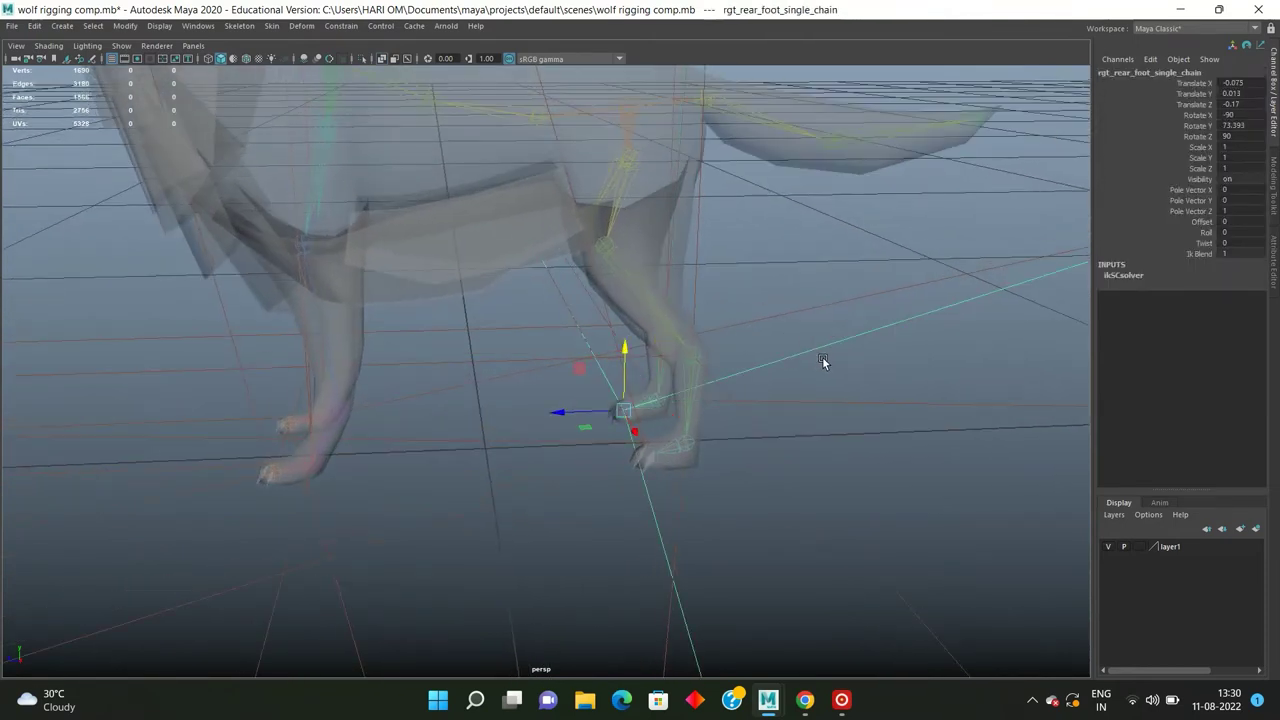
click(866, 369)
alt+drag(828, 311, 827, 240)
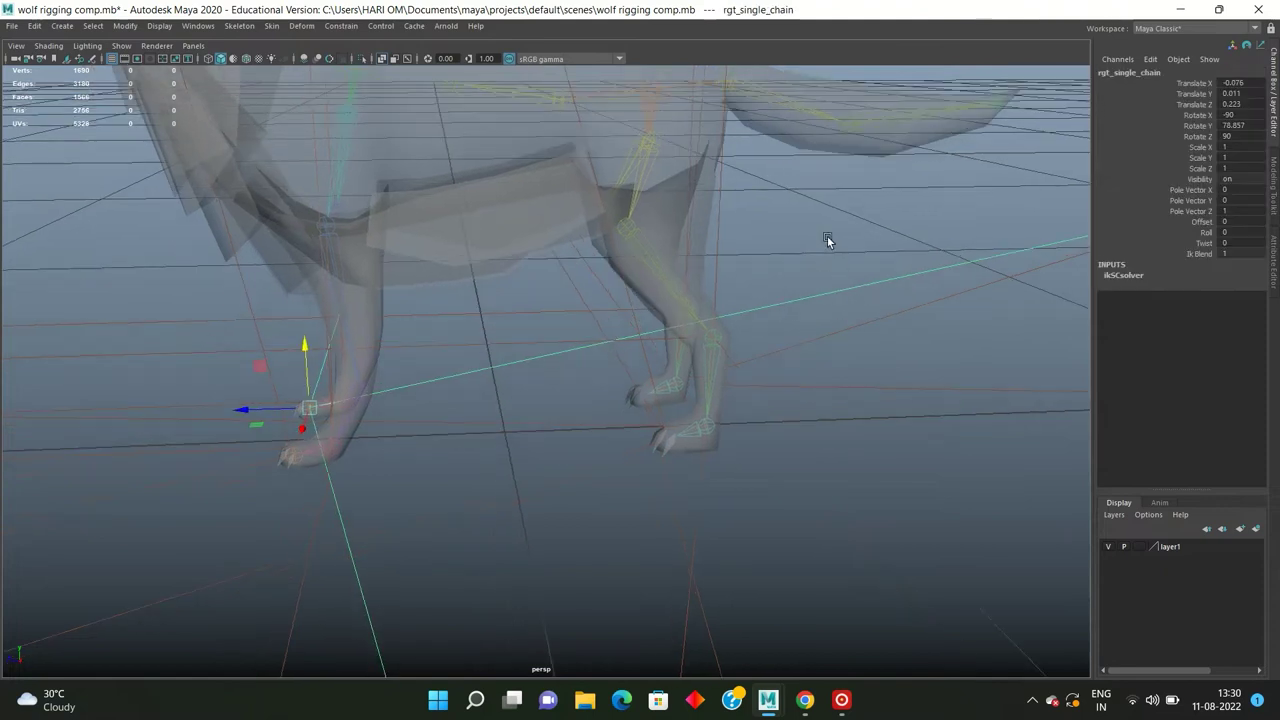
click(827, 240)
mouse_move(764, 298)
alt+mouse_down()
mouse_move(778, 303)
mouse_move(605, 367)
mouse_move(665, 322)
alt+mouse_up()
click(614, 364)
mouse_move(697, 267)
alt+mouse_down()
mouse_move(660, 290)
mouse_move(396, 109)
alt+mouse_up()
Step: Make the wolf mesh solid again and inspect the right rear leg's IK handle
key(space)
key(space)
click(381, 62)
mouse_move(784, 304)
alt+mouse_down()
mouse_move(631, 297)
mouse_move(631, 275)
mouse_move(663, 331)
mouse_move(309, 363)
mouse_move(419, 399)
mouse_move(558, 376)
mouse_move(244, 363)
mouse_move(553, 465)
mouse_move(660, 316)
mouse_move(661, 283)
mouse_move(803, 198)
mouse_move(694, 316)
mouse_move(706, 314)
alt+mouse_up()
click(347, 377)
click(794, 219)
key(space)
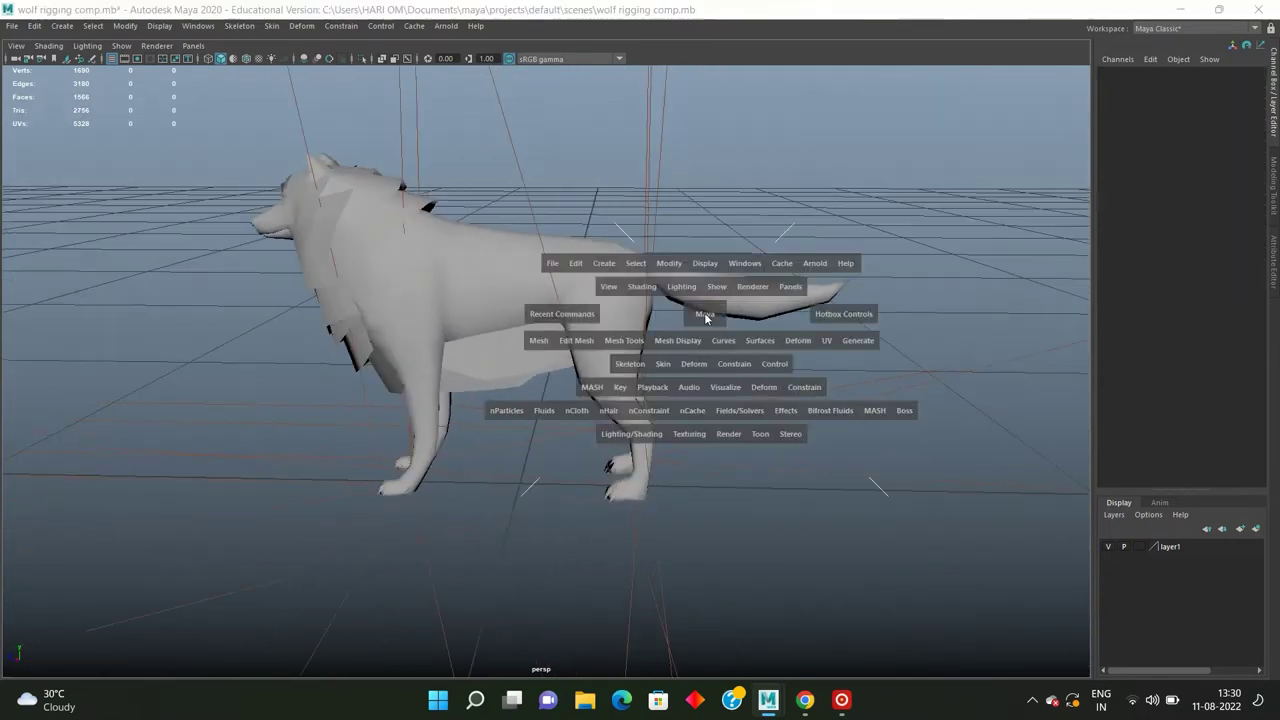
key(space)
key(space)
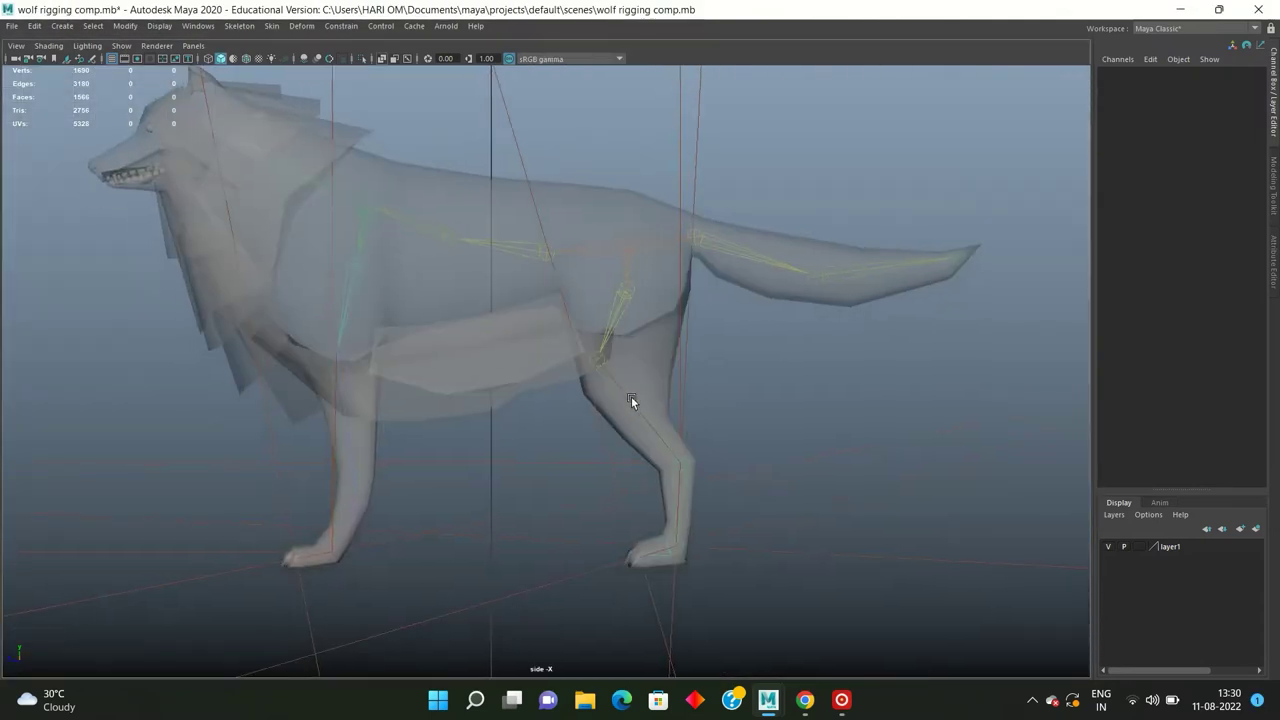
Step: In the side view, reselect the joints and mesh, then dismiss the Skin menu without binding
scroll(631, 396, up, 2)
click(434, 276)
click(633, 131)
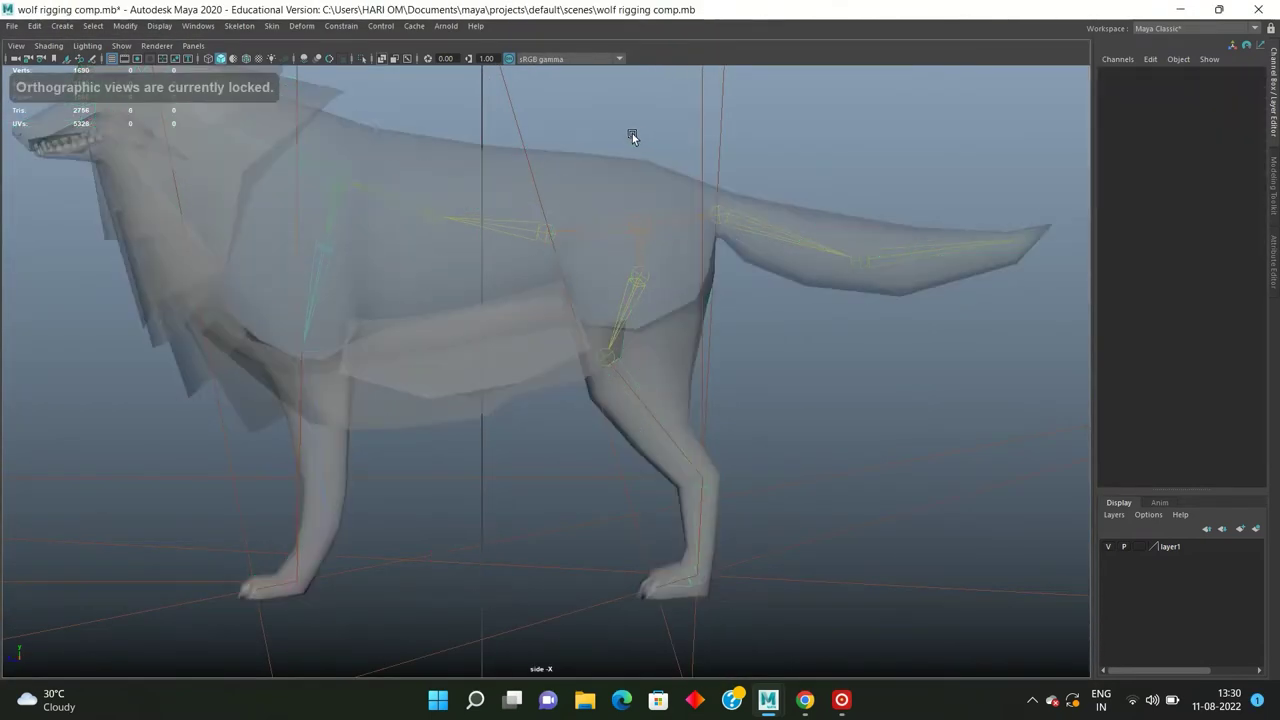
click(629, 221)
shift+click(523, 143)
click(271, 26)
click(306, 80)
click(671, 106)
Step: Marquee-select the whole rig in the side view, then clear the selection
scroll(670, 115, down, 5)
drag(848, 156, 495, 449)
scroll(708, 278, up, 5)
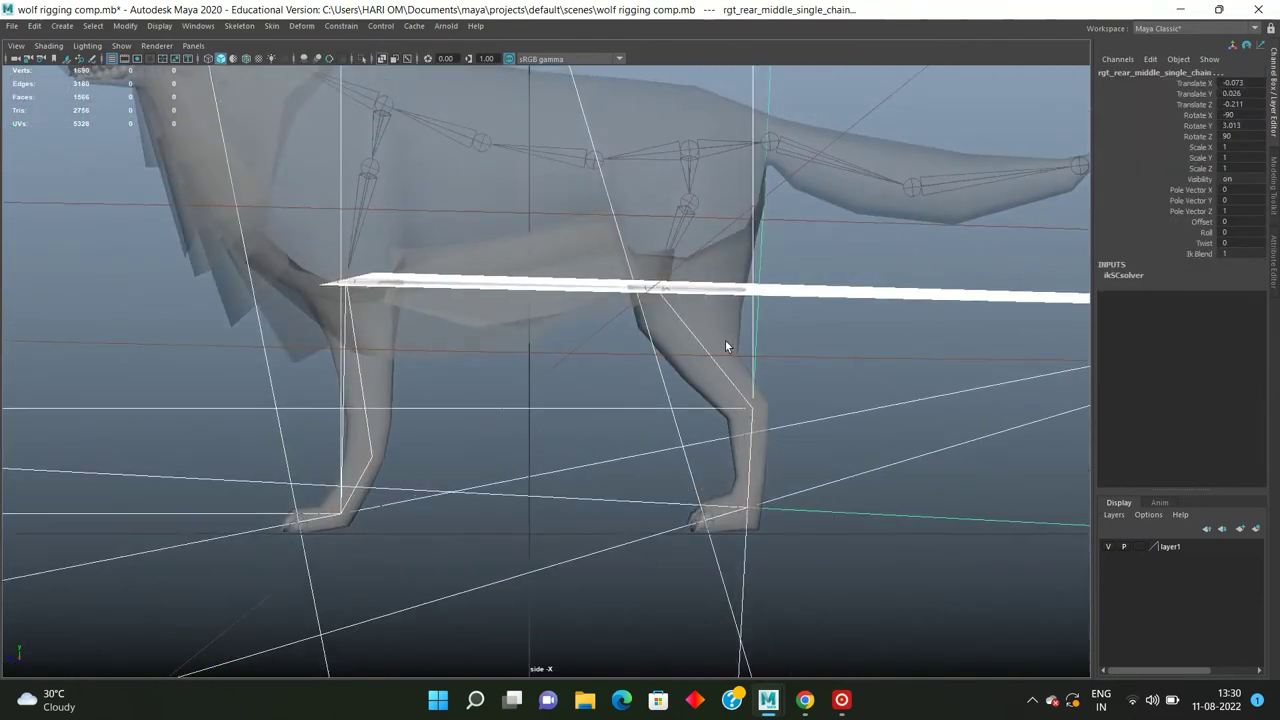
click(711, 281)
scroll(690, 325, down, 2)
scroll(676, 356, down, 4)
scroll(650, 354, up, 2)
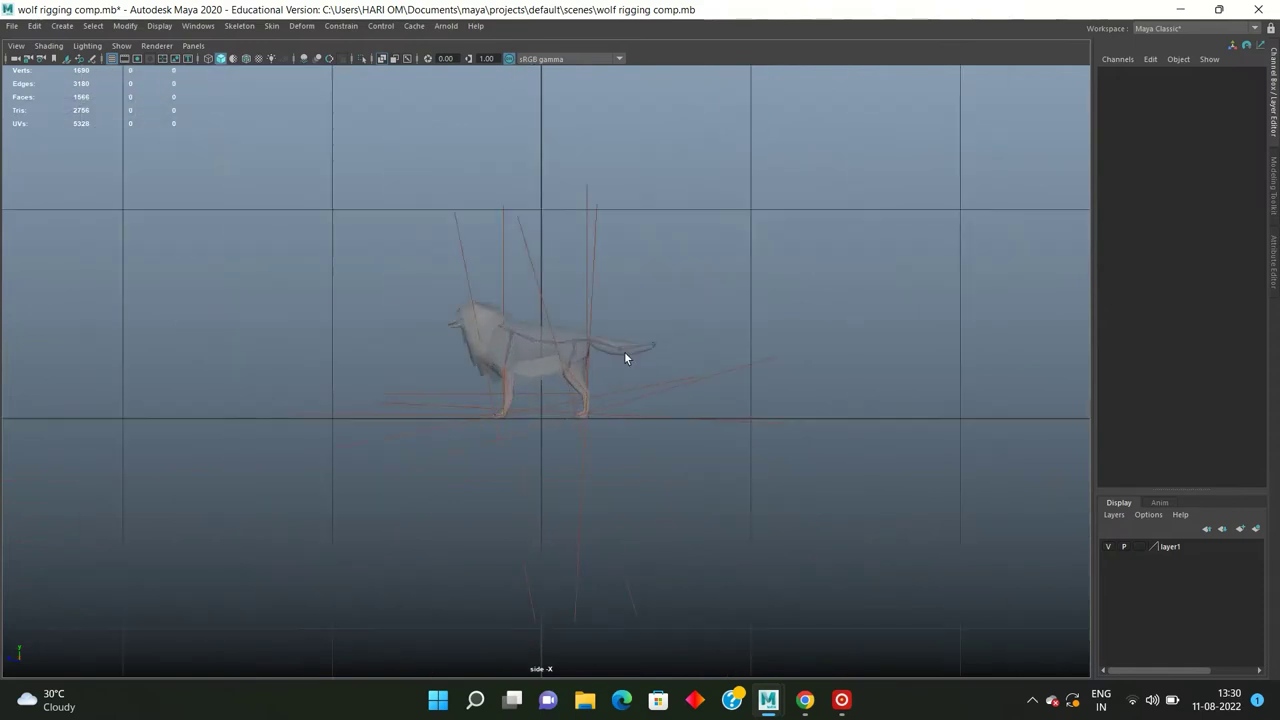
scroll(625, 352, up, 3)
scroll(624, 350, up, 3)
scroll(651, 337, up, 1)
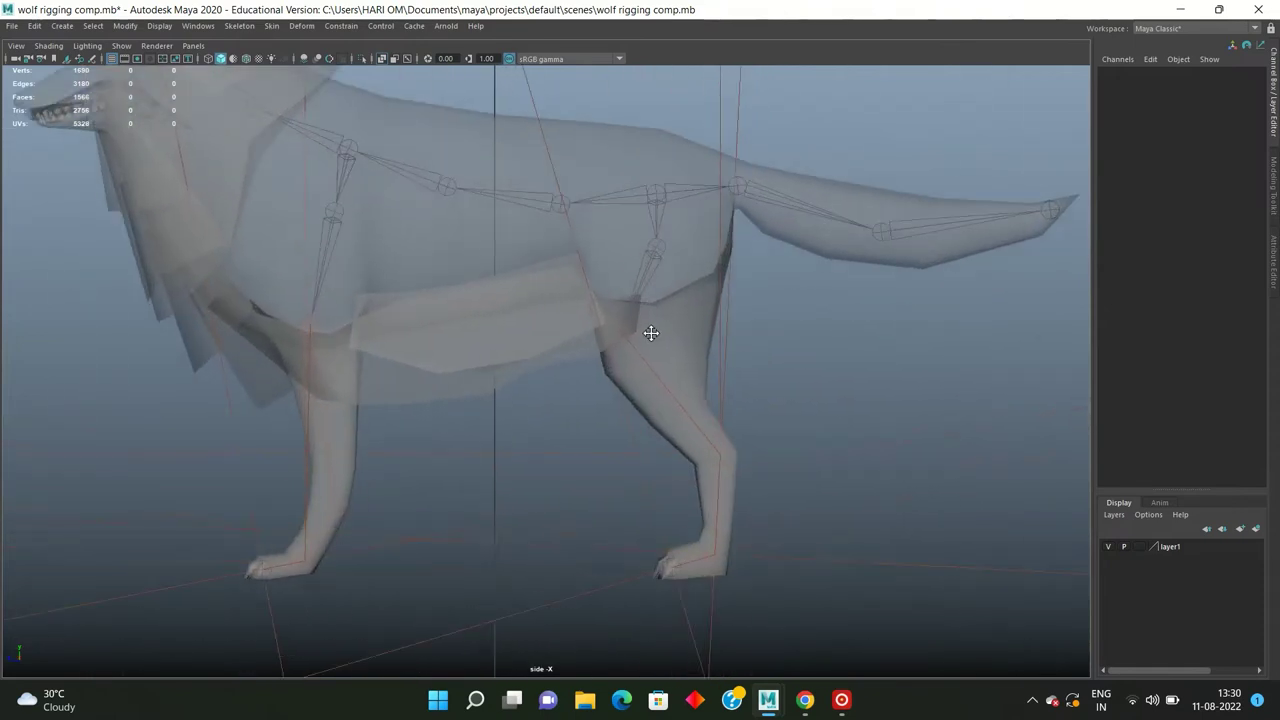
scroll(651, 331, up, 1)
Step: Reframe the side view, orbit the perspective to a three-quarter angle, and restore the full interface
mouse_move(641, 326)
alt+middle_down()
mouse_move(623, 337)
mouse_move(656, 343)
mouse_move(646, 337)
alt+middle_up()
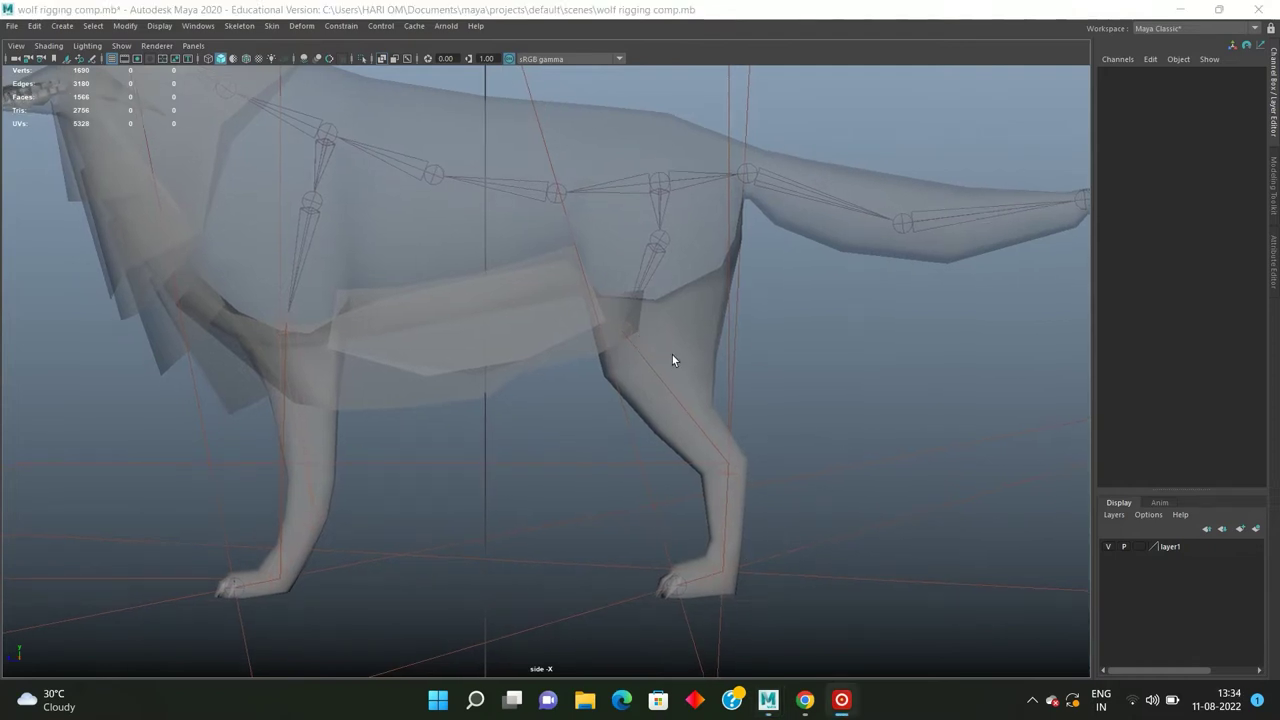
scroll(620, 362, down, 10)
alt+drag(570, 370, 576, 373)
scroll(576, 373, up, 2)
scroll(576, 373, up, 3)
key(space)
key(space)
alt+drag(783, 279, 744, 331)
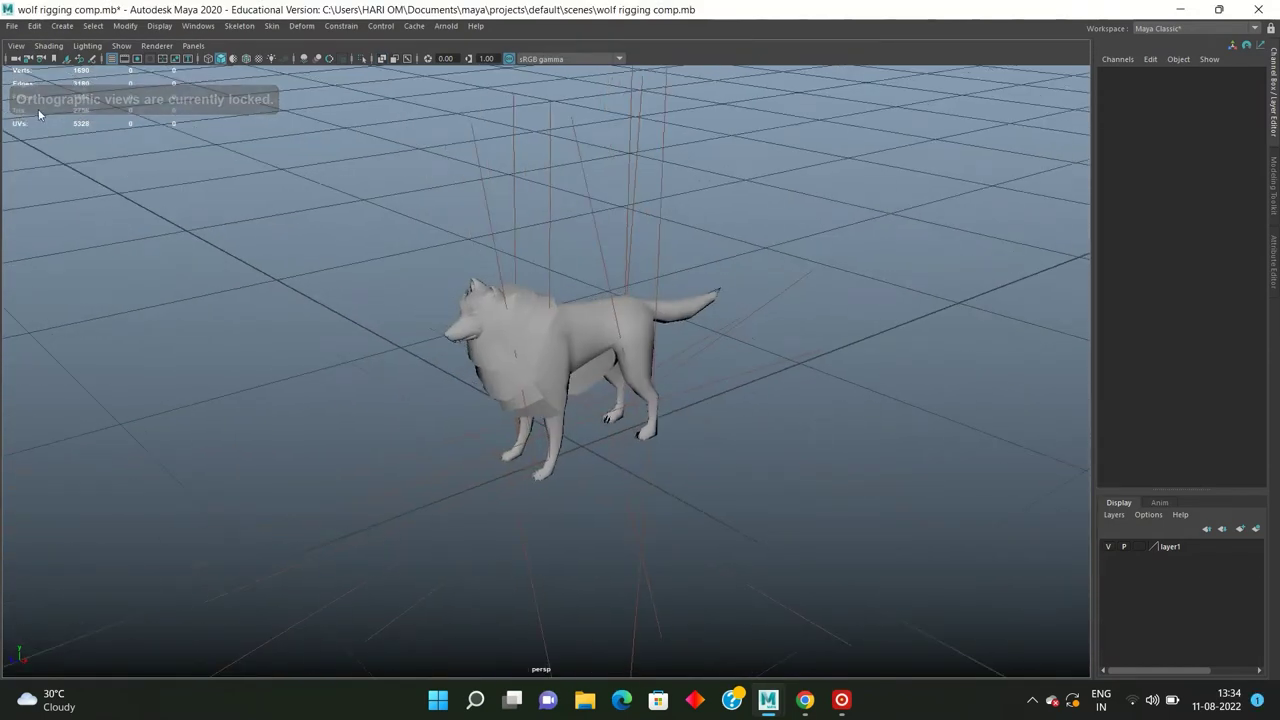
key(ctrl+space)
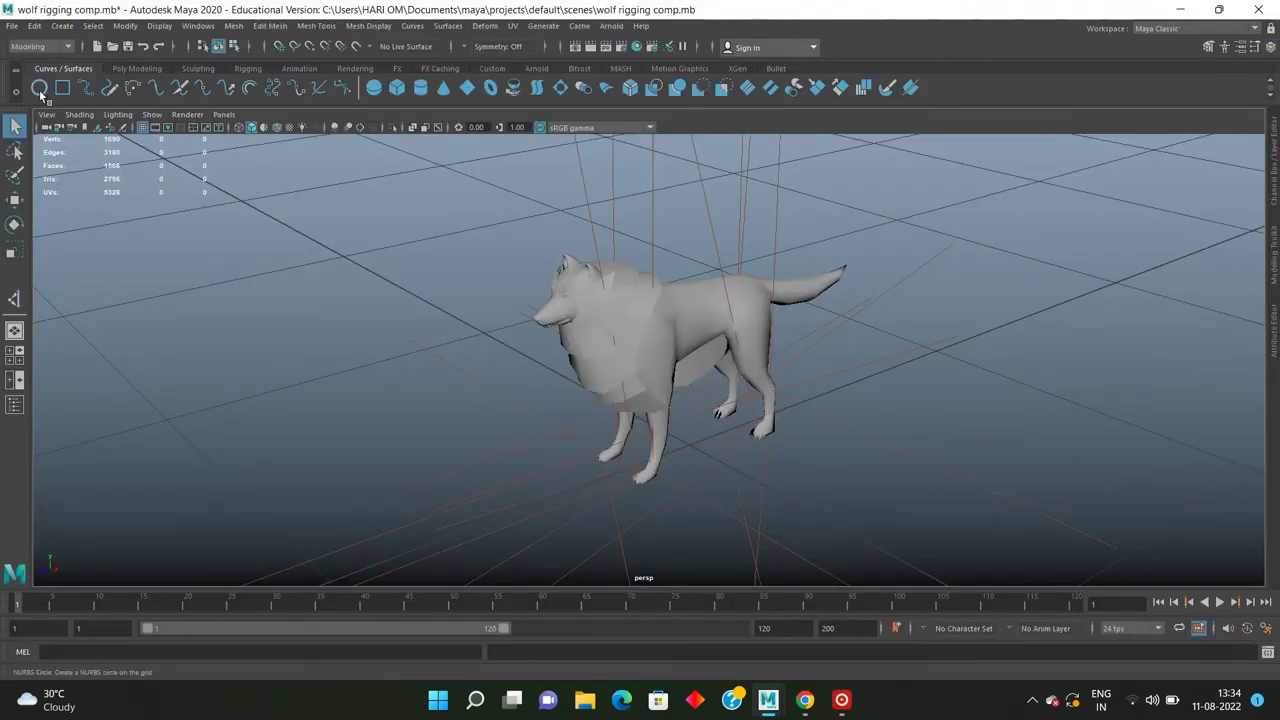
Step: Create a NURBS circle, shrink it to about a third, and move it right of the wolf
click(40, 92)
scroll(529, 286, down, 3)
mouse_move(574, 303)
alt+mouse_down()
mouse_move(517, 257)
mouse_move(577, 276)
alt+mouse_up()
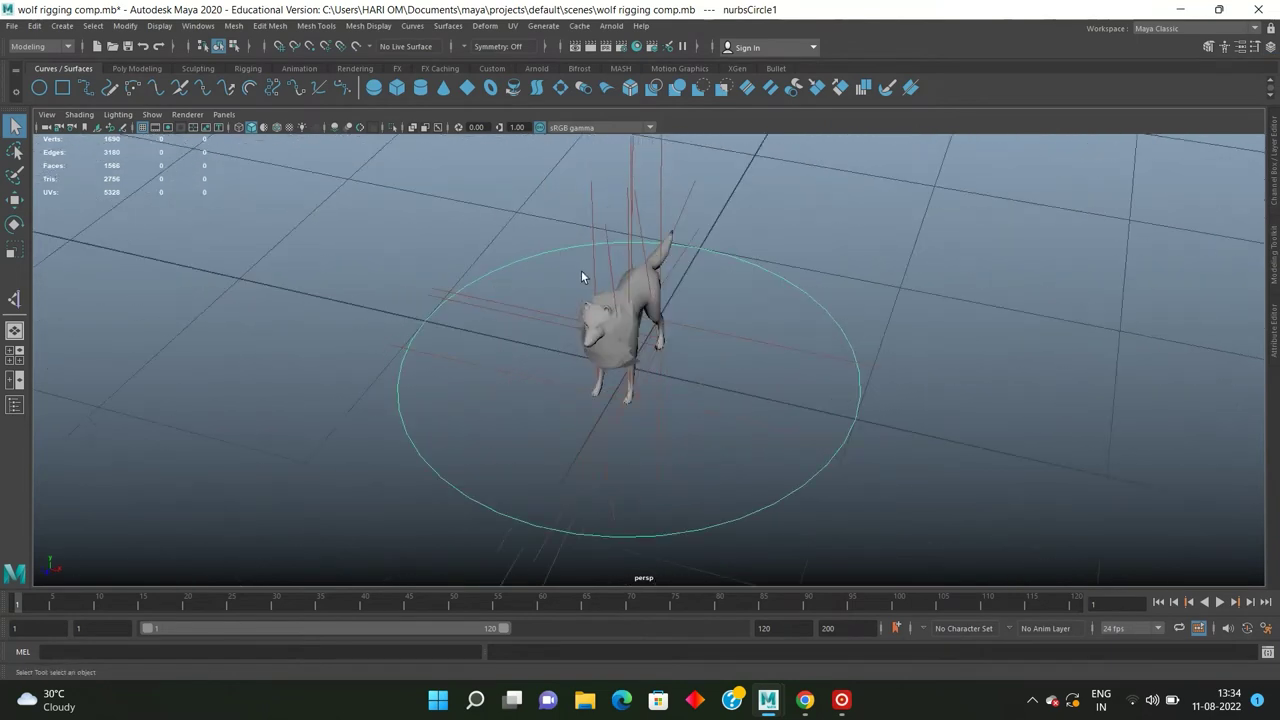
key(r)
drag(627, 372, 382, 337)
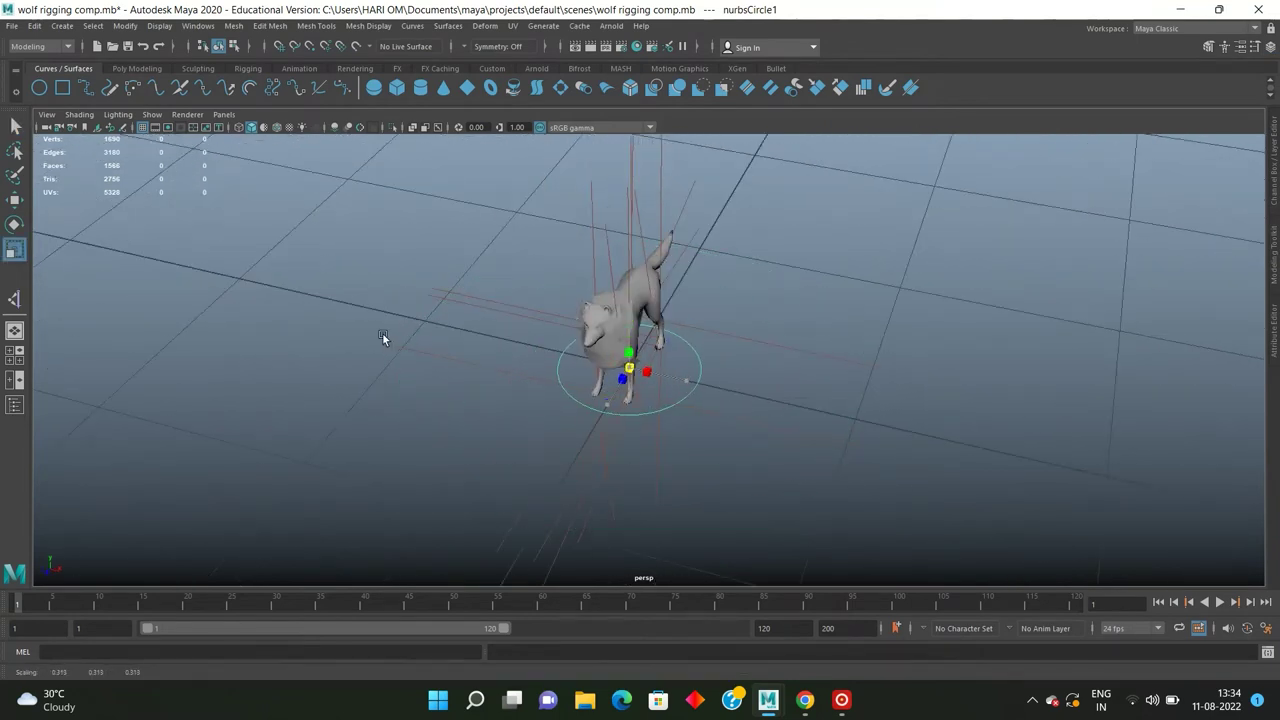
key(w)
mouse_move(686, 380)
mouse_down()
mouse_move(903, 428)
mouse_move(668, 274)
mouse_move(600, 306)
mouse_move(652, 390)
mouse_move(760, 400)
mouse_move(690, 375)
mouse_move(643, 392)
mouse_up()
click(680, 369)
Step: Pinch the circle's side inward by scaling a control vertex with soft selection
alt+drag(801, 436, 806, 351)
click(806, 351)
mouse_move(803, 349)
right_down()
mouse_move(709, 333)
mouse_move(680, 369)
right_up()
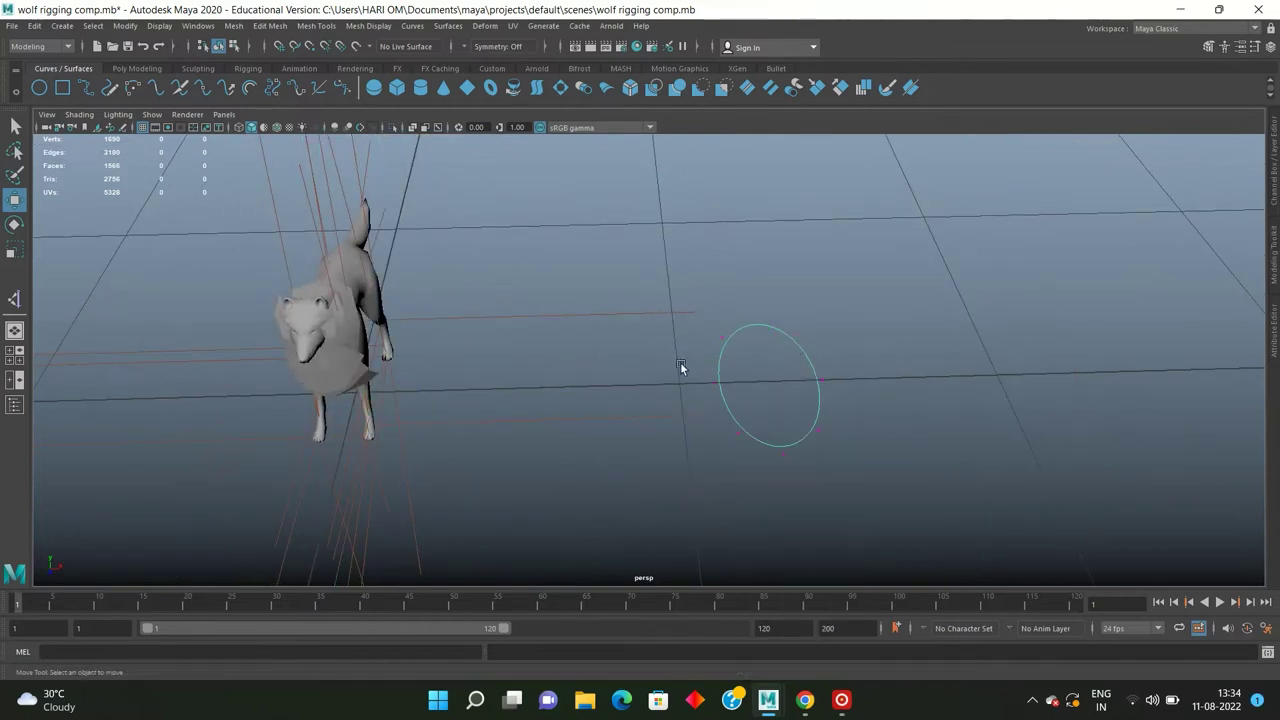
mouse_move(810, 392)
mouse_down()
mouse_move(846, 388)
mouse_move(810, 383)
mouse_up()
key(r)
key(b)
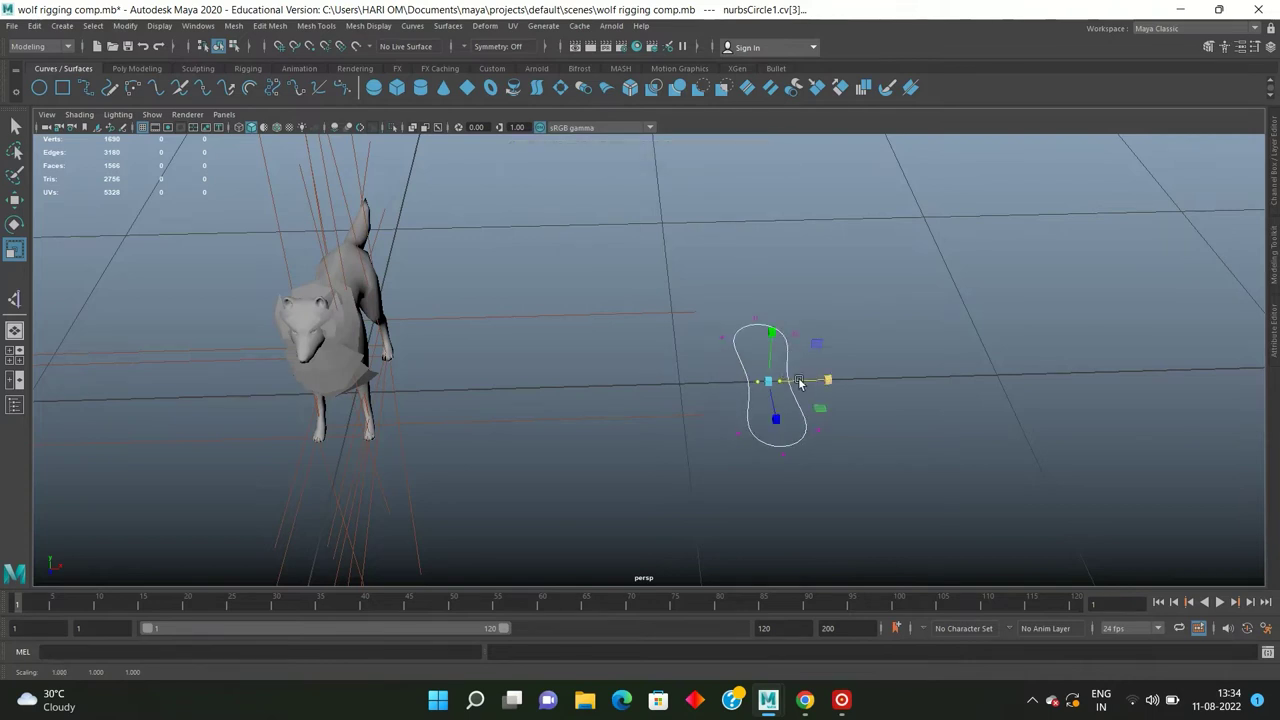
alt+drag(790, 380, 797, 380)
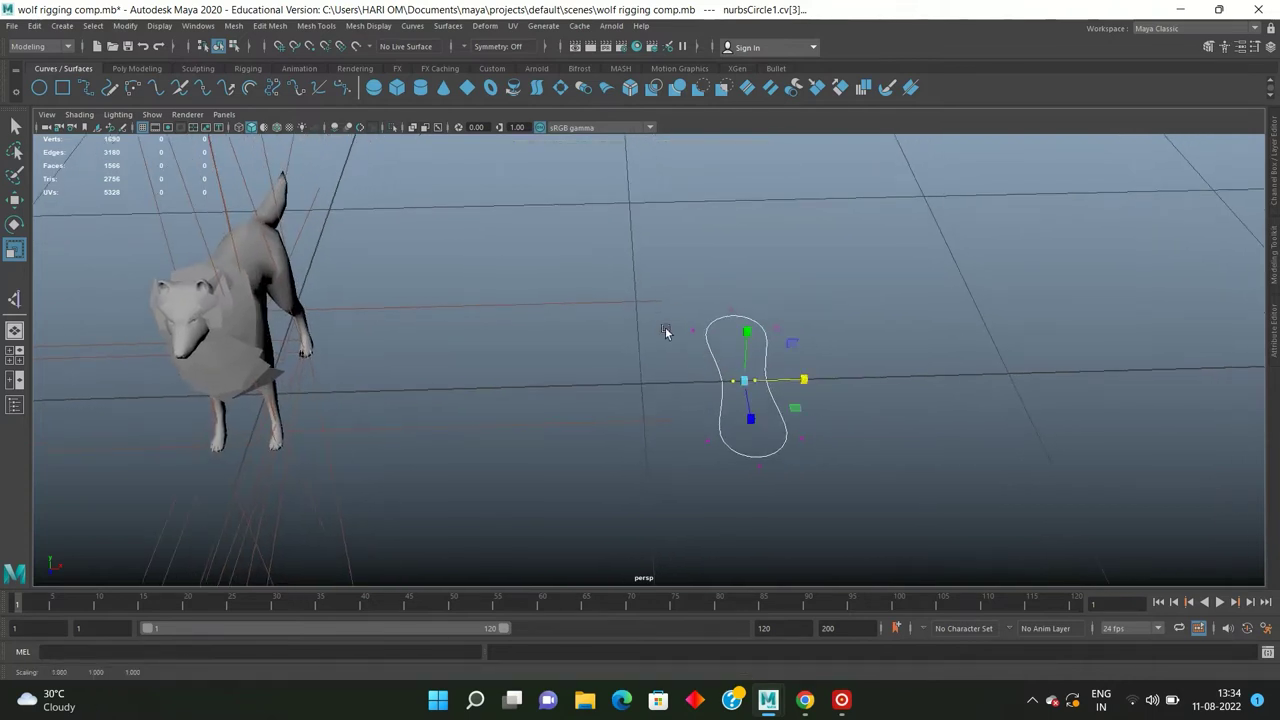
key(F8)
click(800, 325)
click(768, 345)
Step: In the top wireframe view, move the circle left onto the wolf
key(space)
key(space)
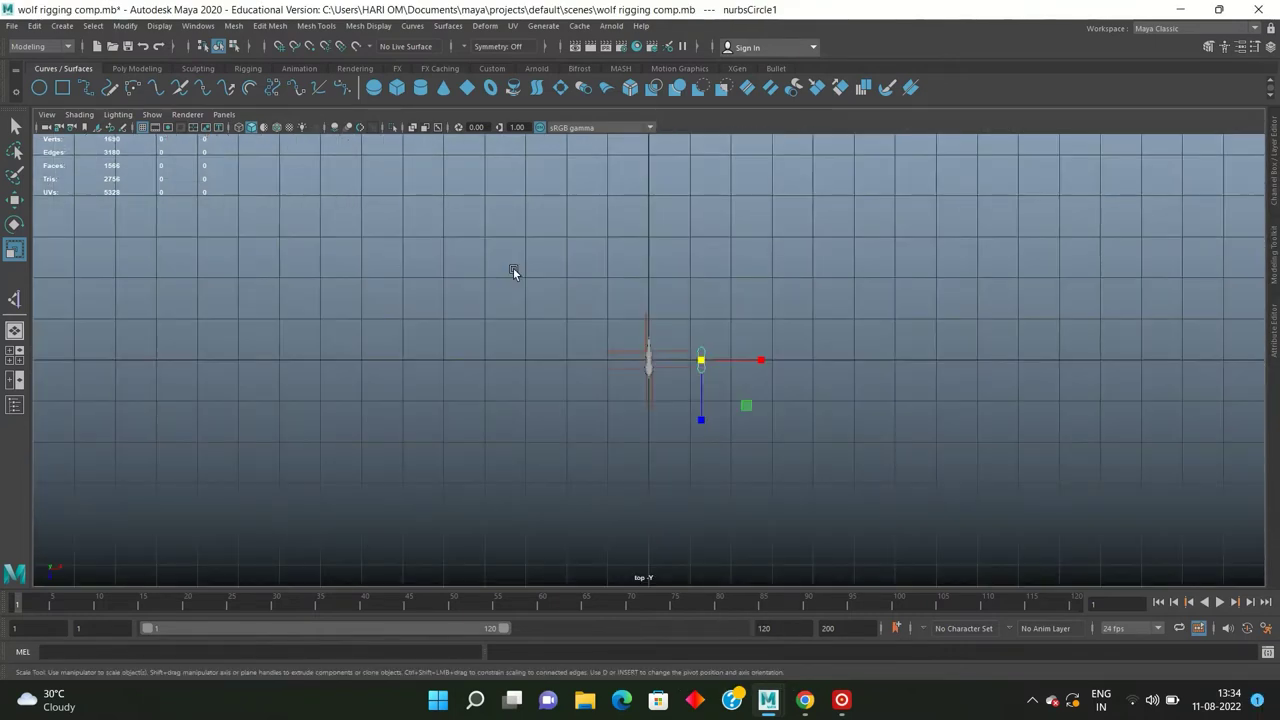
key(f)
key(w)
scroll(670, 335, down, 5)
scroll(671, 335, up, 3)
scroll(640, 345, up, 3)
alt+middle_drag(604, 360, 794, 330)
key(4)
scroll(673, 347, up, 2)
scroll(694, 340, up, 1)
mouse_move(929, 314)
mouse_down()
mouse_move(635, 378)
mouse_move(609, 435)
mouse_up()
scroll(629, 400, up, 5)
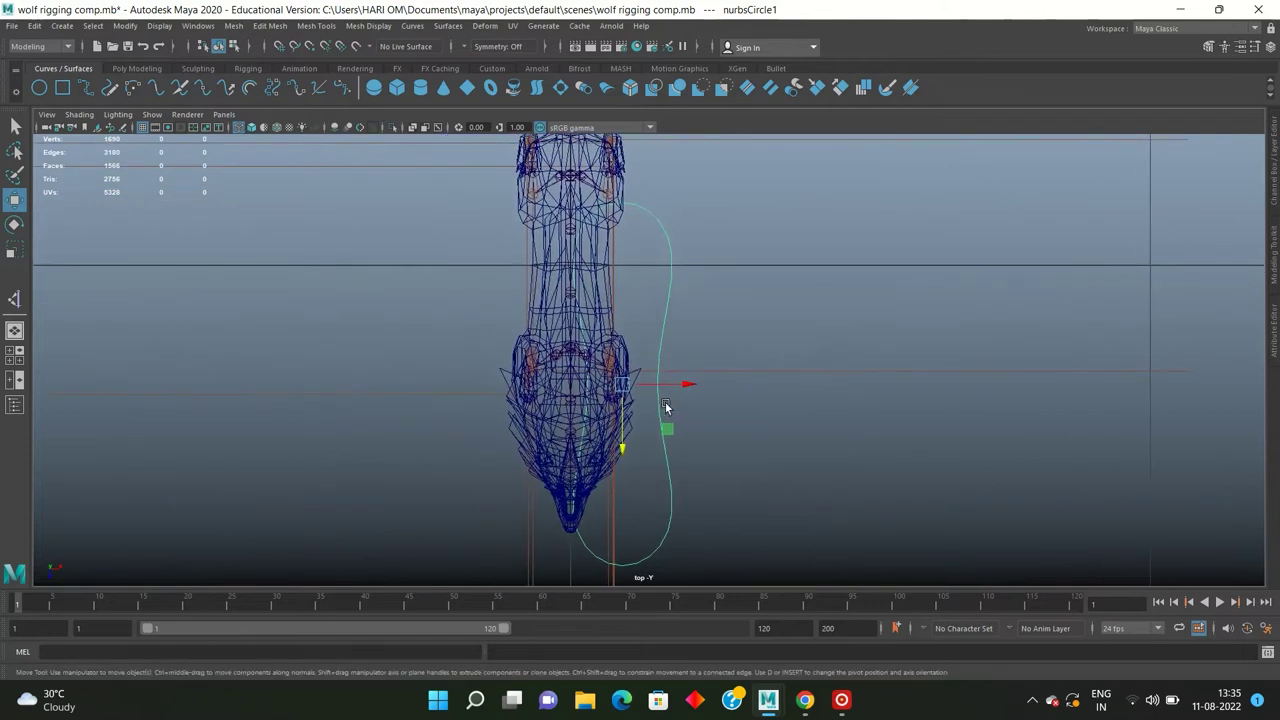
Step: Slide the circle along X beside the wolf and frame it at the front paw
scroll(667, 407, up, 2)
drag(690, 385, 559, 369)
key(r)
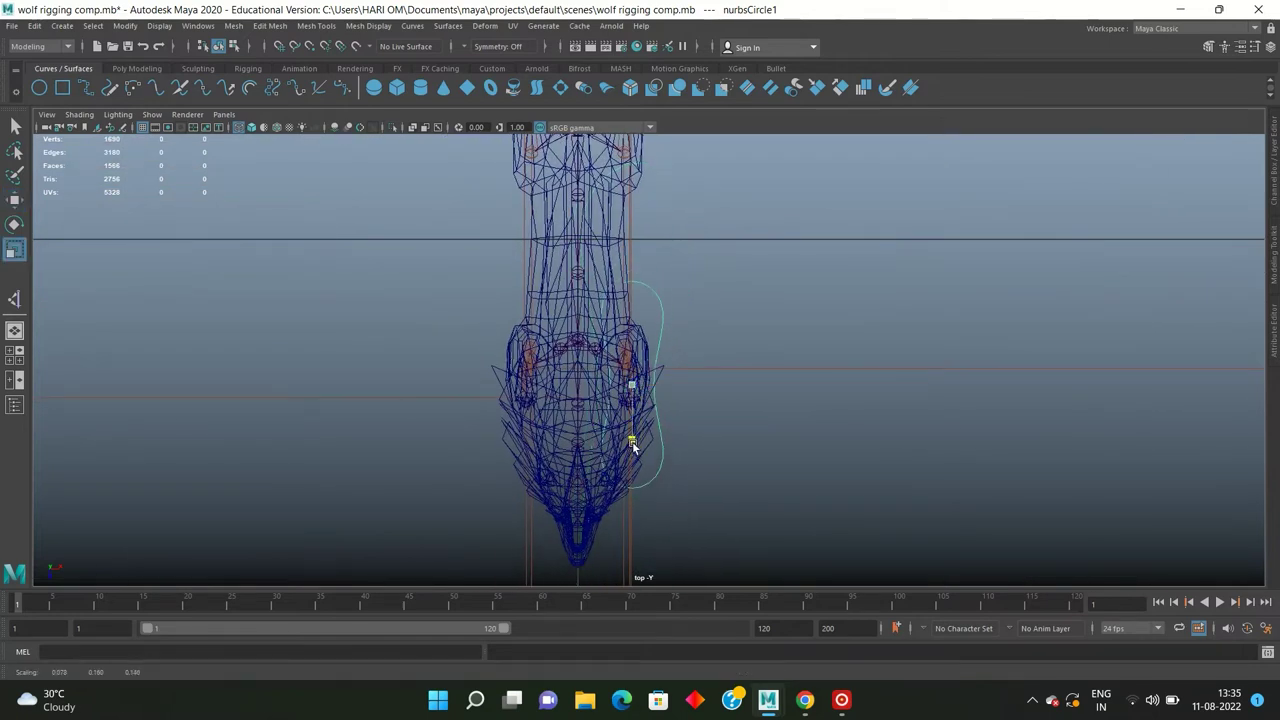
key(w)
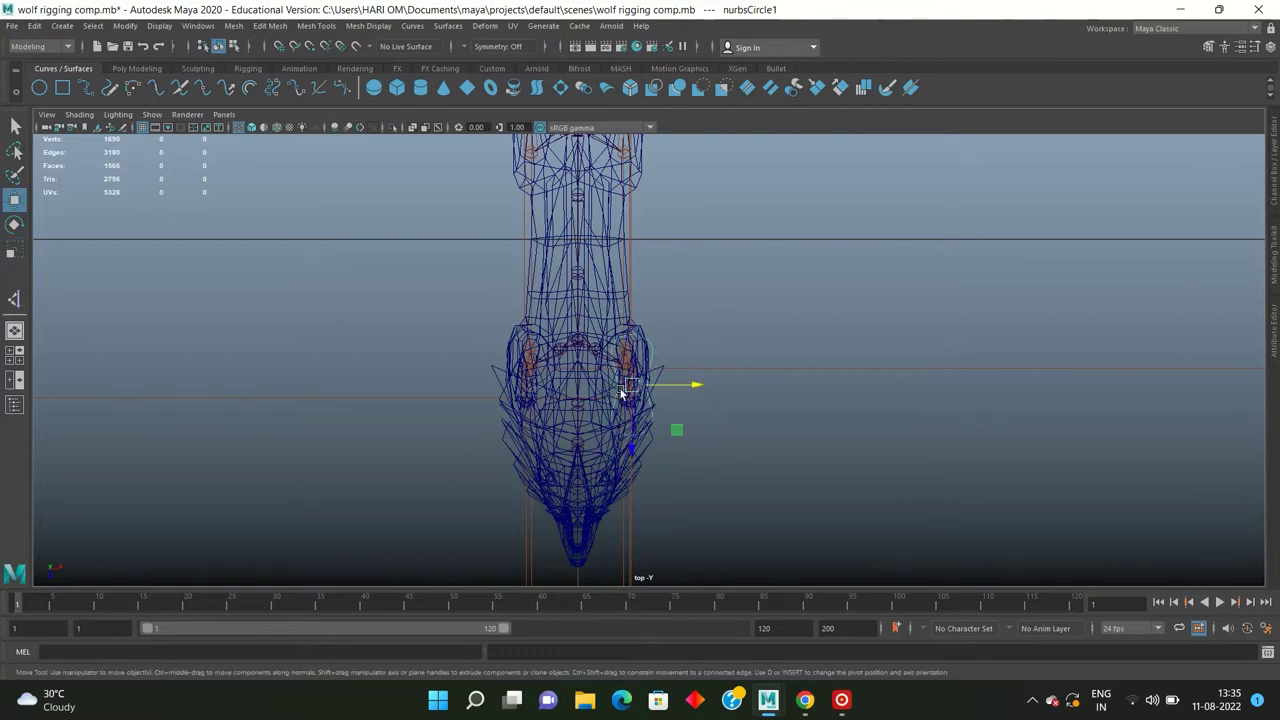
key(space)
key(space)
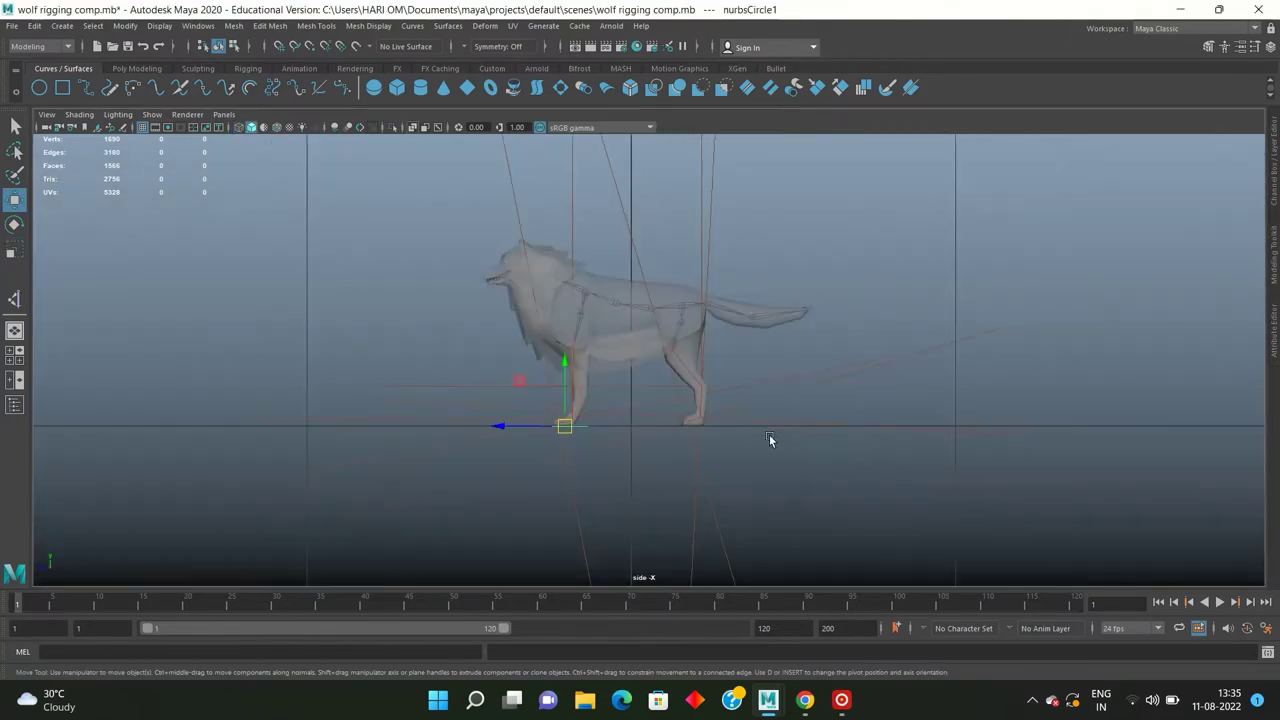
scroll(620, 368, up, 2)
scroll(620, 368, up, 3)
key(f)
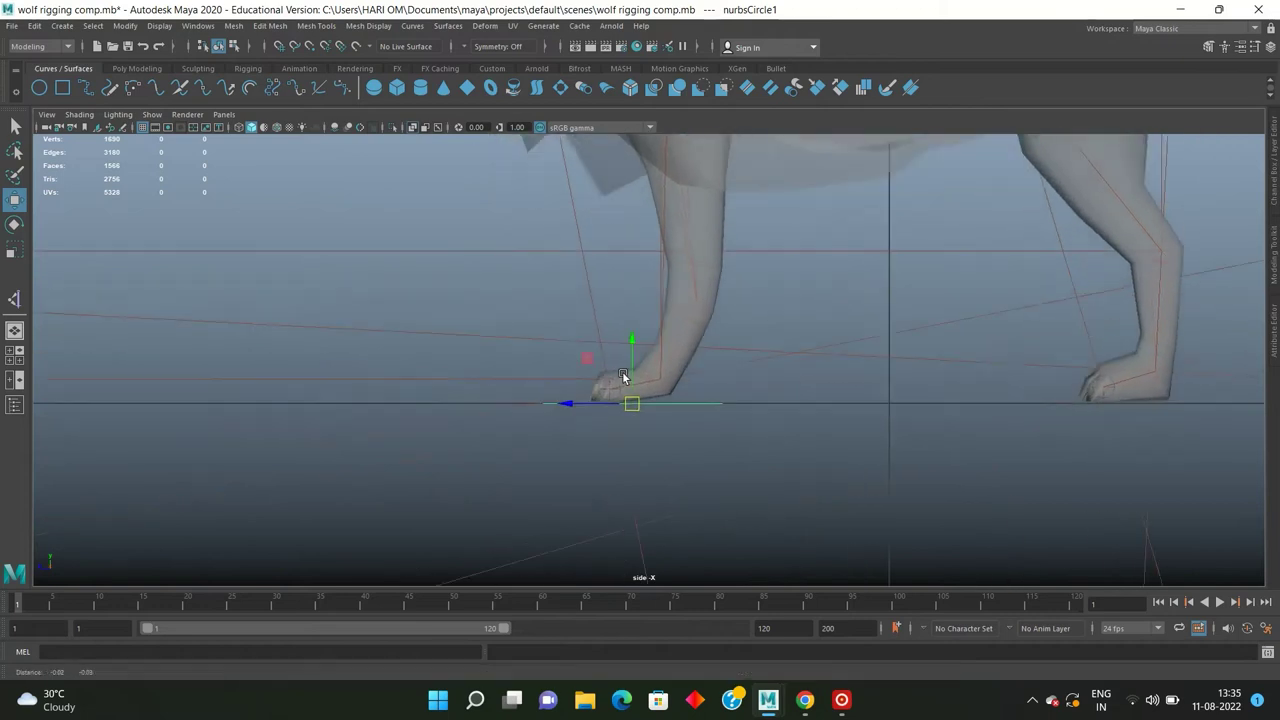
key(space)
key(space)
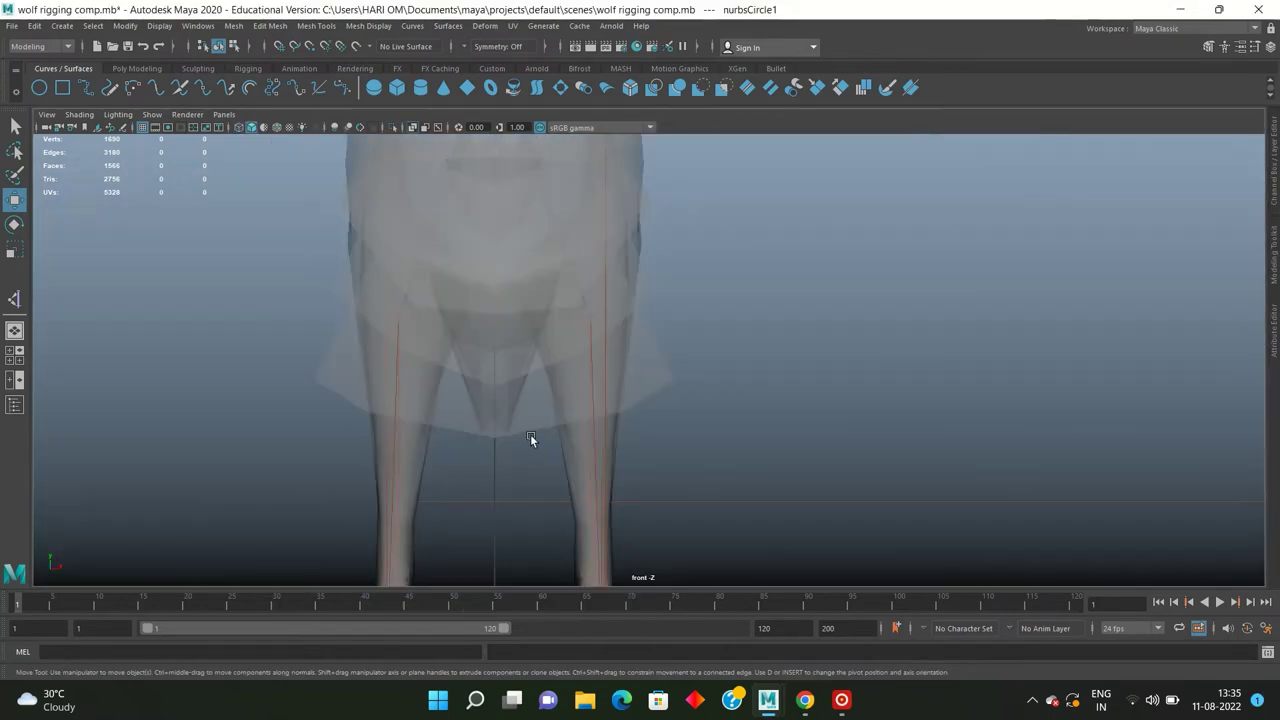
scroll(540, 400, down, 2)
key(space)
key(space)
mouse_move(818, 280)
alt+mouse_down()
mouse_move(596, 306)
mouse_move(652, 323)
alt+mouse_up()
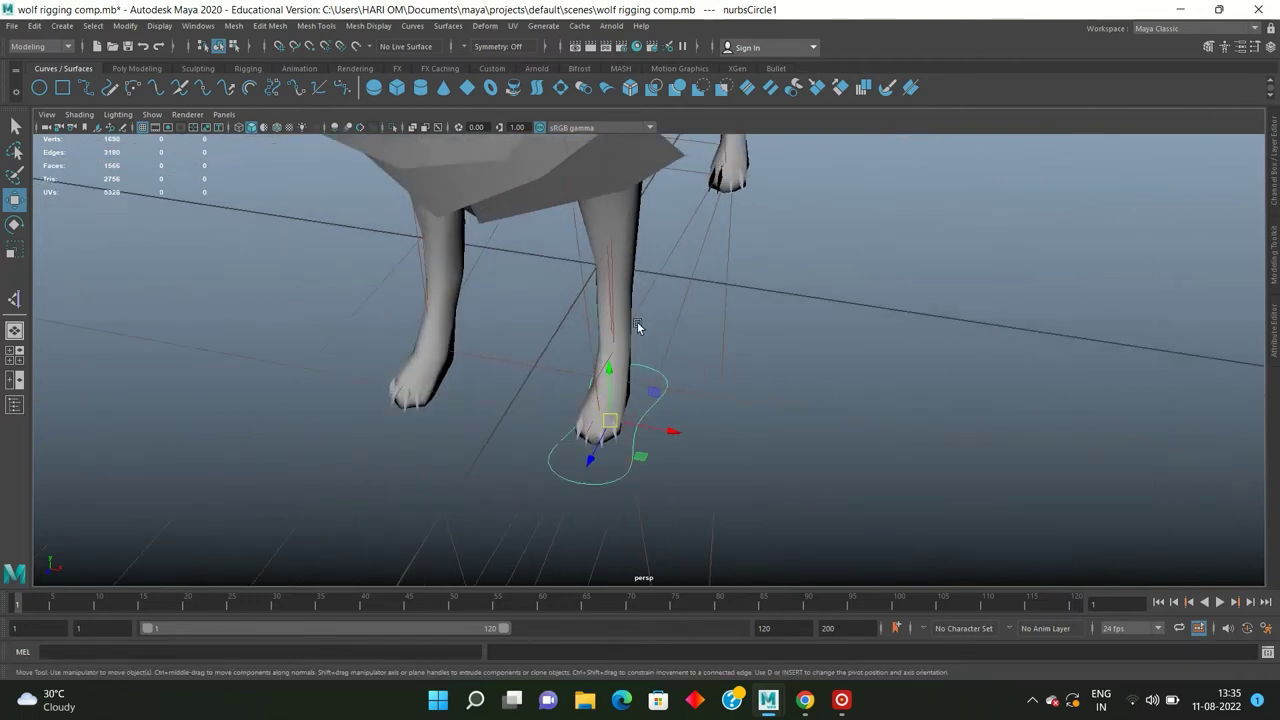
scroll(652, 323, up, 3)
Step: Stretch the circle wider around the front paw and check it from above
key(r)
drag(785, 441, 789, 447)
key(w)
click(840, 345)
alt+drag(826, 363, 735, 360)
click(479, 318)
alt+drag(491, 314, 509, 336)
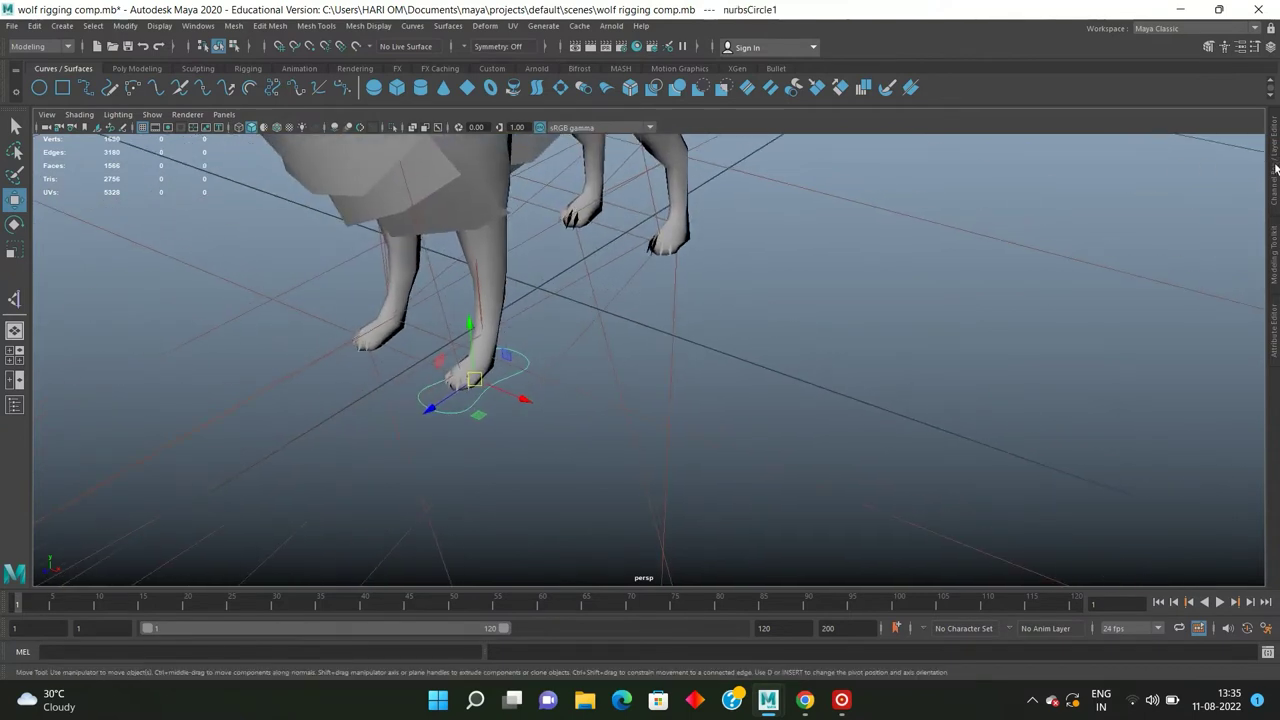
Step: Show the circle's attributes in the Channel Box and begin renaming it
click(1277, 168)
key(ctrl+space)
alt+drag(698, 314, 740, 310)
click(1275, 125)
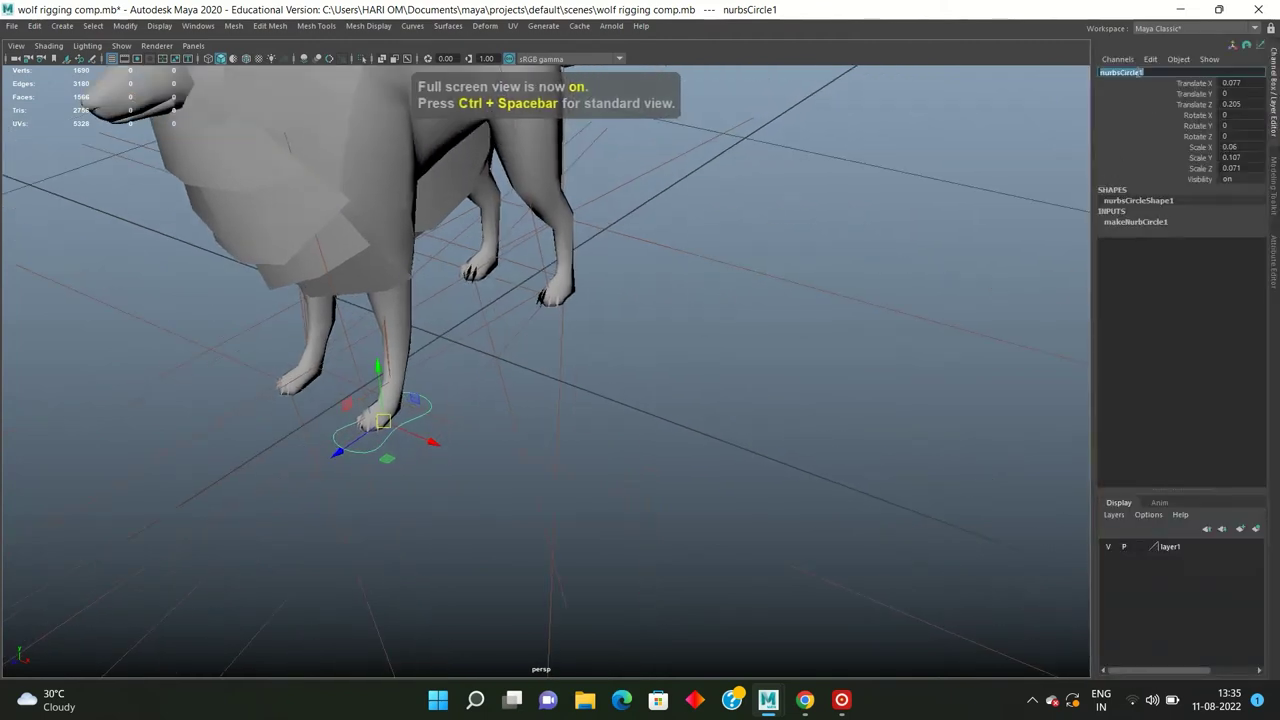
Step: Name the circle left_leg_ctrl and freeze its transforms to zero
text(left leg ctrl)
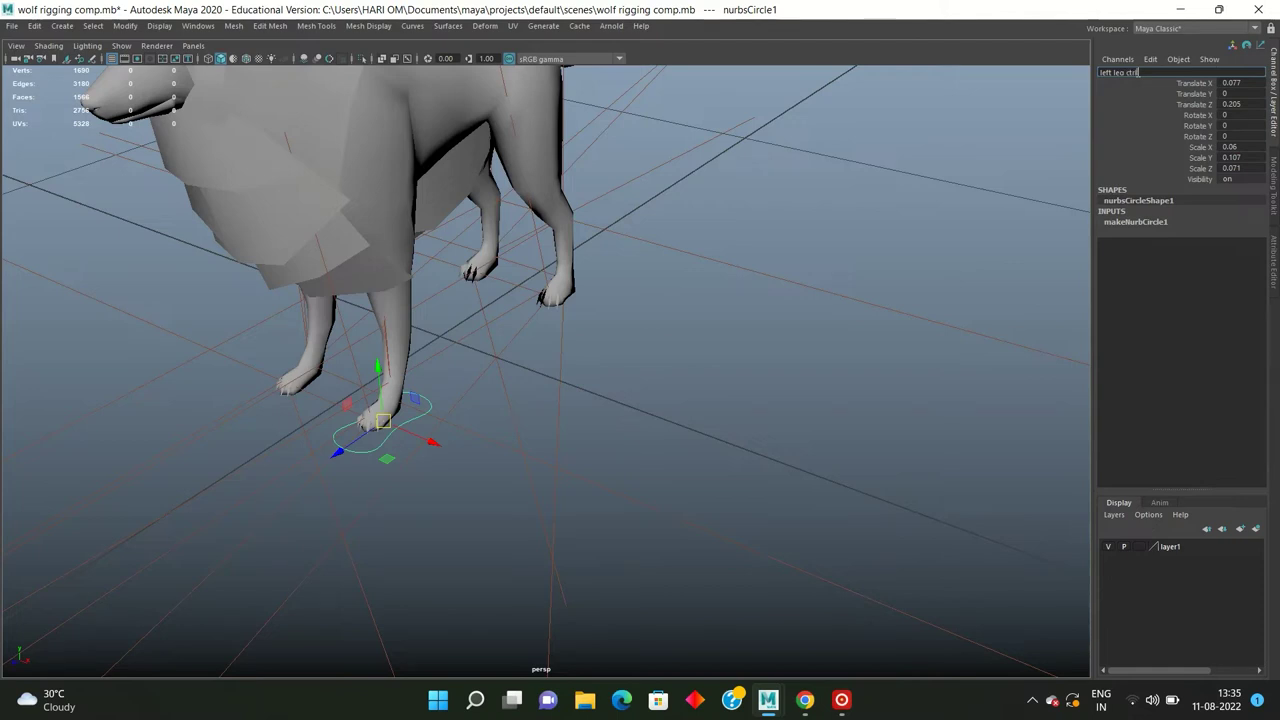
key(Return)
mouse_move(454, 294)
alt+right_down()
mouse_move(509, 306)
mouse_move(581, 397)
alt+right_up()
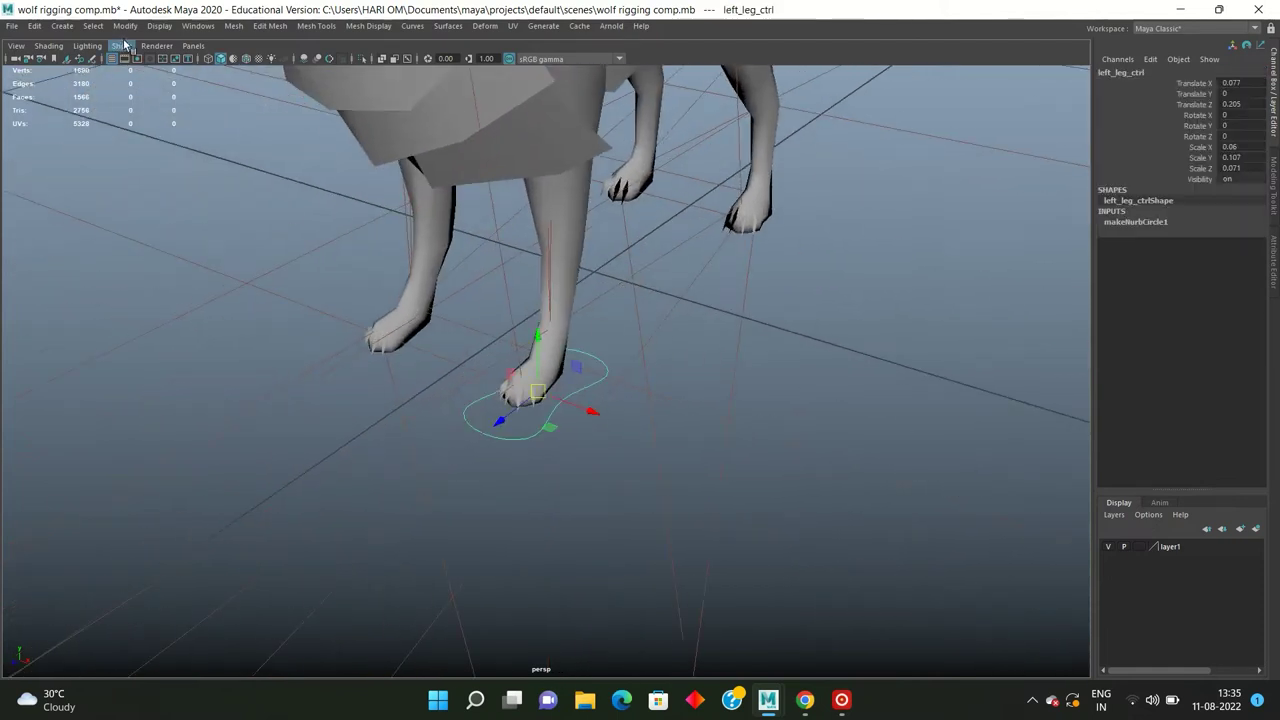
click(125, 26)
click(171, 87)
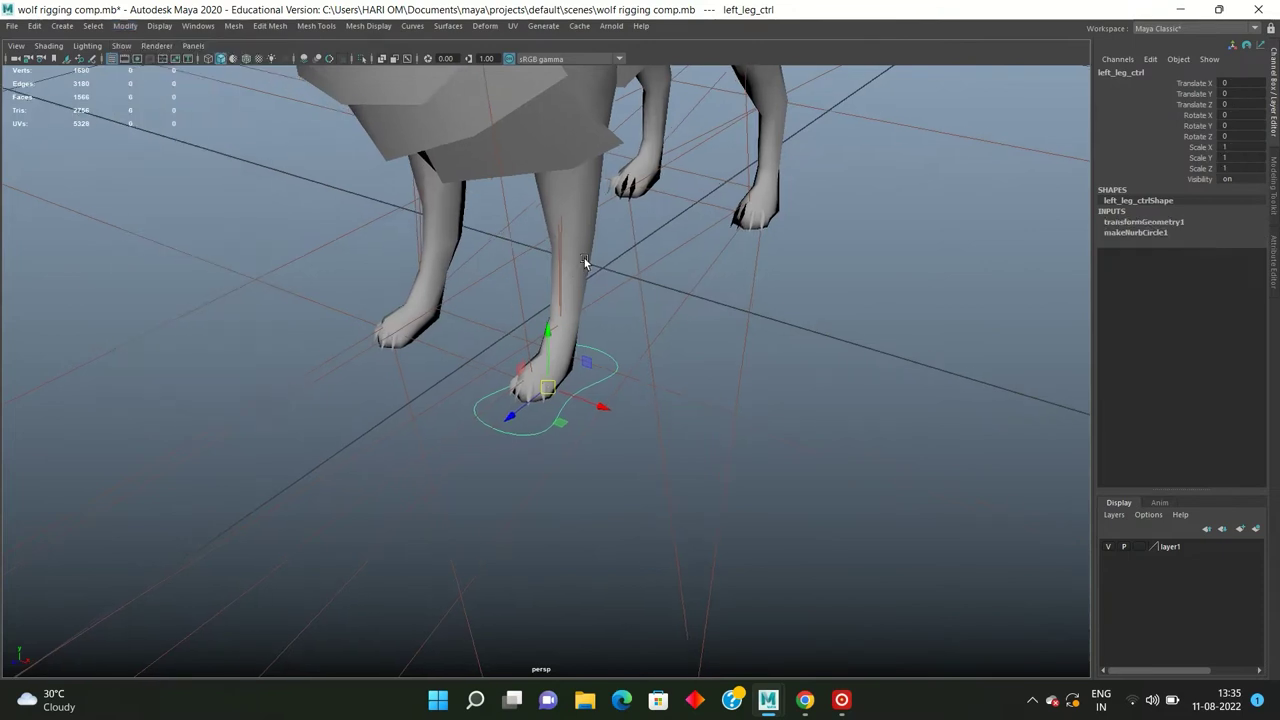
alt+drag(540, 380, 587, 372)
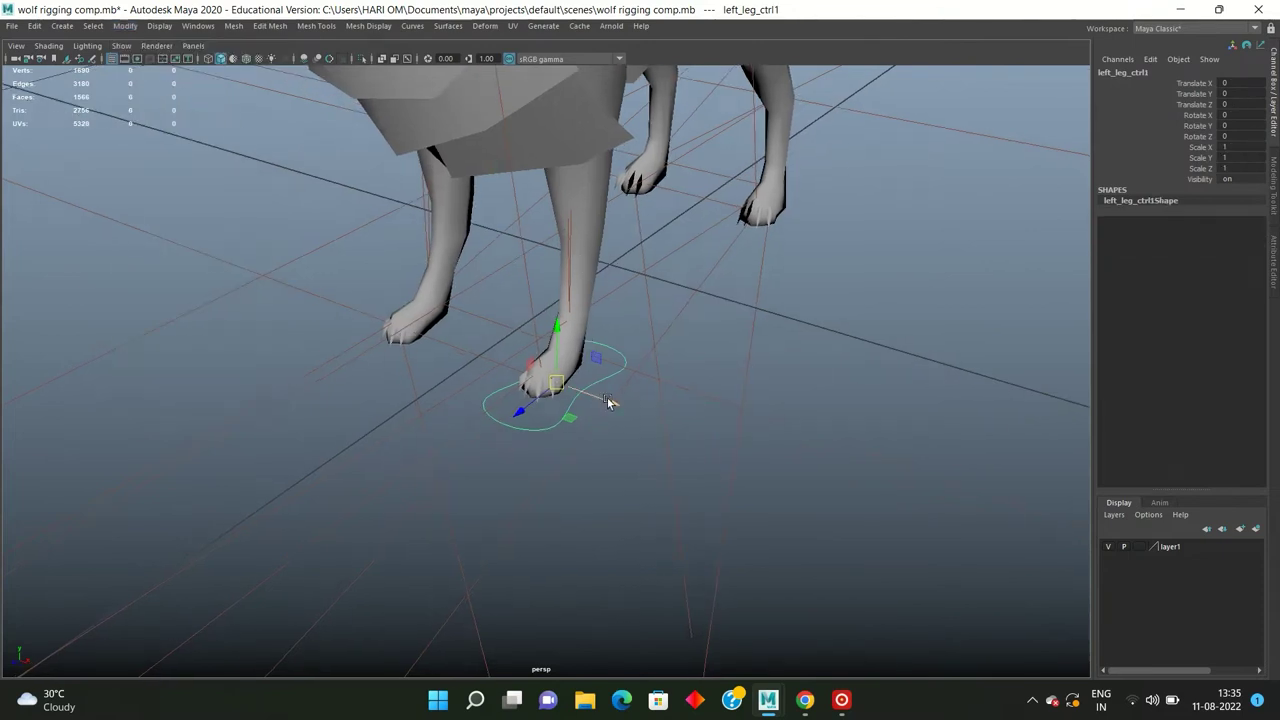
alt+right_drag(607, 397, 568, 392)
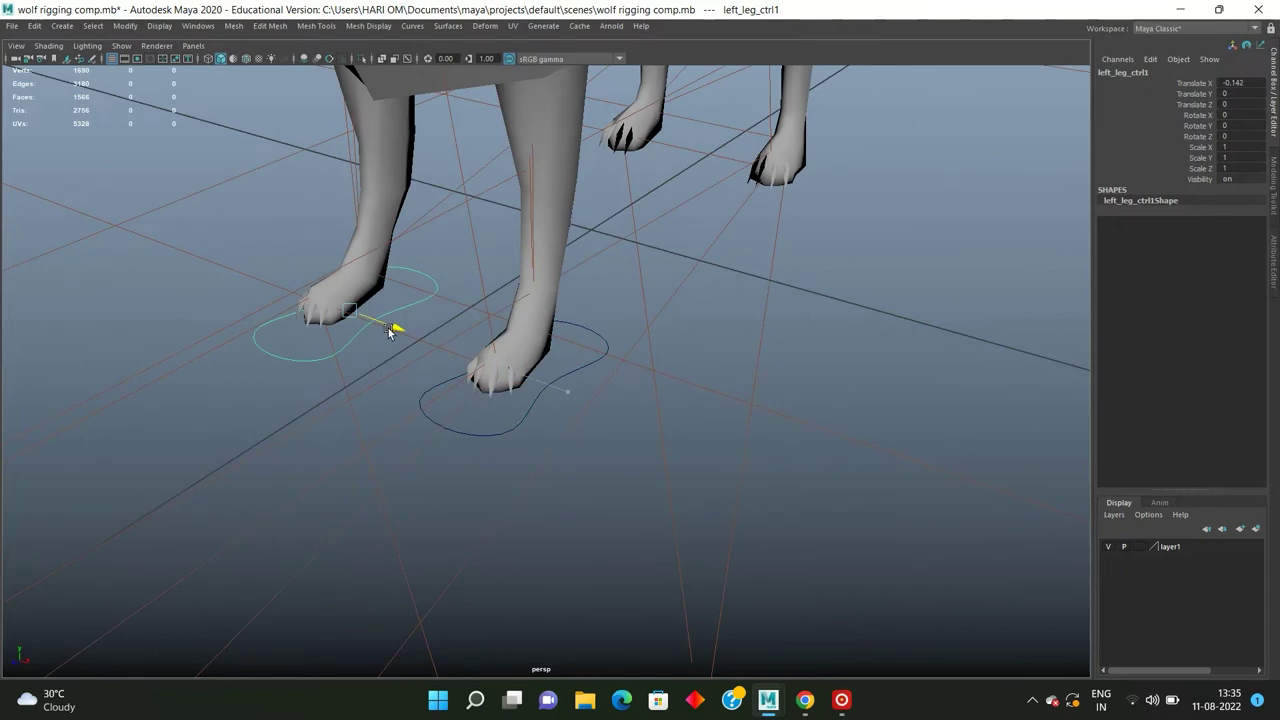
Step: Nudge left_leg_ctrl along Z and lower it toward the ground in side view
click(475, 429)
key(space)
key(space)
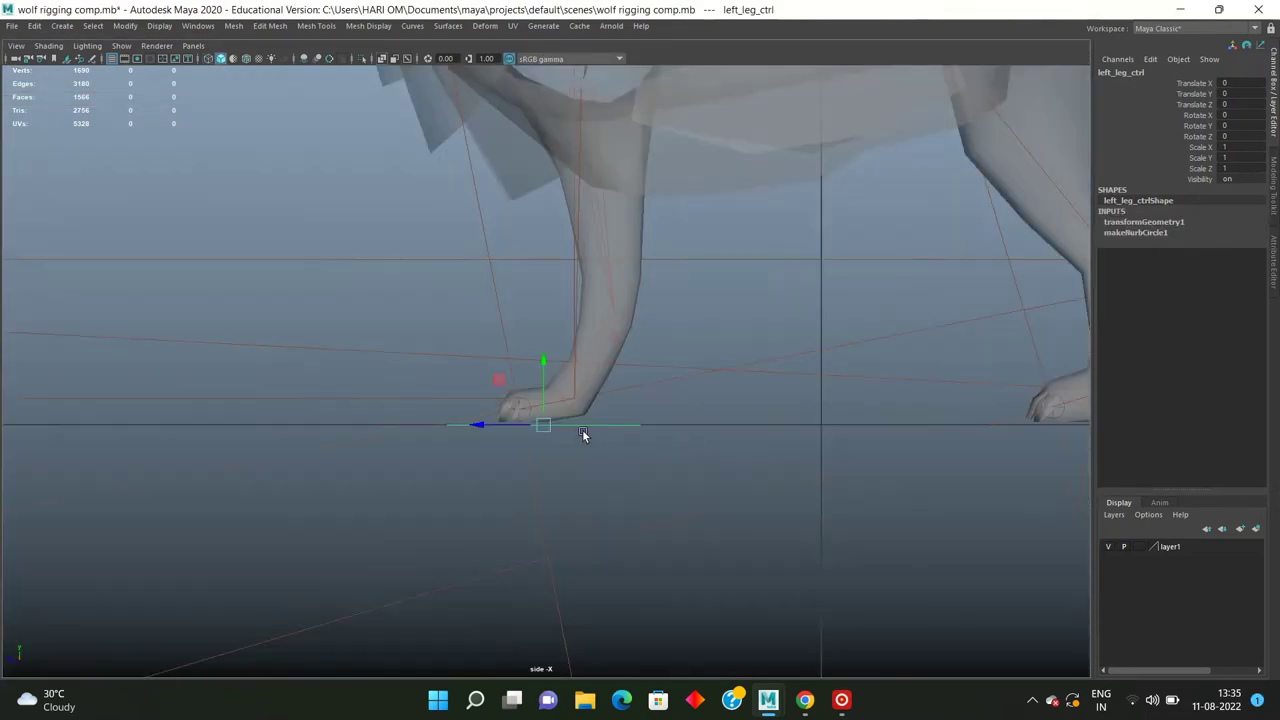
mouse_move(564, 339)
alt+middle_down()
mouse_move(430, 329)
mouse_move(462, 384)
alt+middle_up()
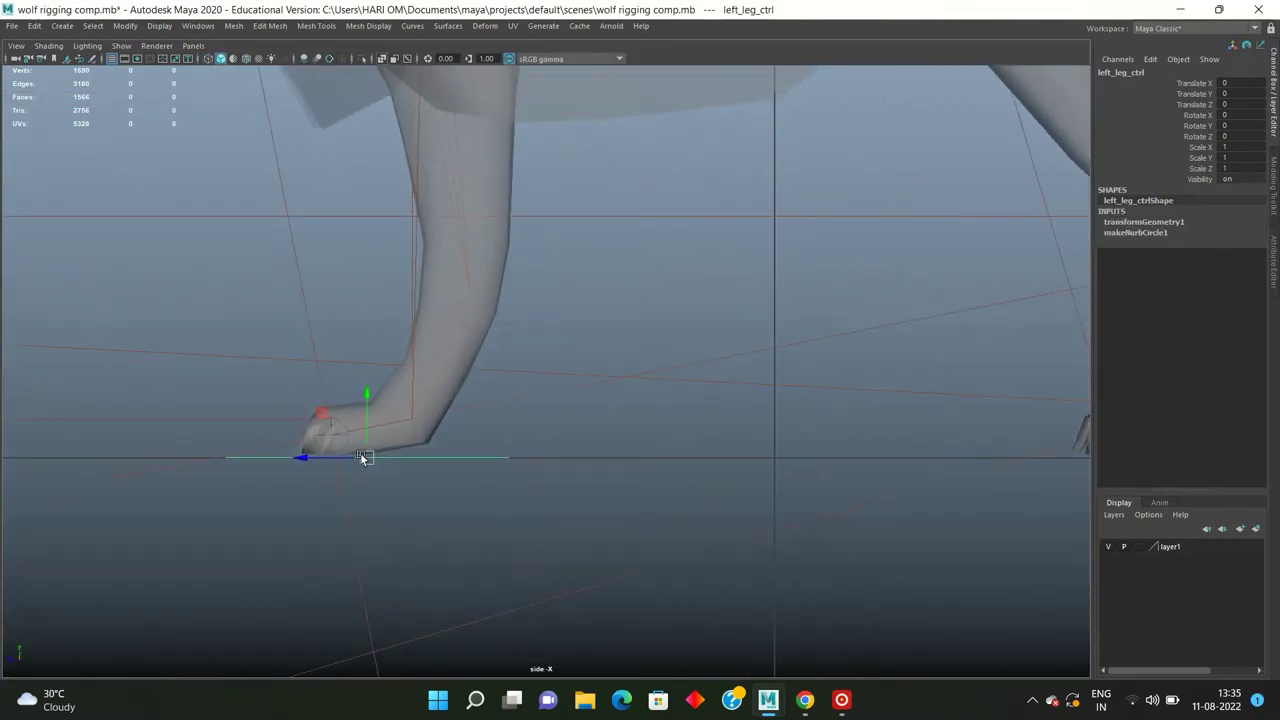
drag(299, 455, 311, 458)
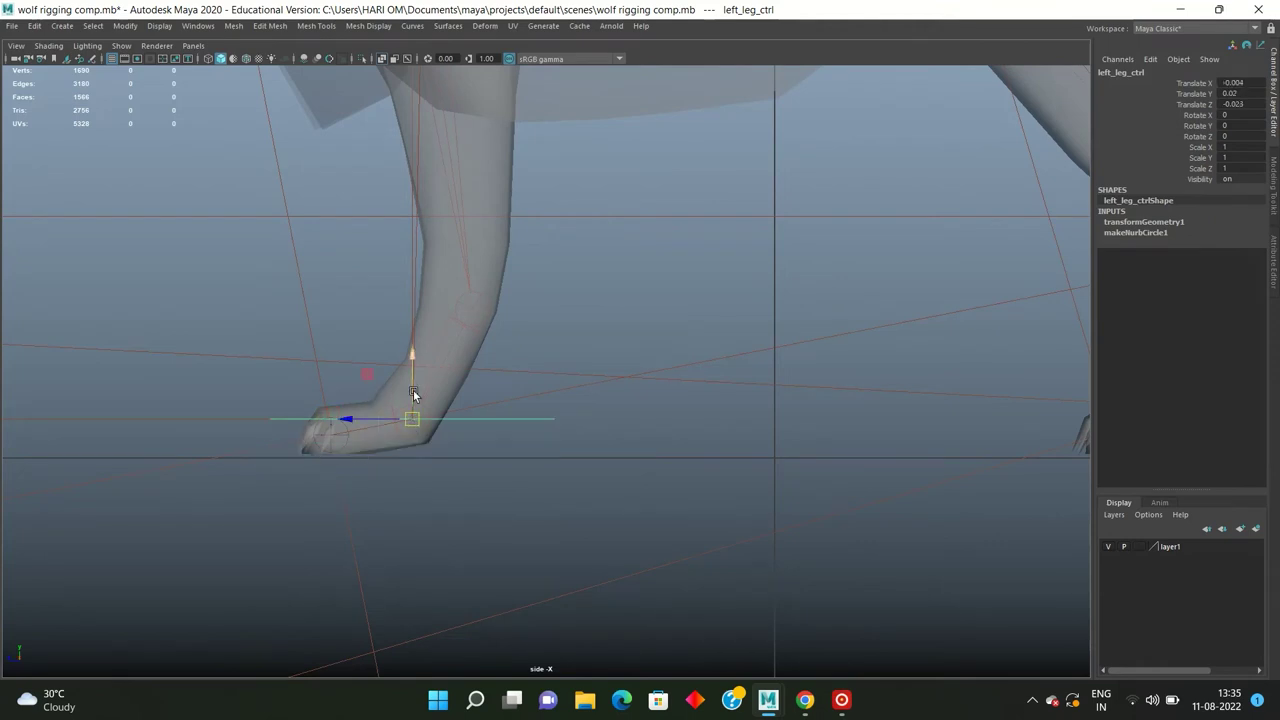
mouse_move(413, 389)
mouse_down()
mouse_move(414, 371)
mouse_move(412, 398)
mouse_up()
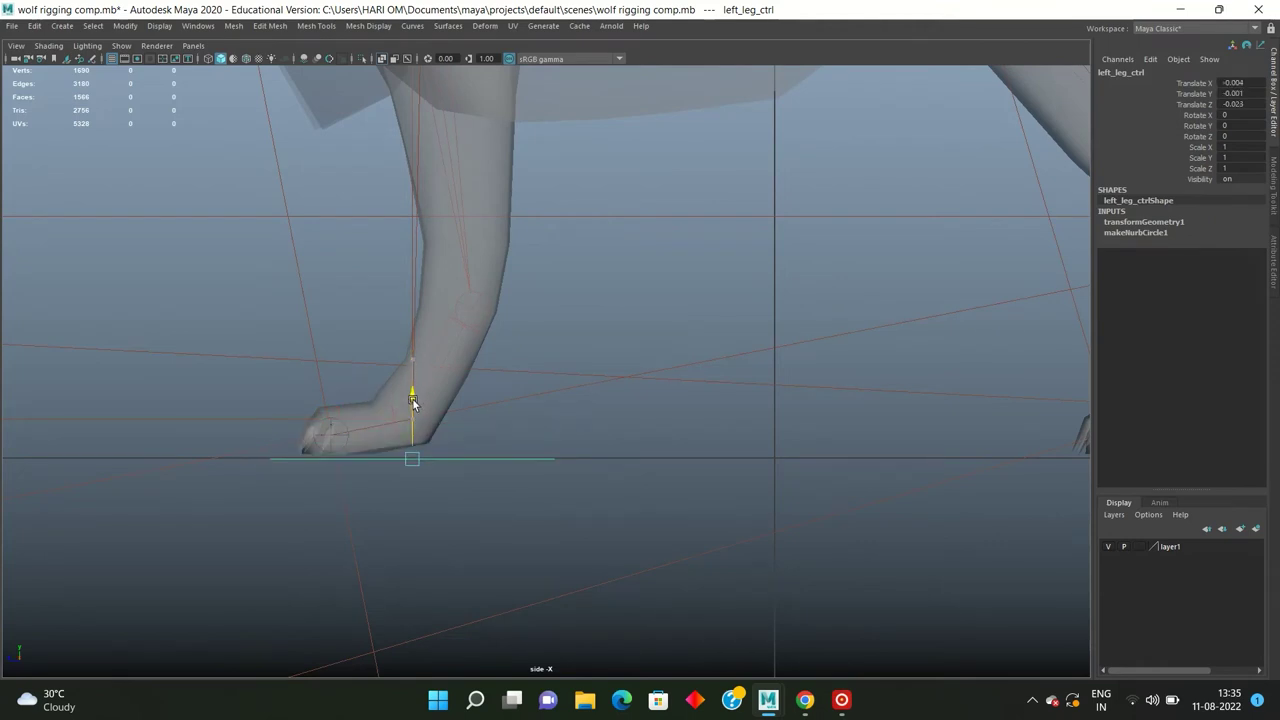
Step: Settle left_leg_ctrl on the ground line under its paw and freeze its transforms
key(space)
key(space)
mouse_move(680, 268)
alt+mouse_down()
mouse_move(563, 277)
mouse_move(507, 263)
mouse_move(562, 353)
alt+mouse_up()
key(space)
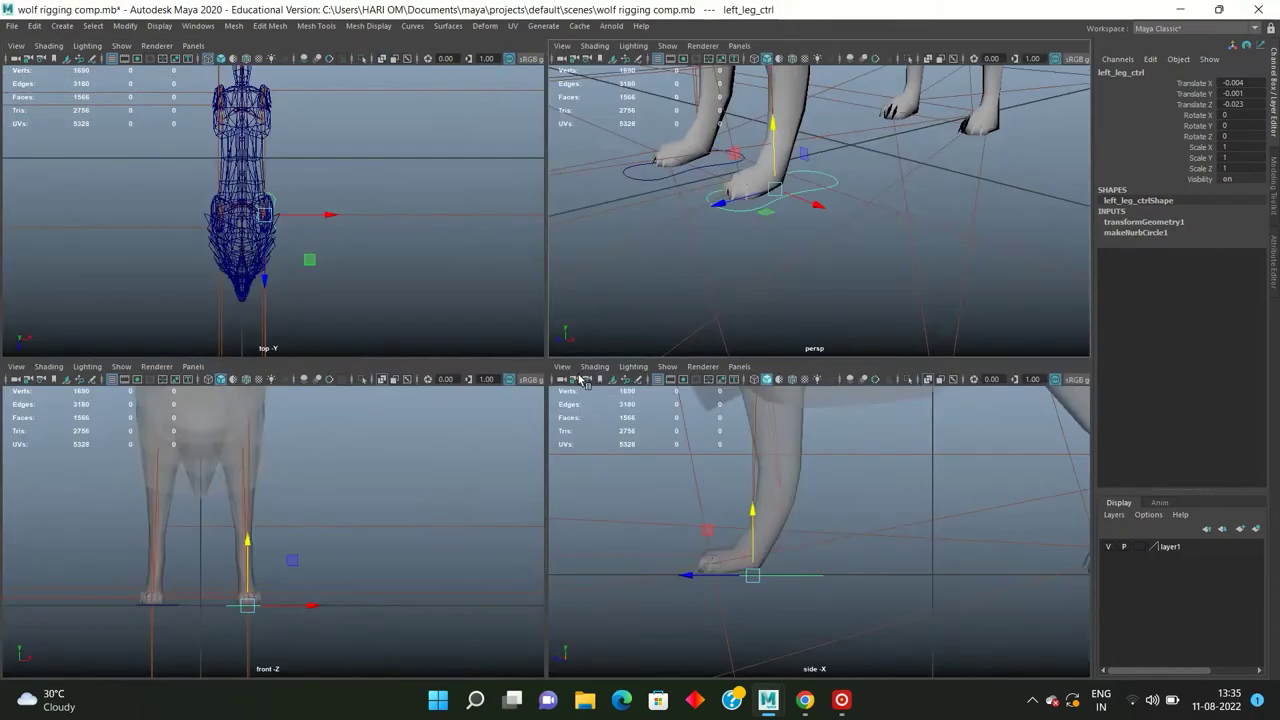
key(space)
alt+drag(650, 454, 666, 353)
mouse_move(666, 353)
alt+middle_down()
mouse_move(648, 274)
mouse_move(642, 309)
mouse_move(604, 318)
alt+middle_up()
drag(593, 323, 593, 327)
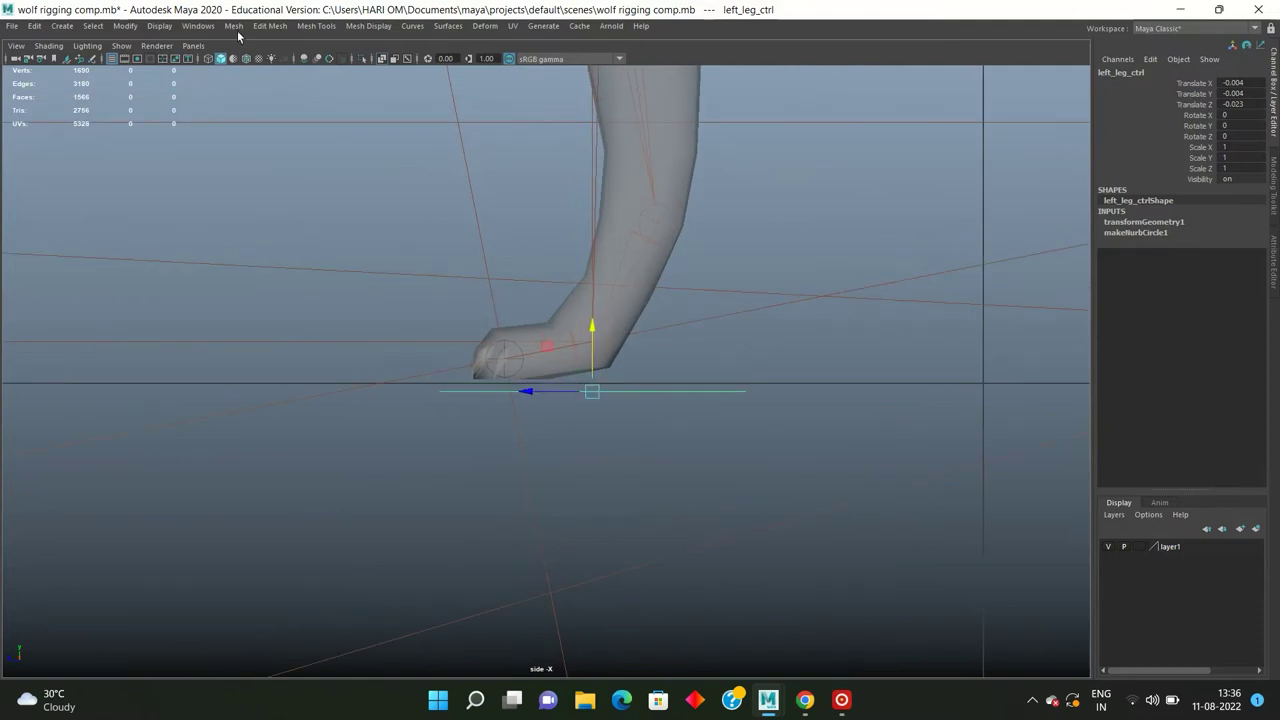
click(126, 26)
click(168, 86)
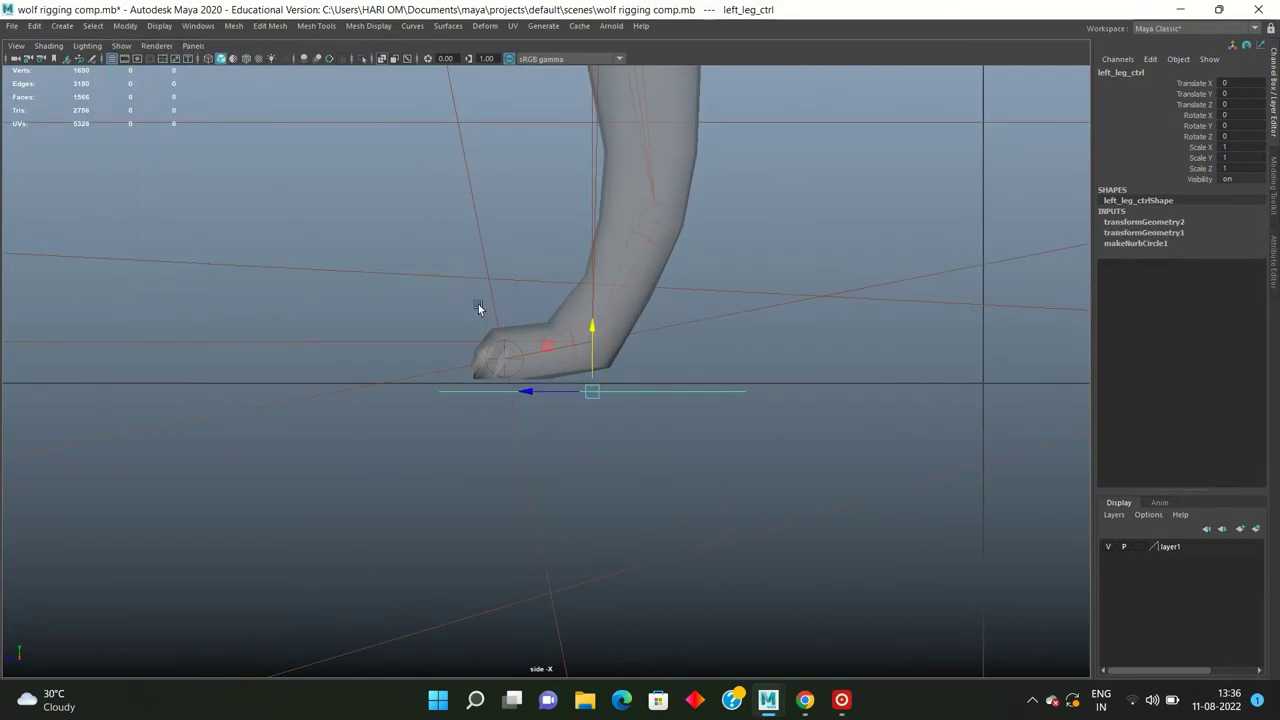
Step: Slide the duplicate left_leg_ctrl1 along the foot and drop it to the ground line
key(space)
key(space)
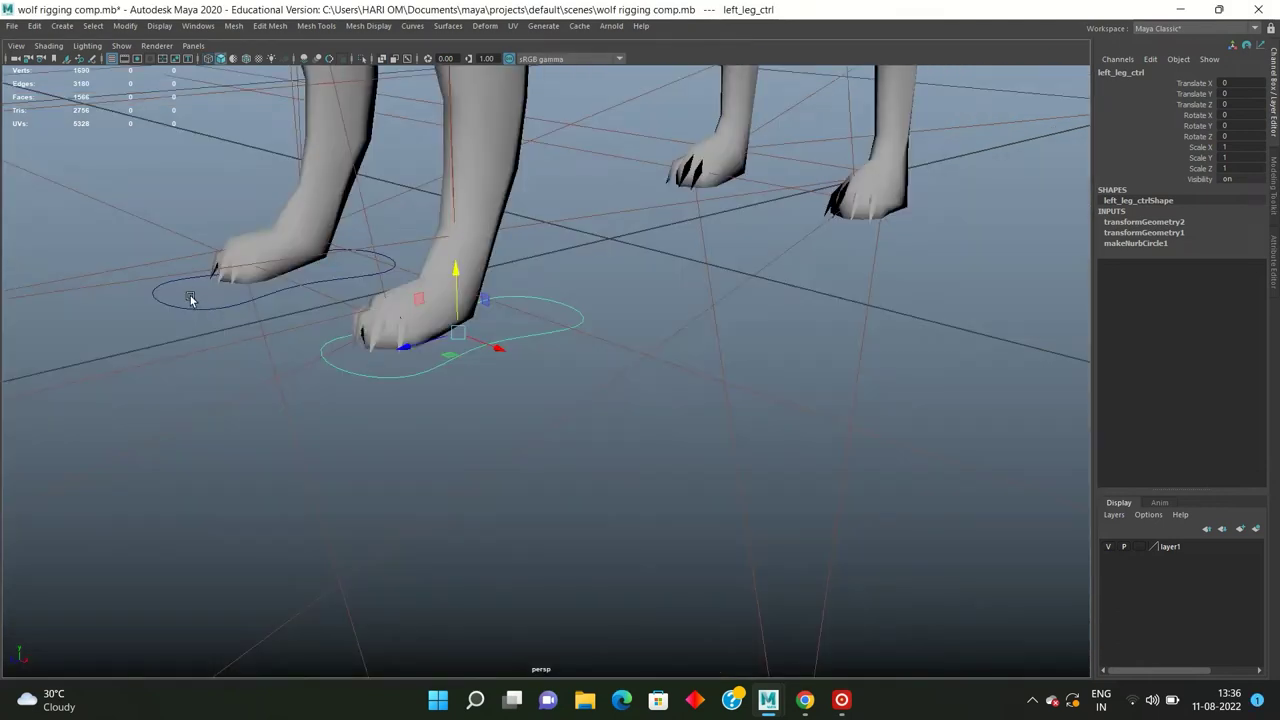
click(192, 300)
key(space)
key(space)
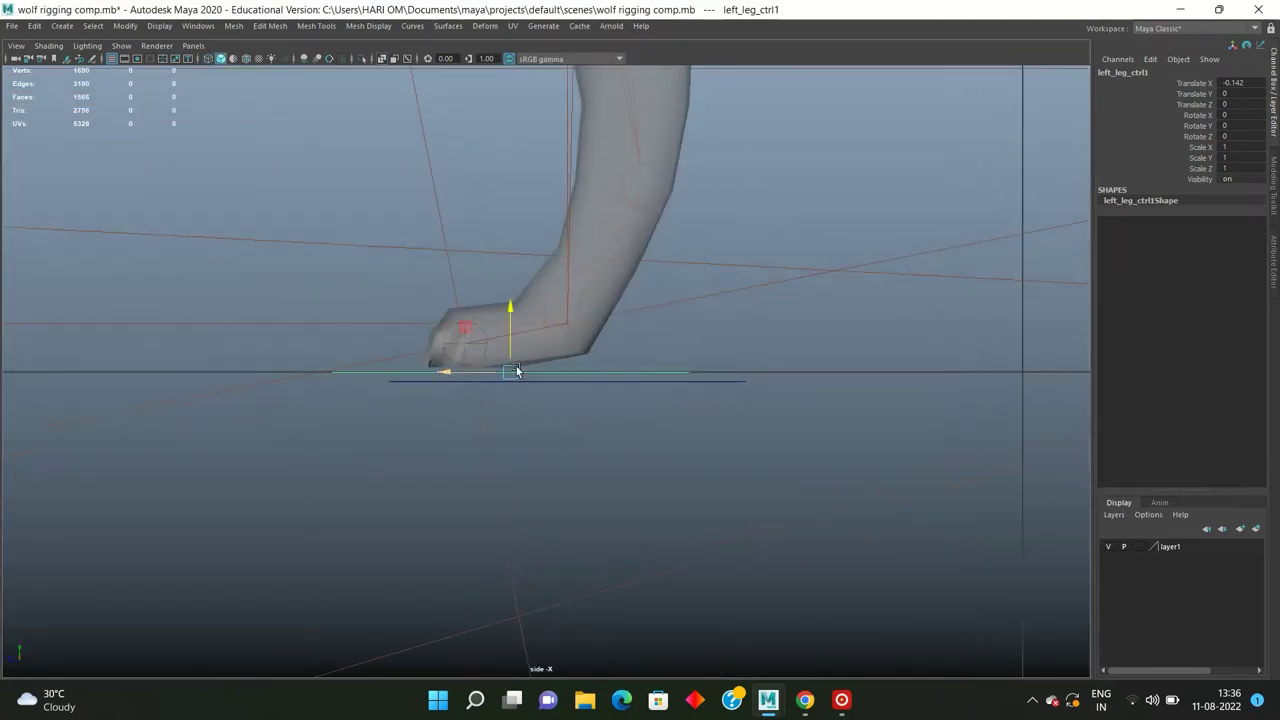
alt+middle_drag(512, 371, 477, 358)
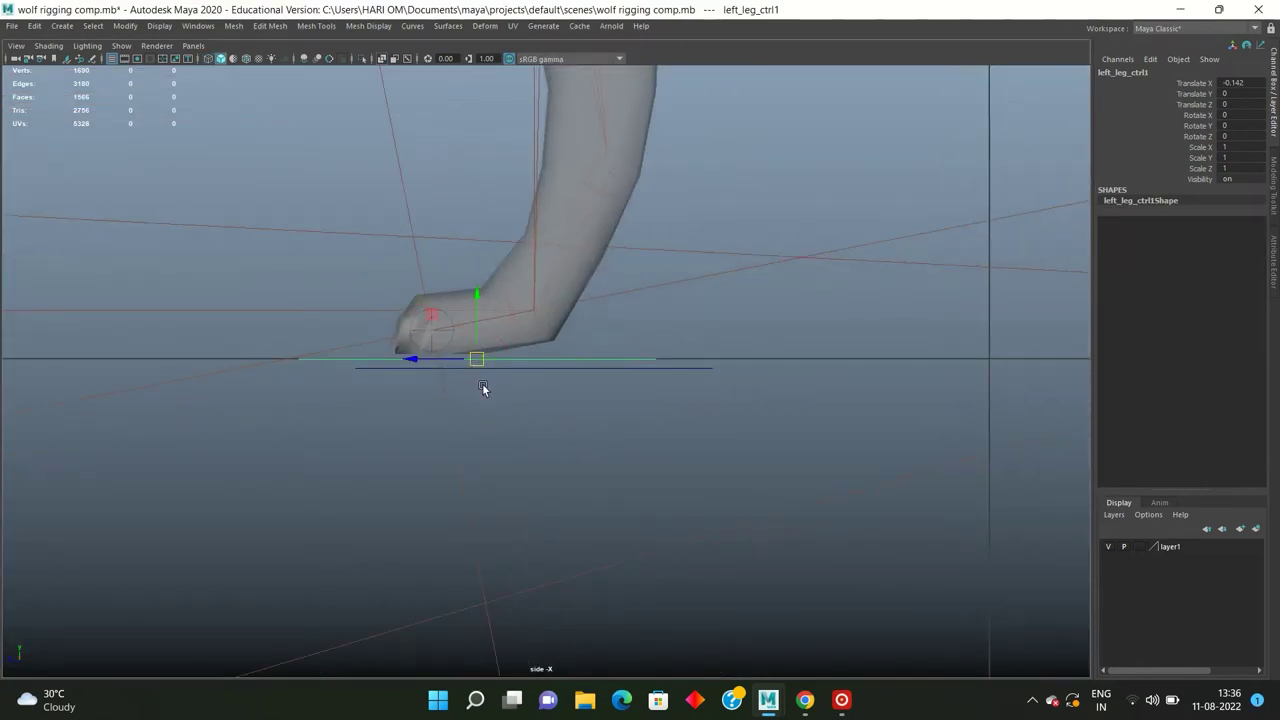
drag(518, 321, 533, 320)
drag(534, 257, 534, 306)
Step: In wireframe, move left_leg_ctrl1 under the other front paw at Translate X -0.15, resting on the ground
key(space)
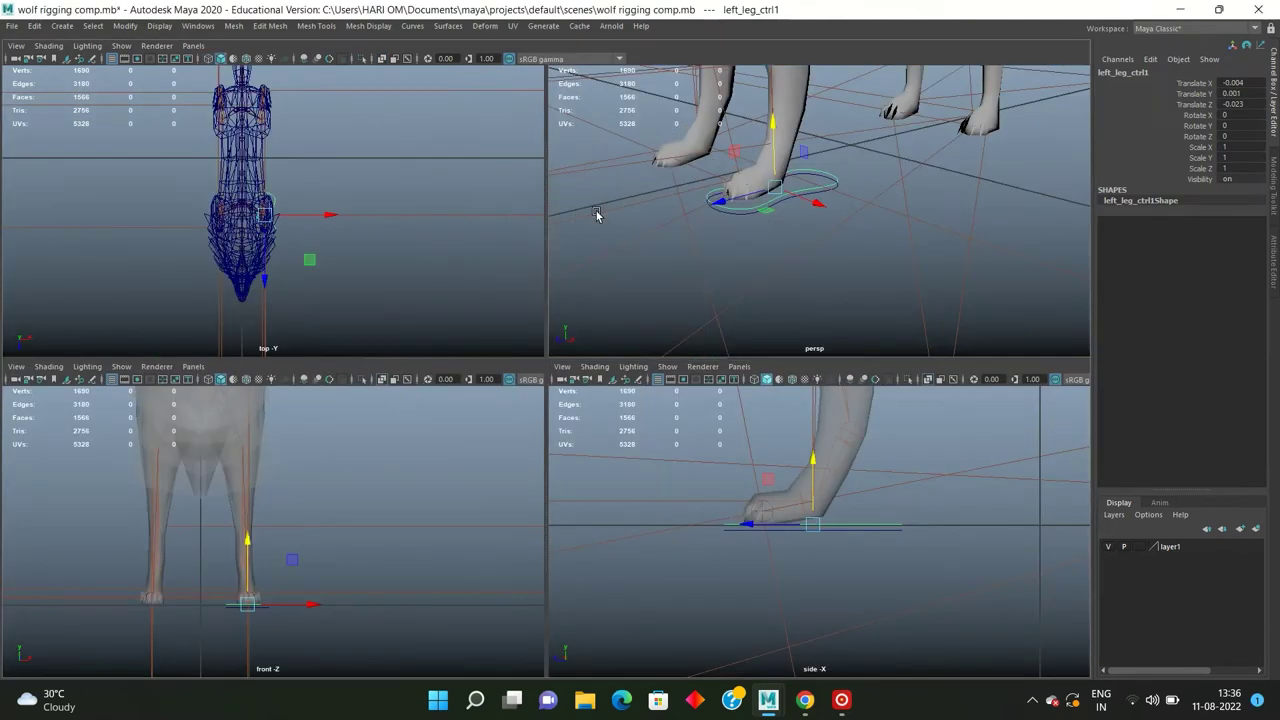
key(space)
scroll(612, 306, up, 3)
scroll(810, 420, down, 3)
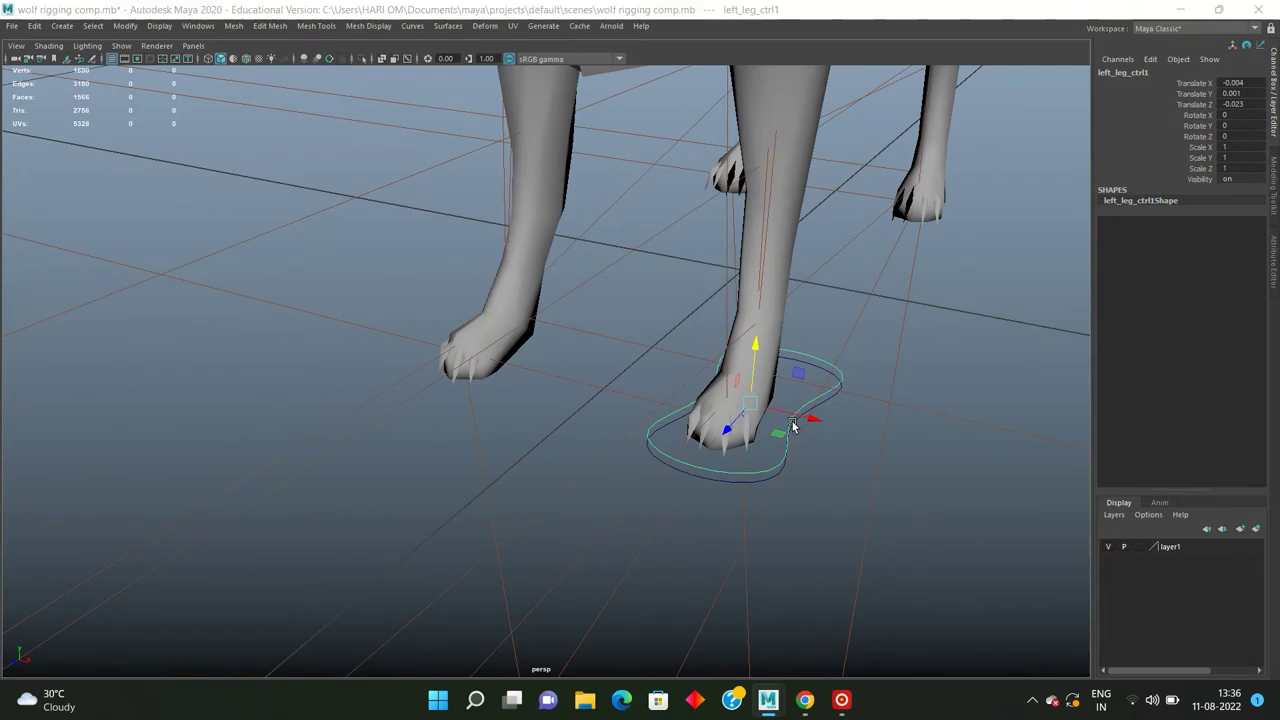
key(space)
key(space)
scroll(687, 316, up, 3)
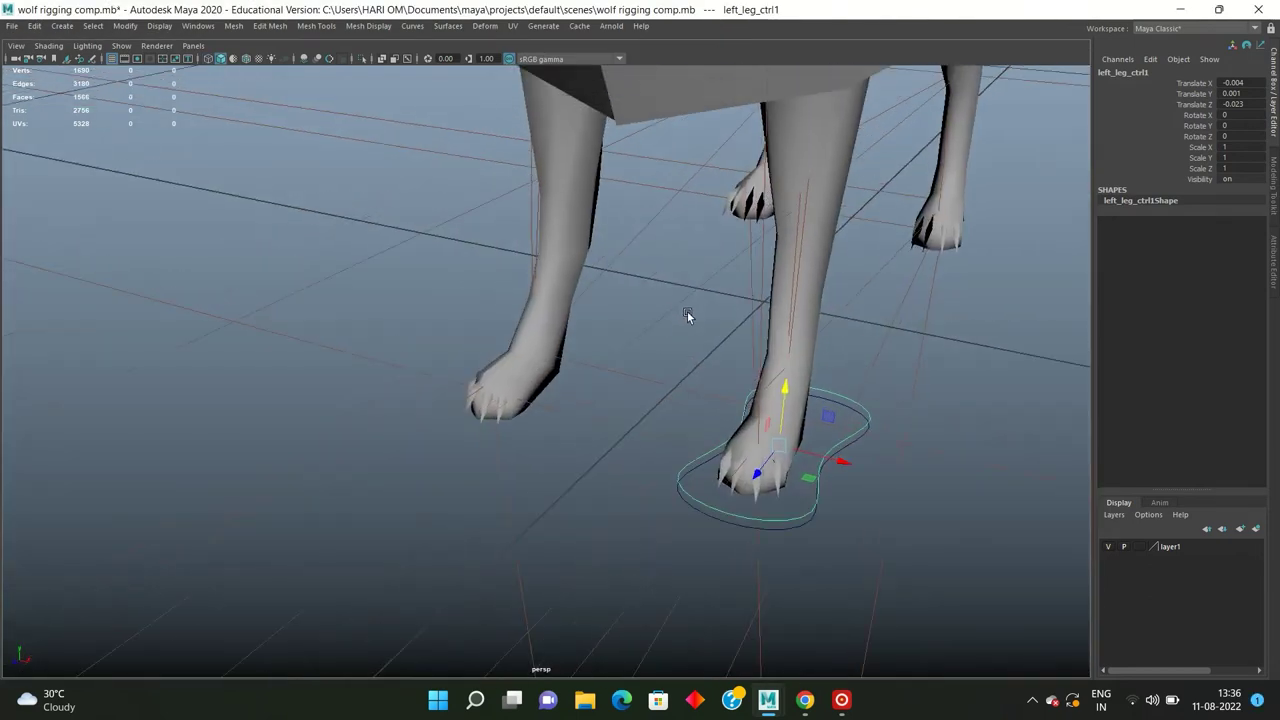
key(4)
alt+drag(686, 339, 693, 341)
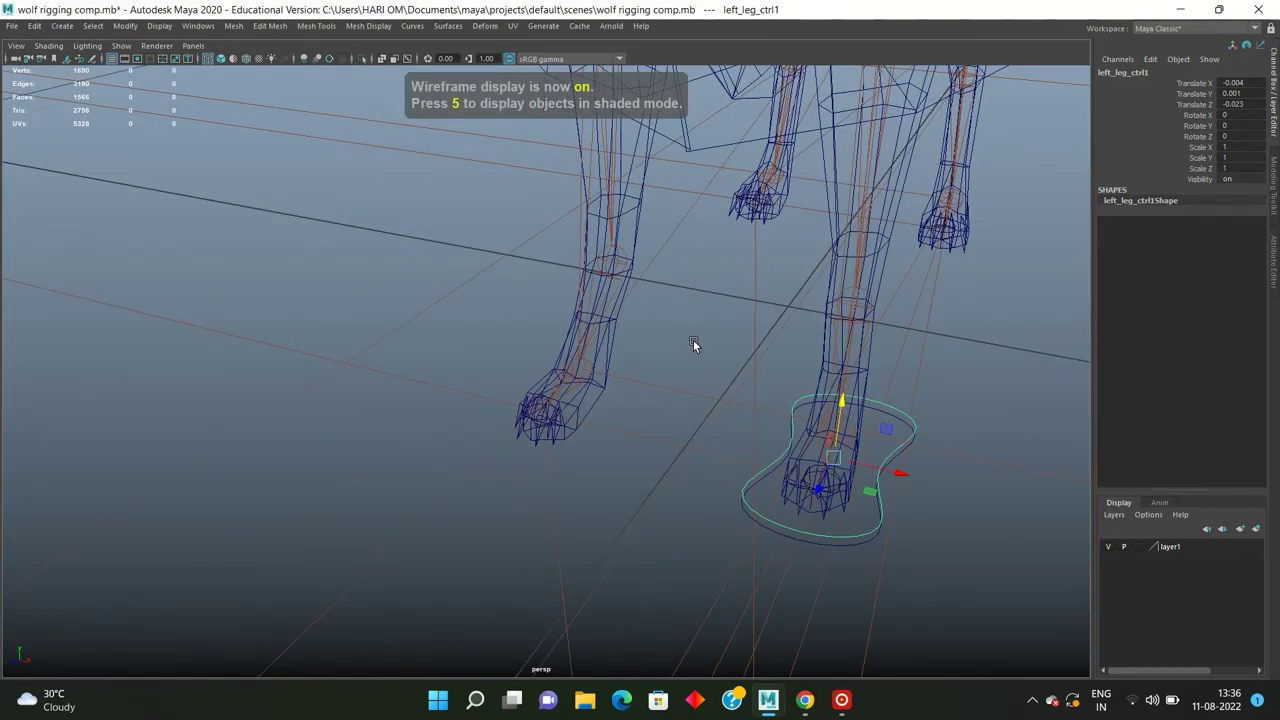
mouse_move(816, 456)
mouse_down()
mouse_move(588, 363)
mouse_move(548, 375)
mouse_up()
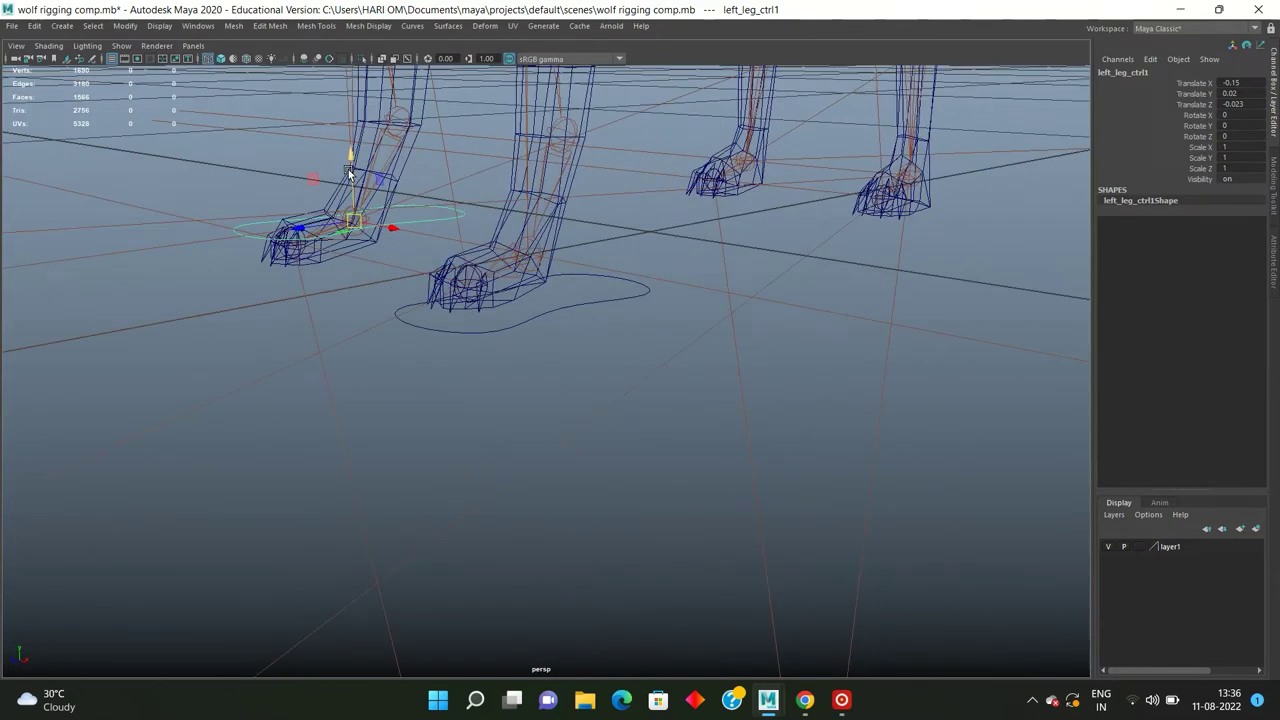
key(space)
key(space)
drag(524, 318, 524, 323)
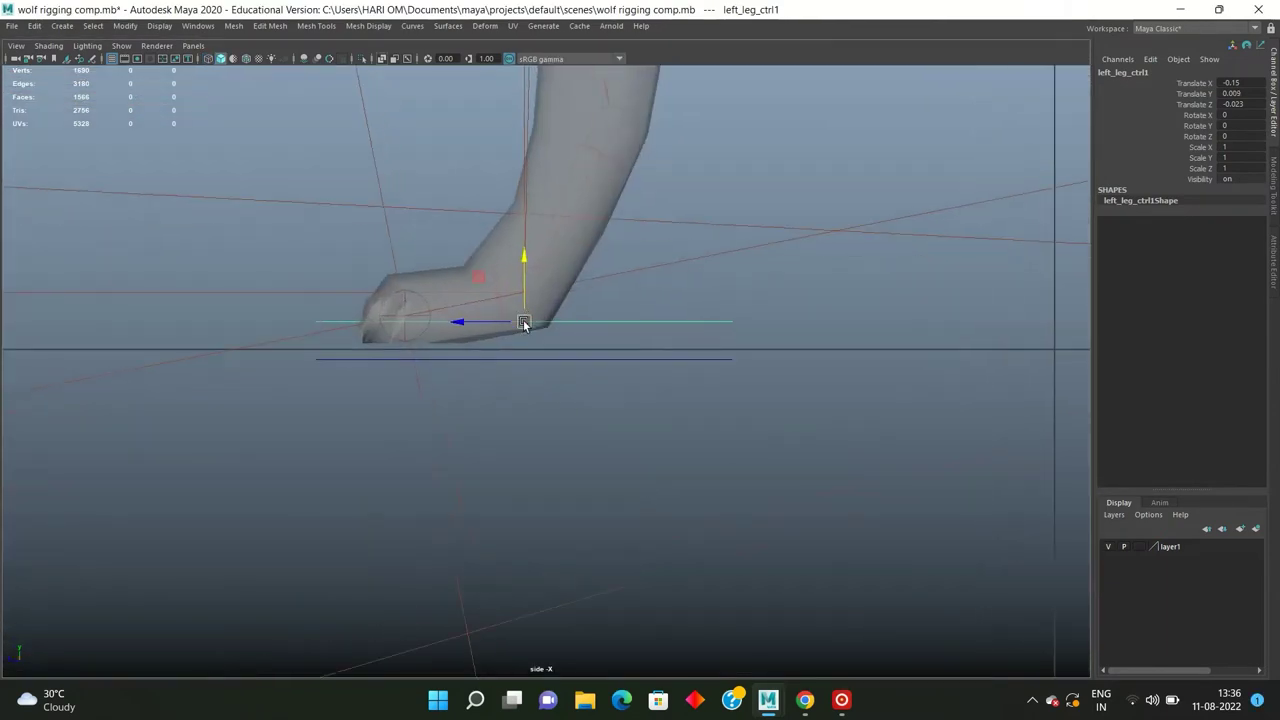
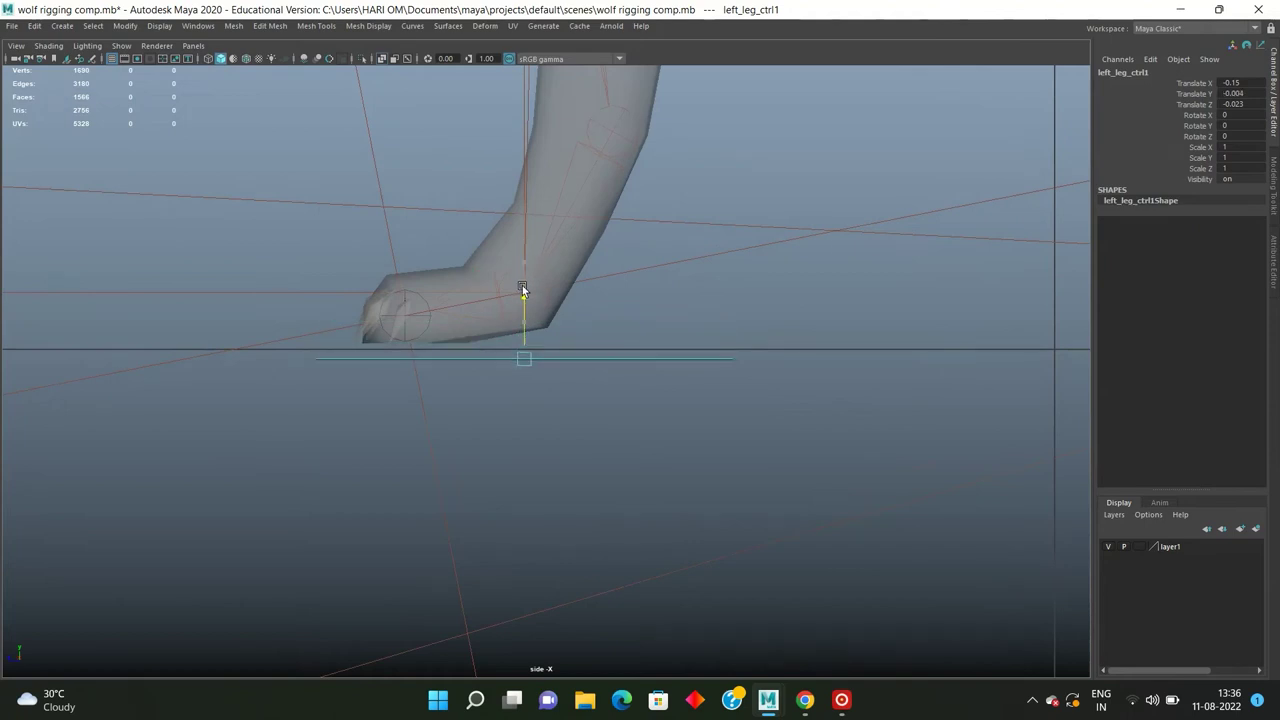
Step: Freeze transformations on left_leg_ctrl1 so its translation reads zero
click(125, 26)
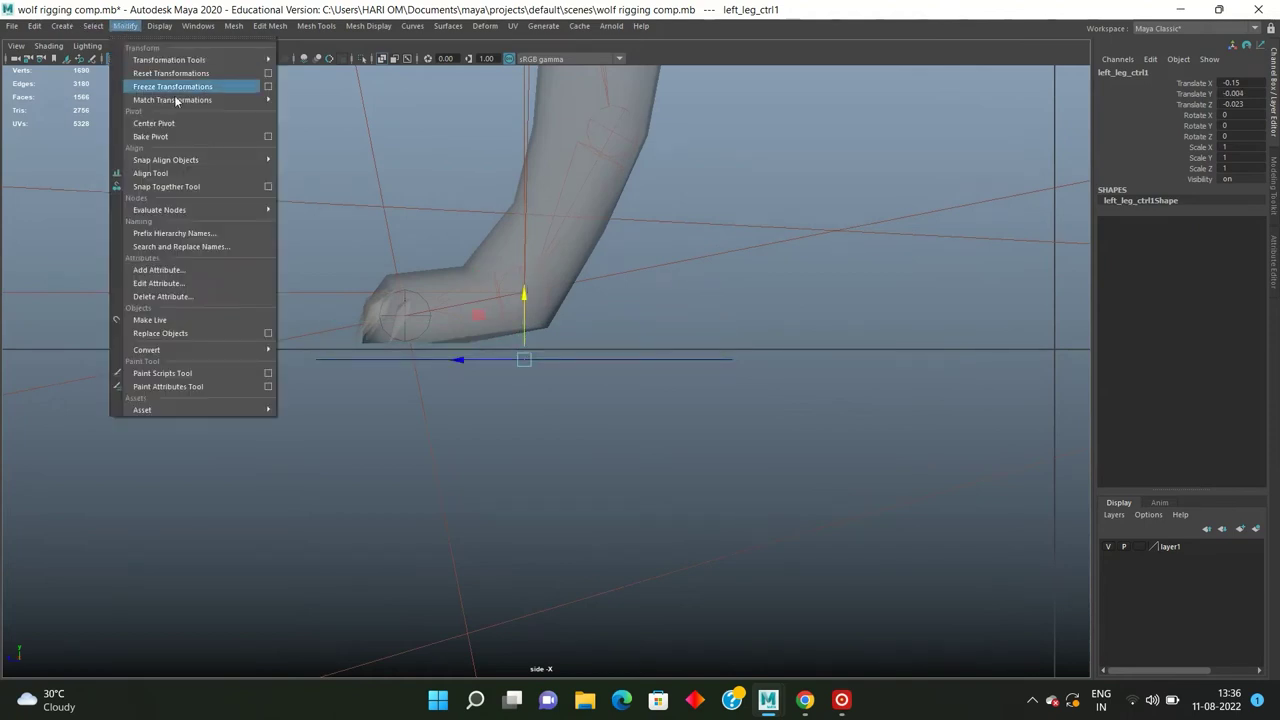
click(160, 83)
alt+drag(565, 325, 568, 340)
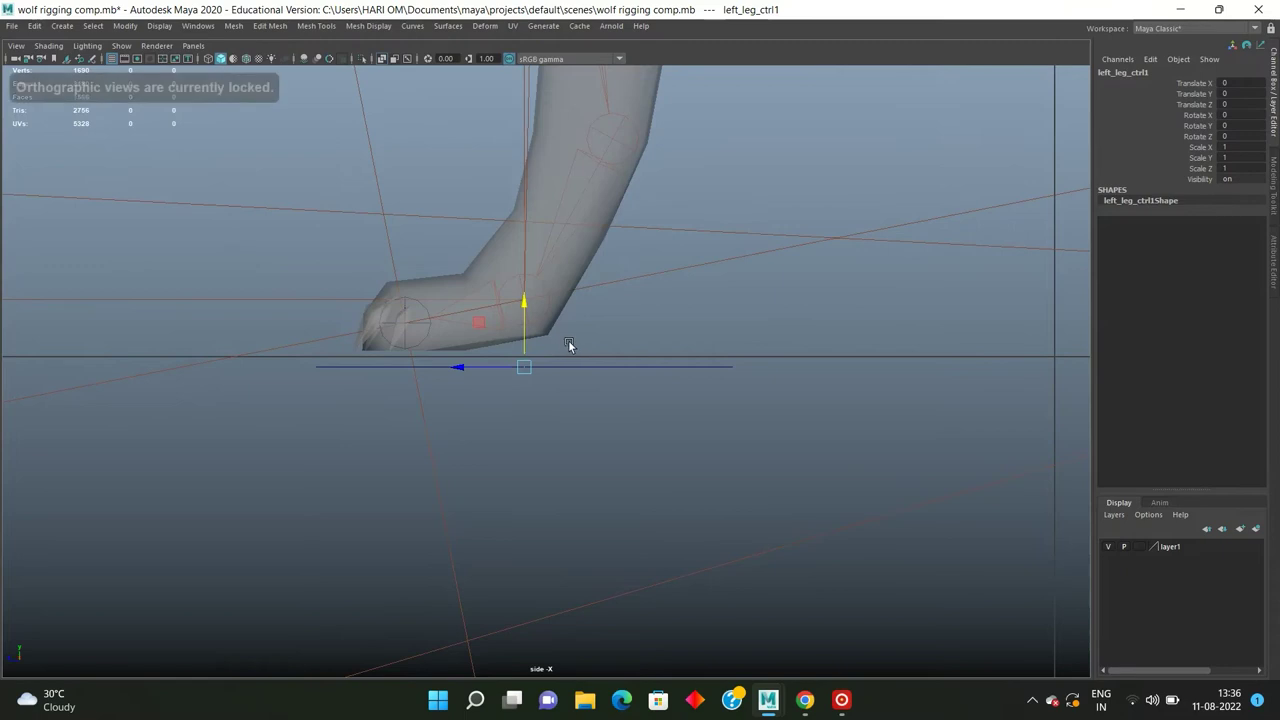
key(space)
key(space)
Step: Move the duplicated foot control back along Z until it sits under a rear paw
alt+drag(686, 340, 622, 368)
click(622, 372)
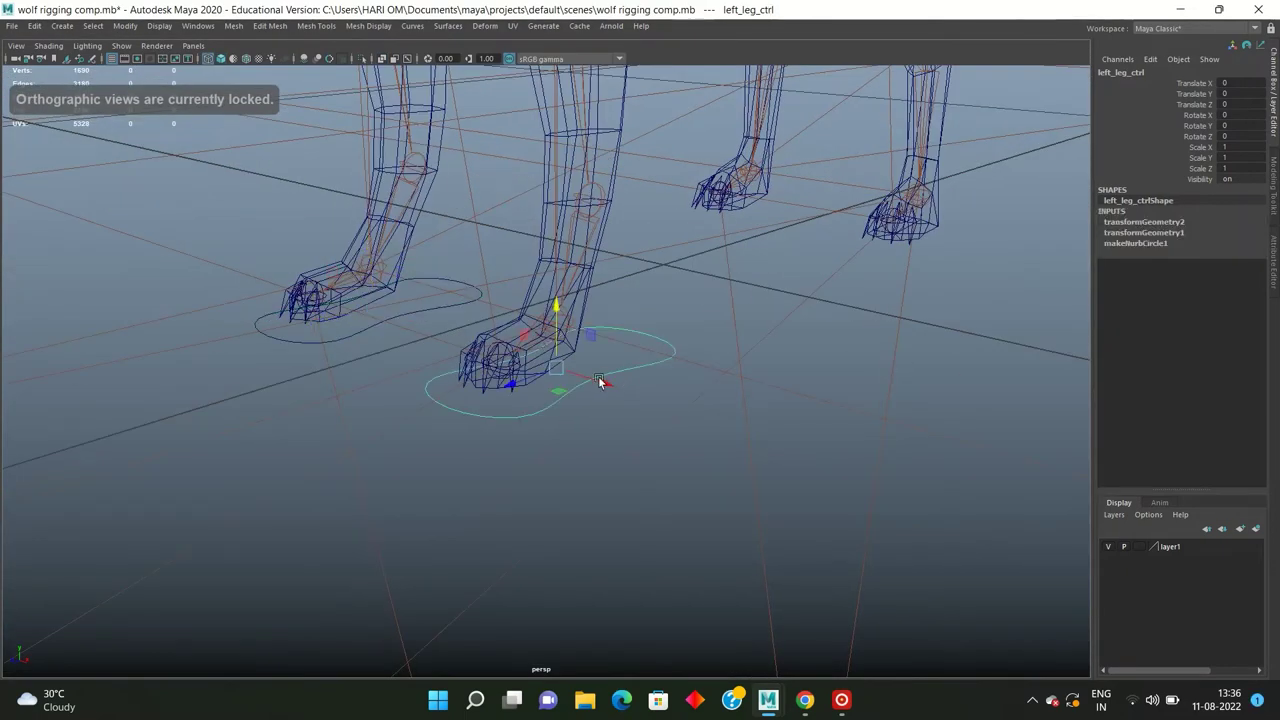
click(374, 345)
alt+drag(374, 345, 397, 341)
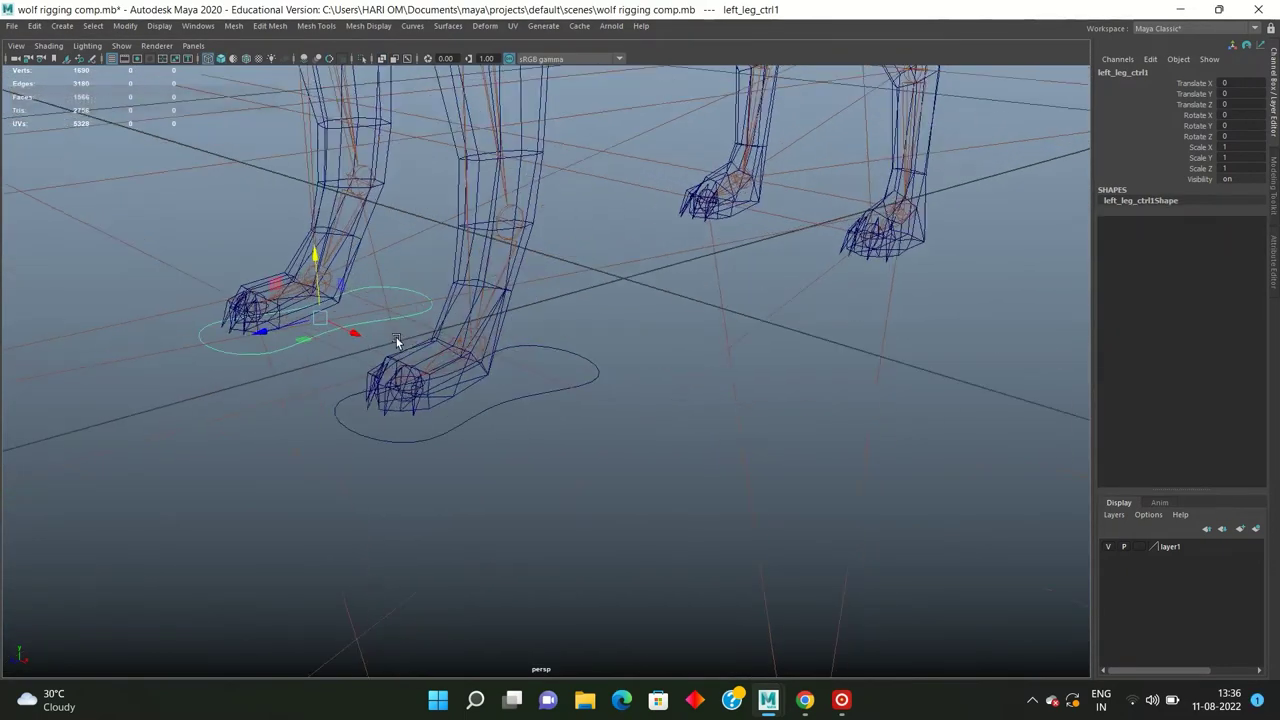
click(520, 343)
alt+drag(586, 349, 602, 321)
click(602, 321)
click(537, 350)
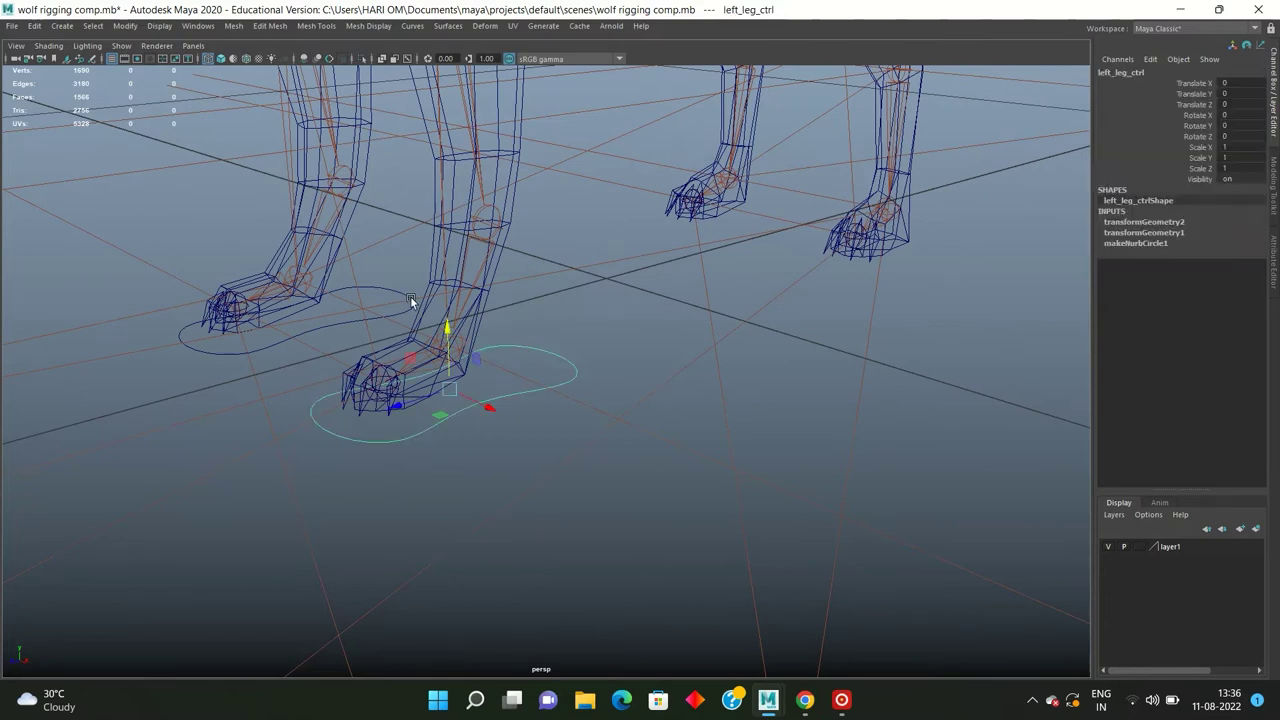
click(382, 289)
alt+drag(410, 259, 405, 273)
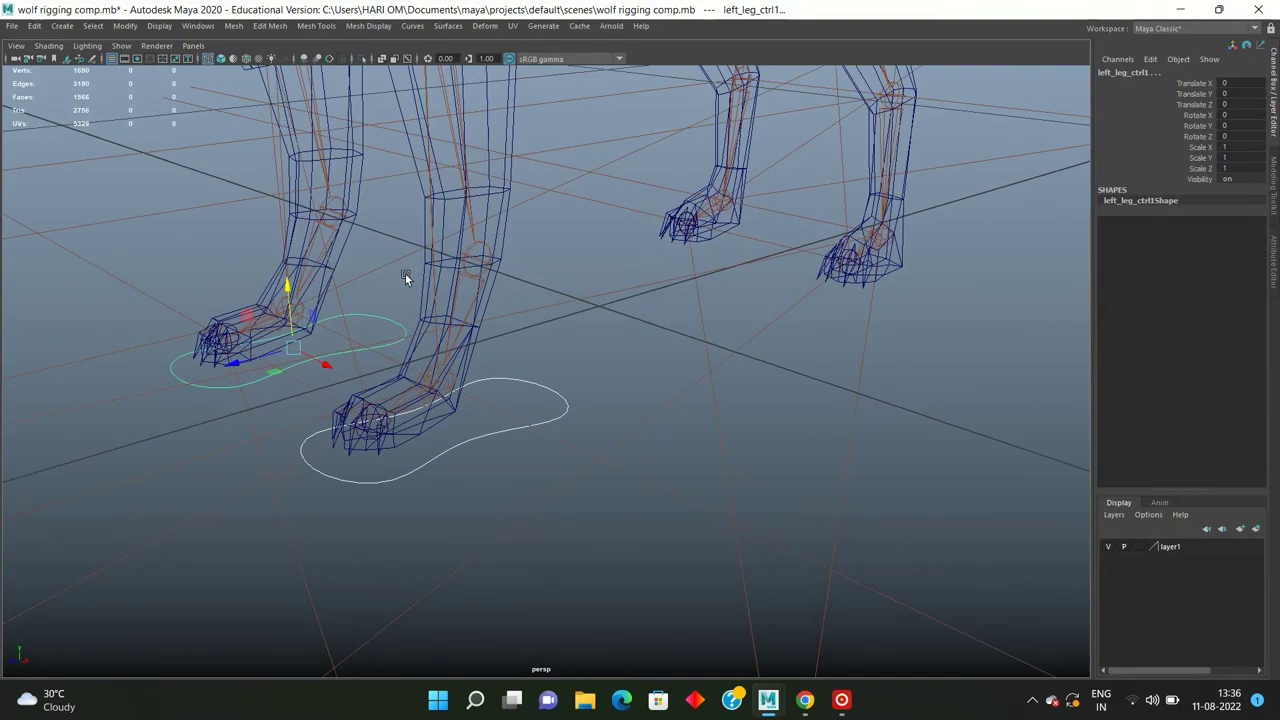
drag(257, 351, 698, 265)
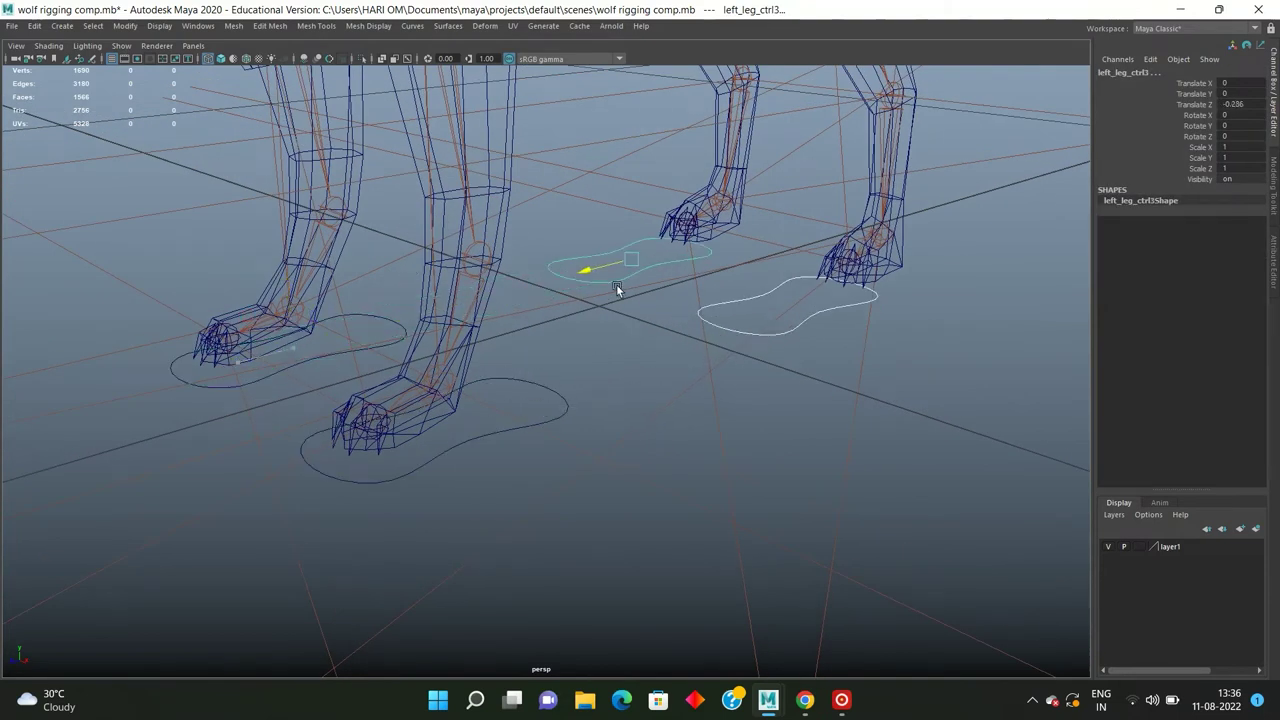
scroll(441, 298, down, 3)
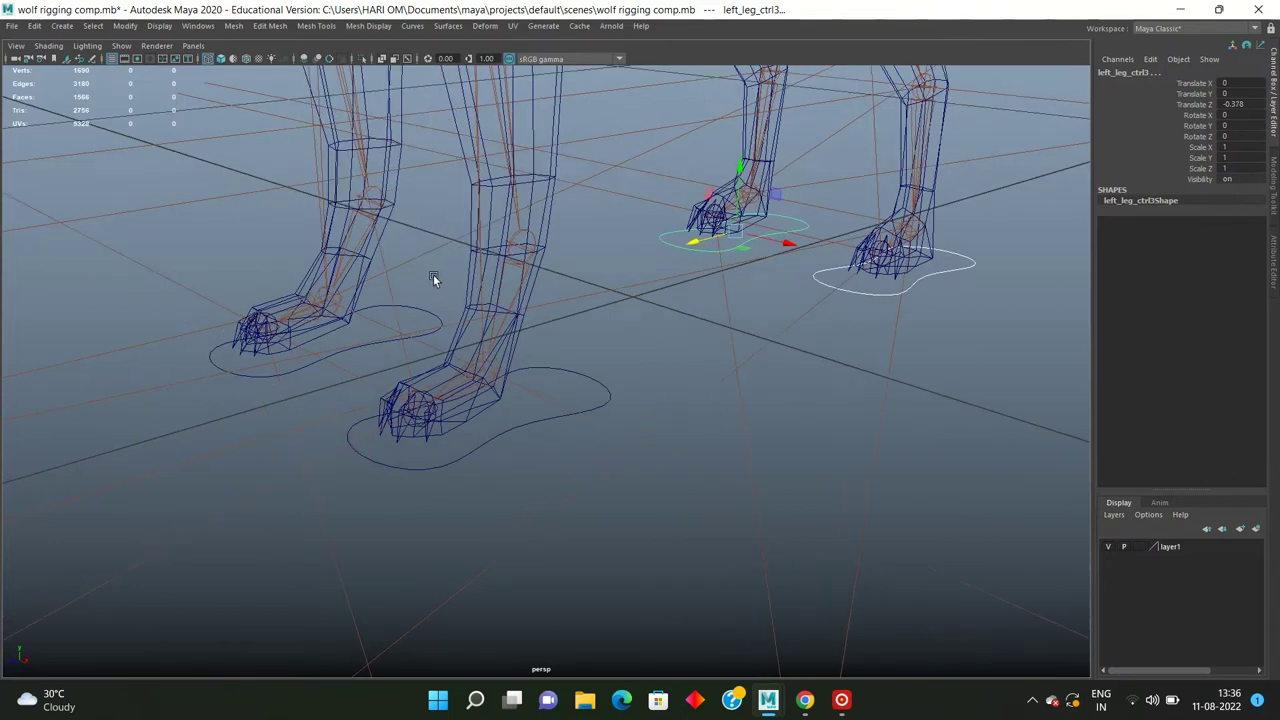
click(434, 276)
scroll(444, 278, up, 3)
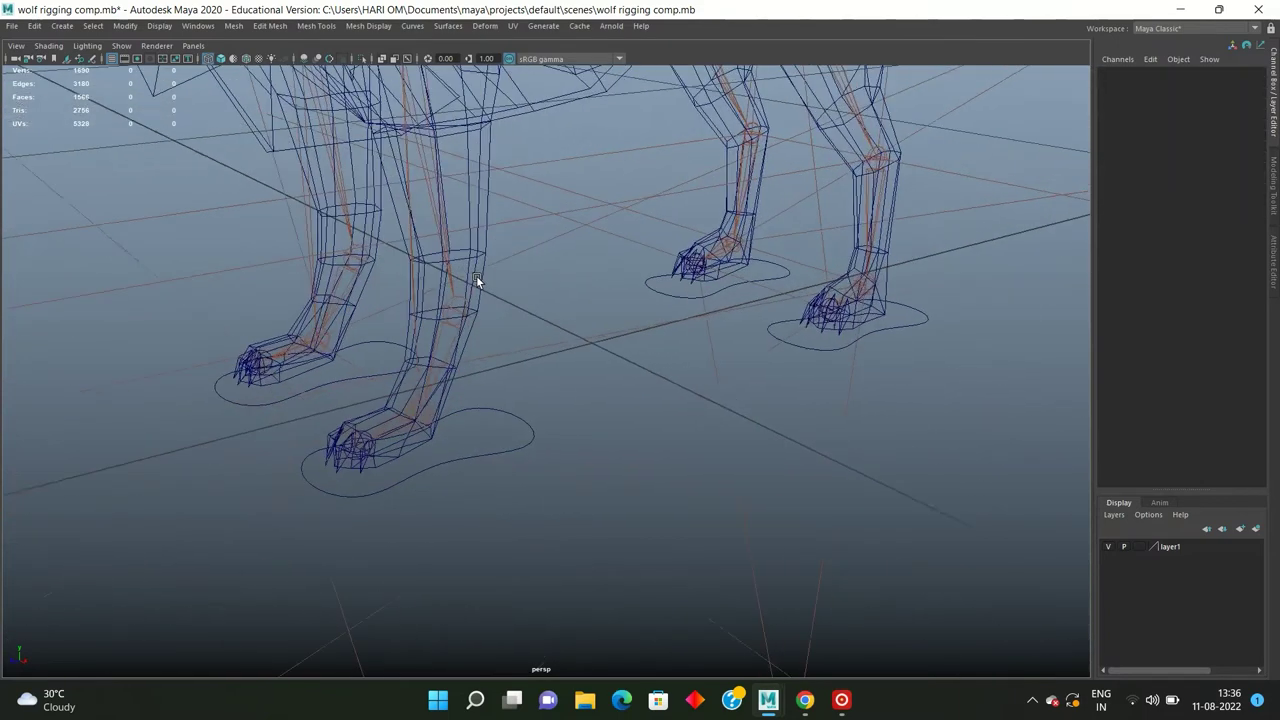
scroll(476, 275, down, 3)
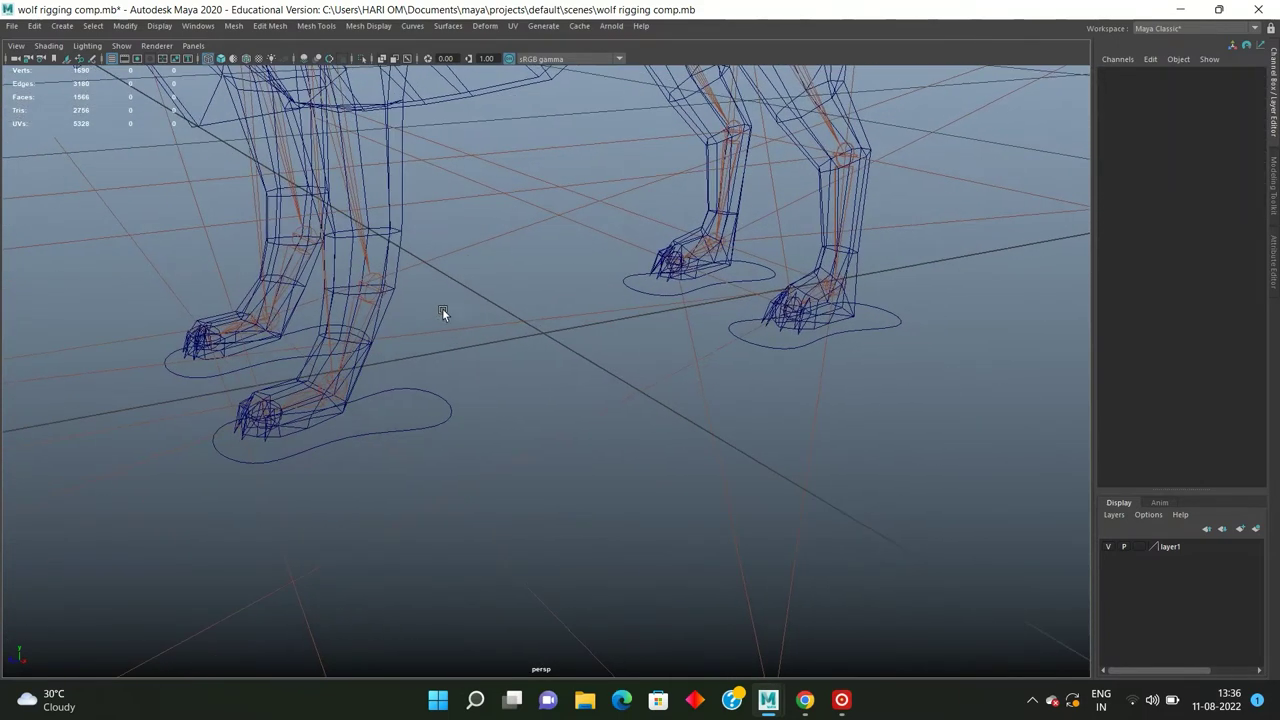
click(455, 351)
scroll(474, 317, up, 3)
click(418, 317)
scroll(216, 325, down, 3)
click(220, 360)
click(243, 291)
scroll(284, 308, up, 3)
scroll(284, 308, down, 2)
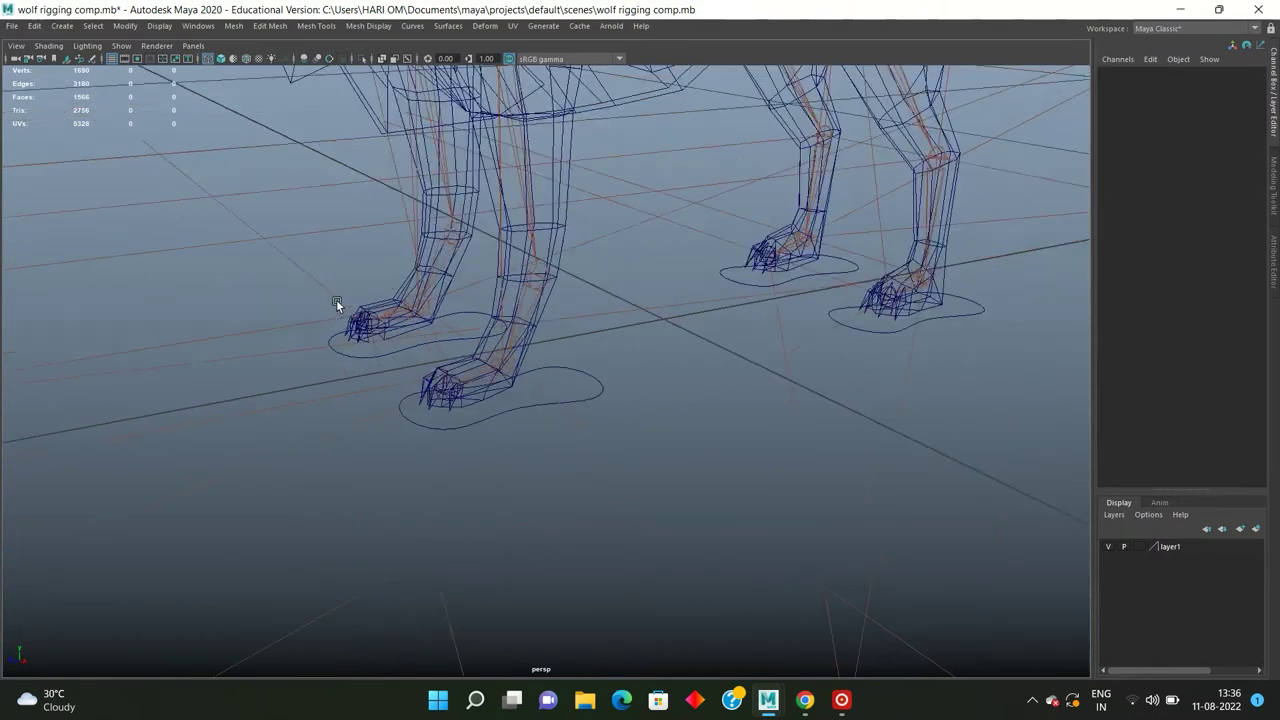
scroll(336, 299, down, 1)
alt+middle_drag(289, 289, 474, 328)
alt+drag(474, 328, 664, 391)
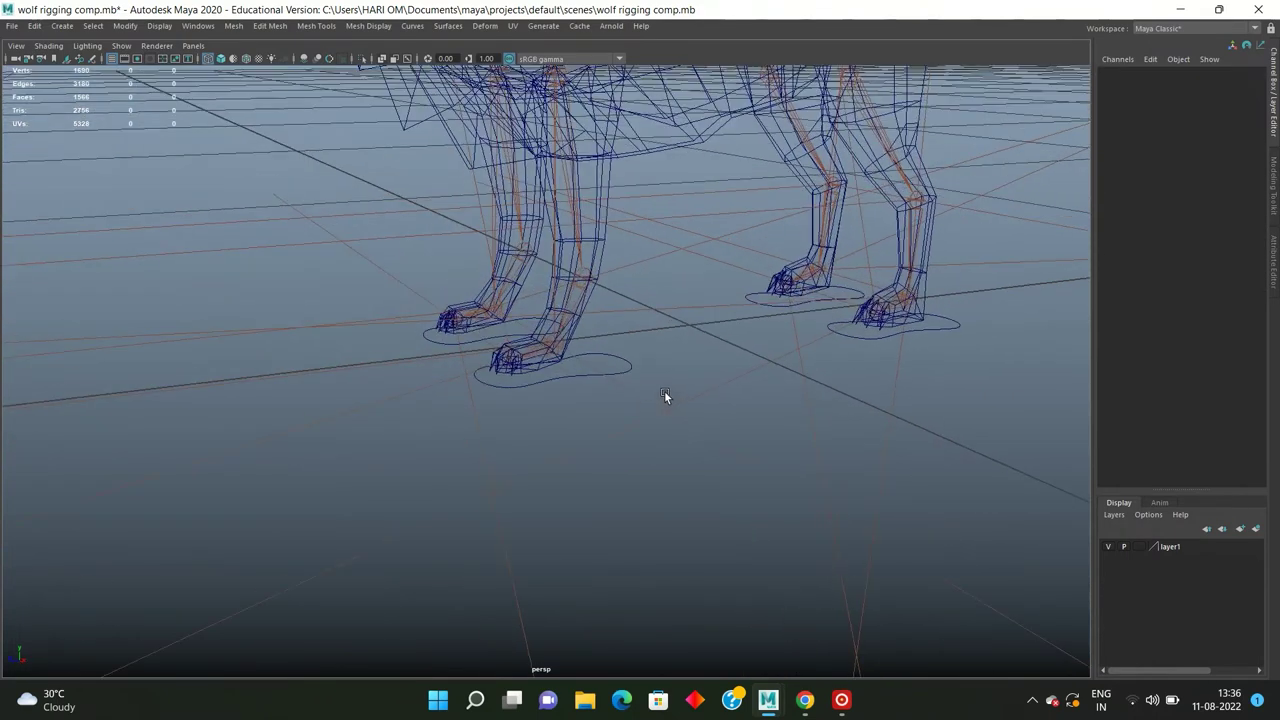
click(622, 403)
click(575, 405)
click(620, 403)
mouse_move(620, 403)
alt+mouse_down()
mouse_move(557, 372)
mouse_move(585, 350)
mouse_move(580, 335)
alt+mouse_up()
scroll(557, 372, up, 2)
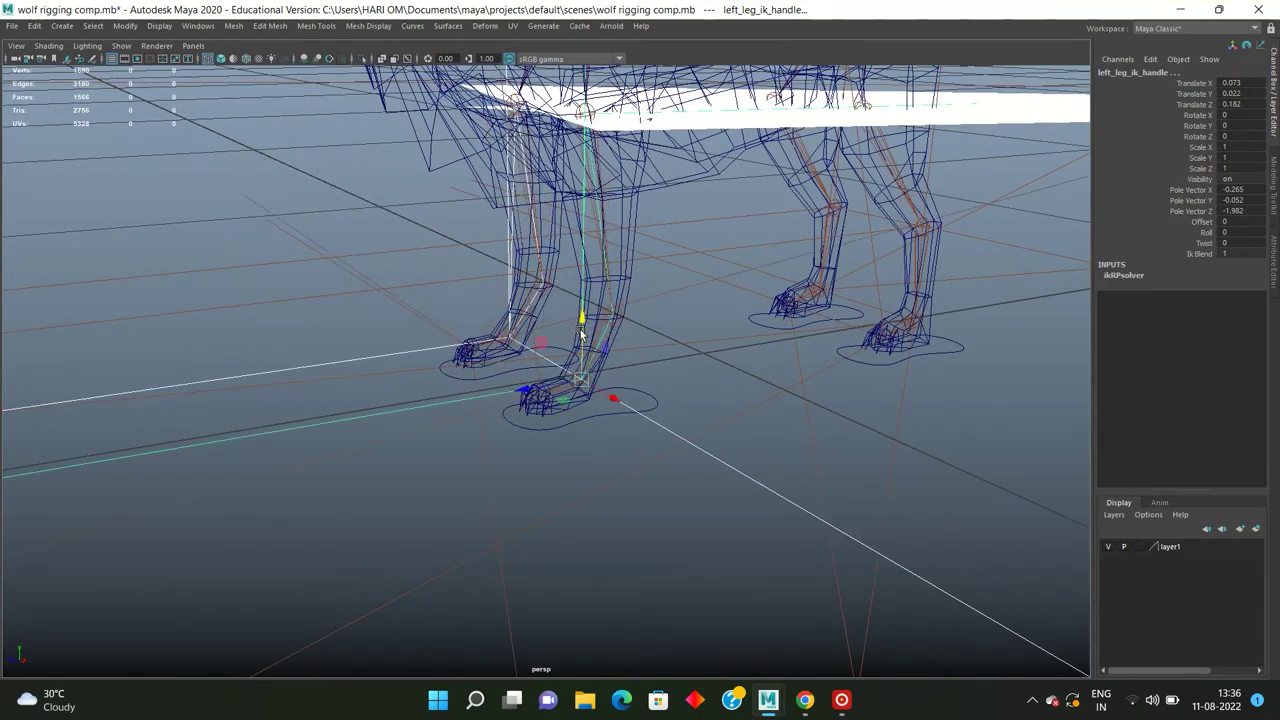
click(659, 425)
click(656, 426)
click(615, 391)
scroll(615, 394, up, 2)
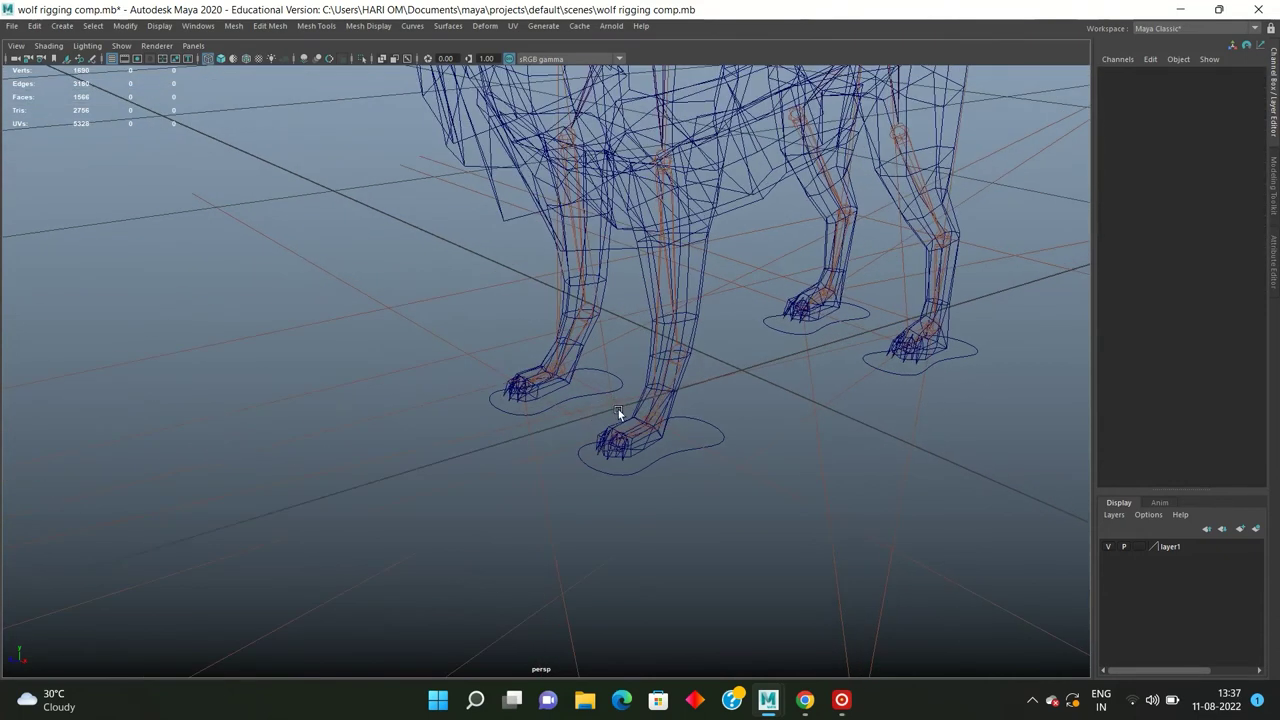
scroll(620, 415, down, 2)
click(655, 440)
scroll(640, 432, up, 2)
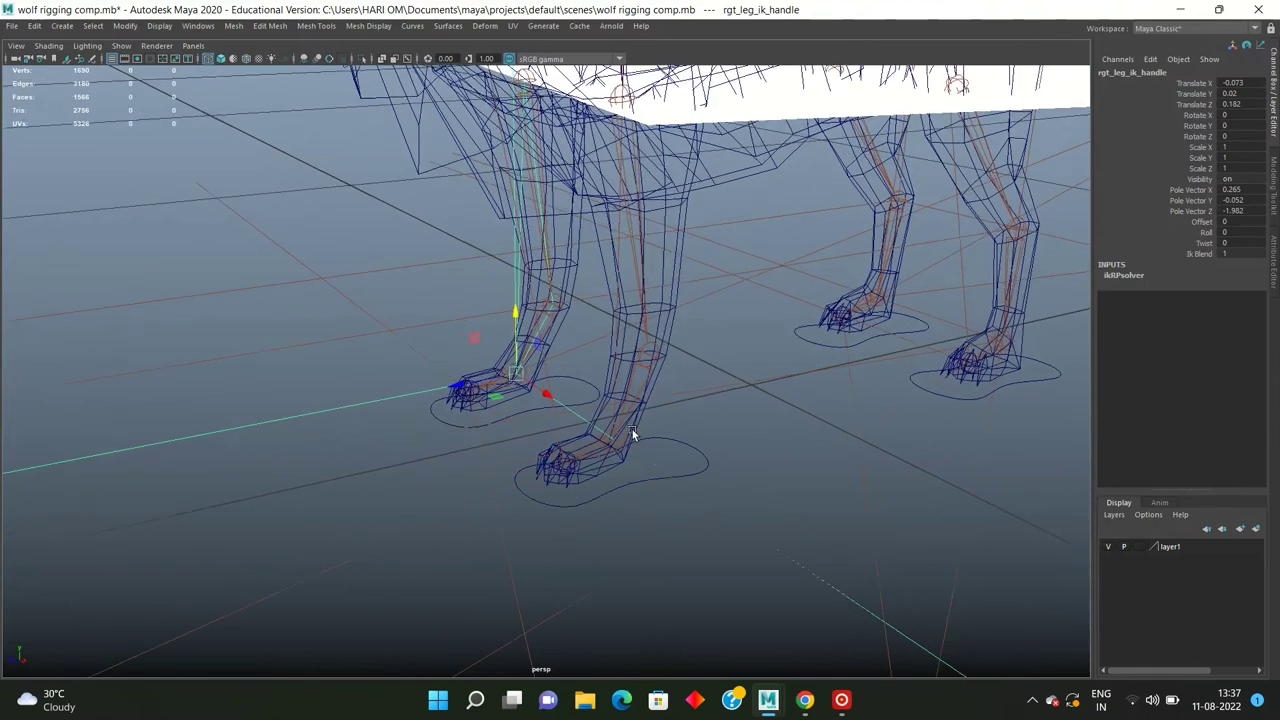
drag(515, 318, 527, 308)
key(ctrl+z)
alt+middle_drag(654, 362, 646, 366)
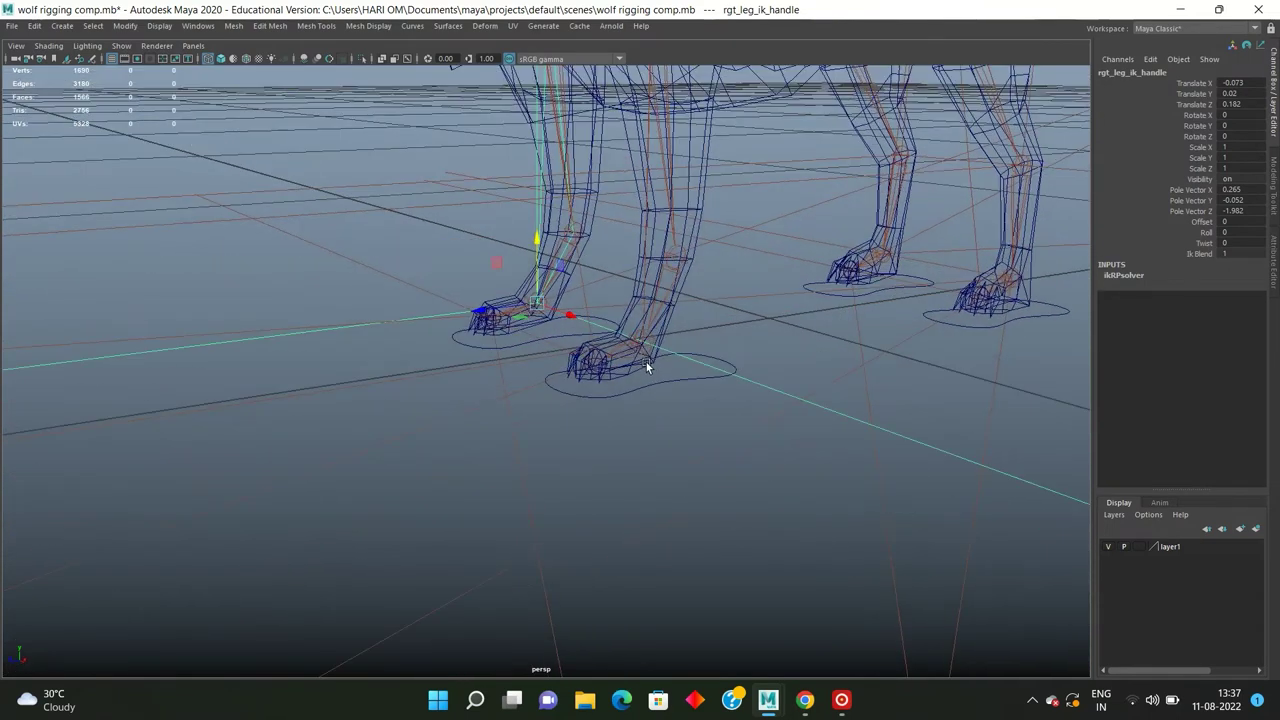
alt+drag(646, 367, 326, 411)
click(328, 427)
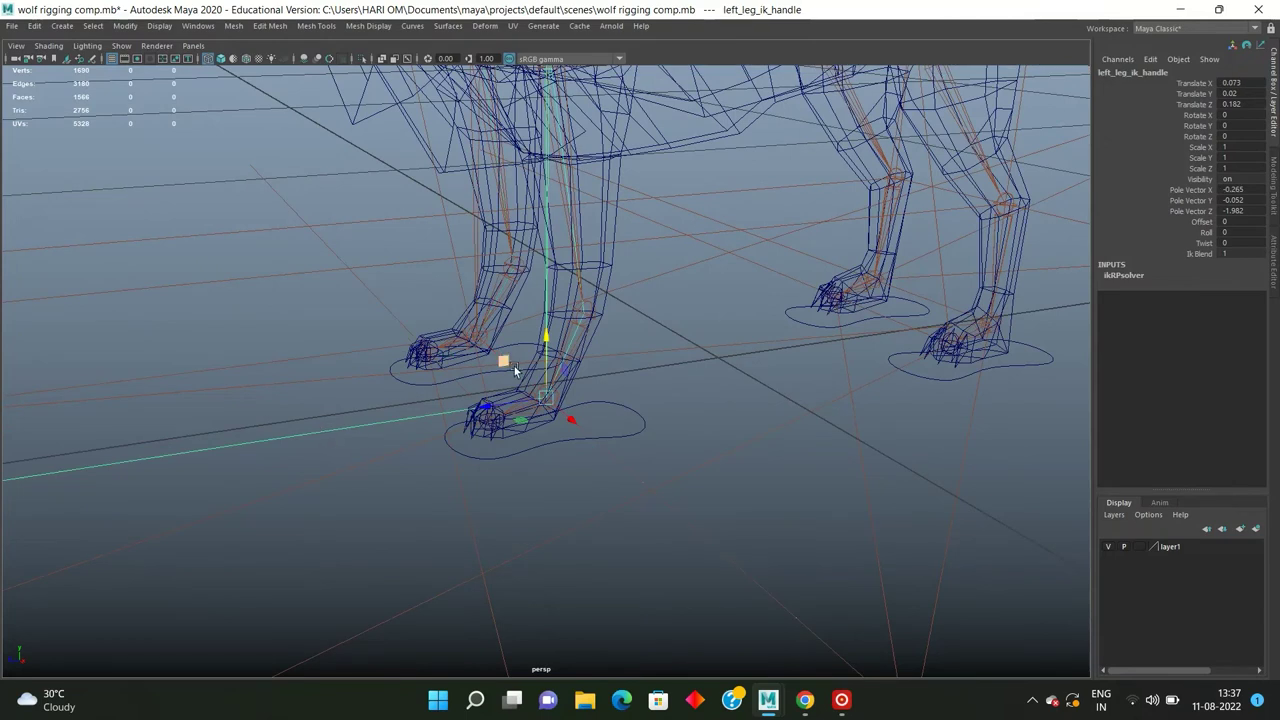
drag(546, 340, 560, 310)
key(ctrl+z)
alt+right_drag(558, 319, 717, 407)
click(717, 410)
key(ctrl+z)
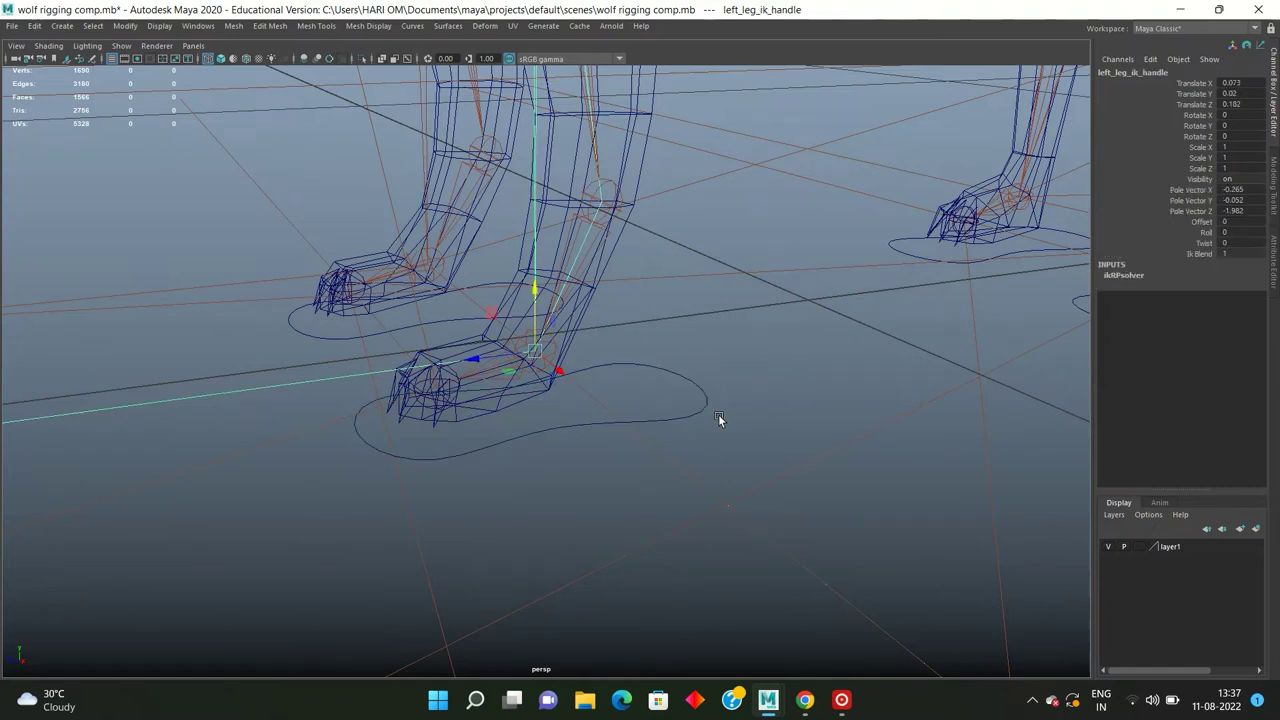
click(702, 399)
click(623, 362)
drag(540, 349, 538, 236)
scroll(540, 235, down, 3)
key(ctrl+z)
scroll(572, 320, down, 2)
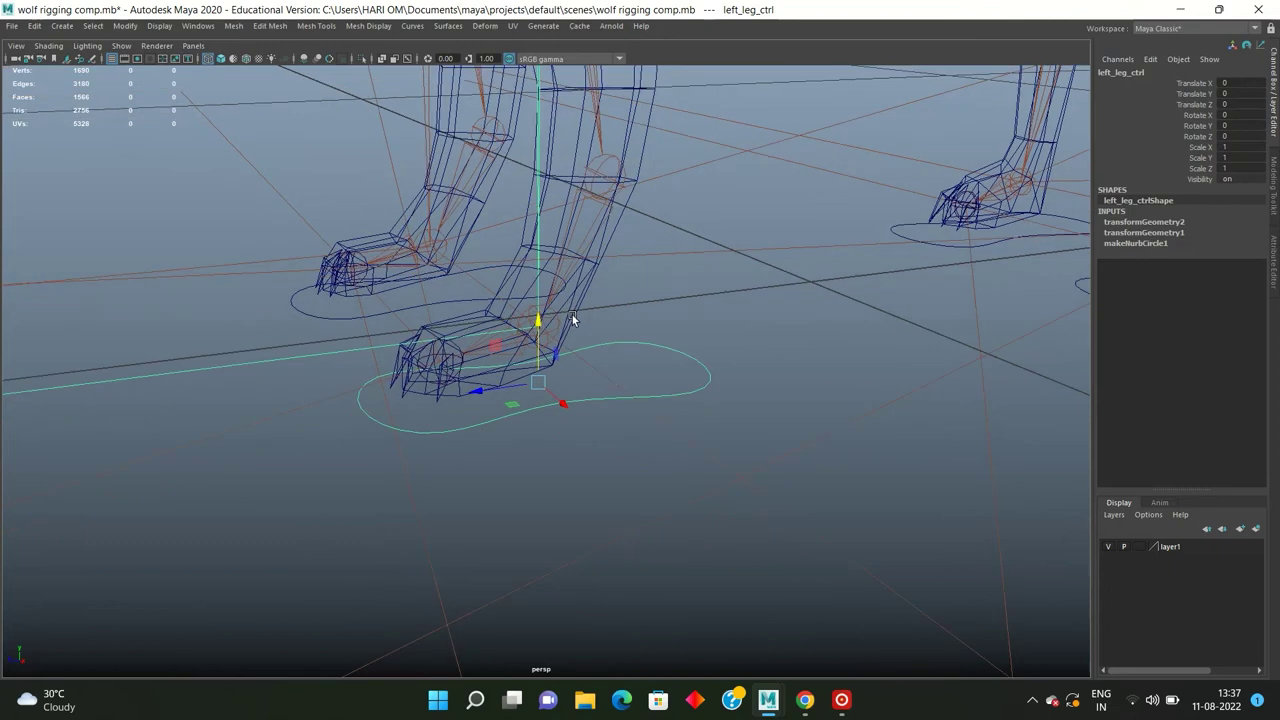
scroll(568, 318, down, 2)
scroll(556, 314, up, 2)
scroll(560, 318, up, 2)
scroll(548, 319, up, 3)
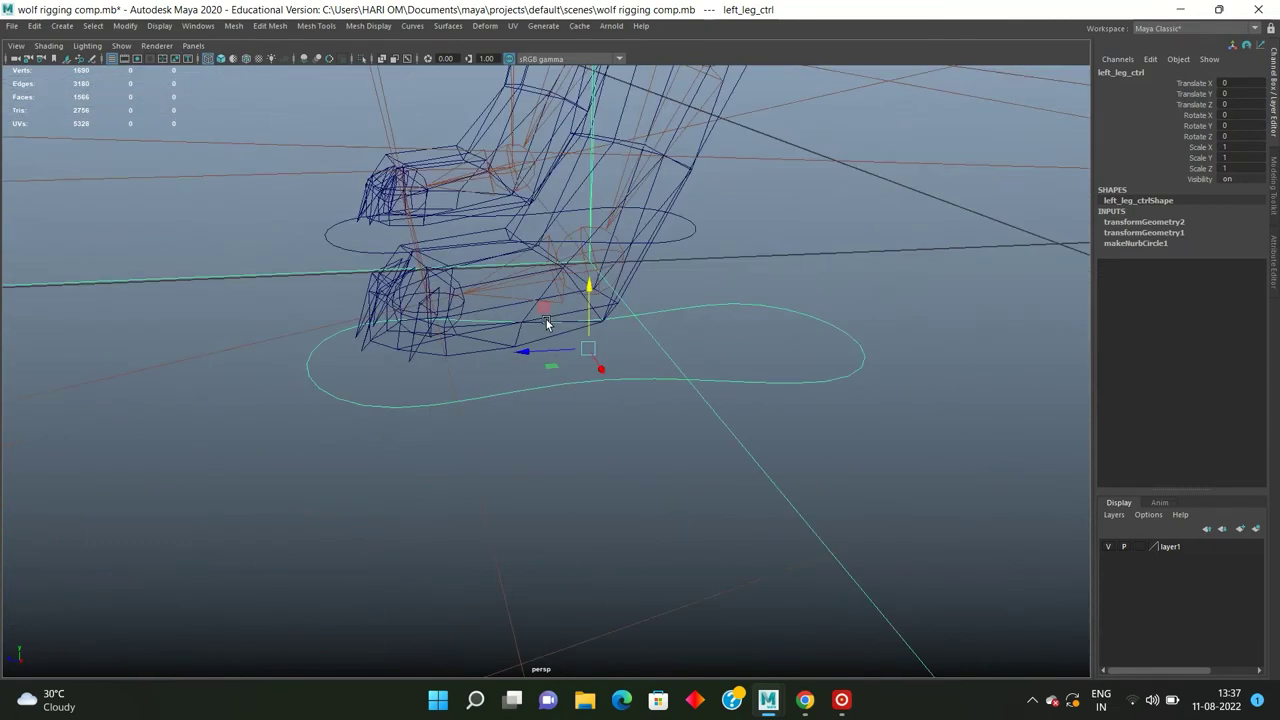
click(320, 325)
scroll(323, 430, down, 2)
click(440, 403)
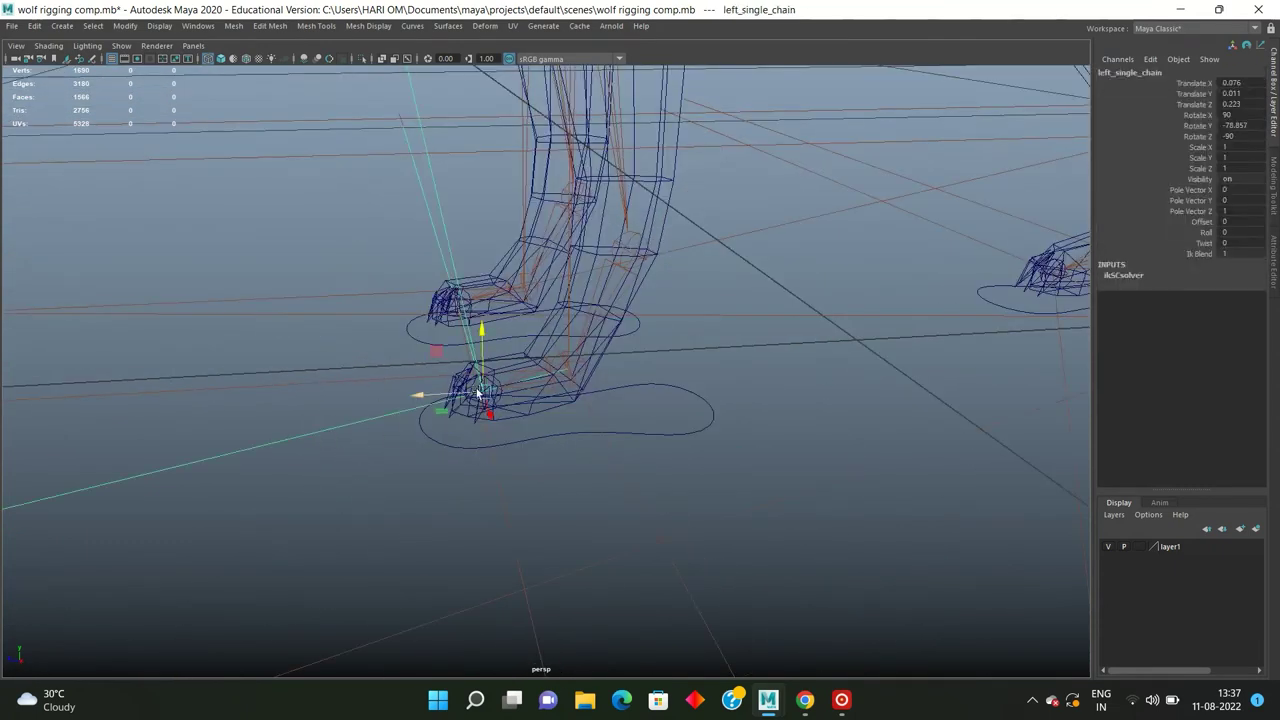
scroll(440, 403, up, 2)
alt+drag(537, 387, 756, 395)
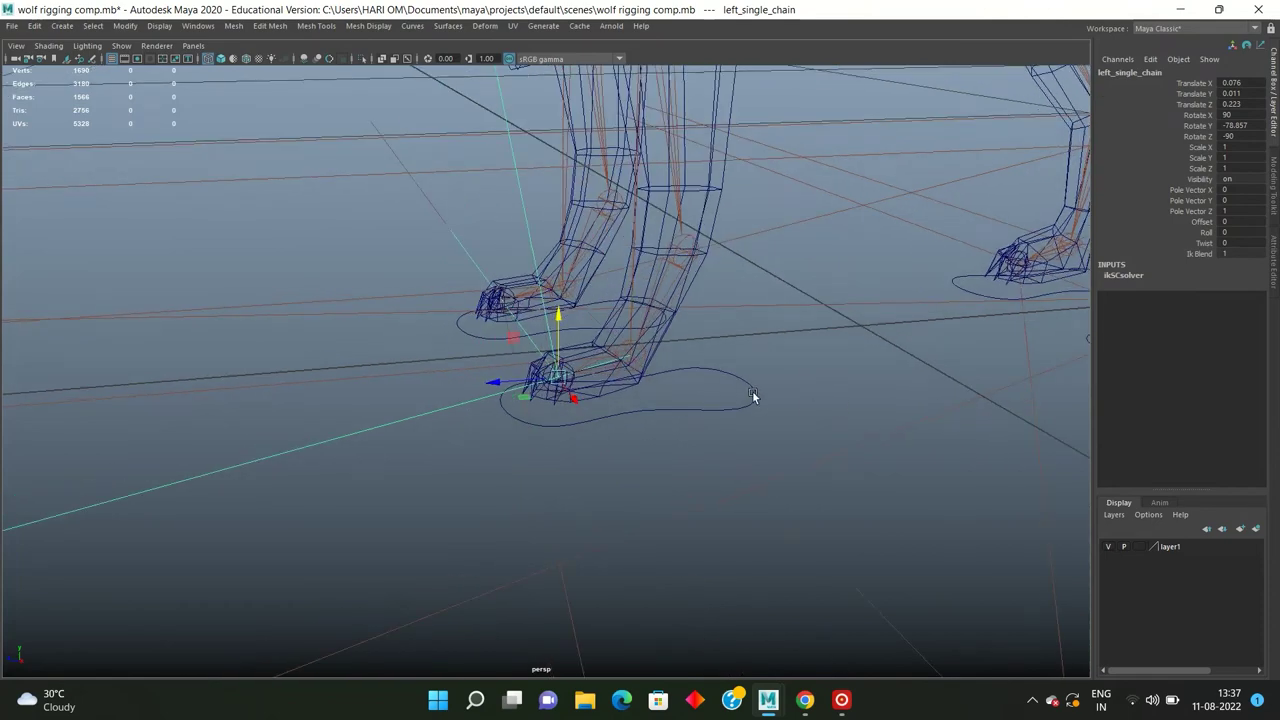
click(758, 416)
key(ctrl+z)
mouse_move(758, 415)
alt+mouse_down()
mouse_move(596, 381)
mouse_move(584, 407)
mouse_move(658, 405)
mouse_move(546, 360)
mouse_move(579, 371)
mouse_move(528, 399)
mouse_move(451, 387)
mouse_move(614, 425)
mouse_move(523, 392)
mouse_move(574, 424)
mouse_move(686, 417)
mouse_move(751, 340)
mouse_move(744, 316)
alt+mouse_up()
click(744, 316)
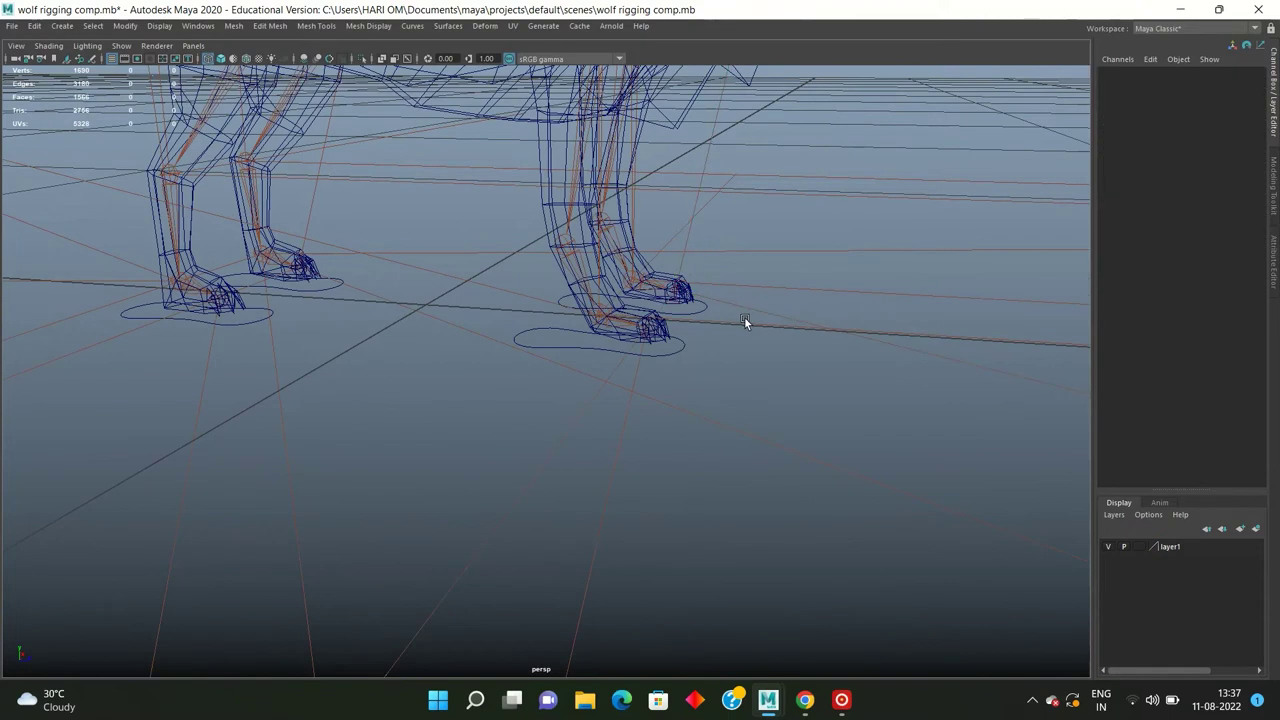
Step: Frame the rgt_single_chain IK handle and test-lift the foot, then undo the lift
click(740, 326)
key(f)
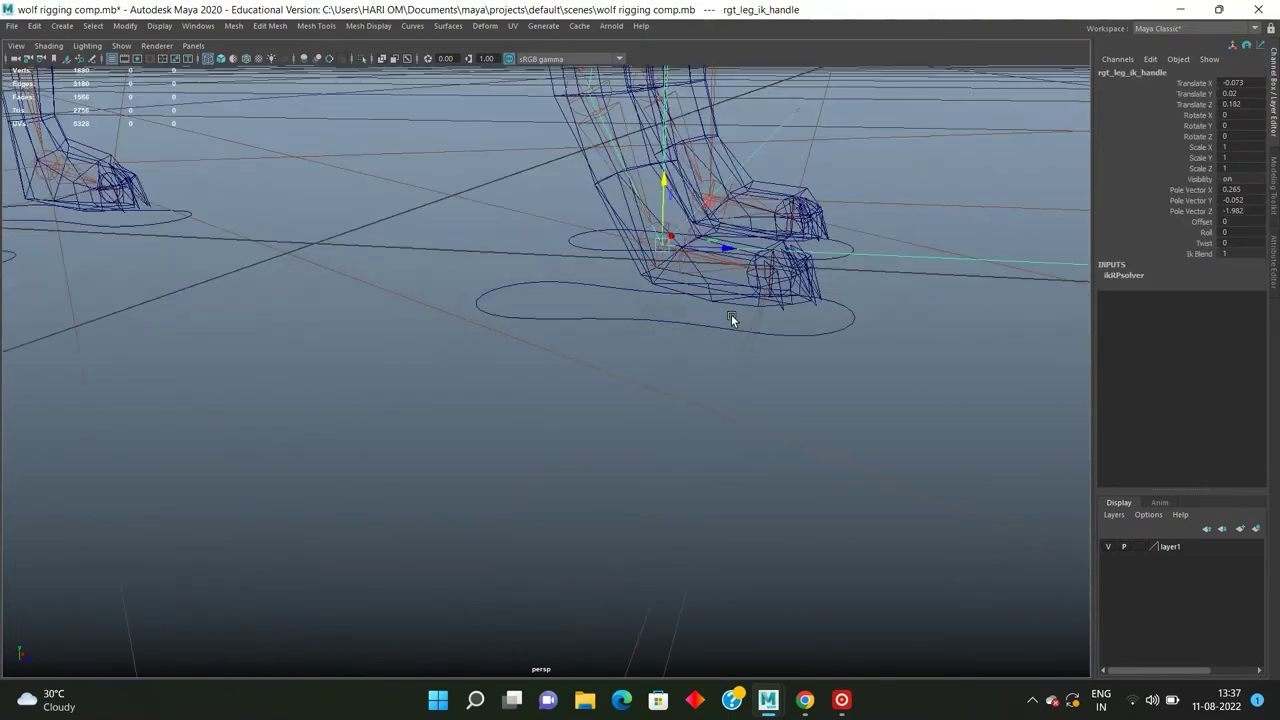
alt+right_drag(684, 385, 627, 379)
alt+drag(627, 379, 600, 383)
alt+right_drag(600, 383, 623, 371)
alt+drag(623, 371, 580, 345)
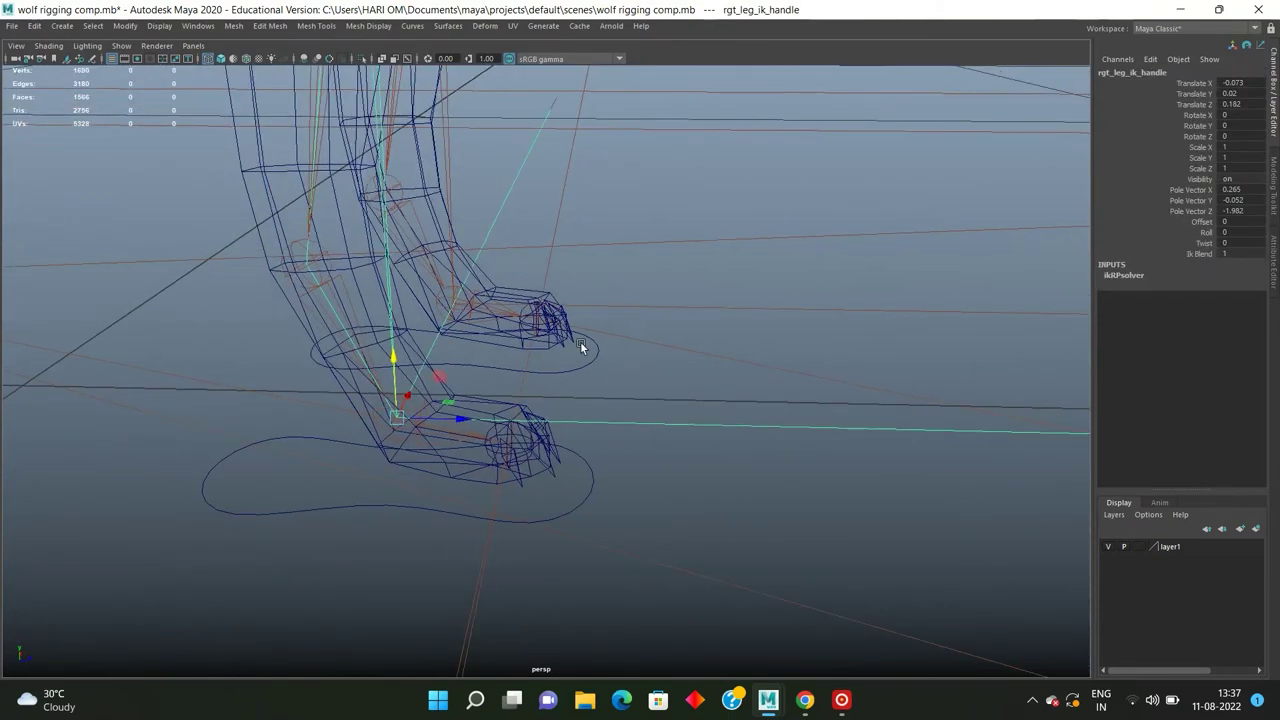
drag(392, 345, 406, 269)
key(ctrl+z)
click(298, 509)
key(ctrl+z)
alt+middle_drag(317, 548, 527, 432)
click(527, 432)
mouse_move(527, 432)
alt+mouse_down()
mouse_move(694, 429)
mouse_move(543, 434)
alt+mouse_up()
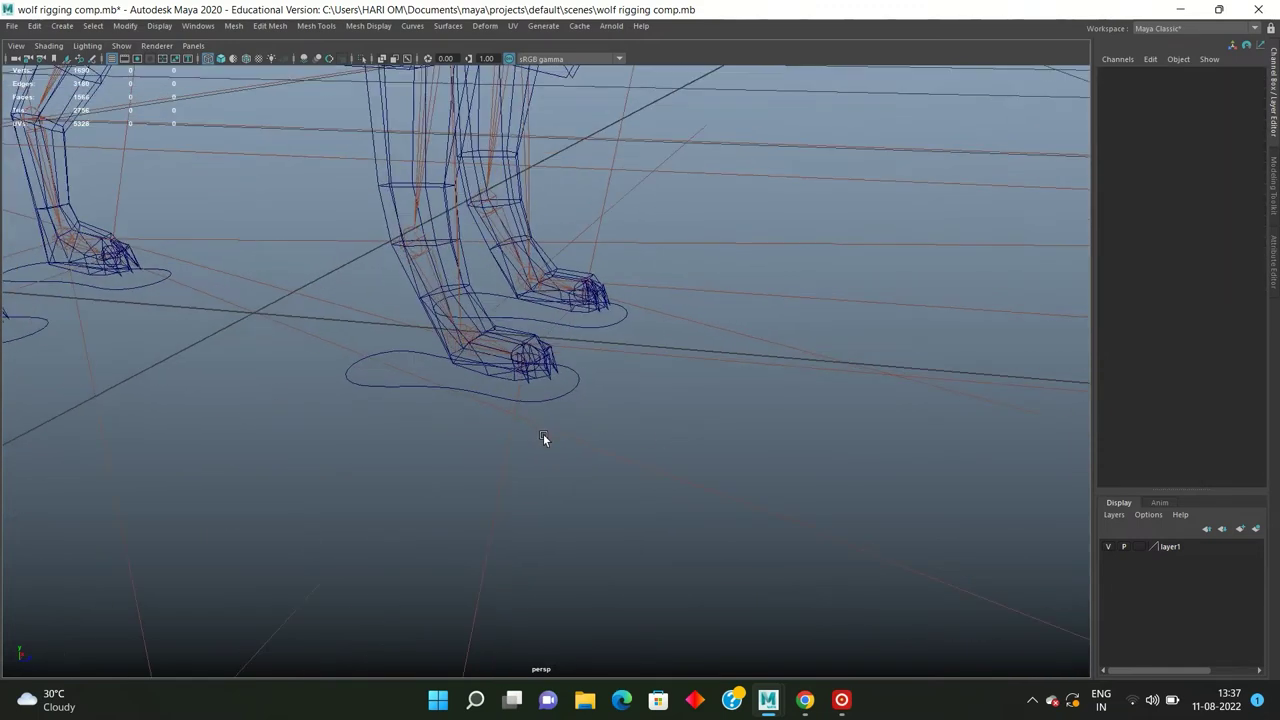
drag(454, 477, 456, 478)
scroll(537, 422, up, 3)
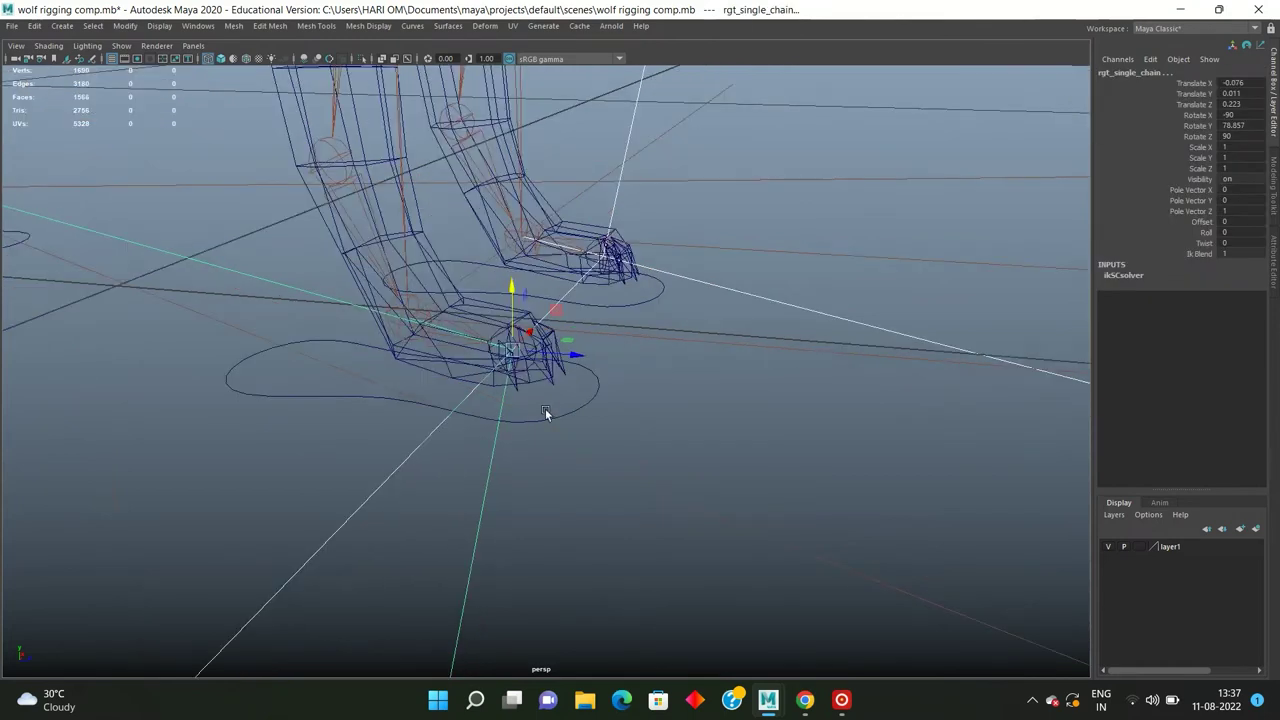
alt+drag(545, 408, 508, 407)
Step: Frame the left_leg_ctrl1 foot curve and raise it slightly
click(306, 424)
key(f)
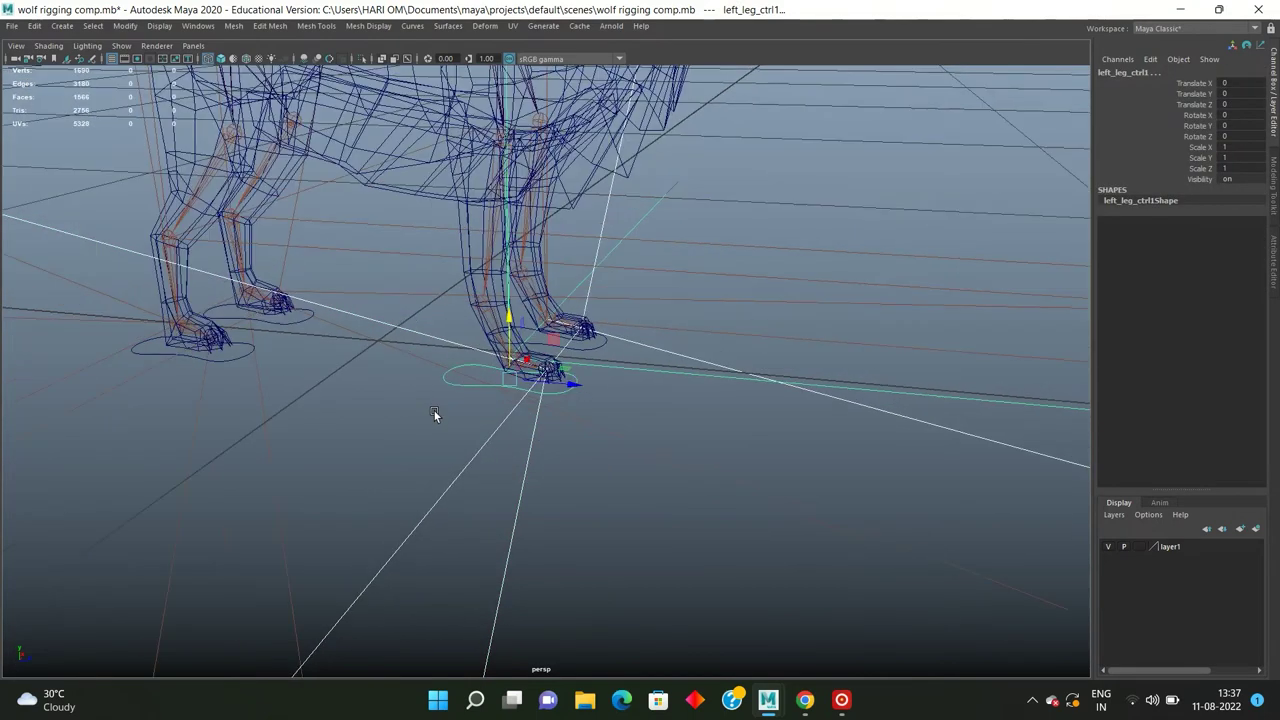
click(434, 411)
alt+drag(436, 404, 455, 394)
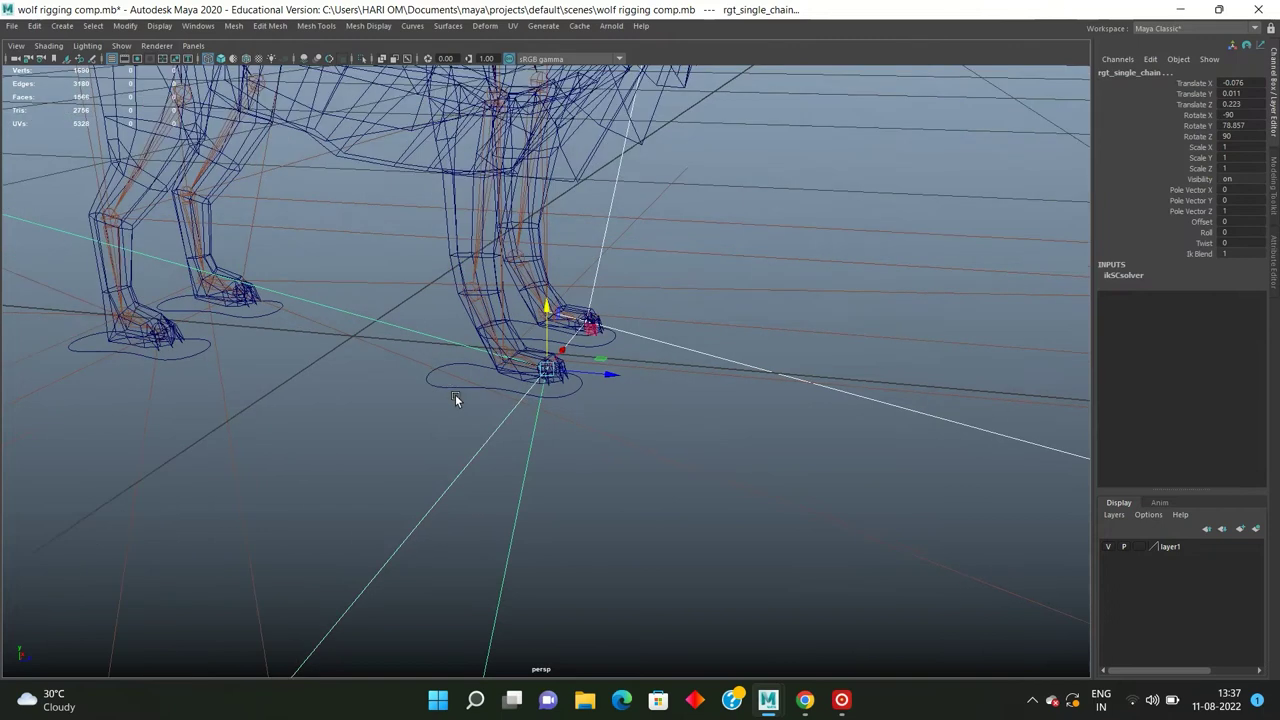
click(428, 383)
key(f)
mouse_move(470, 300)
alt+mouse_down()
mouse_move(505, 265)
mouse_move(639, 277)
alt+mouse_up()
scroll(510, 268, down, 3)
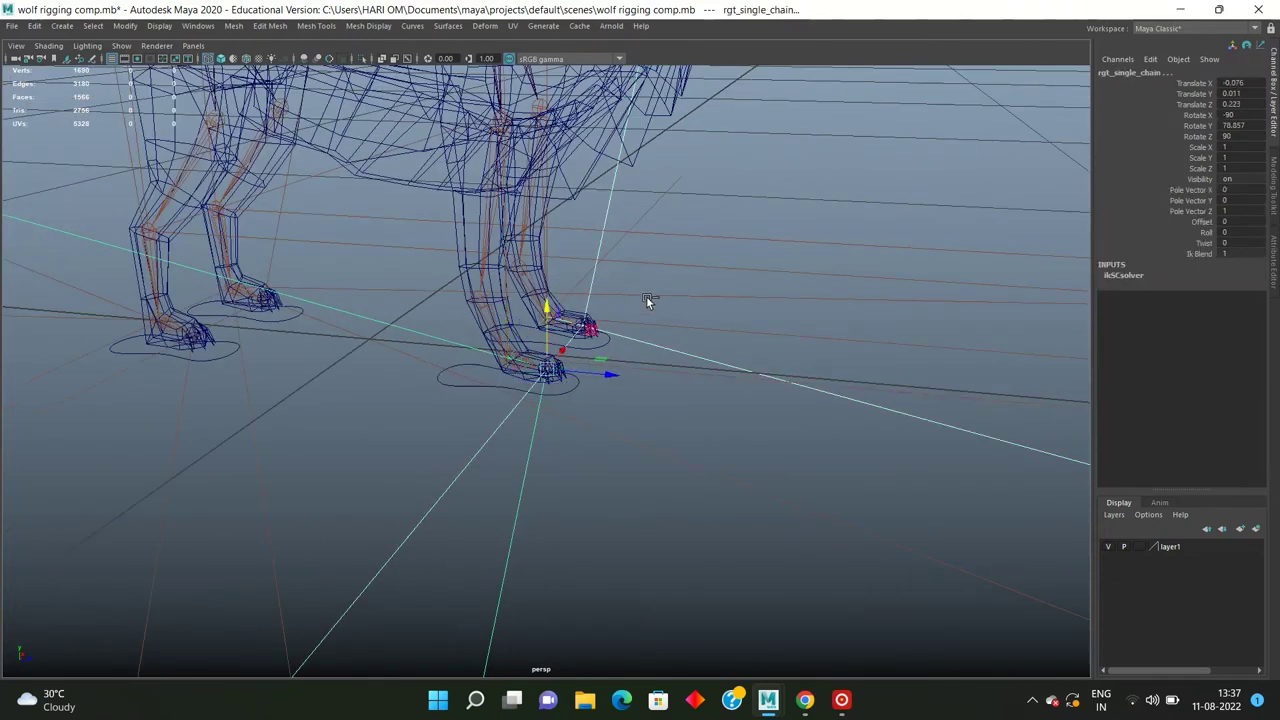
scroll(646, 305, up, 2)
click(650, 307)
click(694, 307)
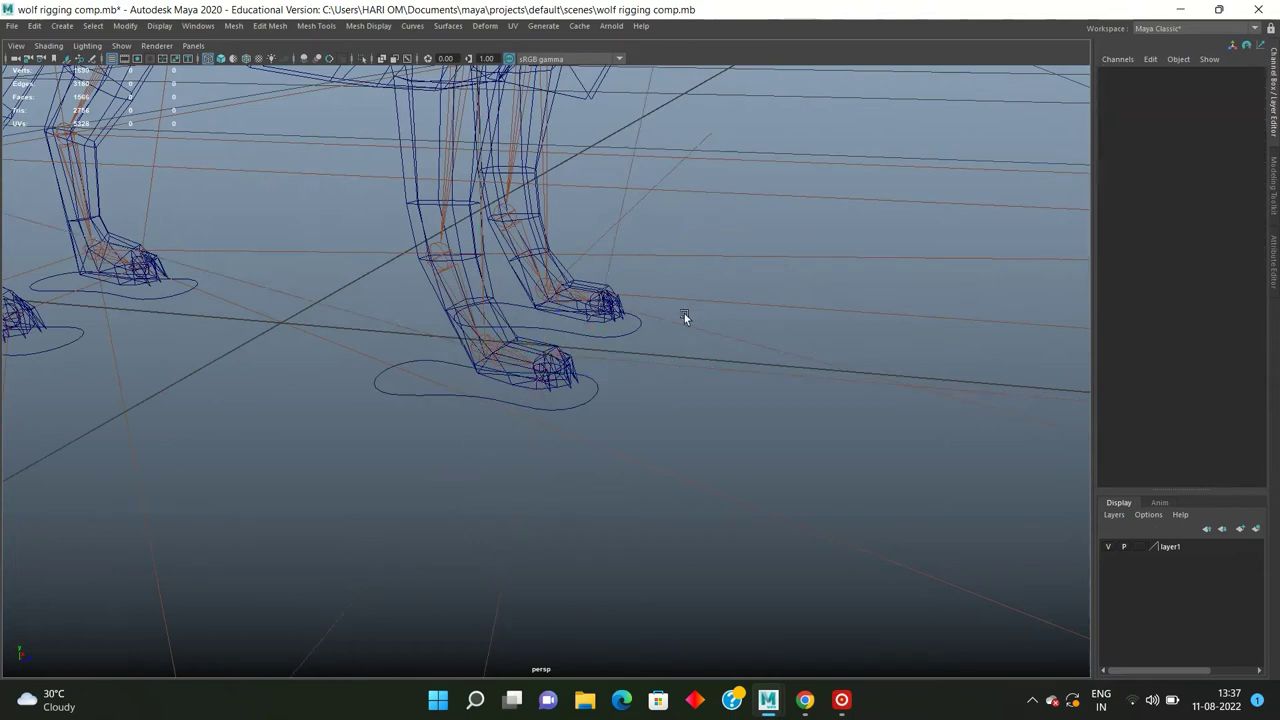
click(368, 386)
drag(491, 323, 504, 285)
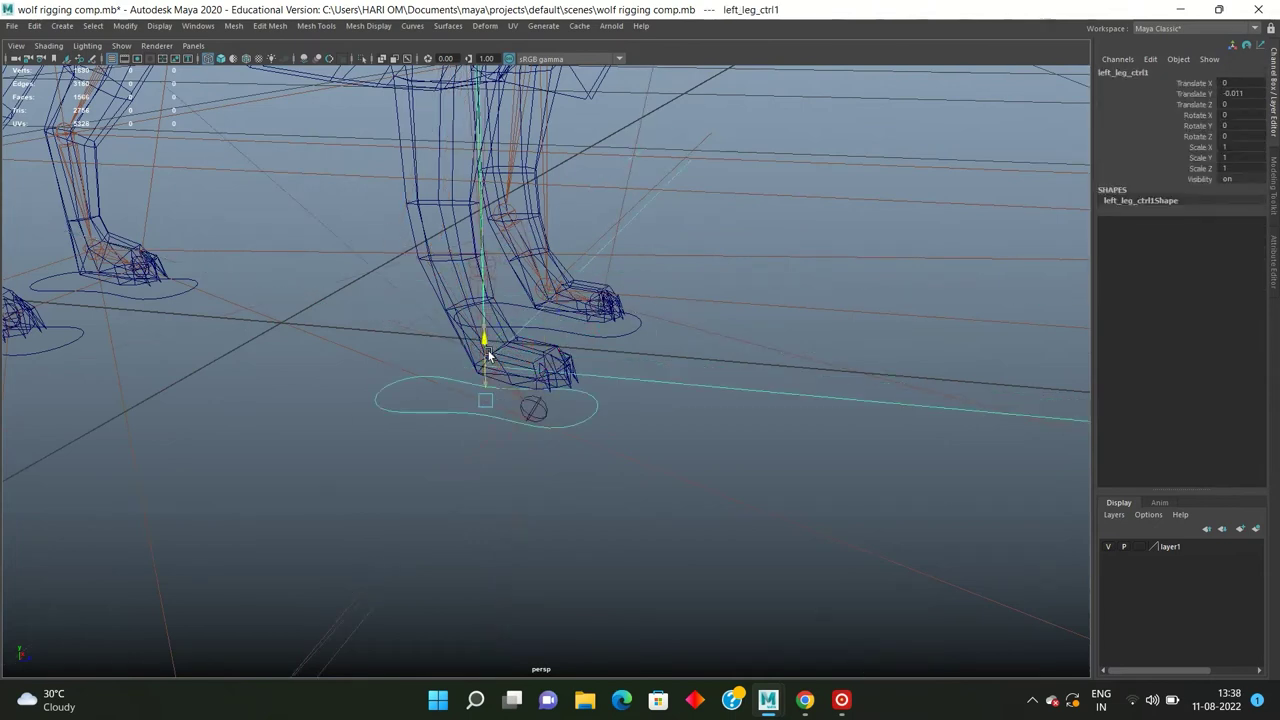
Step: Select rgt_single_chain plus left_leg_ctrl1 and parent the IK handle under the curve
scroll(540, 365, up, 2)
mouse_move(543, 371)
alt+mouse_down()
mouse_move(554, 391)
mouse_move(578, 373)
alt+mouse_up()
click(533, 335)
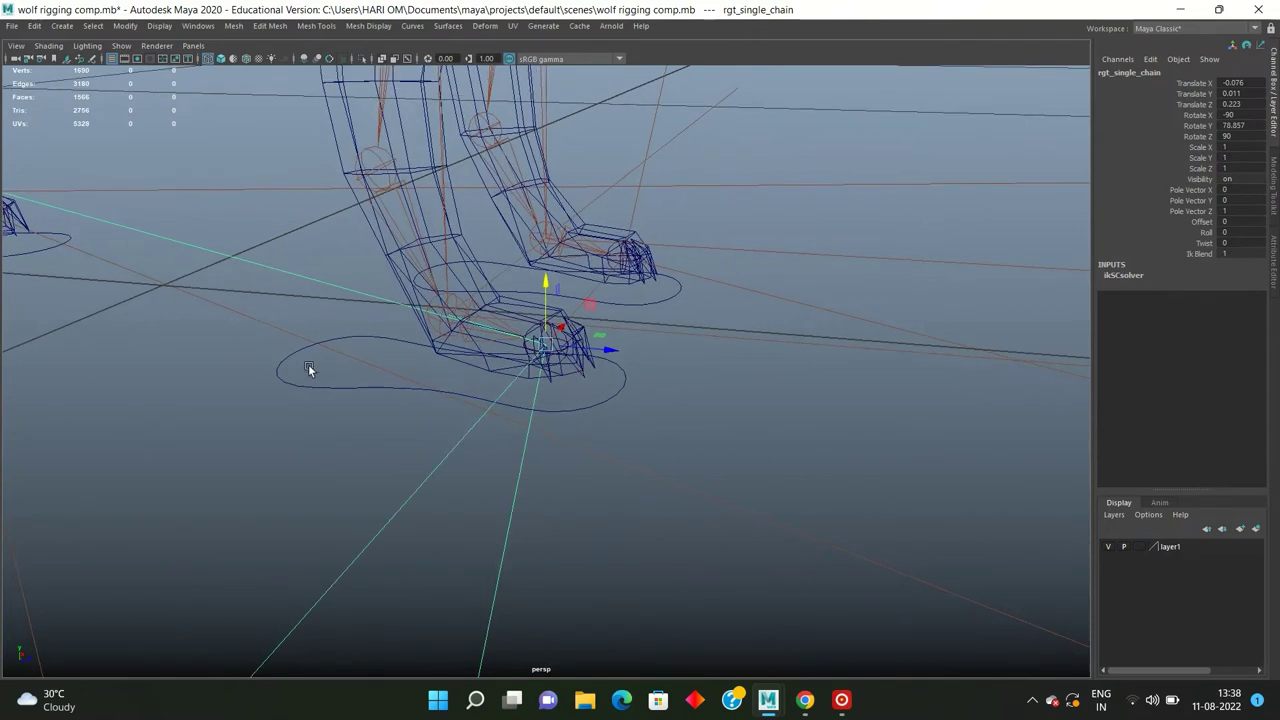
click(306, 394)
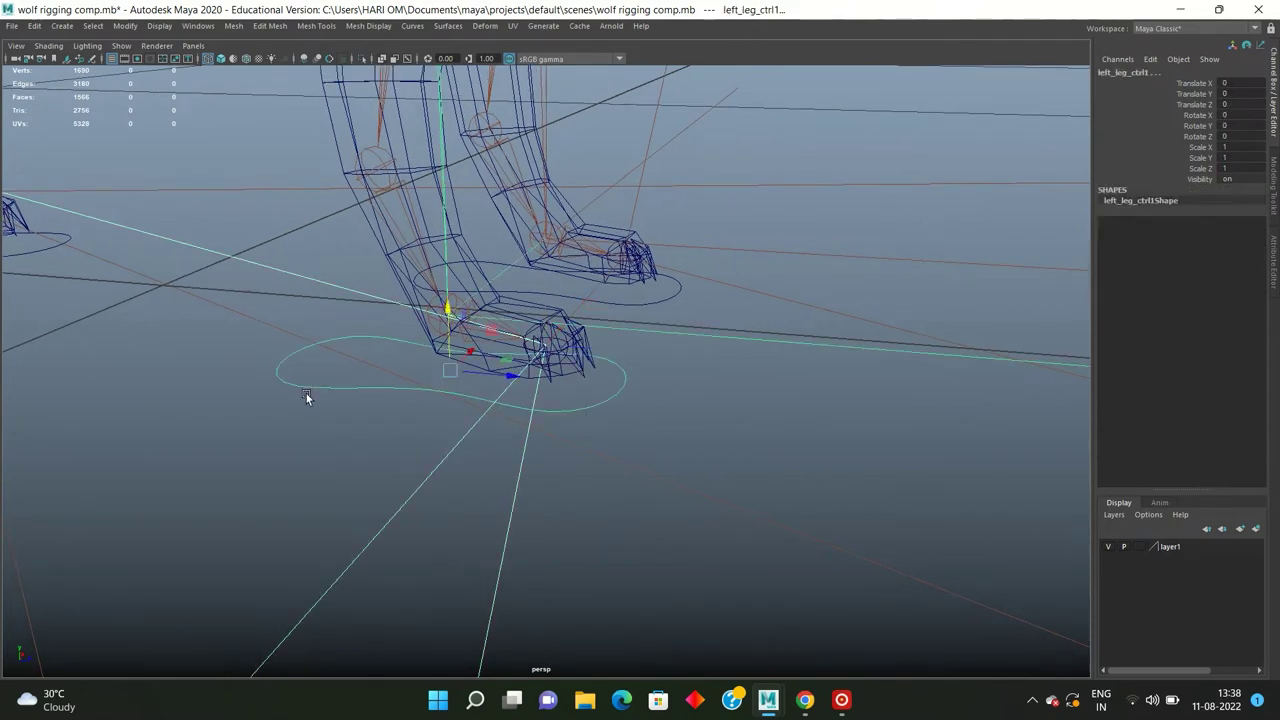
key(ctrl+z)
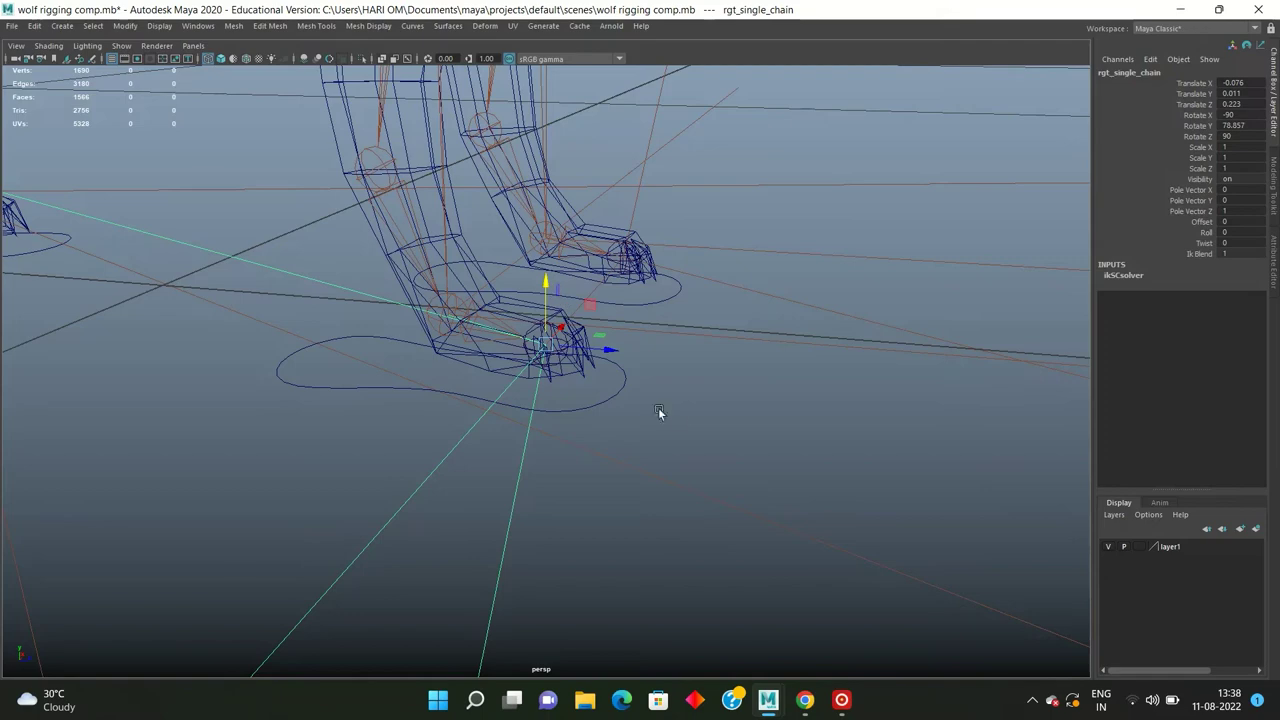
click(400, 406)
click(323, 421)
mouse_move(459, 313)
alt+mouse_down()
mouse_move(449, 246)
mouse_move(449, 300)
mouse_move(515, 270)
mouse_move(363, 341)
mouse_move(659, 412)
mouse_move(516, 352)
mouse_move(579, 402)
alt+mouse_up()
click(566, 394)
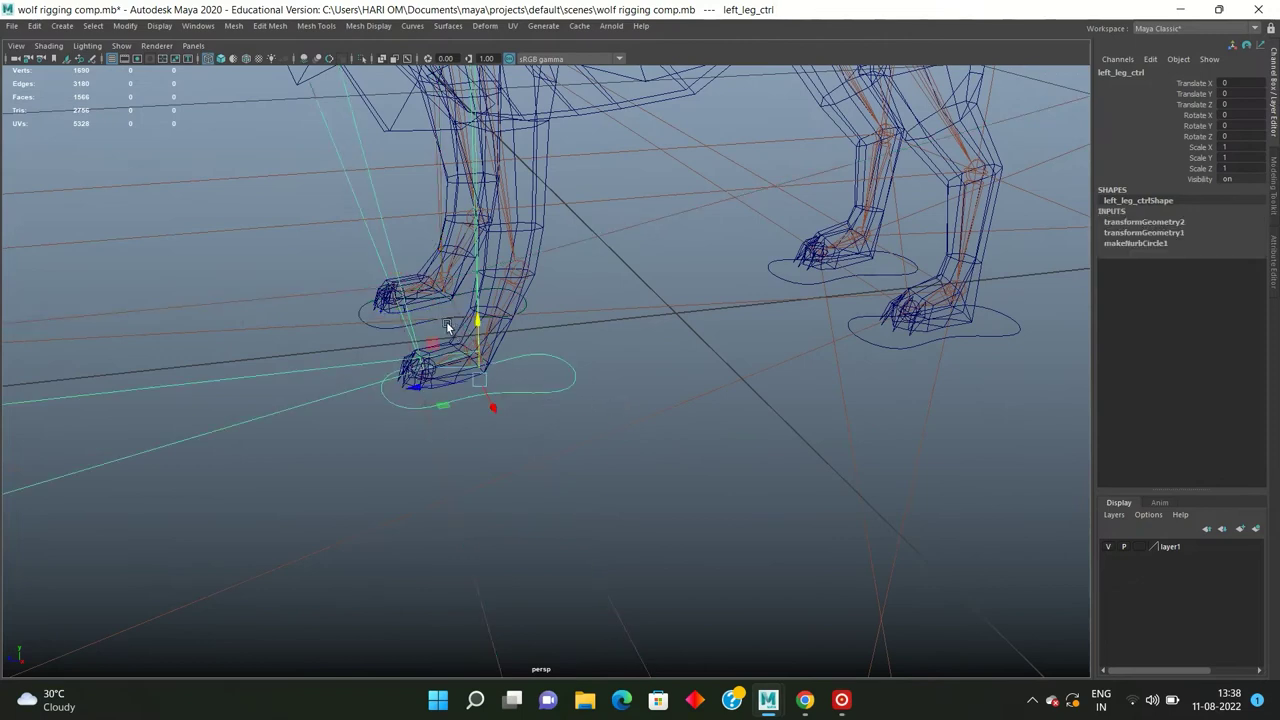
Step: Lift left_leg_ctrl2 and left_leg_ctrl3 to the knee and lower them back to the feet
mouse_move(480, 343)
alt+mouse_down()
mouse_move(557, 329)
mouse_move(832, 396)
mouse_move(589, 457)
mouse_move(803, 394)
mouse_move(736, 416)
mouse_move(714, 446)
mouse_move(678, 427)
mouse_move(635, 431)
mouse_move(657, 434)
alt+mouse_up()
click(716, 446)
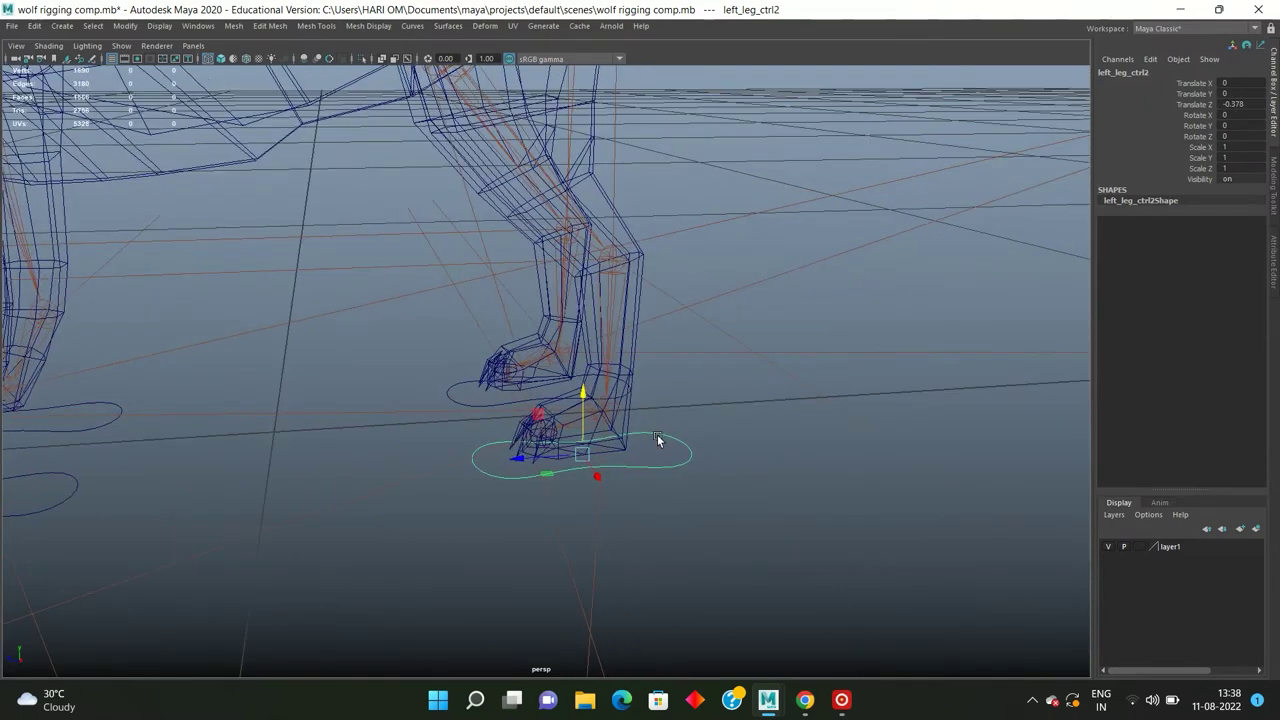
drag(580, 452, 628, 262)
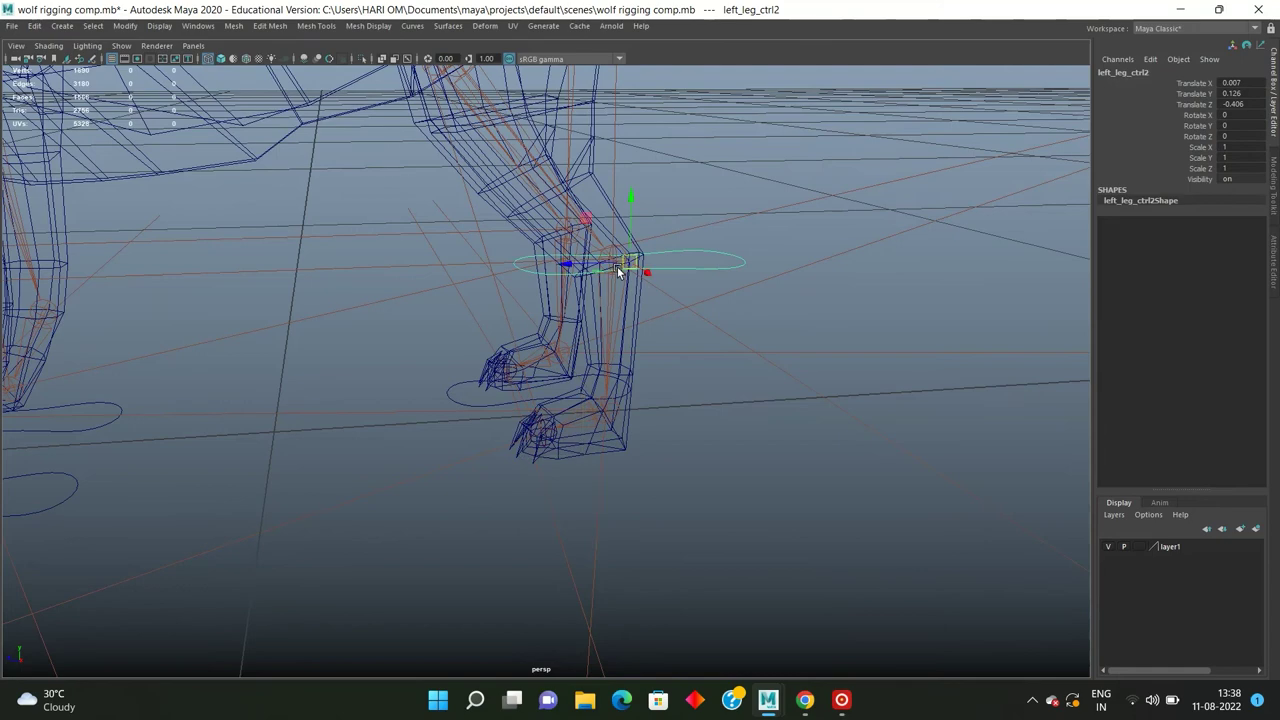
mouse_move(631, 204)
mouse_down()
mouse_move(623, 386)
mouse_move(491, 432)
mouse_move(684, 427)
mouse_move(608, 503)
mouse_up()
click(601, 506)
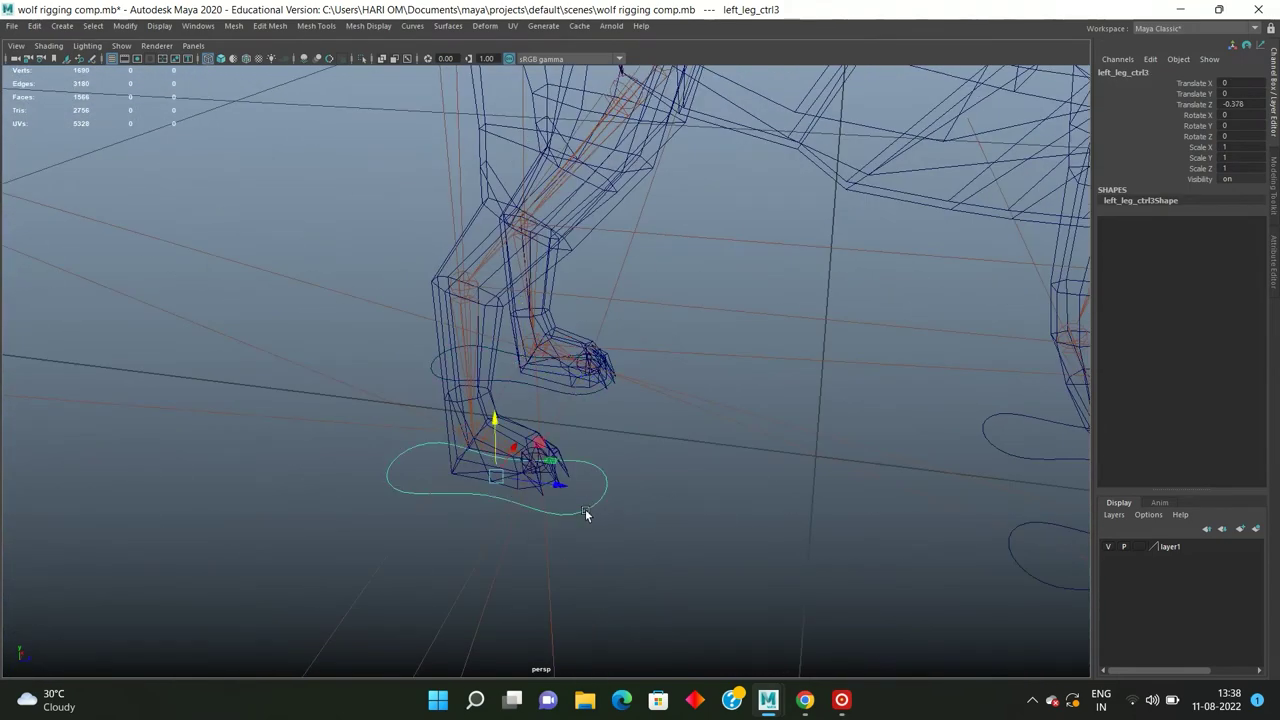
drag(496, 472, 456, 285)
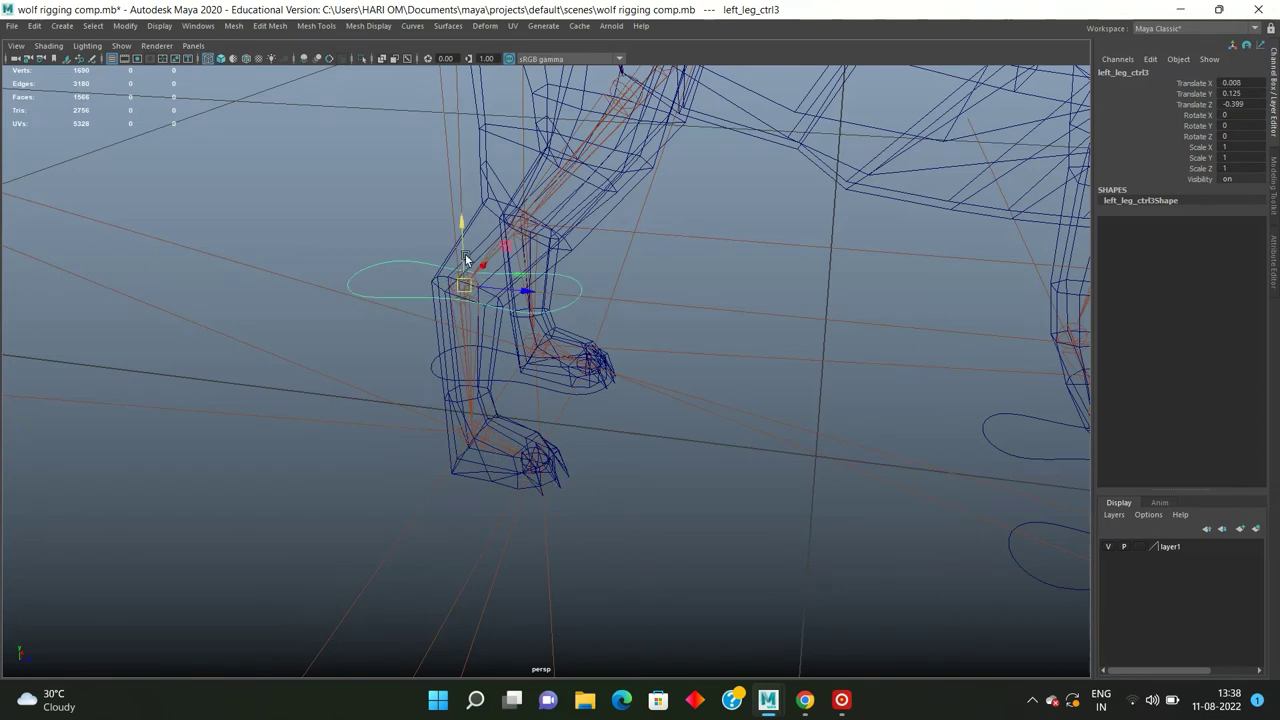
drag(459, 227, 466, 395)
Step: In side view, set left_leg_ctrl2 flat on the ground
key(space)
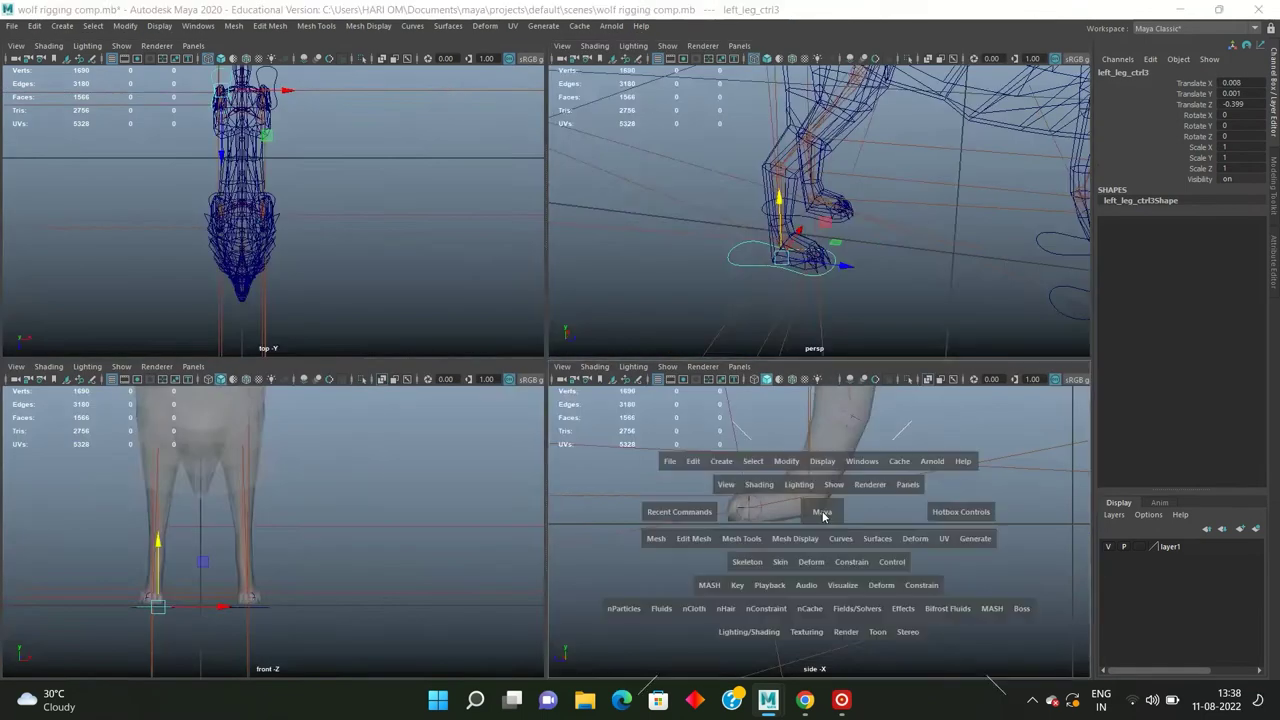
key(space)
scroll(679, 390, down, 3)
scroll(611, 386, up, 2)
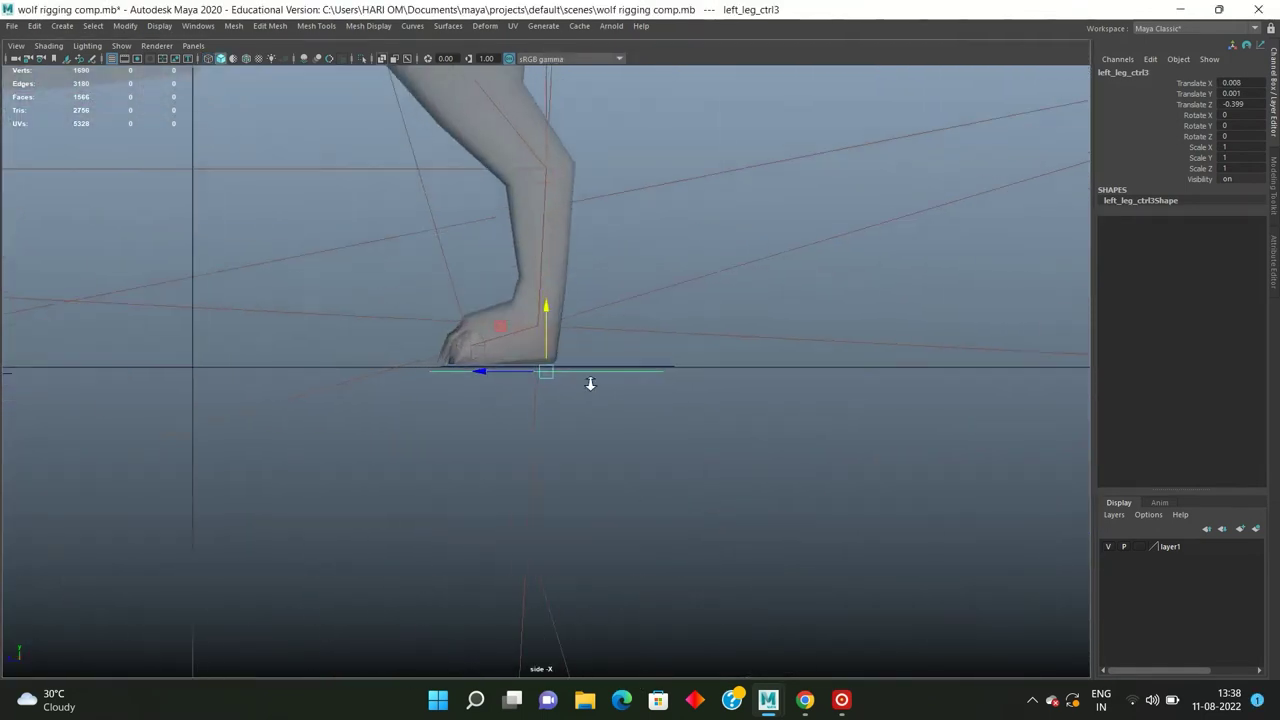
scroll(519, 385, up, 2)
key(space)
key(f)
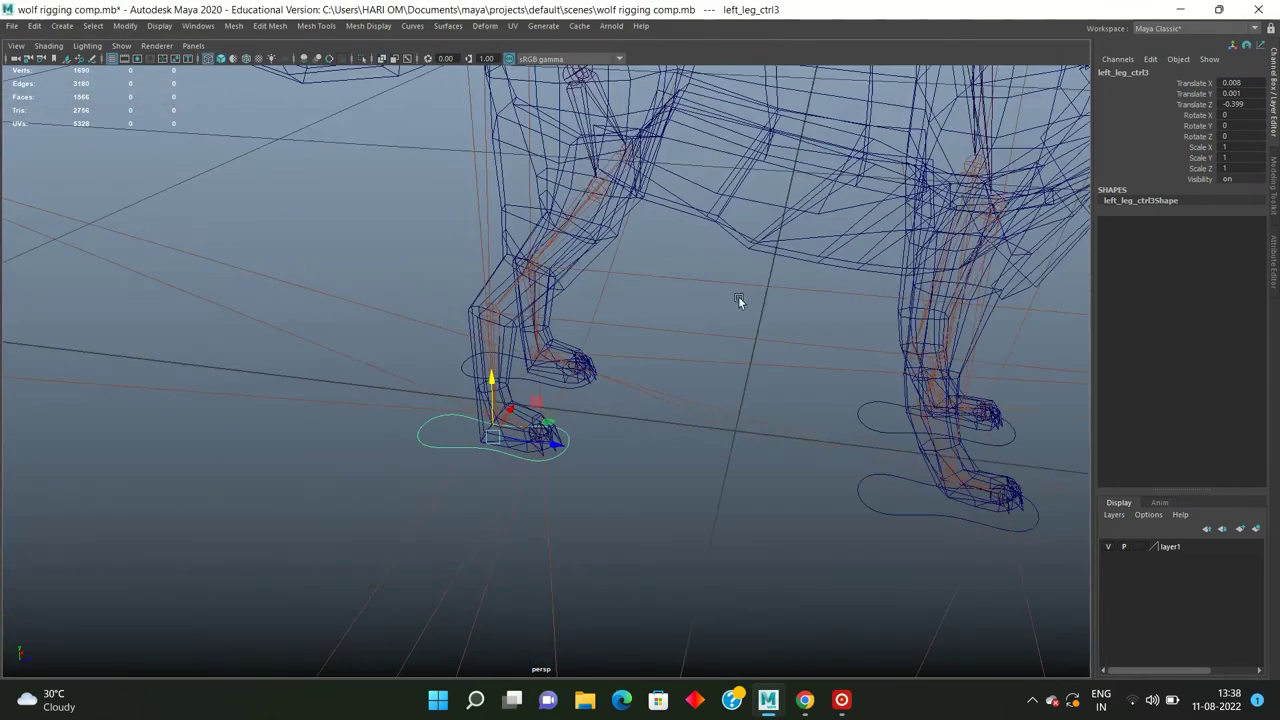
alt+drag(419, 317, 534, 267)
key(space)
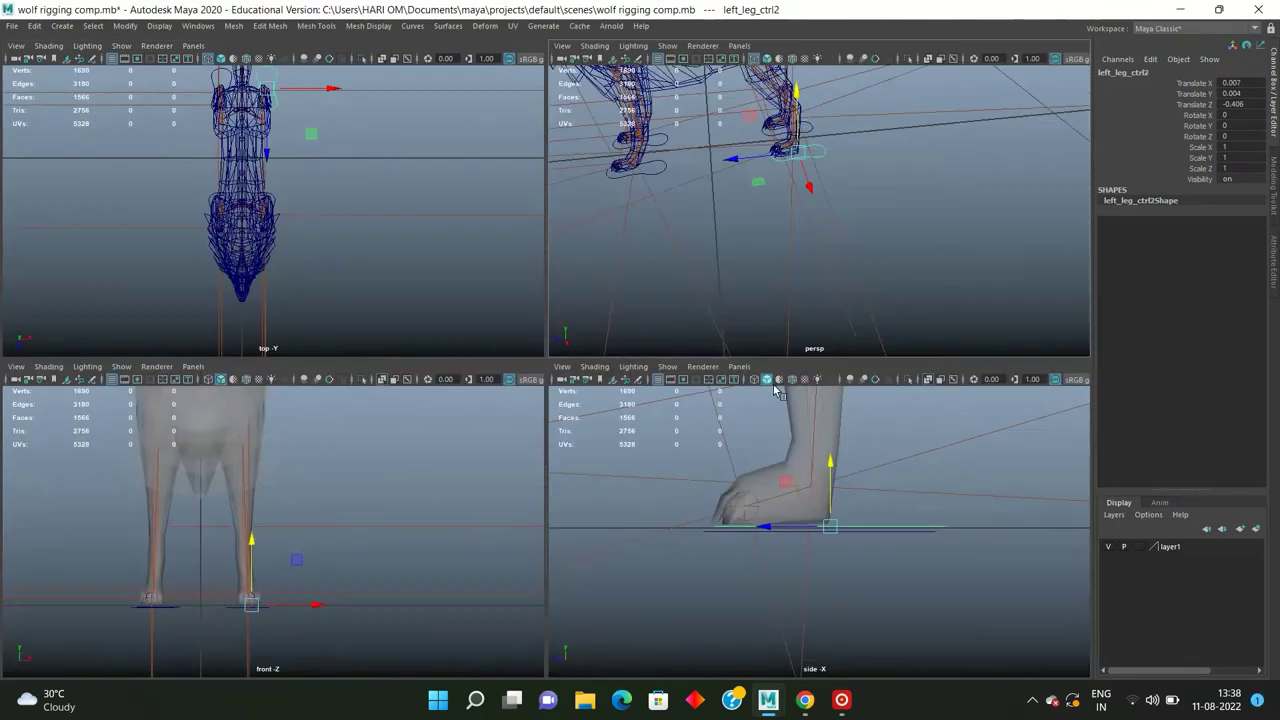
key(space)
drag(604, 278, 593, 289)
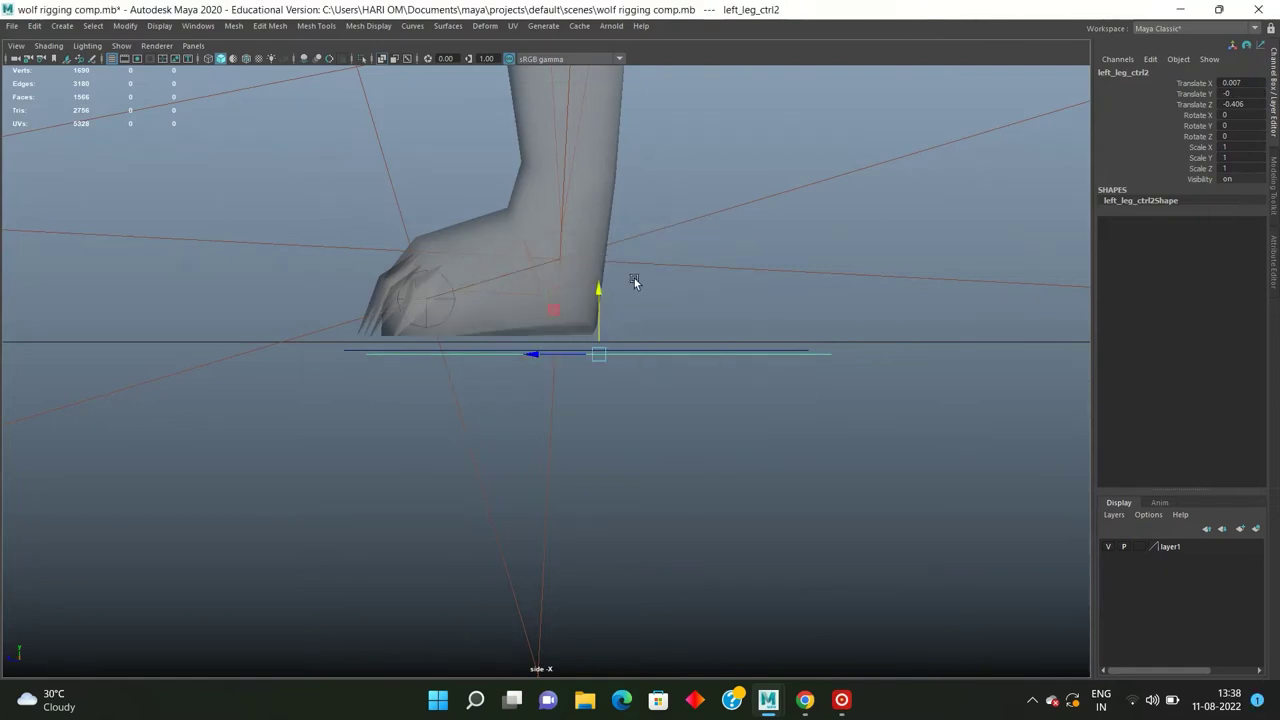
Step: In side view, set left_leg_ctrl3 flat on the ground
key(space)
key(space)
mouse_move(797, 250)
alt+mouse_down()
mouse_move(798, 330)
mouse_move(700, 372)
mouse_move(680, 358)
mouse_move(576, 362)
alt+mouse_up()
click(550, 330)
click(552, 336)
key(space)
key(space)
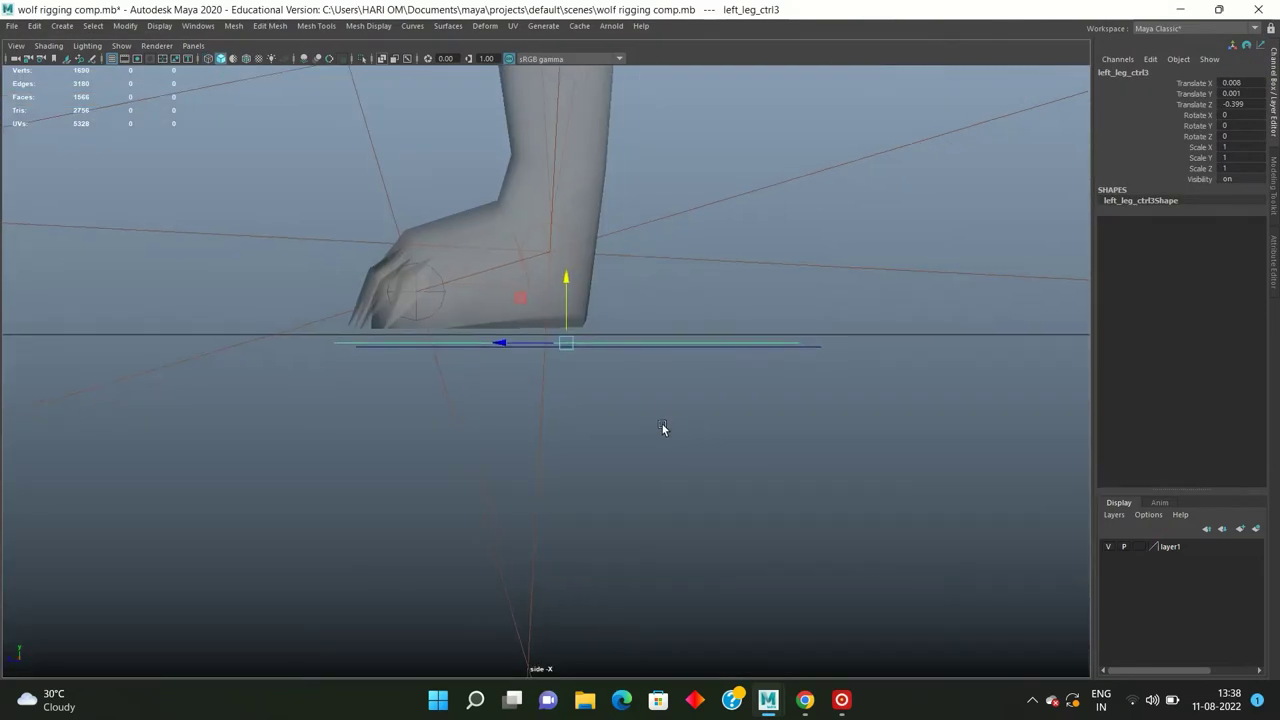
drag(566, 277, 565, 283)
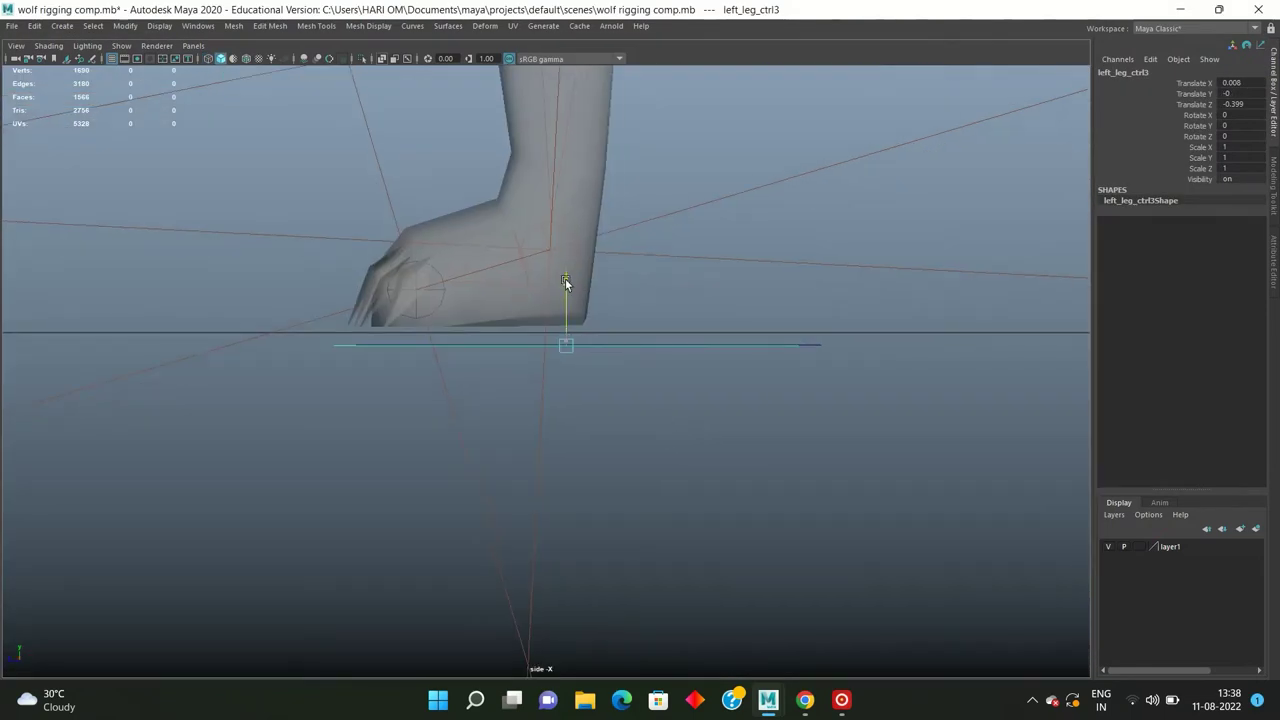
key(space)
key(space)
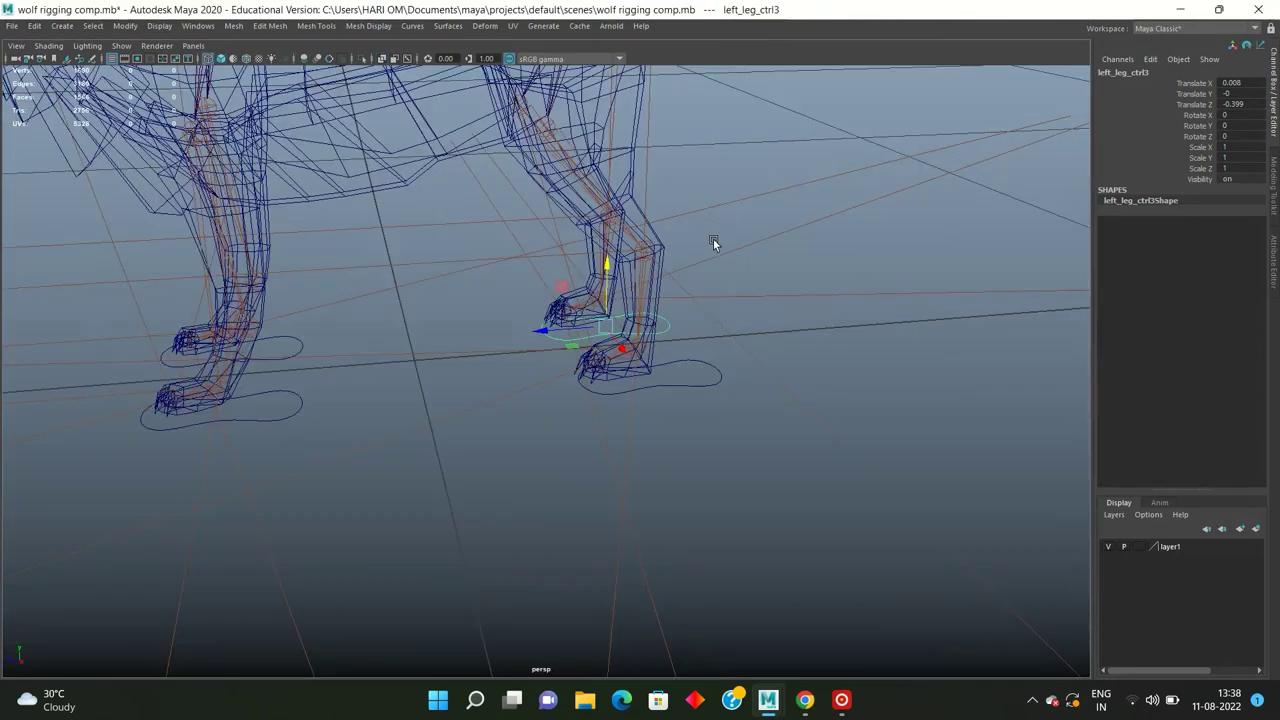
Step: Parent the lft_rear_middle_single_chain IK handle under left_leg_ctrl2
scroll(716, 280, up, 3)
alt+drag(719, 313, 765, 379)
click(826, 397)
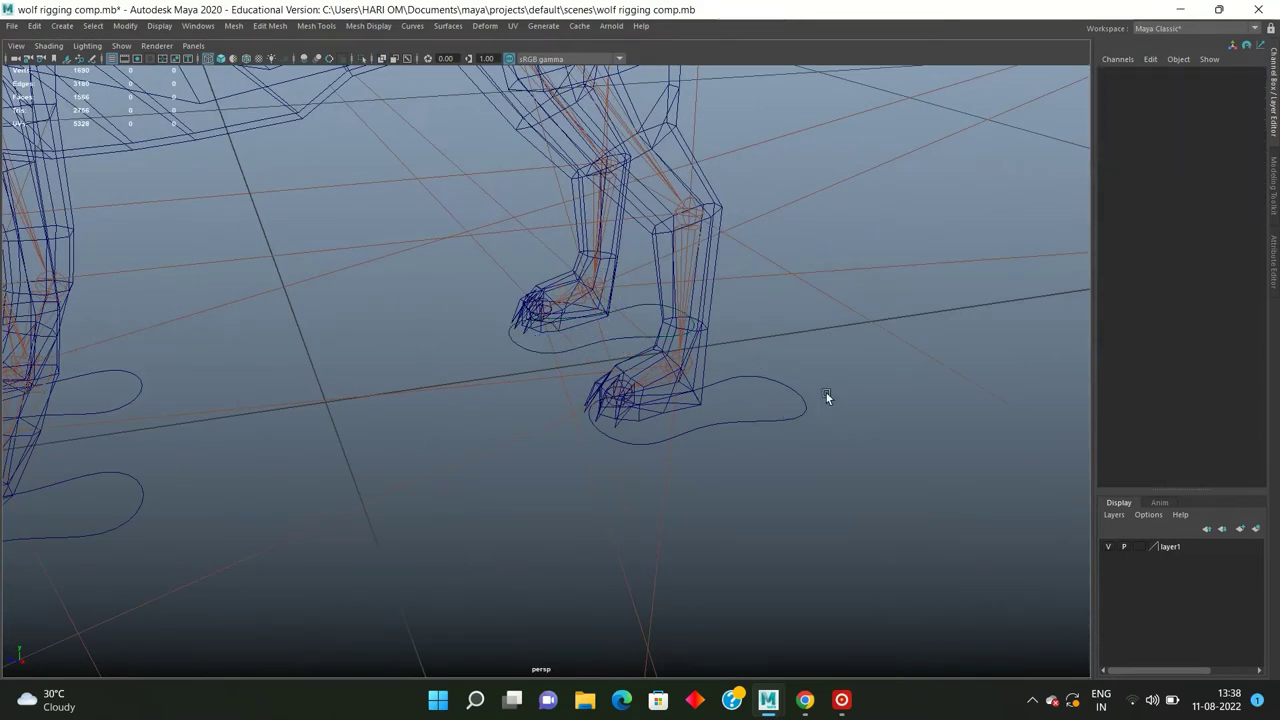
click(758, 276)
click(506, 395)
alt+drag(600, 377, 606, 354)
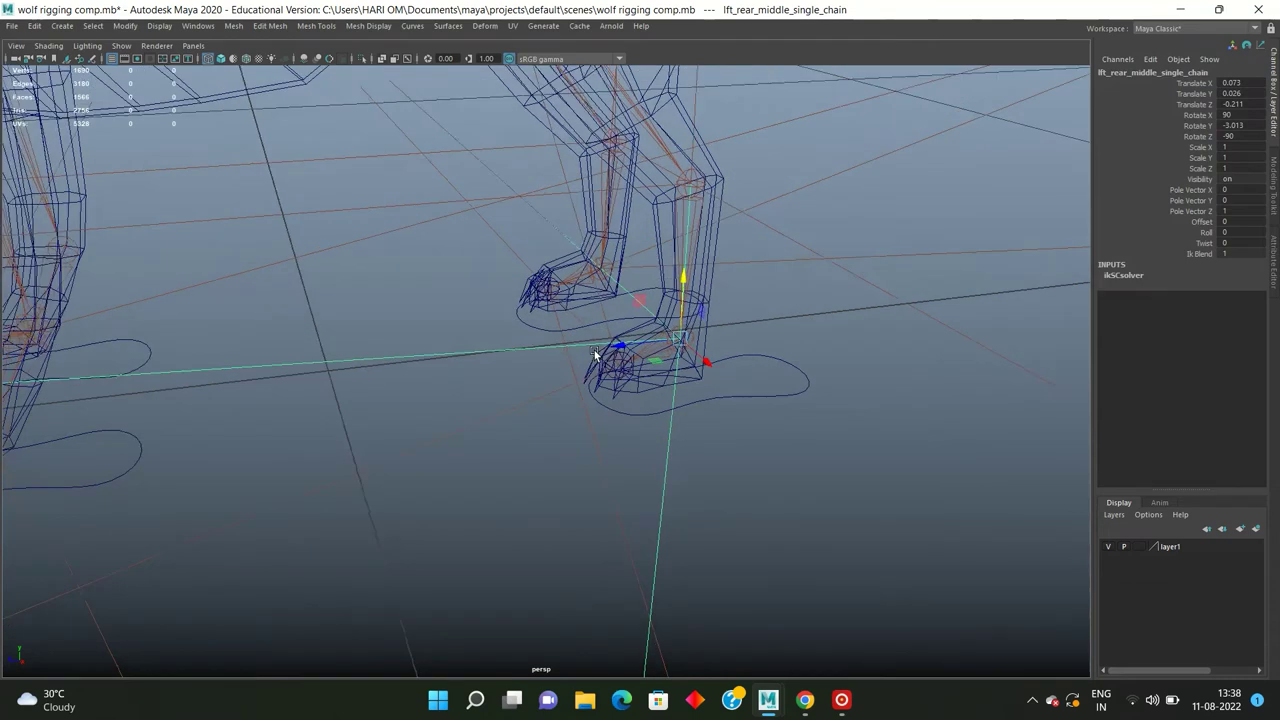
click(773, 393)
click(841, 436)
click(483, 355)
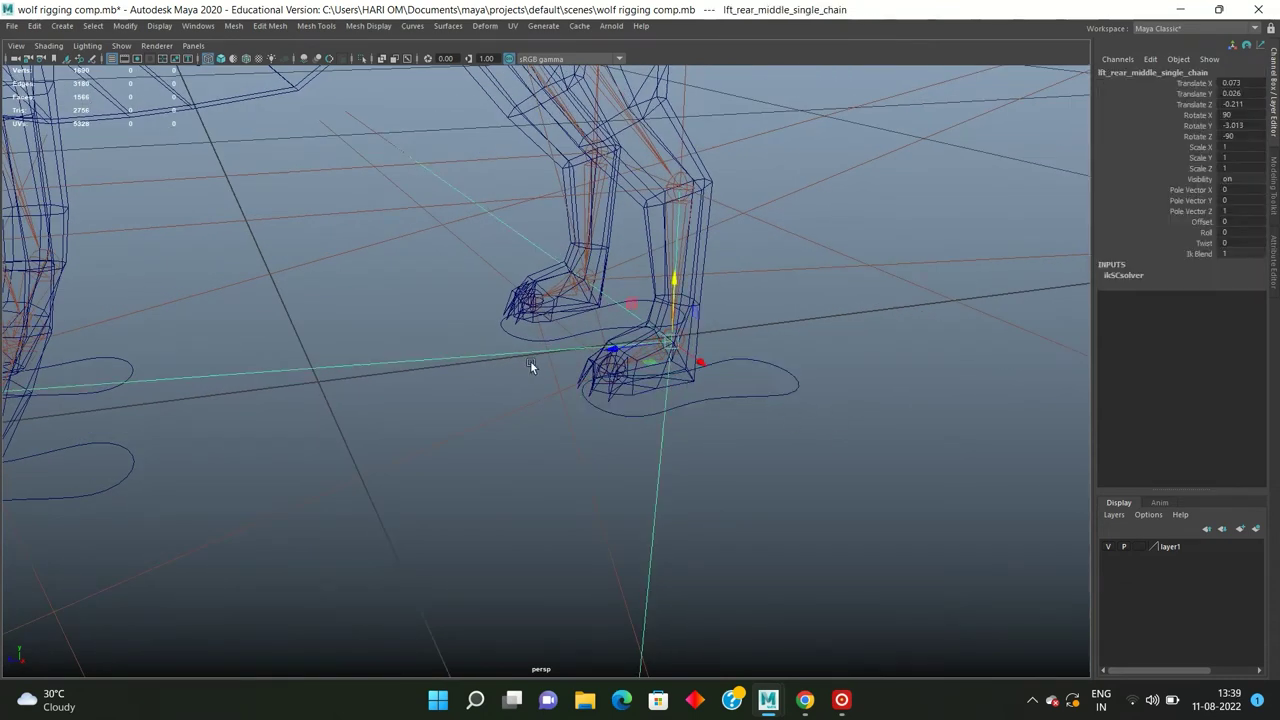
shift+click(779, 414)
key(p)
Step: Select left_rear_ik_handle with the foot curve, then undo the last action
click(782, 413)
mouse_move(782, 413)
alt+mouse_down()
mouse_move(725, 393)
mouse_move(482, 235)
mouse_move(657, 337)
alt+mouse_up()
click(481, 224)
click(756, 405)
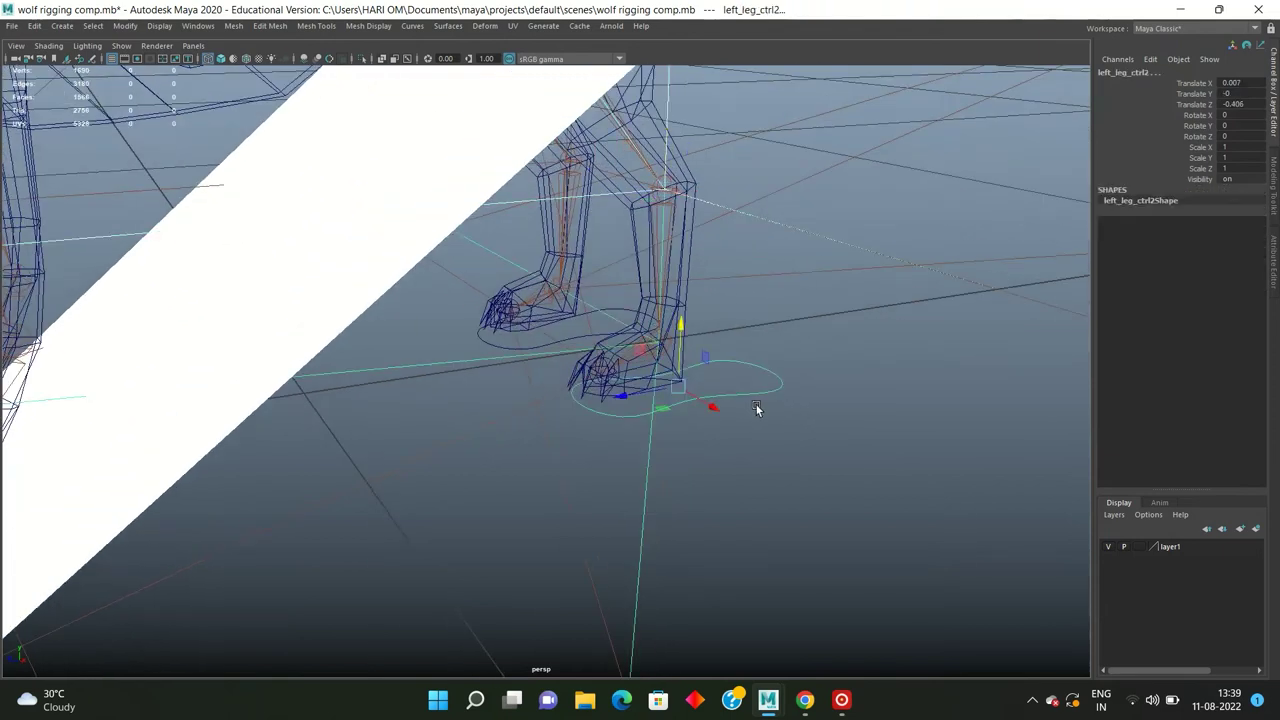
key(ctrl+z)
Step: Parent the lft_rear_foot_single_chain IK handle under left_leg_ctrl2
mouse_move(756, 405)
alt+mouse_down()
mouse_move(738, 400)
mouse_move(779, 414)
mouse_move(678, 378)
mouse_move(691, 374)
alt+mouse_up()
click(738, 400)
scroll(773, 400, up, 3)
scroll(770, 409, down, 3)
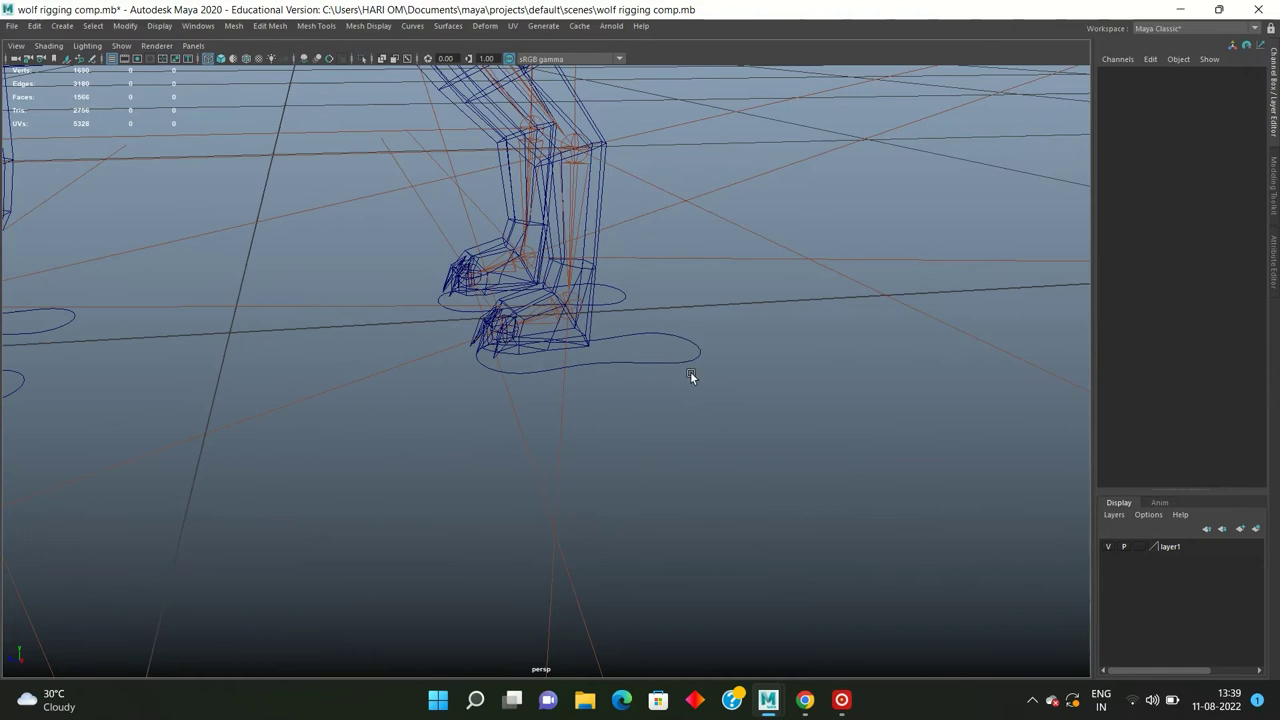
click(686, 355)
mouse_move(586, 308)
alt+mouse_down()
mouse_move(585, 246)
mouse_move(595, 305)
alt+mouse_up()
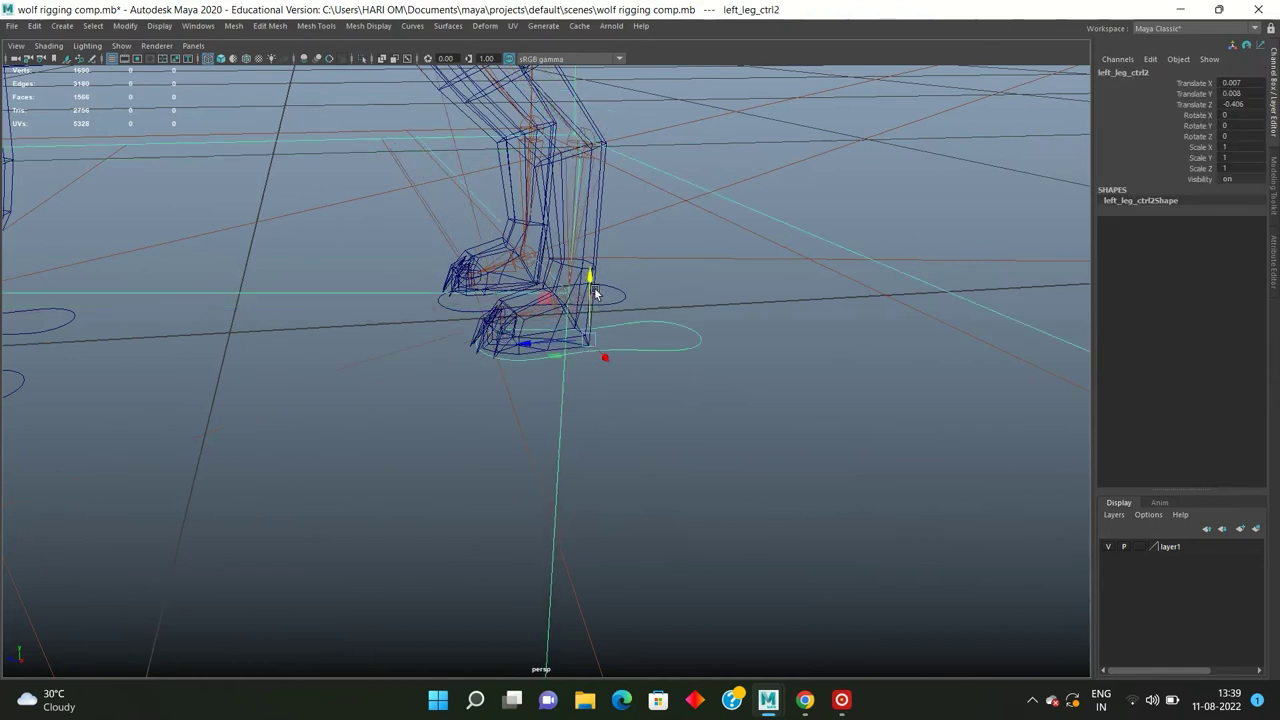
drag(471, 366, 430, 397)
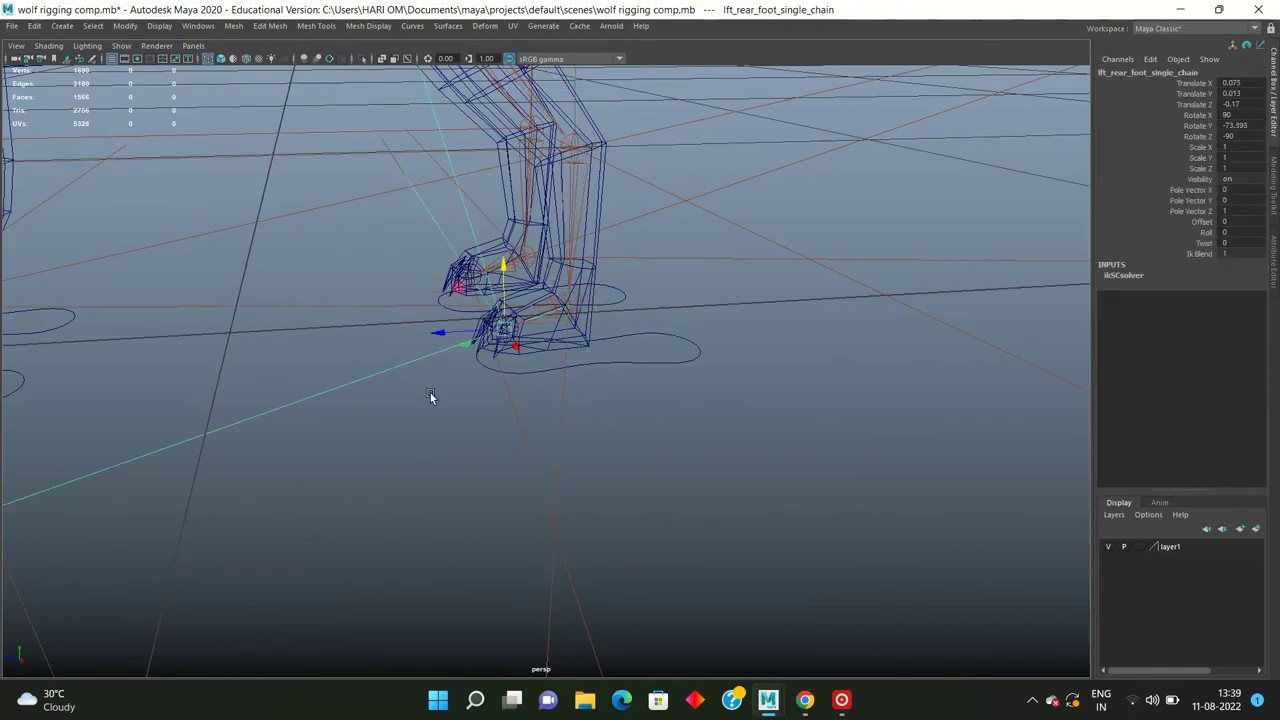
shift+click(676, 352)
key(p)
click(698, 387)
scroll(495, 393, down, 5)
Step: Undo back through recent selections and freeze left_leg_ctrl2's translate values to zero
scroll(548, 420, up, 5)
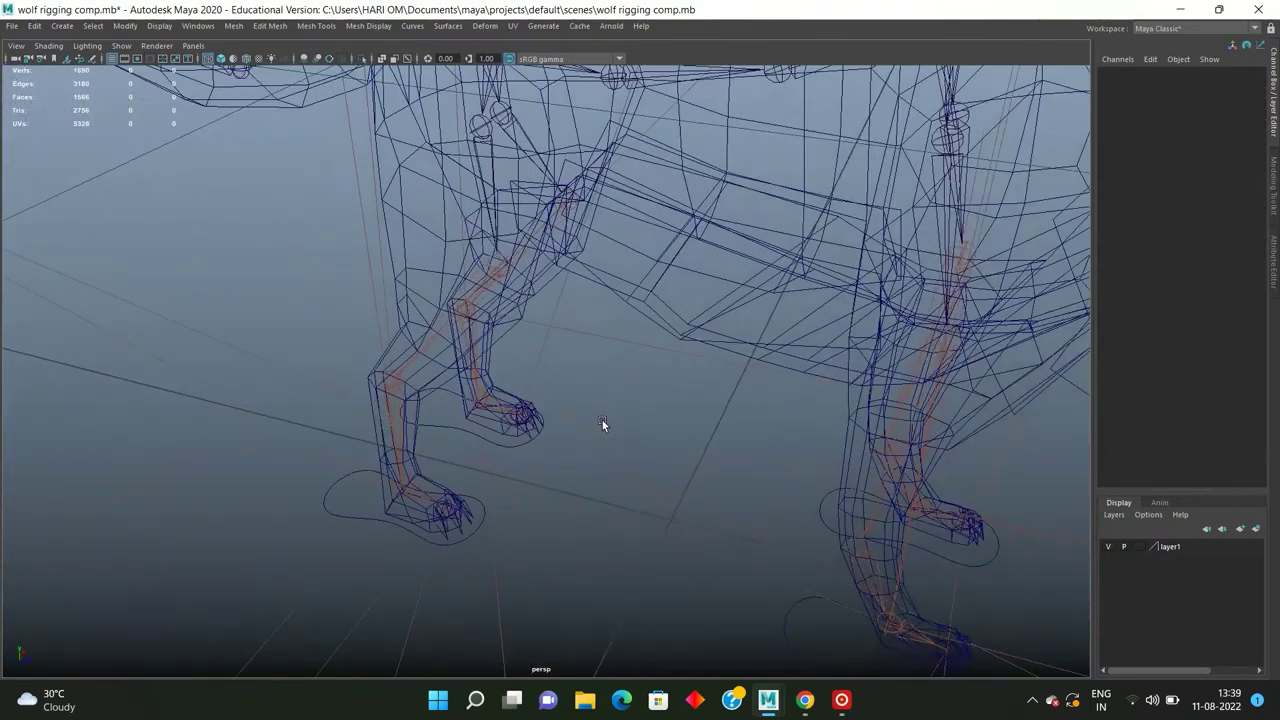
scroll(454, 452, up, 2)
mouse_move(454, 452)
alt+mouse_down()
mouse_move(537, 437)
mouse_move(476, 405)
mouse_move(588, 417)
alt+mouse_up()
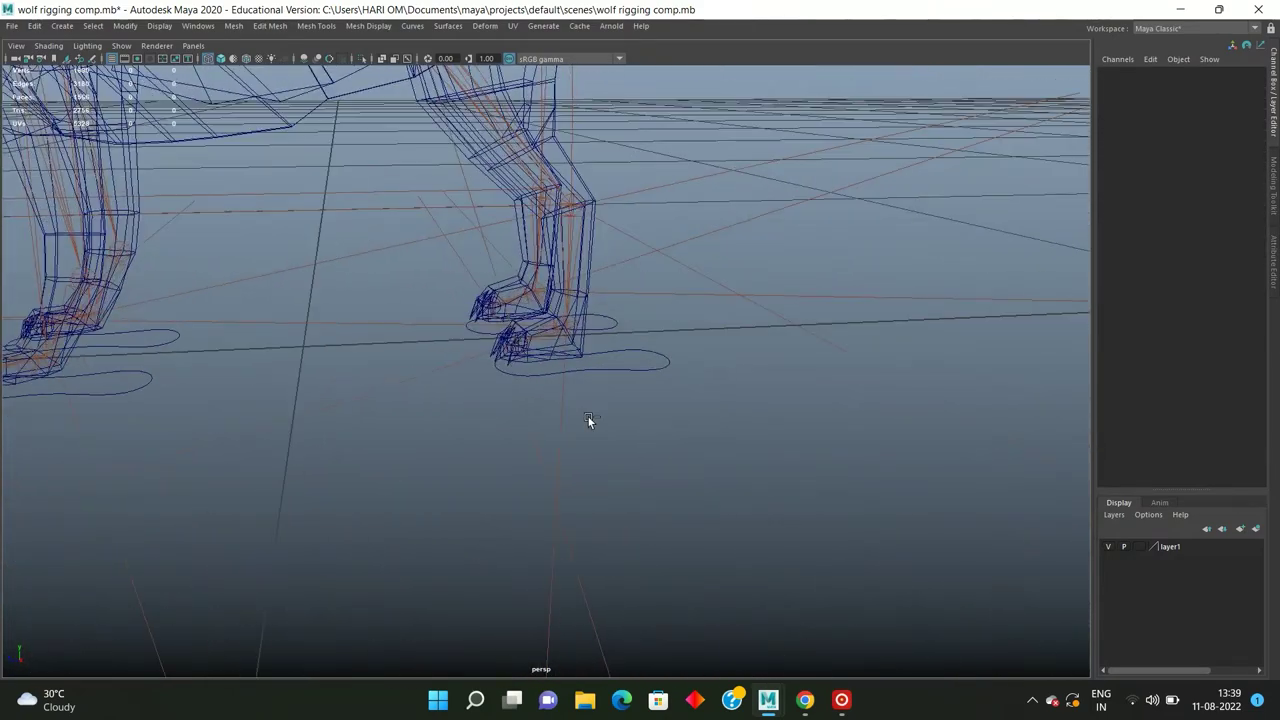
key(ctrl+z)
key(ctrl+z)
key(ctrl+z)
key(ctrl+z)
key(ctrl+z)
key(ctrl+z)
key(ctrl+z)
key(ctrl+z)
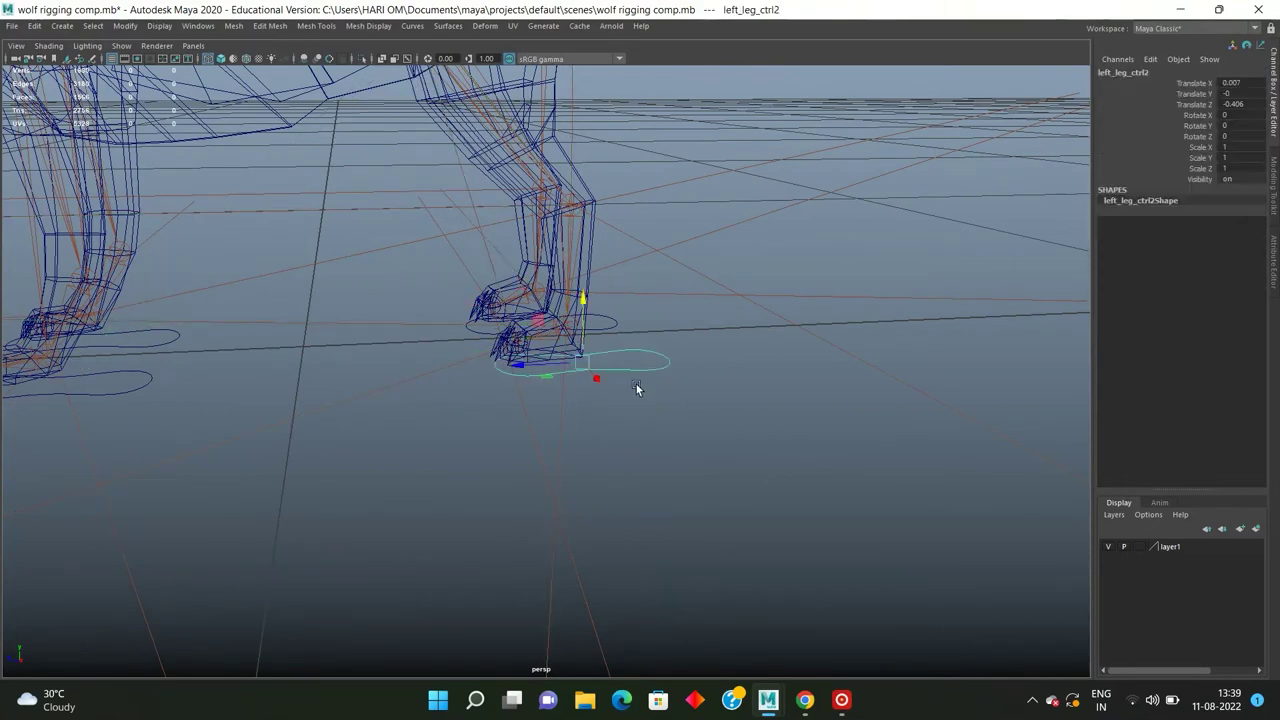
key(ctrl+z)
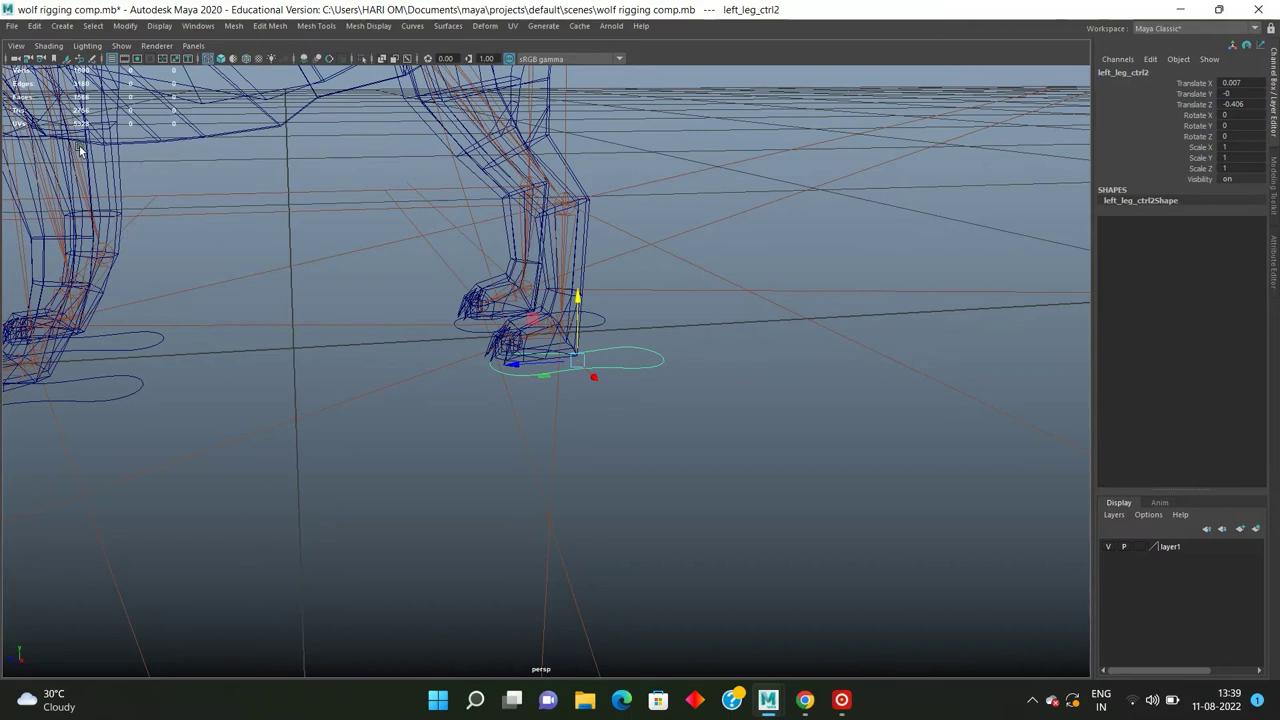
click(125, 26)
click(153, 87)
Step: Select the left_leg_ctrl3 control, left_rear_ik_handle and left_leg_ctrl2 foot curve around the rear legs
click(474, 325)
click(471, 331)
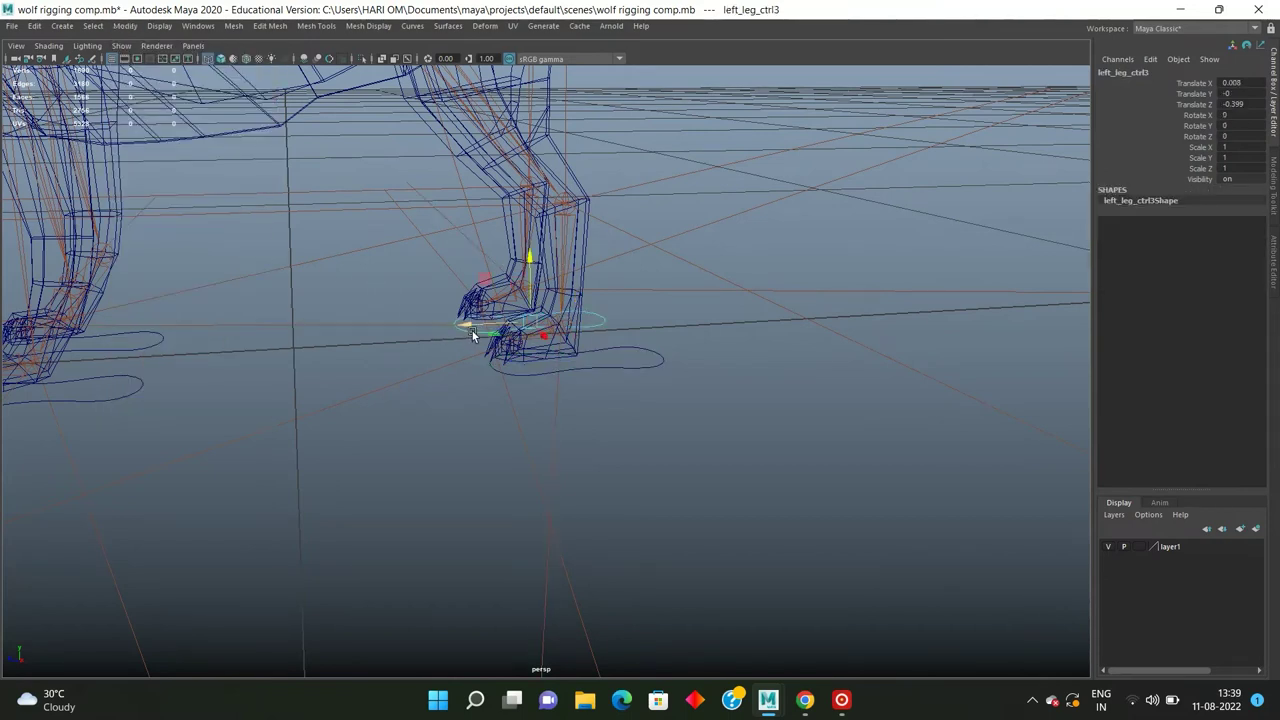
click(702, 433)
mouse_move(466, 300)
alt+mouse_down()
mouse_move(420, 224)
mouse_move(446, 235)
alt+mouse_up()
click(420, 224)
click(619, 376)
mouse_move(624, 393)
alt+mouse_down()
mouse_move(598, 413)
mouse_move(540, 380)
mouse_move(574, 397)
mouse_move(543, 391)
mouse_move(562, 401)
mouse_move(545, 379)
mouse_move(395, 375)
mouse_move(434, 382)
alt+mouse_up()
key(ctrl+z)
Step: Parent the lft_rear_foot and lft_rear_middle single-chain IK handles under the left rear foot curve
click(434, 382)
click(636, 357)
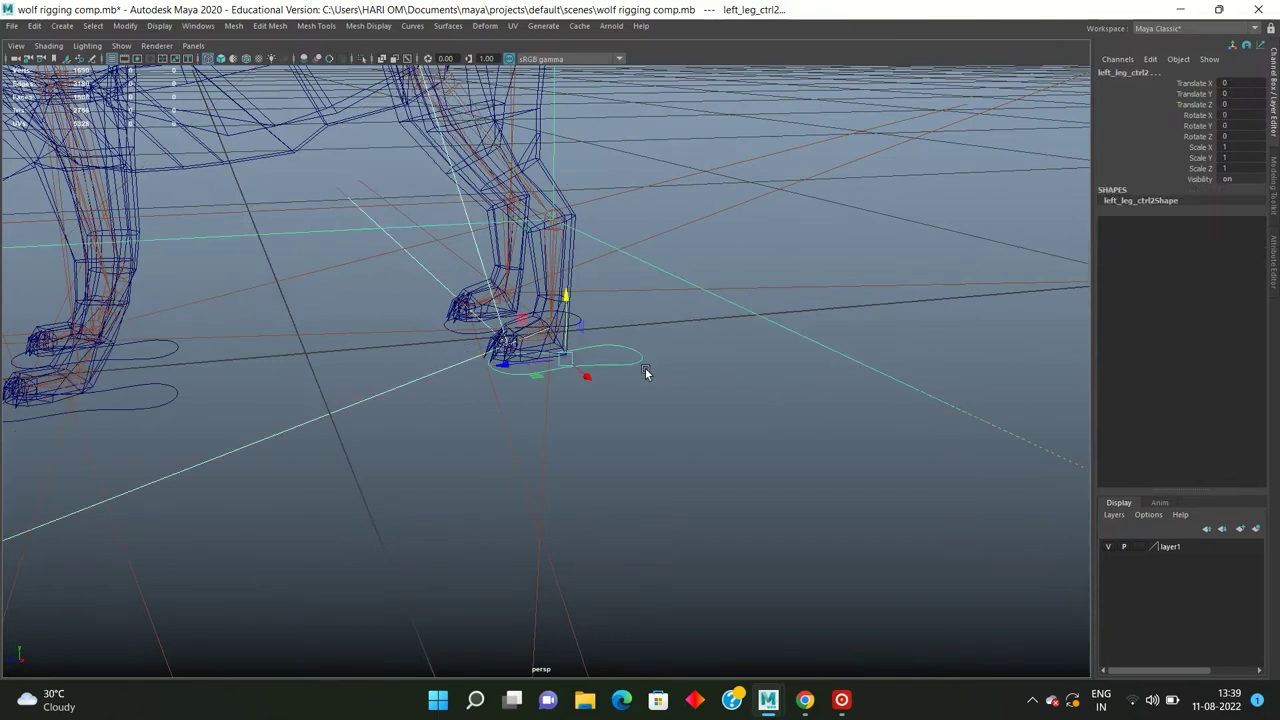
key(ctrl+z)
click(352, 329)
click(428, 340)
click(632, 368)
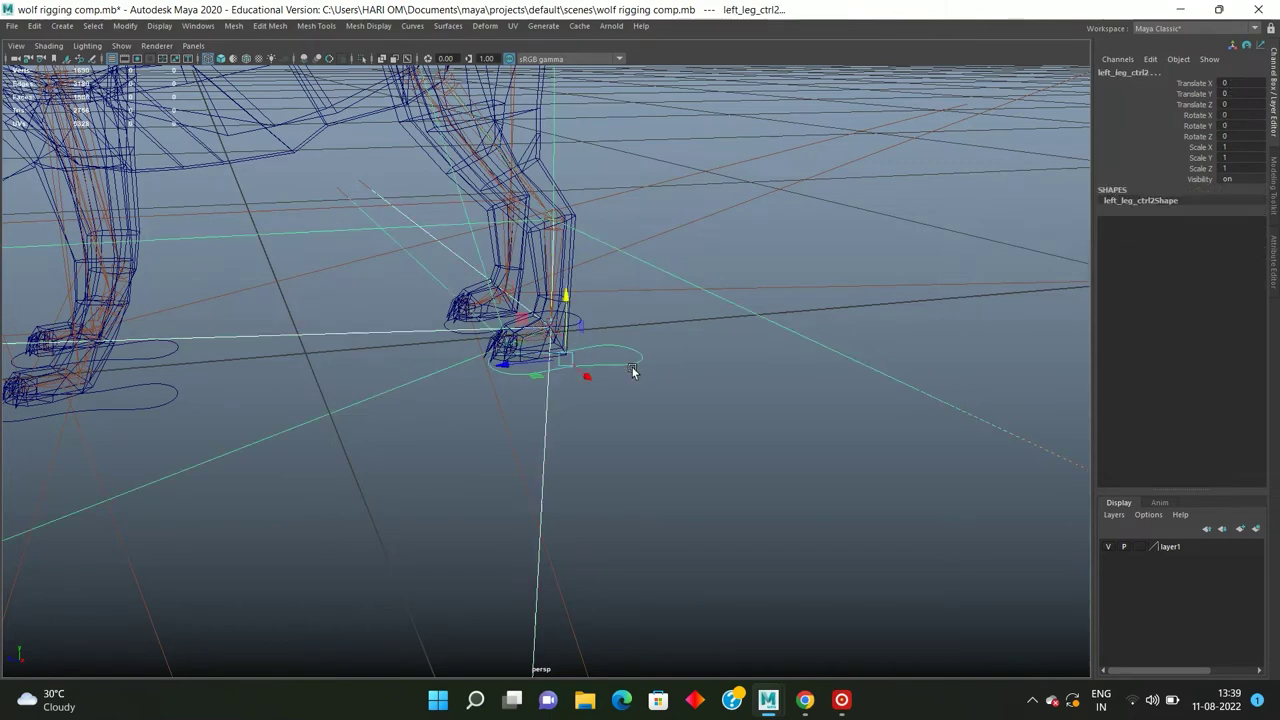
key(ctrl+z)
Step: Orbit around the whole wolf, select the rgt_rear_ik_handle, then undo twice
mouse_move(399, 342)
alt+mouse_down()
mouse_move(609, 356)
mouse_move(649, 374)
mouse_move(644, 277)
alt+mouse_up()
mouse_move(644, 277)
alt+right_down()
mouse_move(512, 280)
mouse_move(541, 319)
alt+right_up()
mouse_move(541, 319)
alt+mouse_down()
mouse_move(510, 306)
mouse_move(546, 308)
mouse_move(635, 275)
mouse_move(617, 302)
mouse_move(404, 395)
alt+mouse_up()
click(635, 275)
key(ctrl+z)
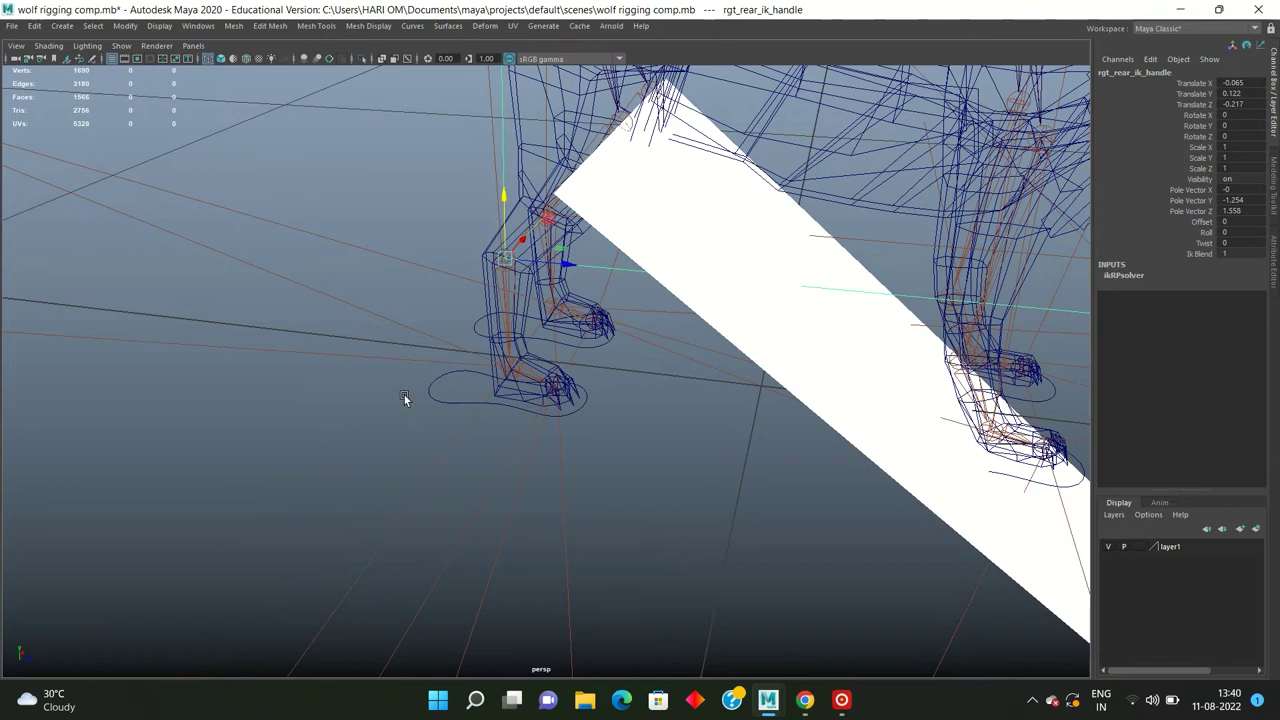
key(ctrl+z)
mouse_move(356, 348)
alt+mouse_down()
mouse_move(344, 346)
mouse_move(354, 352)
alt+mouse_up()
Step: Select the rgt_rear_foot_single_chain IK handle among the rear foot controls
drag(432, 371, 407, 377)
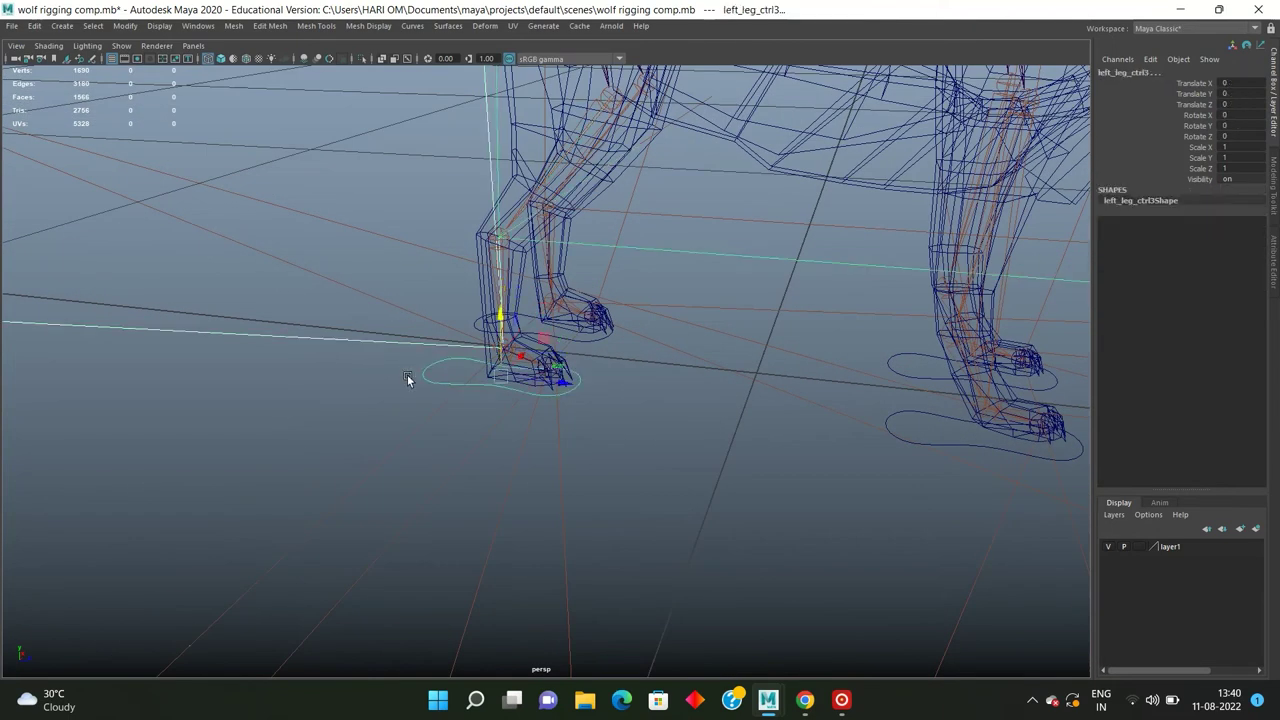
click(406, 375)
click(406, 375)
alt+drag(406, 375, 451, 366)
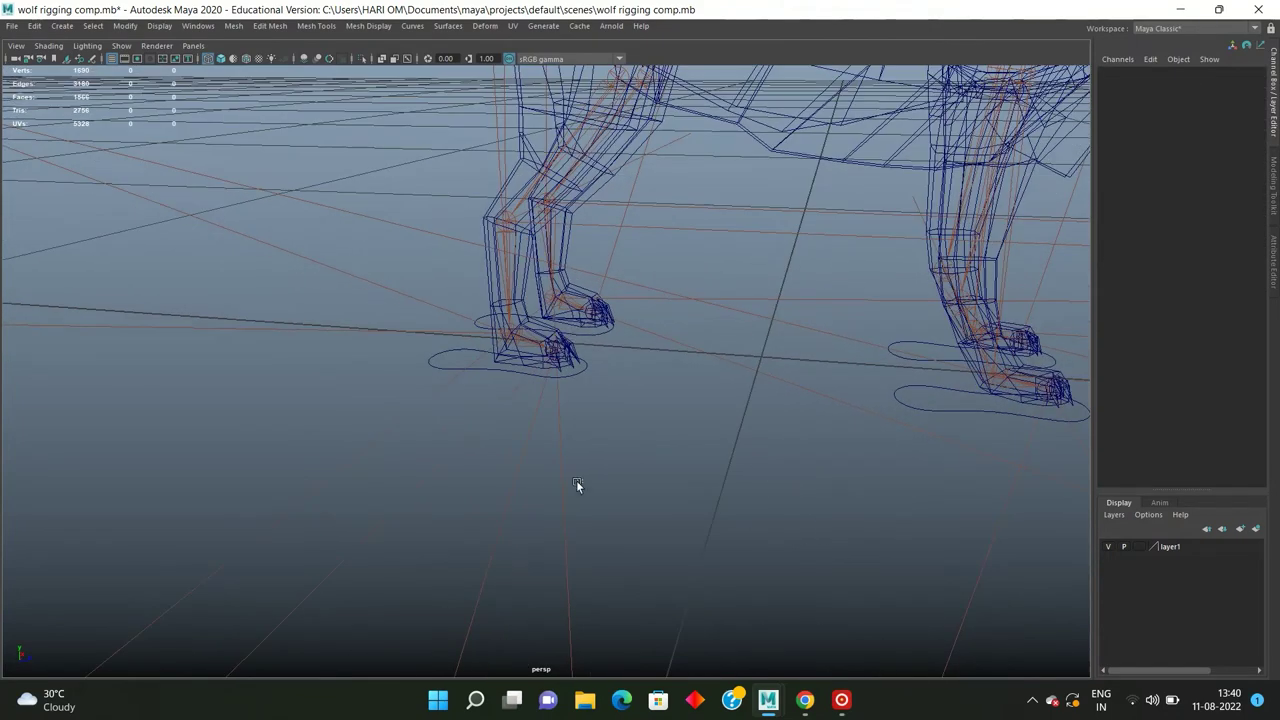
click(575, 500)
mouse_move(577, 505)
alt+mouse_down()
mouse_move(567, 494)
mouse_move(491, 508)
mouse_move(534, 517)
mouse_move(553, 476)
mouse_move(536, 481)
alt+mouse_up()
click(491, 508)
click(500, 514)
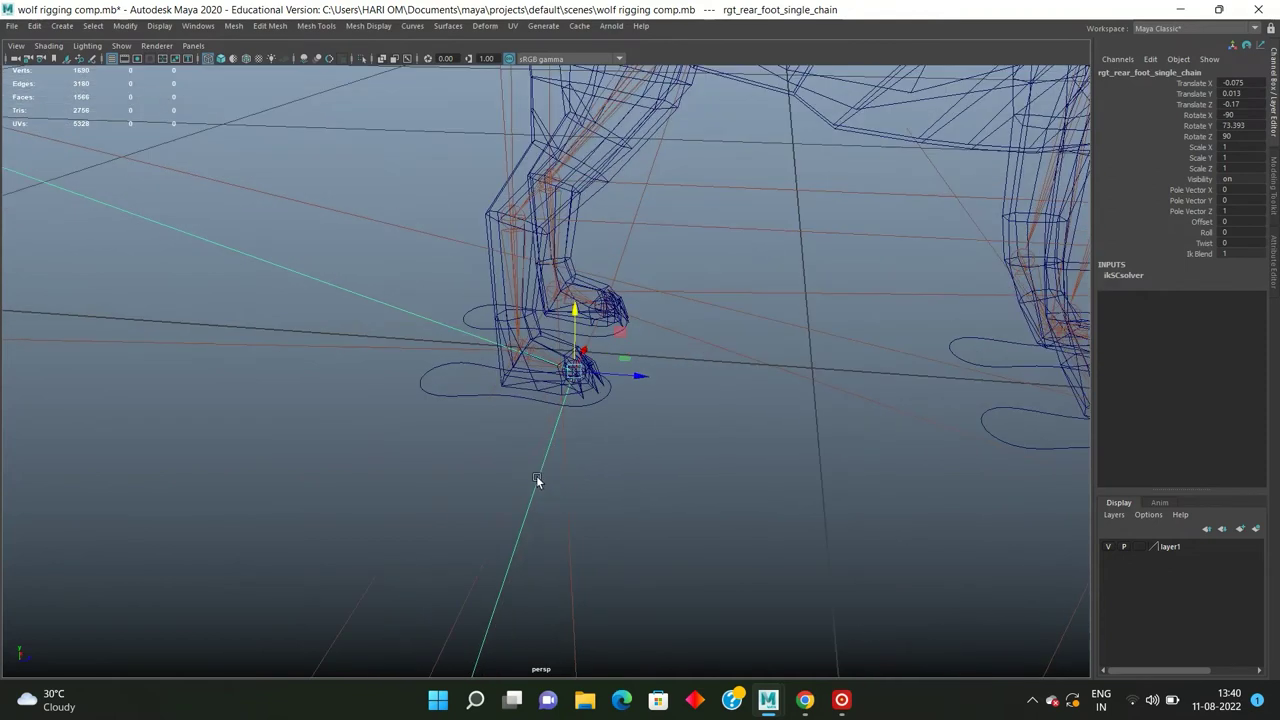
click(444, 391)
Step: Undo the last change and reselect the left_leg_ctrl3 foot control
scroll(438, 404, down, 2)
key(ctrl+z)
scroll(438, 404, down, 3)
mouse_move(437, 403)
alt+mouse_down()
mouse_move(460, 376)
mouse_move(619, 345)
mouse_move(443, 349)
mouse_move(581, 345)
alt+mouse_up()
click(460, 376)
click(557, 344)
Step: Lift left_leg_ctrl2 up in Y to test the front leg, then undo the move
click(596, 330)
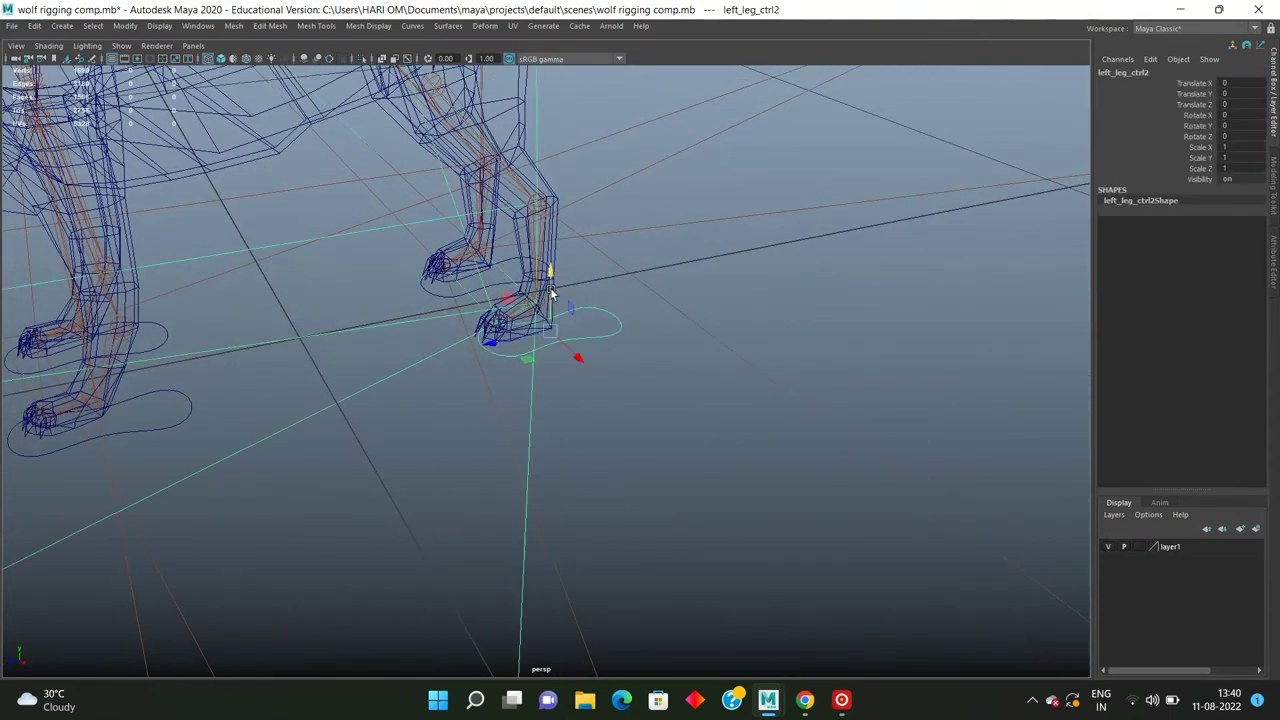
mouse_move(551, 292)
mouse_down()
mouse_move(563, 247)
mouse_move(585, 265)
mouse_move(562, 195)
mouse_up()
key(ctrl+z)
key(ctrl+z)
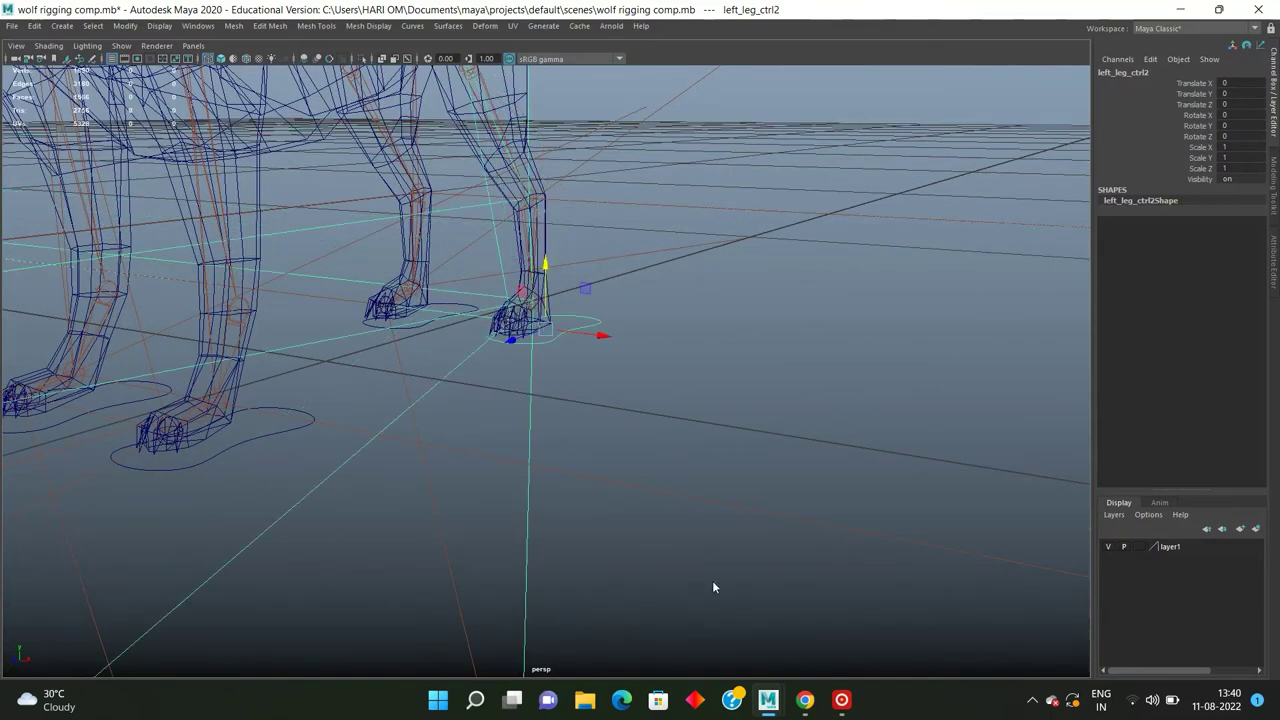
alt+right_drag(719, 592, 666, 359)
alt+drag(666, 359, 645, 425)
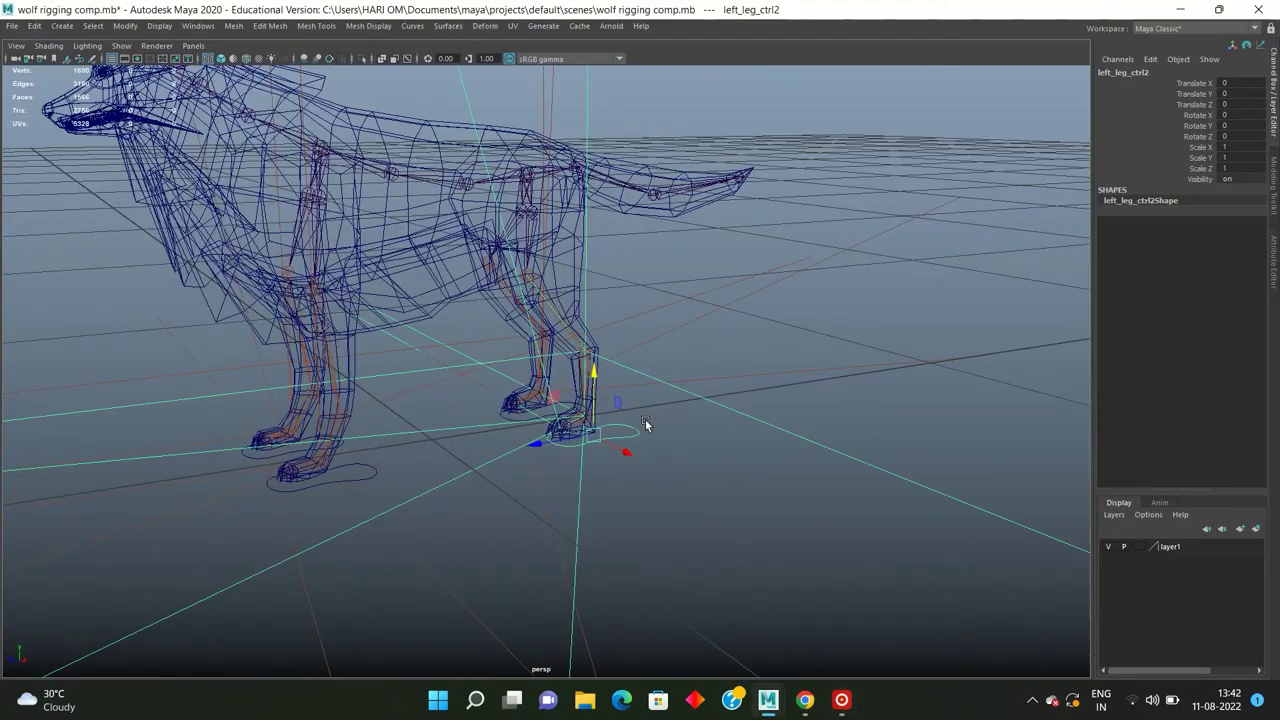
Step: Show the wolf shaded with X-Ray on so the skeleton shows through, checking the side view
key(5)
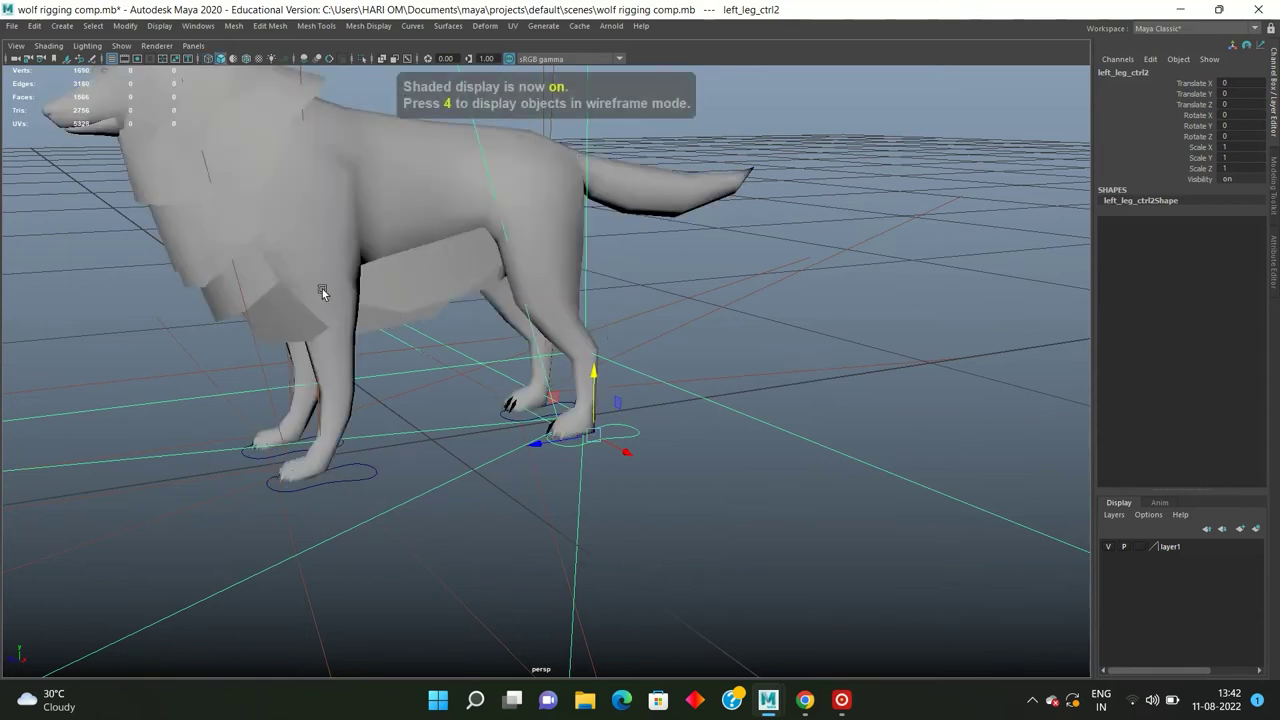
click(380, 59)
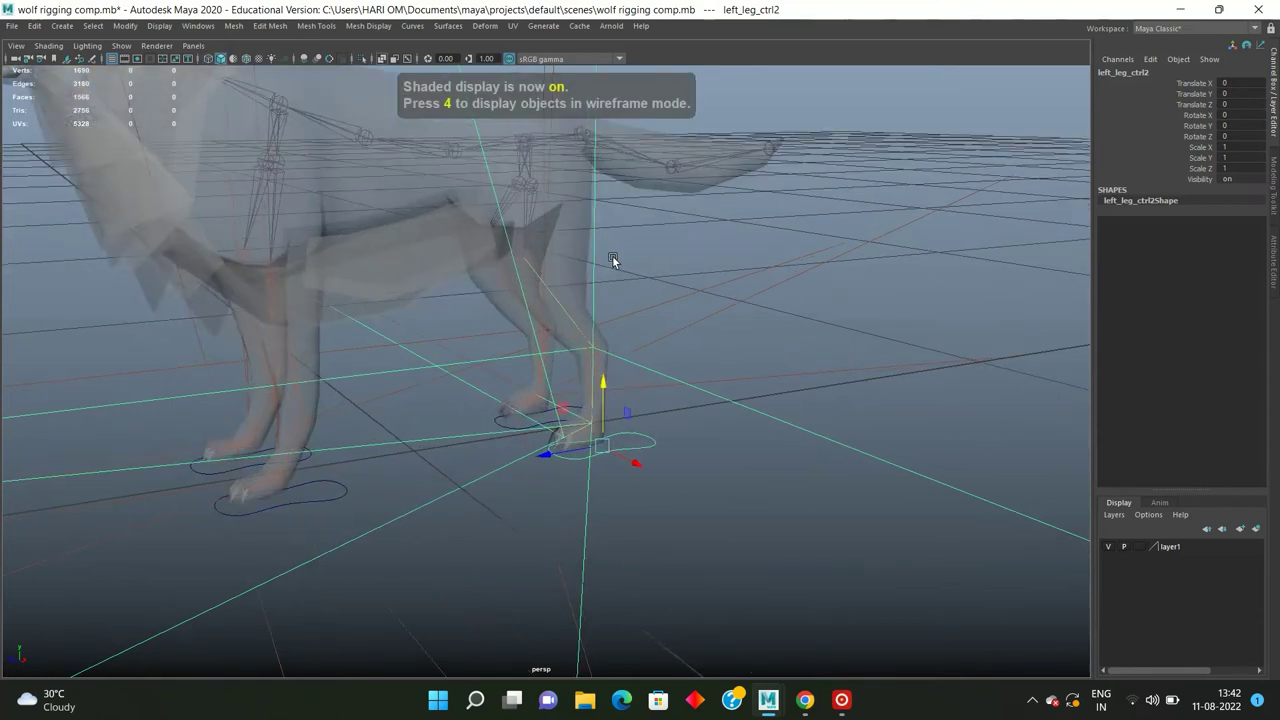
alt+drag(612, 255, 758, 270)
click(737, 277)
mouse_move(758, 270)
alt+right_down()
mouse_move(737, 277)
mouse_move(754, 441)
mouse_move(702, 303)
alt+right_up()
mouse_move(702, 303)
mouse_down()
mouse_move(676, 295)
mouse_move(466, 434)
mouse_up()
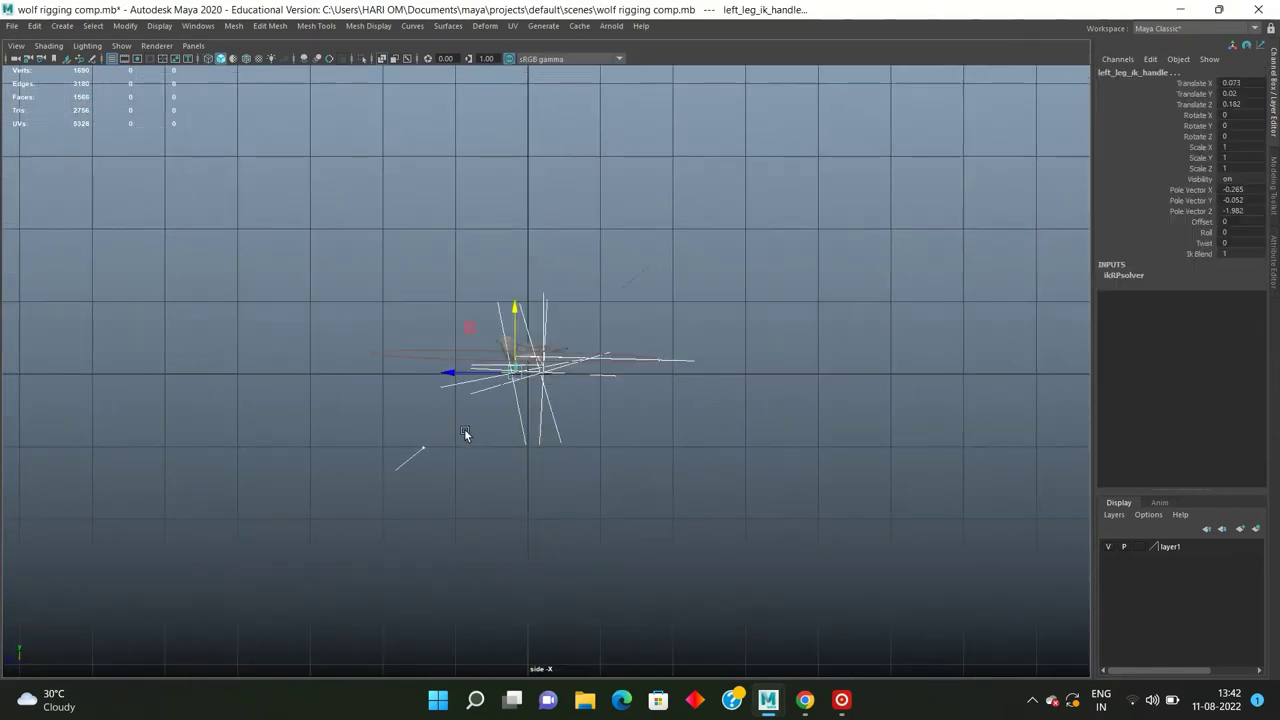
key(f)
alt+right_drag(614, 325, 600, 404)
click(600, 401)
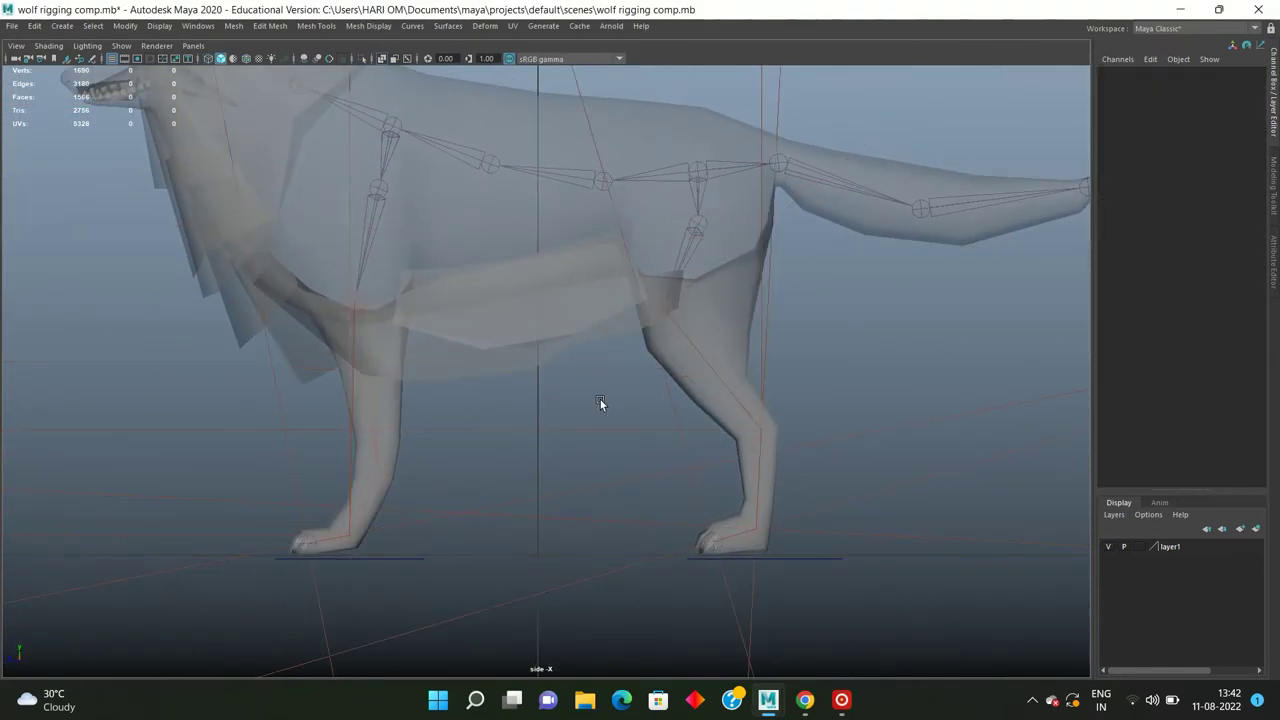
key(space)
key(space)
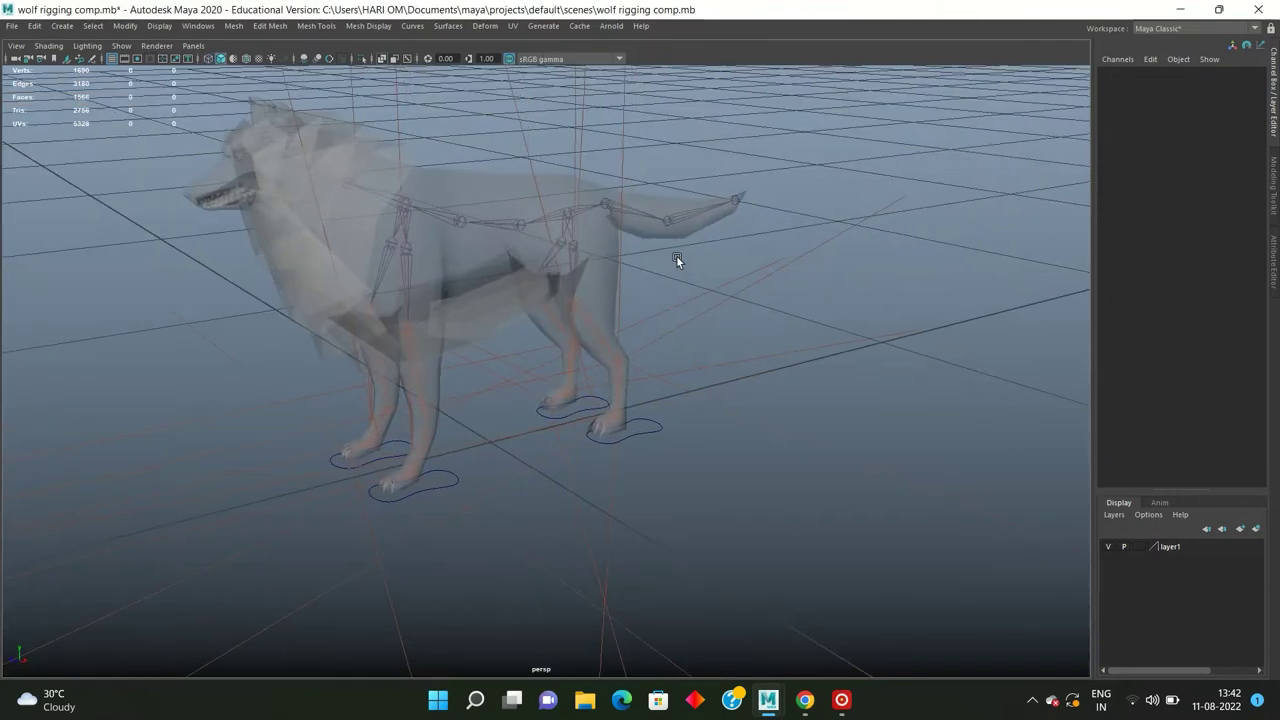
key(space)
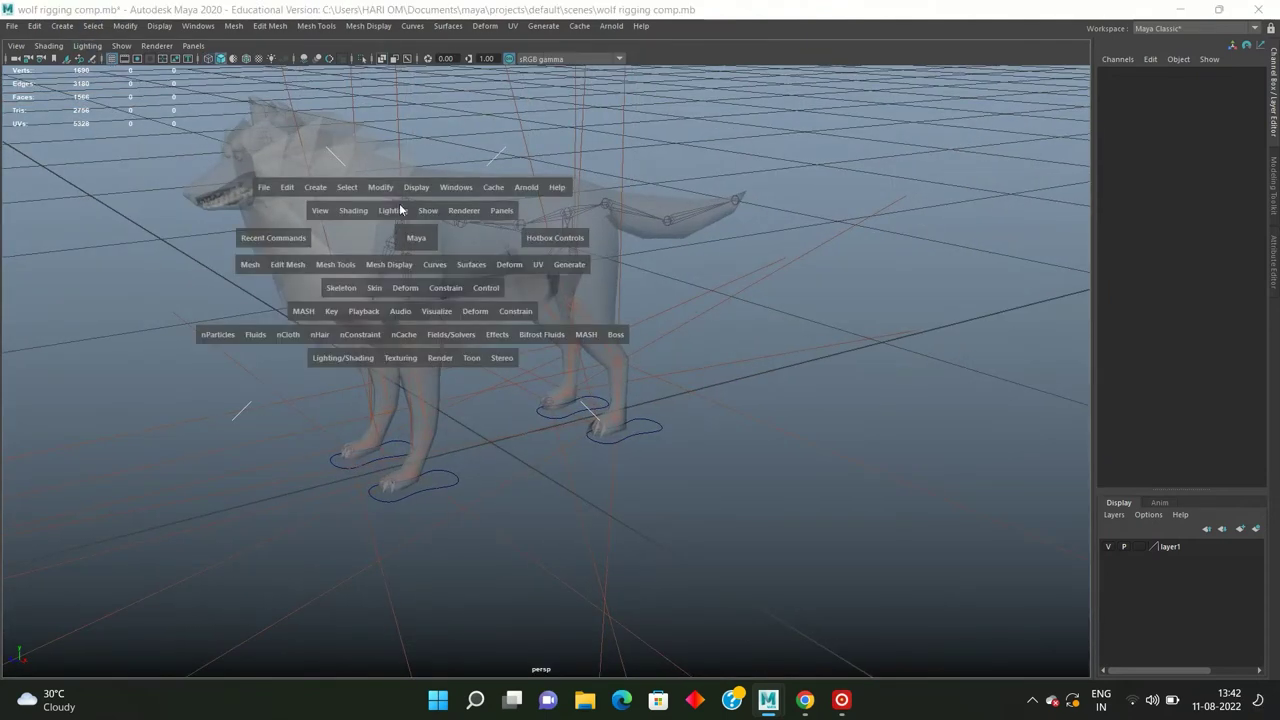
Step: Create a NURBS circle, scale it down to 0.063 and move it to Translate X 0.415
click(311, 190)
mouse_move(352, 224)
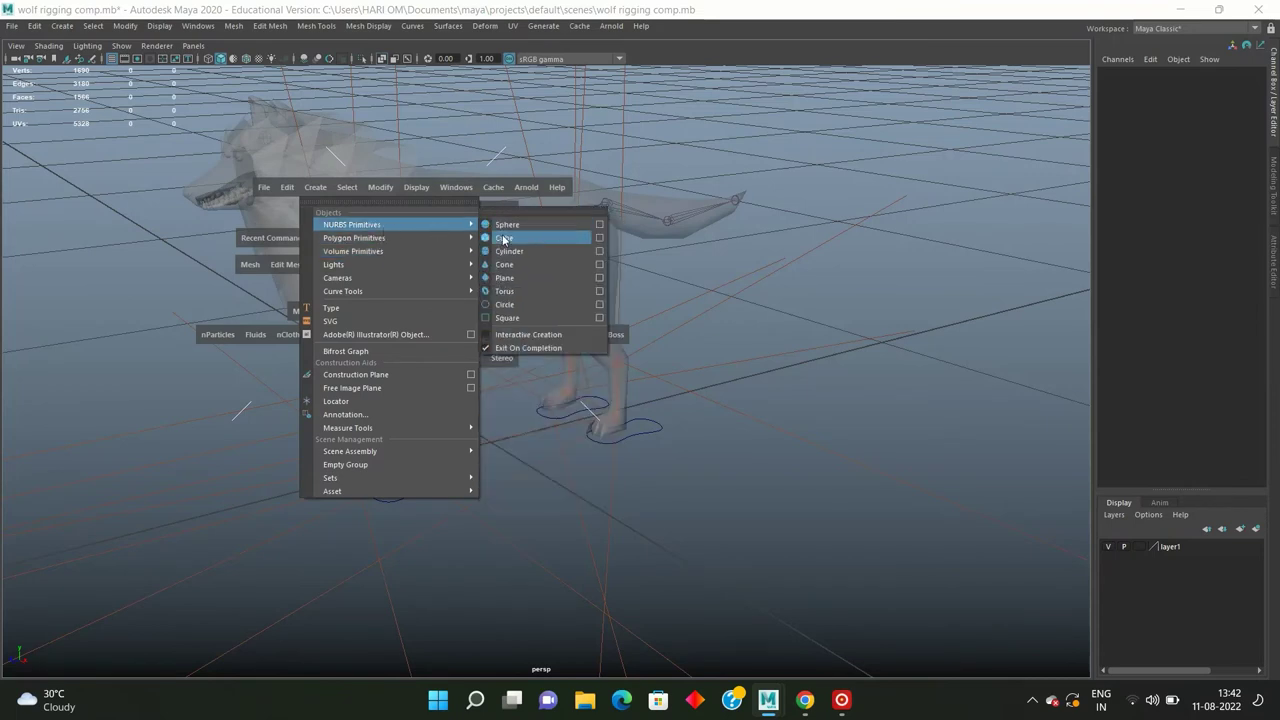
click(503, 305)
alt+drag(503, 305, 542, 334)
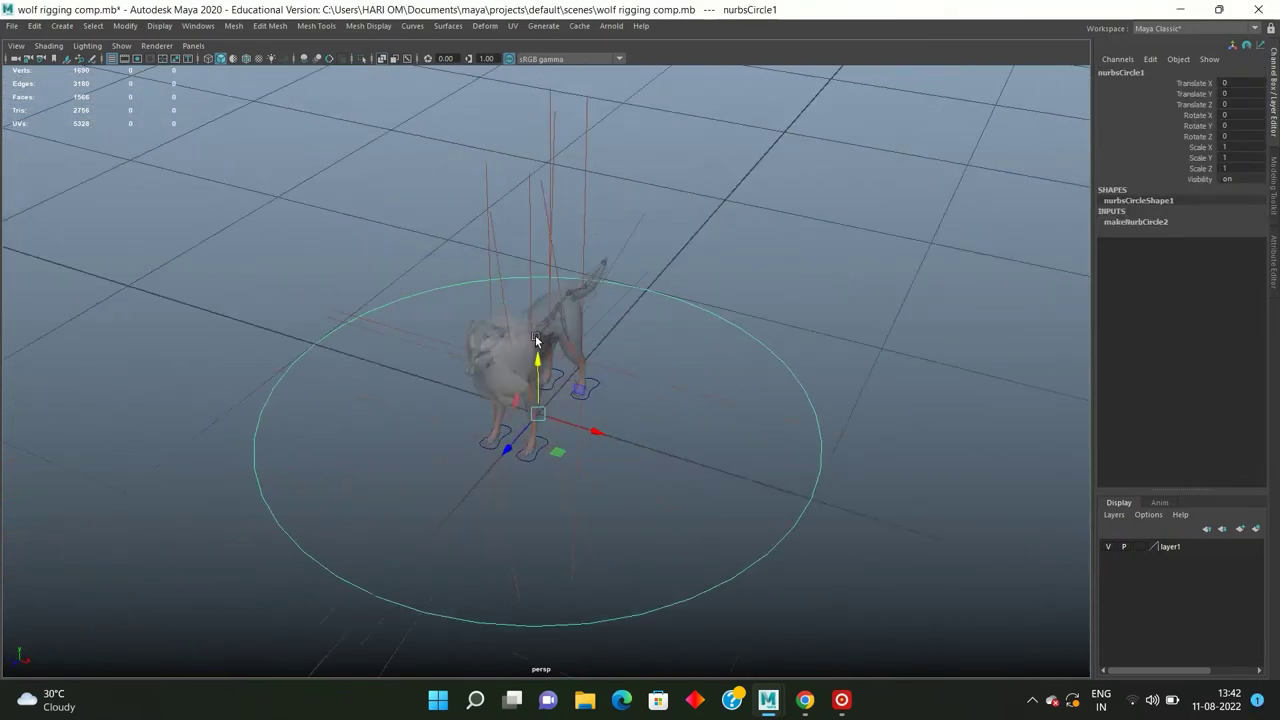
drag(556, 421, 213, 415)
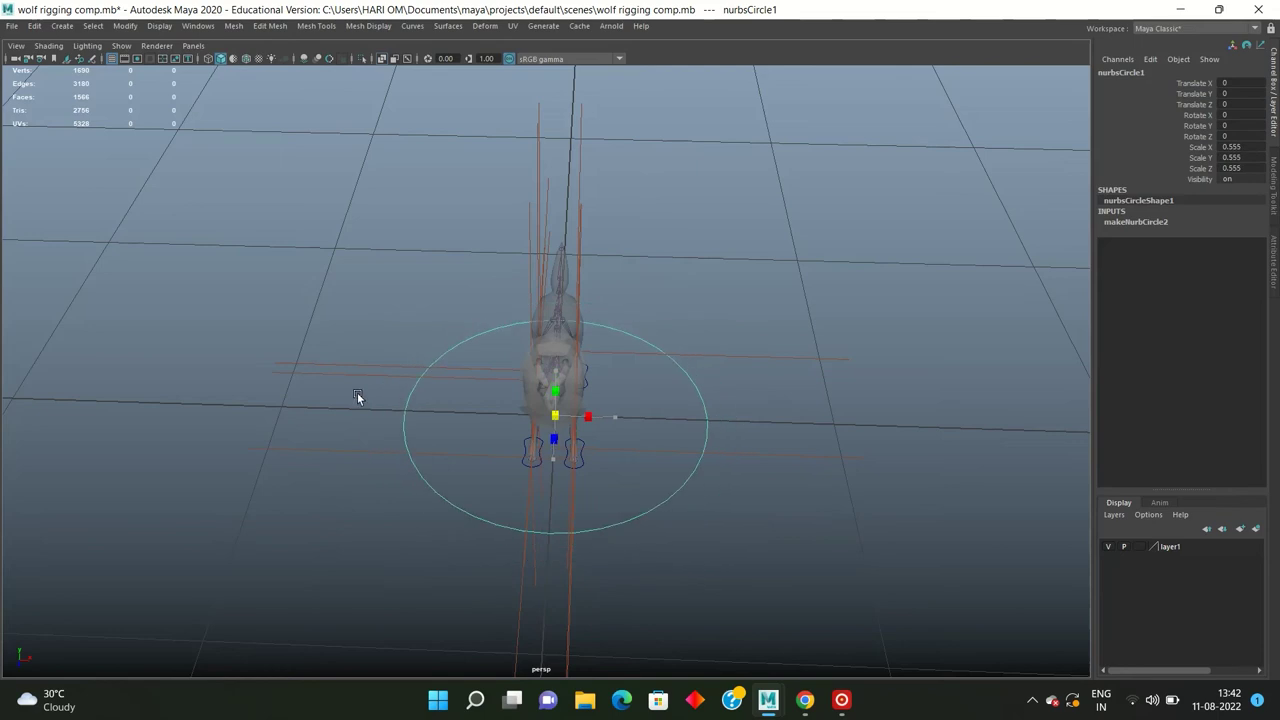
mouse_move(618, 417)
mouse_down()
mouse_move(734, 423)
mouse_move(558, 388)
mouse_move(453, 387)
mouse_up()
key(w)
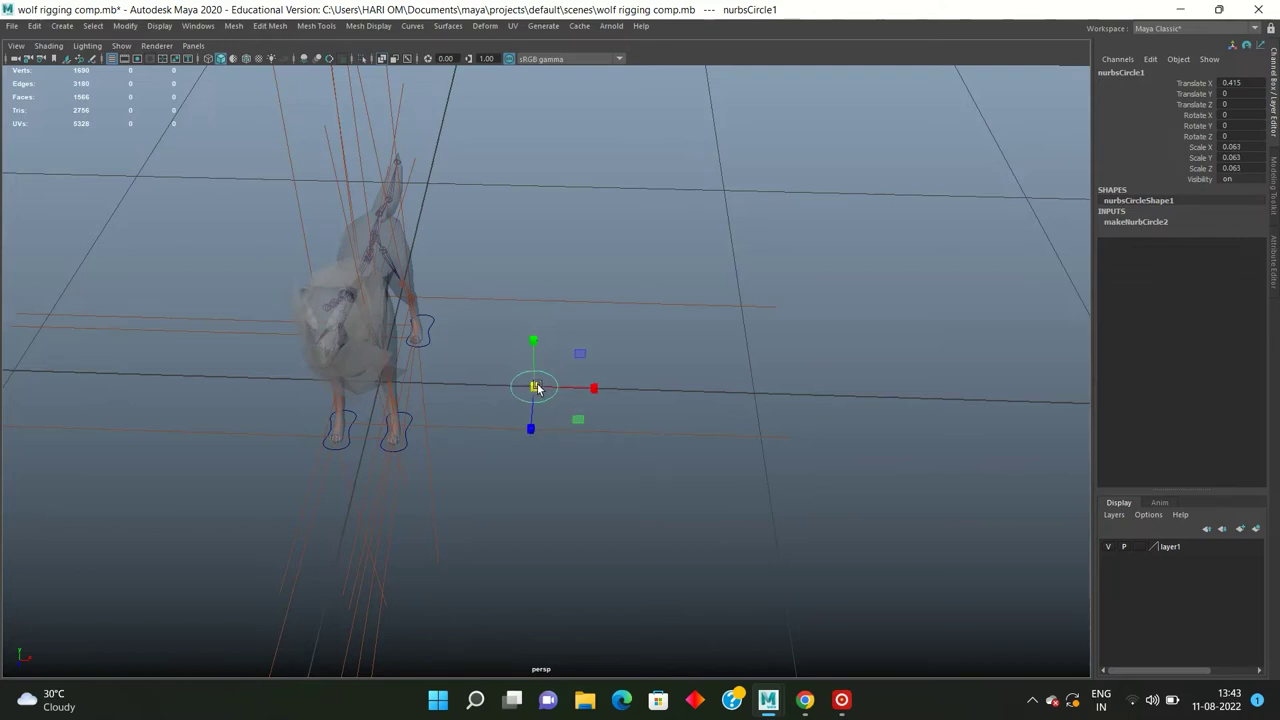
Step: Check the circle's placement in the top and front views using wireframe display
key(space)
key(space)
alt+drag(669, 240, 526, 256)
key(space)
key(space)
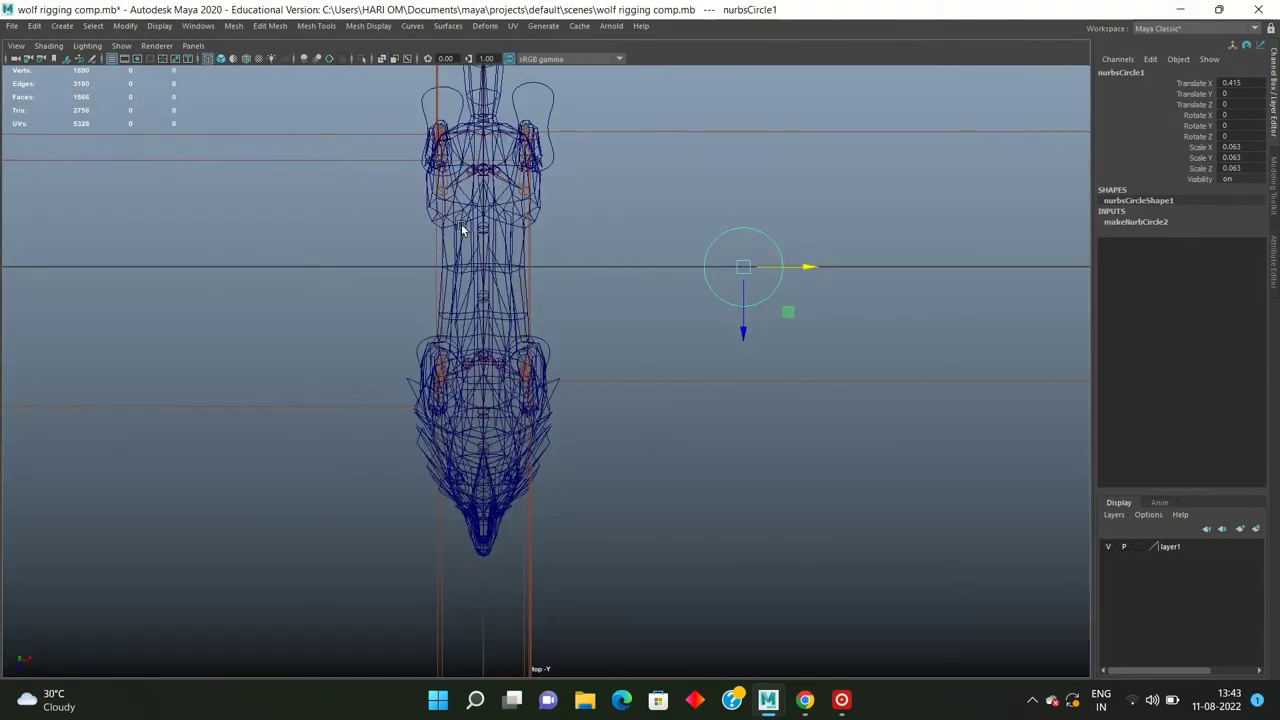
alt+middle_drag(456, 224, 445, 207)
key(space)
key(space)
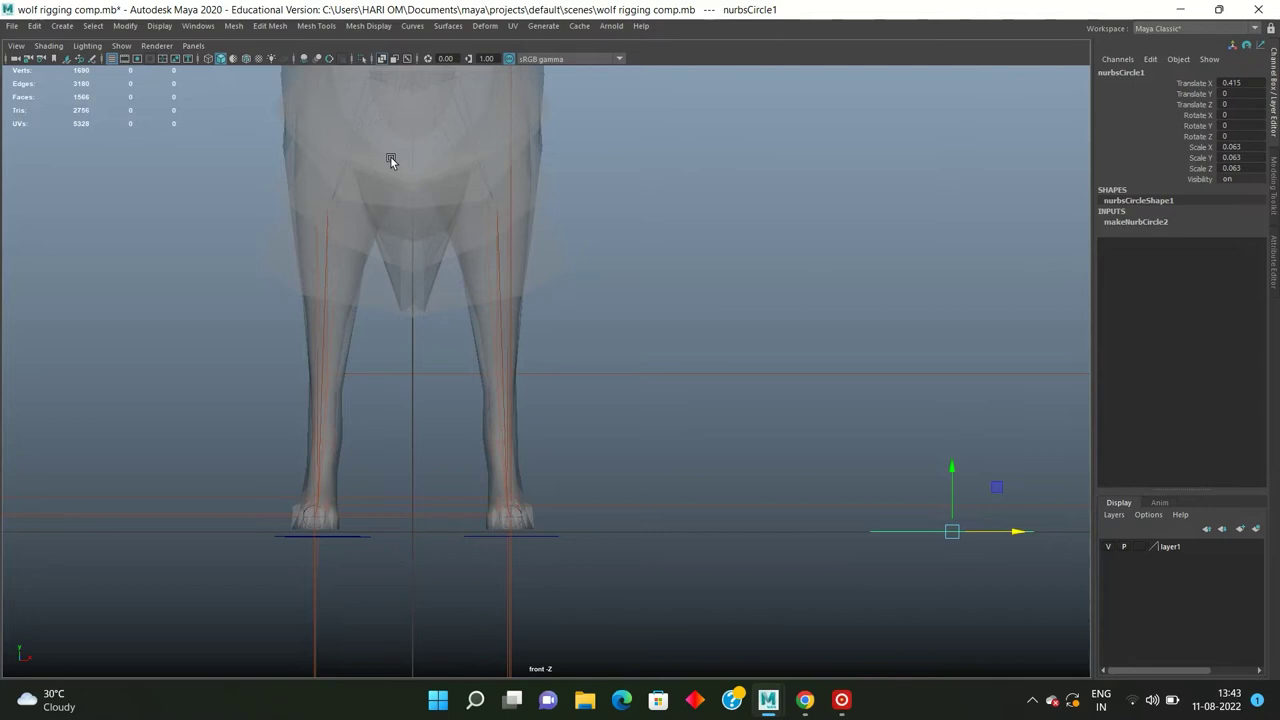
key(4)
mouse_move(523, 214)
alt+right_down()
mouse_move(577, 265)
mouse_move(663, 290)
alt+right_up()
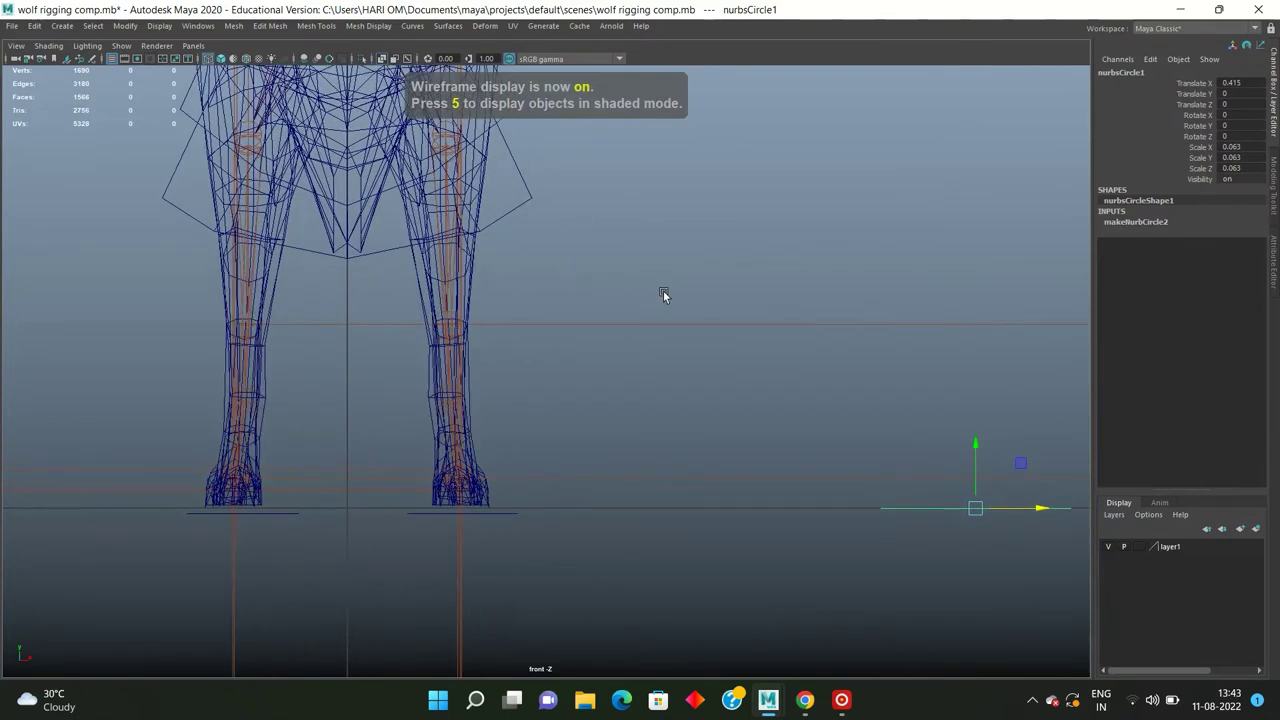
key(space)
drag(634, 280, 761, 214)
alt+right_drag(647, 235, 713, 243)
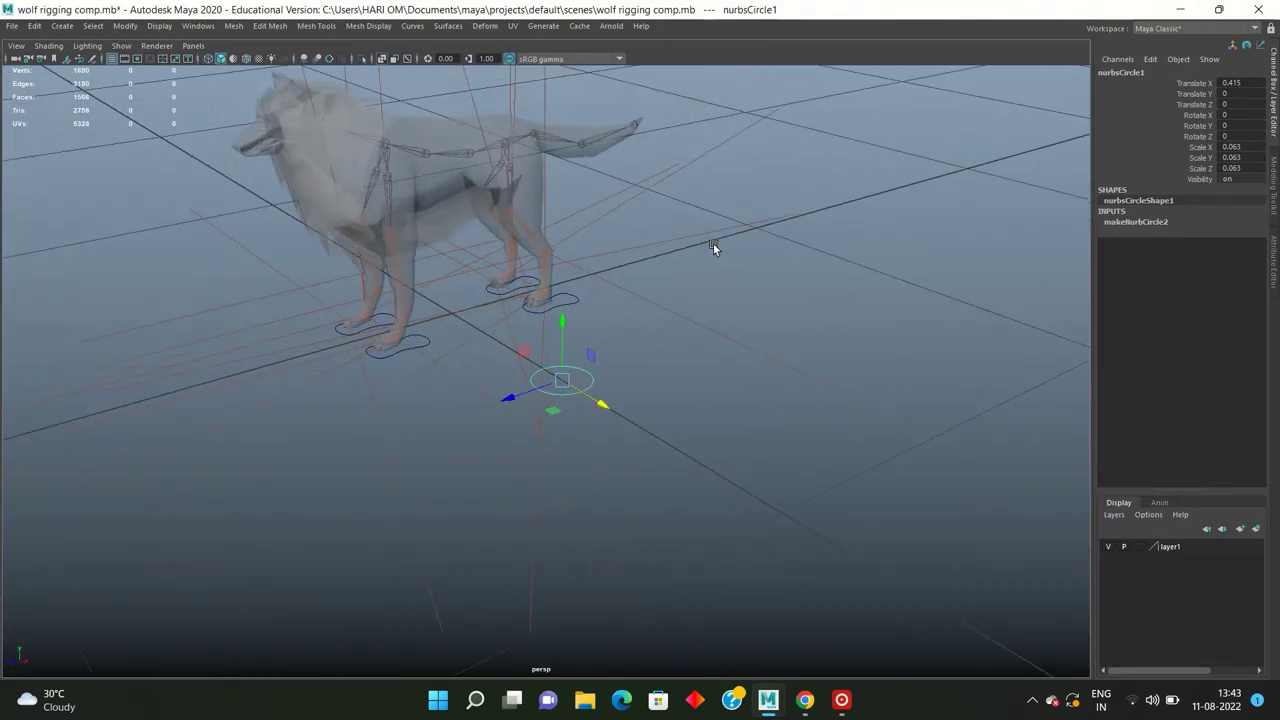
Step: Rotate the circle upright and move it toward the front left leg
click(824, 377)
click(564, 397)
alt+right_drag(564, 397, 611, 403)
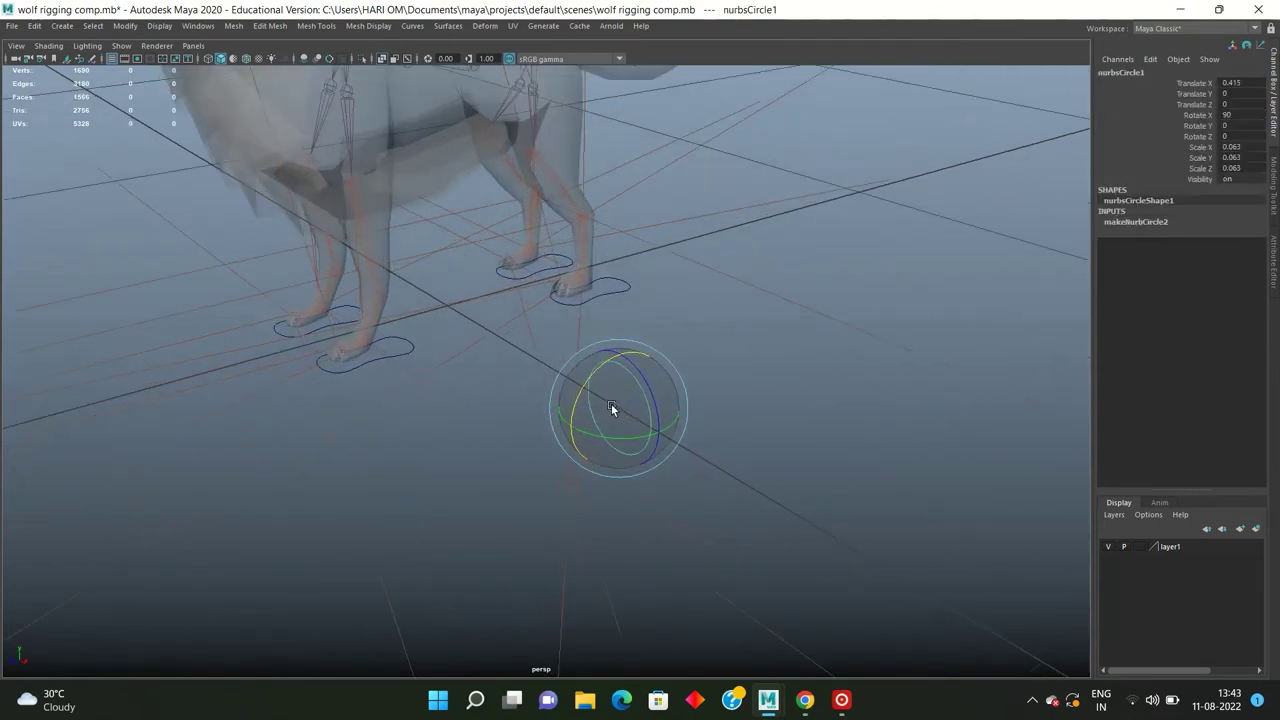
key(w)
alt+drag(611, 403, 667, 416)
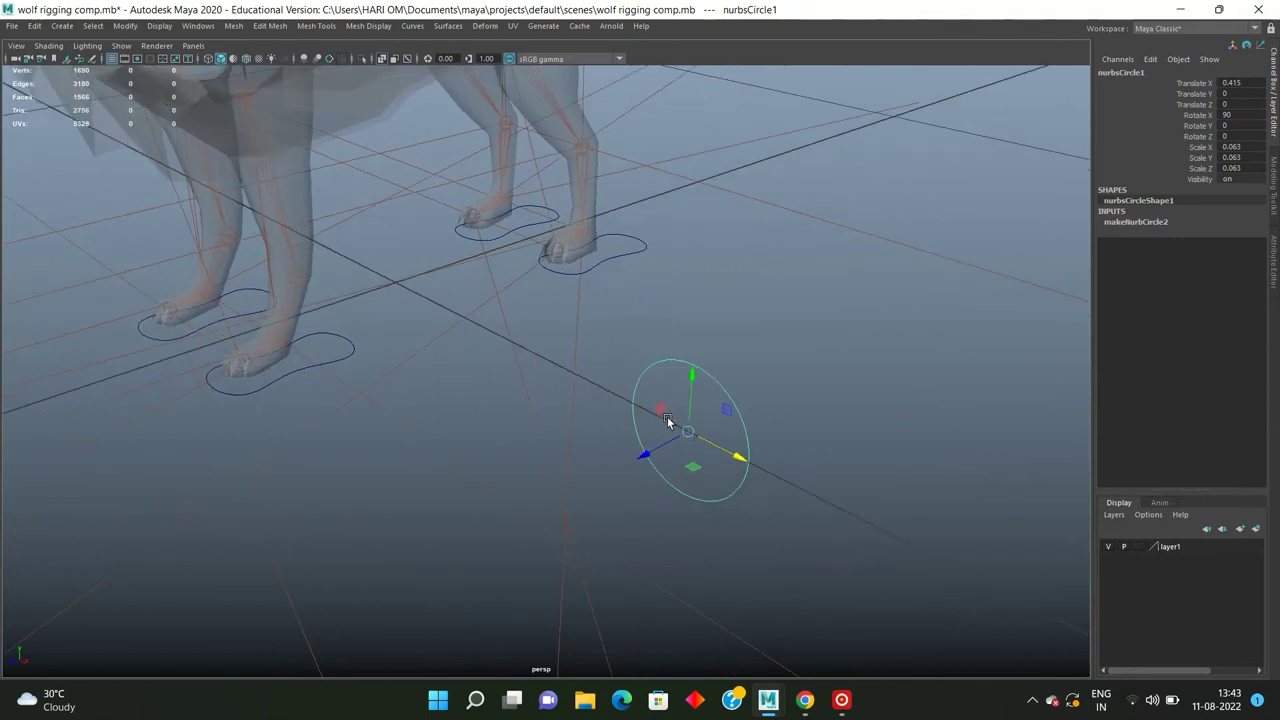
drag(667, 416, 648, 452)
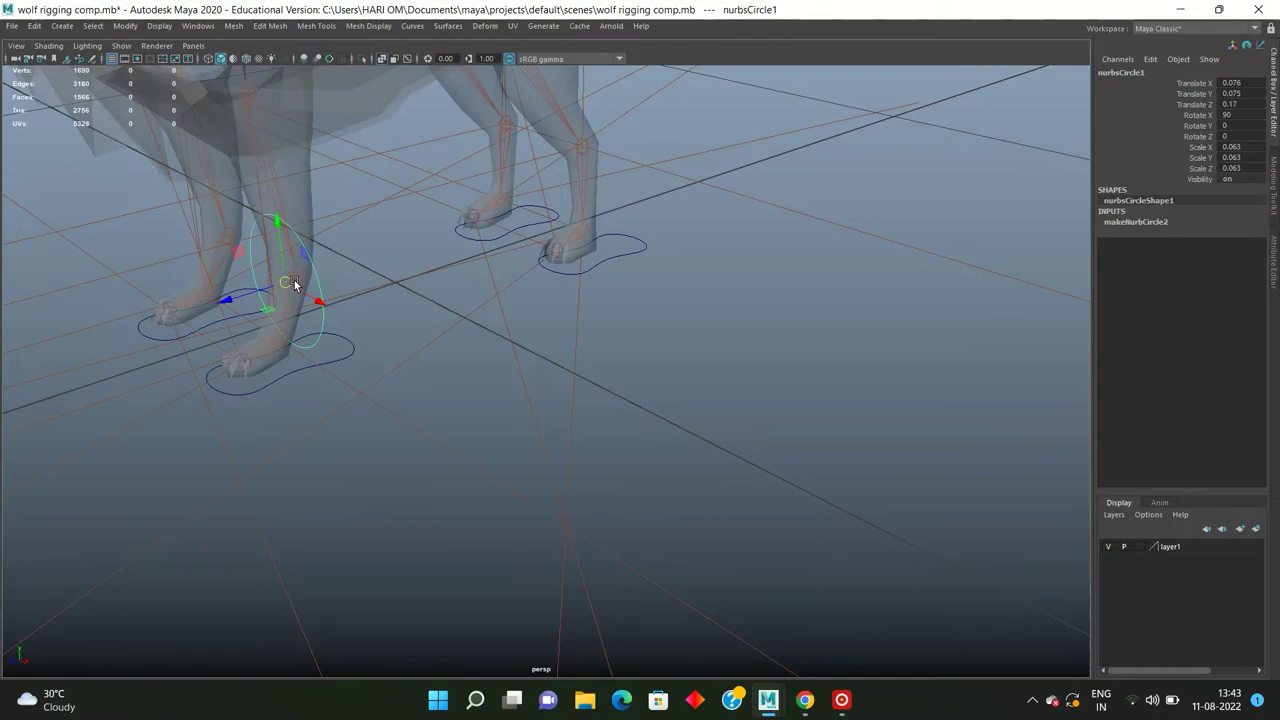
alt+right_drag(311, 268, 348, 289)
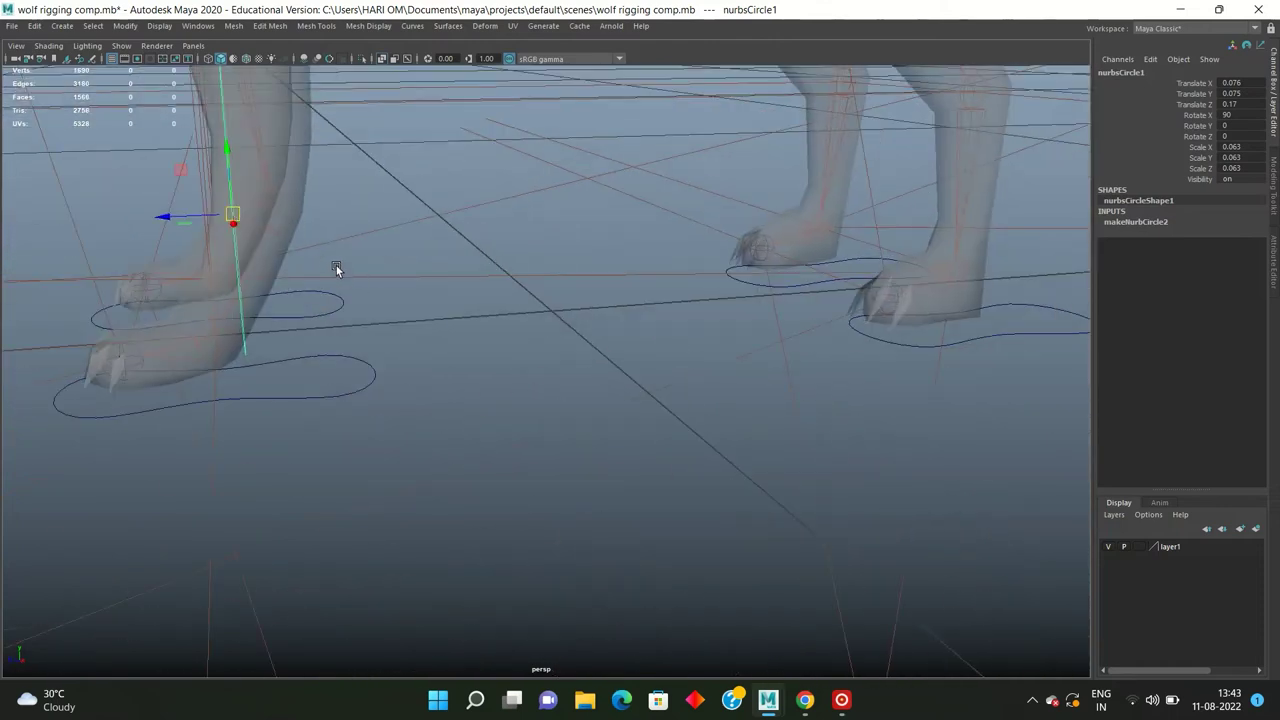
alt+drag(348, 289, 433, 293)
alt+right_drag(433, 293, 474, 286)
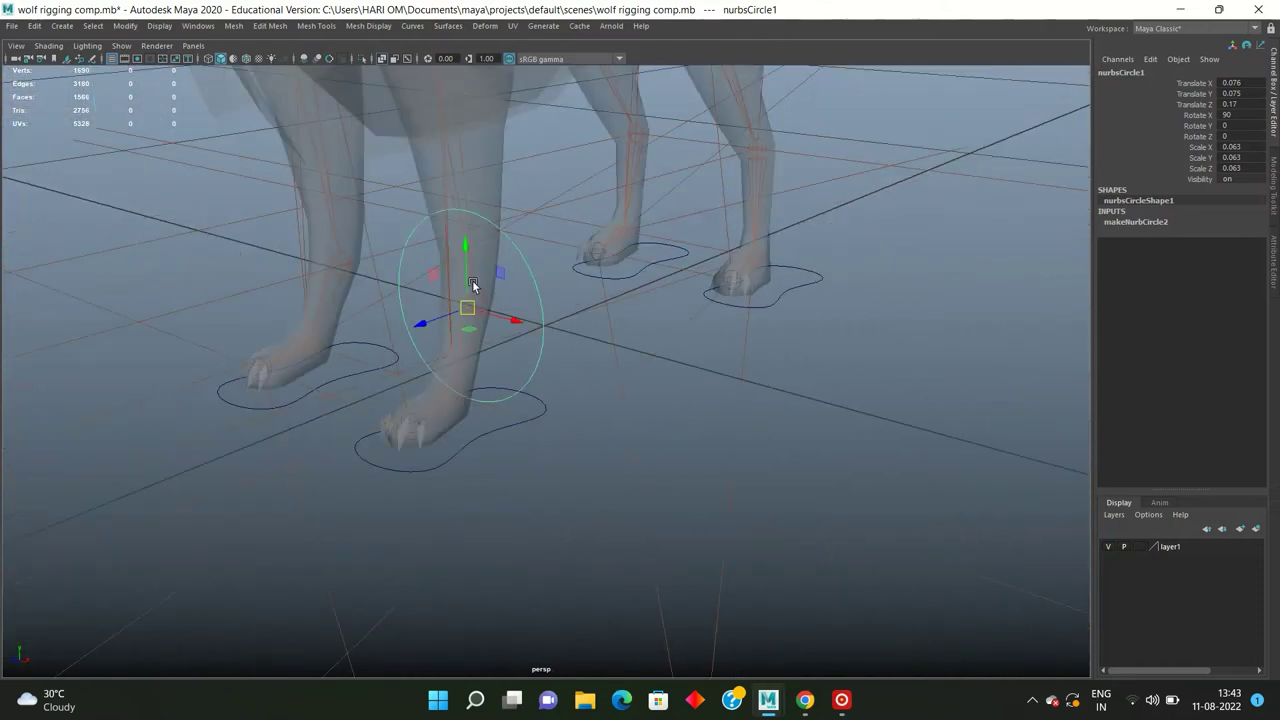
alt+drag(439, 297, 477, 295)
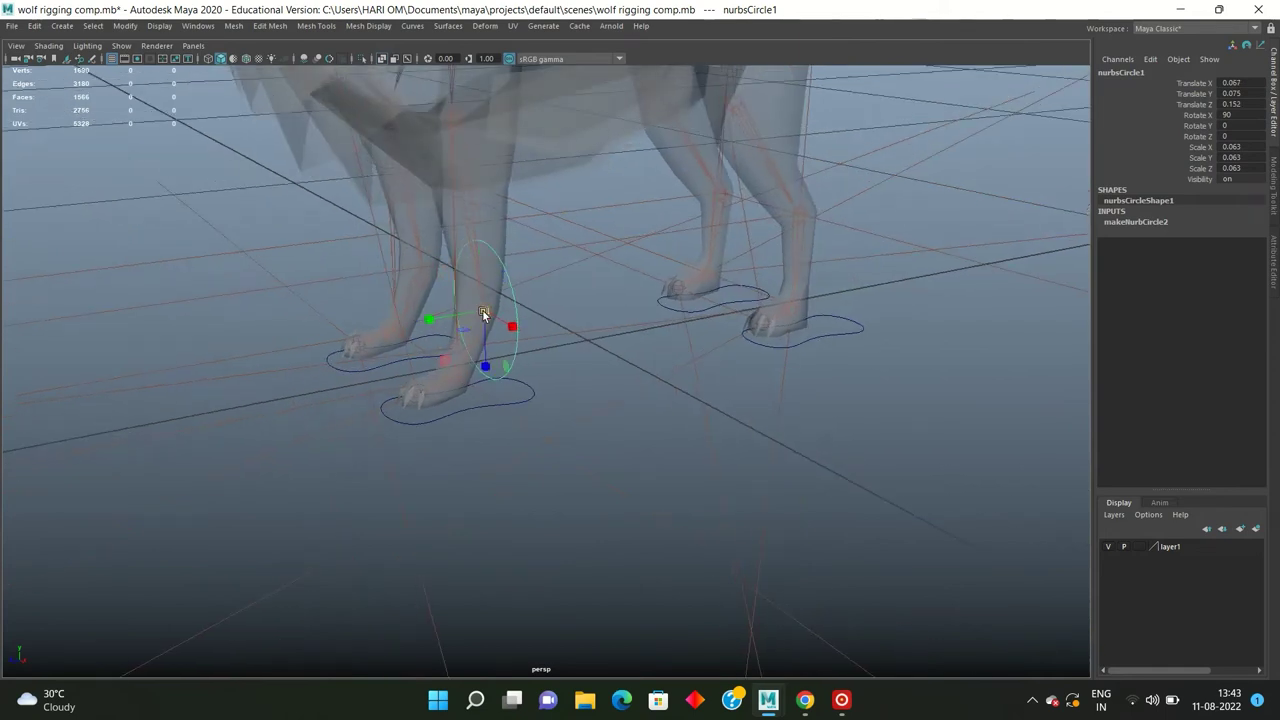
mouse_move(516, 316)
alt+mouse_down()
mouse_move(557, 349)
mouse_move(488, 350)
mouse_move(586, 352)
mouse_move(532, 343)
mouse_move(601, 363)
mouse_move(585, 338)
mouse_move(517, 351)
mouse_move(586, 366)
mouse_move(544, 305)
alt+mouse_up()
scroll(580, 345, down, 5)
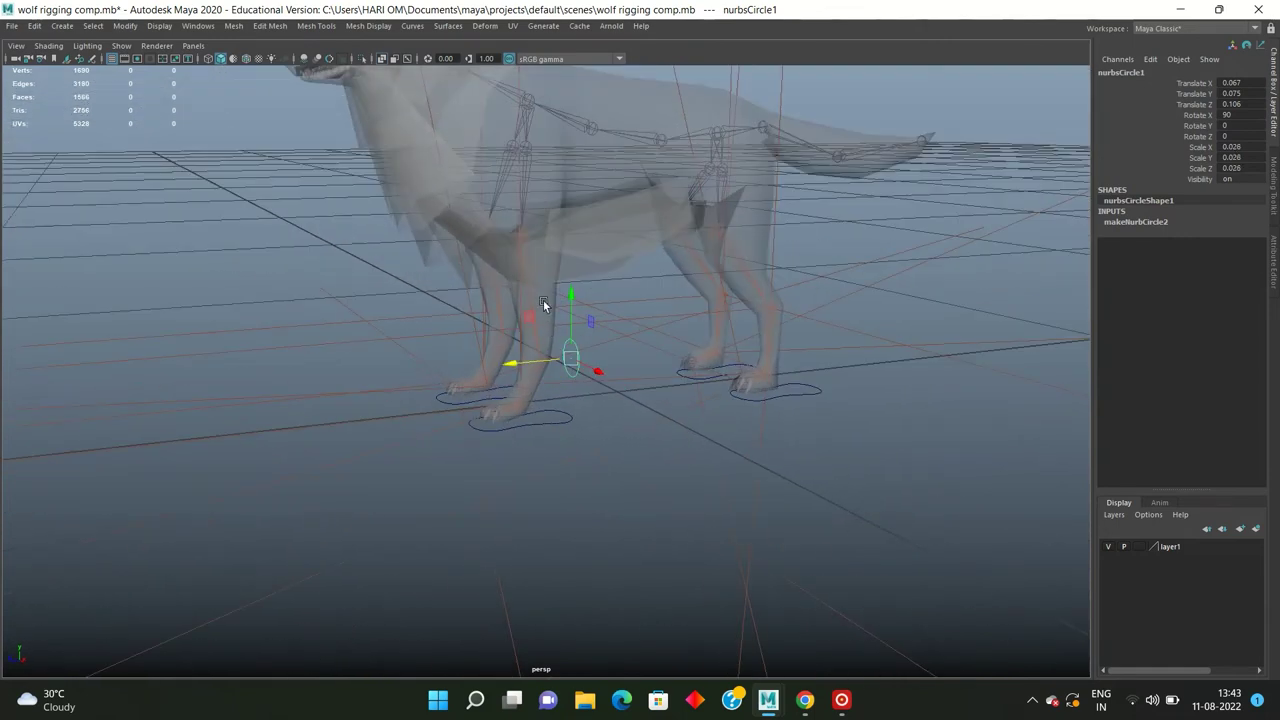
Step: Turn X-Ray off and set the wolf's display layer to reference
click(383, 60)
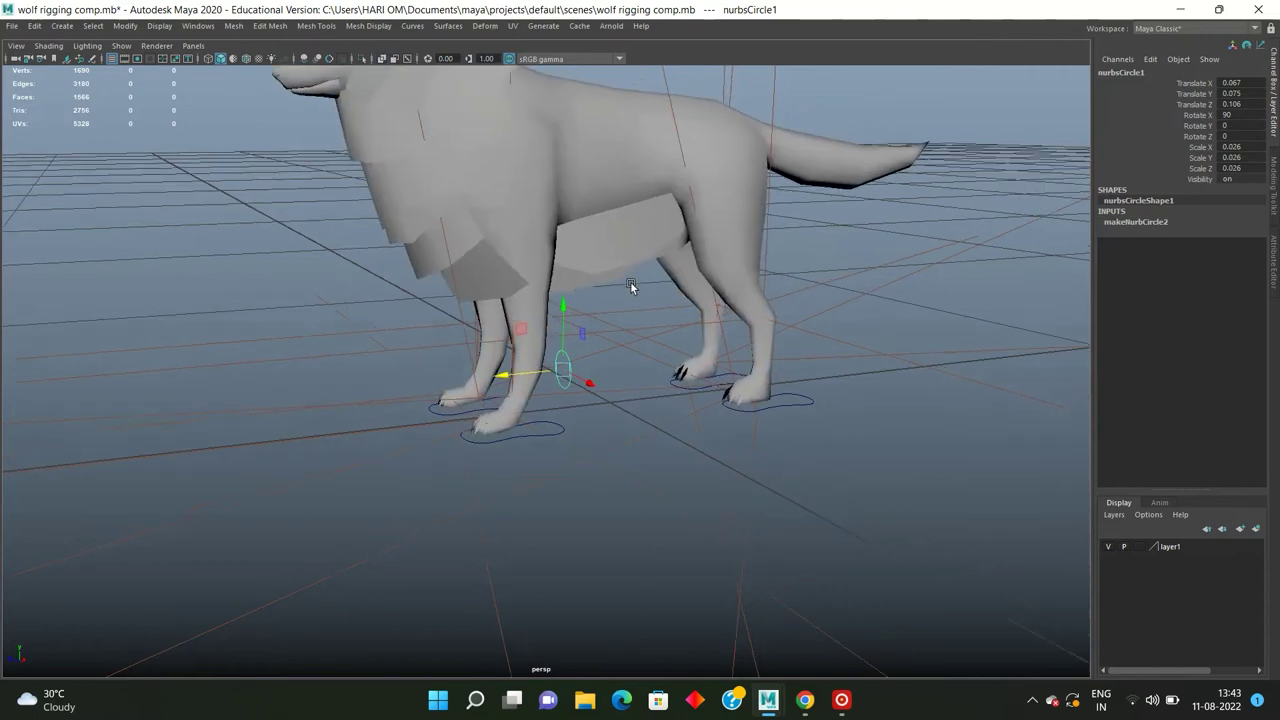
scroll(612, 309, up, 3)
click(1143, 545)
click(1143, 545)
alt+drag(477, 363, 479, 374)
scroll(572, 373, up, 3)
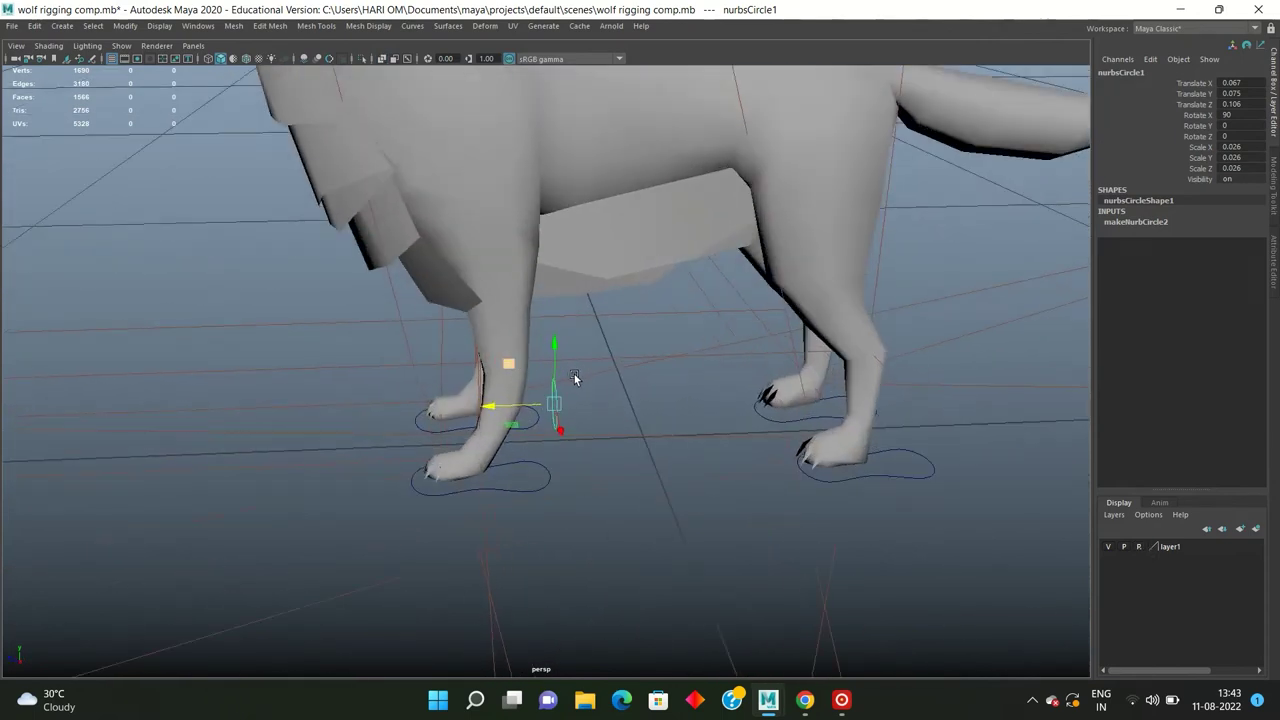
alt+drag(572, 373, 545, 375)
scroll(541, 375, up, 3)
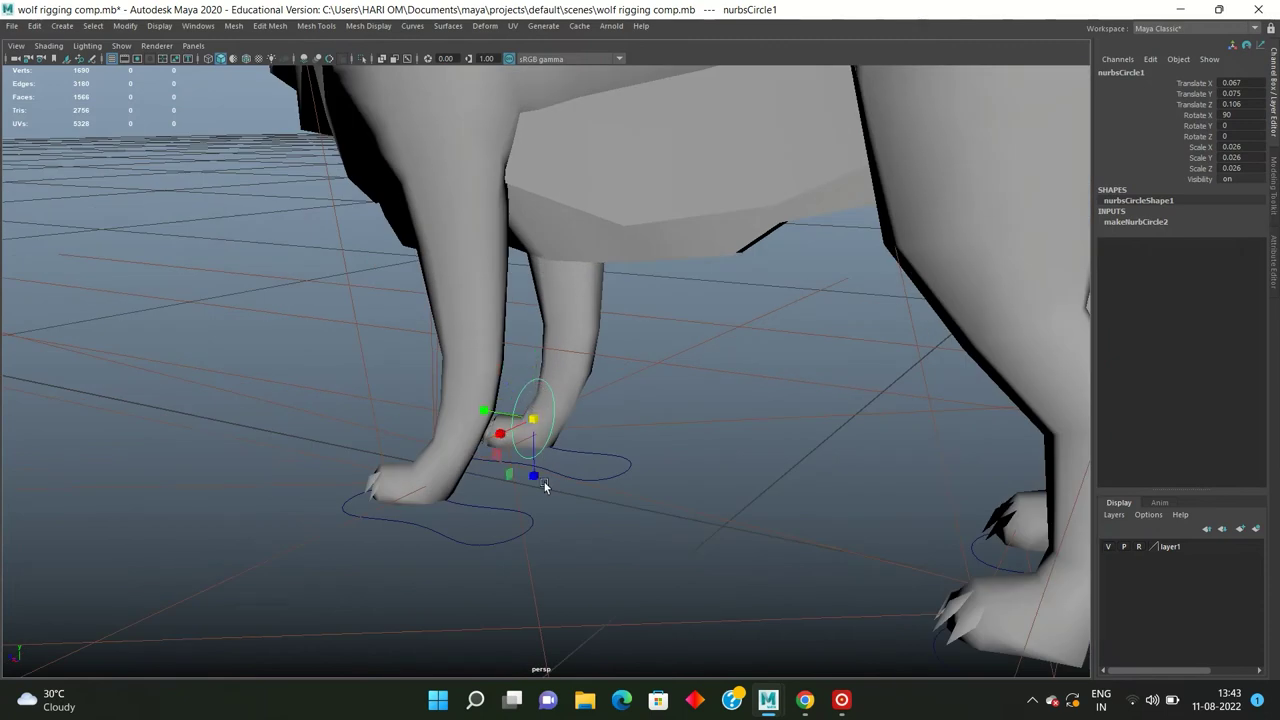
Step: Duplicate the knee circle control twice with Ctrl+D beside the front leg
click(626, 372)
mouse_move(584, 390)
alt+mouse_down()
mouse_move(517, 423)
mouse_move(538, 420)
mouse_move(493, 420)
alt+mouse_up()
click(542, 401)
click(537, 393)
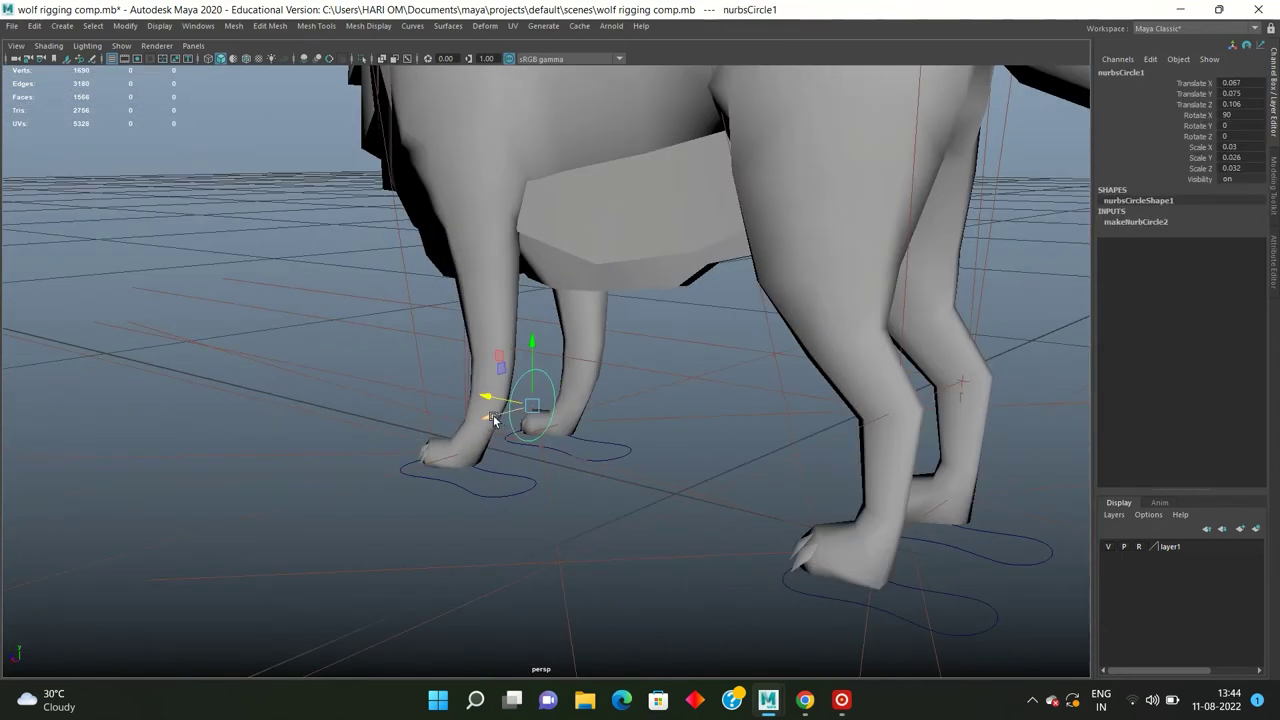
key(ctrl+d)
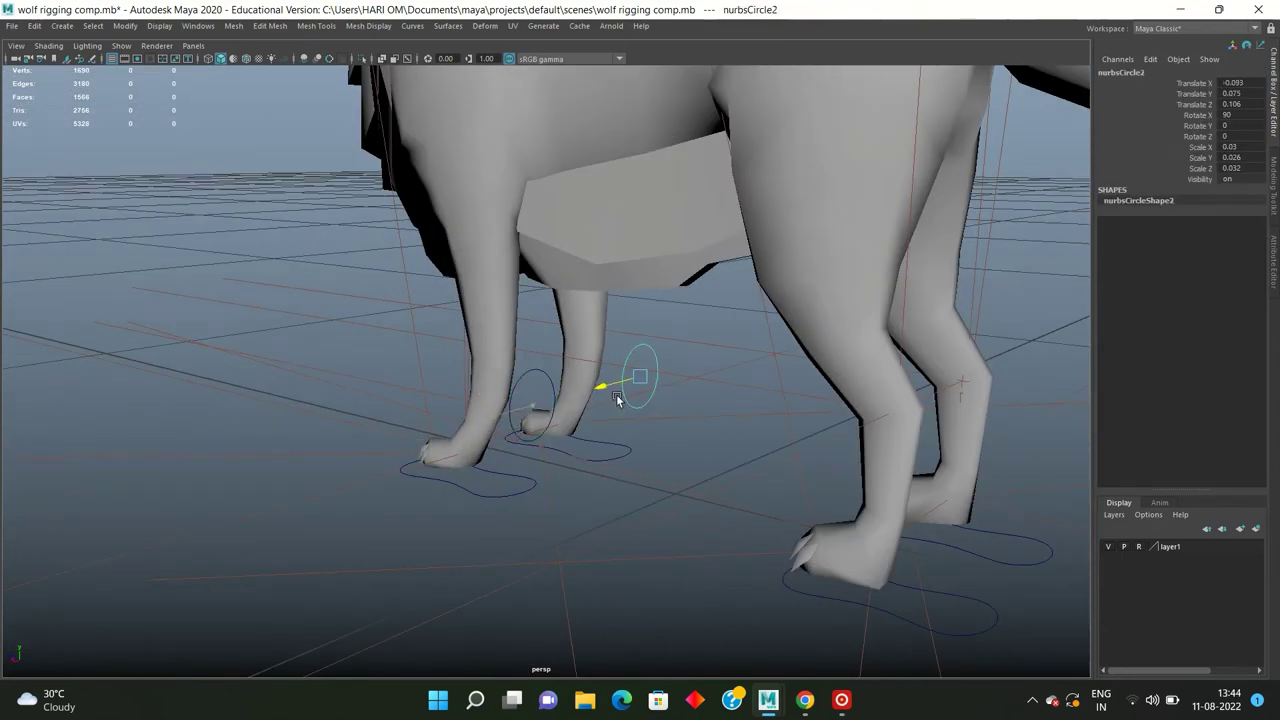
mouse_move(591, 402)
alt+mouse_down()
mouse_move(531, 407)
mouse_move(650, 428)
mouse_move(569, 404)
mouse_move(421, 166)
alt+mouse_up()
click(533, 392)
key(ctrl+d)
click(548, 389)
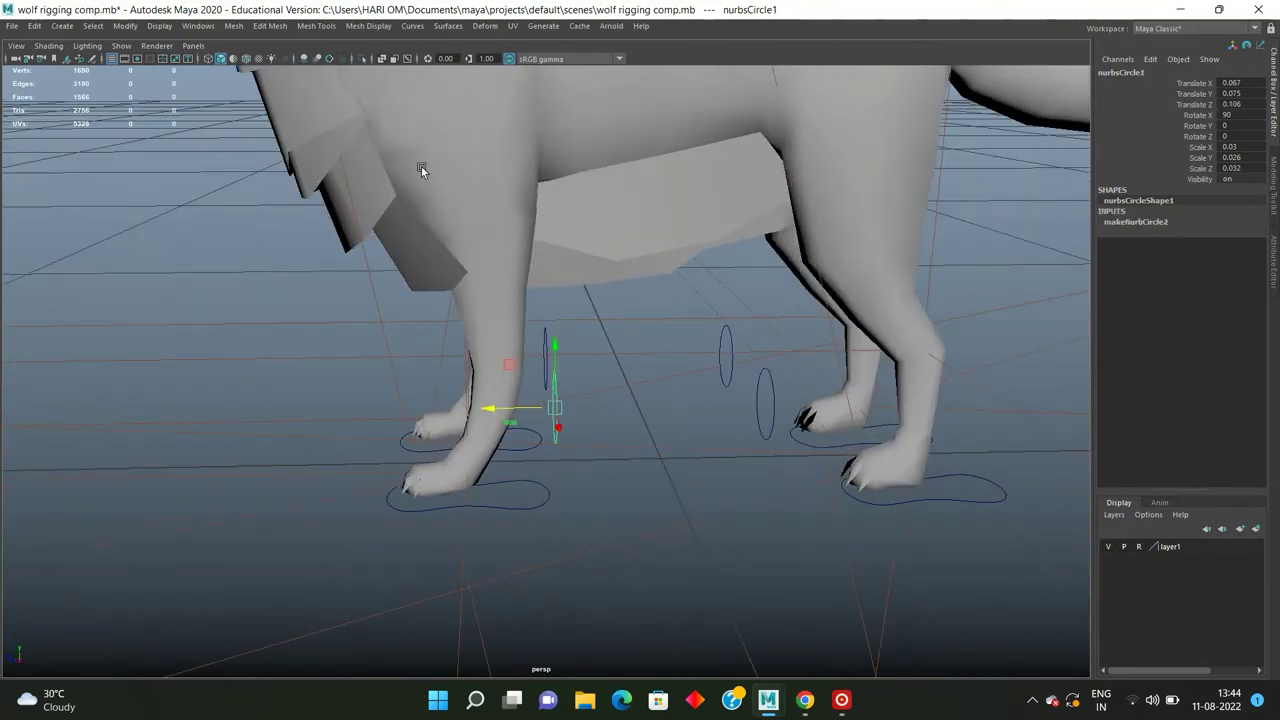
Step: Turn X-Ray back on and move the second knee circle beside the front leg
click(384, 61)
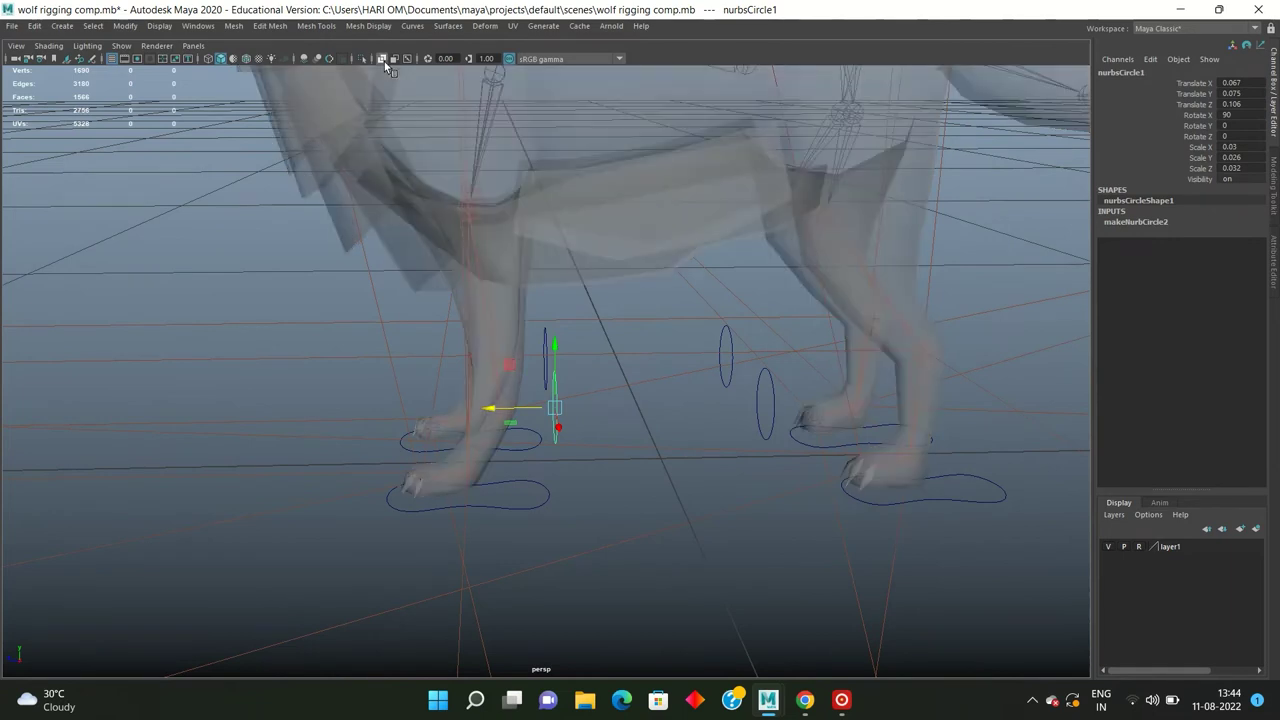
mouse_move(580, 199)
alt+mouse_down()
mouse_move(529, 288)
mouse_move(549, 259)
alt+mouse_up()
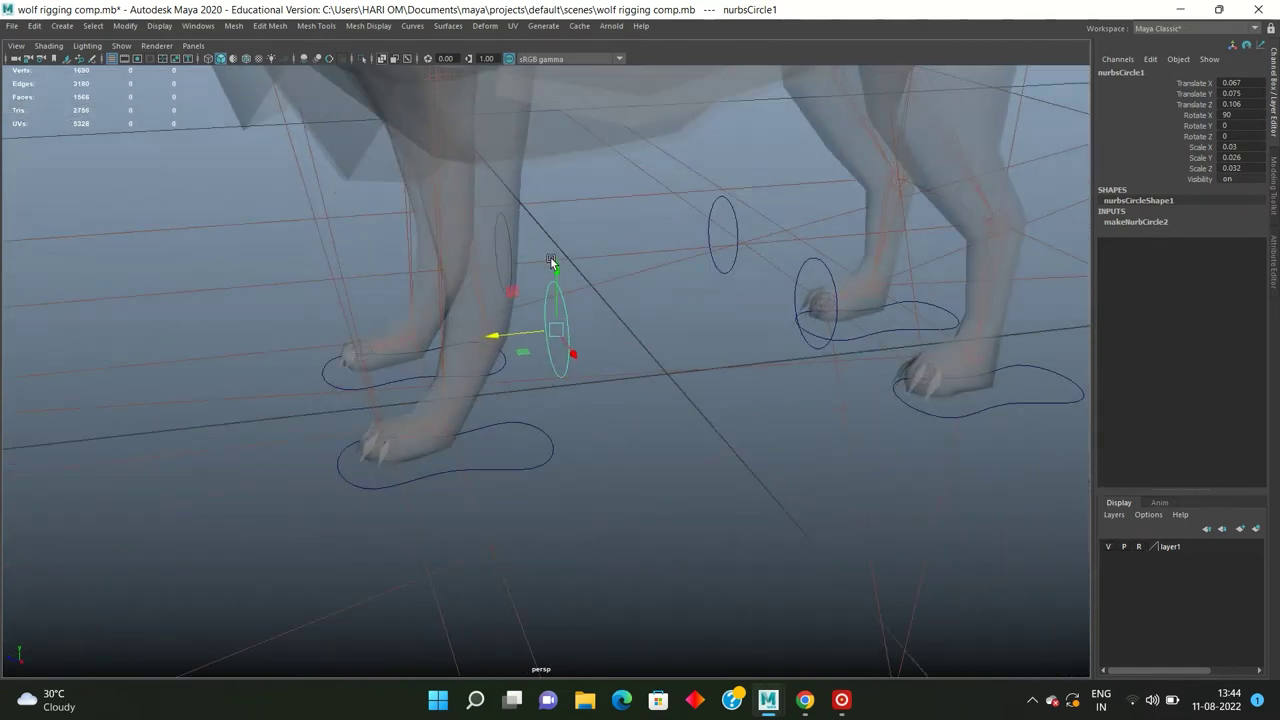
mouse_move(596, 343)
alt+mouse_down()
mouse_move(620, 323)
mouse_move(605, 325)
mouse_move(634, 326)
mouse_move(619, 331)
mouse_move(605, 288)
mouse_move(548, 310)
mouse_move(611, 346)
mouse_move(583, 295)
alt+mouse_up()
click(576, 280)
click(574, 276)
scroll(578, 277, up, 3)
mouse_move(582, 277)
alt+mouse_down()
mouse_move(475, 301)
mouse_move(585, 306)
mouse_move(492, 301)
mouse_move(465, 336)
alt+mouse_up()
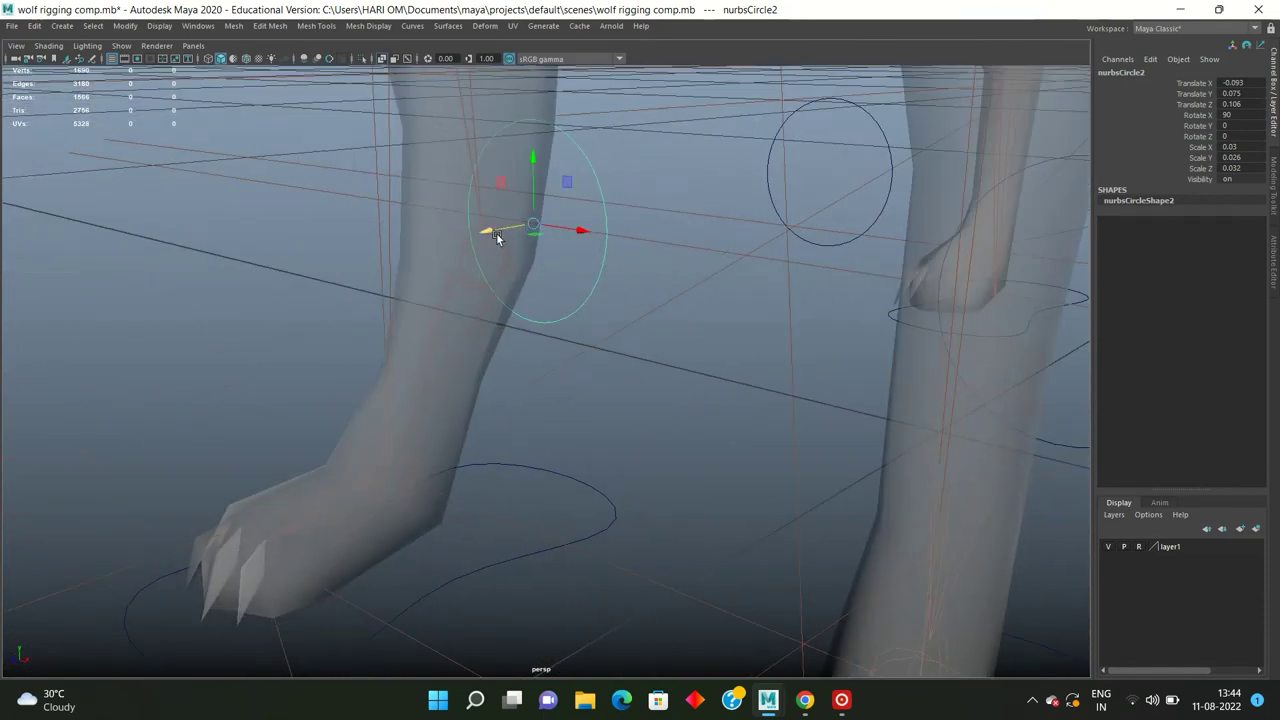
mouse_move(529, 219)
mouse_down()
mouse_move(486, 254)
mouse_move(507, 263)
mouse_move(506, 283)
mouse_move(616, 333)
mouse_up()
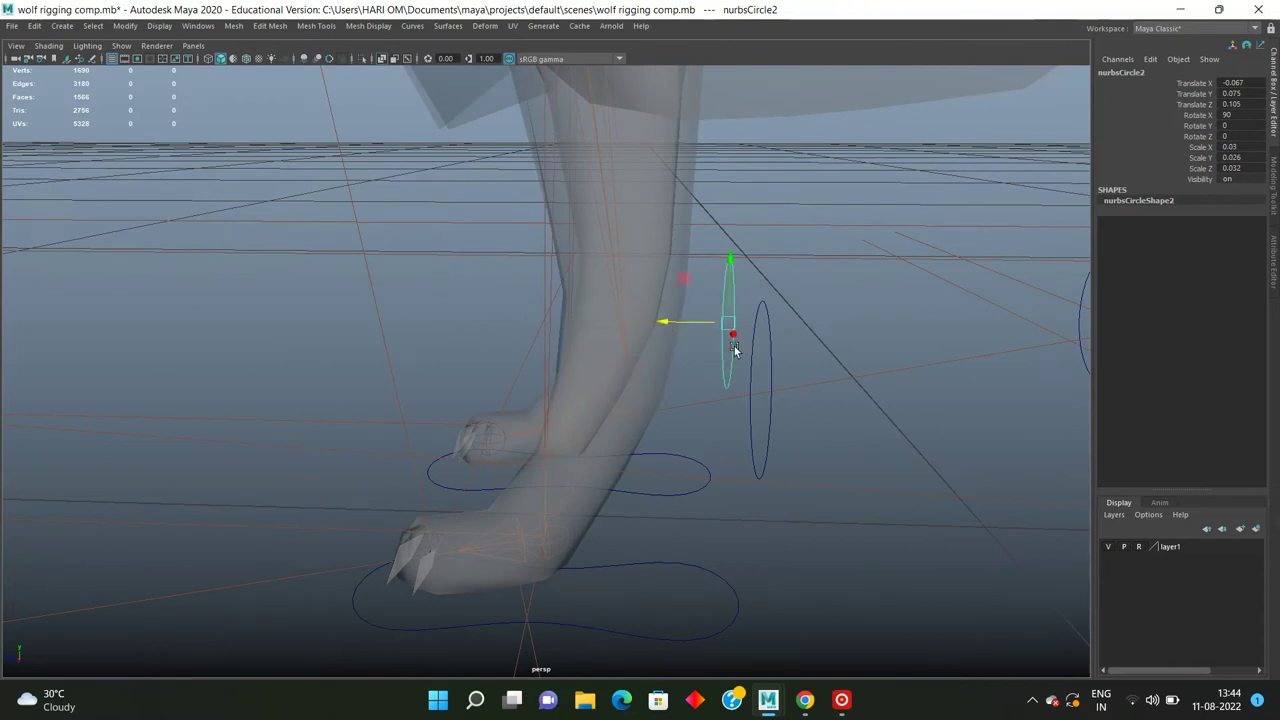
Step: Nudge the circle slightly along Z in the side view to line it up with the leg
key(space)
key(space)
scroll(520, 412, up, 3)
mouse_move(410, 321)
alt+middle_down()
mouse_move(588, 254)
mouse_move(543, 291)
alt+middle_up()
scroll(588, 260, up, 2)
scroll(584, 267, up, 2)
drag(543, 291, 545, 286)
key(space)
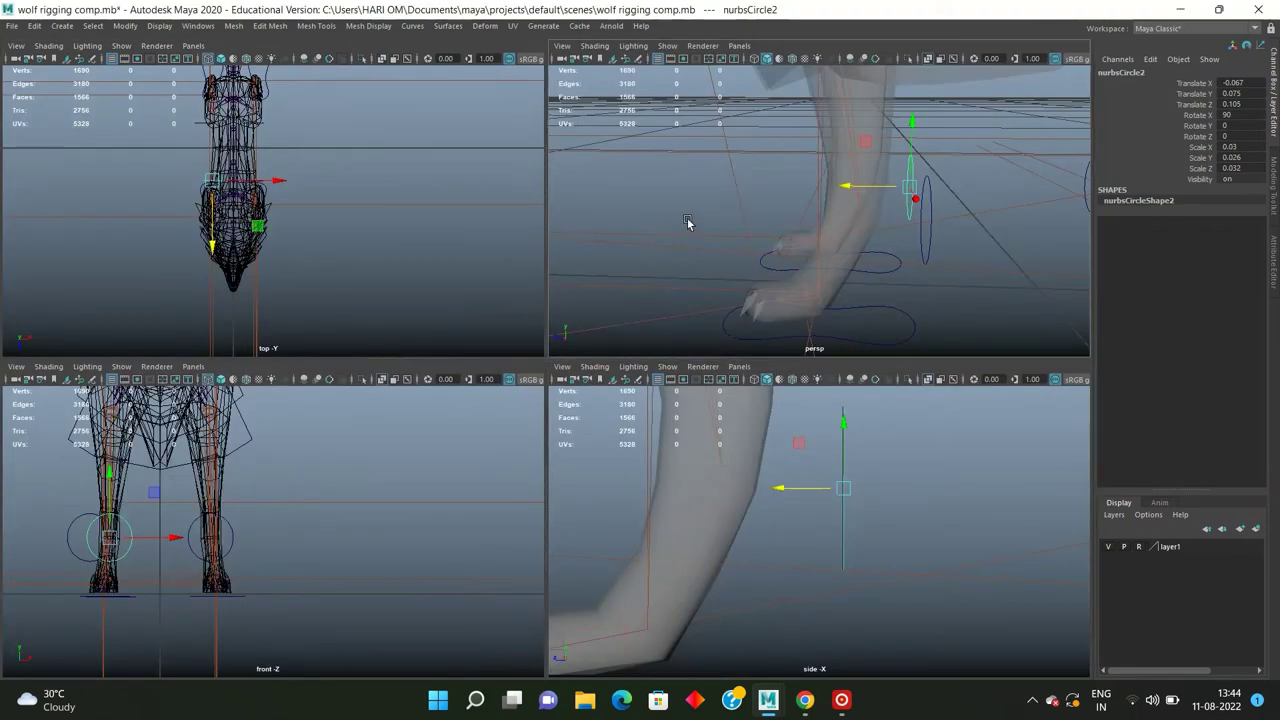
key(space)
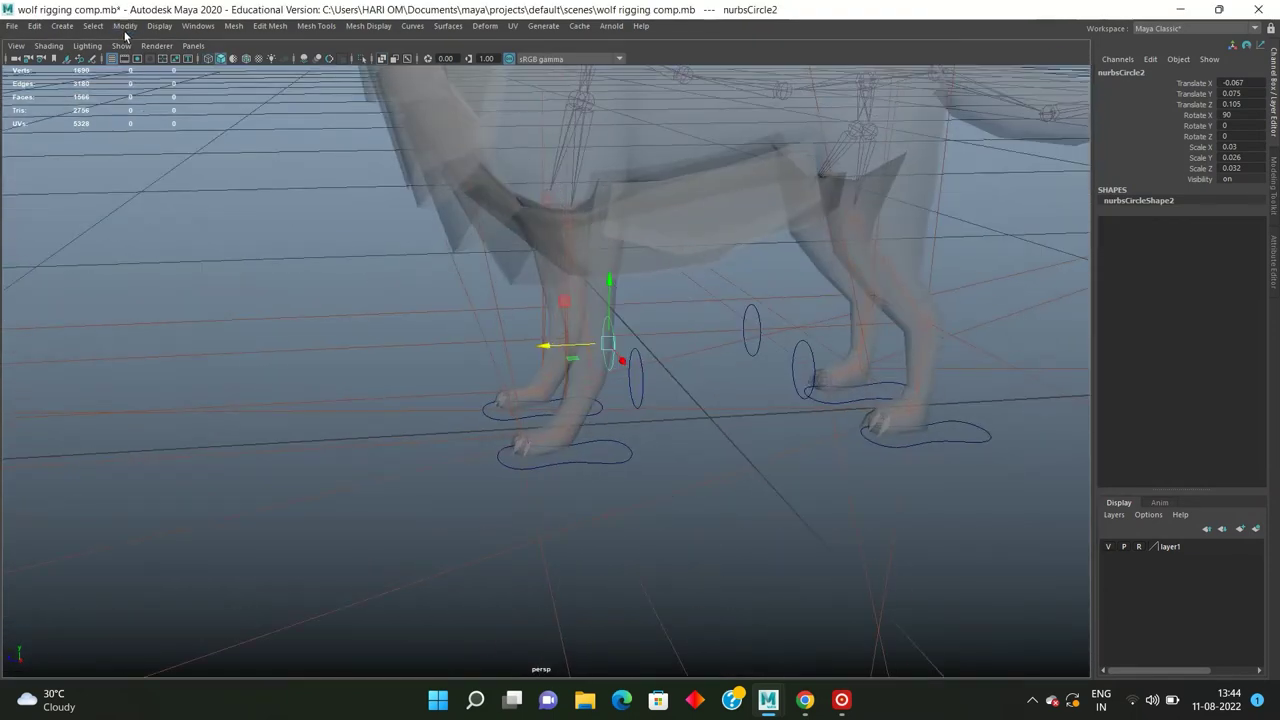
click(126, 27)
Step: Freeze the knee circle control's transforms so its channels read 0 with scale 1
click(150, 92)
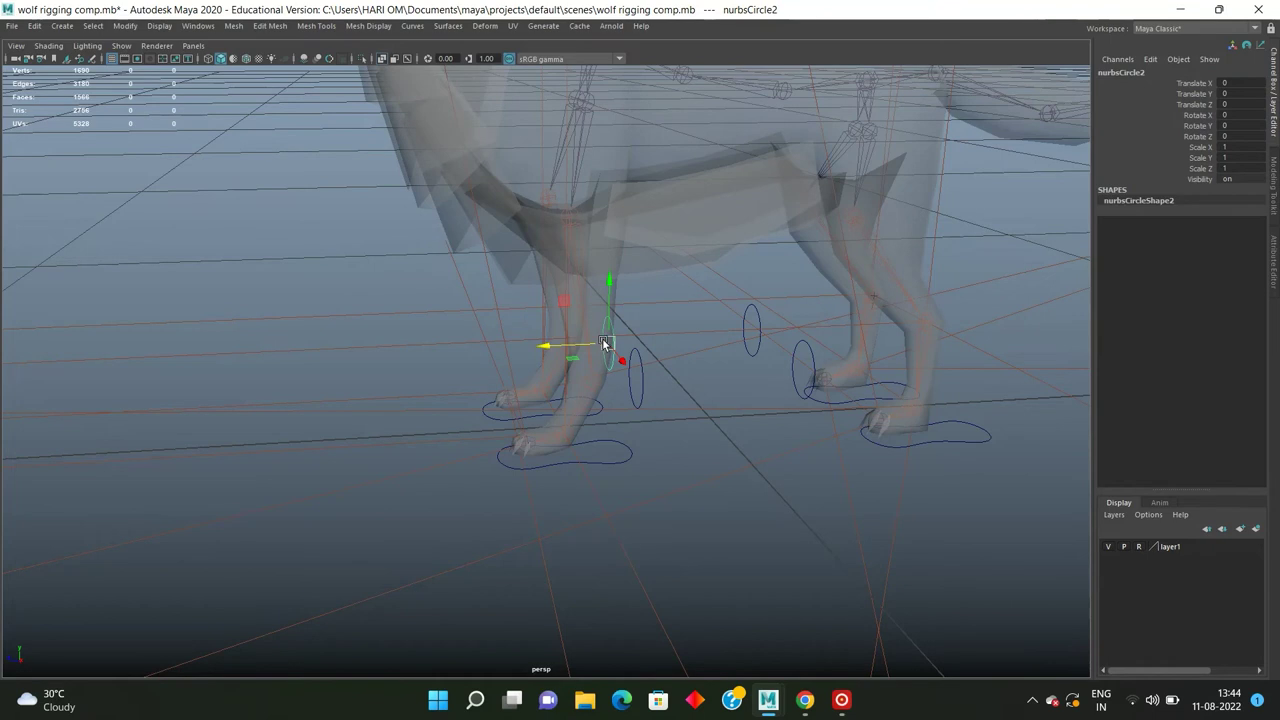
click(638, 391)
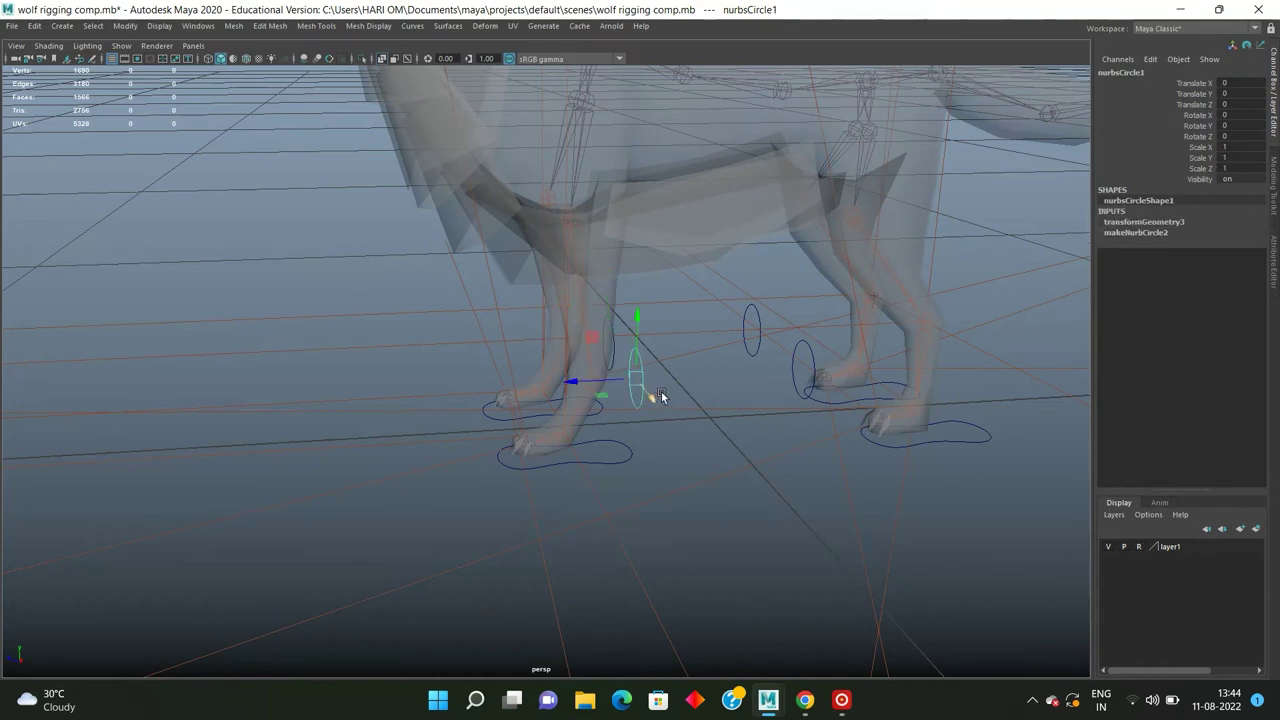
key(q)
alt+right_drag(660, 397, 772, 416)
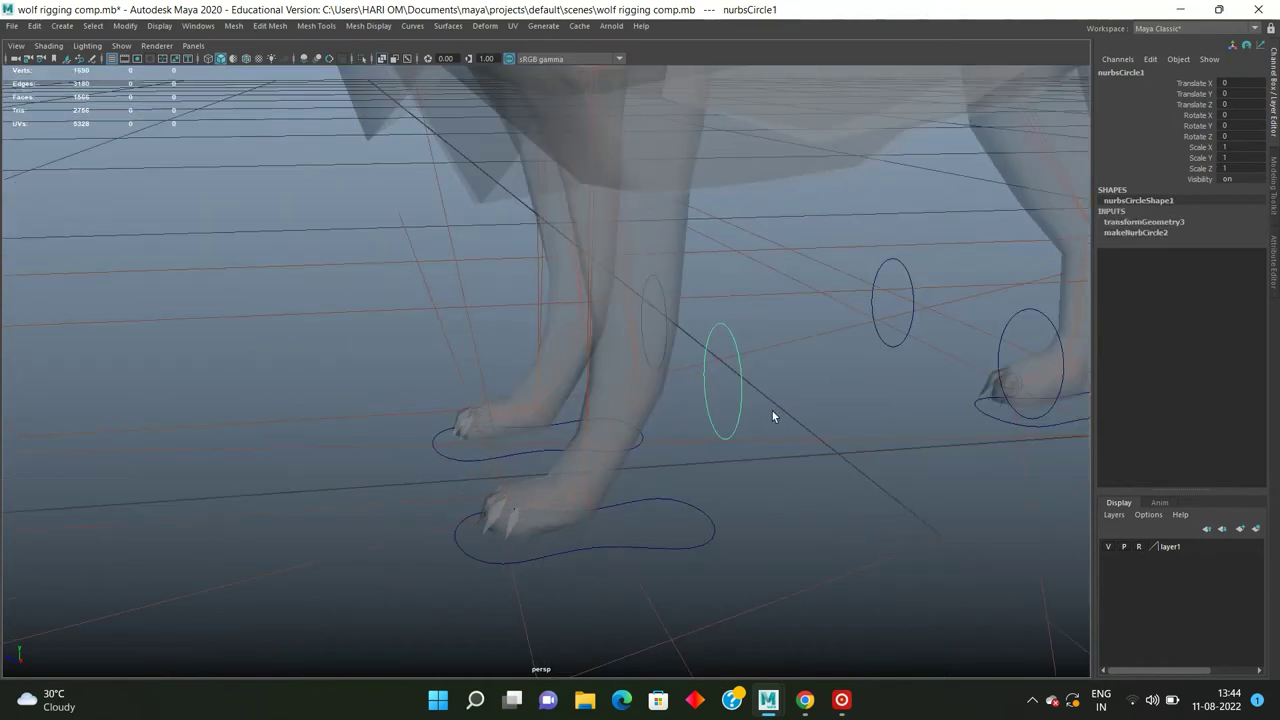
alt+drag(772, 416, 385, 447)
Step: Locate and select the left_leg_ik_handle among the leg IK handles
click(392, 462)
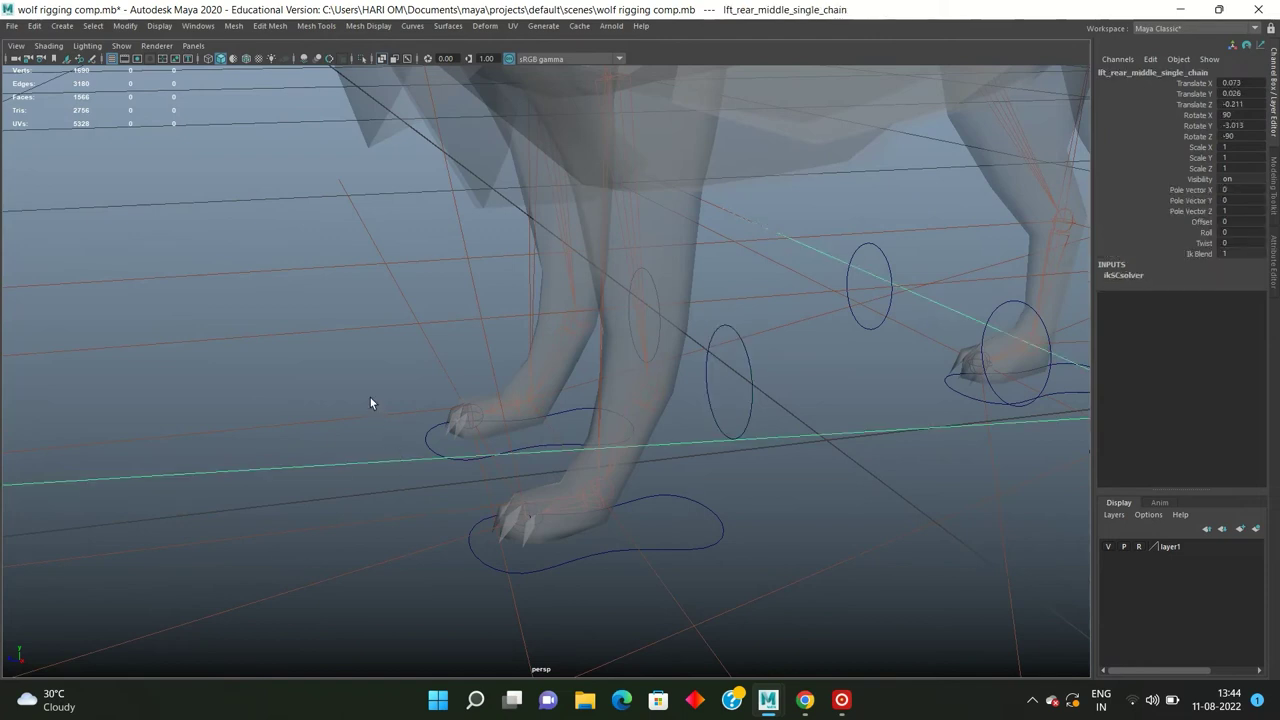
click(316, 340)
mouse_move(316, 340)
alt+mouse_down()
mouse_move(425, 390)
mouse_move(428, 377)
mouse_move(423, 411)
mouse_move(443, 400)
mouse_move(414, 380)
mouse_move(395, 392)
mouse_move(408, 397)
alt+mouse_up()
click(420, 397)
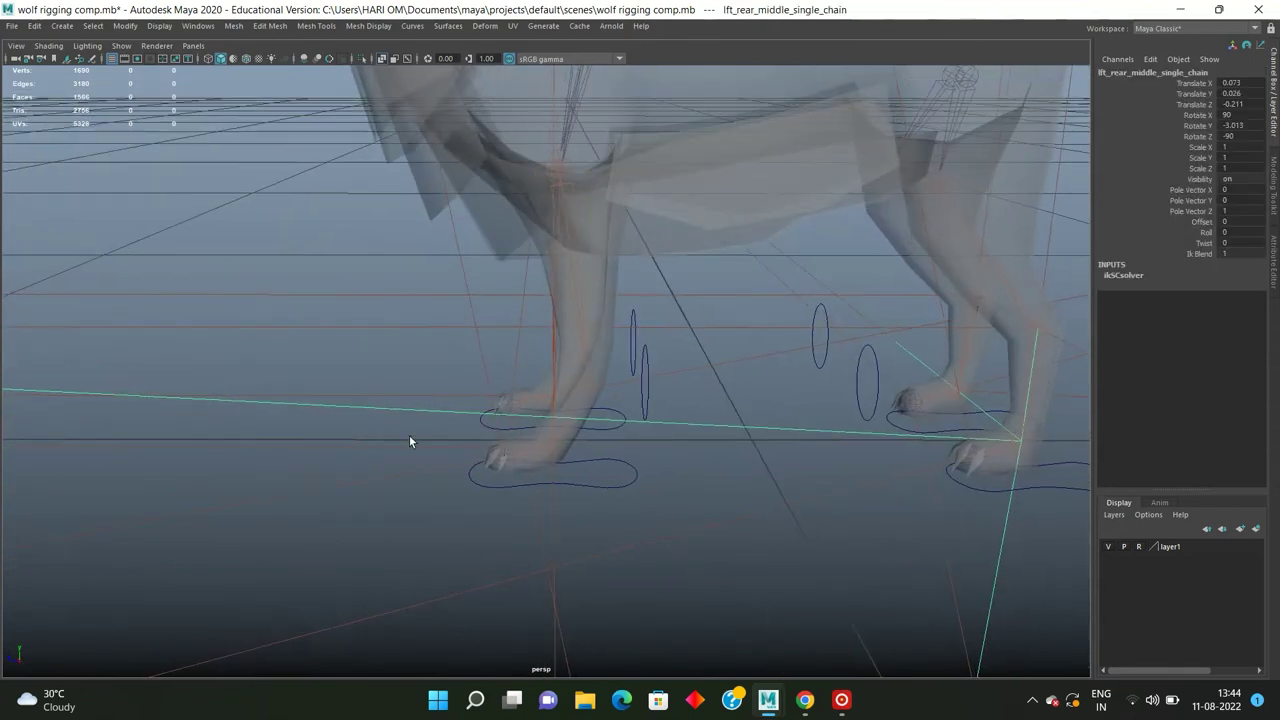
click(408, 445)
alt+middle_drag(478, 423, 461, 387)
alt+drag(461, 387, 476, 385)
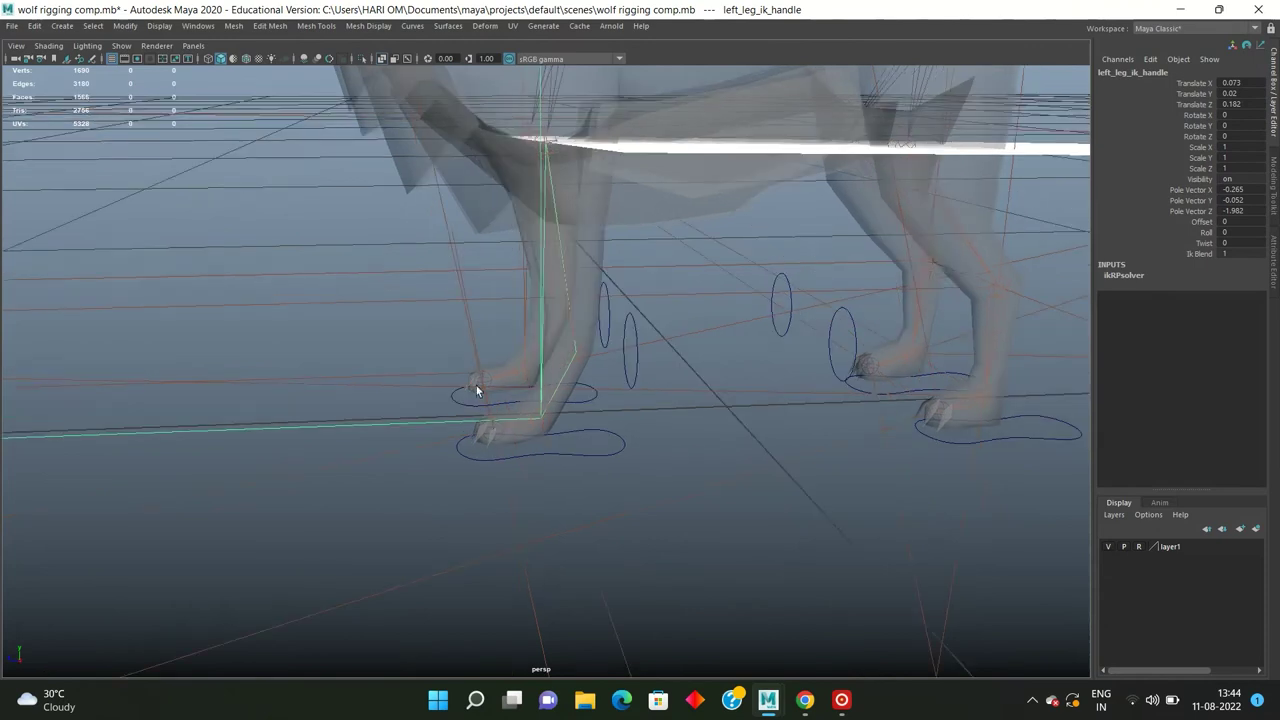
Step: Select the knee circle control, then shift-add the left_leg_ik_handle
click(632, 369)
click(406, 430)
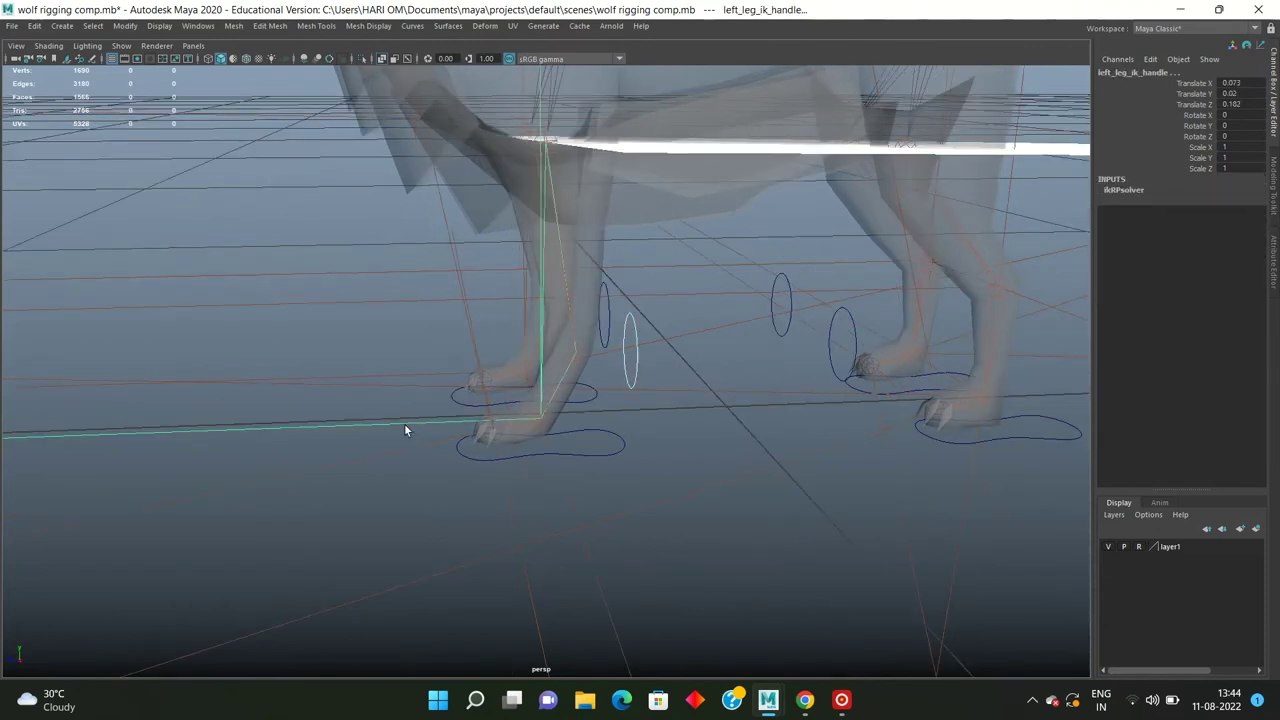
mouse_move(406, 430)
alt+mouse_down()
mouse_move(462, 410)
mouse_move(504, 435)
mouse_move(480, 437)
mouse_move(484, 452)
mouse_move(496, 445)
alt+mouse_up()
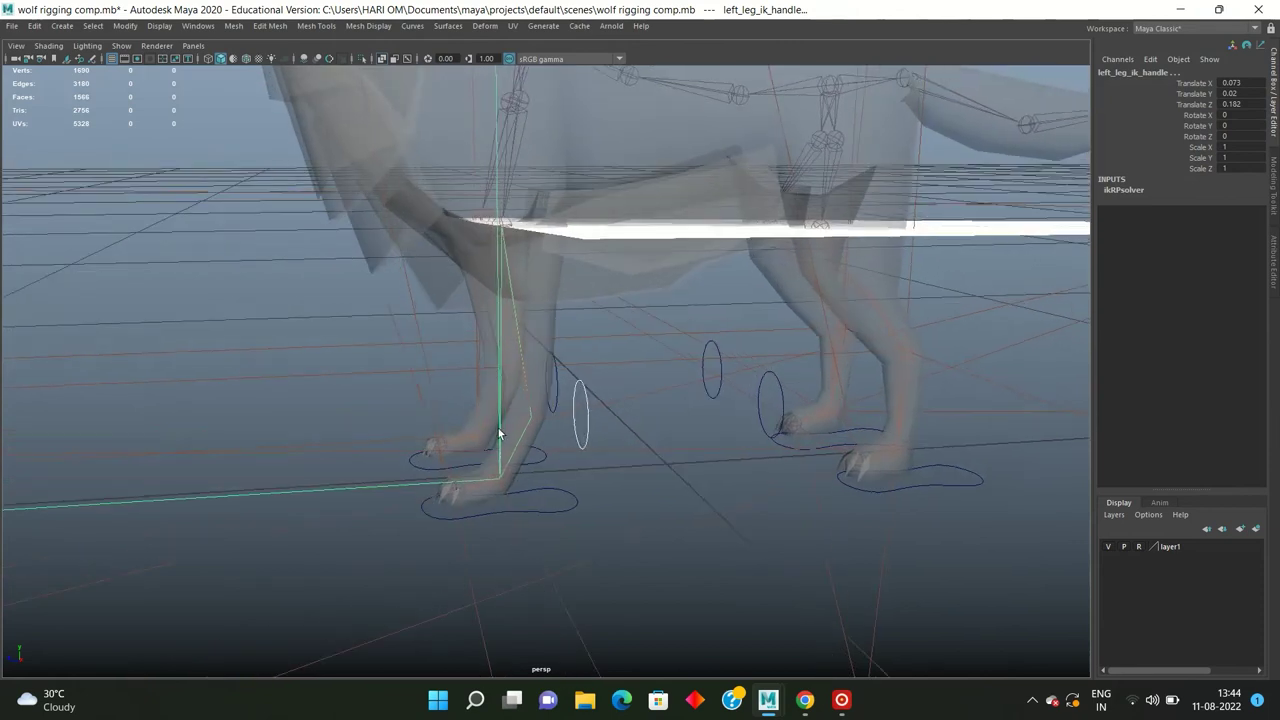
click(543, 26)
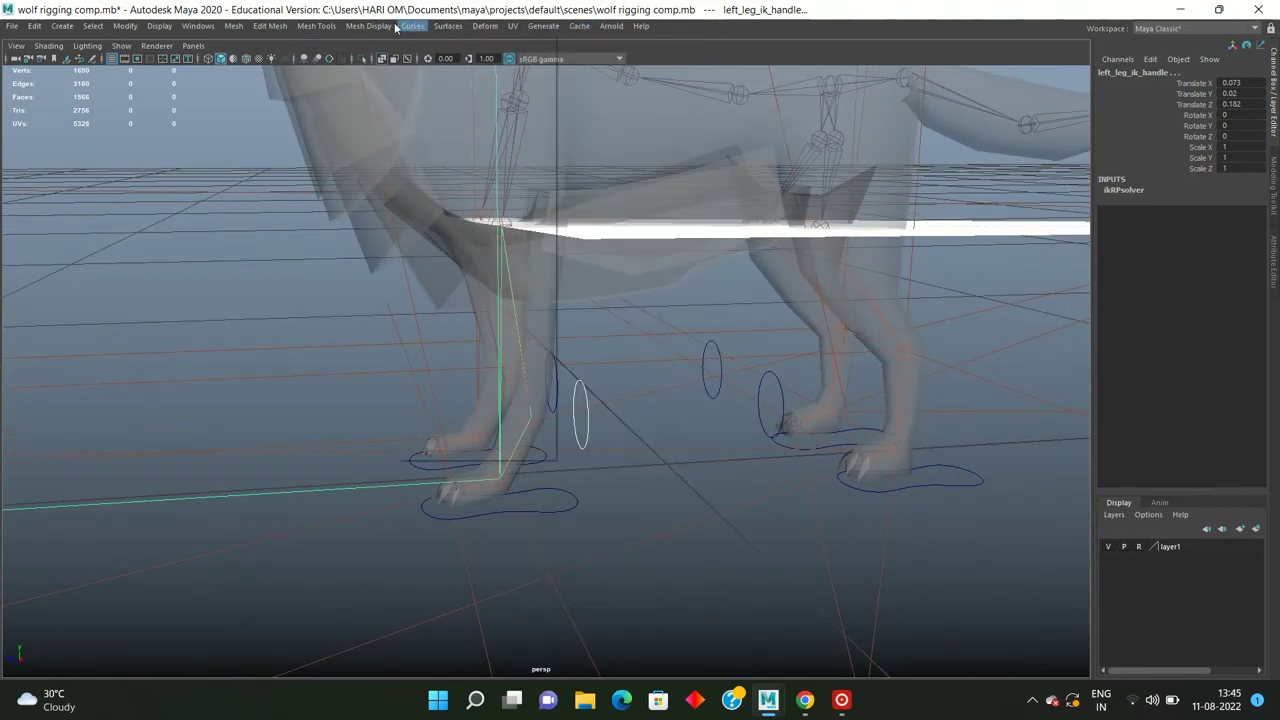
Step: Switch to the Rigging menu set and apply a Pole Vector constraint for the left leg's IK handle
key(ctrl+space)
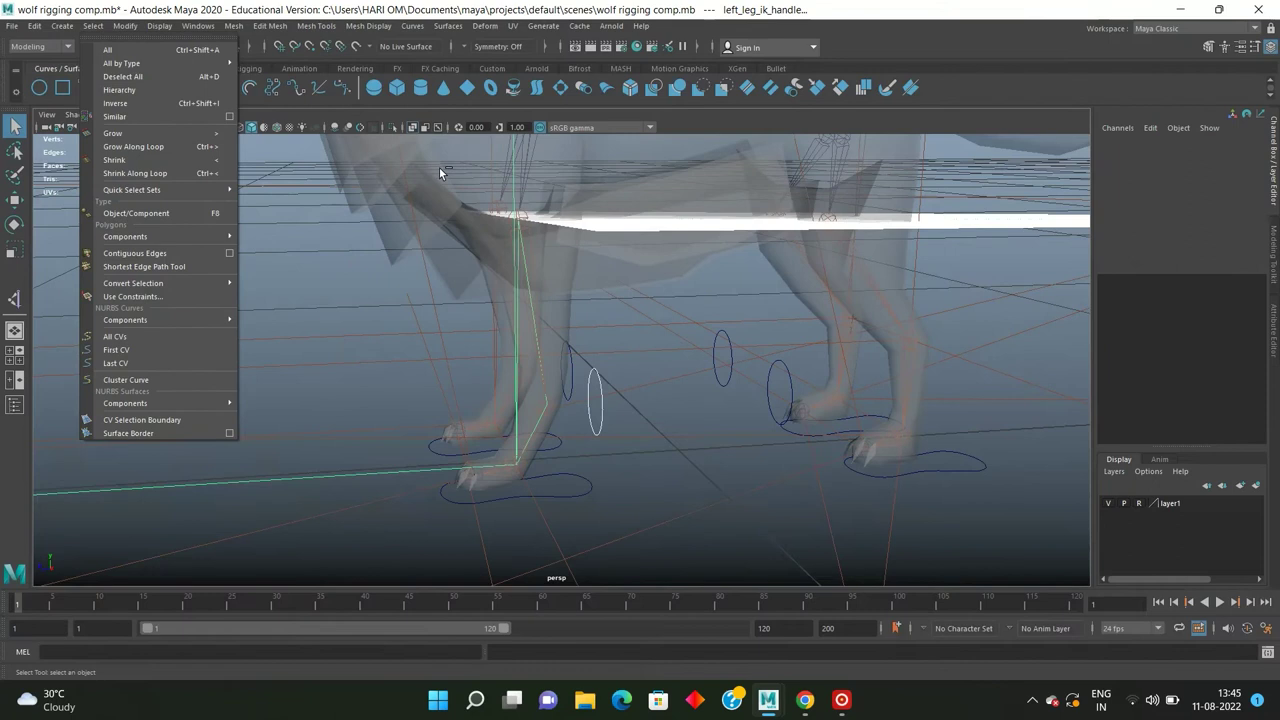
click(30, 47)
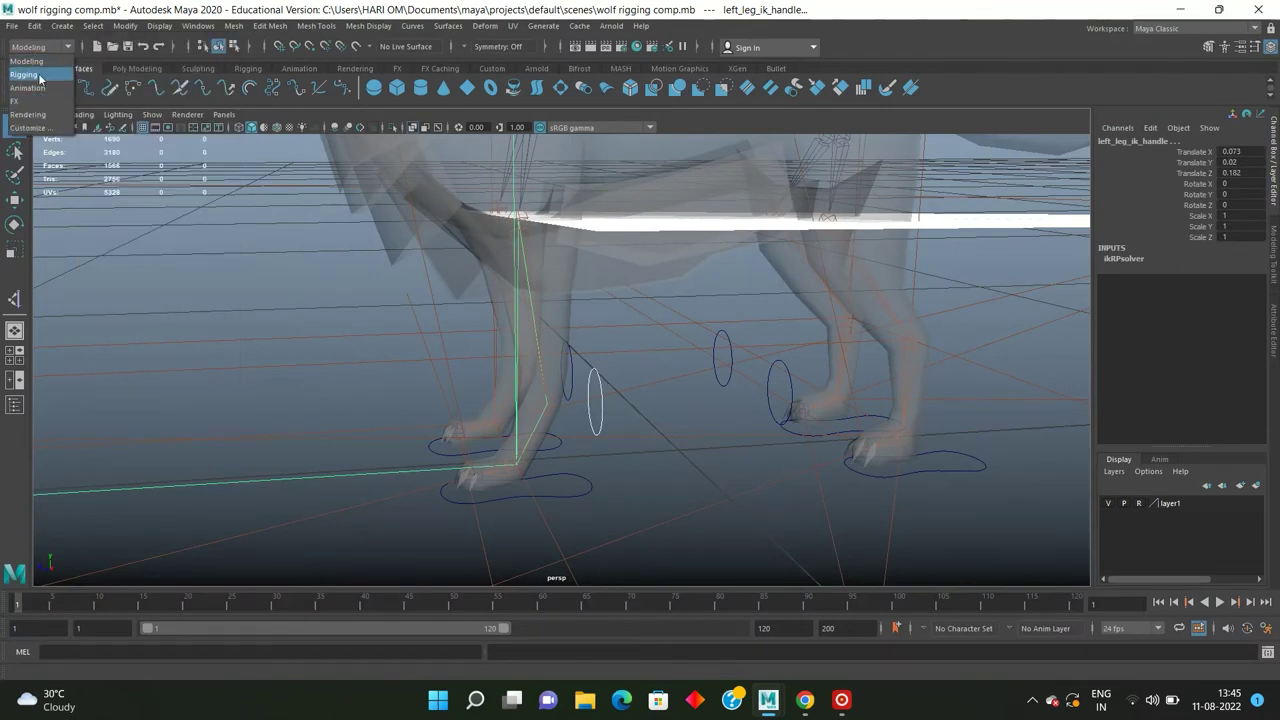
click(24, 74)
click(341, 26)
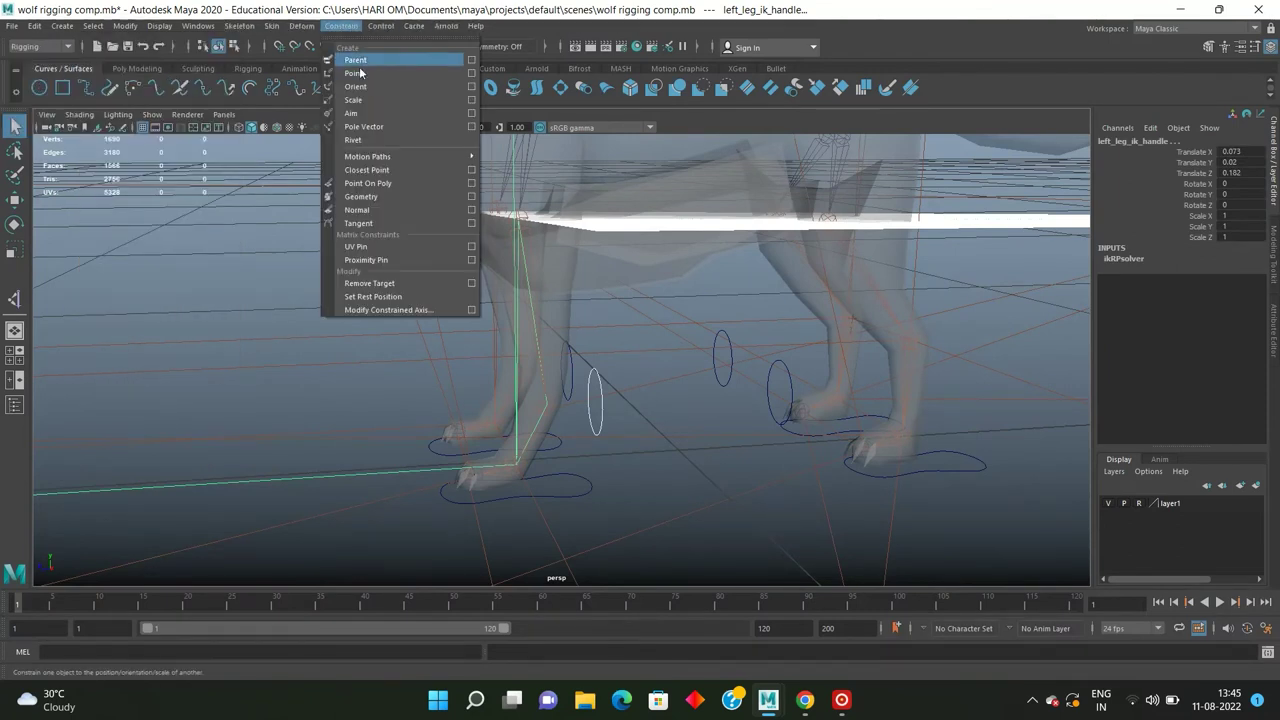
click(366, 126)
scroll(654, 351, up, 2)
scroll(654, 351, up, 2)
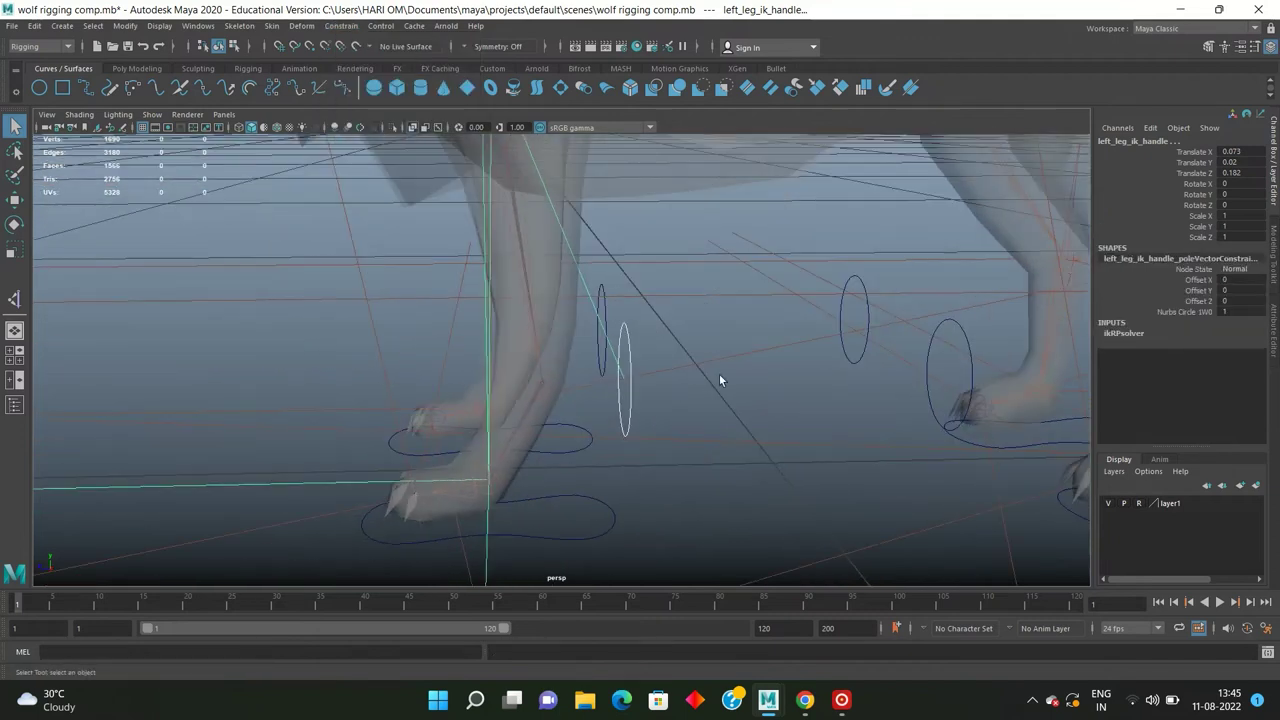
Step: Nudge nurbsCircle1 along X with the Move tool, then undo the move
click(630, 398)
alt+drag(630, 398, 549, 419)
key(w)
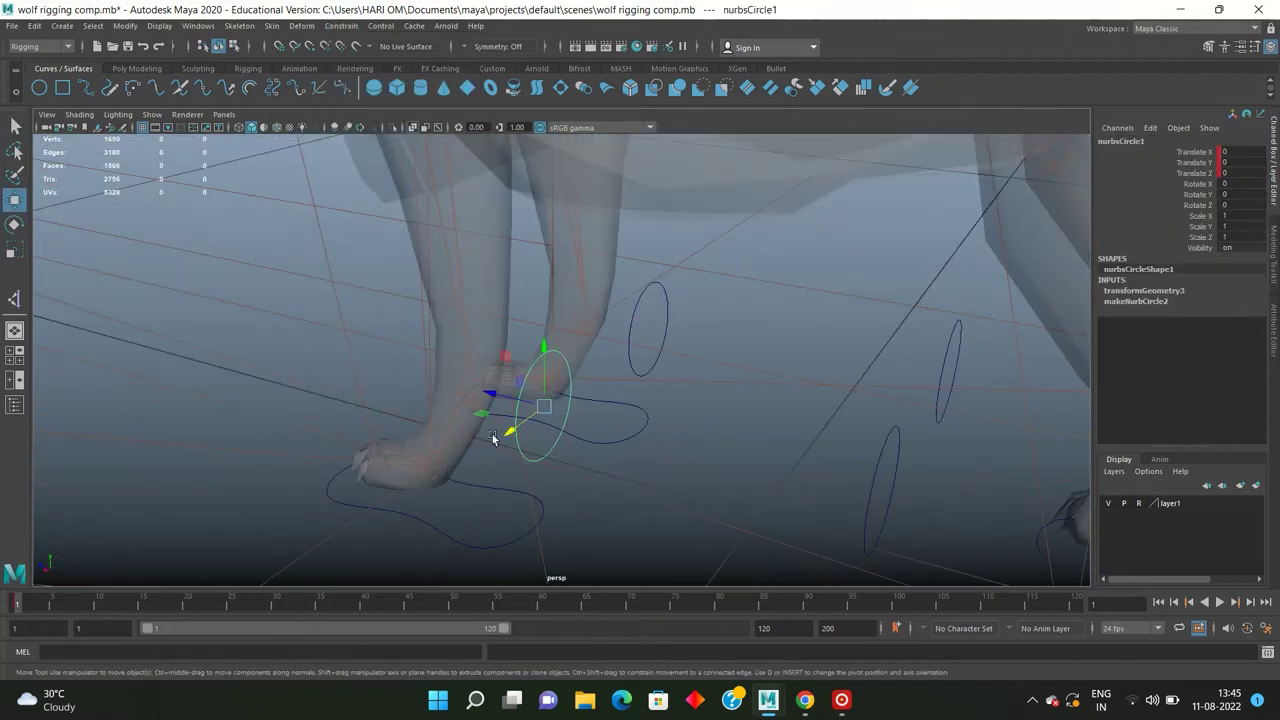
click(540, 427)
click(586, 422)
click(578, 447)
mouse_move(554, 394)
alt+mouse_down()
mouse_move(594, 440)
mouse_move(580, 446)
mouse_move(565, 428)
alt+mouse_up()
click(569, 445)
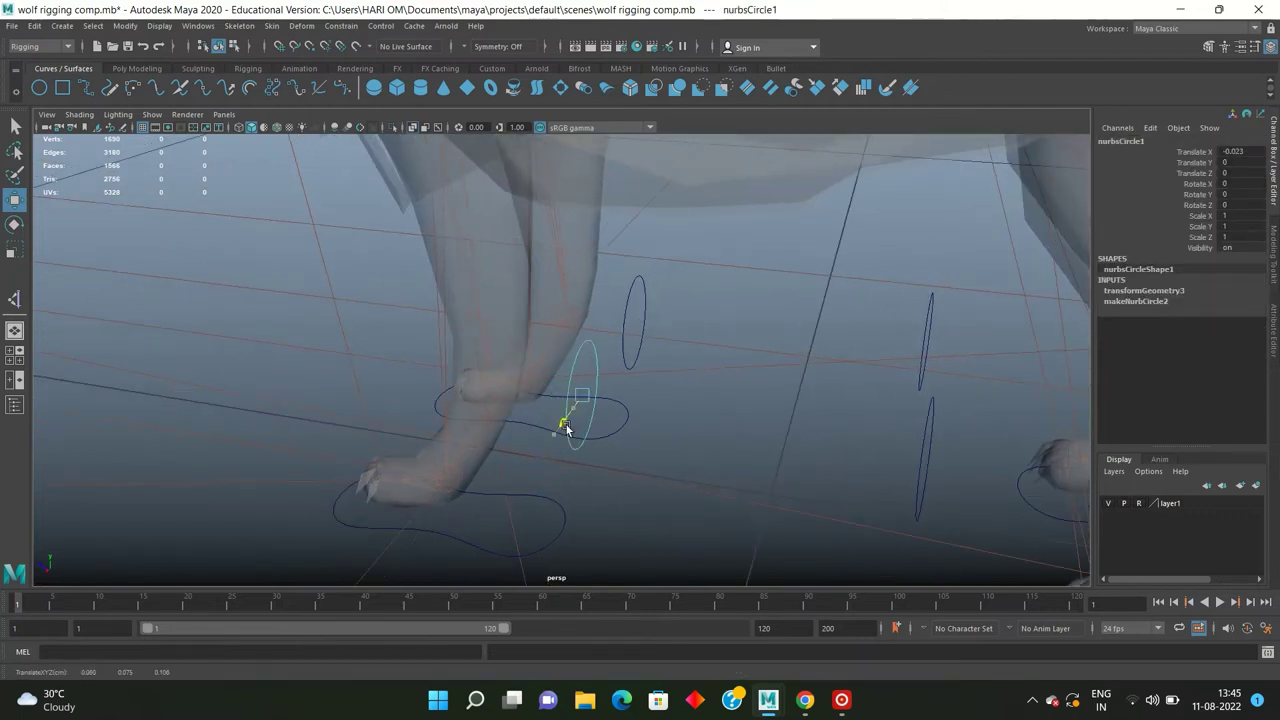
mouse_move(522, 475)
alt+mouse_down()
mouse_move(524, 445)
mouse_move(450, 400)
mouse_move(395, 428)
alt+mouse_up()
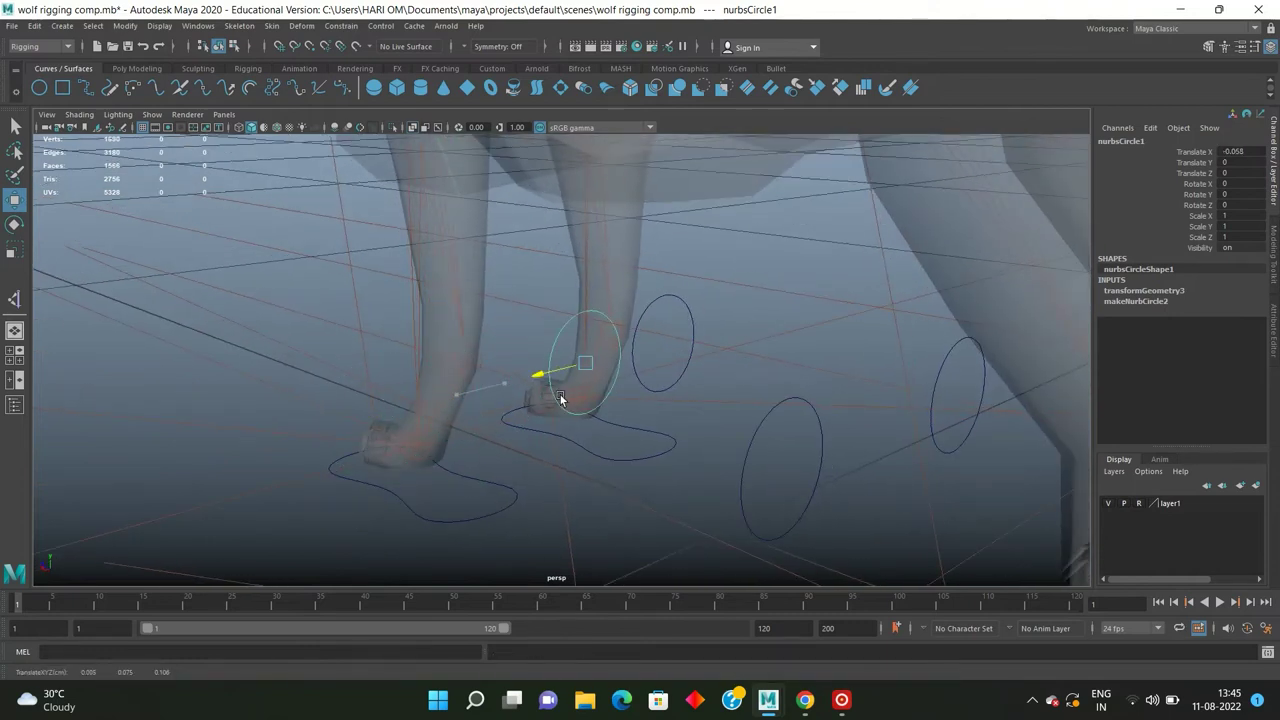
key(ctrl+z)
key(ctrl+z)
Step: Select the second knee circle control, nurbsCircle2
mouse_move(471, 392)
alt+mouse_down()
mouse_move(576, 386)
mouse_move(332, 394)
alt+mouse_up()
click(631, 360)
click(633, 359)
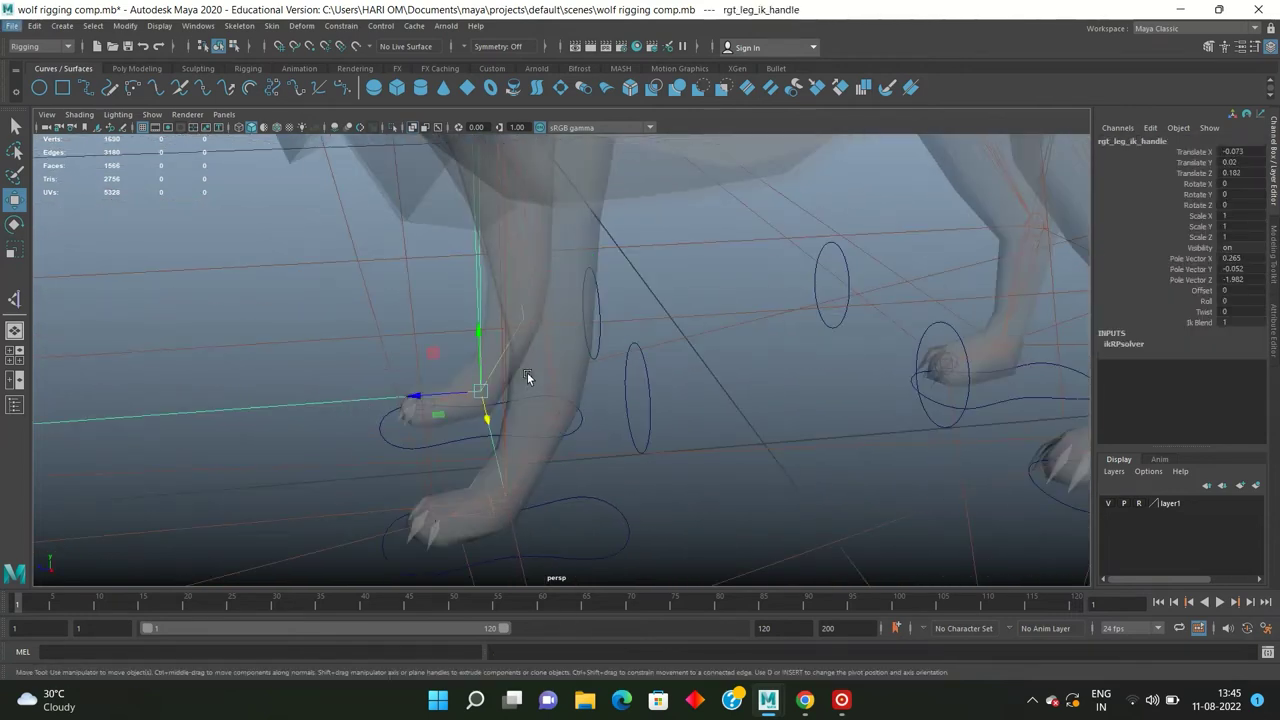
Step: Select nurbsCircle2, then add rgt_leg_ik_handle to the selection
key(ctrl+space)
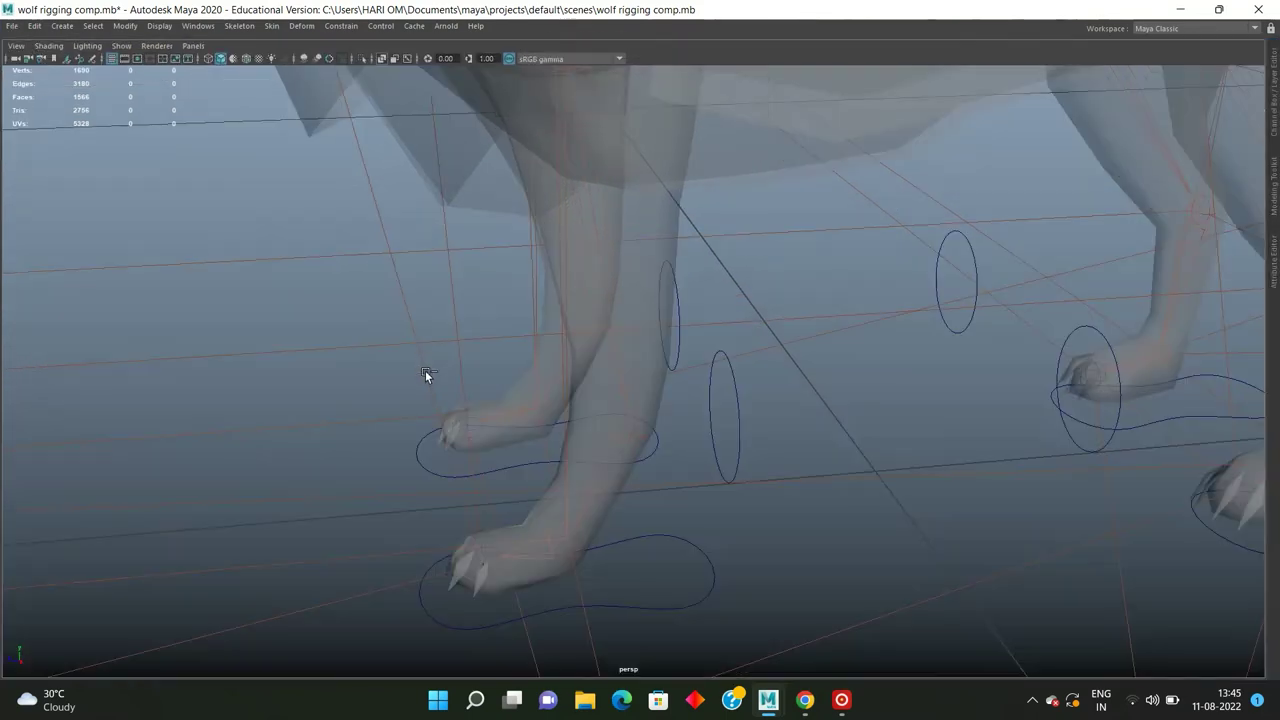
alt+drag(383, 442, 411, 421)
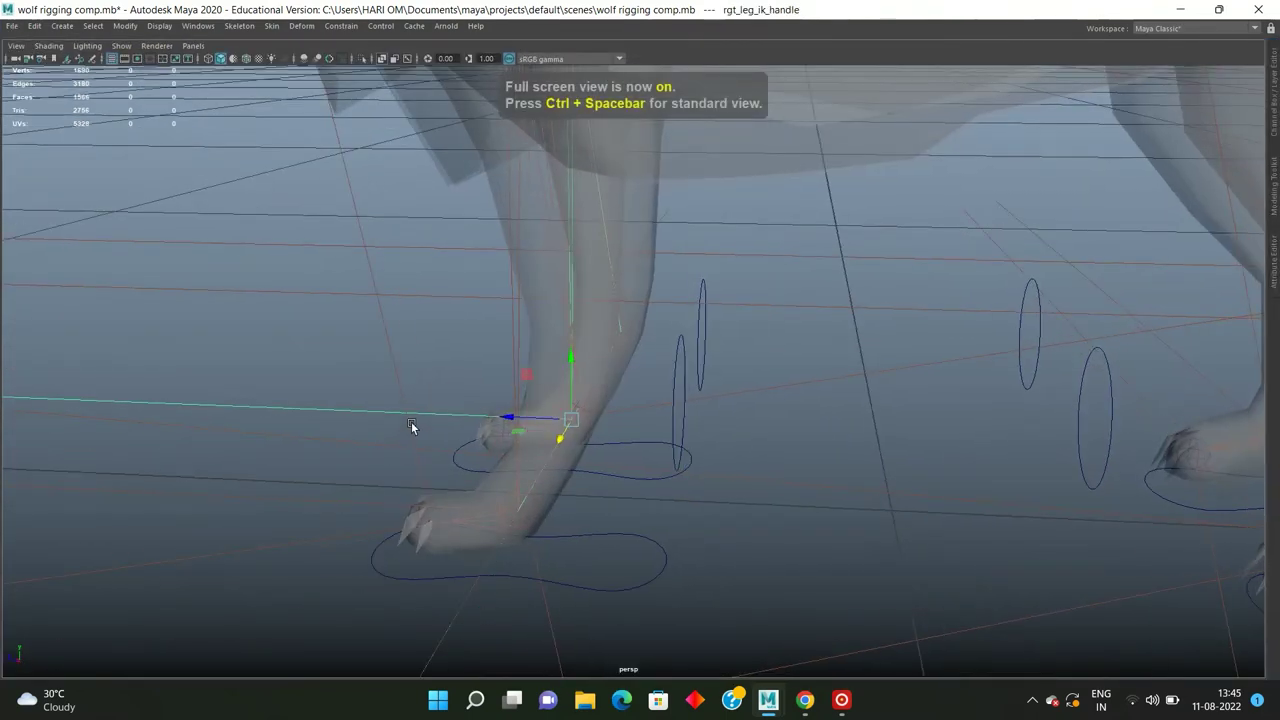
key(ctrl+a)
alt+drag(563, 282, 535, 303)
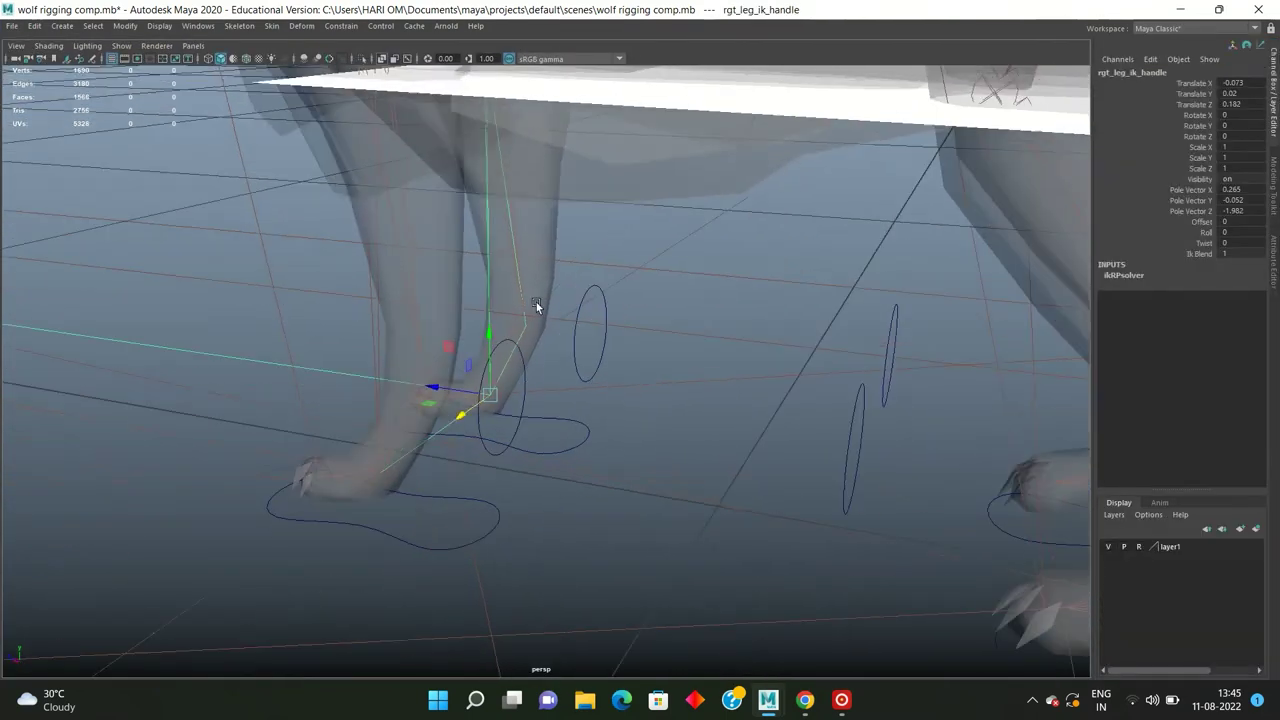
scroll(535, 303, down, 2)
scroll(563, 357, down, 2)
click(591, 323)
alt+drag(591, 323, 329, 369)
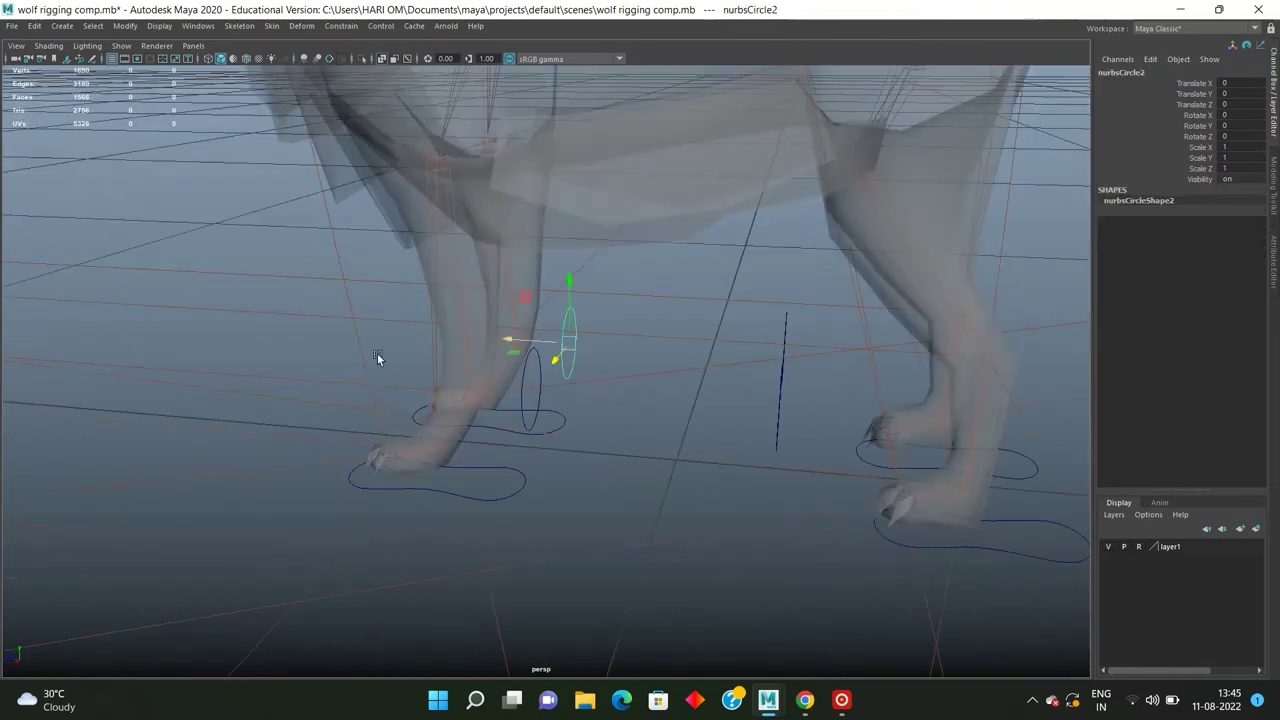
click(408, 380)
mouse_move(408, 380)
alt+mouse_down()
mouse_move(460, 364)
mouse_move(450, 374)
alt+mouse_up()
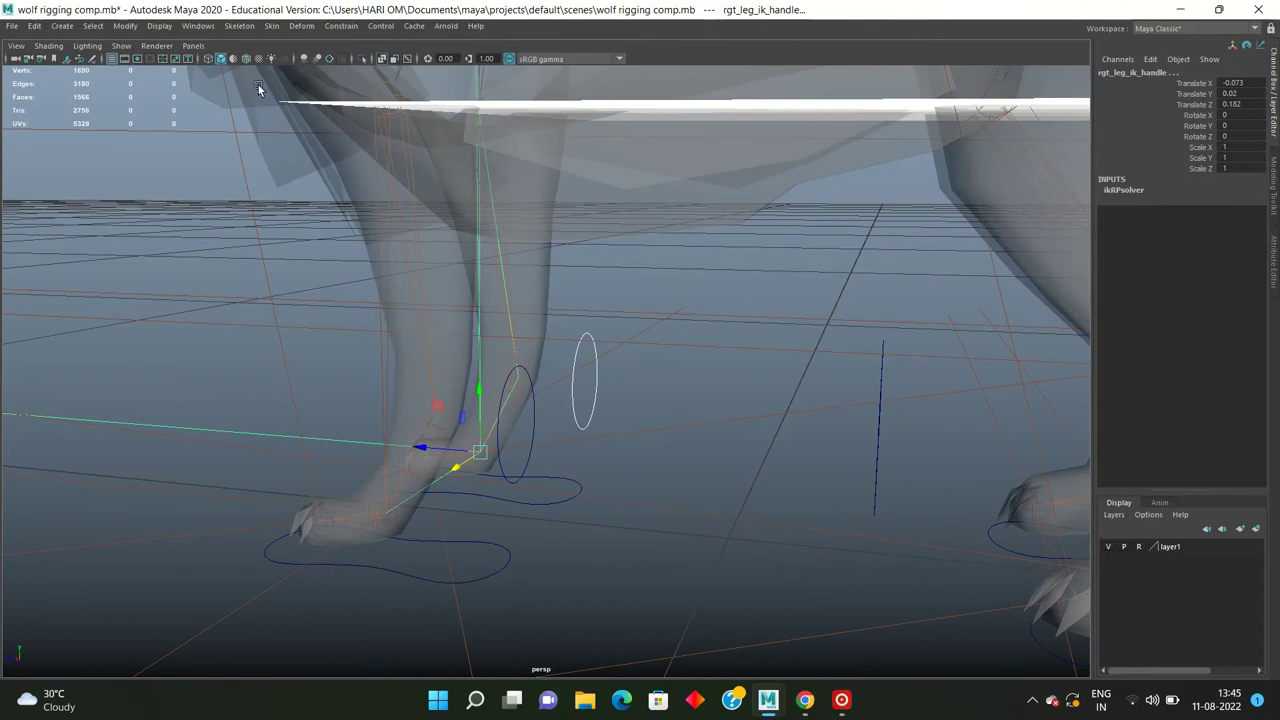
Step: Apply a Pole Vector constraint from the Constrain options box, then close it
click(347, 30)
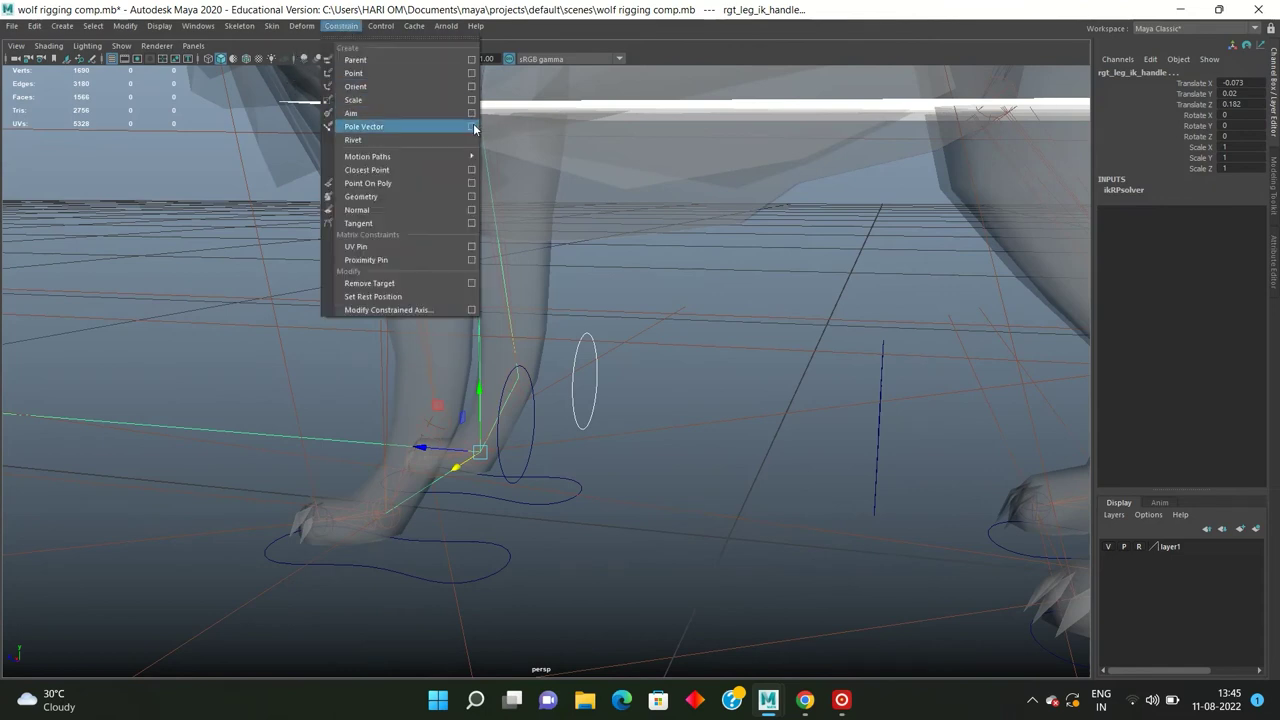
click(475, 126)
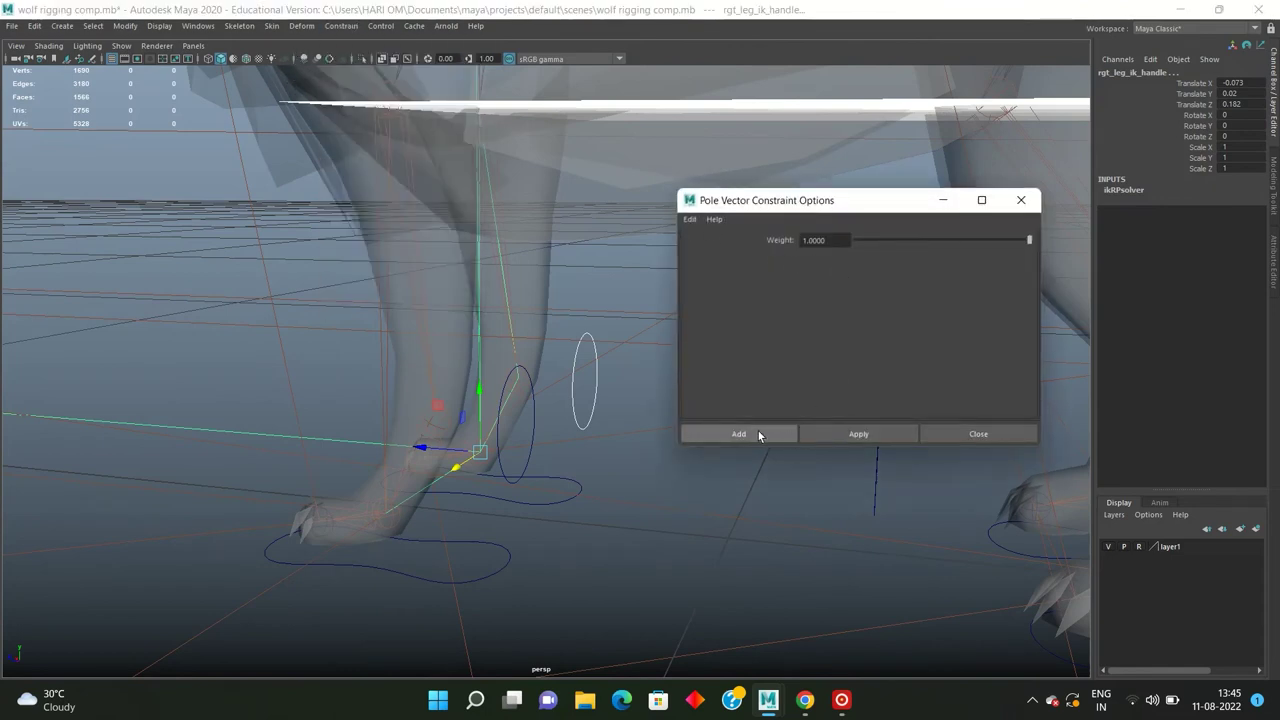
click(850, 433)
alt+drag(609, 377, 578, 381)
click(1021, 200)
Step: Click through the left IK handle and the front knee circles to check them
click(690, 363)
click(557, 408)
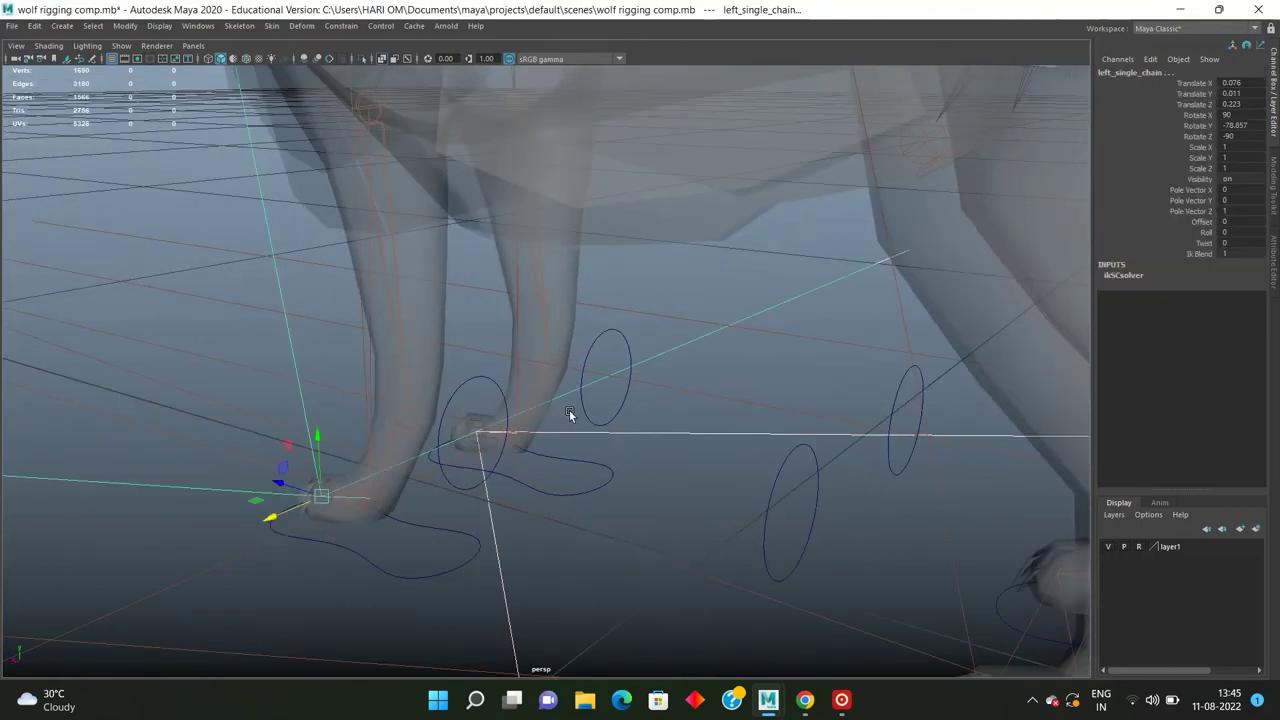
click(625, 412)
click(628, 388)
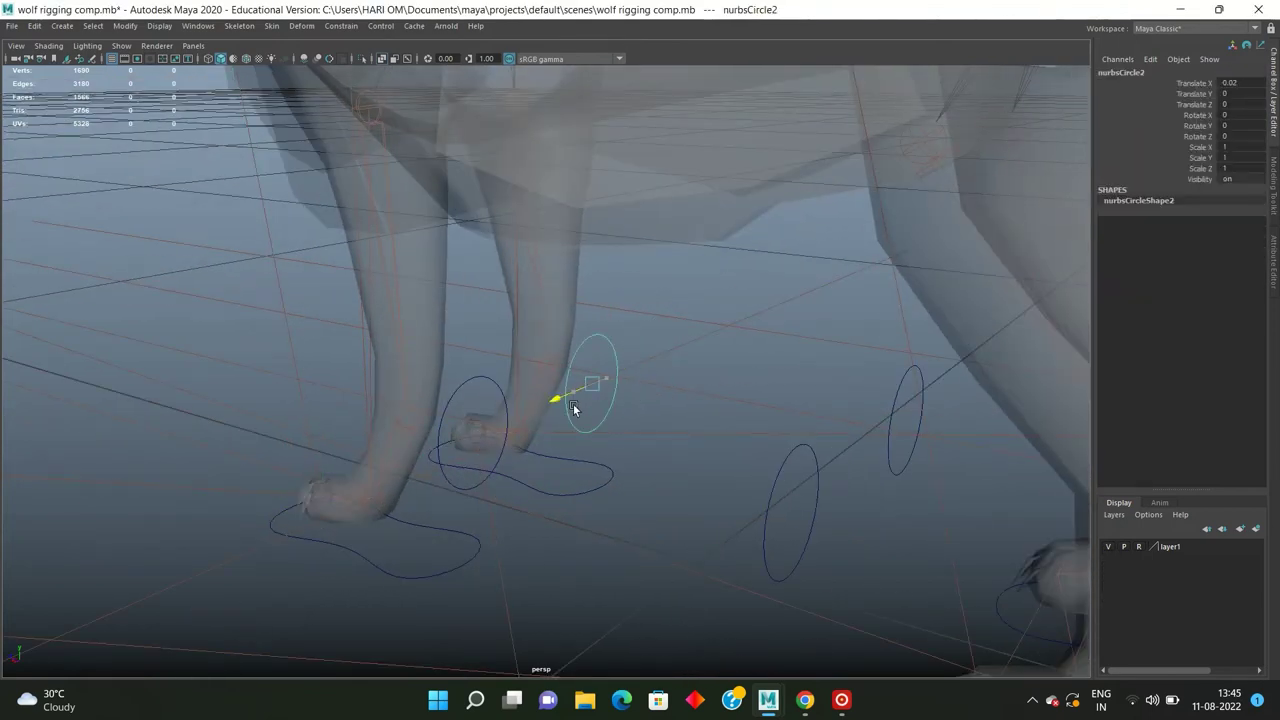
Step: Lift nurbsCircle3 from the foot to the hind knee, at Translate X -0.065, Y 0.24, Z -0.121
mouse_move(625, 381)
alt+mouse_down()
mouse_move(673, 381)
mouse_move(557, 346)
mouse_move(650, 343)
mouse_move(697, 306)
mouse_move(567, 335)
mouse_move(526, 385)
mouse_move(580, 400)
mouse_move(515, 400)
alt+mouse_up()
click(526, 385)
click(512, 429)
click(551, 441)
mouse_move(551, 441)
alt+mouse_down()
mouse_move(560, 434)
mouse_move(526, 418)
mouse_move(549, 226)
mouse_move(511, 251)
mouse_move(533, 260)
alt+mouse_up()
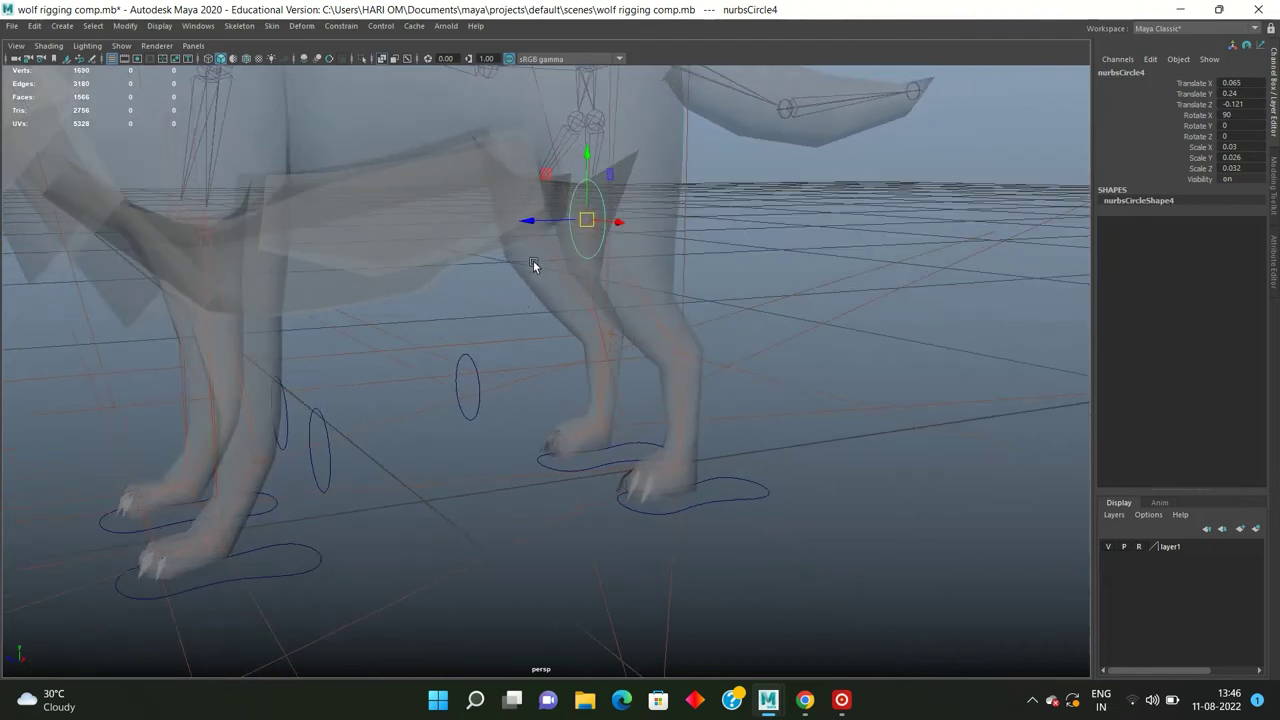
click(484, 393)
mouse_move(491, 374)
alt+mouse_down()
mouse_move(514, 420)
mouse_move(494, 411)
mouse_move(702, 422)
alt+mouse_up()
mouse_move(571, 507)
mouse_down()
mouse_move(552, 294)
mouse_move(671, 375)
mouse_move(434, 376)
mouse_move(640, 360)
mouse_move(616, 359)
mouse_up()
mouse_move(694, 334)
mouse_down()
mouse_move(524, 322)
mouse_move(596, 342)
mouse_move(554, 380)
mouse_up()
mouse_move(452, 356)
mouse_down()
mouse_move(509, 357)
mouse_move(401, 344)
mouse_move(414, 330)
mouse_move(563, 366)
mouse_move(445, 271)
mouse_up()
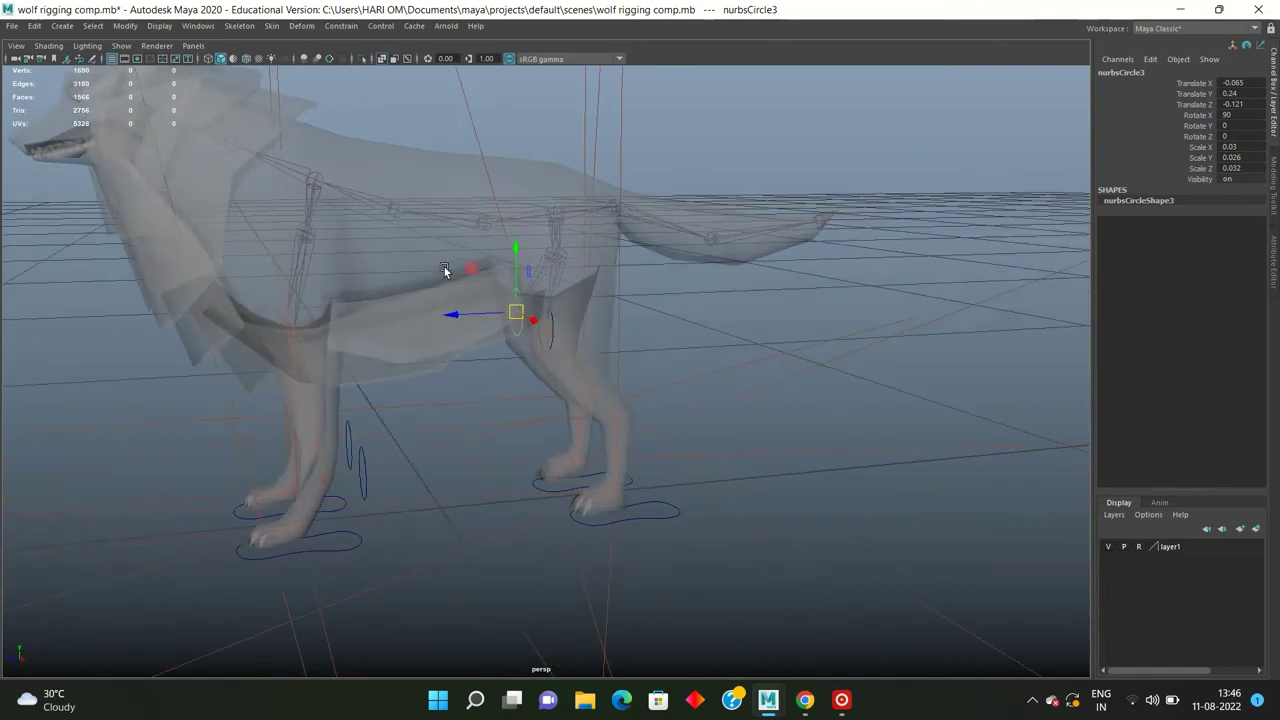
Step: Turn X-ray off for a solid wolf mesh and select the hind knee joint in side view
key(alt+x)
mouse_move(417, 103)
alt+mouse_down()
mouse_move(671, 300)
mouse_move(637, 288)
mouse_move(654, 289)
alt+mouse_up()
click(557, 318)
alt+drag(557, 318, 606, 338)
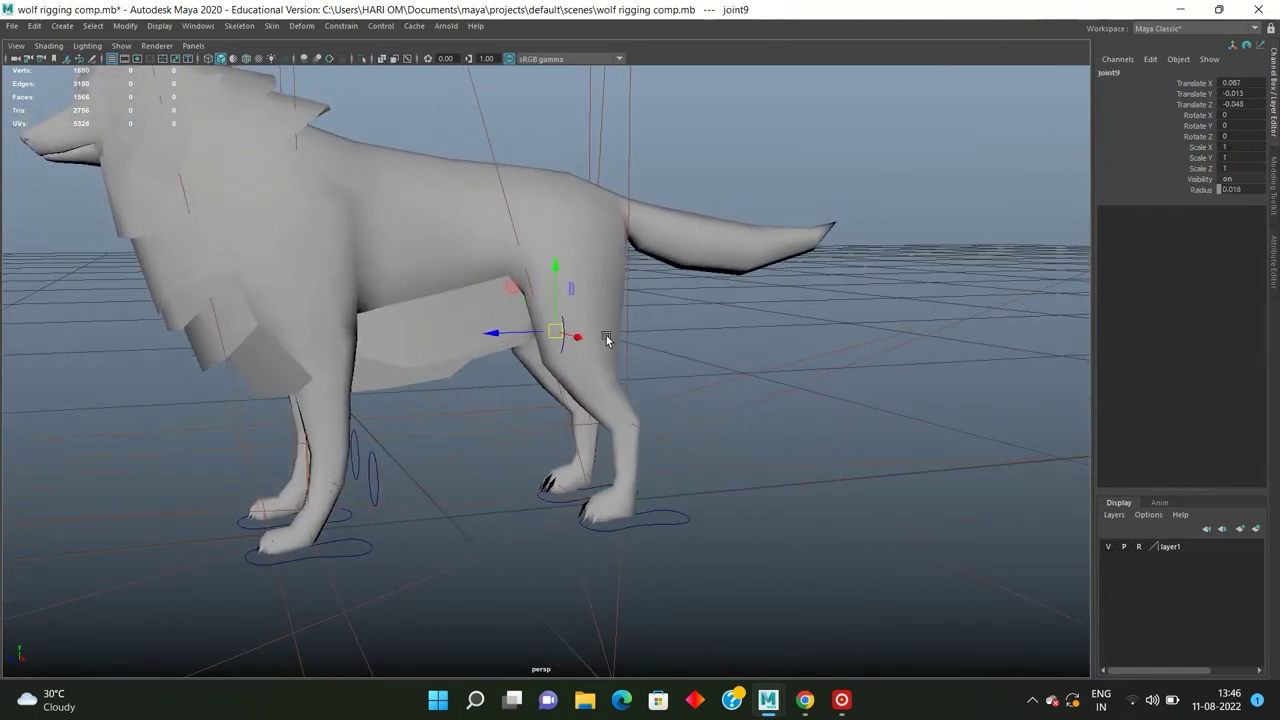
scroll(606, 335, up, 2)
click(731, 346)
scroll(580, 362, up, 5)
scroll(698, 355, up, 2)
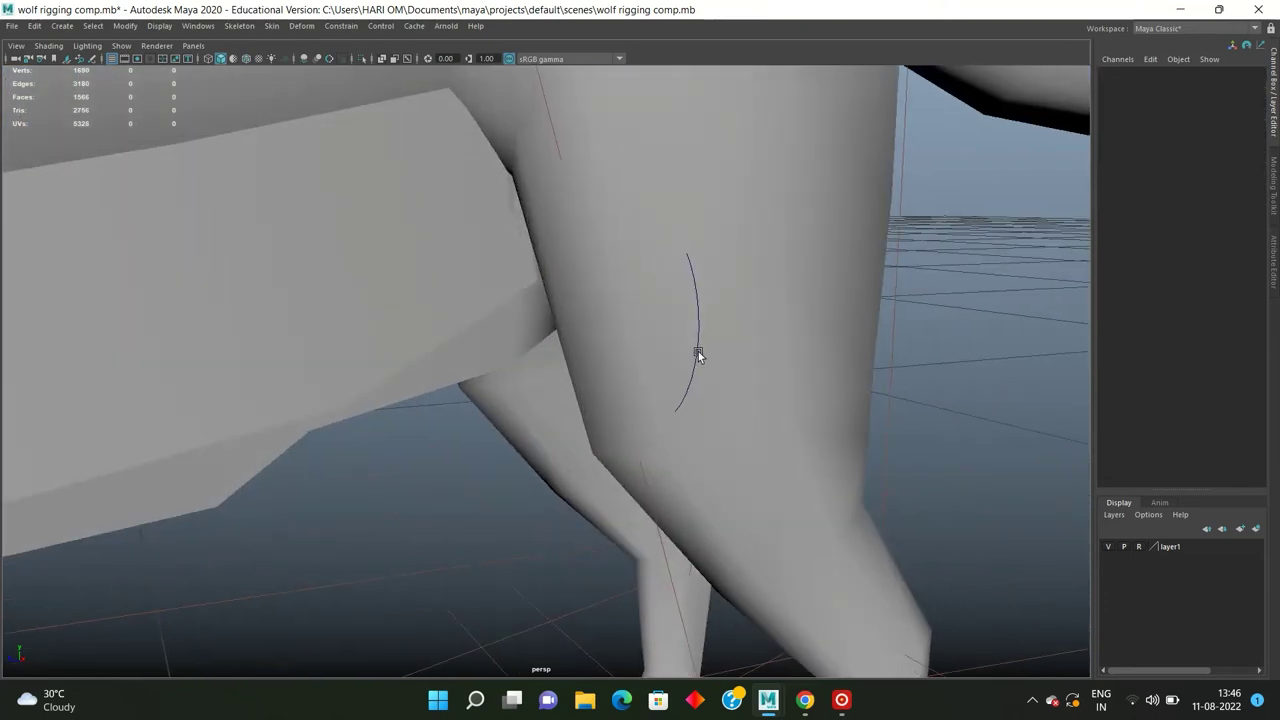
click(698, 355)
scroll(531, 283, down, 5)
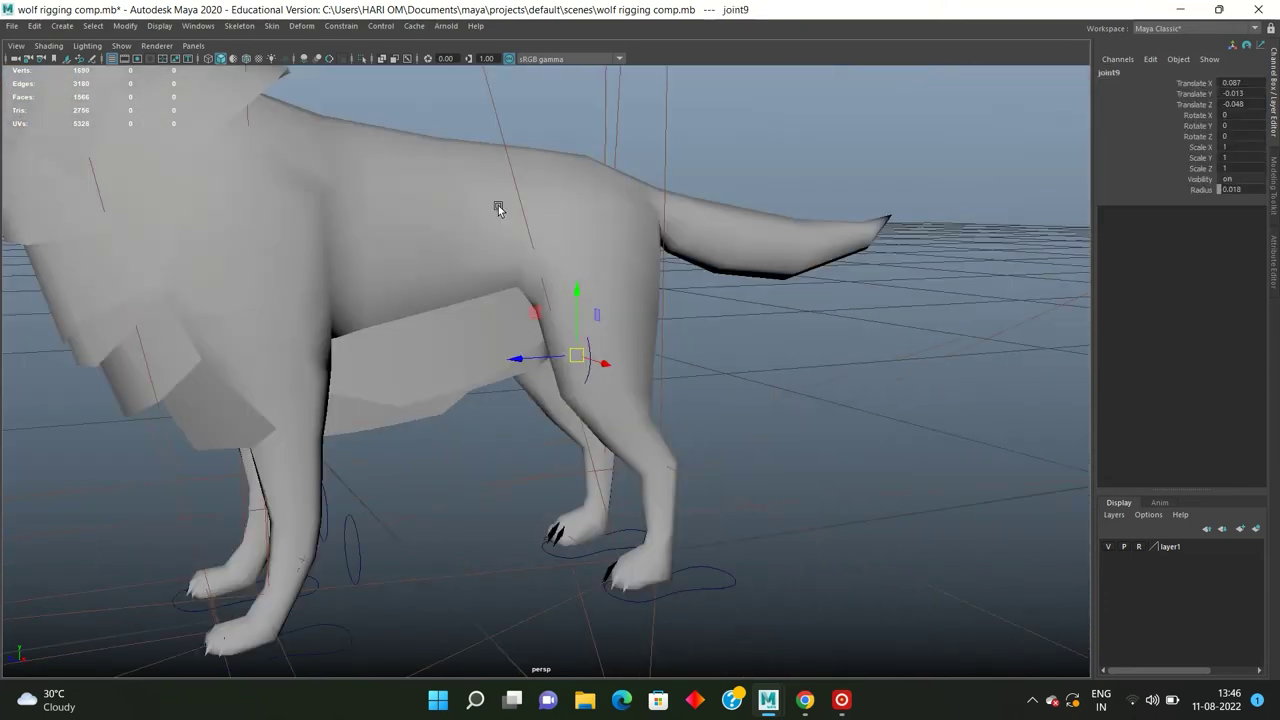
Step: Turn X-ray on and move the left hind knee circle over toward the knee
click(381, 58)
scroll(524, 225, up, 4)
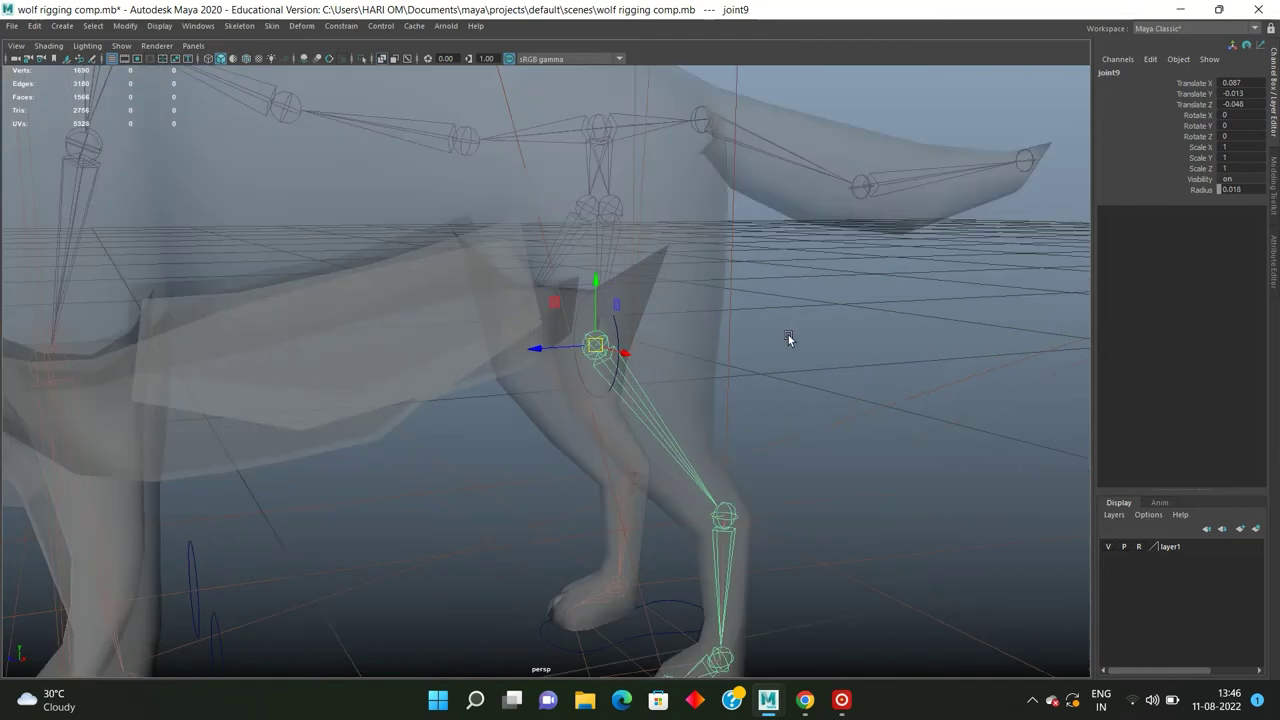
click(632, 352)
click(616, 338)
mouse_move(543, 349)
mouse_down()
mouse_move(515, 355)
mouse_move(600, 366)
mouse_move(610, 385)
mouse_up()
Step: Scale up the left hind knee circle, checking it edge-on with solid shading
key(r)
click(397, 58)
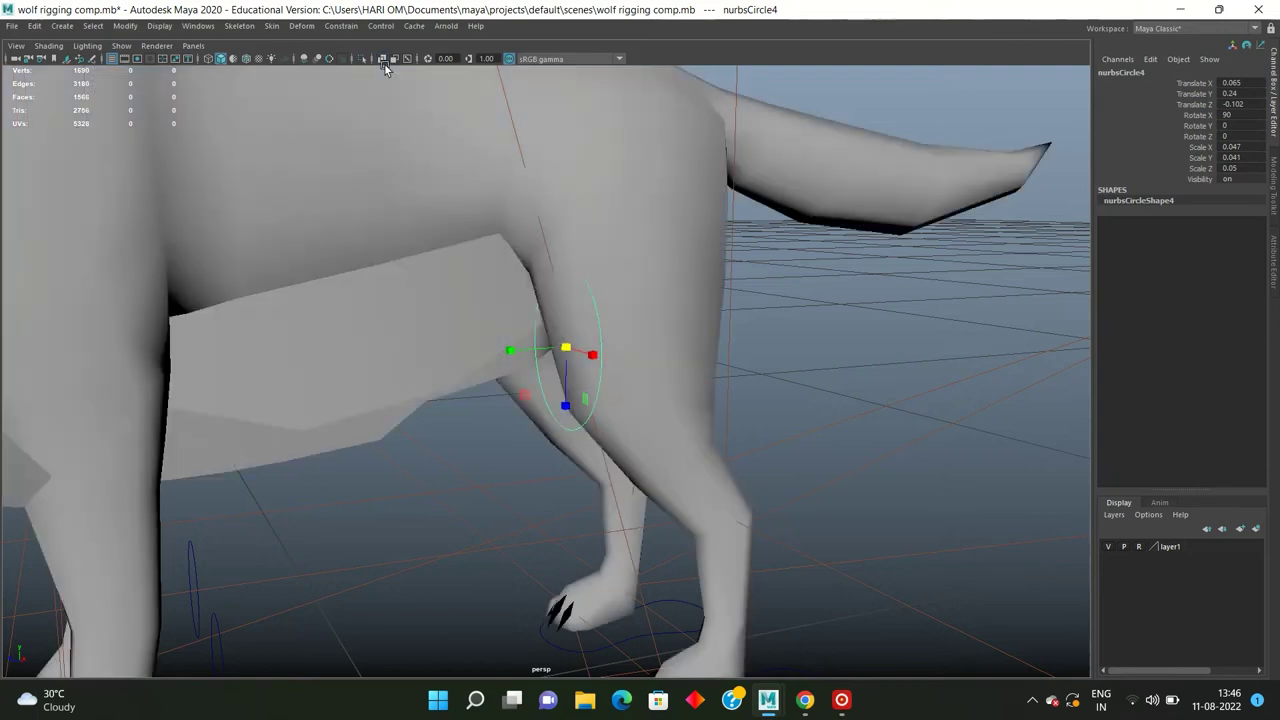
scroll(628, 269, down, 3)
mouse_move(628, 269)
alt+mouse_down()
mouse_move(596, 273)
mouse_move(545, 368)
mouse_move(560, 380)
mouse_move(490, 366)
mouse_move(592, 367)
mouse_move(523, 345)
alt+mouse_up()
scroll(594, 273, up, 3)
key(w)
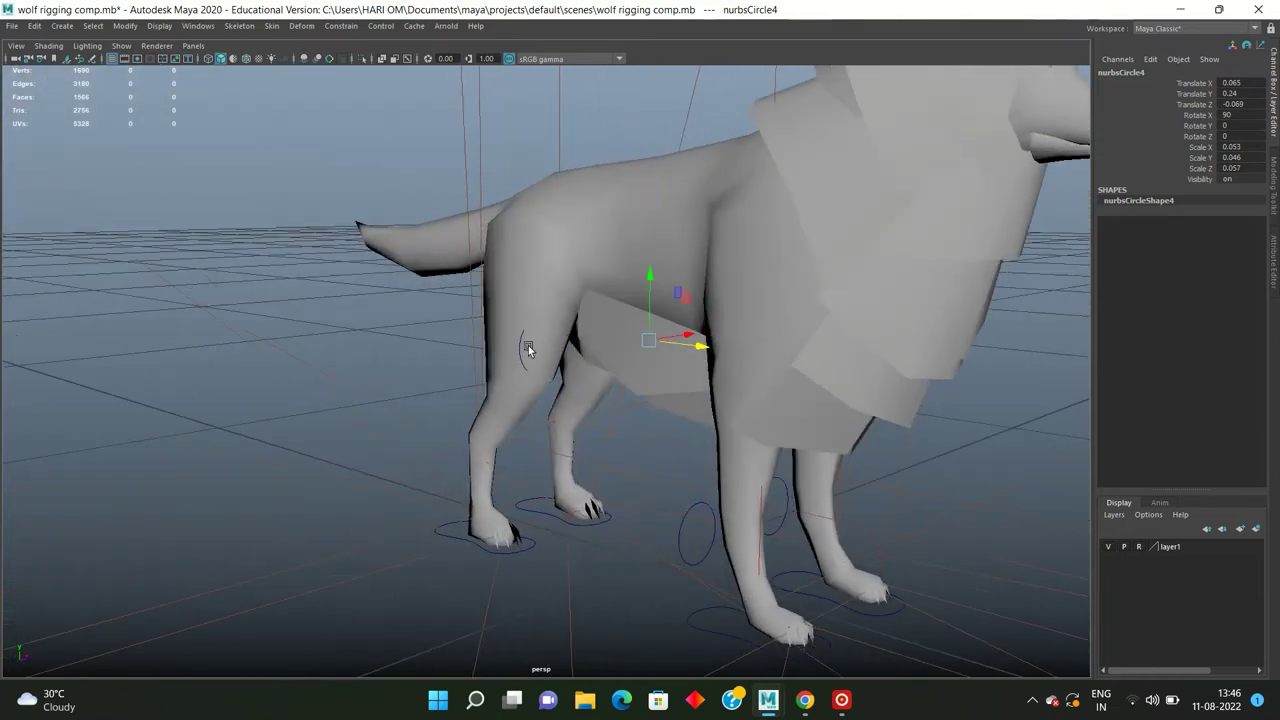
Step: Enlarge the right hind knee circle to match the left one
click(518, 350)
scroll(585, 352, up, 2)
scroll(585, 352, down, 1)
key(r)
mouse_move(495, 394)
mouse_down()
mouse_move(547, 411)
mouse_move(489, 423)
mouse_move(580, 429)
mouse_move(402, 424)
mouse_up()
key(w)
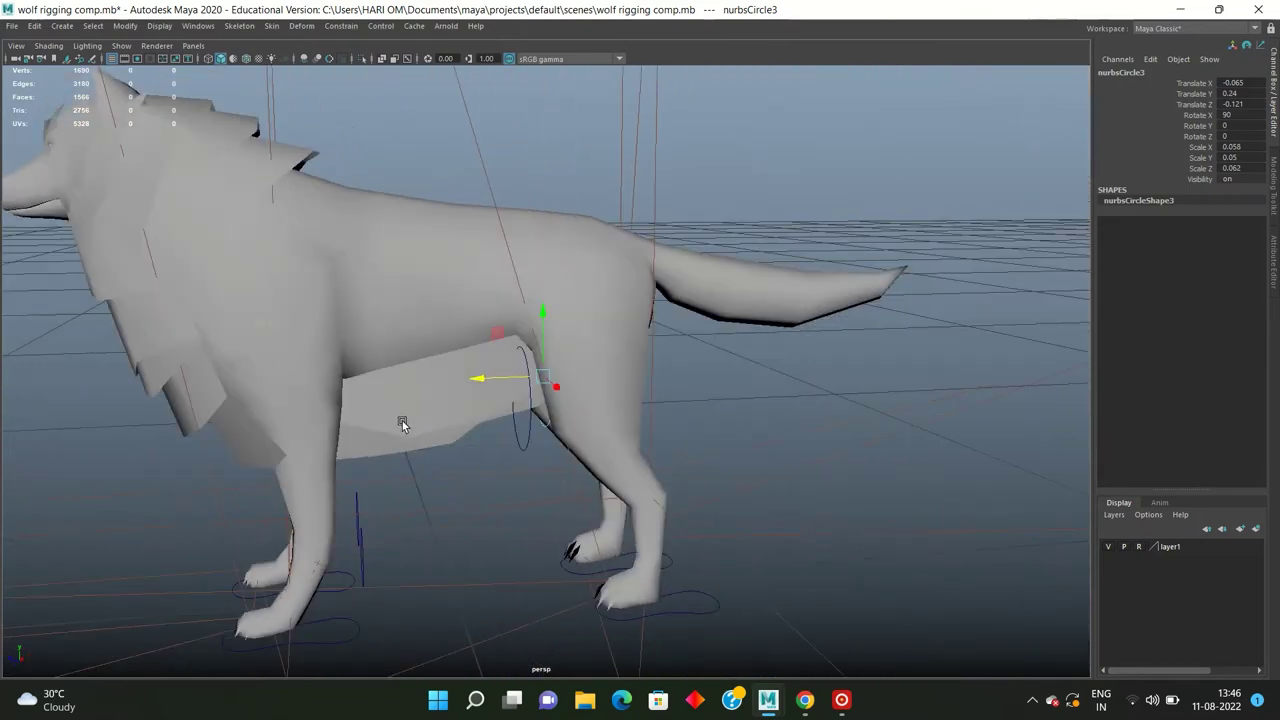
Step: With X-ray on, move nurbsCircle3 back behind the knee to Translate Z -0.069
click(382, 62)
scroll(650, 258, up, 3)
scroll(646, 248, up, 2)
mouse_move(646, 248)
alt+mouse_down()
mouse_move(676, 256)
mouse_move(617, 254)
alt+mouse_up()
key(space)
key(space)
scroll(676, 393, down, 3)
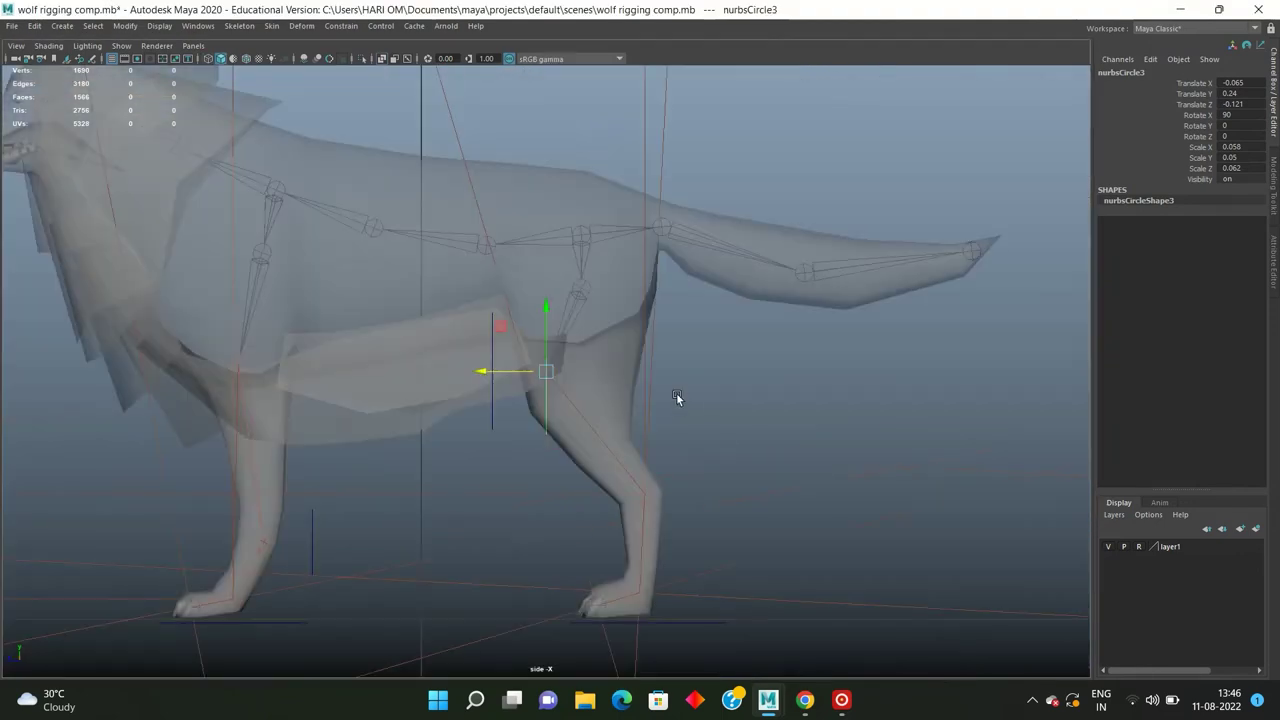
scroll(579, 396, up, 3)
scroll(578, 392, up, 2)
drag(660, 400, 551, 394)
key(space)
key(space)
mouse_move(583, 271)
alt+mouse_down()
mouse_move(726, 277)
mouse_move(490, 274)
alt+mouse_up()
scroll(614, 264, up, 2)
click(125, 26)
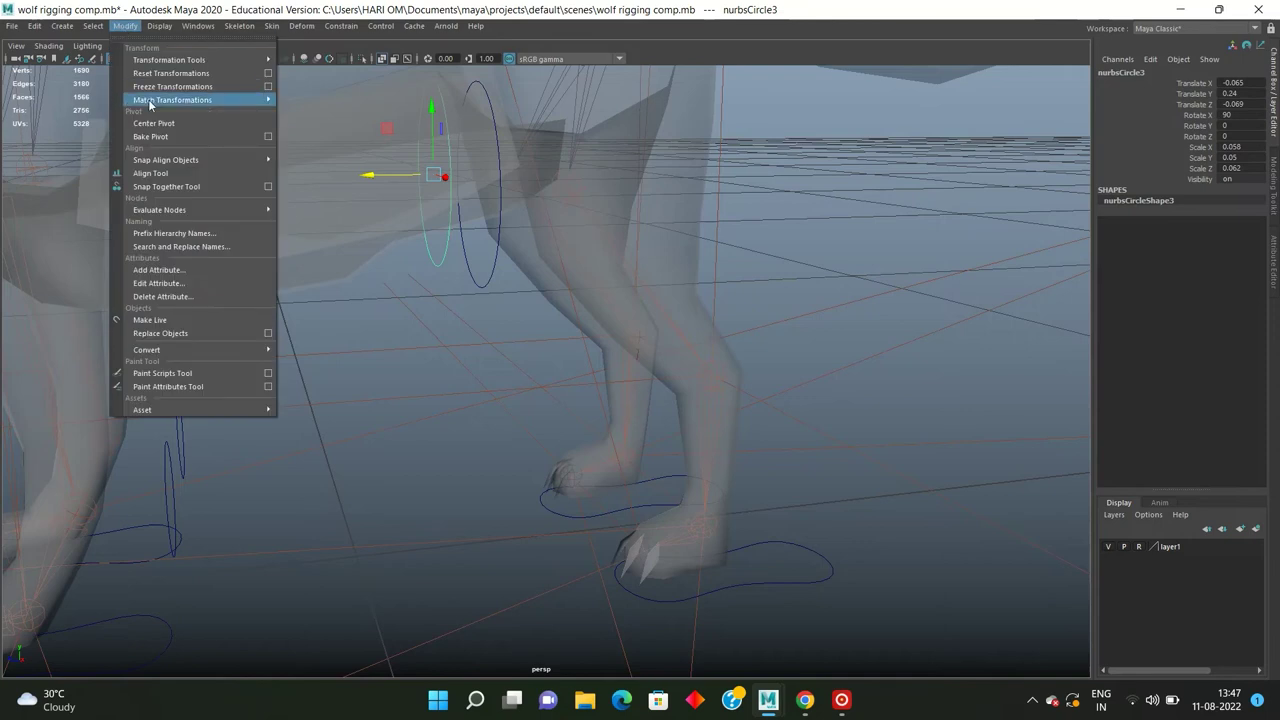
Step: Freeze the hind-knee circle's transformations so translate and rotate read 0 and scale 1
click(172, 86)
click(330, 303)
click(488, 276)
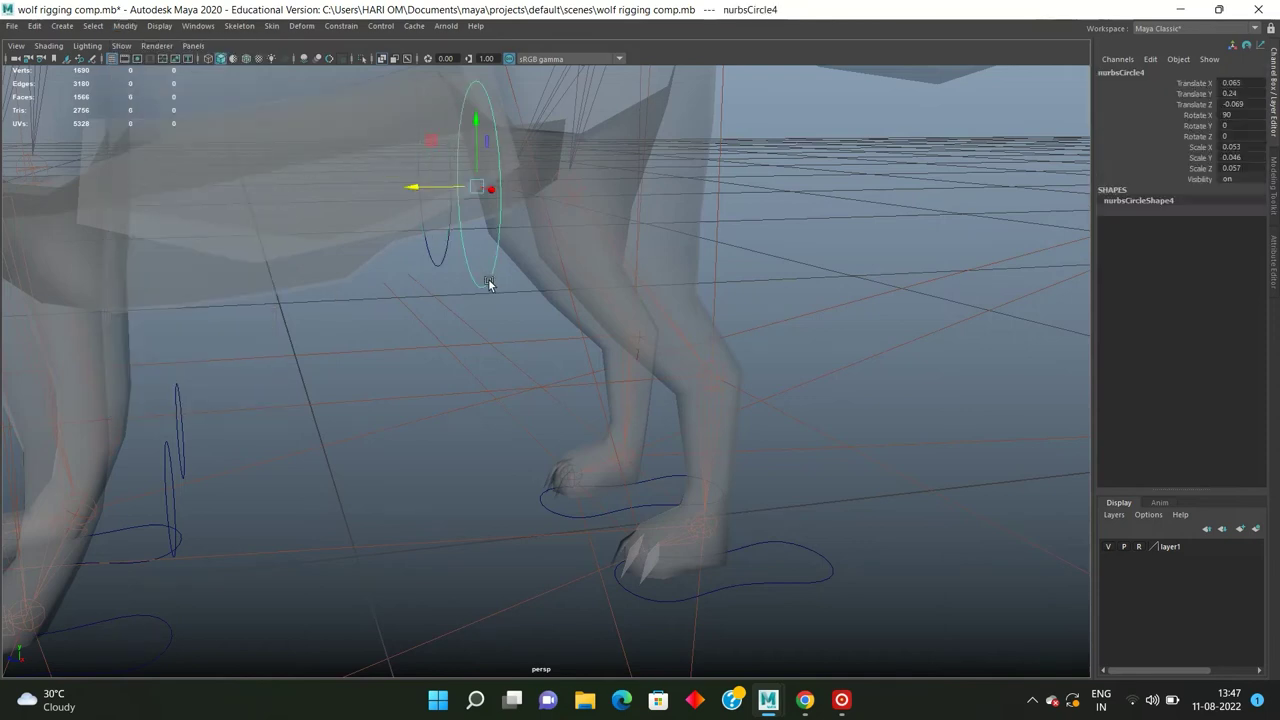
click(367, 330)
Step: Select the left hind knee circle together with the left rear IK handle
alt+drag(386, 276, 489, 270)
click(489, 277)
click(456, 345)
mouse_move(456, 345)
alt+mouse_down()
mouse_move(478, 284)
mouse_move(541, 272)
mouse_move(322, 291)
mouse_move(437, 240)
alt+mouse_up()
click(474, 237)
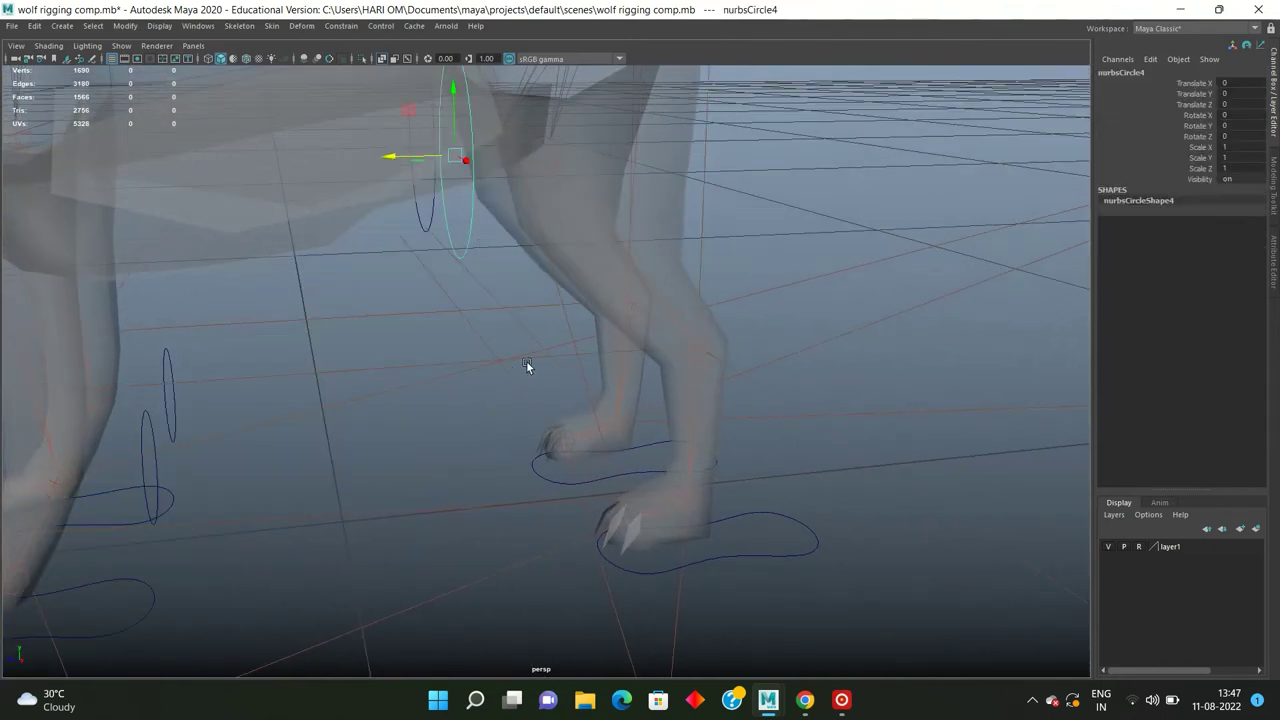
click(534, 357)
alt+drag(534, 357, 536, 337)
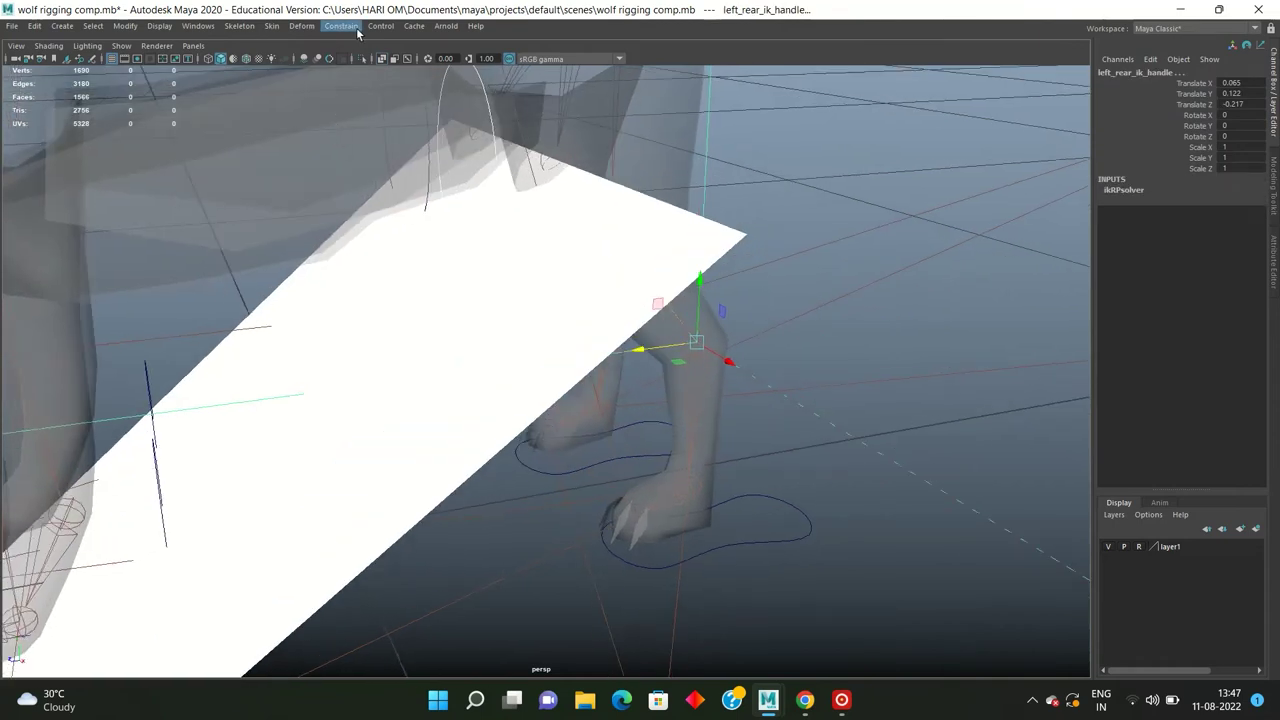
Step: Make the left hind knee circle the pole vector of the left rear IK handle
click(357, 30)
click(363, 126)
mouse_move(546, 283)
alt+mouse_down()
mouse_move(778, 247)
mouse_move(394, 277)
mouse_move(480, 323)
mouse_move(472, 363)
mouse_move(485, 393)
alt+mouse_up()
click(778, 247)
Step: Make the right hind knee circle the pole vector of the right rear IK handle
click(483, 330)
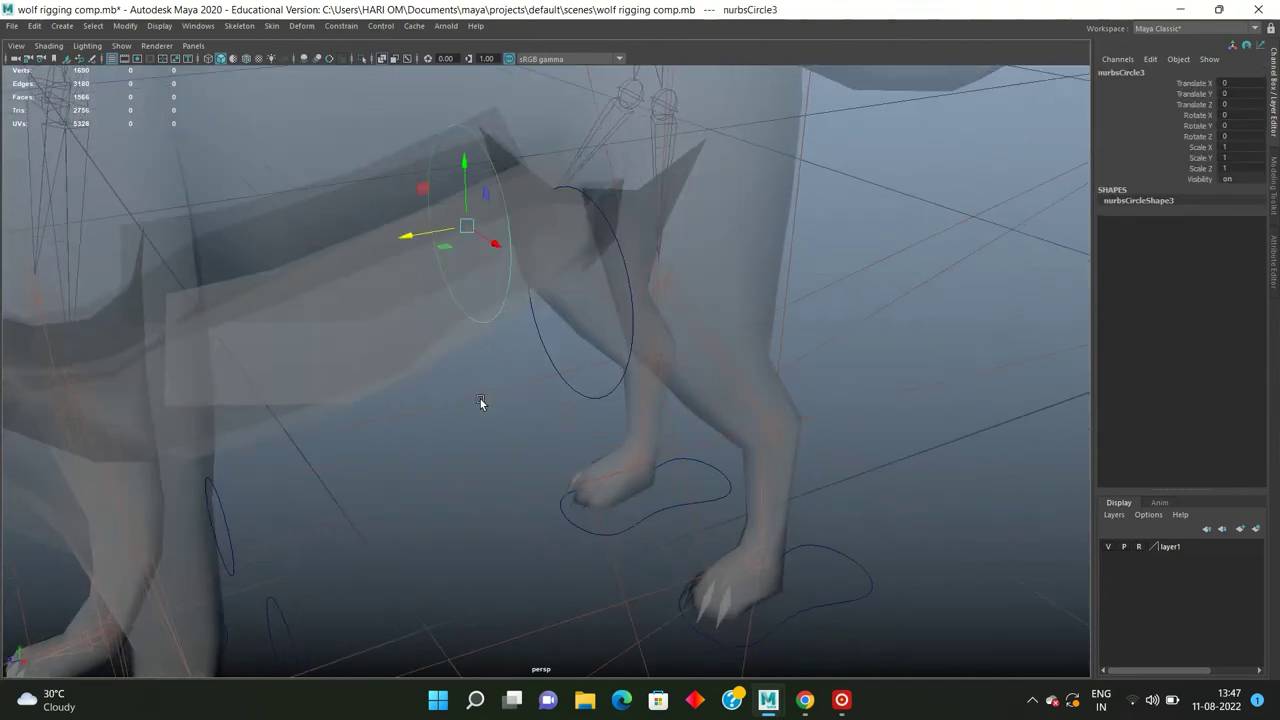
click(456, 397)
mouse_move(543, 357)
alt+mouse_down()
mouse_move(497, 334)
mouse_move(522, 293)
mouse_move(532, 307)
alt+mouse_up()
scroll(534, 297, down, 5)
scroll(524, 304, up, 5)
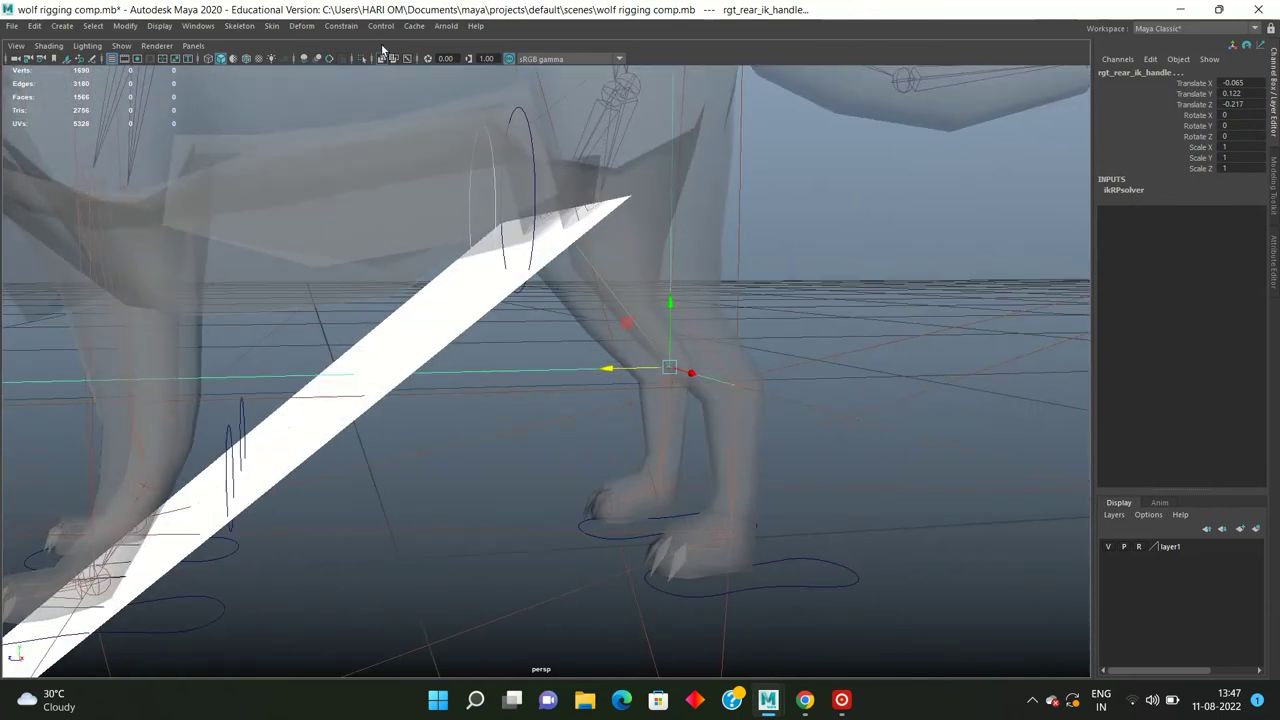
click(341, 26)
click(373, 130)
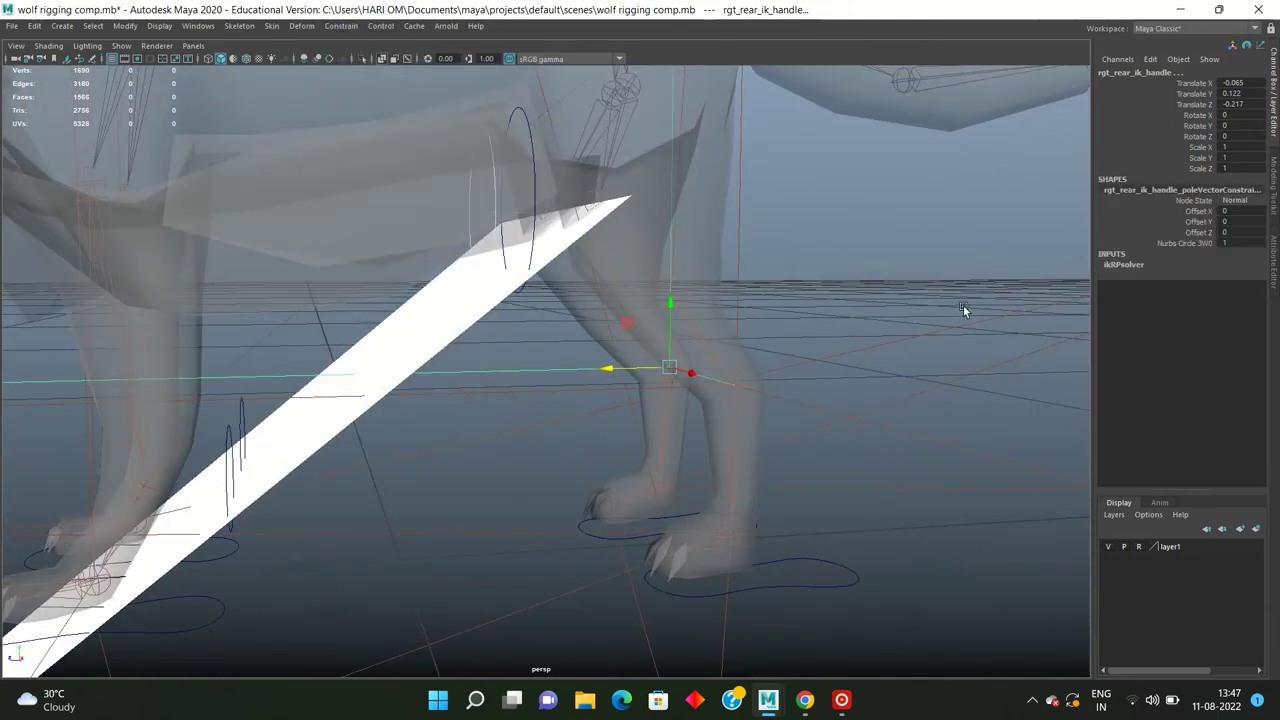
scroll(594, 340, down, 5)
Step: Check both hind knee circles, then select the left front knee circle nurbsCircle1
alt+drag(594, 340, 543, 331)
click(548, 330)
scroll(557, 329, up, 4)
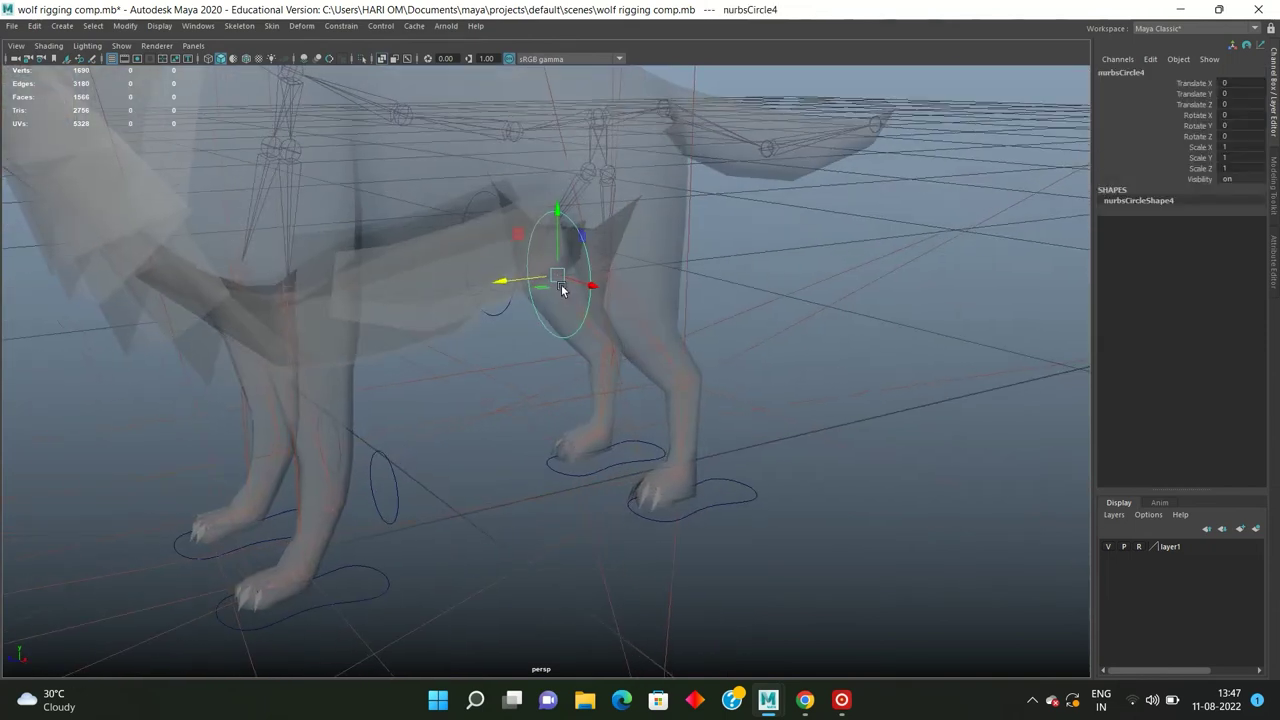
mouse_move(580, 289)
alt+mouse_down()
mouse_move(556, 293)
mouse_move(660, 315)
mouse_move(558, 303)
mouse_move(469, 340)
mouse_move(786, 329)
alt+mouse_up()
click(510, 312)
click(866, 326)
mouse_move(866, 326)
alt+mouse_down()
mouse_move(551, 321)
mouse_move(600, 311)
mouse_move(538, 326)
mouse_move(578, 301)
mouse_move(617, 332)
mouse_move(713, 559)
alt+mouse_up()
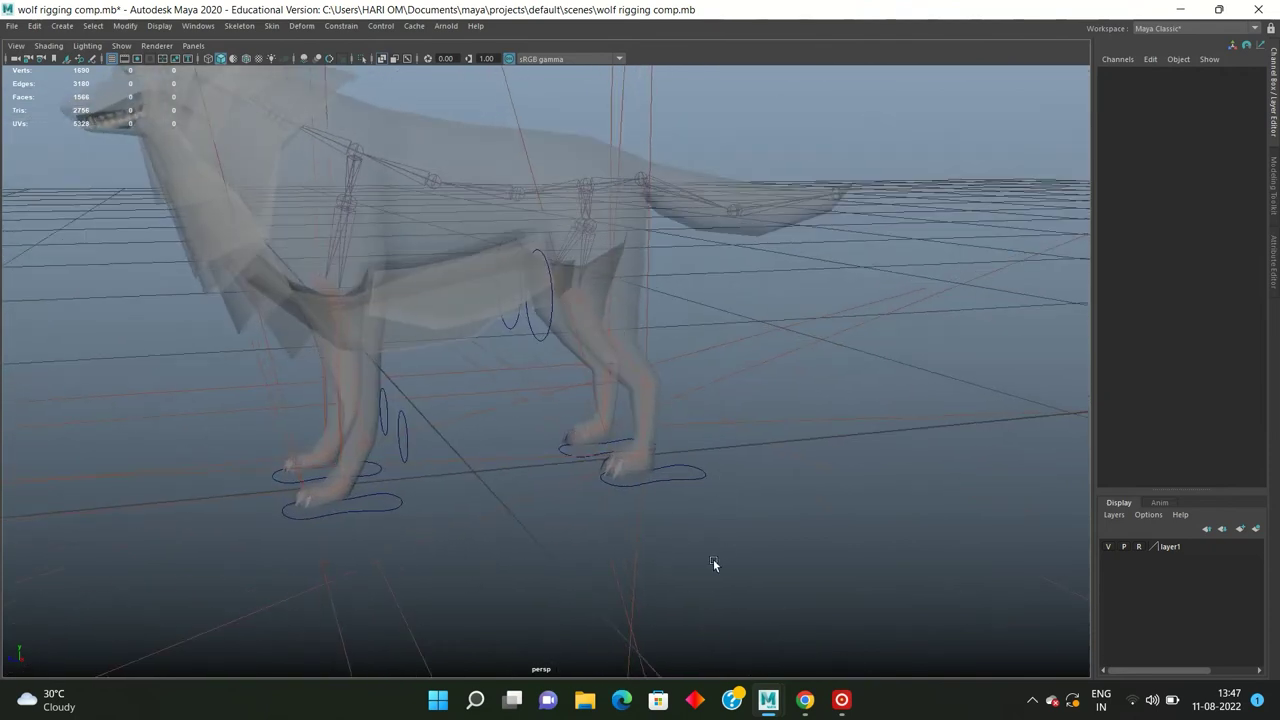
mouse_move(694, 390)
alt+mouse_down()
mouse_move(663, 397)
mouse_move(600, 380)
mouse_move(705, 396)
mouse_move(562, 447)
mouse_move(962, 253)
alt+mouse_up()
click(562, 447)
scroll(592, 447, up, 3)
Step: Rename the two front knee circles lft_pole_vector and rgt_pole_vector
double_click(1135, 74)
text(lft pole vector)
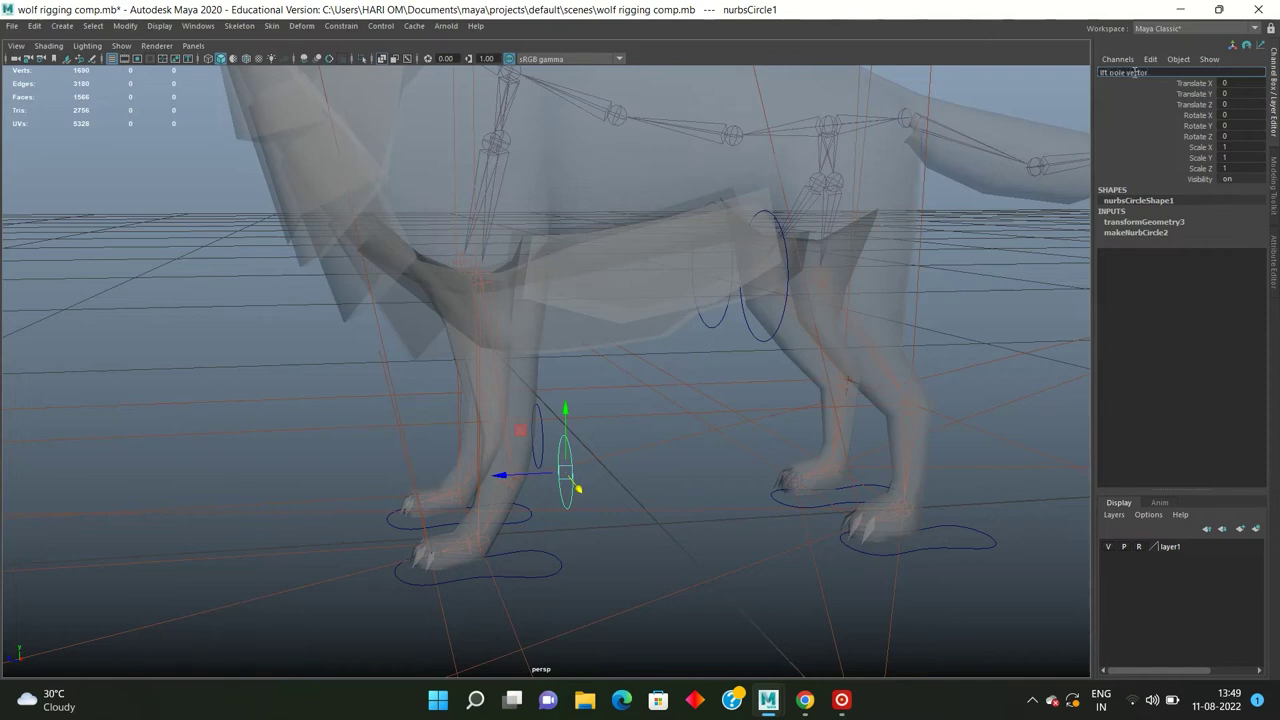
key(Return)
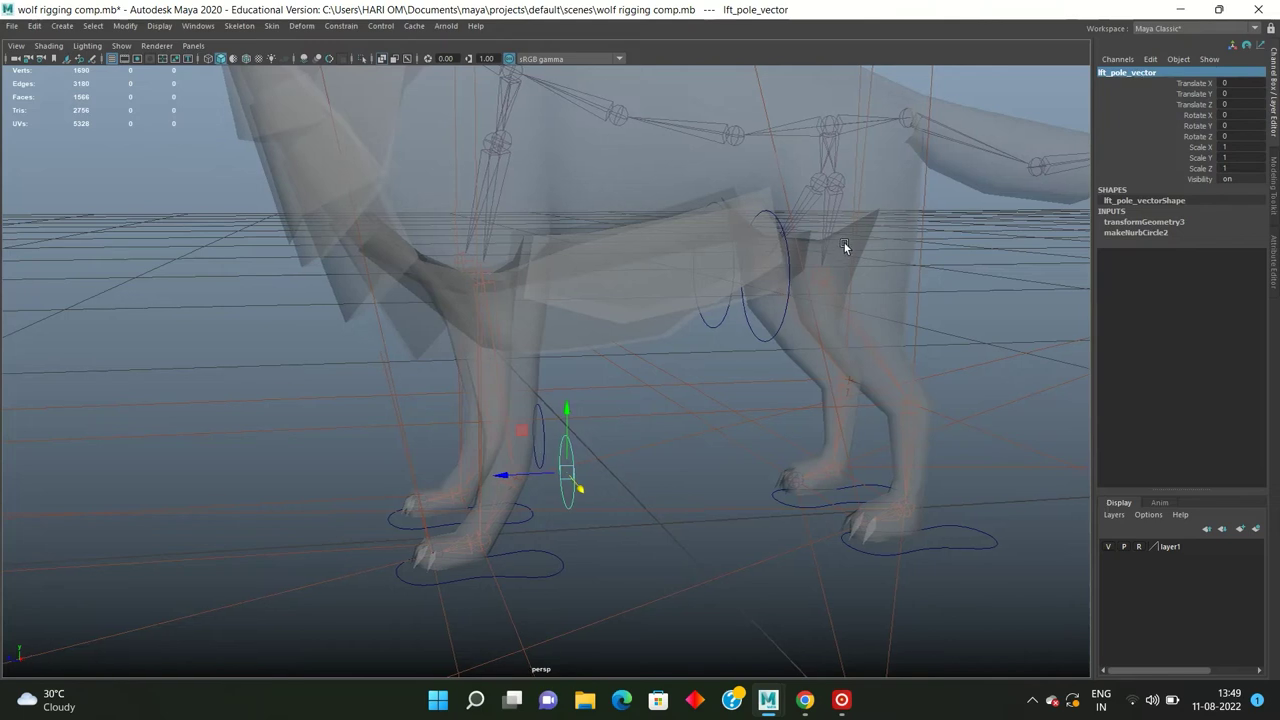
alt+drag(839, 245, 818, 270)
click(665, 448)
mouse_move(665, 448)
alt+mouse_down()
mouse_move(594, 453)
mouse_move(585, 425)
alt+mouse_up()
click(533, 424)
double_click(1120, 72)
text(lft pole vector)
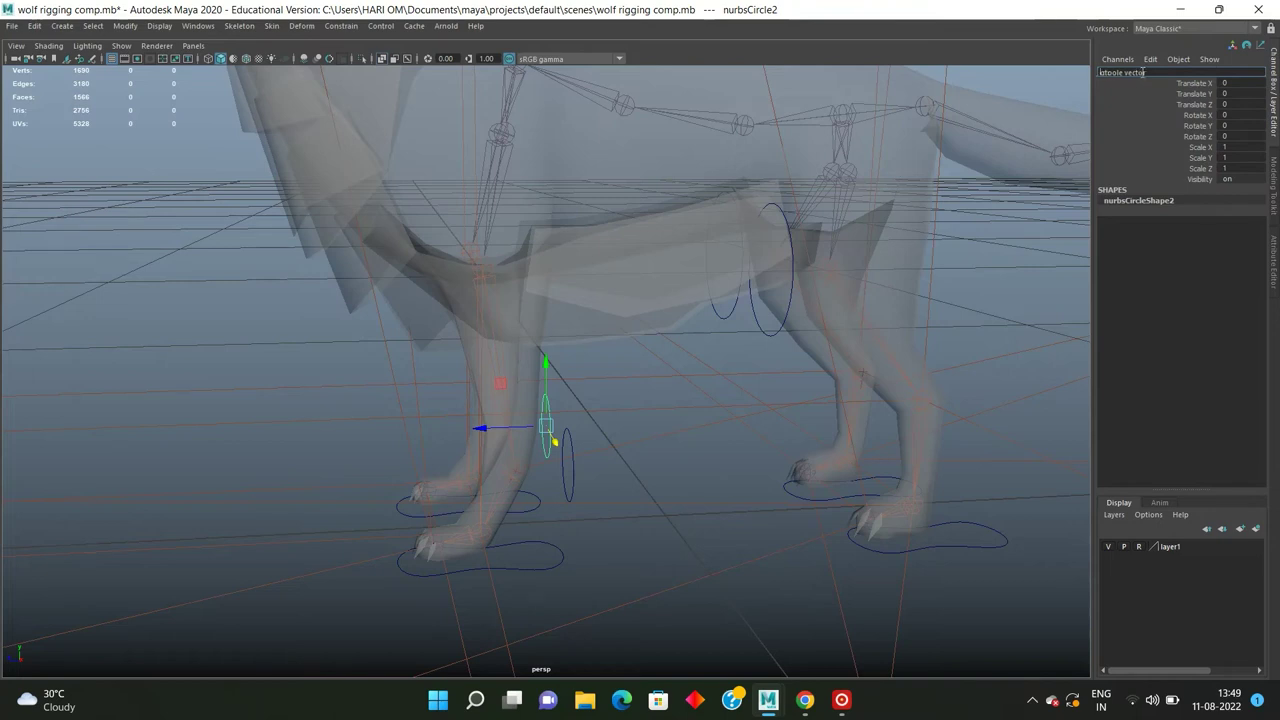
key(Return)
Step: Rename the hind knee circles as left rear and rgt_rear_pole_vector, reusing the copied name
alt+drag(755, 302, 729, 322)
click(733, 332)
double_click(1120, 72)
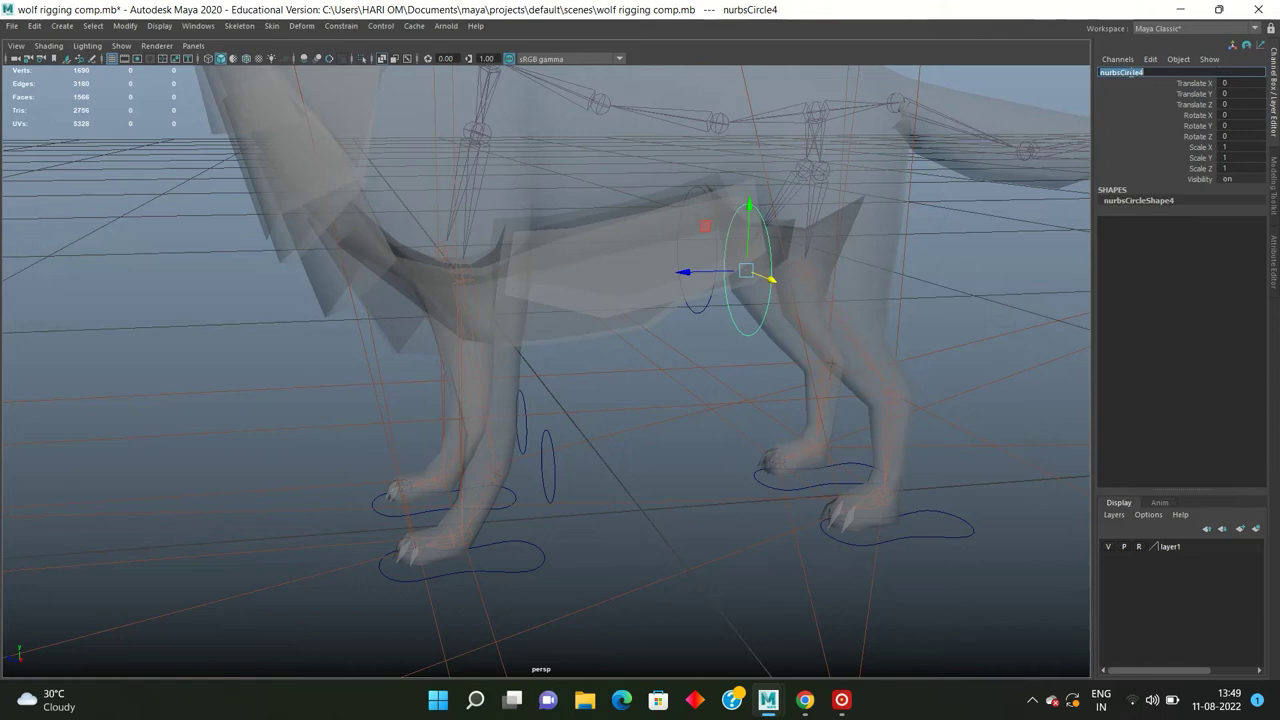
text(left )
text(rear pole vector)
key(ctrl+a)
key(ctrl+c)
click(789, 304)
click(700, 311)
double_click(1130, 74)
key(ctrl+v)
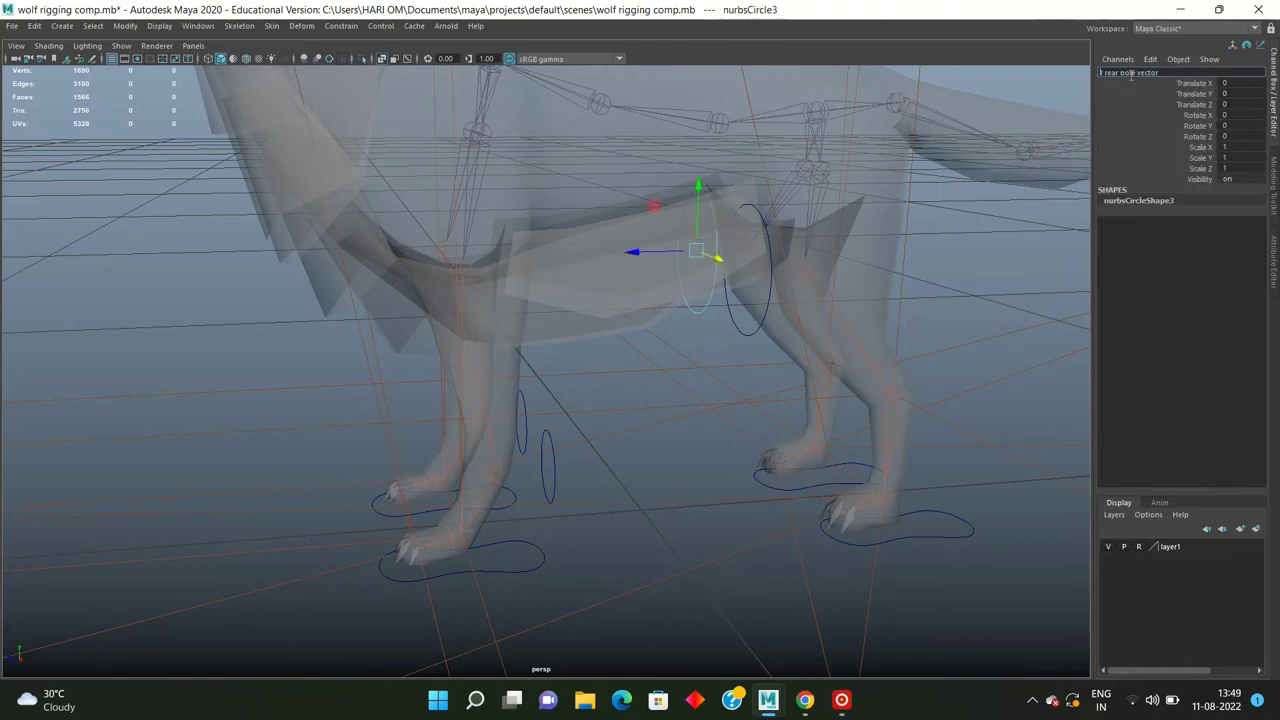
key(Return)
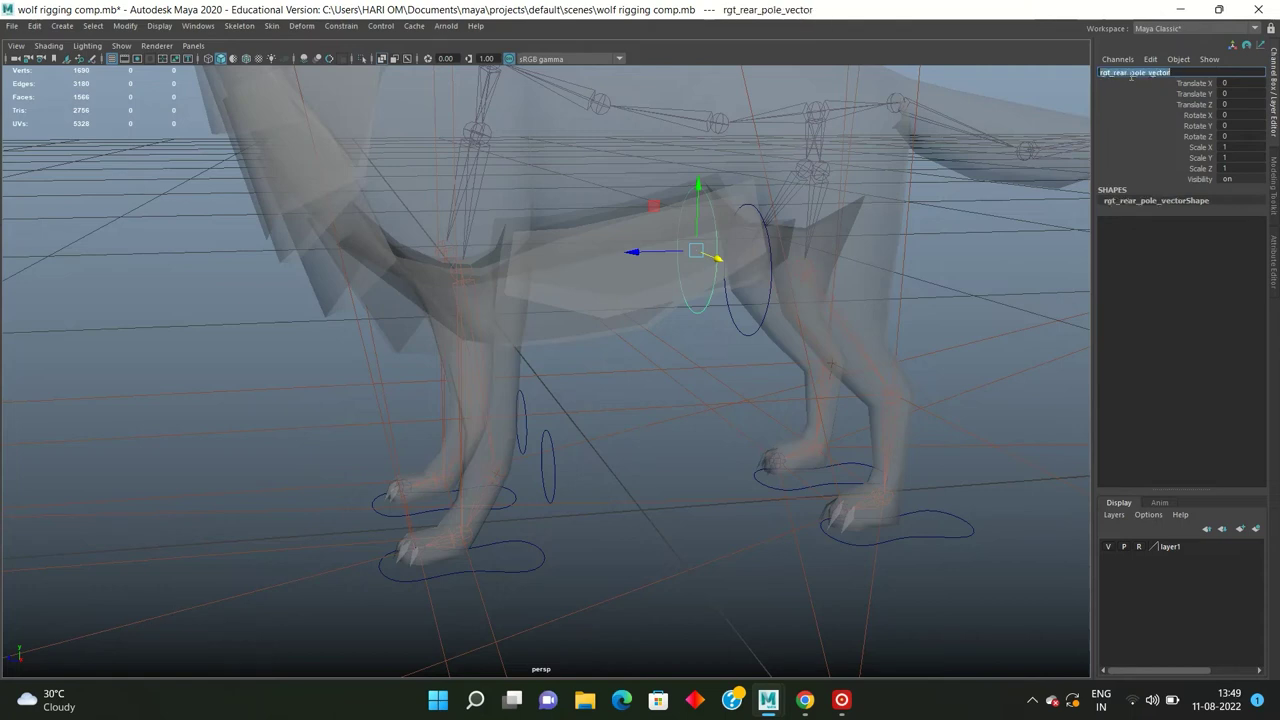
click(986, 254)
mouse_move(986, 254)
alt+right_down()
mouse_move(740, 339)
mouse_move(785, 309)
alt+right_up()
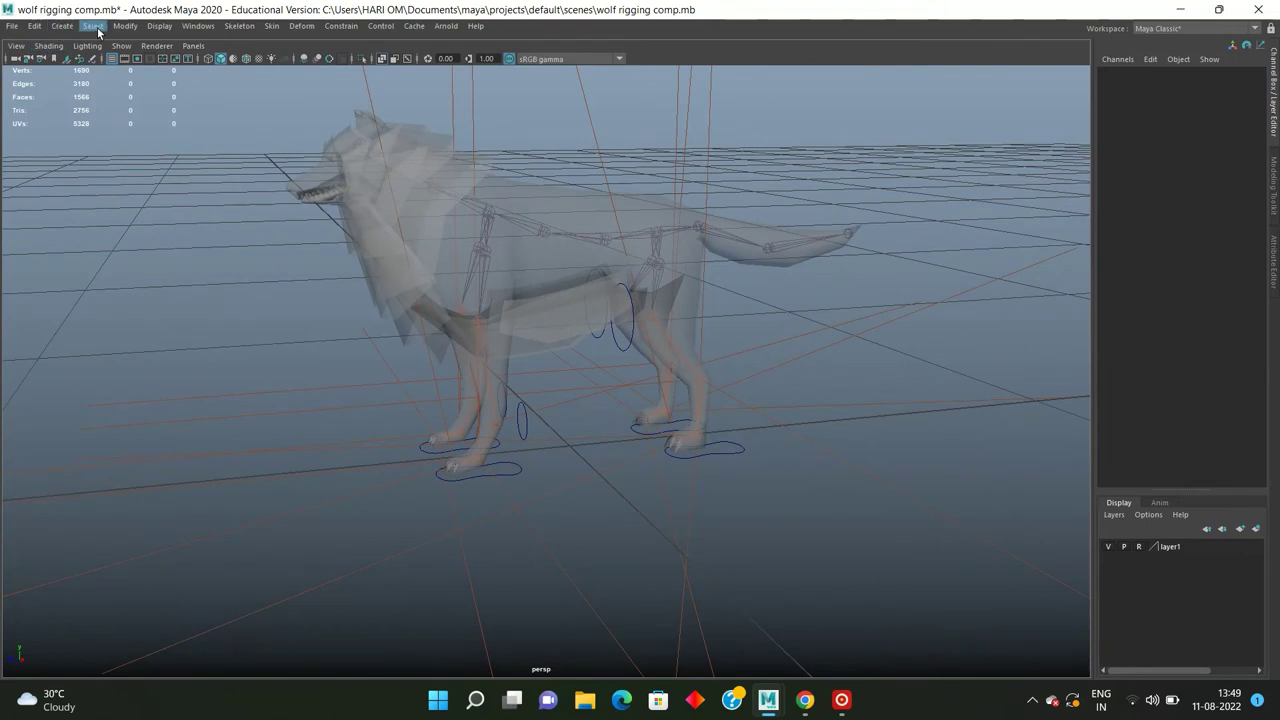
Step: Create a NURBS circle, shrink it, and stand it upright with Rotate Z 90
key(space)
click(203, 152)
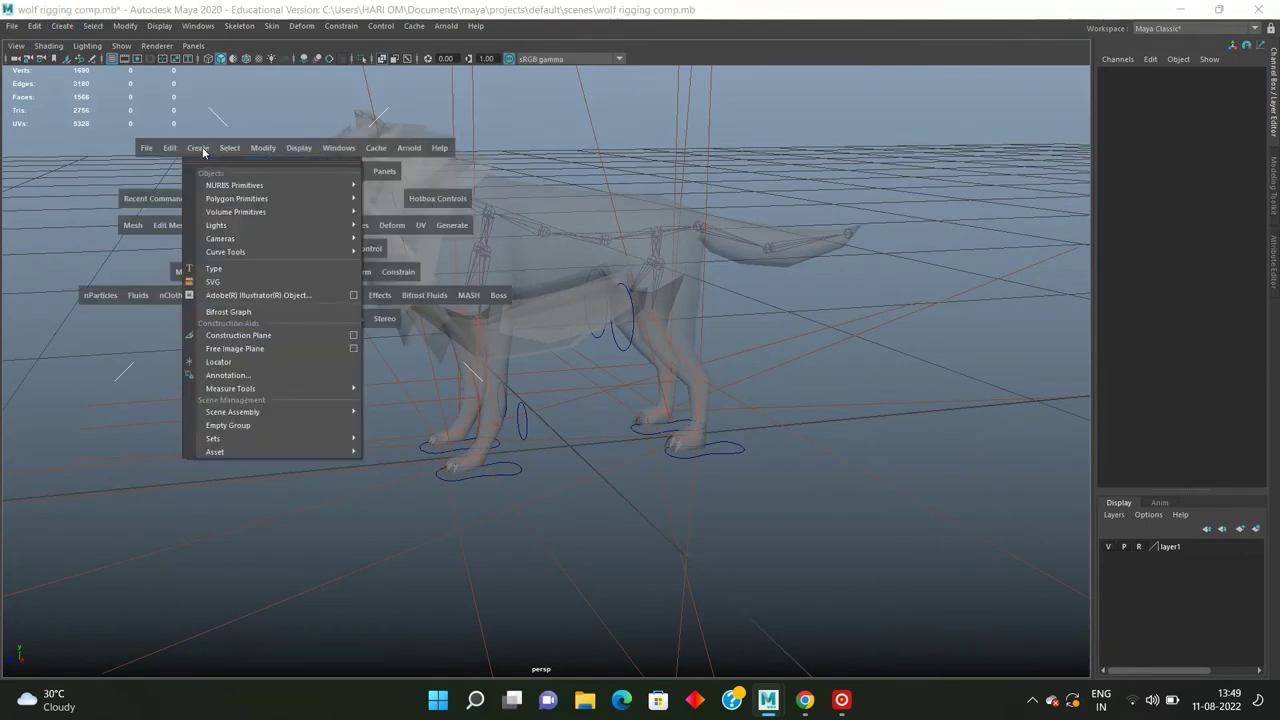
click(392, 268)
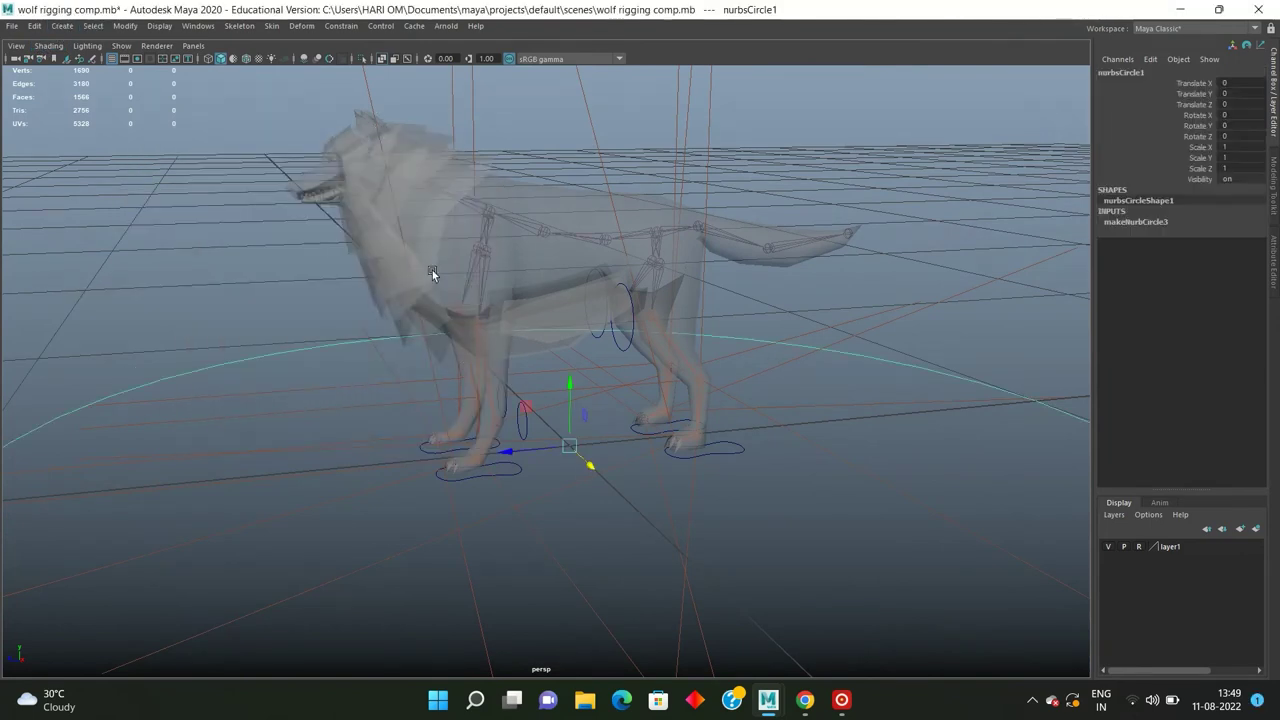
alt+drag(392, 268, 670, 338)
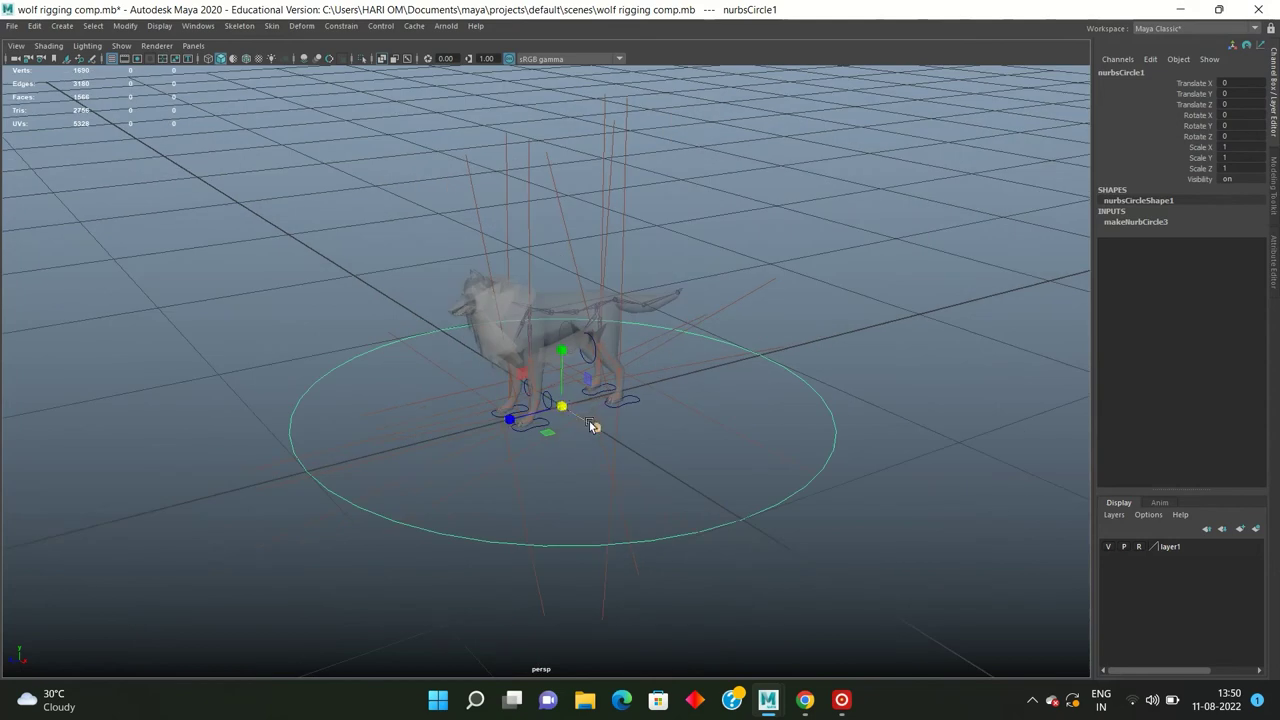
mouse_move(560, 410)
mouse_down()
mouse_move(323, 391)
mouse_move(451, 427)
mouse_up()
key(w)
drag(597, 437, 694, 451)
alt+right_drag(694, 451, 771, 449)
mouse_move(771, 449)
alt+middle_down()
mouse_move(631, 371)
mouse_move(667, 335)
alt+middle_up()
key(r)
middle_drag(583, 404, 526, 395)
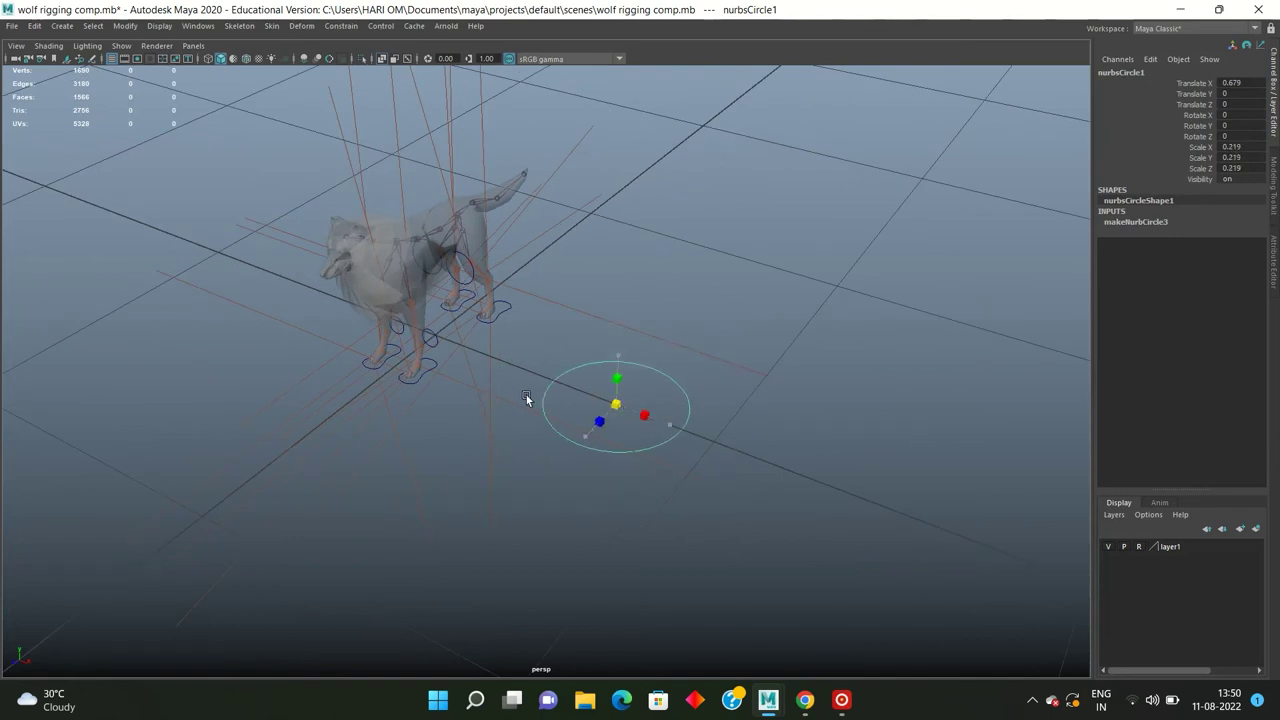
key(e)
click(745, 324)
mouse_move(745, 324)
alt+mouse_down()
mouse_move(677, 407)
mouse_move(704, 408)
mouse_move(697, 373)
alt+mouse_up()
click(727, 425)
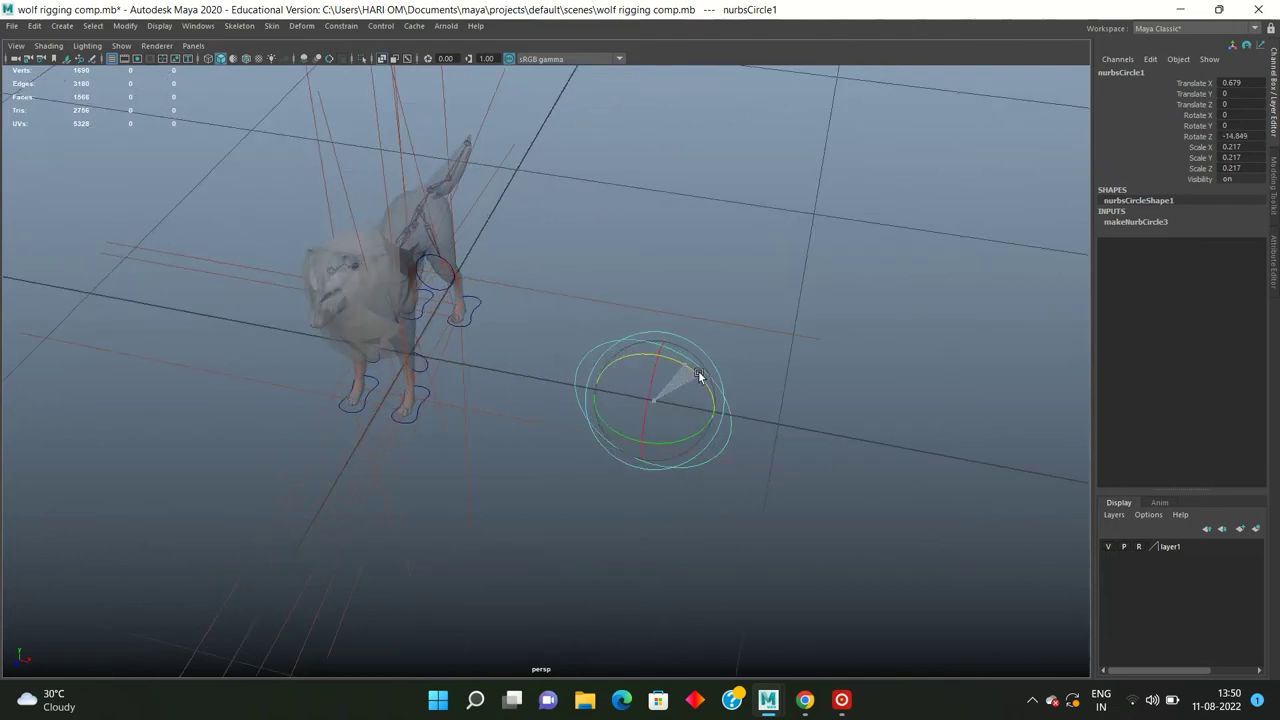
click(1249, 136)
text(0)
key(Return)
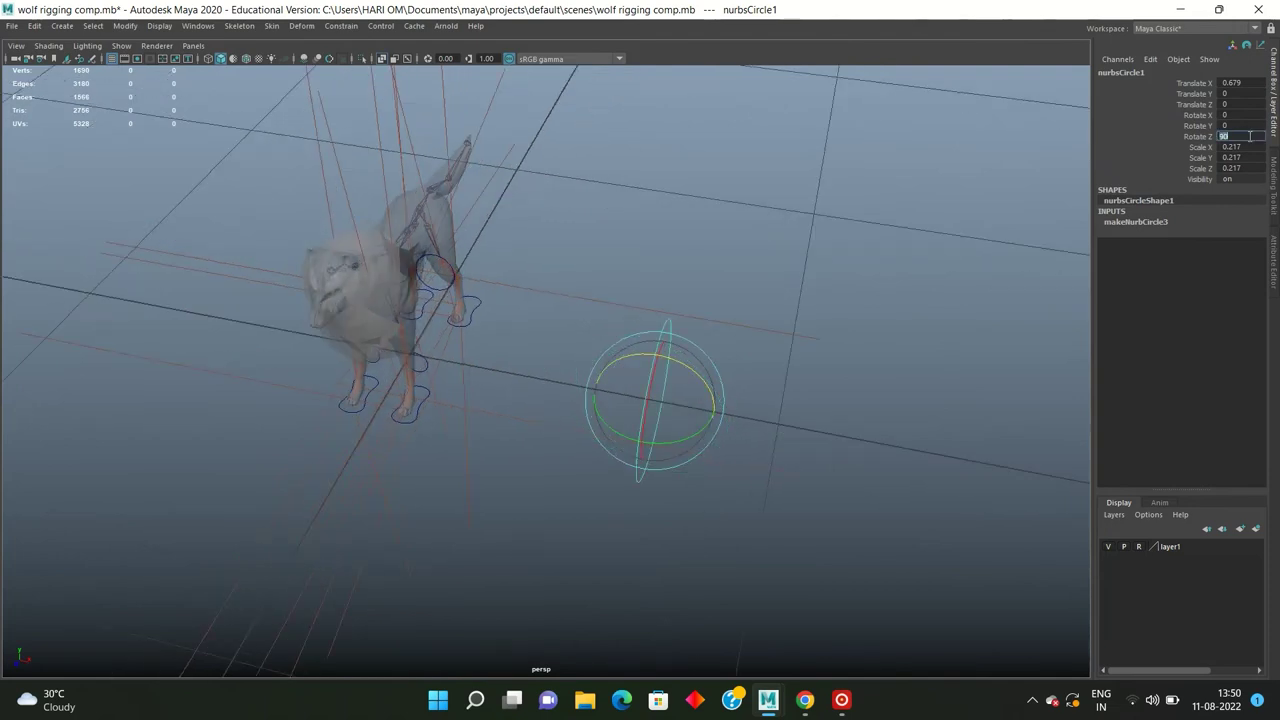
Step: Scale the circle to 0.124 and snap it onto the hip spine joint
mouse_move(1056, 239)
alt+mouse_down()
mouse_move(696, 316)
mouse_move(577, 362)
alt+mouse_up()
click(603, 368)
key(space)
key(space)
mouse_move(598, 309)
alt+mouse_down()
mouse_move(540, 292)
mouse_move(551, 286)
mouse_move(561, 336)
alt+mouse_up()
key(r)
mouse_move(551, 462)
mouse_down()
mouse_move(487, 470)
mouse_move(510, 452)
mouse_up()
key(w)
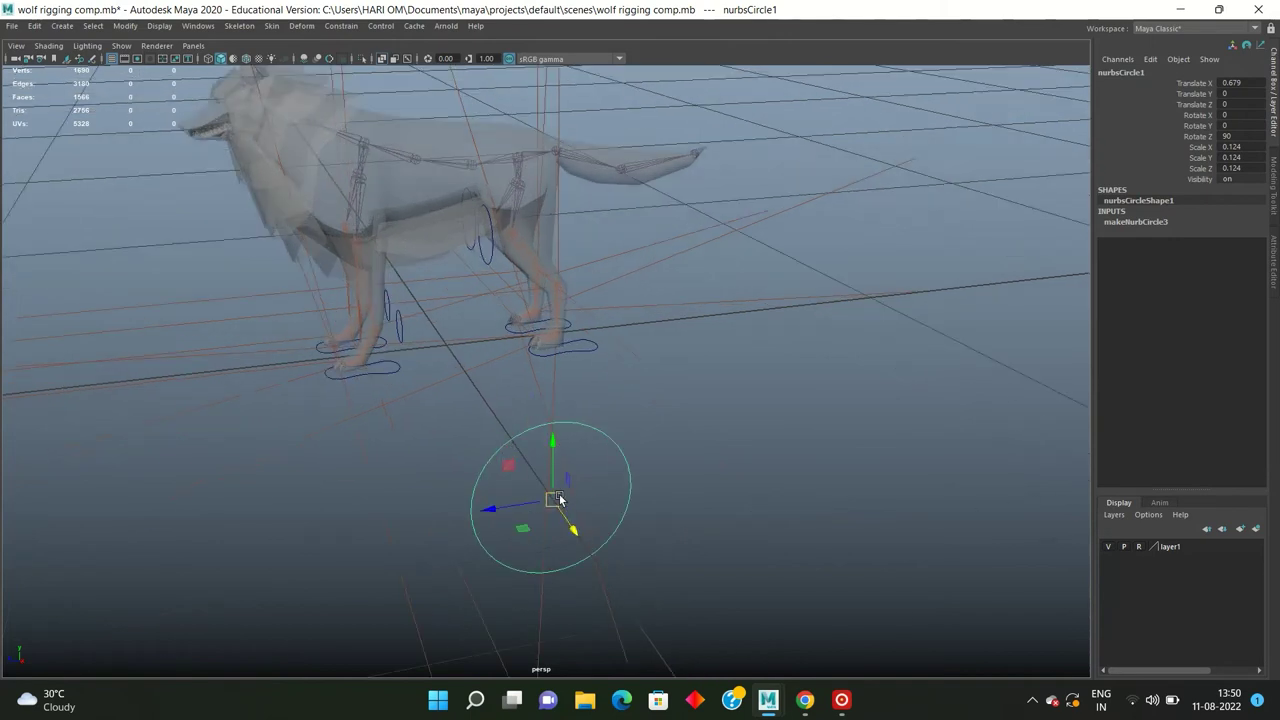
middle_drag(519, 168, 517, 152)
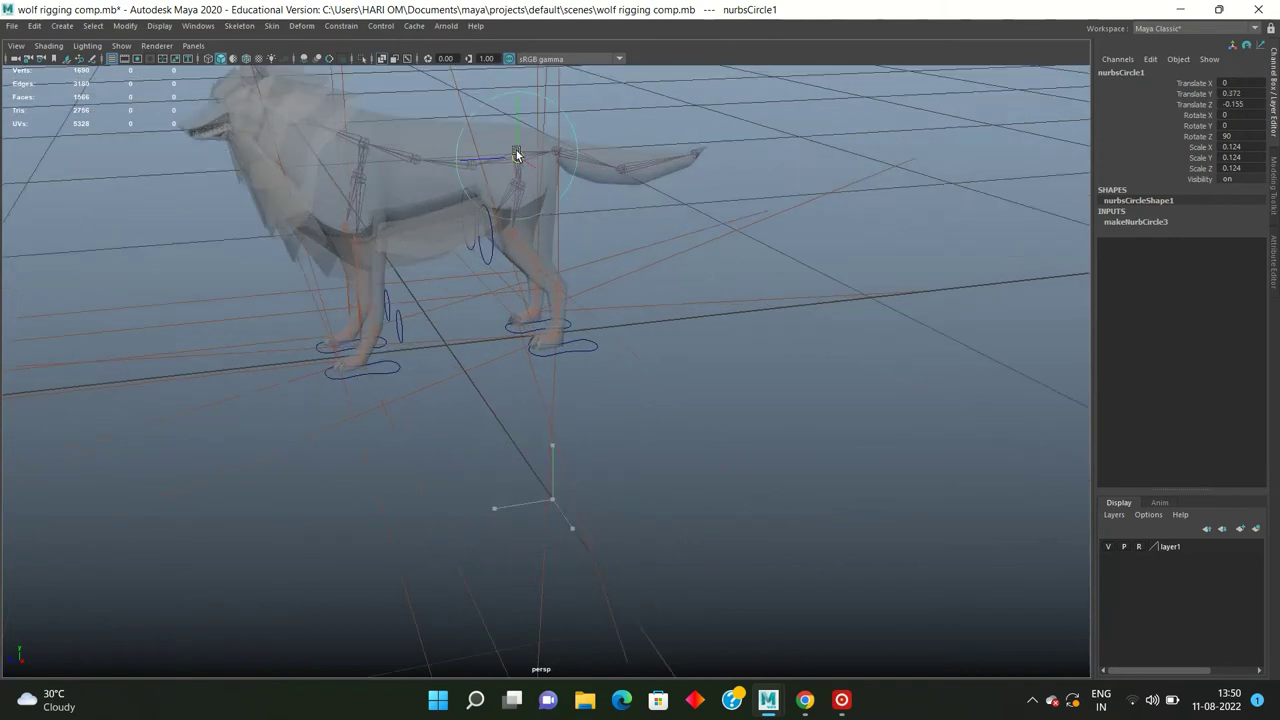
key(f)
scroll(600, 290, down, 5)
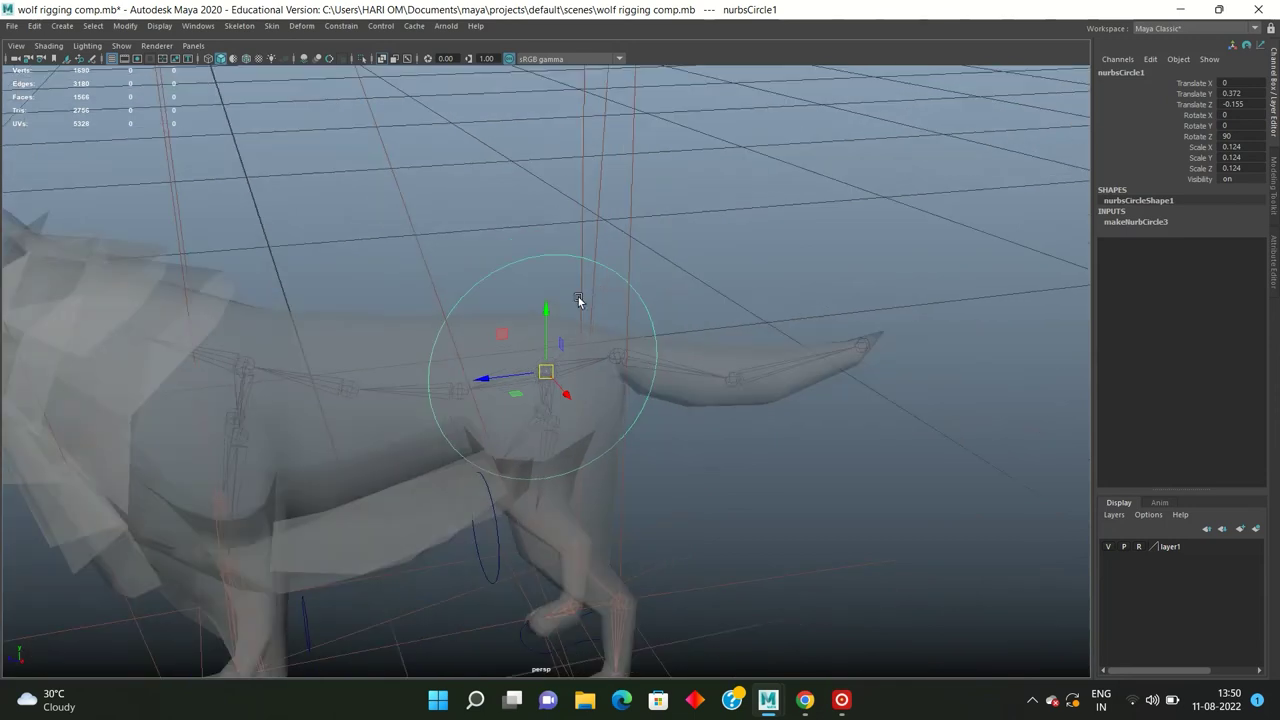
scroll(576, 292, down, 2)
alt+drag(568, 287, 657, 237)
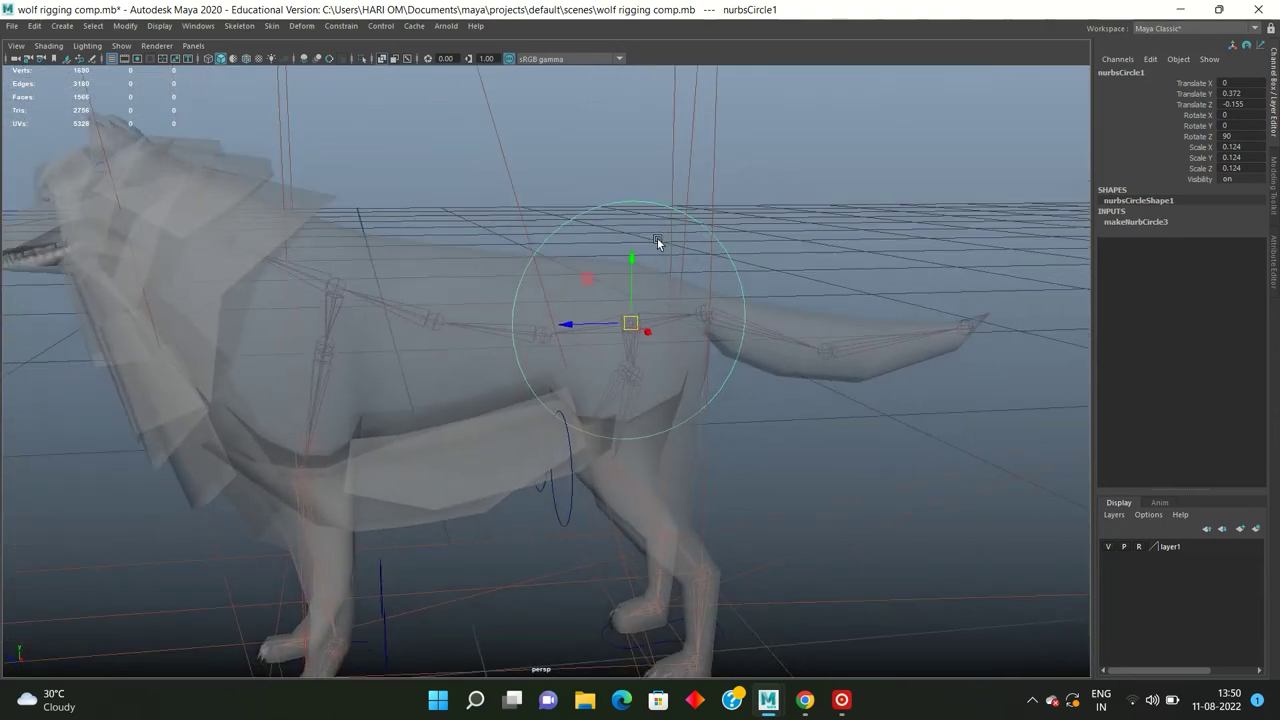
Step: Duplicate the hip circle and snap the copy onto the front shoulder joint
key(ctrl+d)
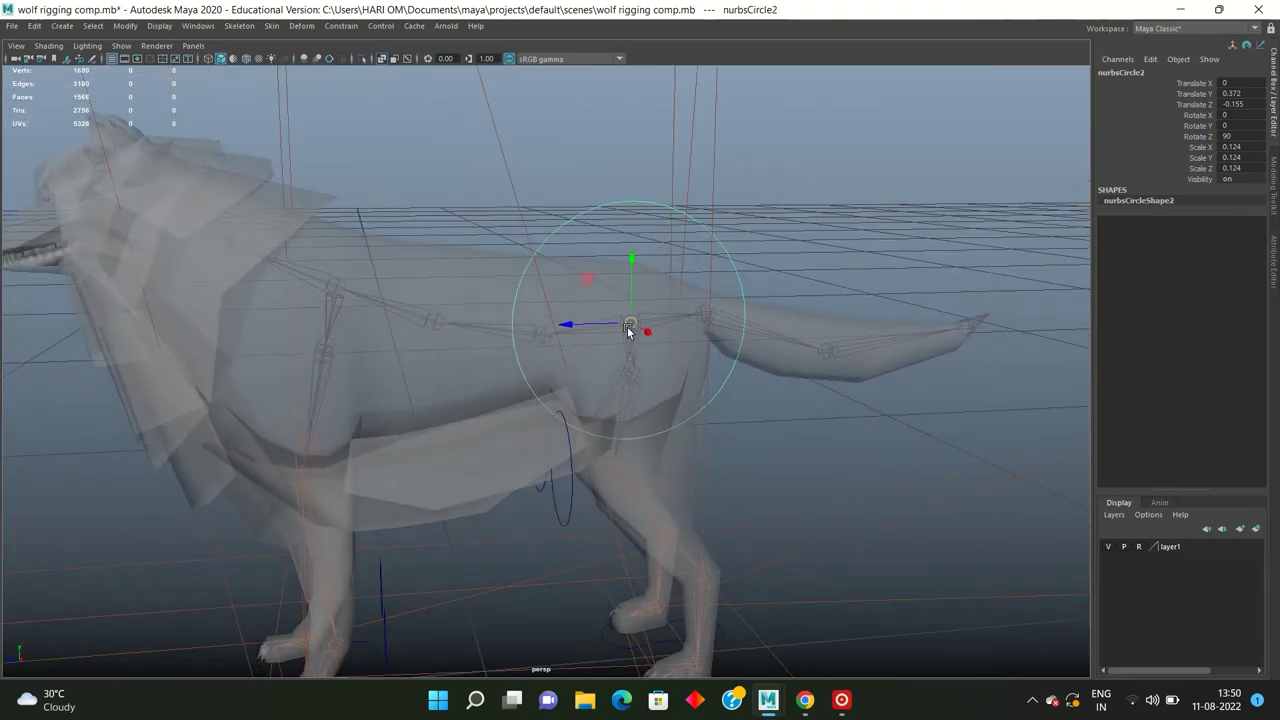
middle_drag(337, 290, 350, 269)
click(506, 178)
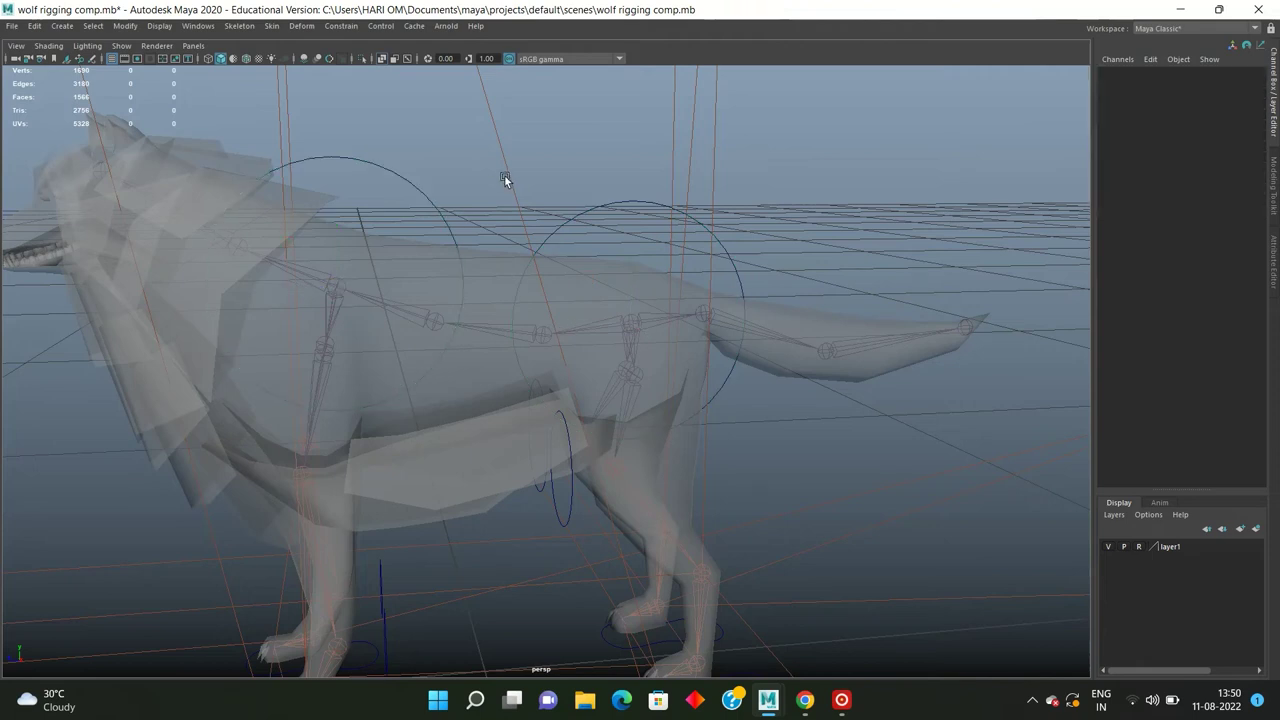
click(394, 58)
mouse_move(581, 228)
alt+mouse_down()
mouse_move(606, 248)
mouse_move(561, 231)
alt+mouse_up()
scroll(561, 231, up, 2)
scroll(570, 230, up, 2)
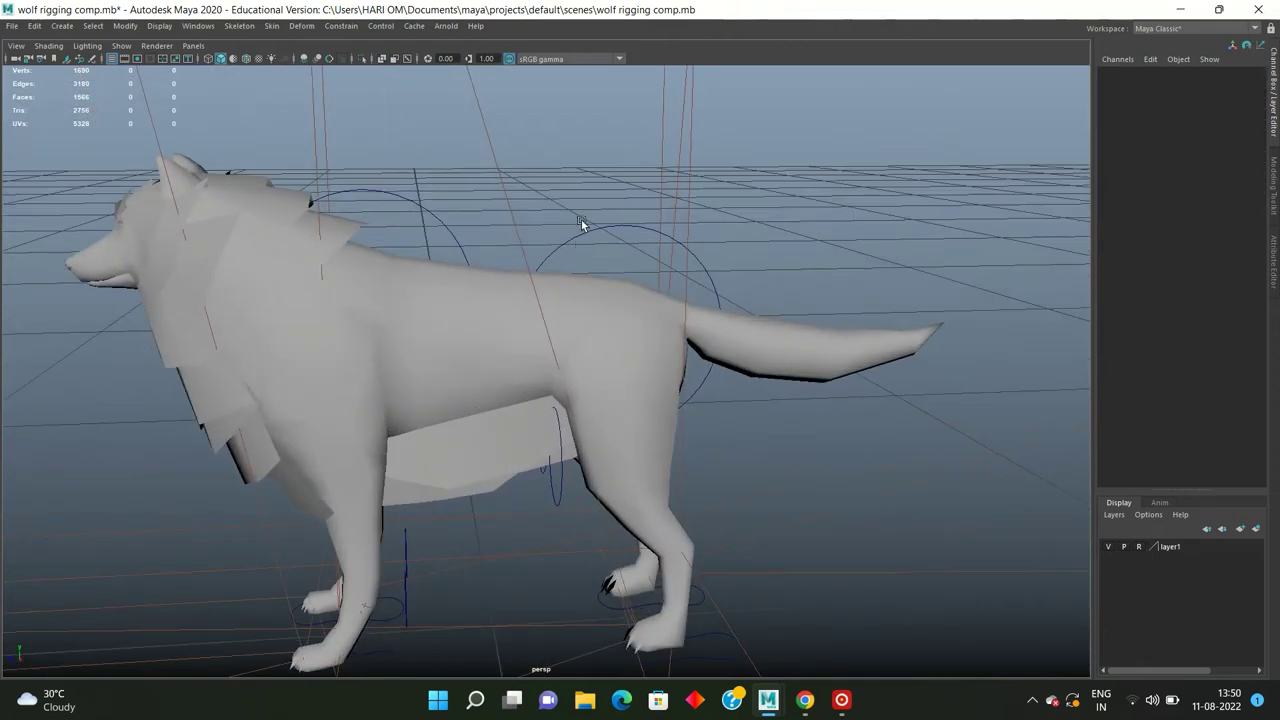
Step: Freeze the hip circle's transformations and make the wolf mesh see-through again
click(582, 231)
scroll(436, 196, up, 1)
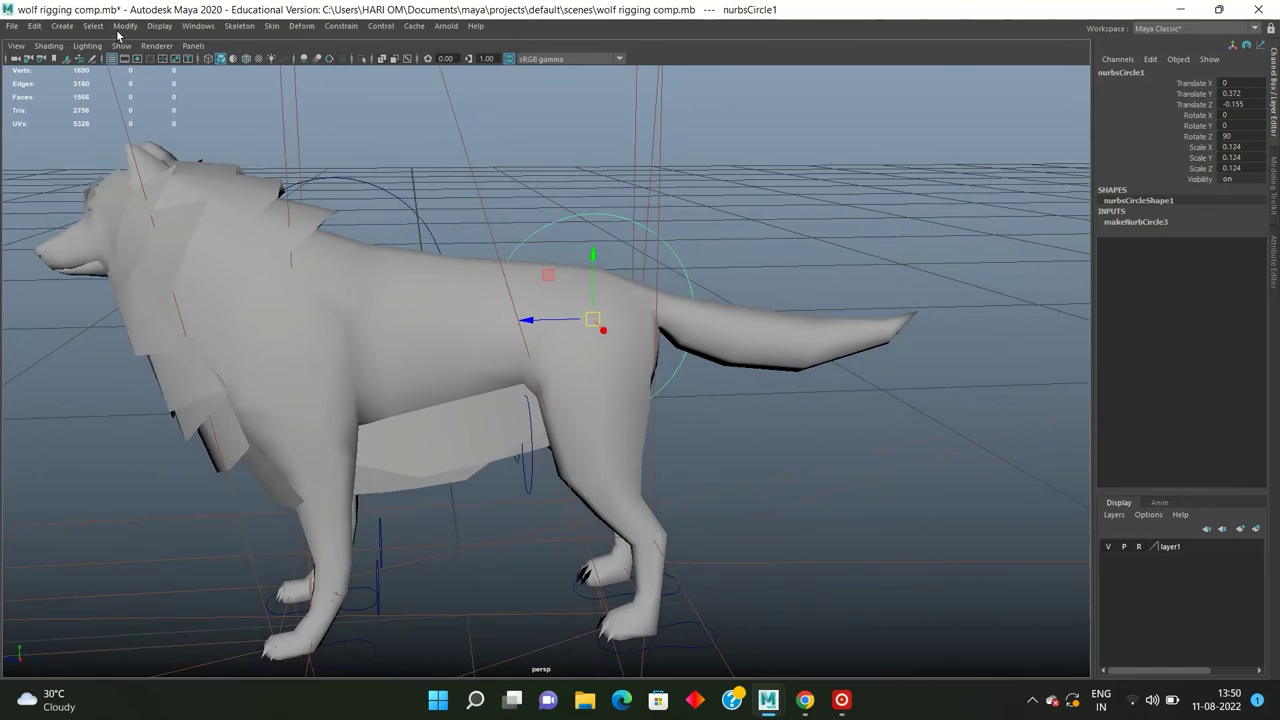
click(122, 26)
click(162, 94)
click(350, 207)
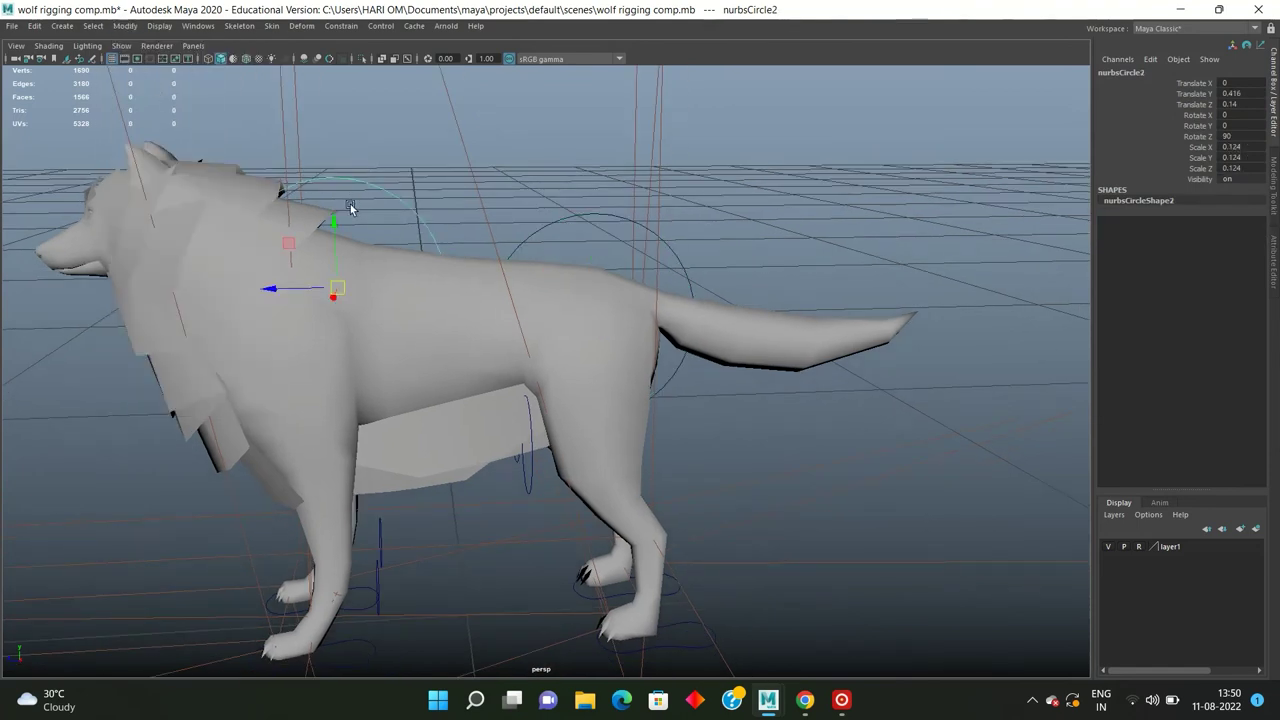
click(619, 248)
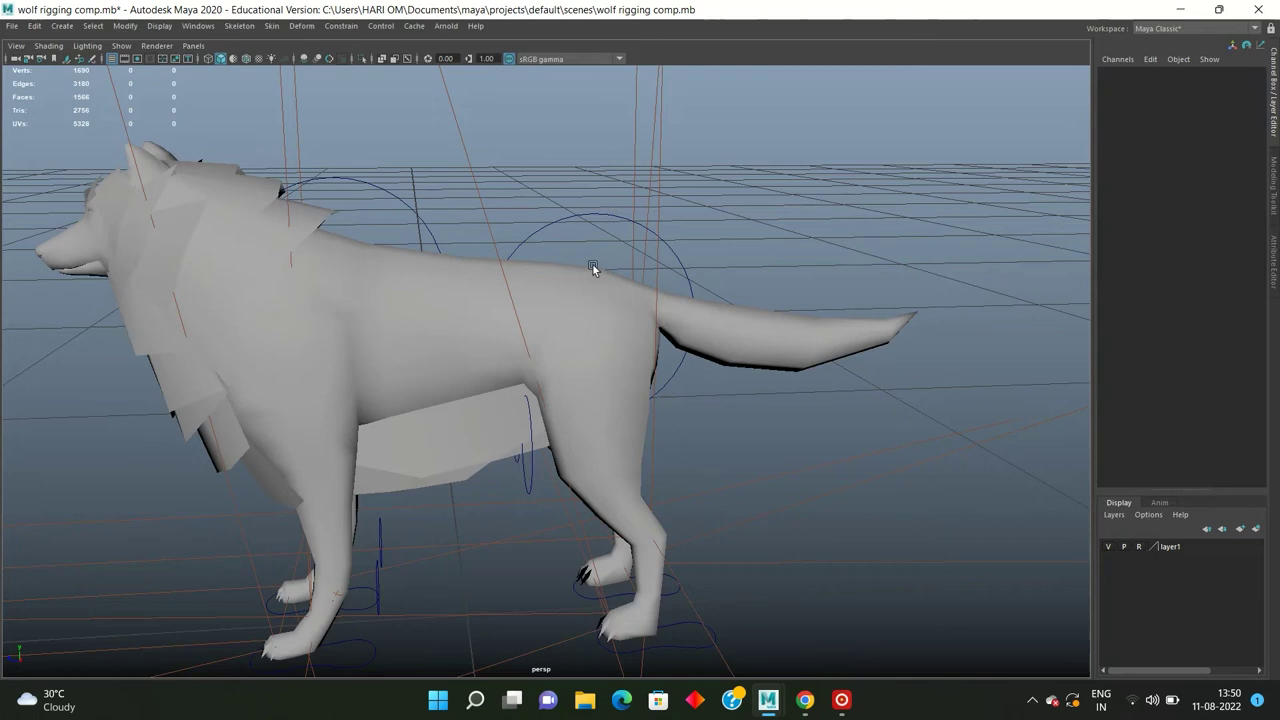
click(381, 59)
Step: Parent-constrain the hip joint to the hip circle with Maintain offset on
mouse_move(481, 185)
alt+mouse_down()
mouse_move(542, 190)
mouse_move(556, 273)
alt+mouse_up()
click(586, 304)
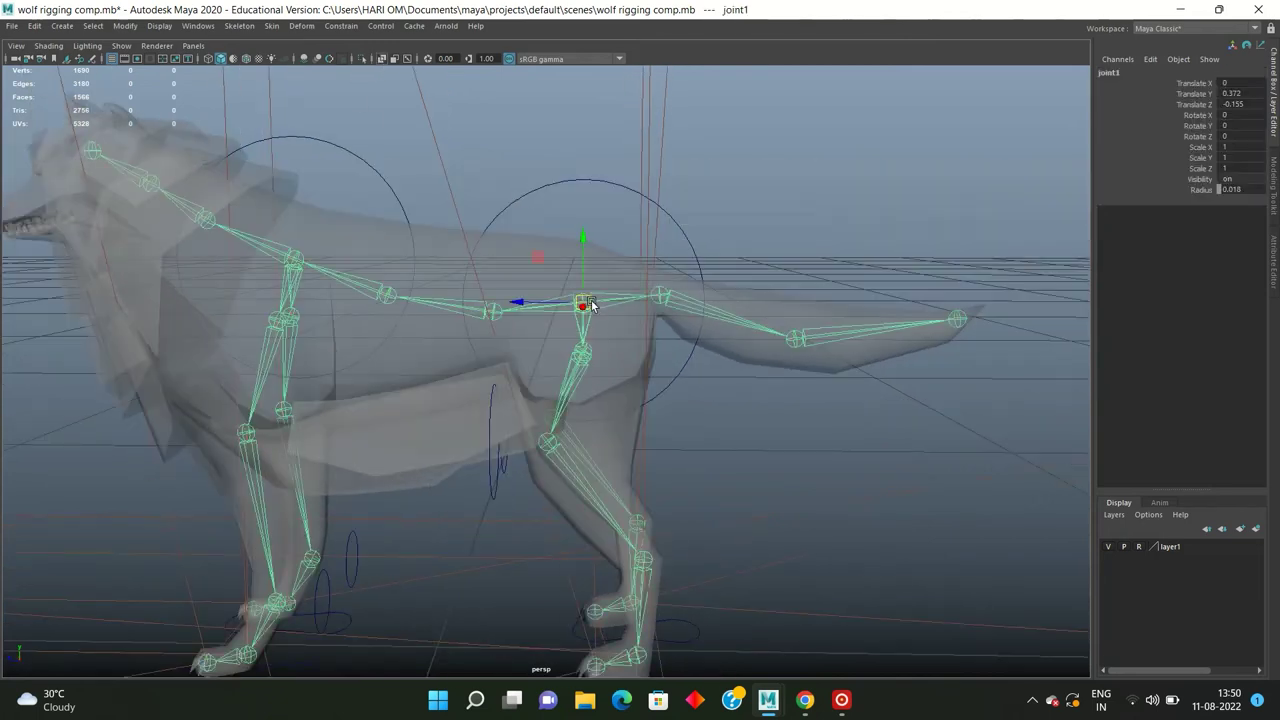
click(581, 242)
click(577, 198)
alt+drag(577, 200, 593, 304)
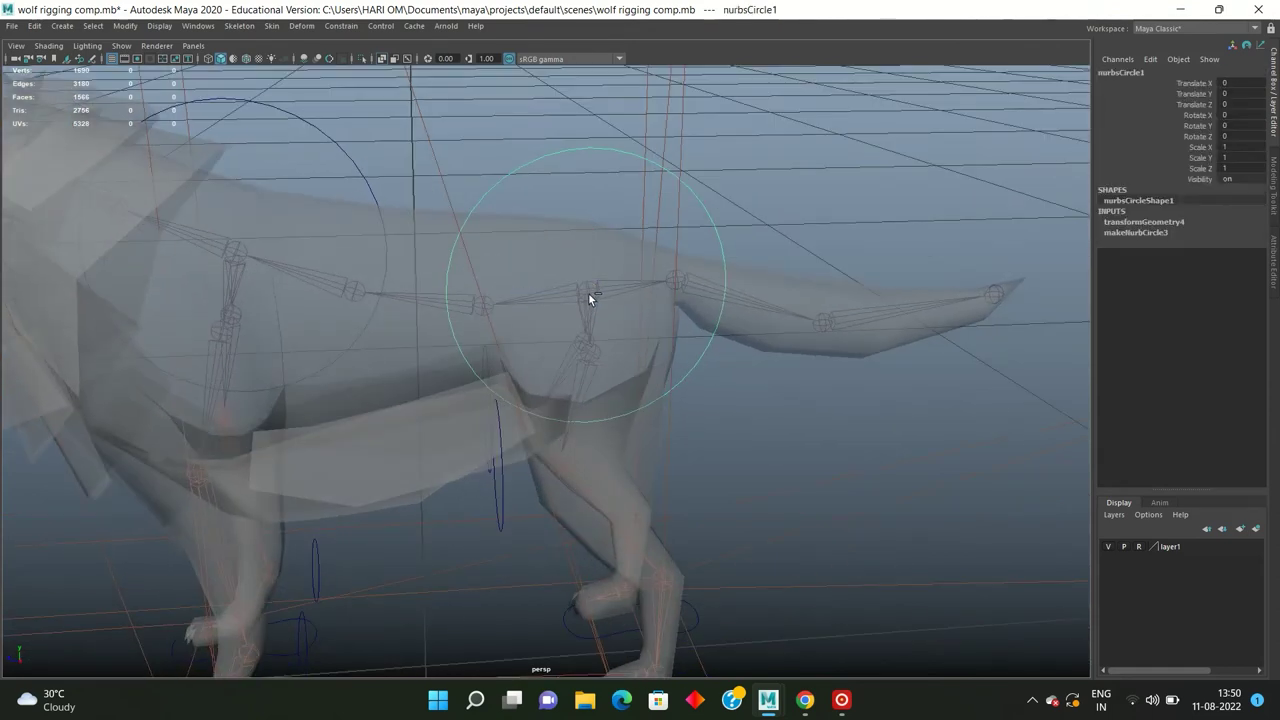
shift+click(588, 288)
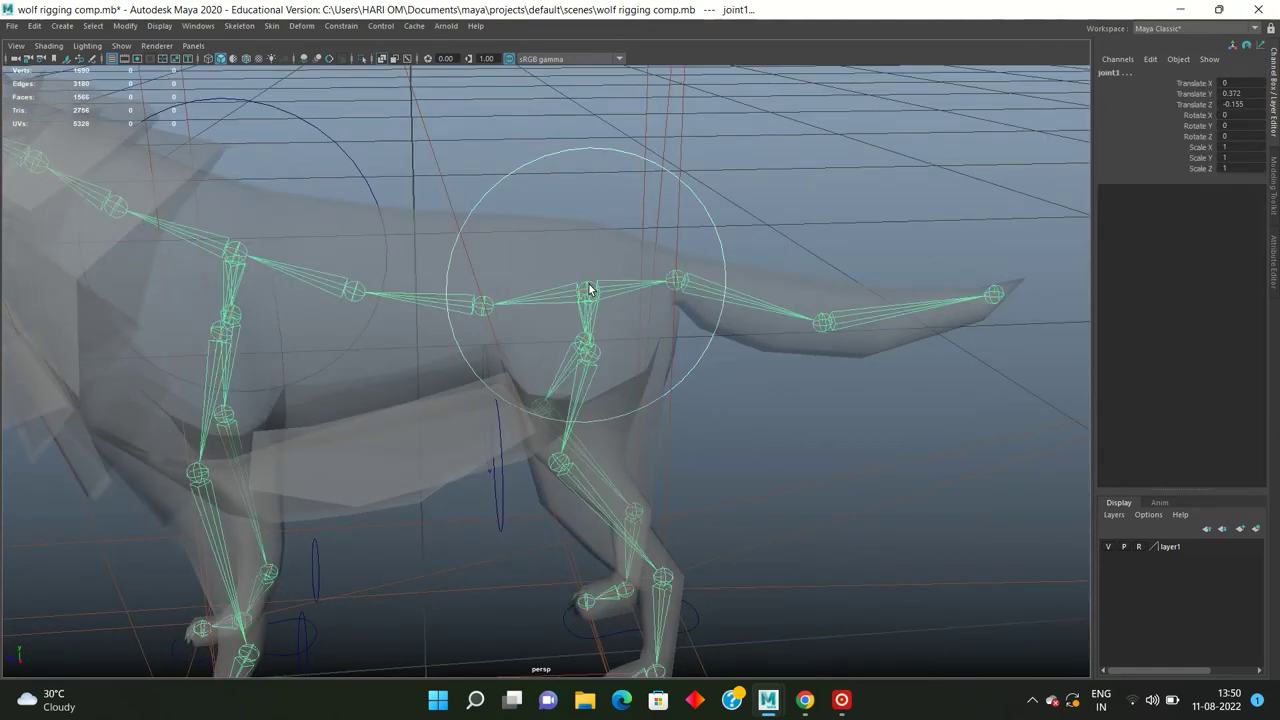
click(340, 26)
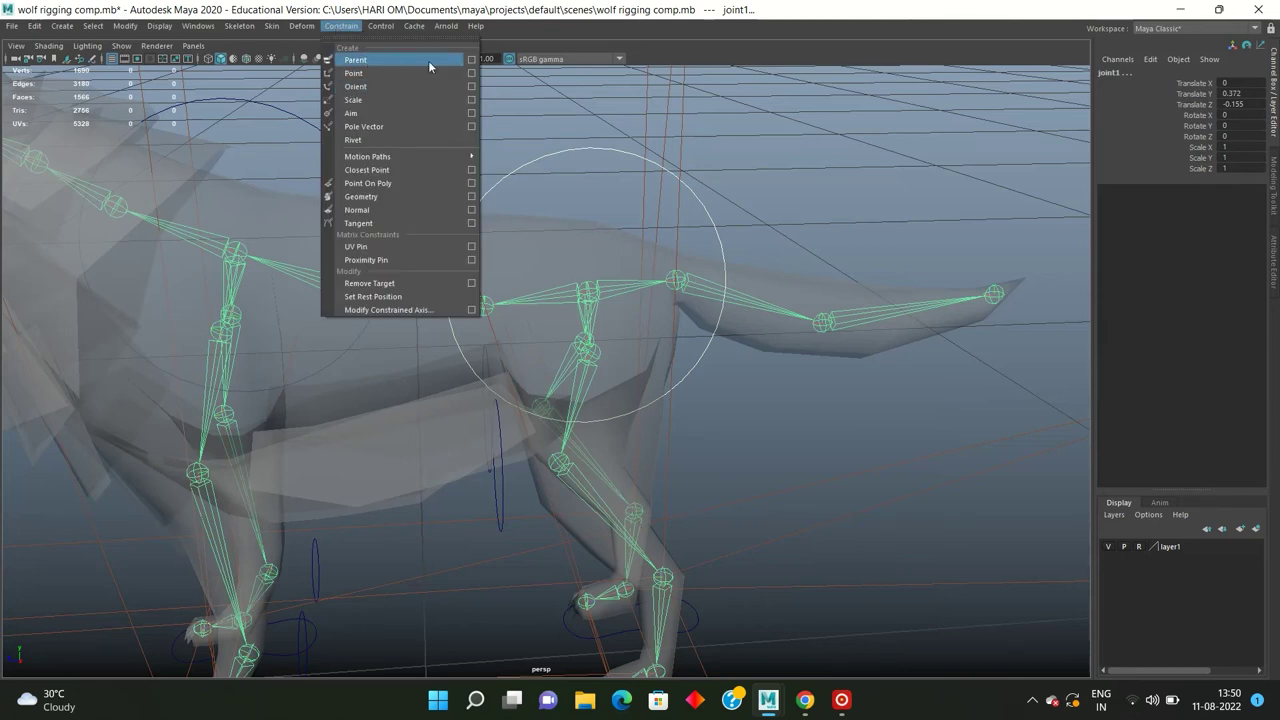
click(470, 62)
click(804, 239)
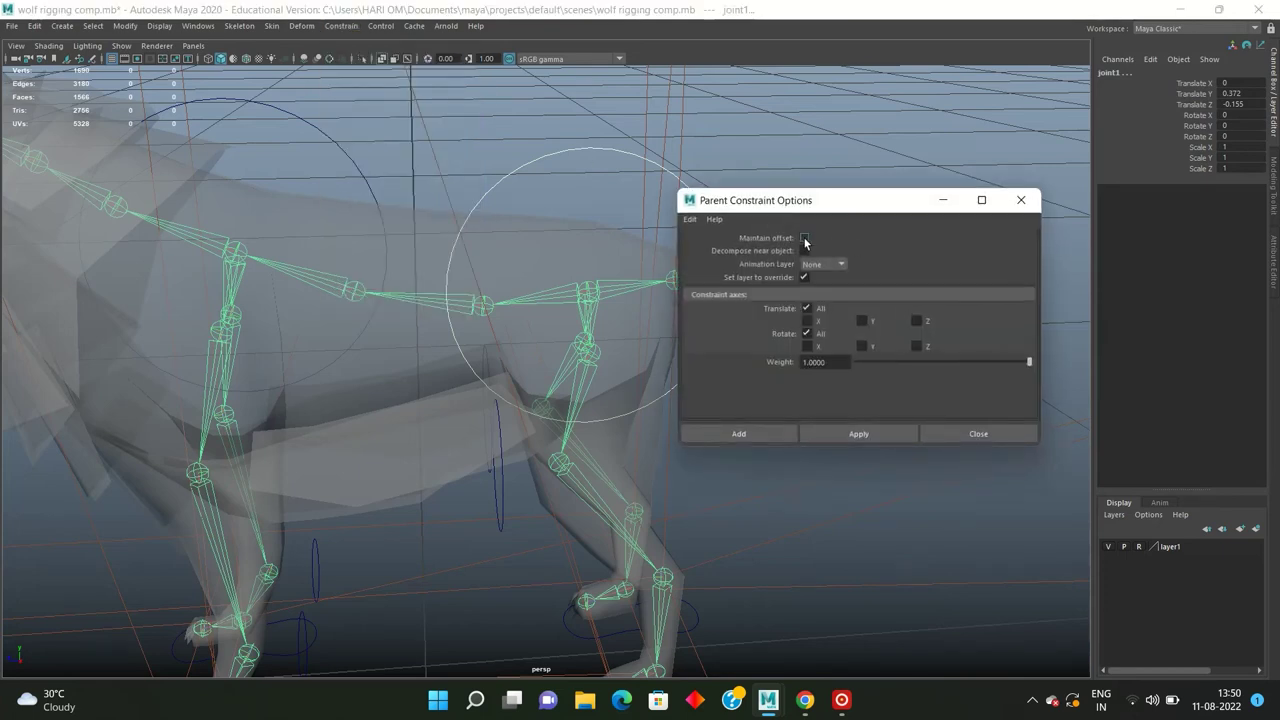
click(704, 220)
click(700, 221)
click(692, 220)
click(768, 238)
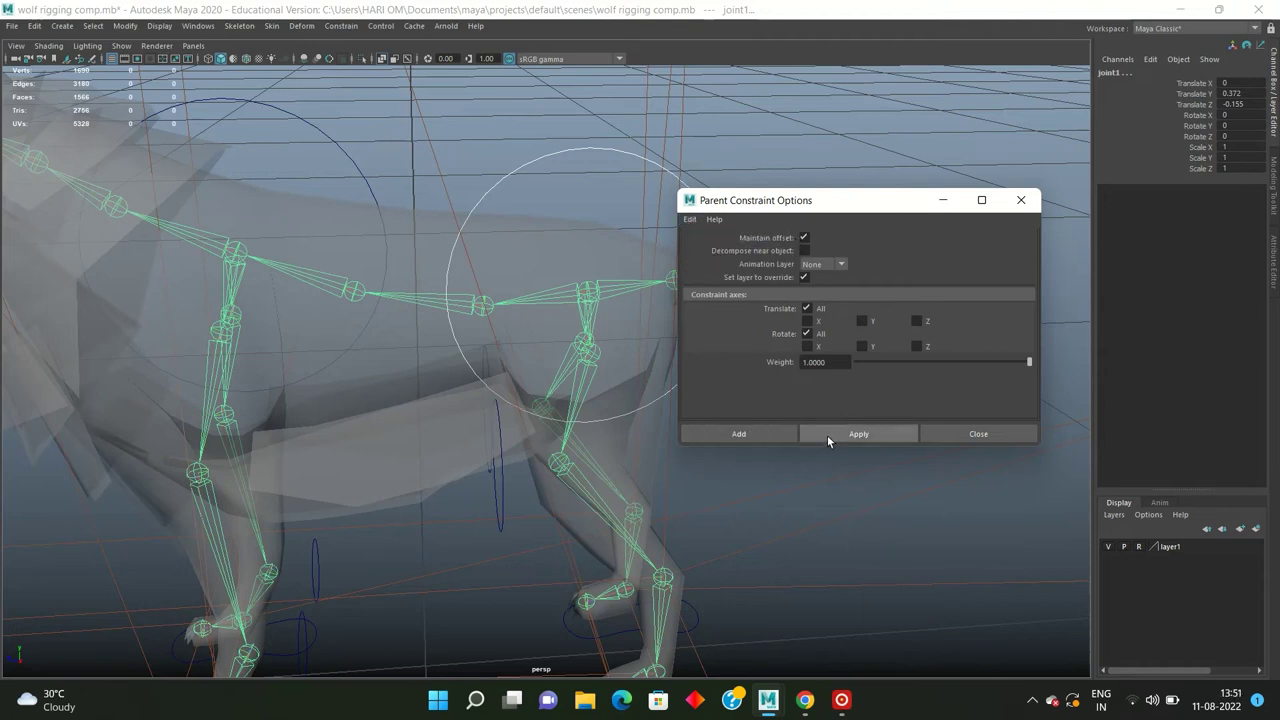
click(827, 435)
click(970, 434)
Step: Move the hip circle to check that the skeleton follows it
mouse_move(977, 433)
alt+mouse_down()
mouse_move(666, 240)
mouse_move(717, 170)
alt+mouse_up()
click(876, 185)
click(739, 182)
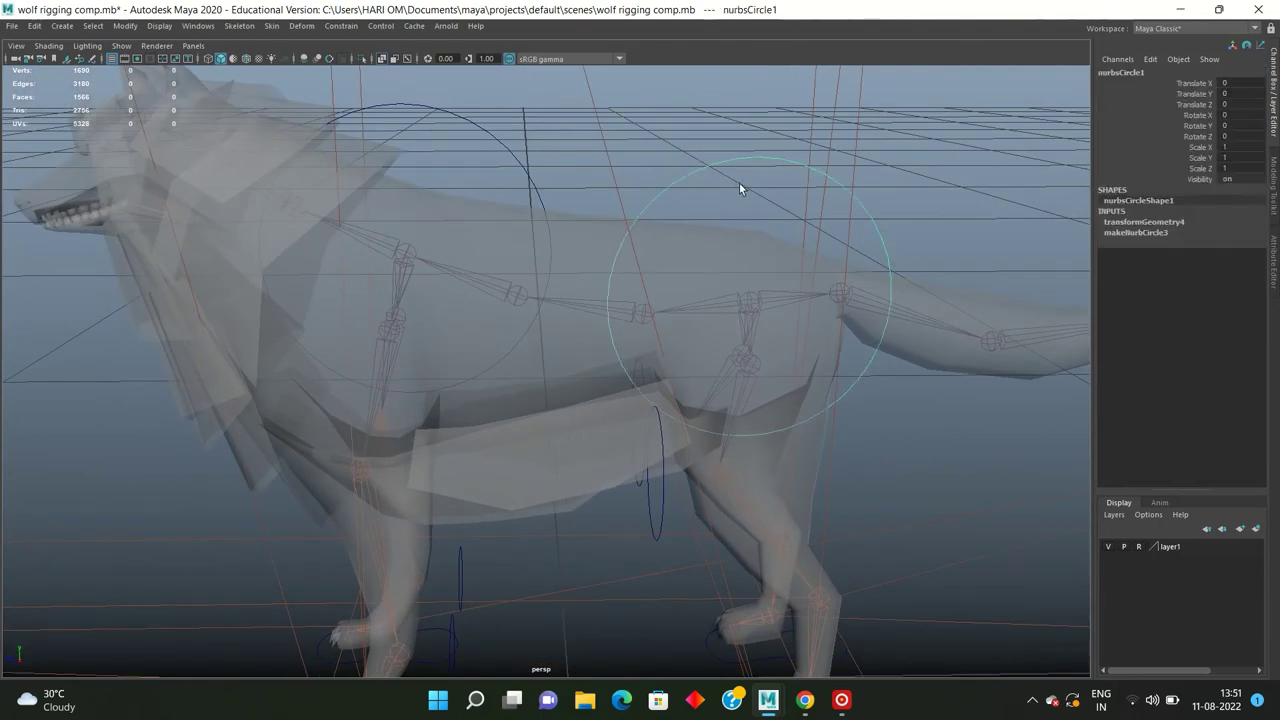
drag(752, 277, 752, 245)
alt+drag(636, 254, 624, 132)
click(548, 128)
Step: Parent-constrain the front shoulder joint chain to the shoulder circle and test moving it
click(538, 141)
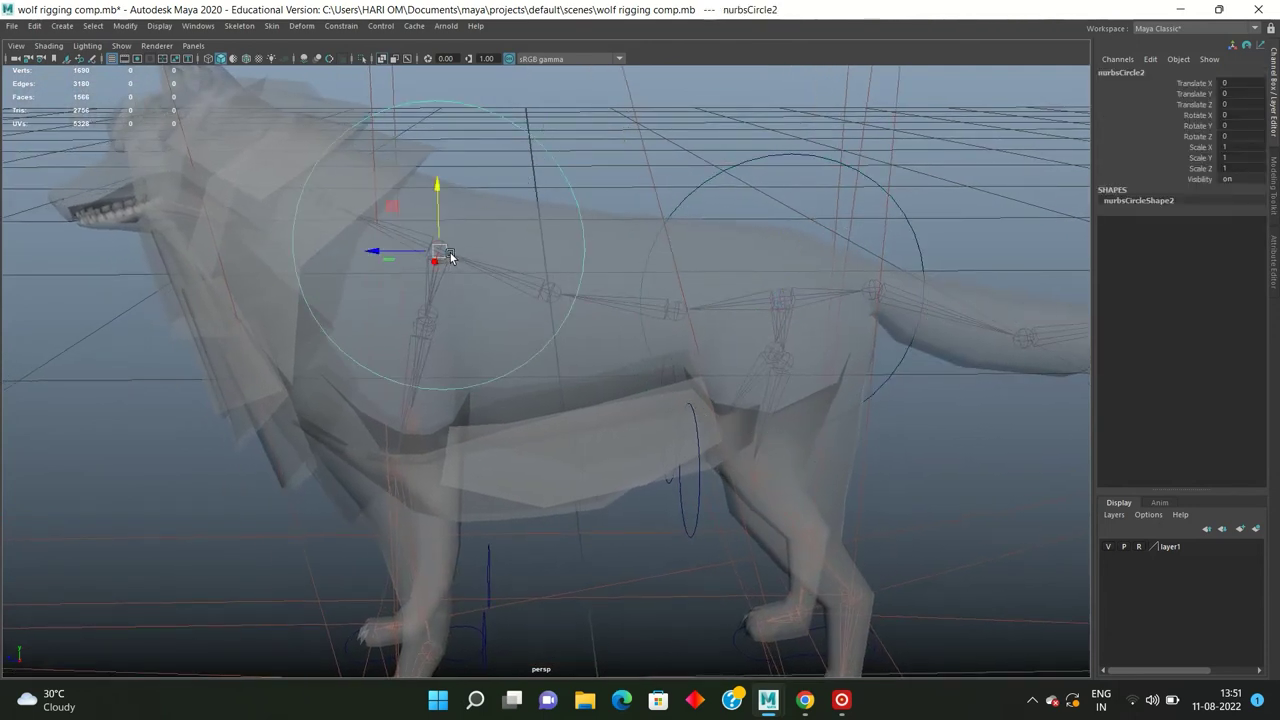
shift+click(445, 242)
alt+drag(445, 242, 494, 217)
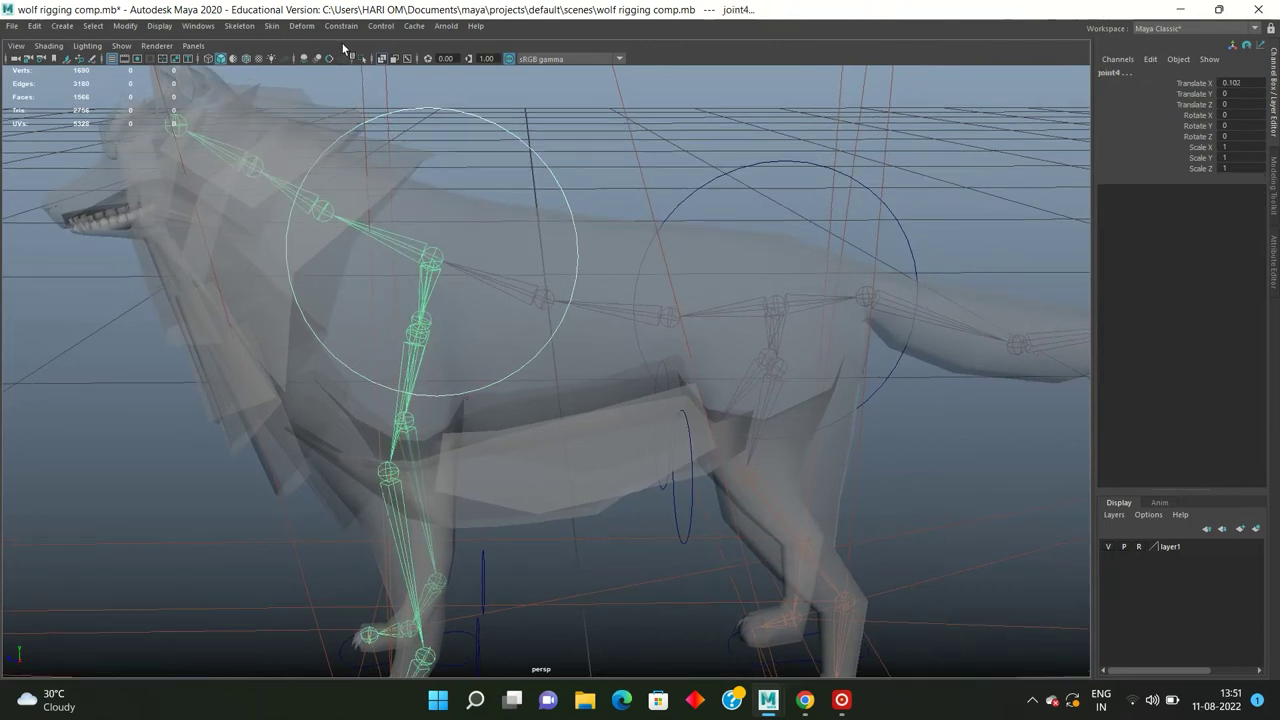
click(341, 26)
click(370, 59)
click(622, 168)
mouse_move(622, 168)
alt+mouse_down()
mouse_move(553, 181)
mouse_move(566, 171)
mouse_move(528, 197)
alt+mouse_up()
click(528, 197)
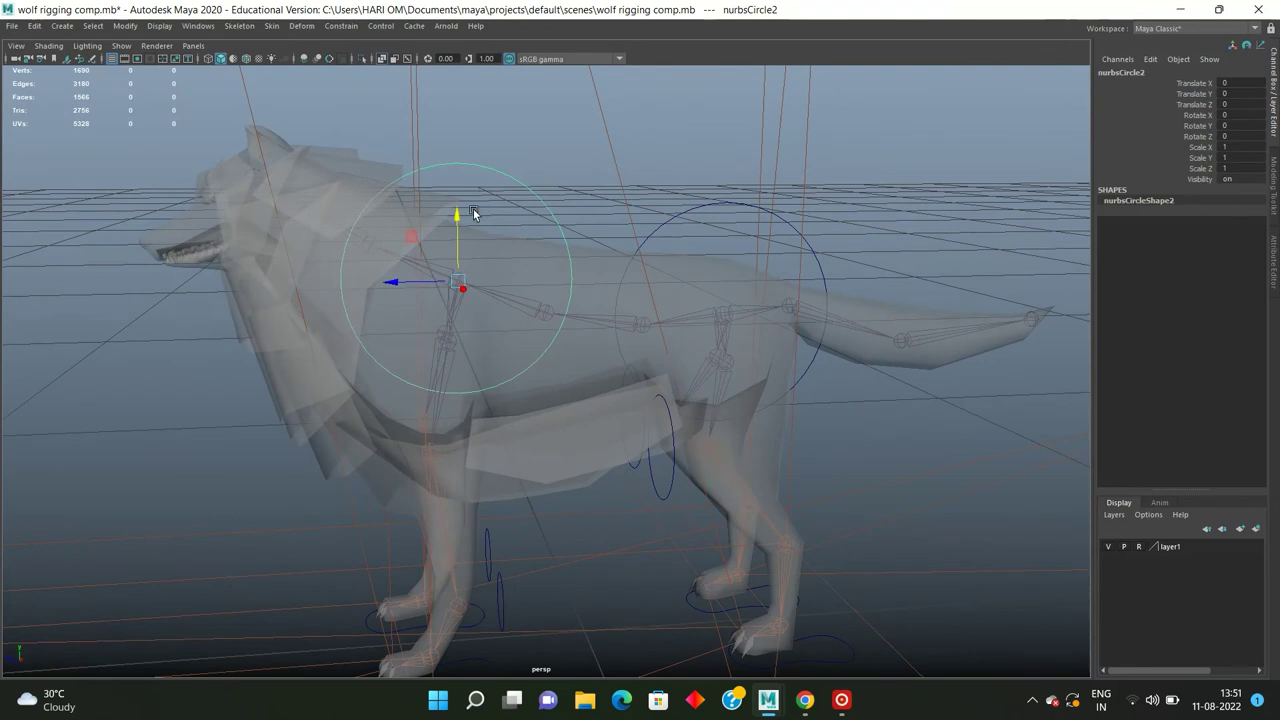
mouse_move(459, 256)
mouse_down()
mouse_move(463, 206)
mouse_move(518, 151)
mouse_up()
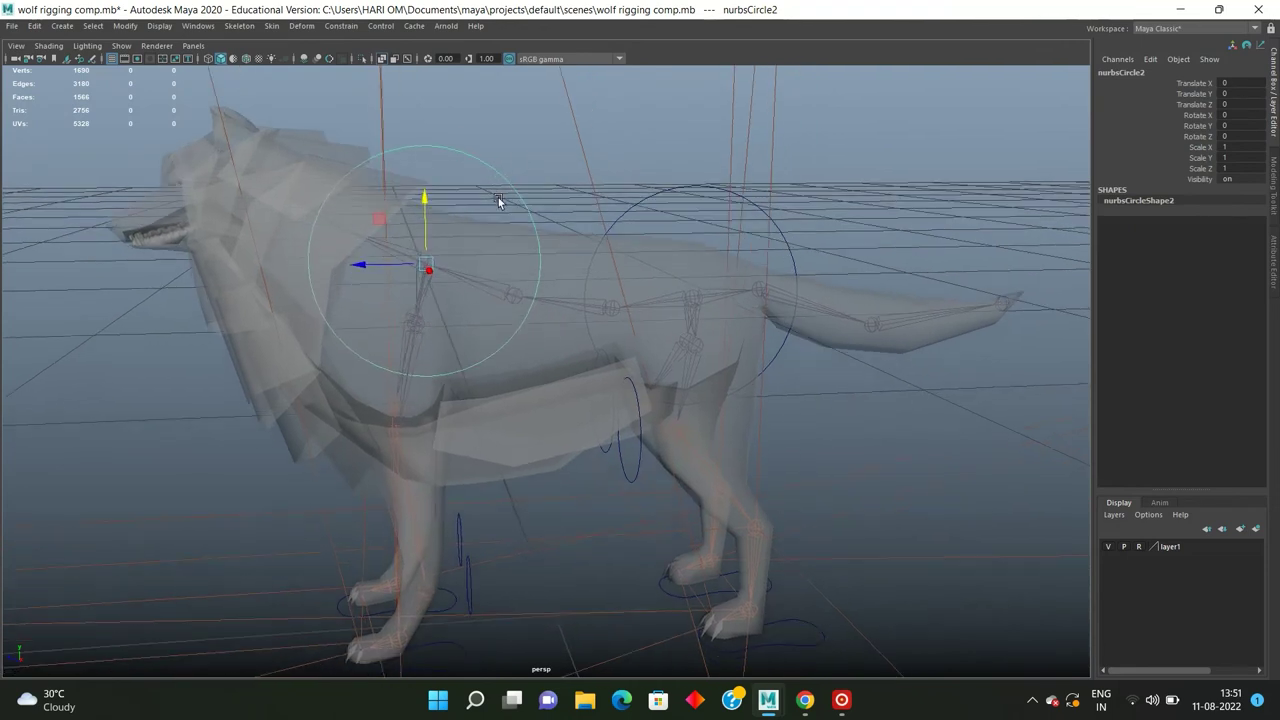
click(518, 151)
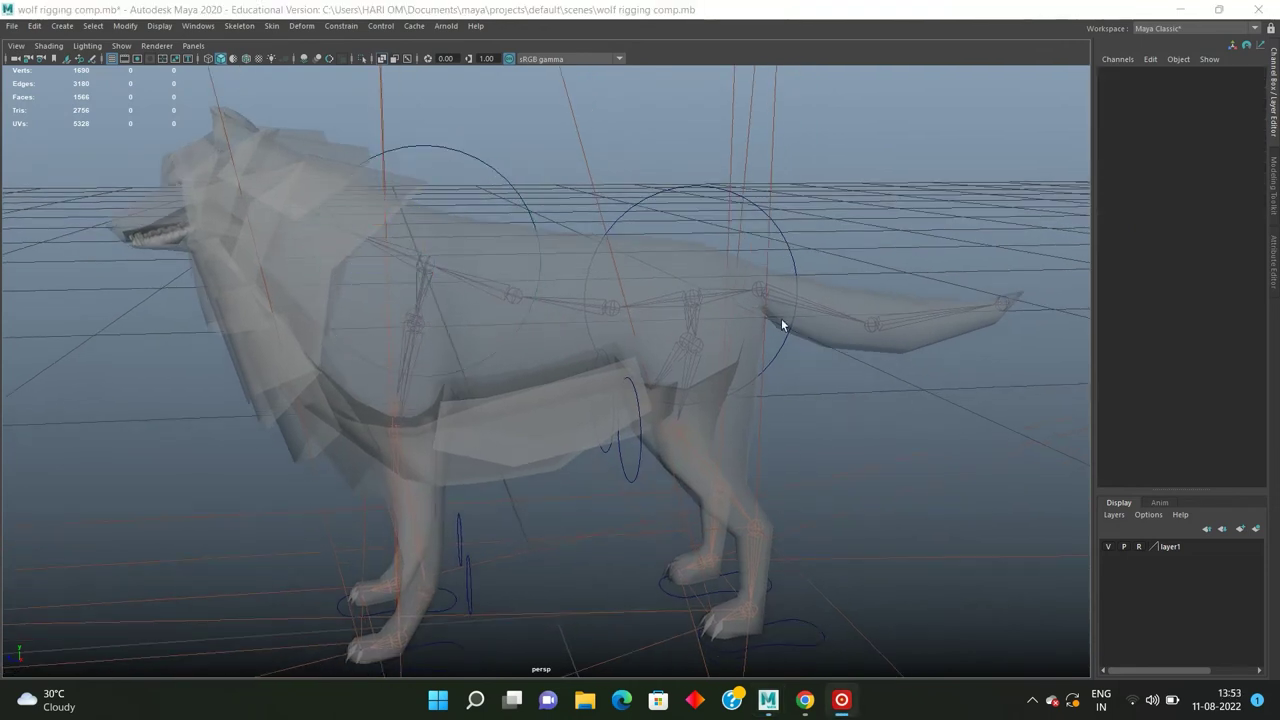
Step: Name the hip circle pelvis_ctrl and the shoulder circle cavical_ctrl in the Channel Box
click(781, 246)
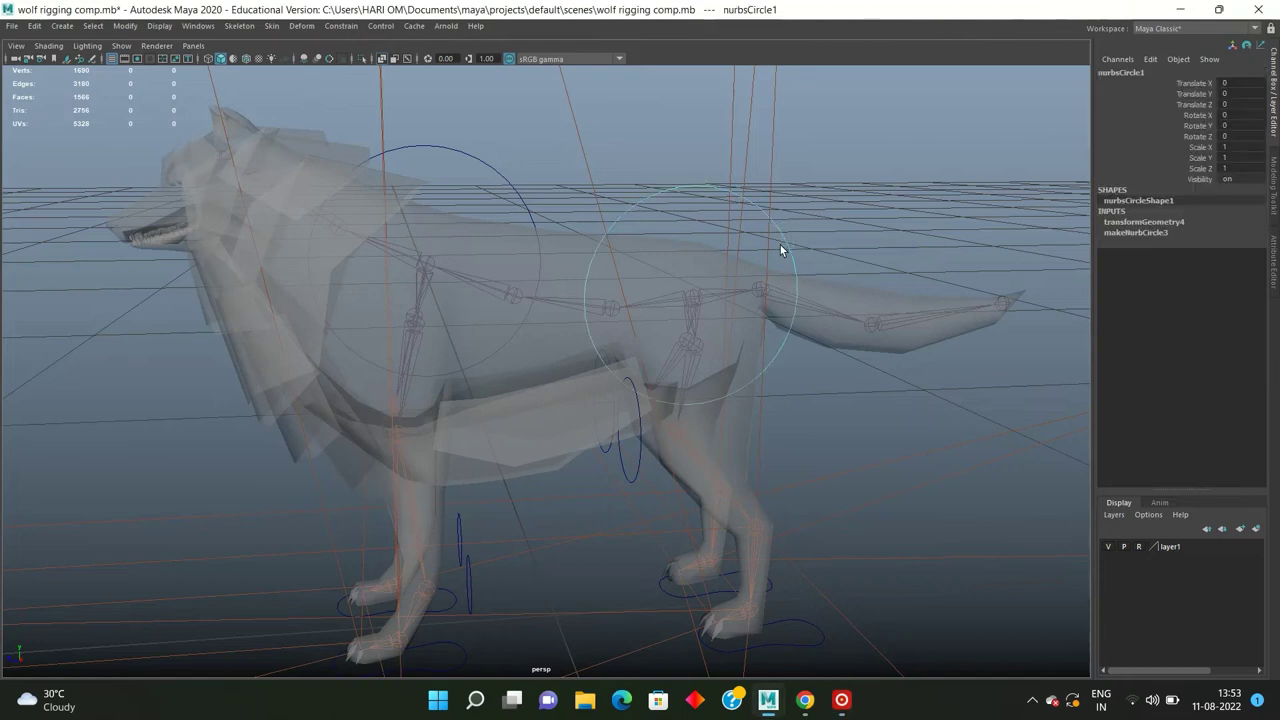
alt+drag(823, 244, 828, 240)
double_click(1121, 72)
text(pelvis ctr)
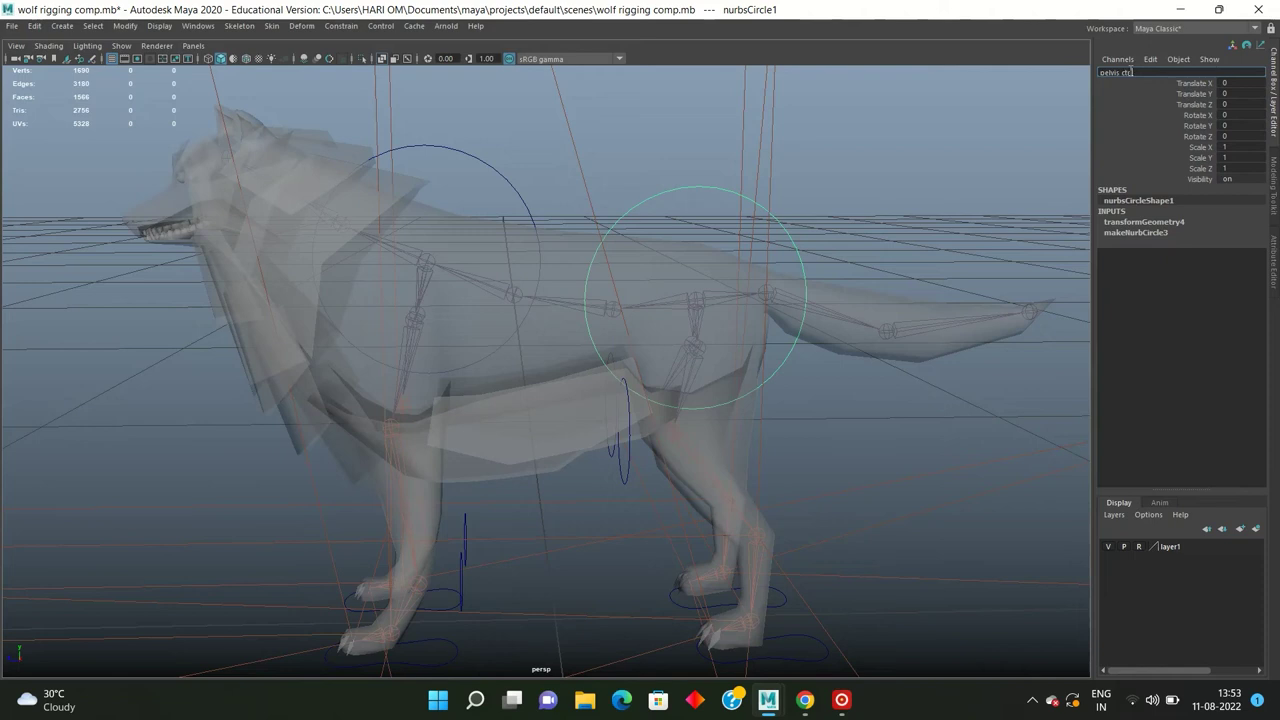
key(Return)
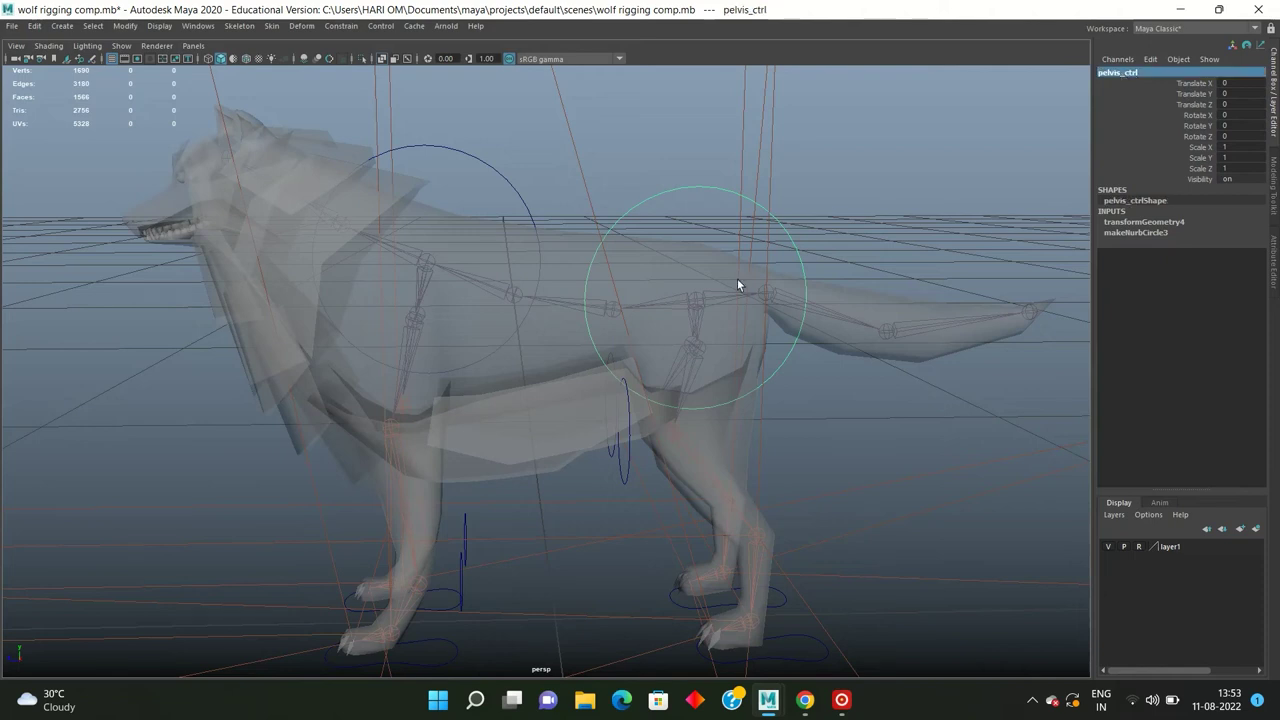
click(730, 196)
click(477, 166)
double_click(1125, 72)
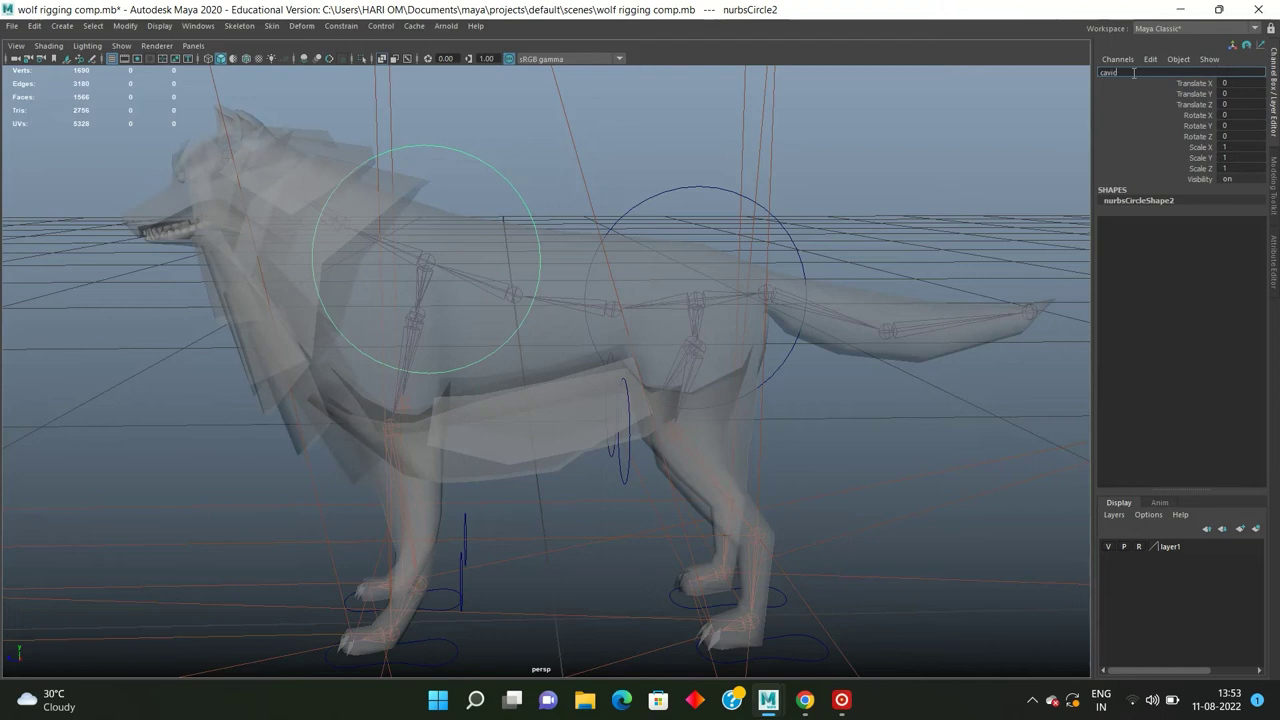
key(Return)
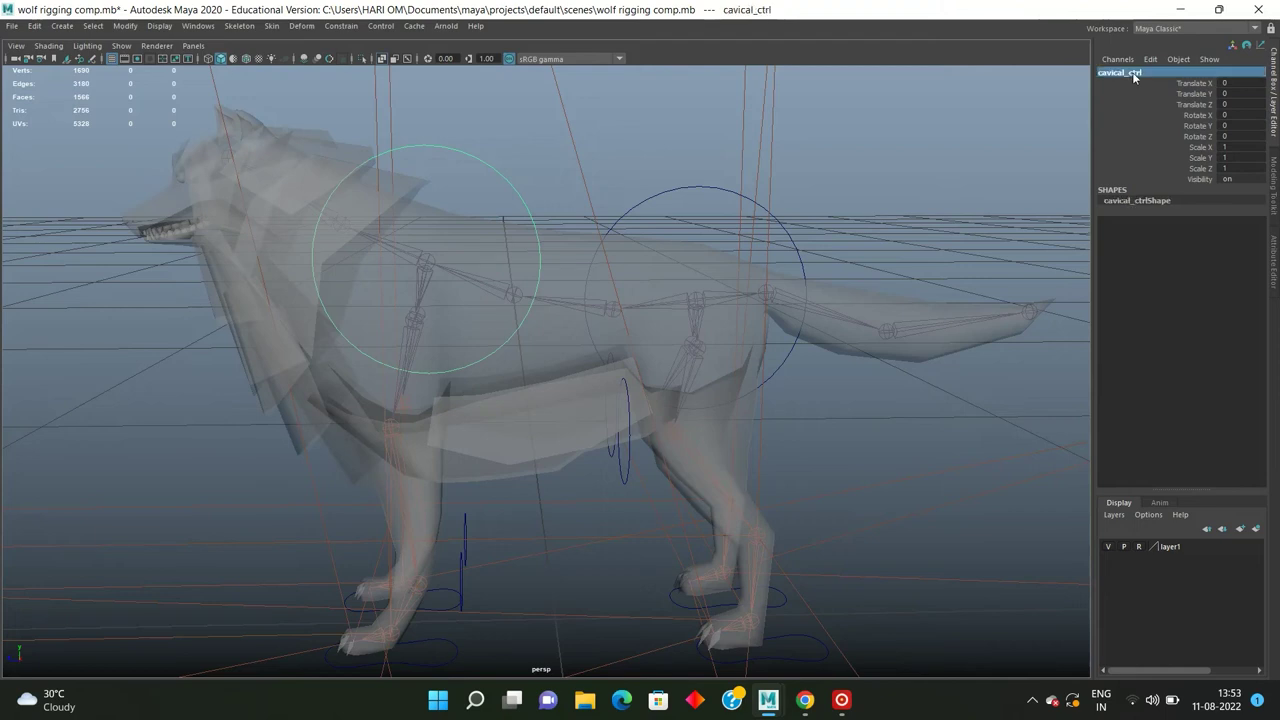
click(947, 250)
alt+drag(643, 306, 669, 310)
scroll(669, 310, up, 3)
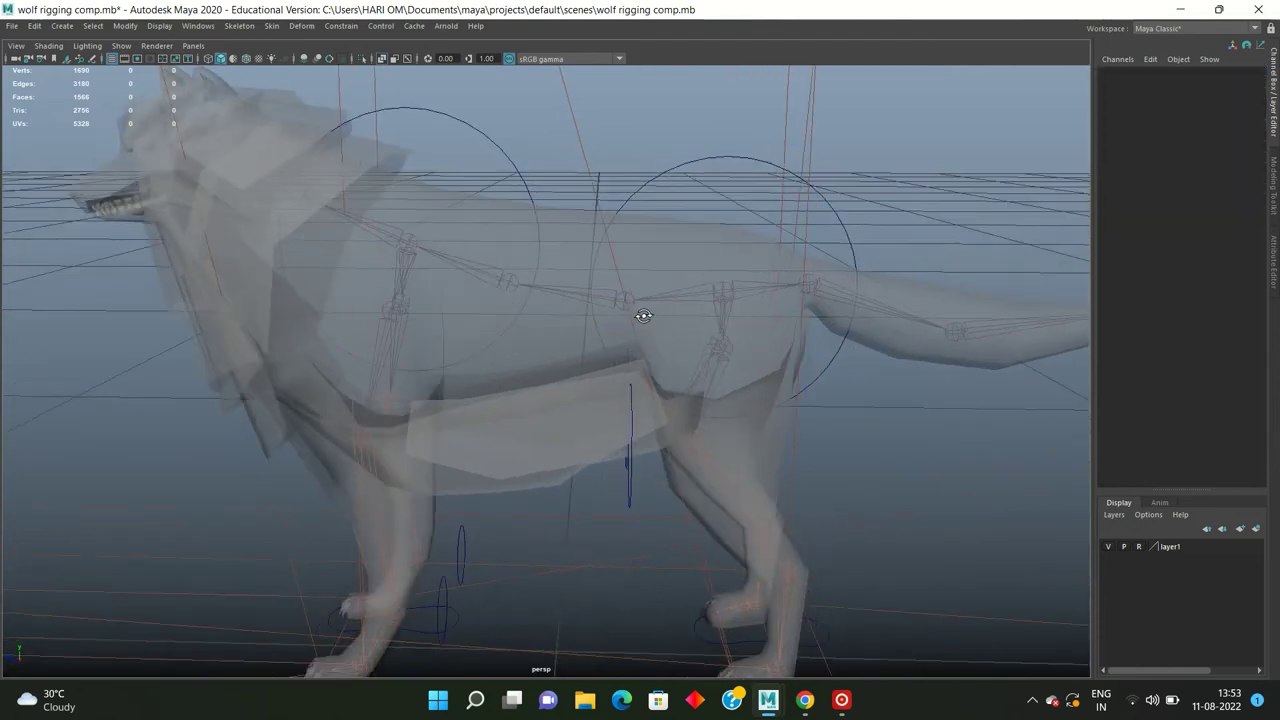
Step: Create a NURBS circle, scale it to about a quarter size, and move it toward the tail
scroll(699, 314, down, 3)
alt+drag(437, 259, 490, 241)
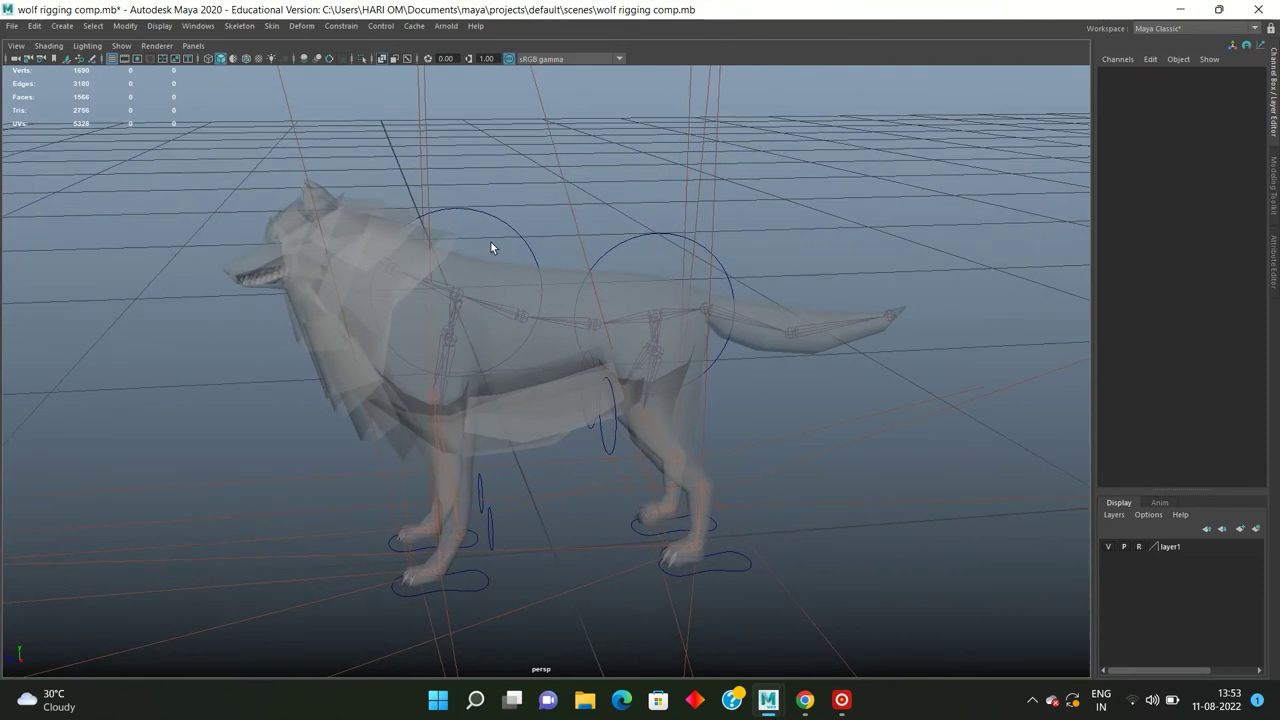
key(space)
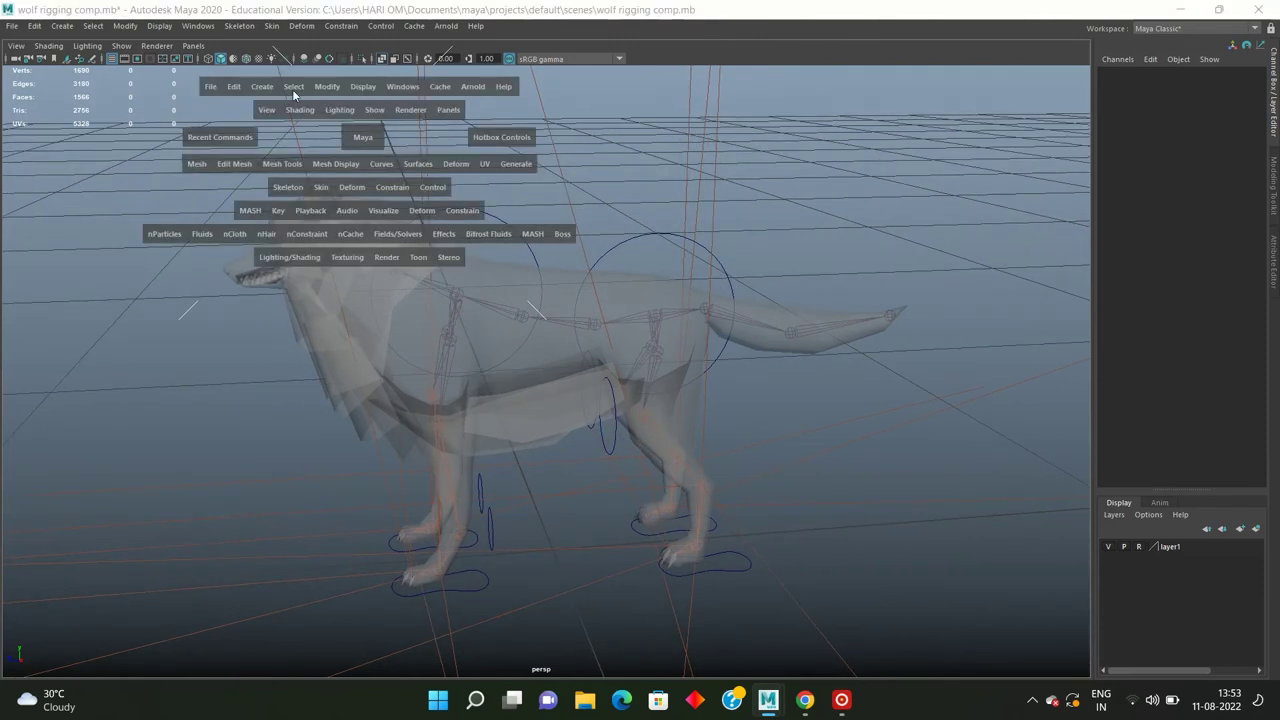
click(261, 87)
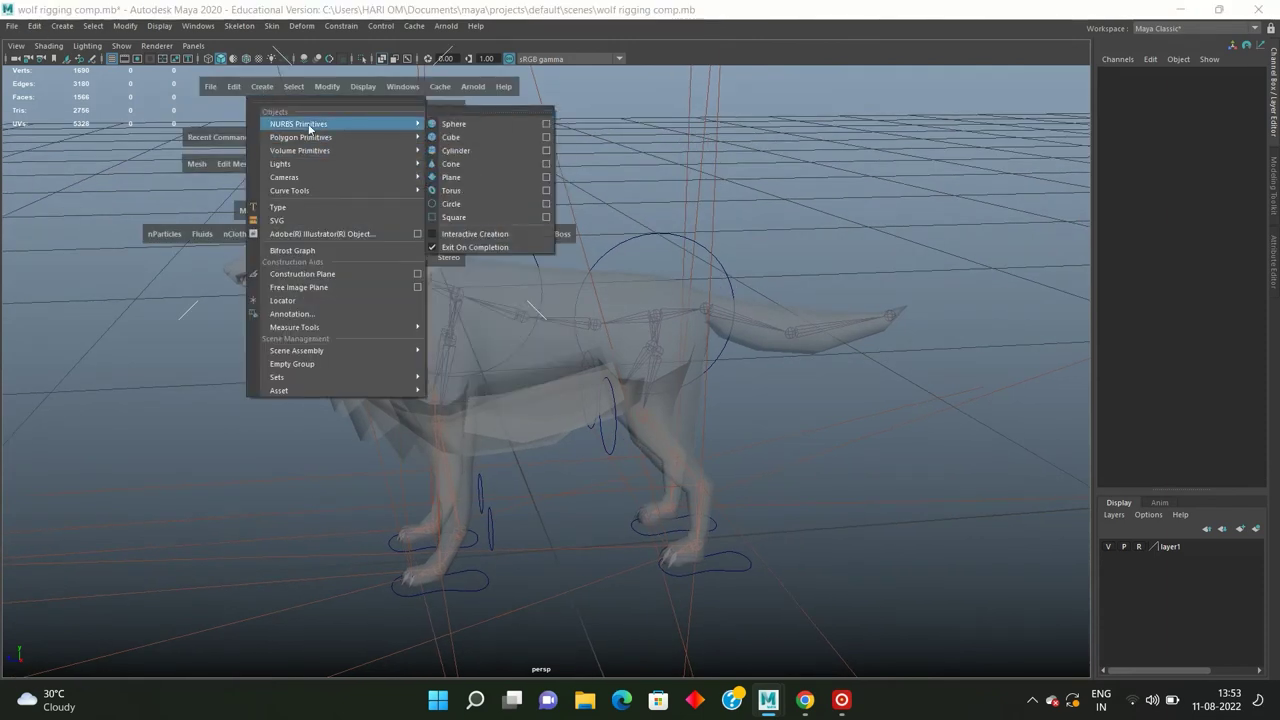
click(452, 203)
alt+drag(542, 246, 675, 280)
key(r)
drag(560, 444, 198, 463)
key(w)
mouse_move(564, 447)
mouse_down()
mouse_move(739, 481)
mouse_move(609, 472)
mouse_move(654, 471)
mouse_move(610, 449)
mouse_move(608, 420)
mouse_move(523, 398)
mouse_up()
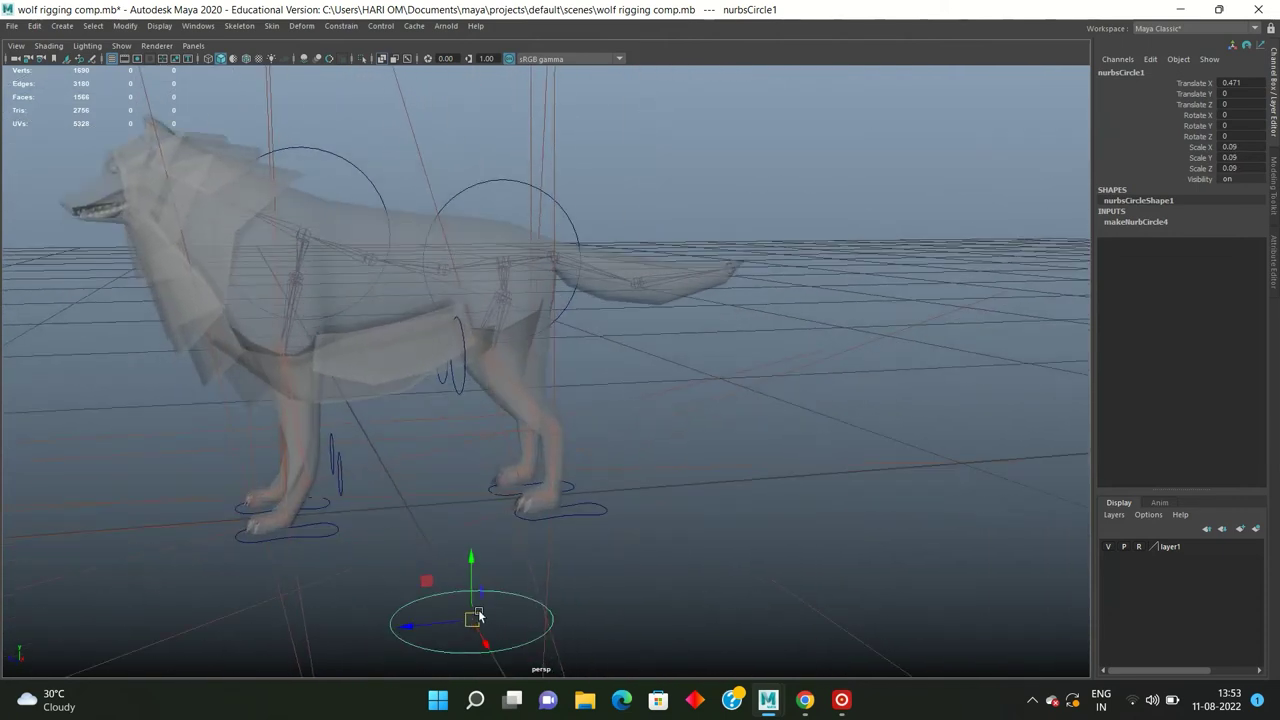
Step: Snap the circle onto the tail base joint and tilt it about X to ring the tail
scroll(555, 383, up, 3)
drag(553, 317, 545, 290)
key(f)
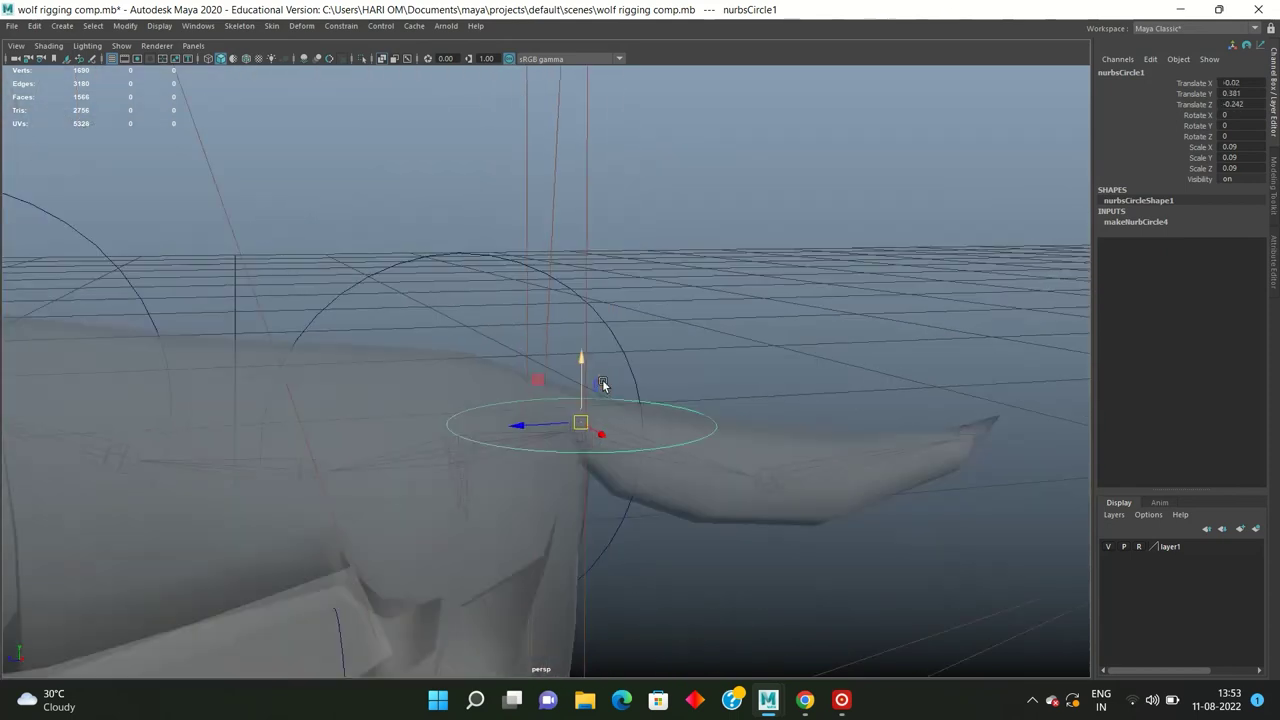
key(e)
drag(625, 383, 594, 375)
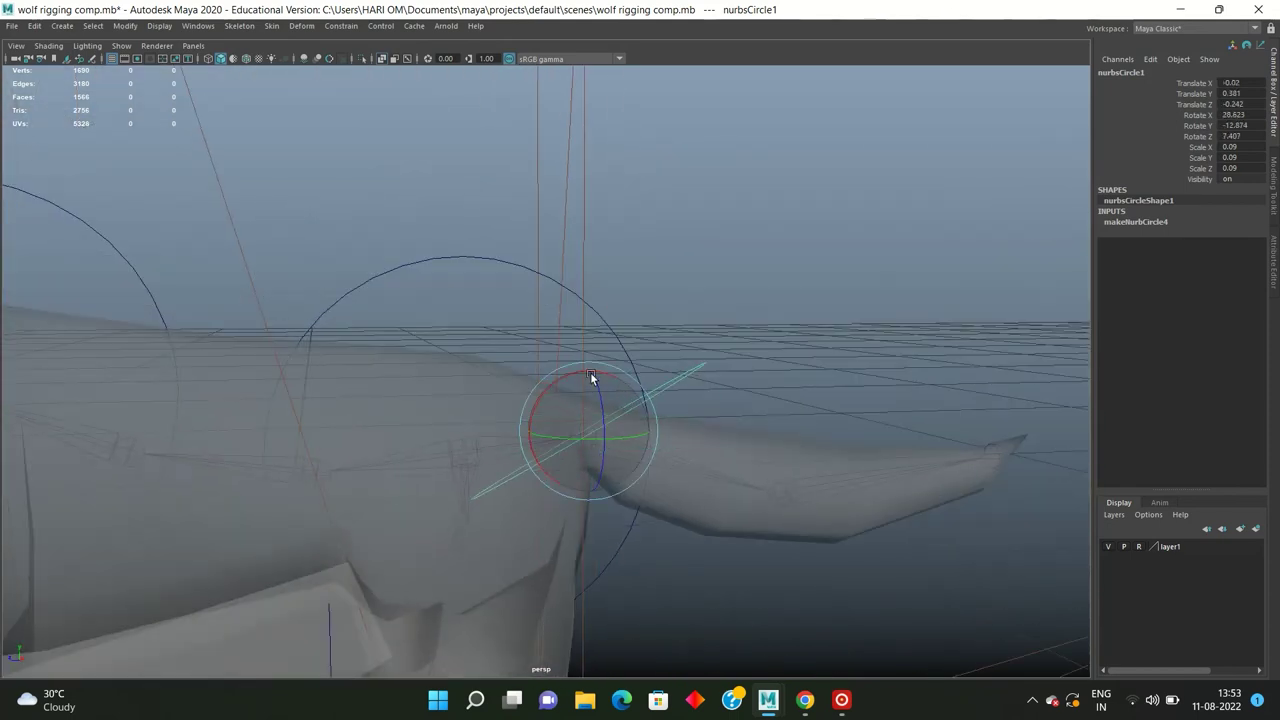
key(ctrl+z)
alt+drag(676, 325, 656, 291)
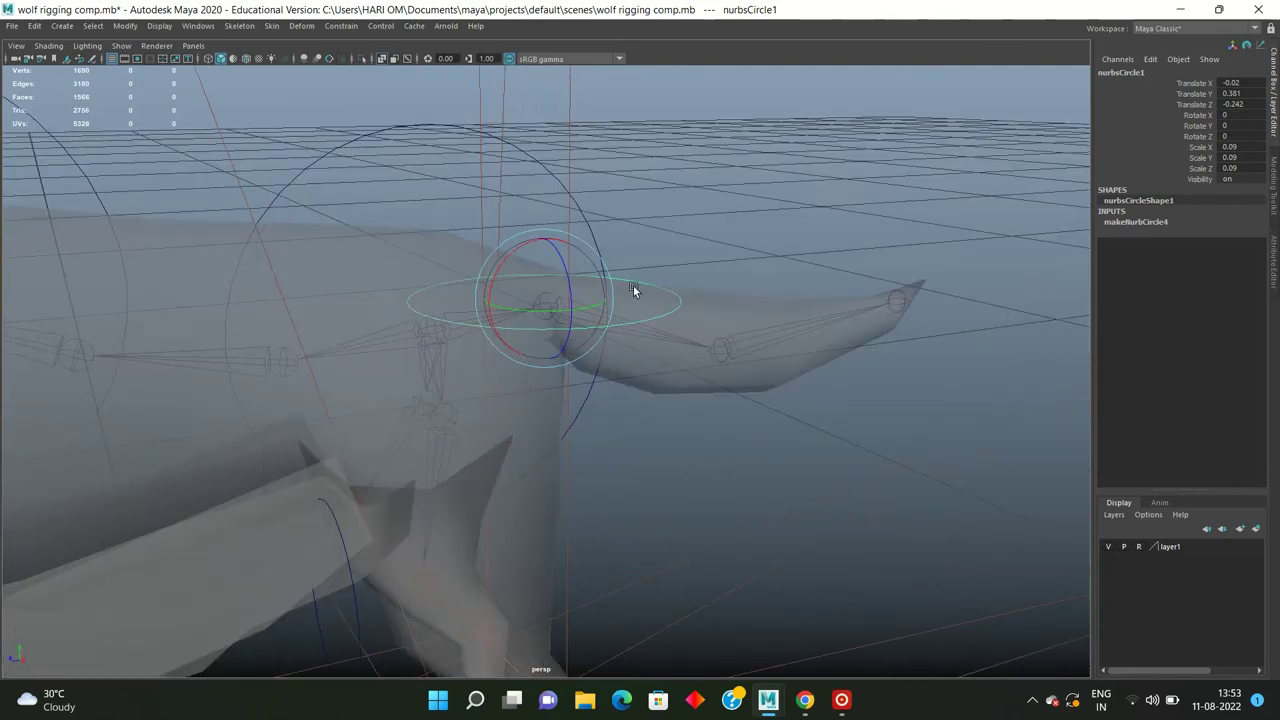
mouse_move(508, 247)
mouse_down()
mouse_move(481, 306)
mouse_move(501, 300)
mouse_up()
Step: Shrink the tail circle further with the wolf mesh shown opaque
key(r)
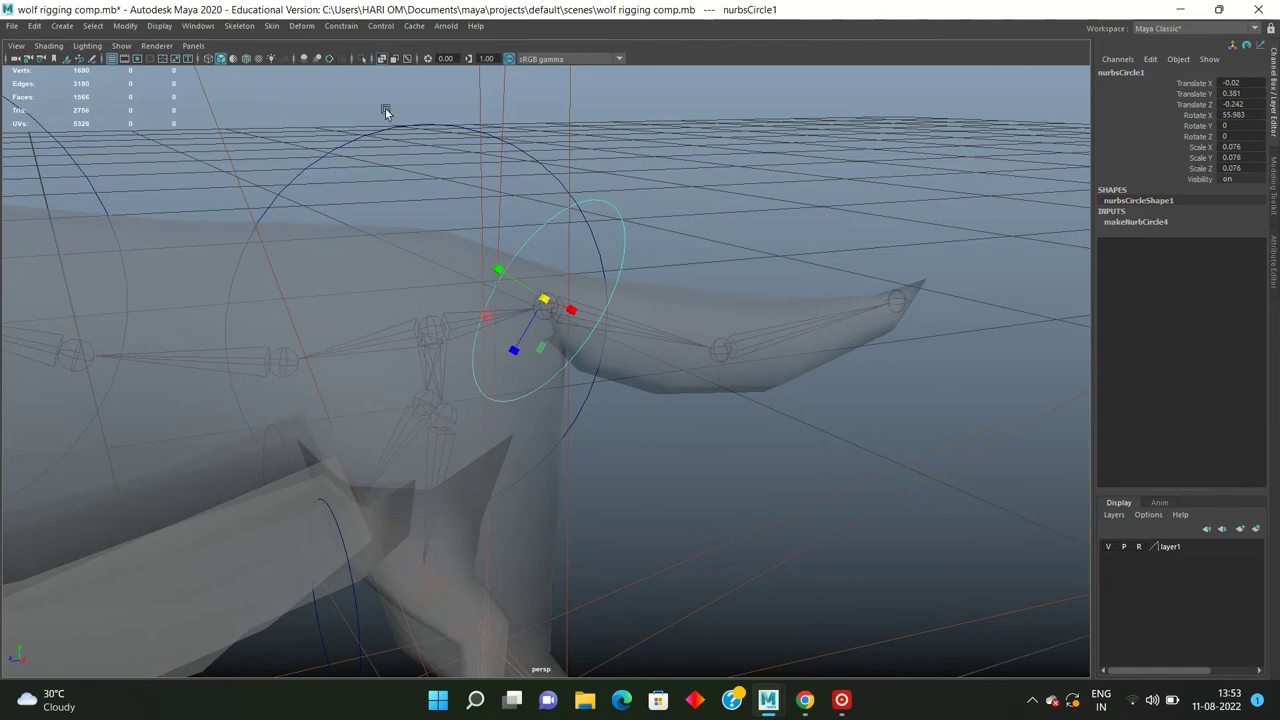
click(386, 65)
click(385, 60)
mouse_move(420, 110)
alt+mouse_down()
mouse_move(571, 211)
mouse_move(610, 298)
alt+mouse_up()
scroll(610, 298, up, 2)
scroll(615, 290, up, 5)
scroll(620, 284, down, 7)
click(596, 286)
drag(550, 323, 513, 330)
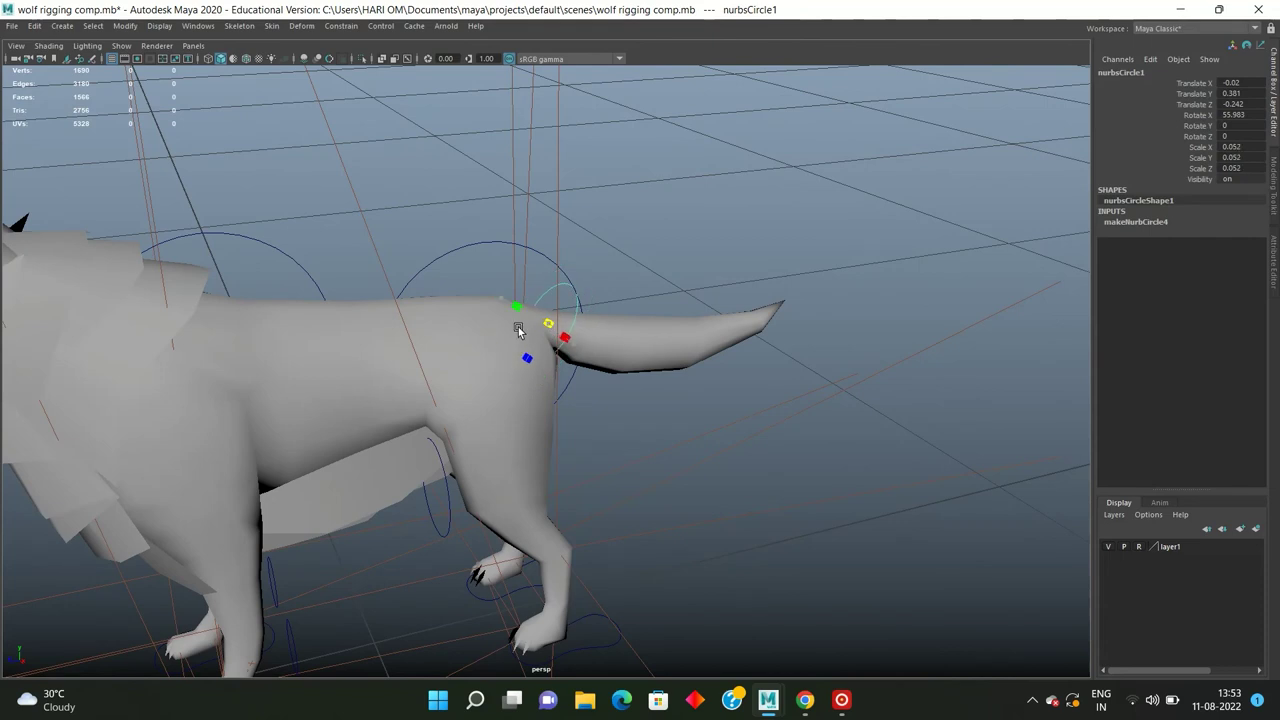
click(628, 254)
click(575, 310)
Step: Freeze the tail circle's transforms to zero and duplicate it
key(w)
click(125, 25)
click(165, 84)
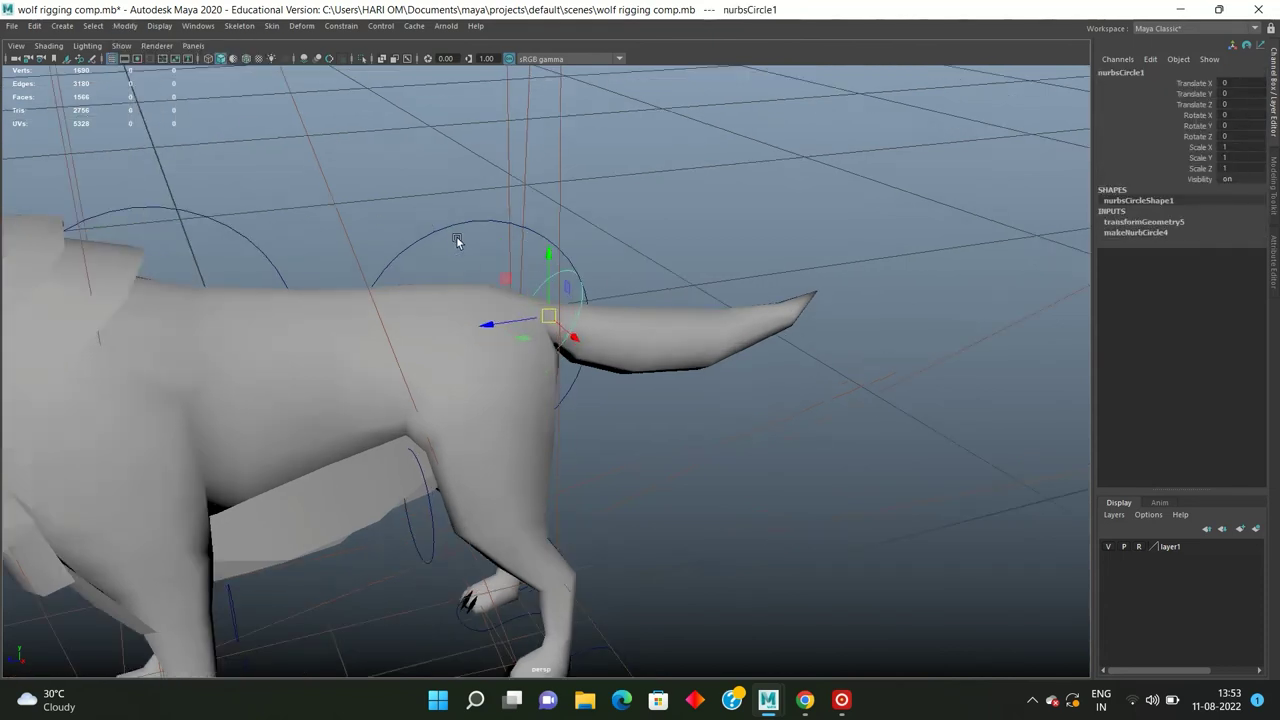
key(ctrl+d)
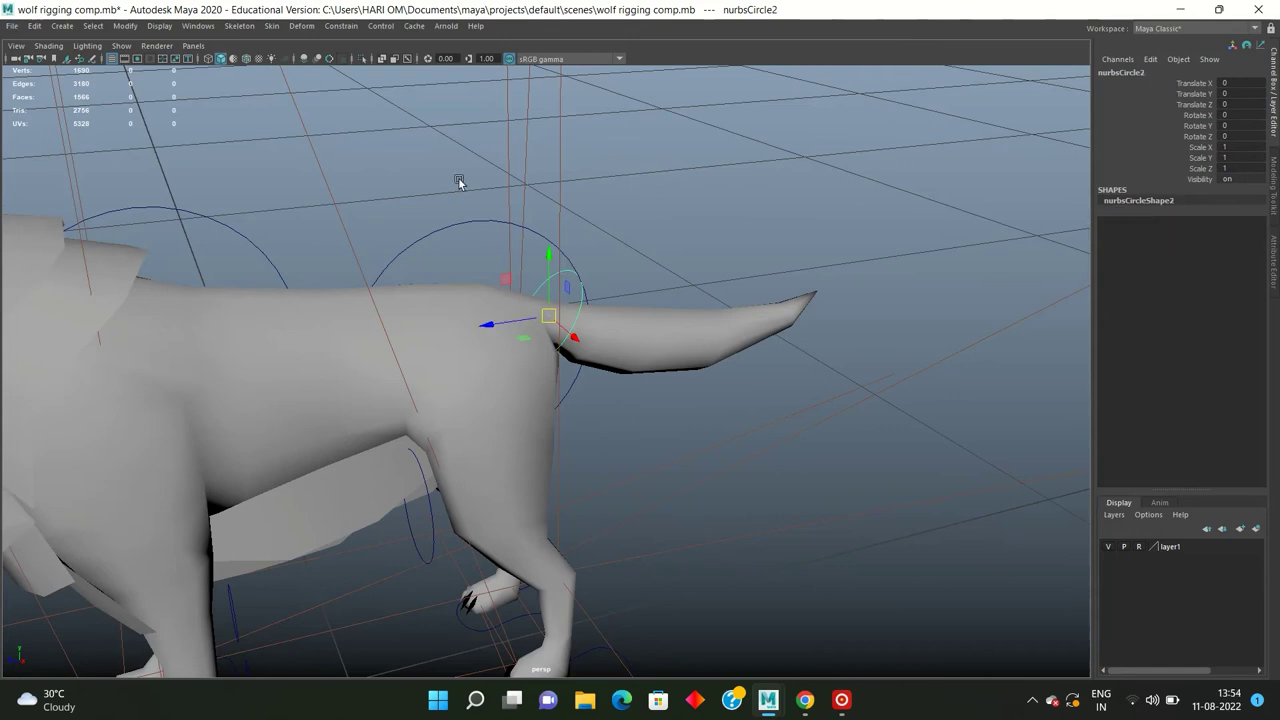
Step: With X-ray on, move the duplicated tail circle up to the wolf's neck area
click(386, 57)
alt+drag(482, 232, 558, 223)
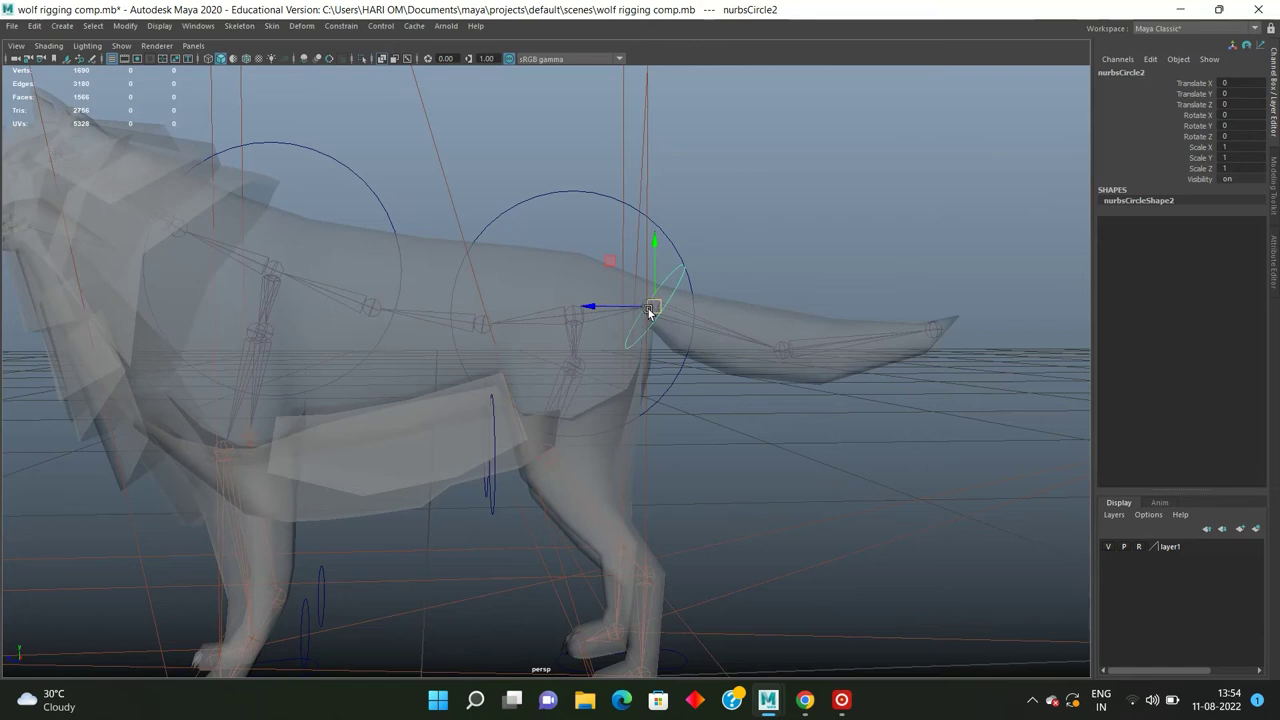
drag(654, 309, 210, 235)
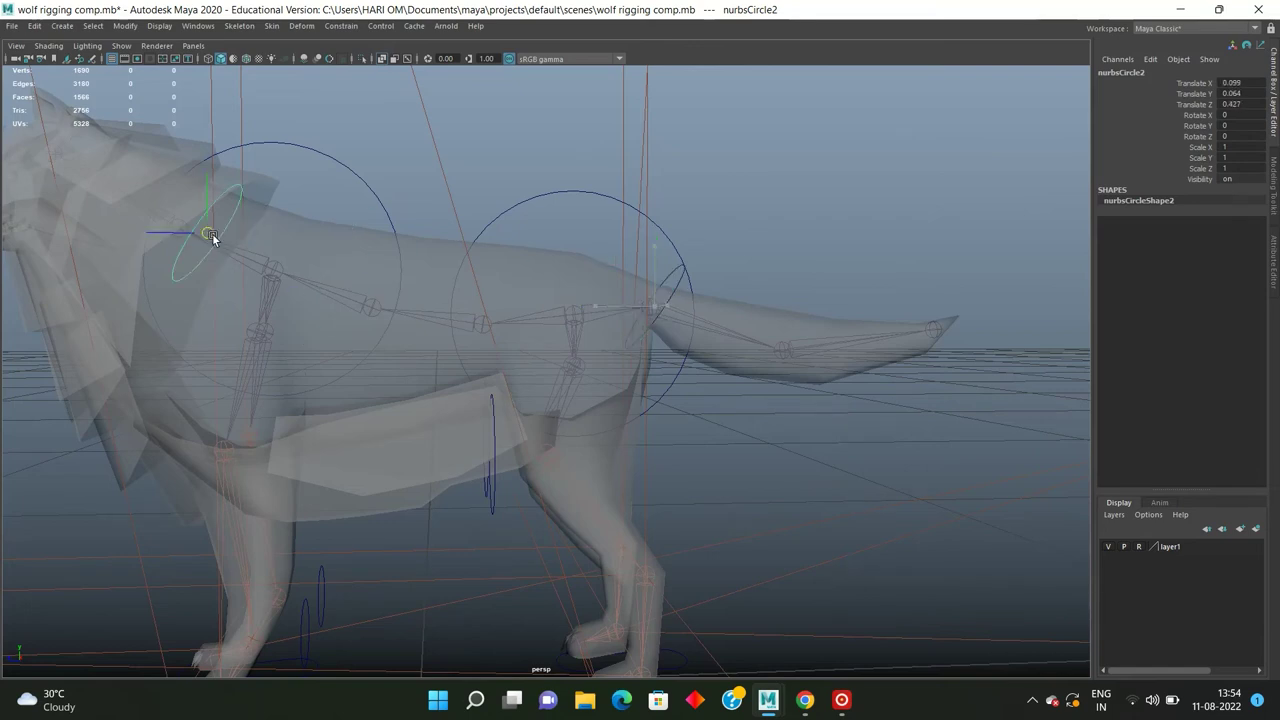
mouse_move(189, 234)
alt+mouse_down()
mouse_move(328, 263)
mouse_move(305, 263)
mouse_move(651, 306)
mouse_move(640, 349)
alt+mouse_up()
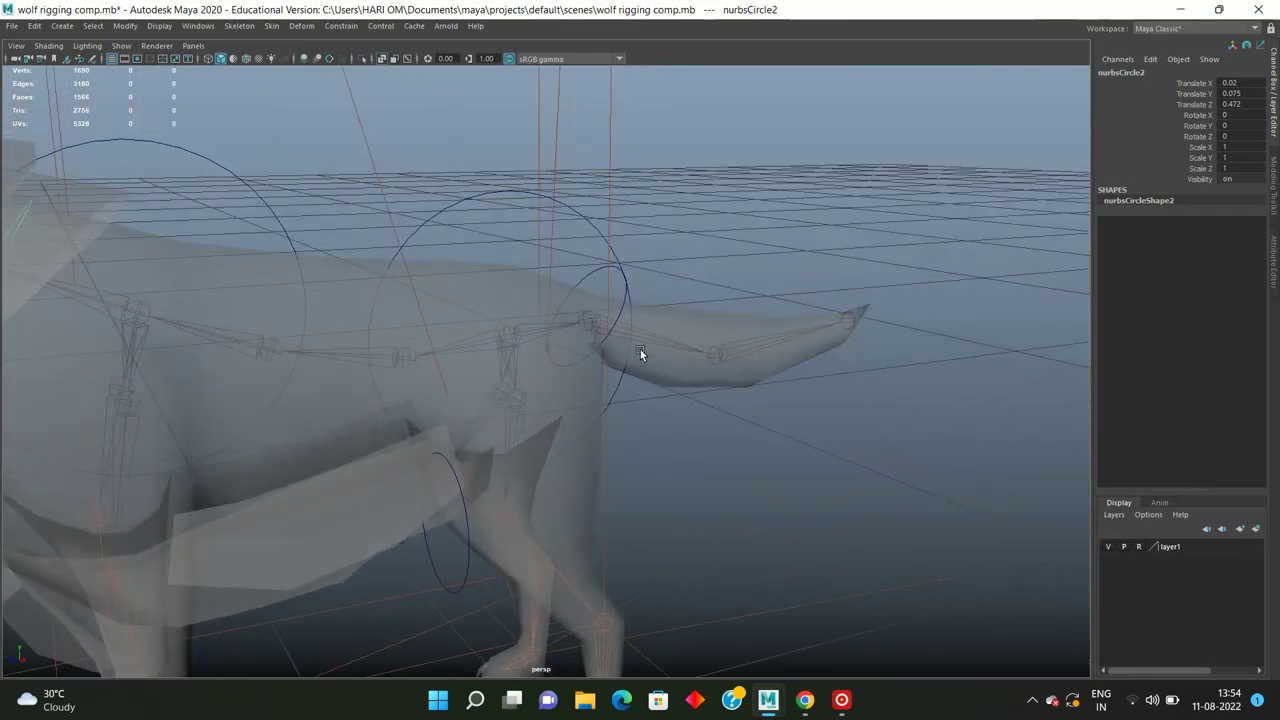
Step: Rename the original tail circle to tail_ctrl
click(624, 291)
double_click(1110, 72)
text(tail ctrl)
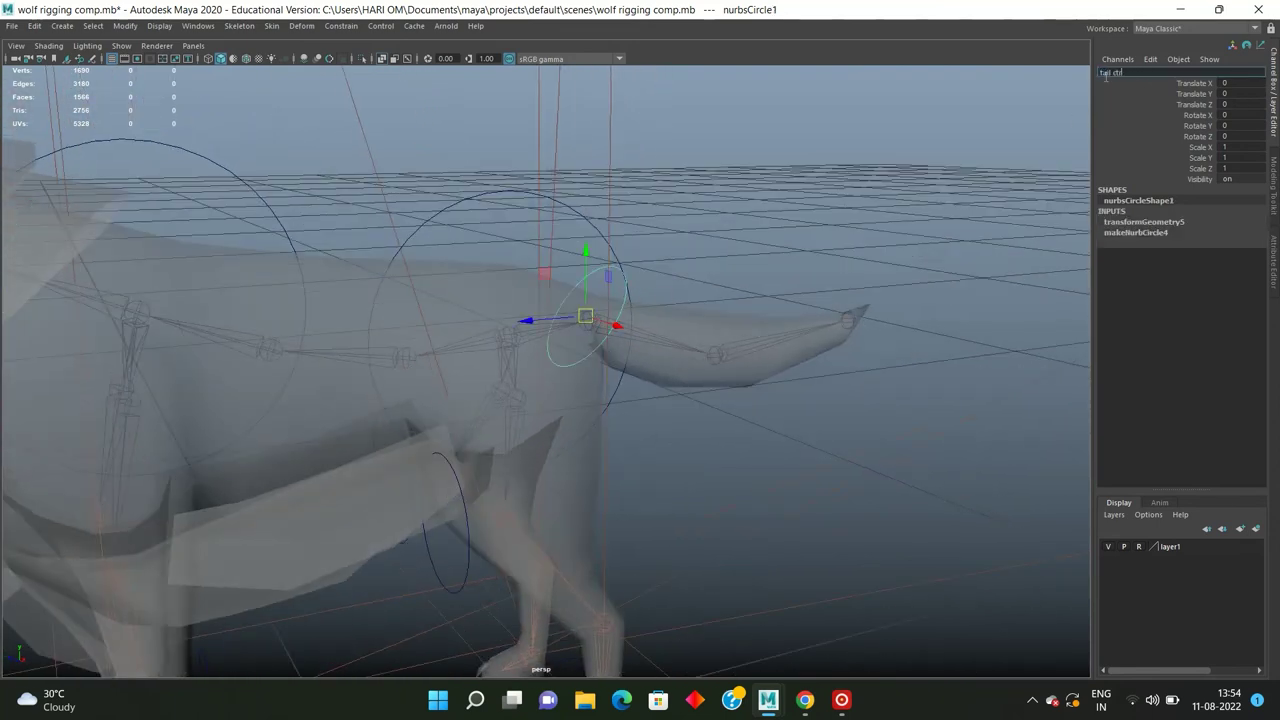
key(Return)
click(918, 247)
mouse_move(918, 247)
alt+mouse_down()
mouse_move(662, 291)
mouse_move(396, 276)
mouse_move(224, 214)
alt+mouse_up()
Step: Select the neck circle (nurbsCircle2) and freeze its transforms to zero
mouse_move(220, 194)
alt+right_down()
mouse_move(786, 280)
mouse_move(416, 288)
alt+right_up()
alt+drag(416, 288, 442, 280)
alt+right_drag(337, 281, 320, 323)
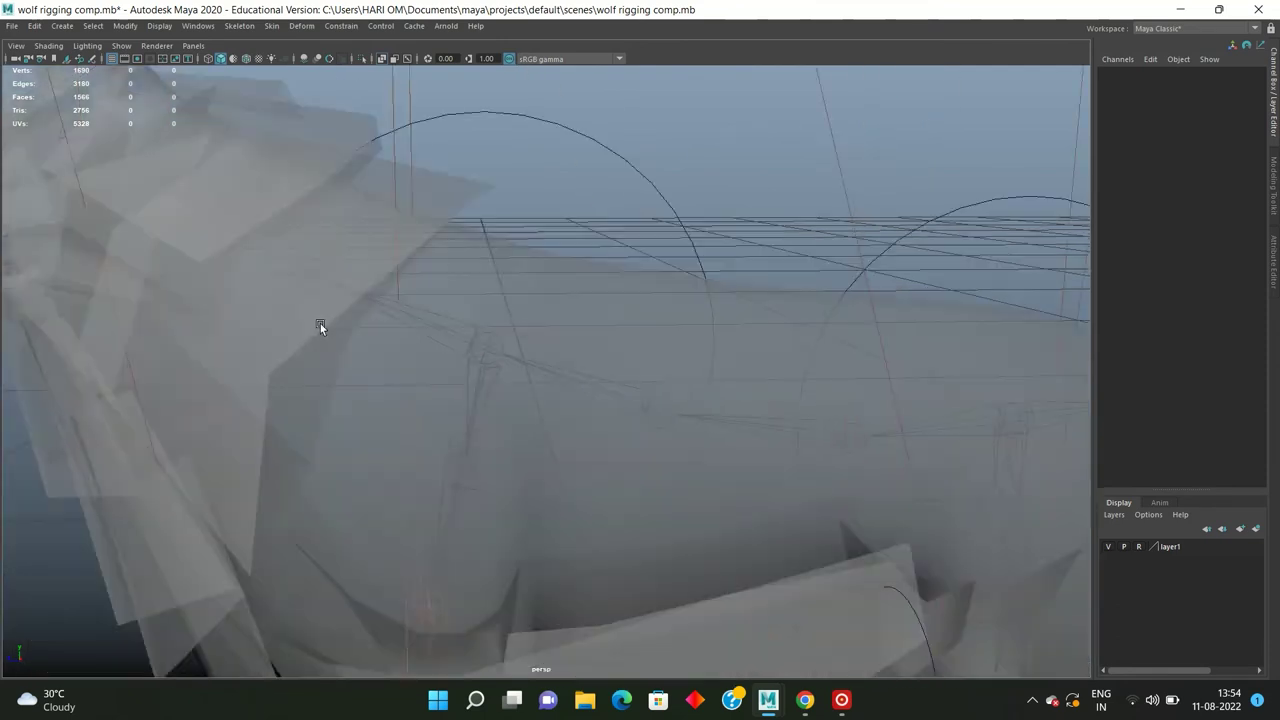
mouse_move(320, 323)
alt+mouse_down()
mouse_move(614, 274)
mouse_move(621, 264)
mouse_move(602, 250)
mouse_move(726, 415)
alt+mouse_up()
mouse_move(726, 415)
alt+right_down()
mouse_move(688, 437)
mouse_move(327, 211)
alt+right_up()
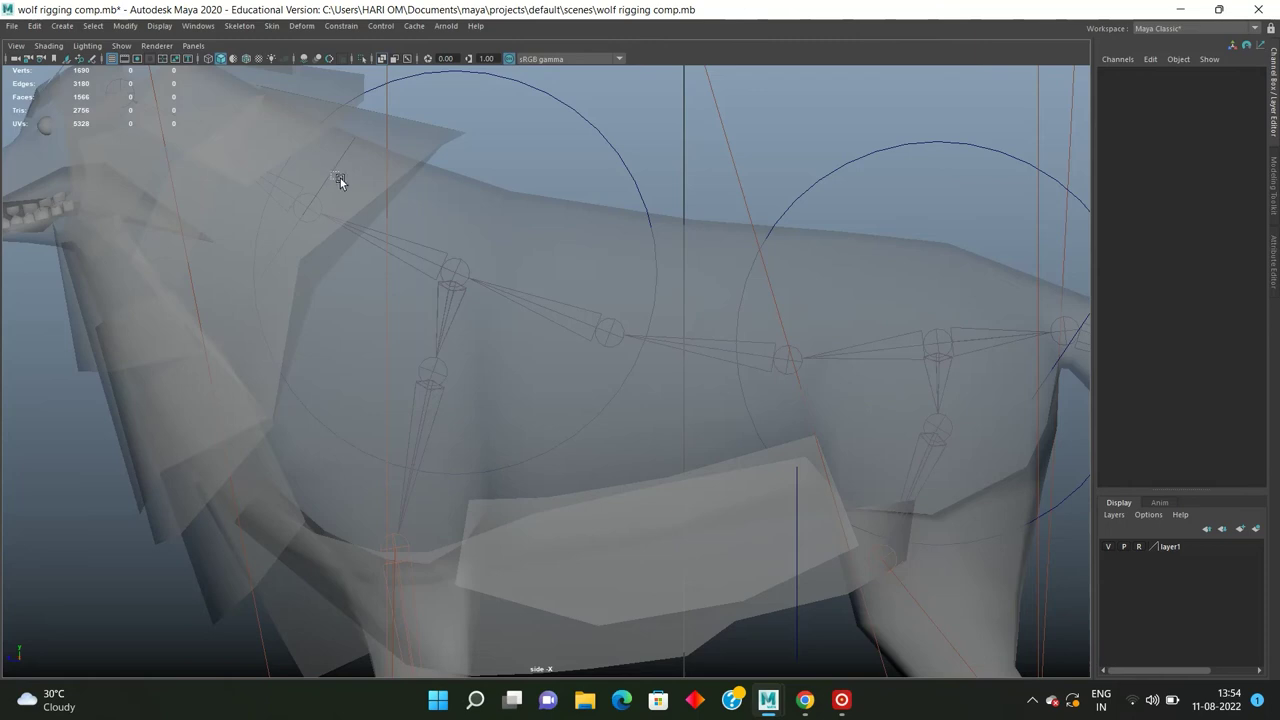
click(333, 173)
mouse_move(333, 173)
alt+right_down()
mouse_move(408, 237)
mouse_move(389, 229)
alt+right_up()
alt+middle_drag(389, 229, 449, 297)
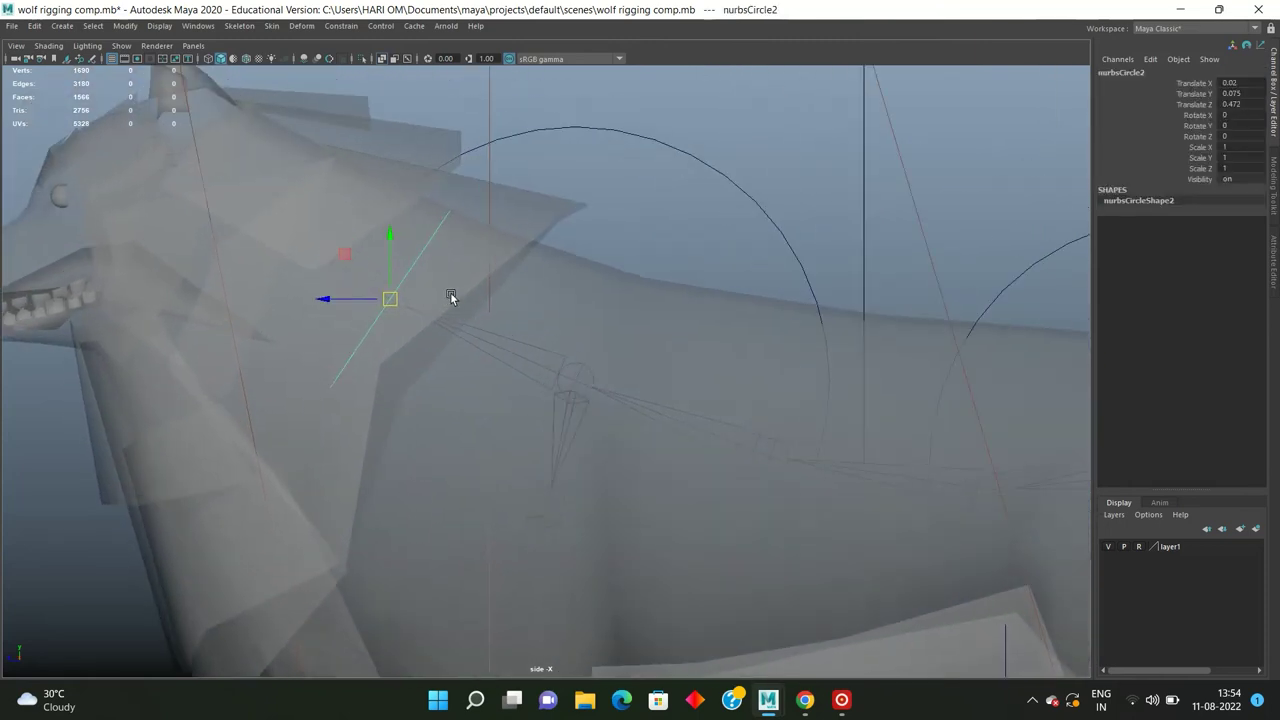
click(112, 29)
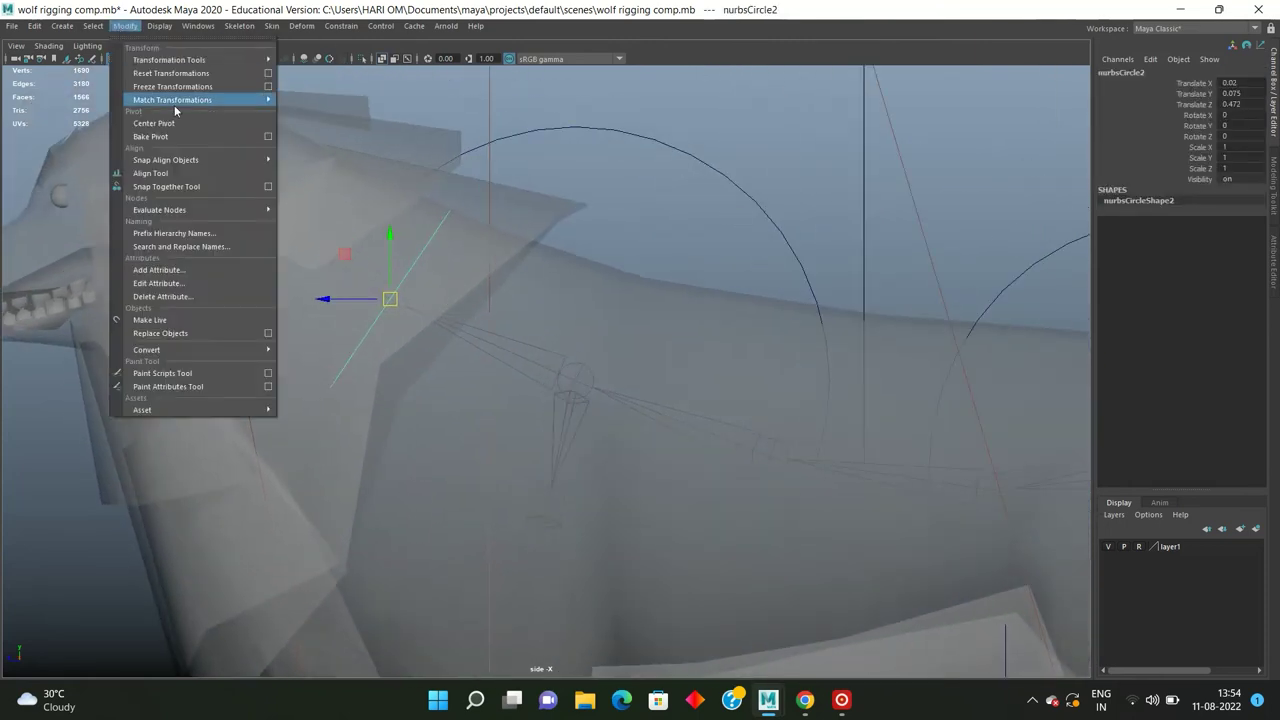
click(160, 86)
Step: Rename the neck circle to neck_ctrl
click(1116, 73)
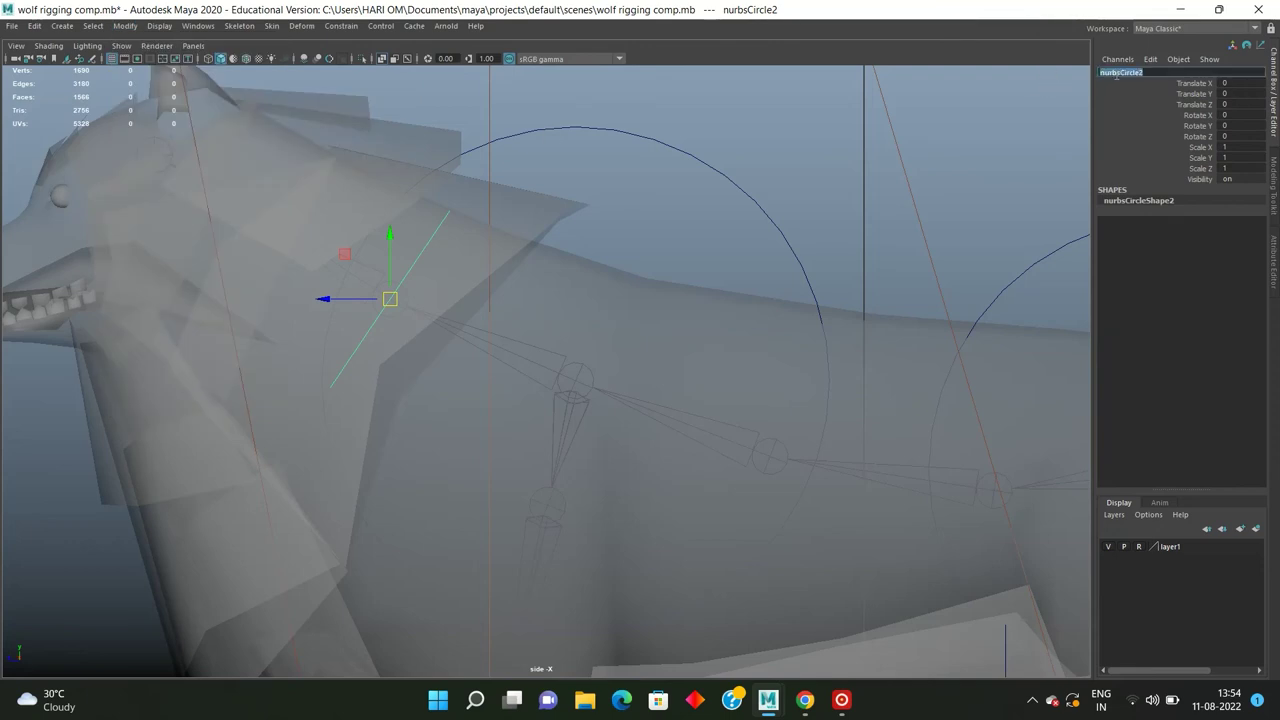
text(nec)
key(Return)
click(636, 218)
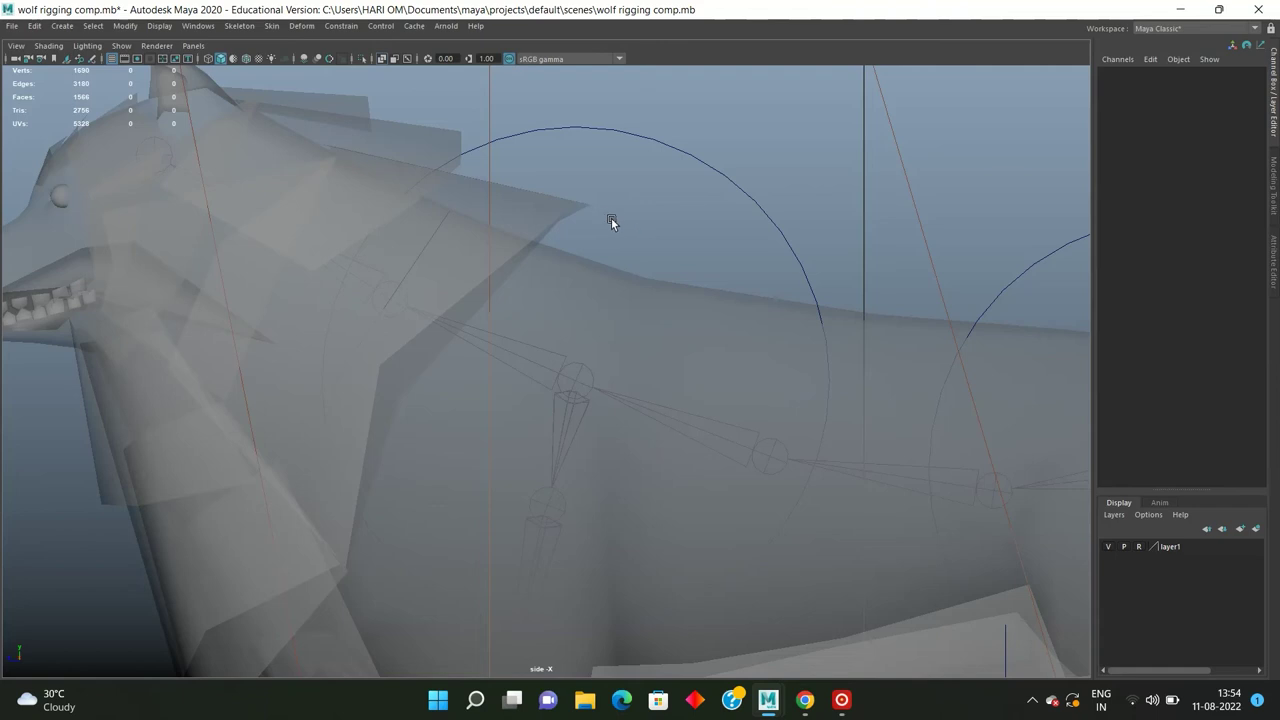
alt+middle_drag(611, 218, 558, 203)
key(space)
key(space)
scroll(700, 236, down, 5)
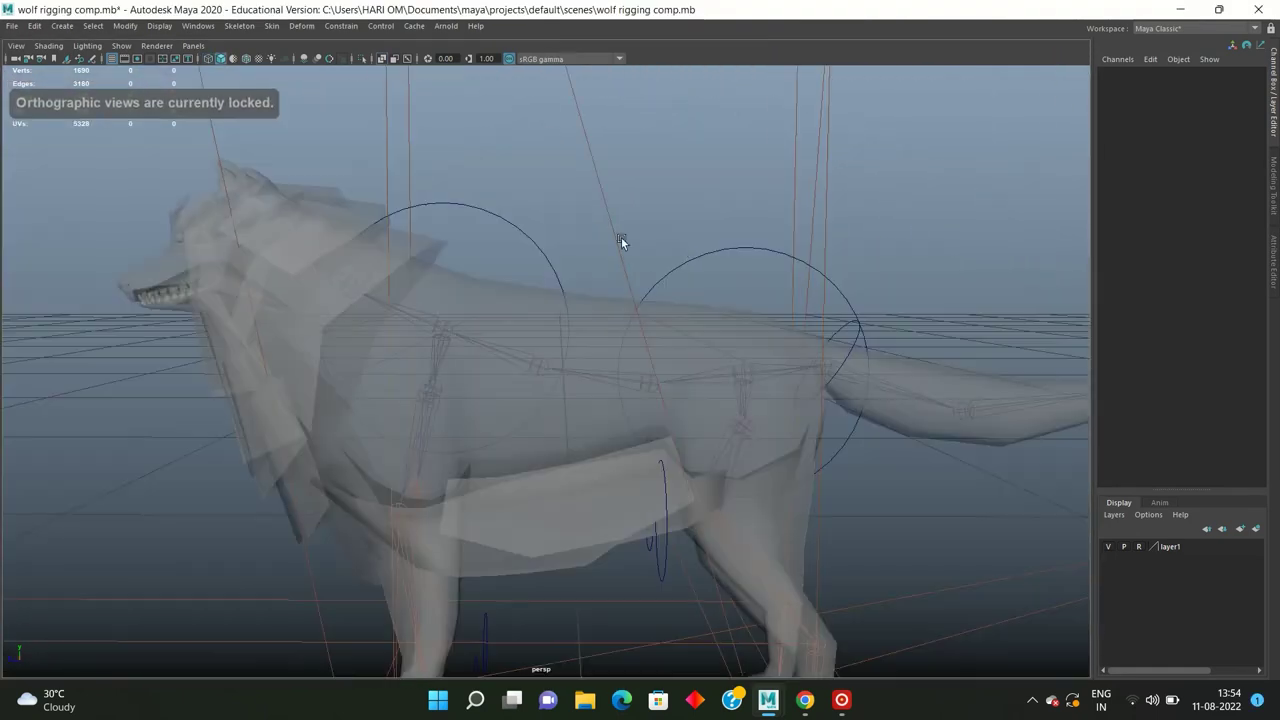
Step: Orient-constrain joint28 to tail_ctrl with Maintain Offset on
scroll(575, 240, up, 6)
scroll(585, 236, up, 2)
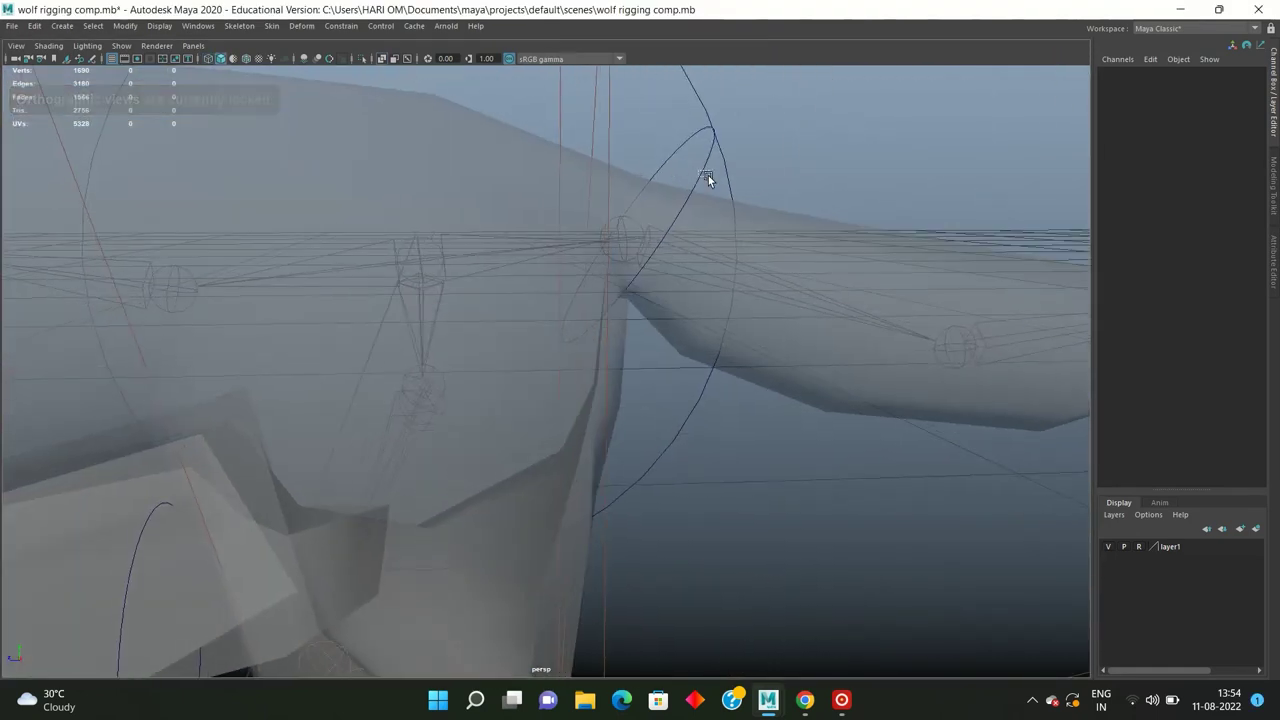
click(708, 175)
shift+click(632, 240)
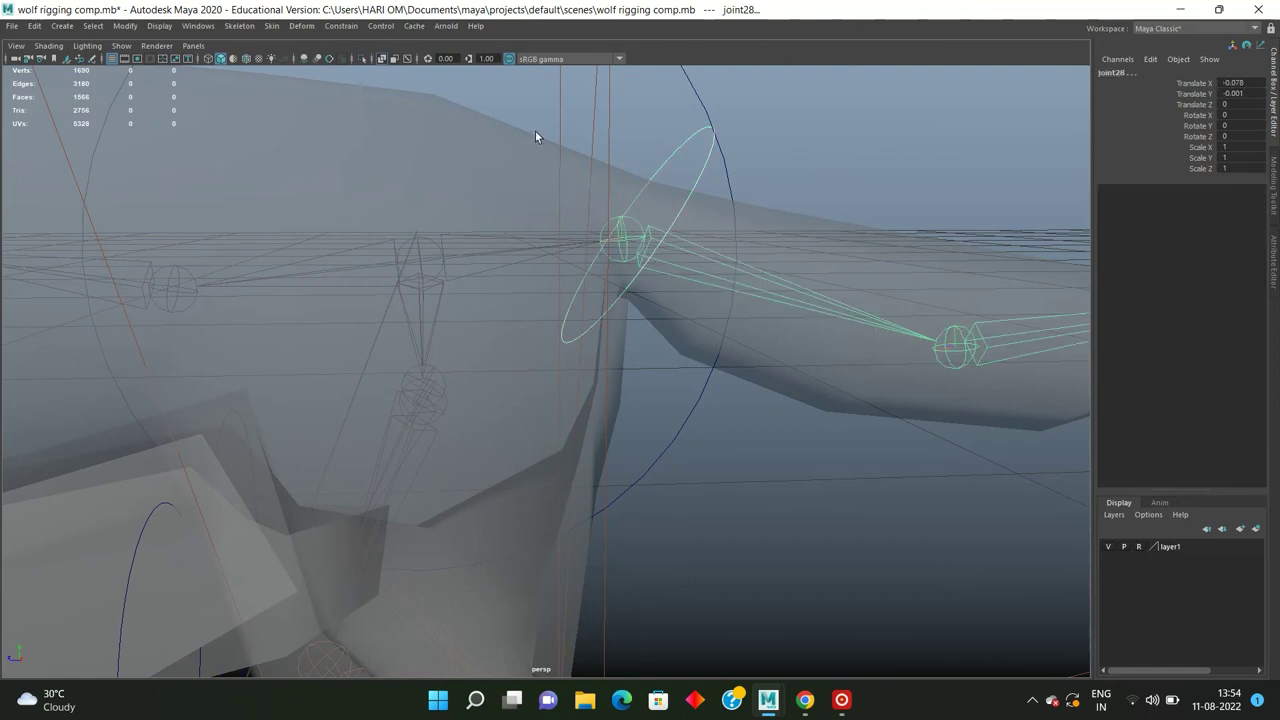
click(341, 26)
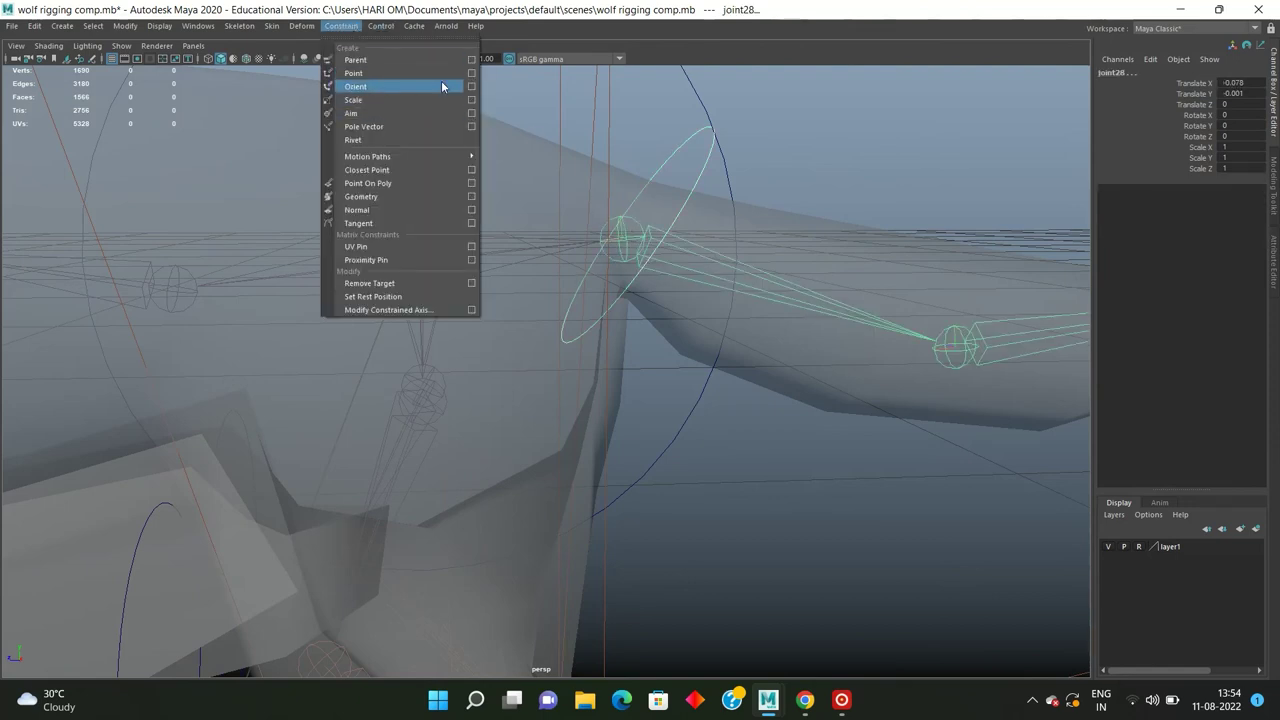
click(472, 89)
click(890, 433)
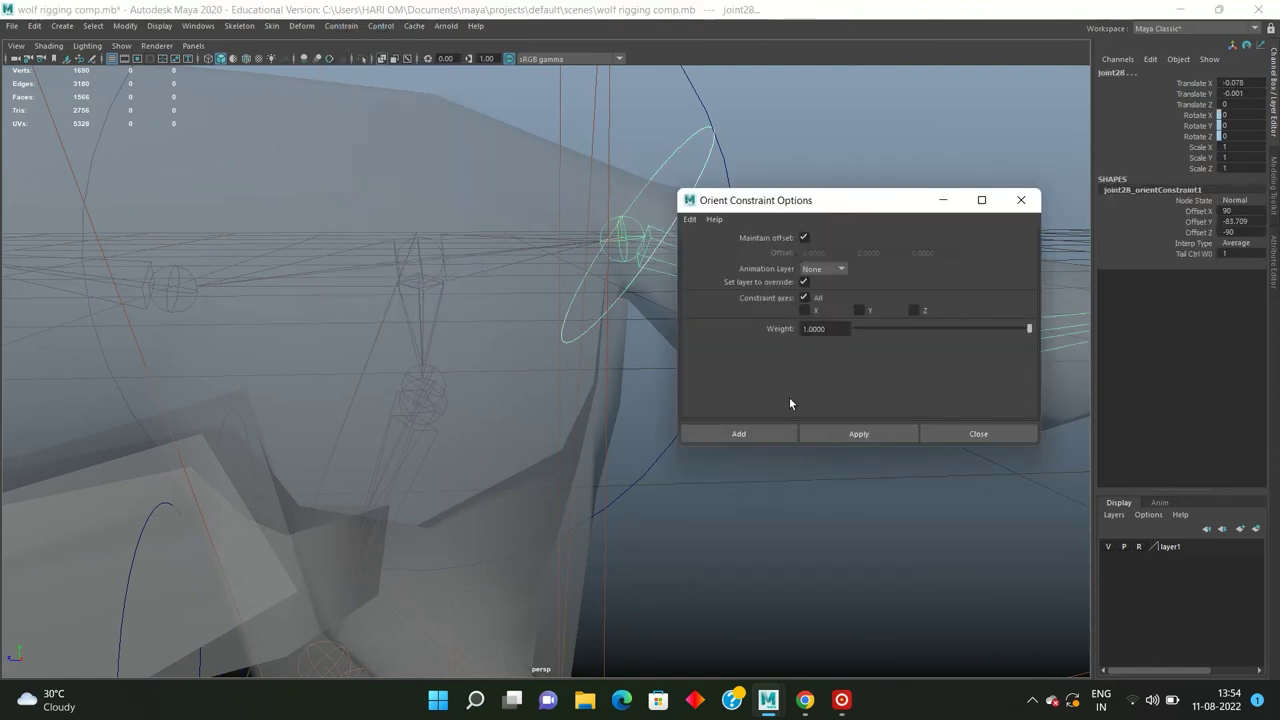
click(960, 433)
alt+middle_drag(638, 310, 706, 287)
mouse_move(706, 287)
alt+mouse_down()
mouse_move(408, 264)
mouse_move(491, 260)
mouse_move(489, 248)
mouse_move(529, 232)
alt+mouse_up()
click(536, 230)
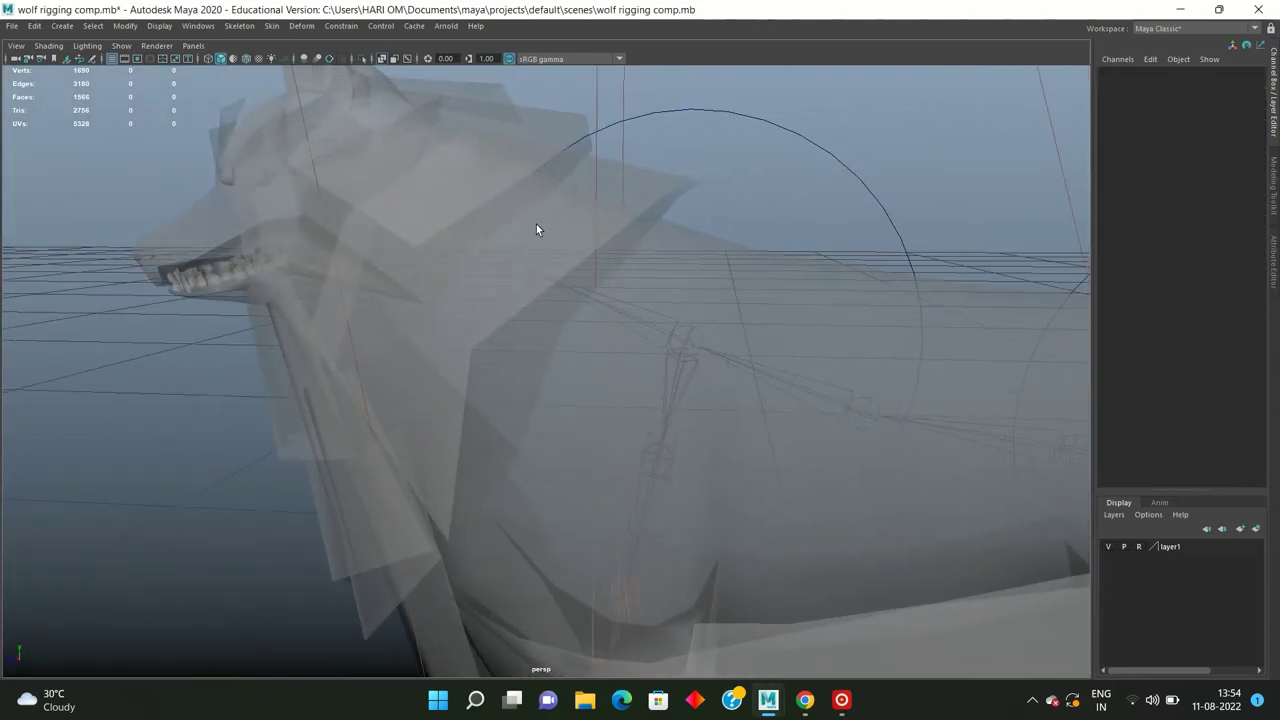
key(space)
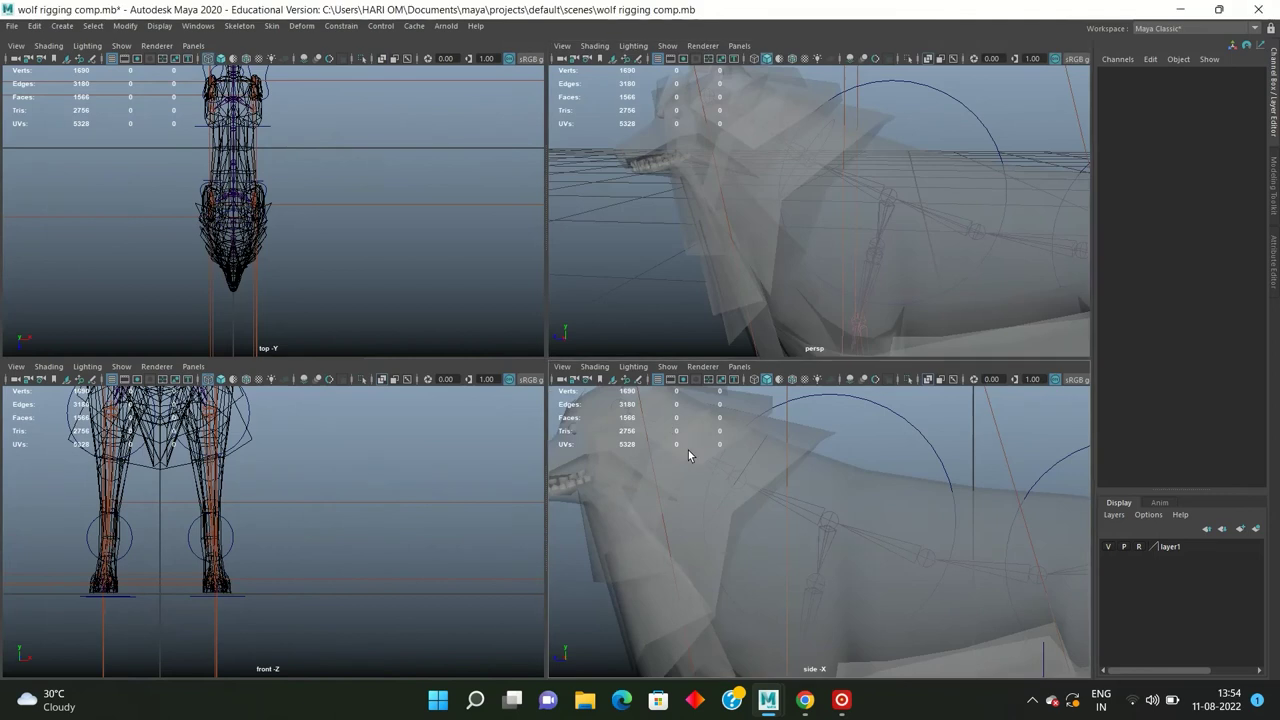
key(space)
click(391, 268)
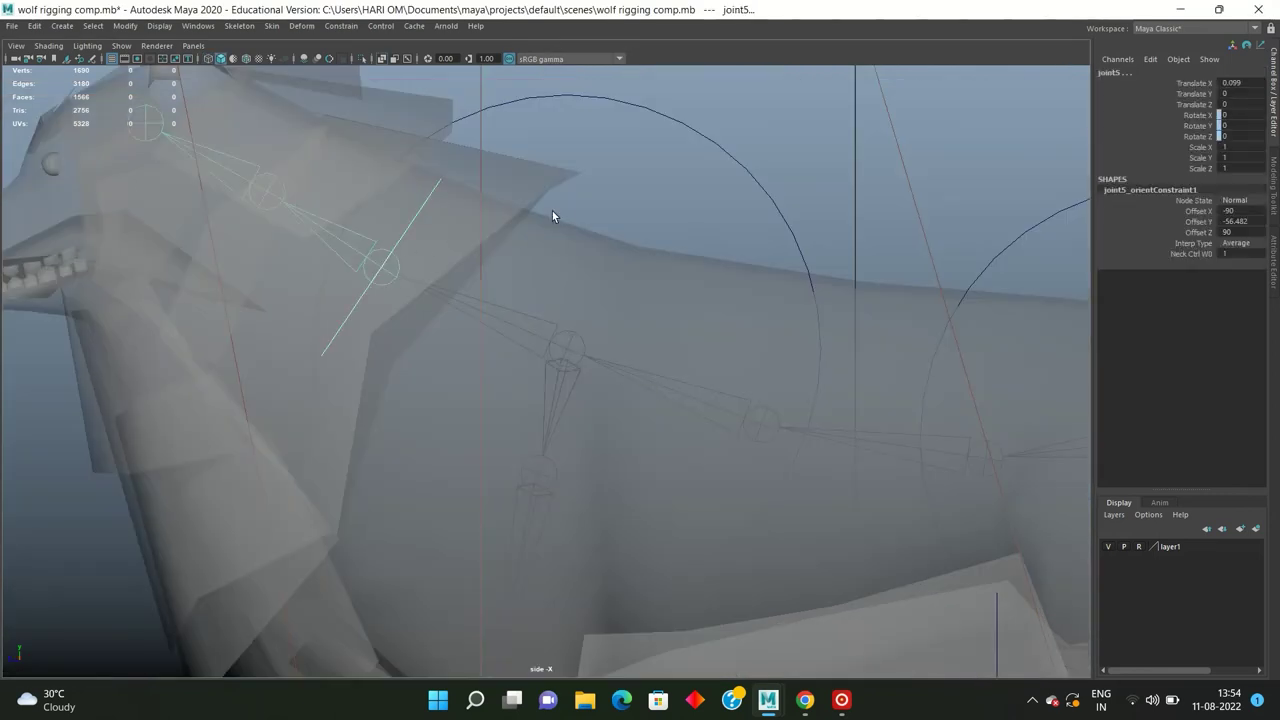
click(598, 195)
click(413, 216)
key(e)
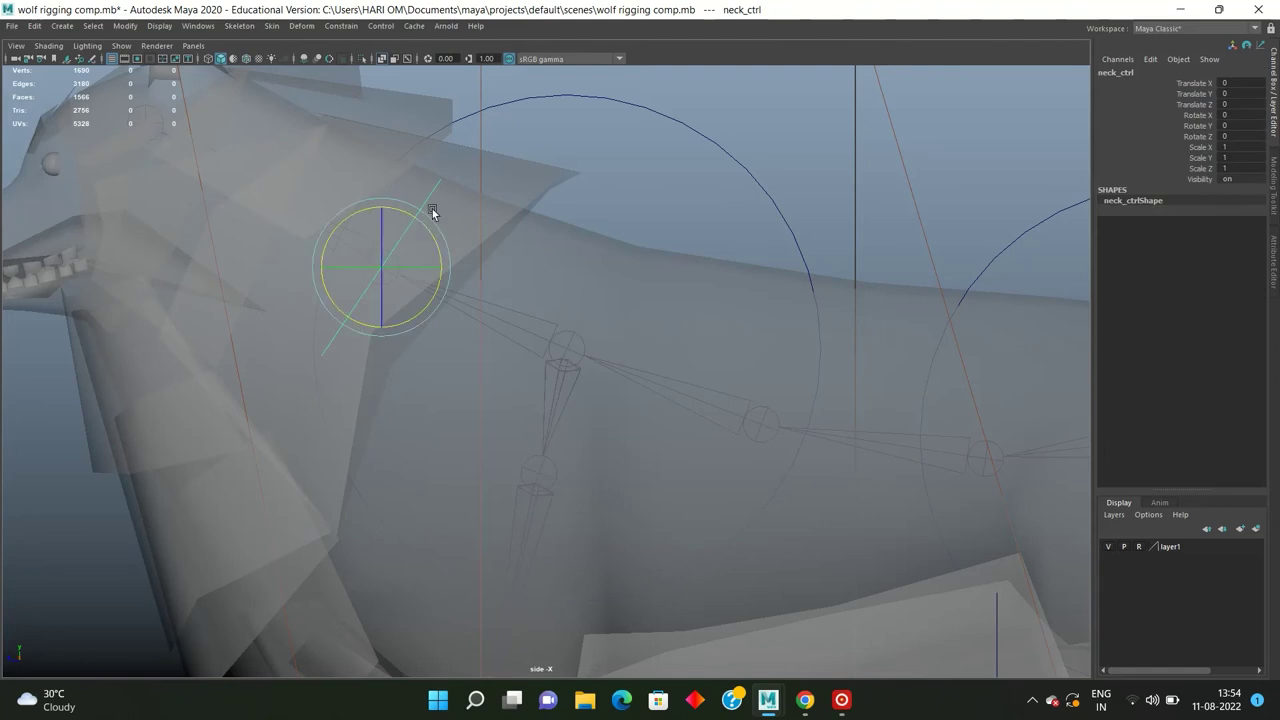
drag(420, 221, 435, 240)
key(ctrl+z)
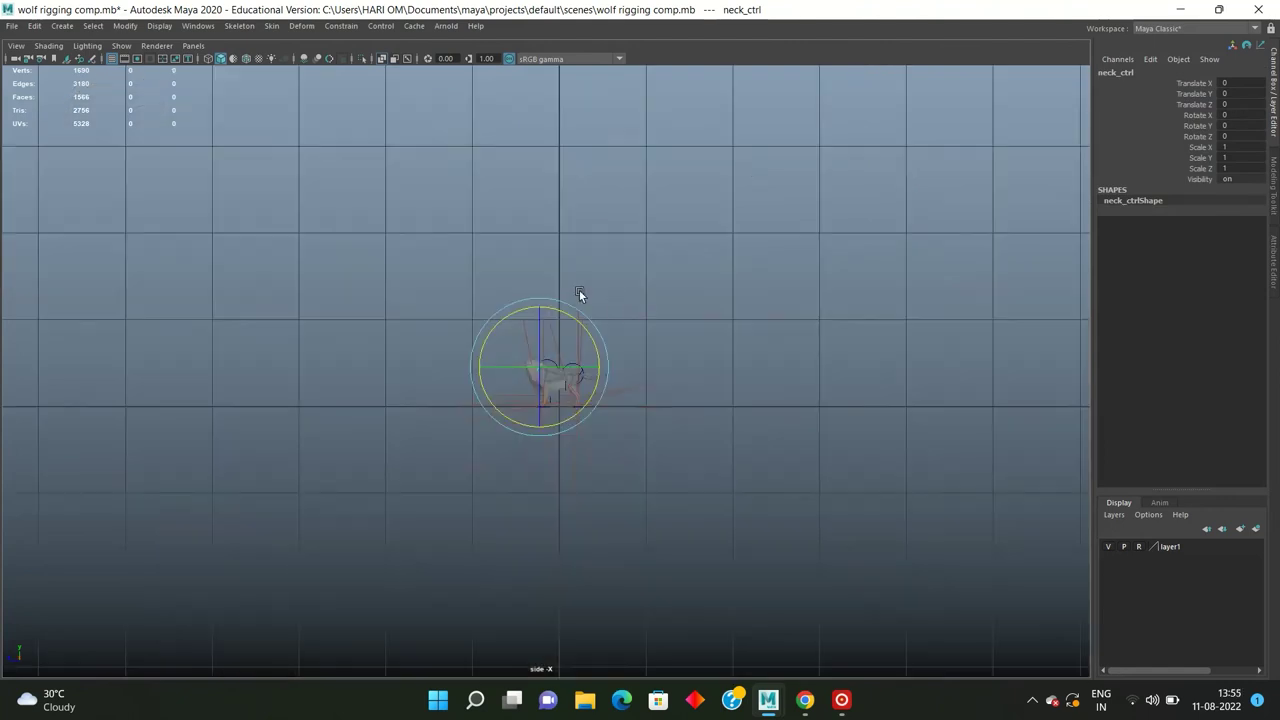
key(space)
key(space)
alt+right_drag(506, 222, 792, 305)
click(887, 322)
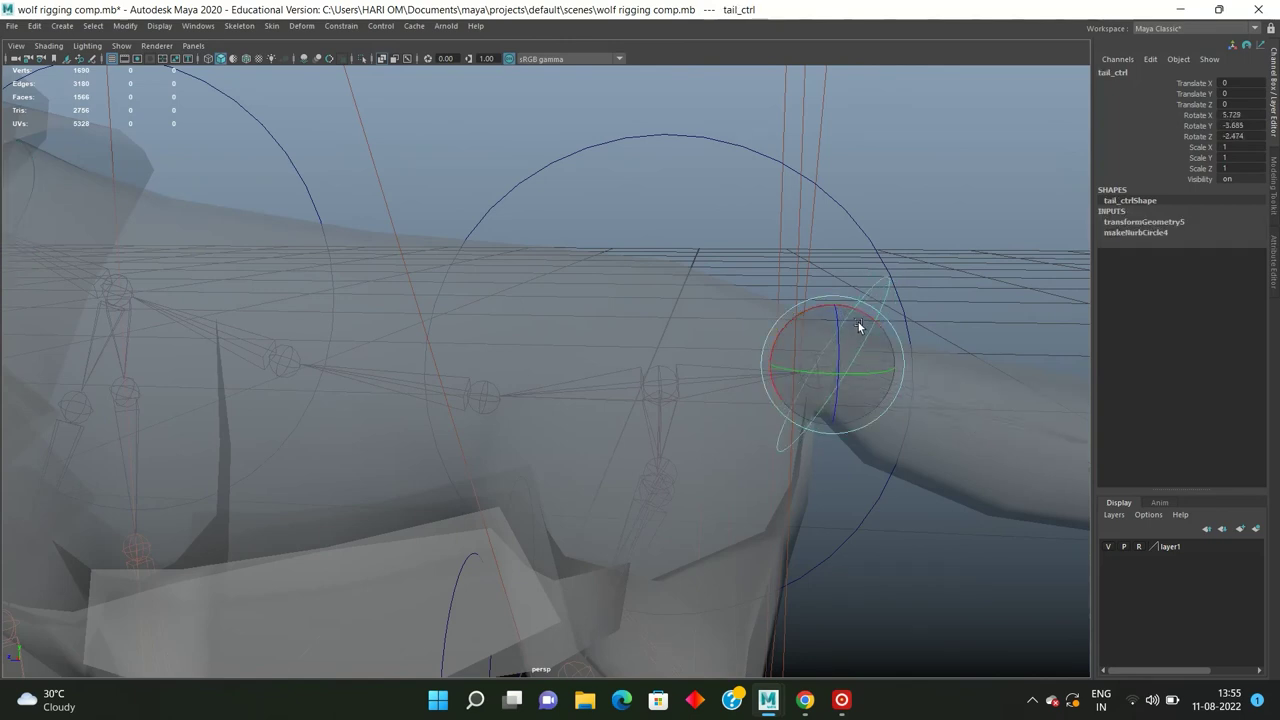
scroll(866, 286, down, 5)
click(866, 286)
mouse_move(830, 281)
alt+mouse_down()
mouse_move(838, 255)
mouse_move(879, 258)
mouse_move(740, 290)
mouse_move(764, 294)
alt+mouse_up()
click(751, 277)
click(792, 250)
click(528, 245)
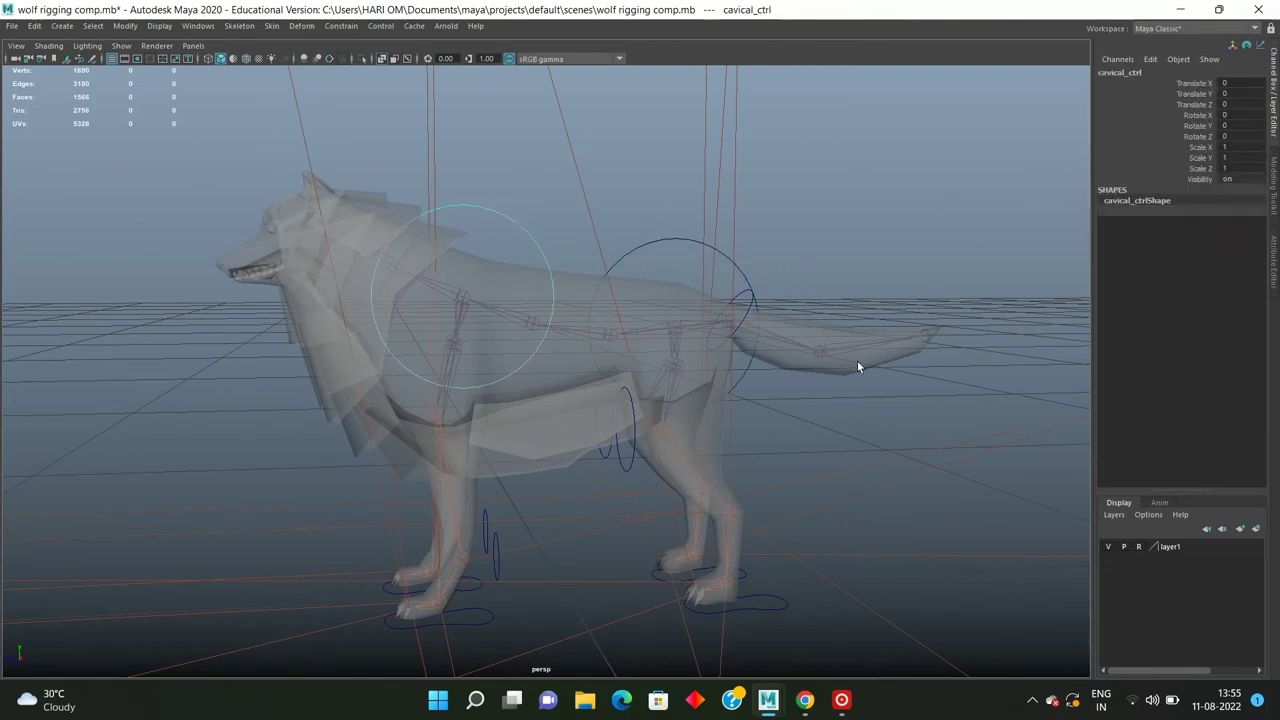
Step: Select and deselect the right and left leg pole vector controls
mouse_move(754, 310)
alt+mouse_down()
mouse_move(668, 394)
mouse_move(561, 416)
alt+mouse_up()
click(660, 432)
click(616, 399)
click(616, 400)
click(561, 416)
click(480, 490)
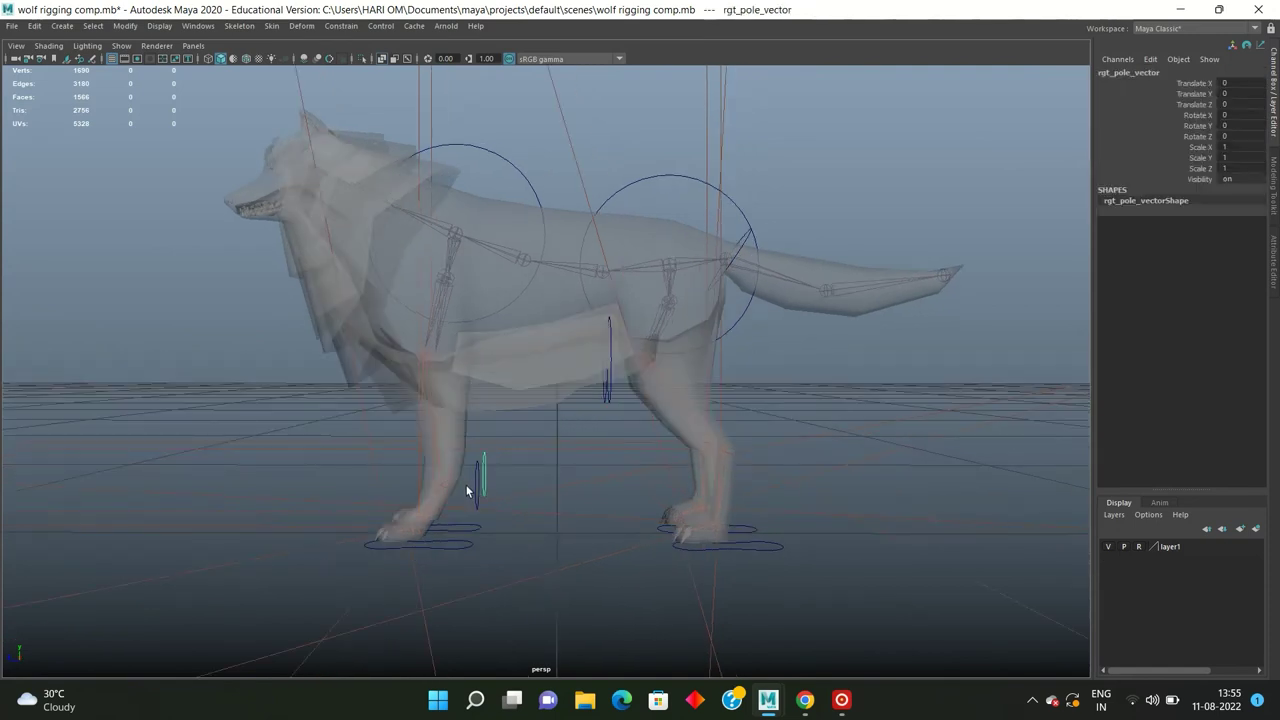
click(500, 477)
click(470, 487)
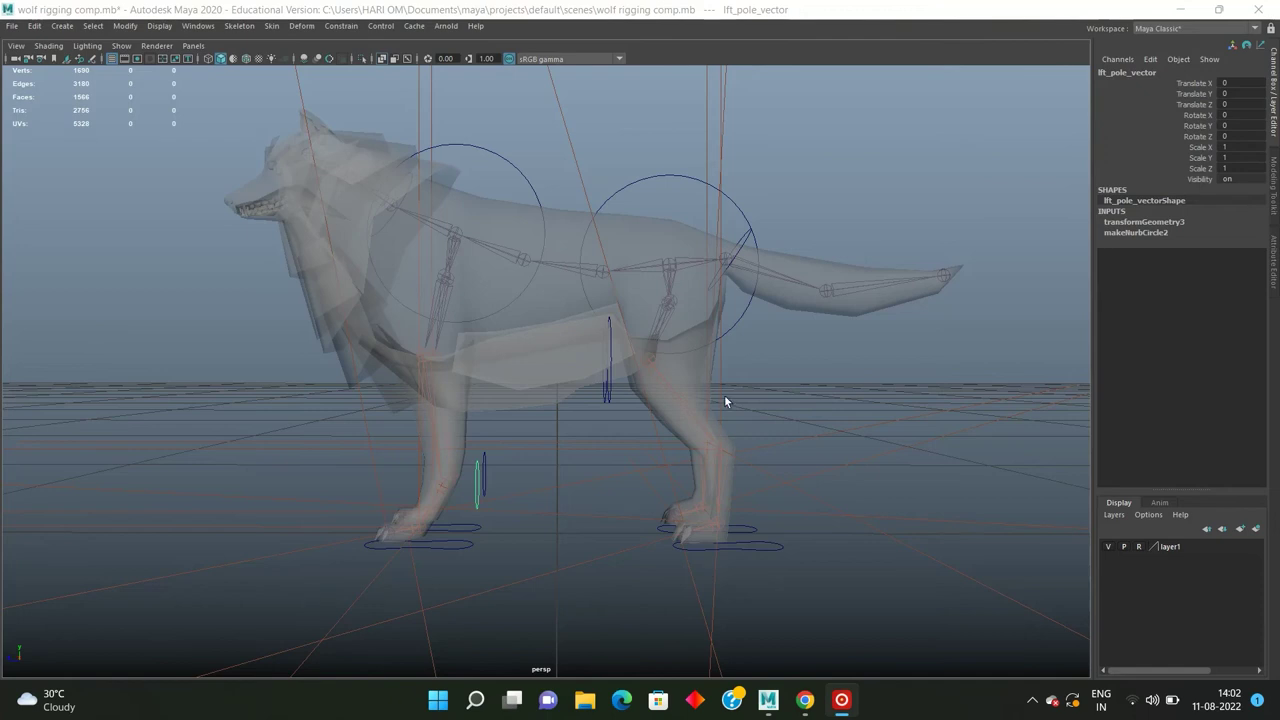
mouse_move(725, 400)
alt+mouse_down()
mouse_move(744, 430)
mouse_move(543, 303)
alt+mouse_up()
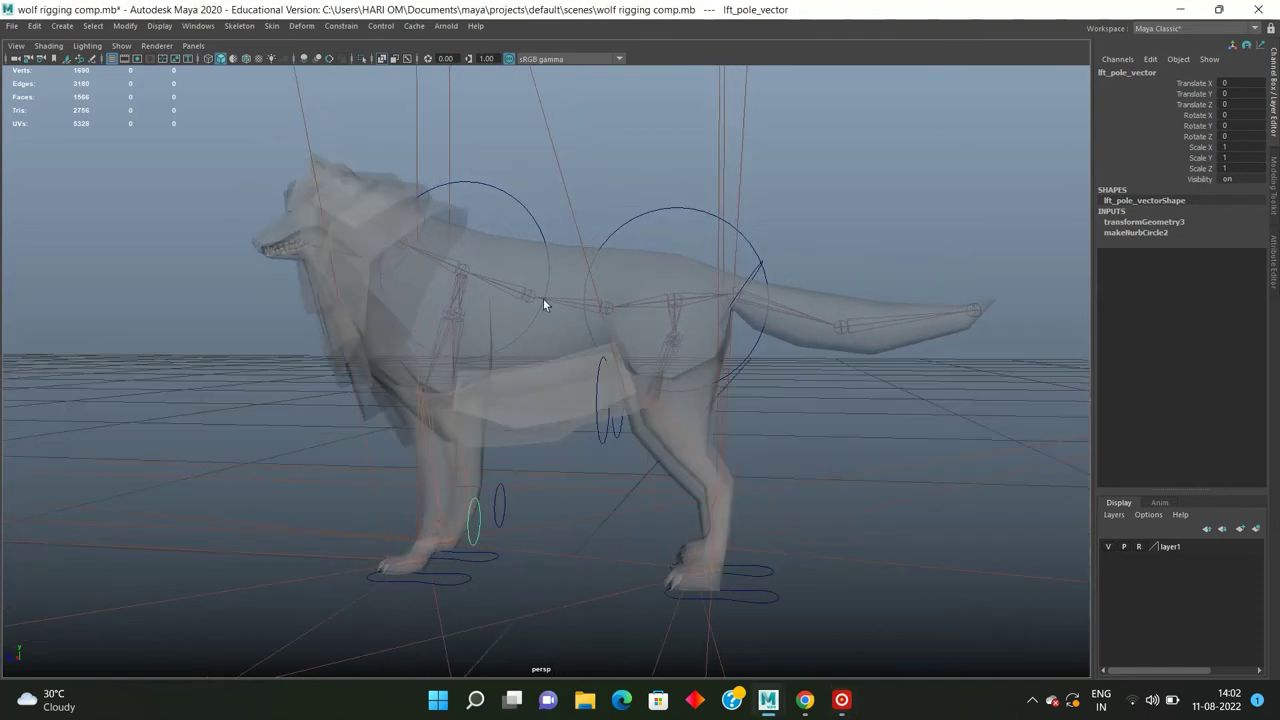
Step: Toggle X-ray off and back on, then select the neck joint chain
click(395, 60)
mouse_move(450, 250)
alt+mouse_down()
mouse_move(522, 204)
mouse_move(420, 128)
alt+mouse_up()
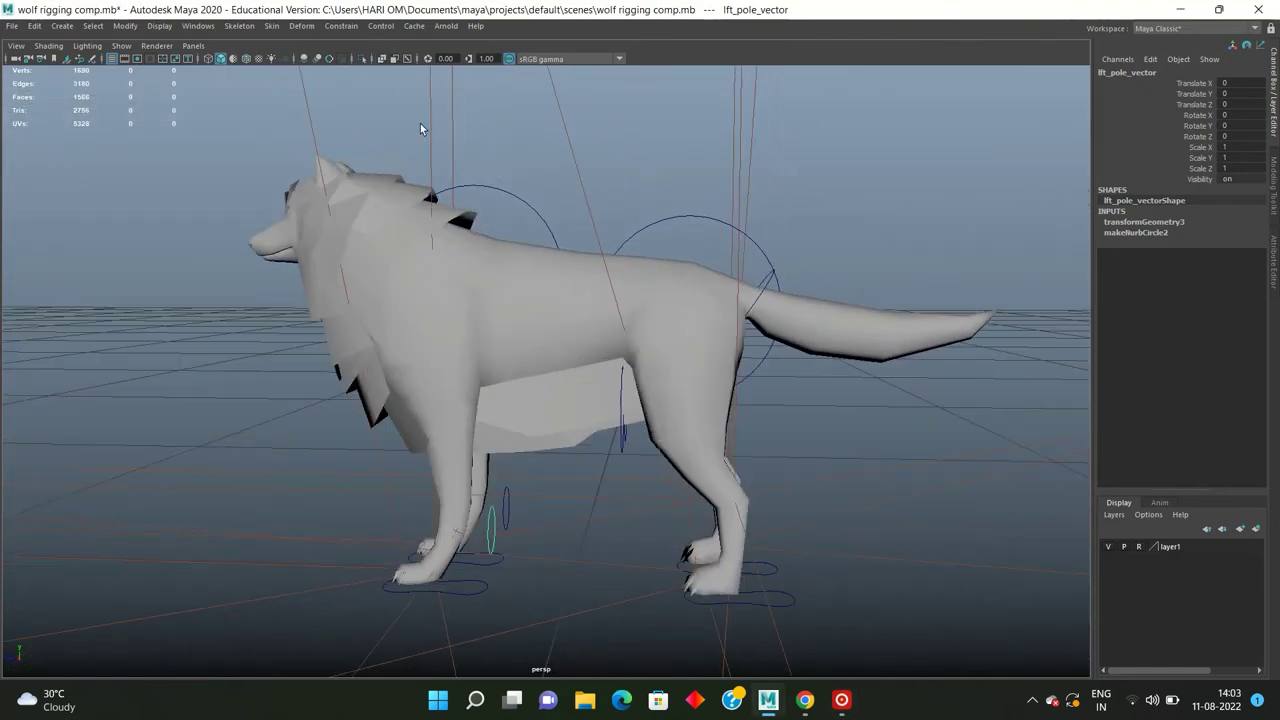
click(390, 60)
scroll(600, 346, up, 3)
scroll(431, 237, up, 2)
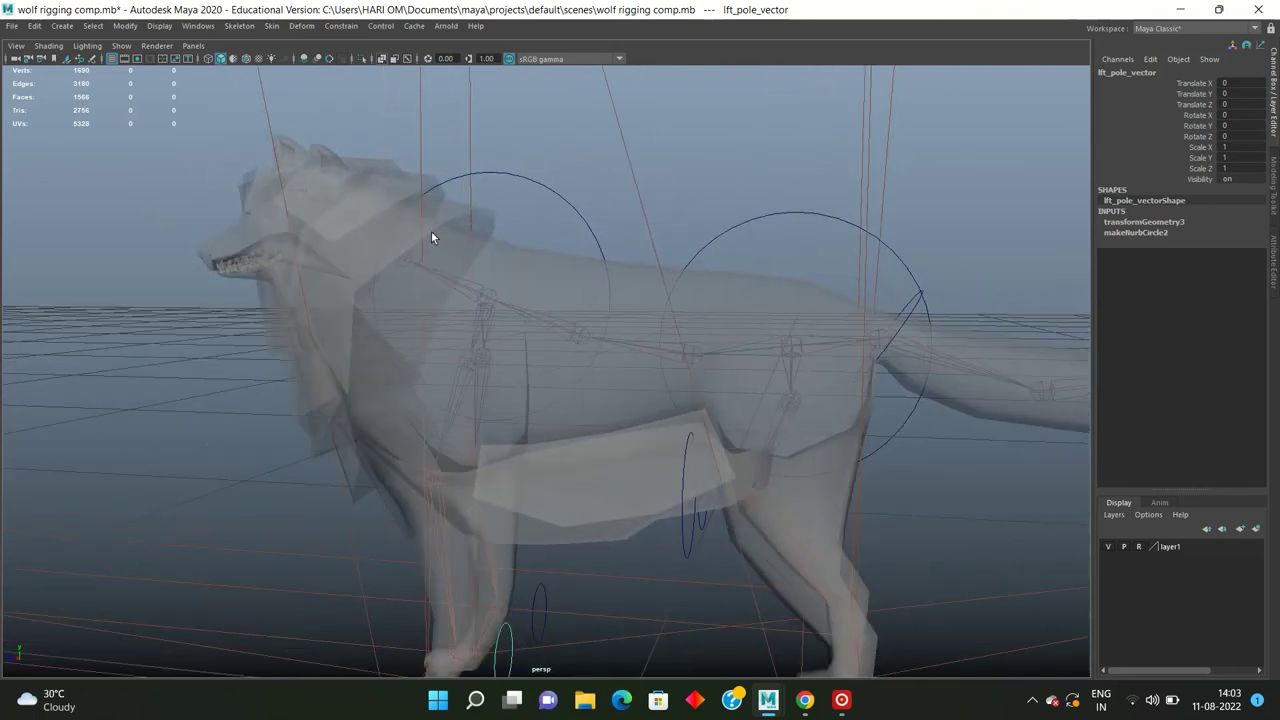
click(575, 276)
key(ctrl+z)
key(ctrl+z)
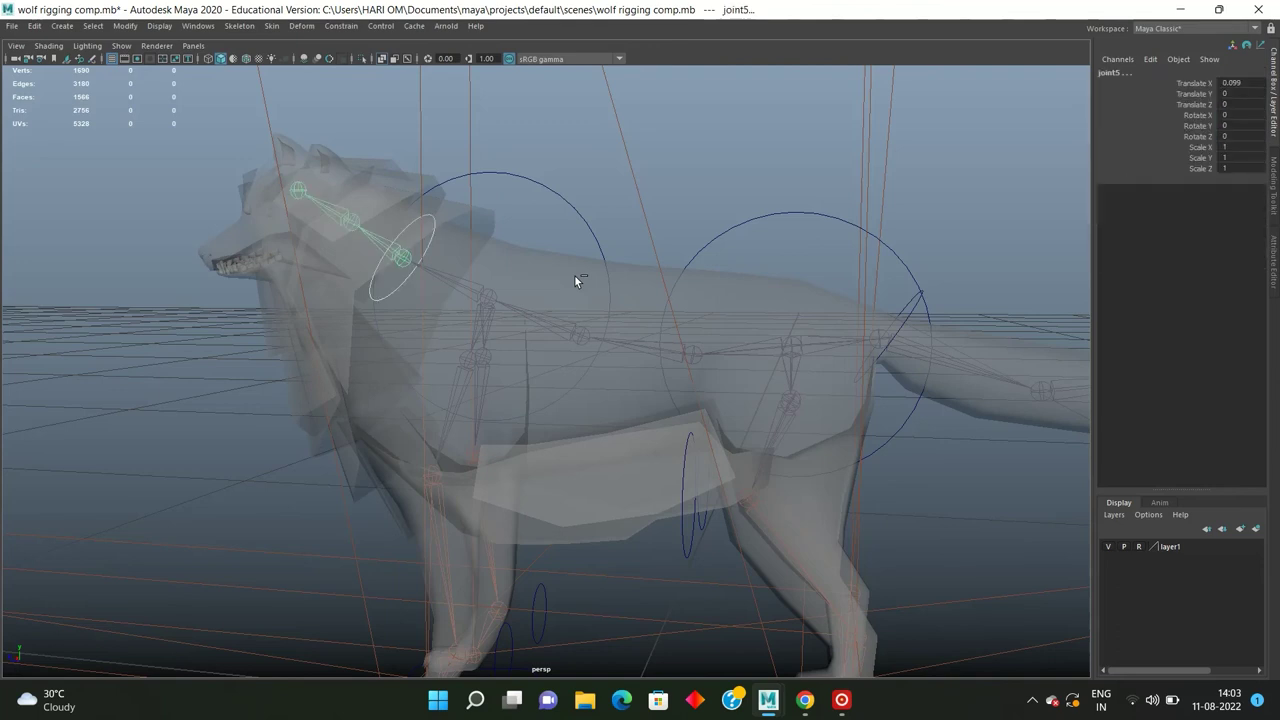
click(575, 276)
alt+drag(514, 271, 448, 260)
alt+right_drag(448, 262, 579, 391)
Step: Maximize the side view and zoom in on the wolf's head and neck
key(space)
key(space)
scroll(560, 400, up, 2)
alt+middle_drag(486, 386, 600, 434)
click(638, 496)
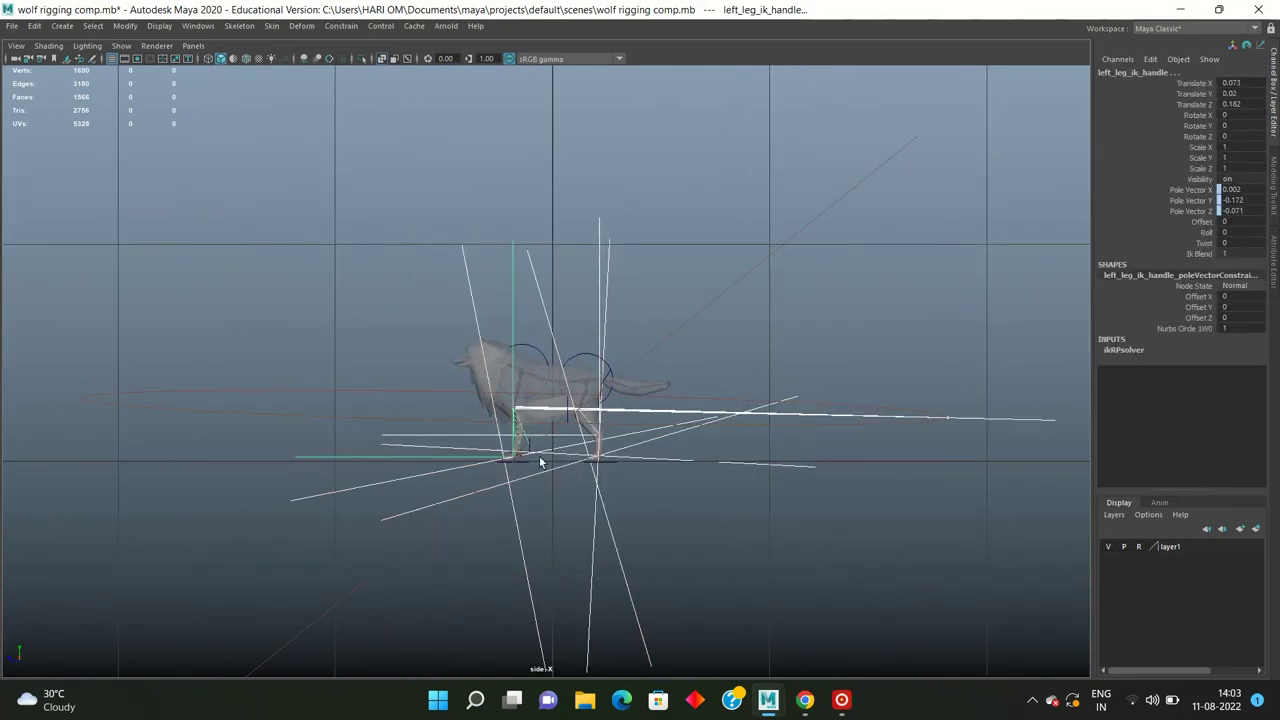
scroll(540, 461, up, 5)
scroll(390, 262, down, 4)
alt+middle_drag(430, 350, 474, 441)
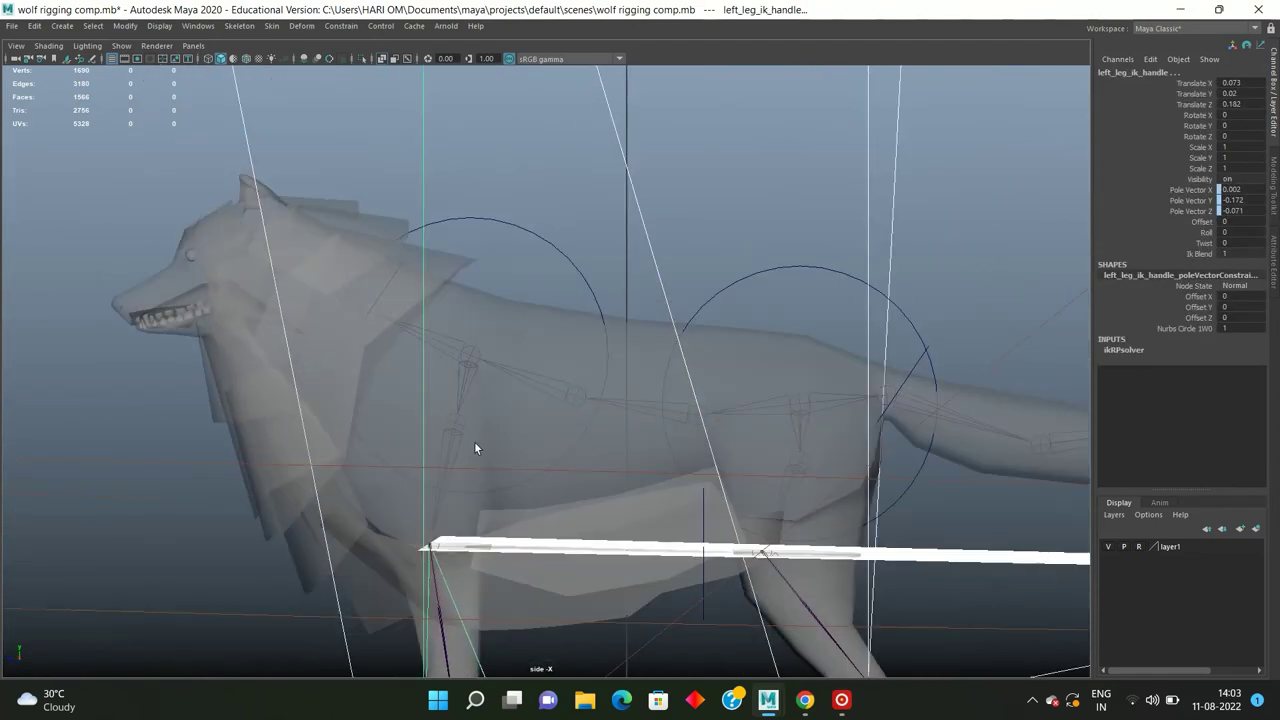
click(541, 207)
mouse_move(541, 207)
alt+middle_down()
mouse_move(360, 315)
mouse_move(517, 400)
alt+middle_up()
scroll(452, 257, up, 2)
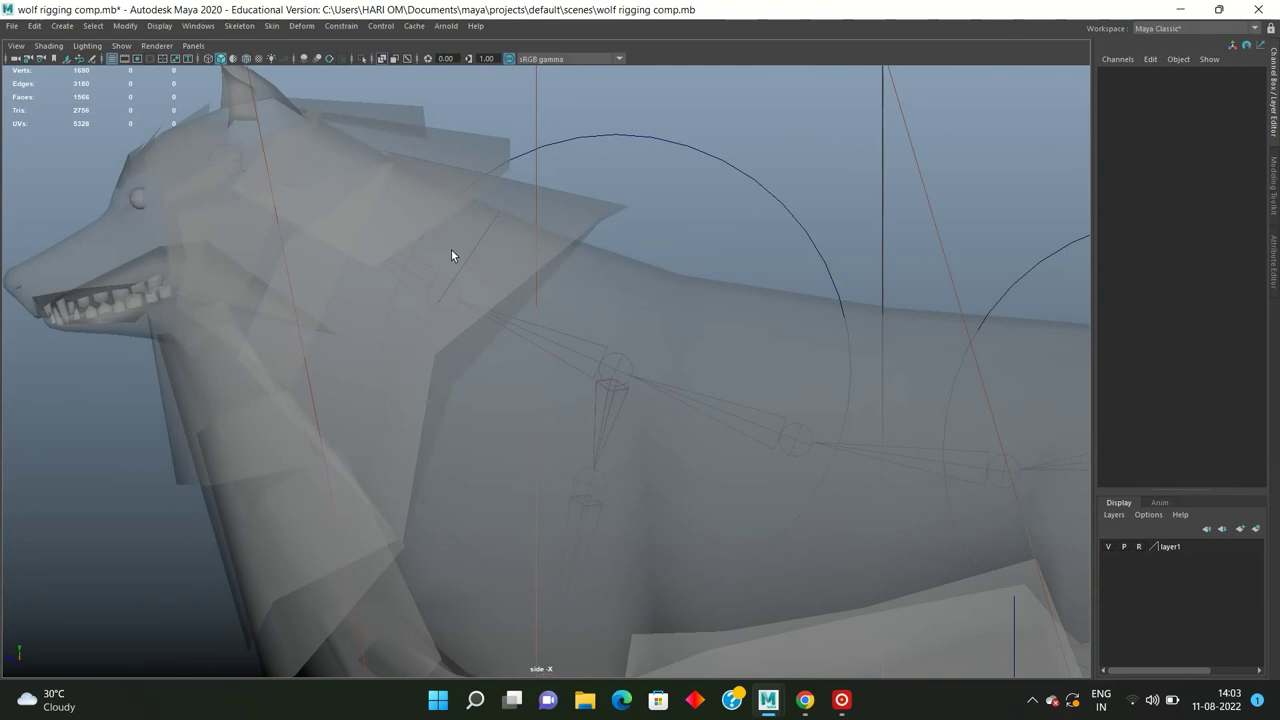
Step: Select neck_ctrl and scale it up uniformly to 2.204
click(461, 266)
key(space)
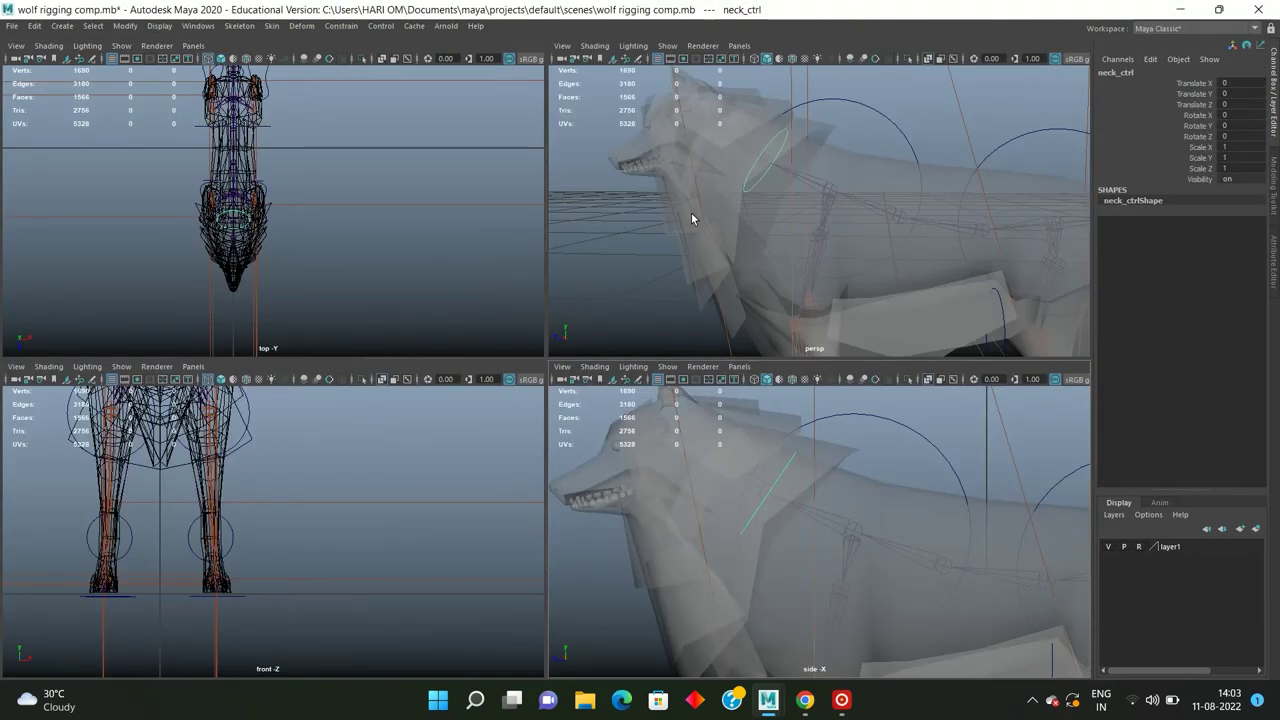
key(space)
alt+drag(634, 246, 667, 268)
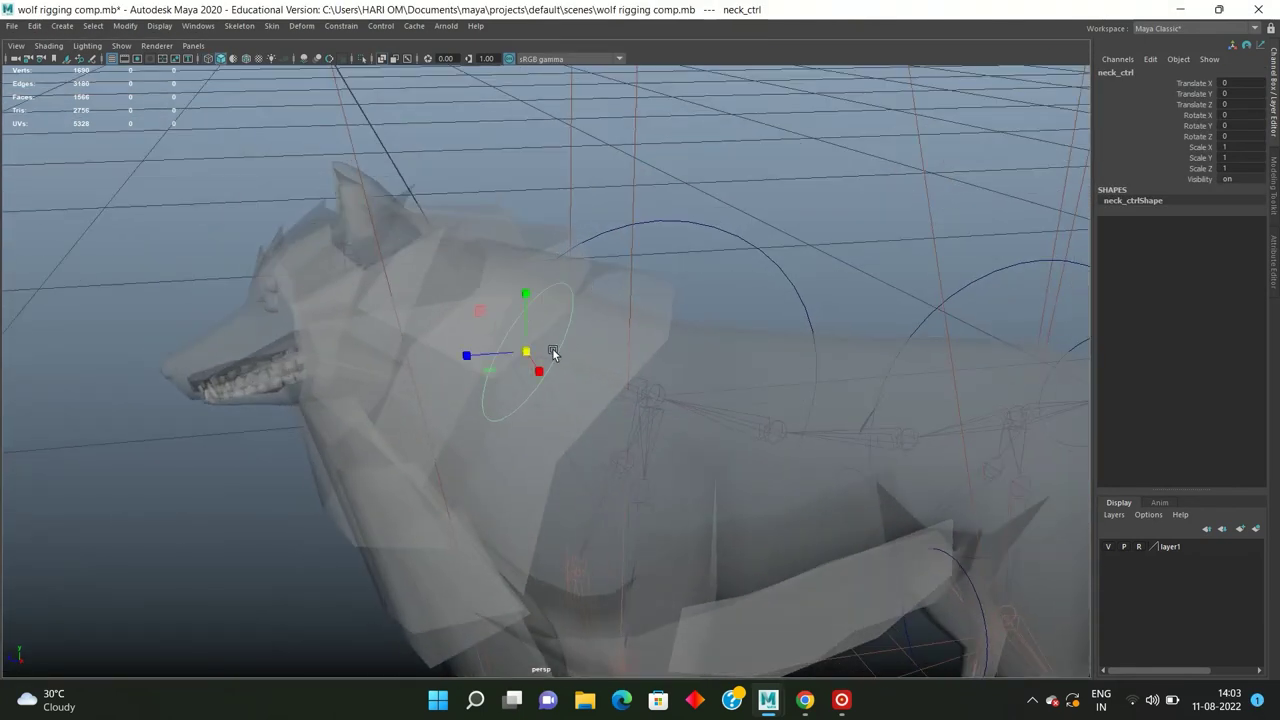
middle_drag(669, 468, 690, 440)
click(381, 58)
mouse_move(466, 134)
alt+mouse_down()
mouse_move(559, 195)
mouse_move(505, 182)
alt+mouse_up()
Step: Add the neck joint joint5 to the neck_ctrl selection and bring up the Constrain menu
key(space)
key(space)
mouse_move(636, 379)
alt+middle_down()
mouse_move(600, 257)
mouse_move(563, 343)
alt+middle_up()
key(space)
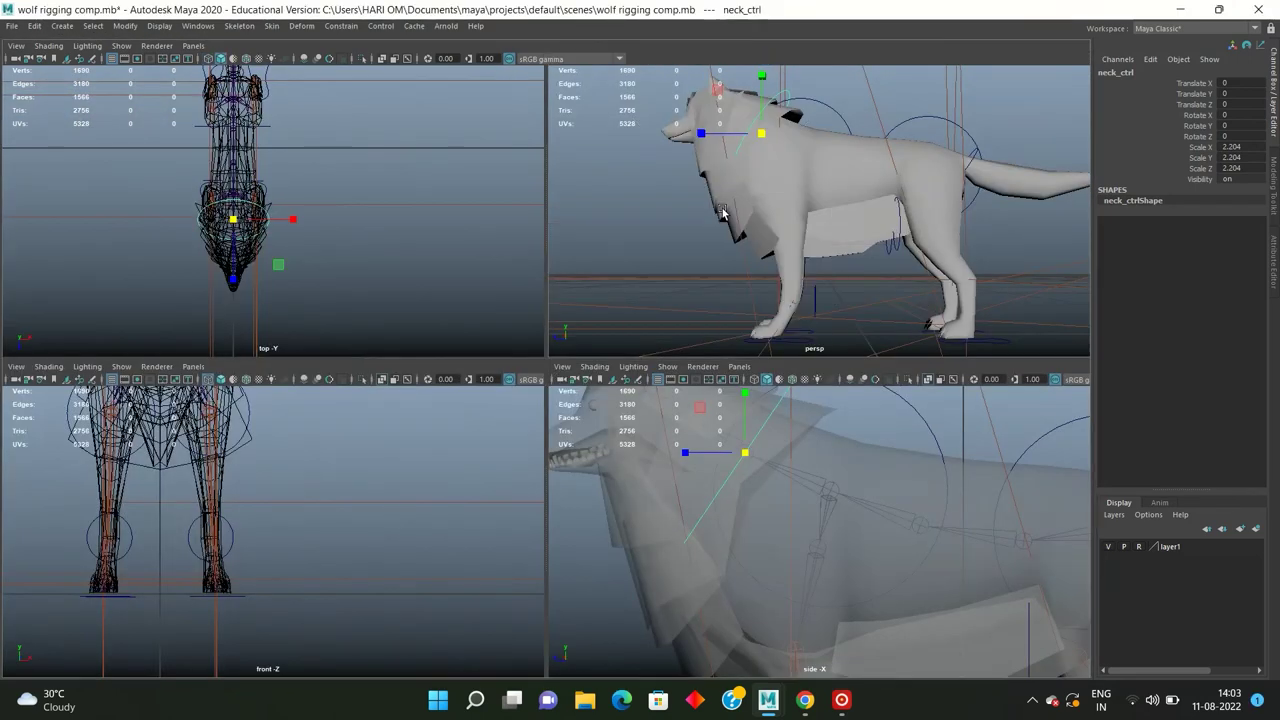
key(space)
alt+drag(610, 225, 626, 242)
key(space)
key(space)
mouse_move(684, 418)
alt+middle_down()
mouse_move(574, 387)
mouse_move(386, 213)
alt+middle_up()
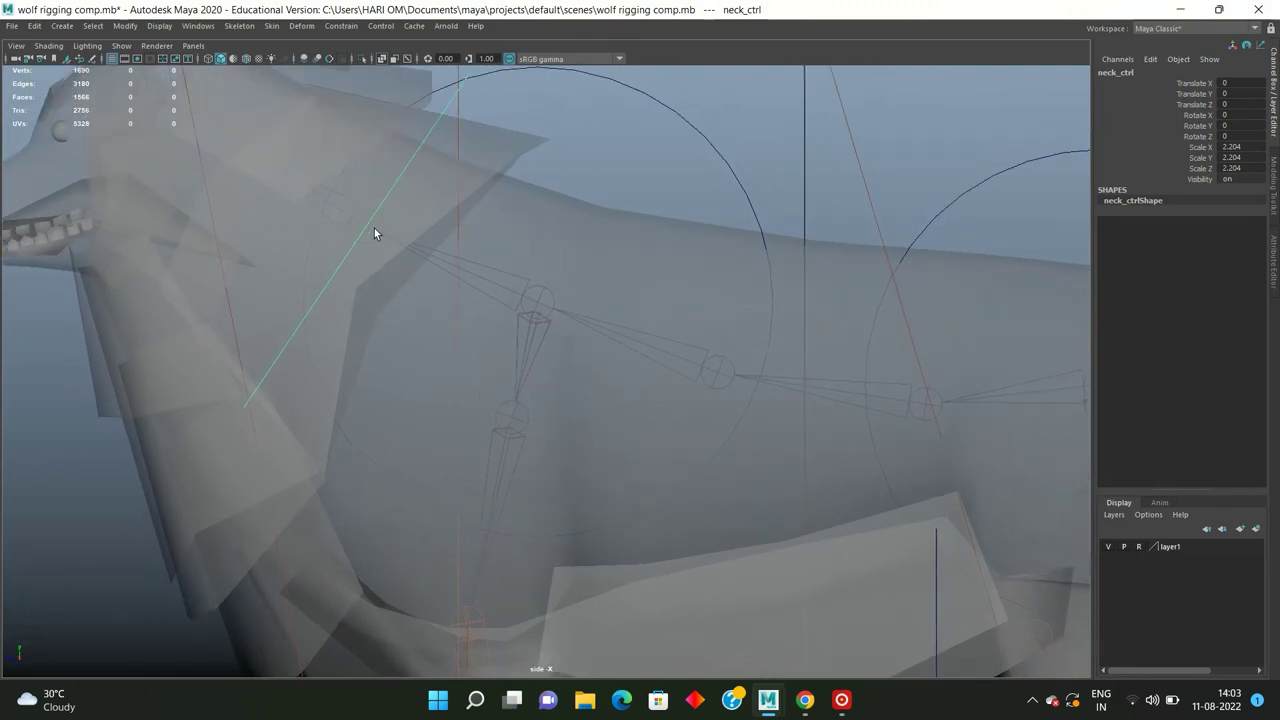
shift+click(374, 228)
click(341, 26)
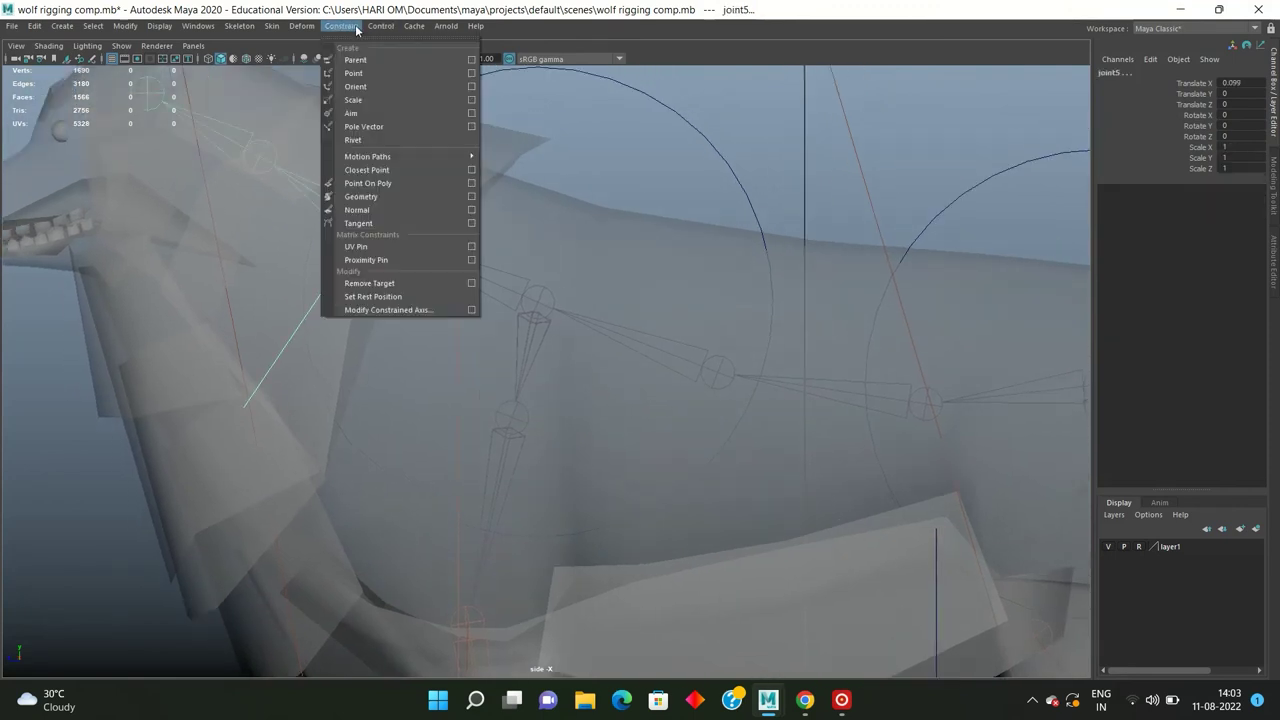
Step: Apply the constraint to the neck joint and test-rotate neck_ctrl
click(391, 85)
click(630, 166)
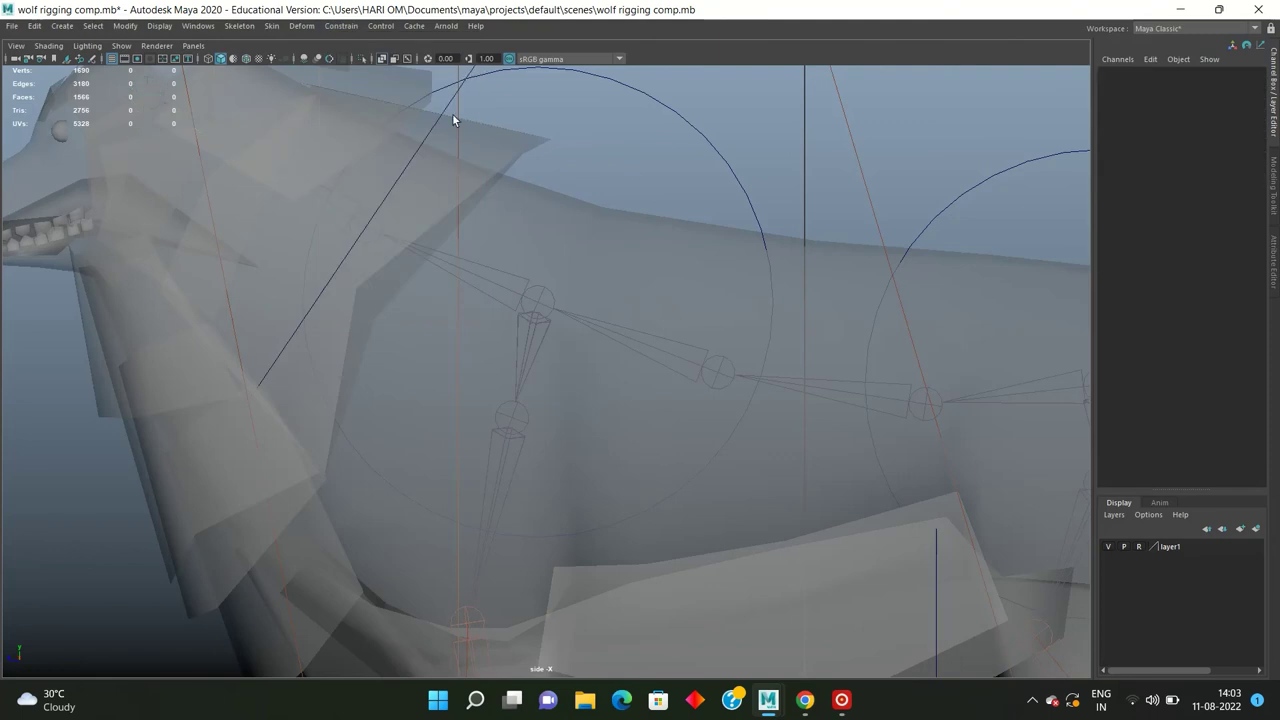
click(454, 99)
key(e)
key(a)
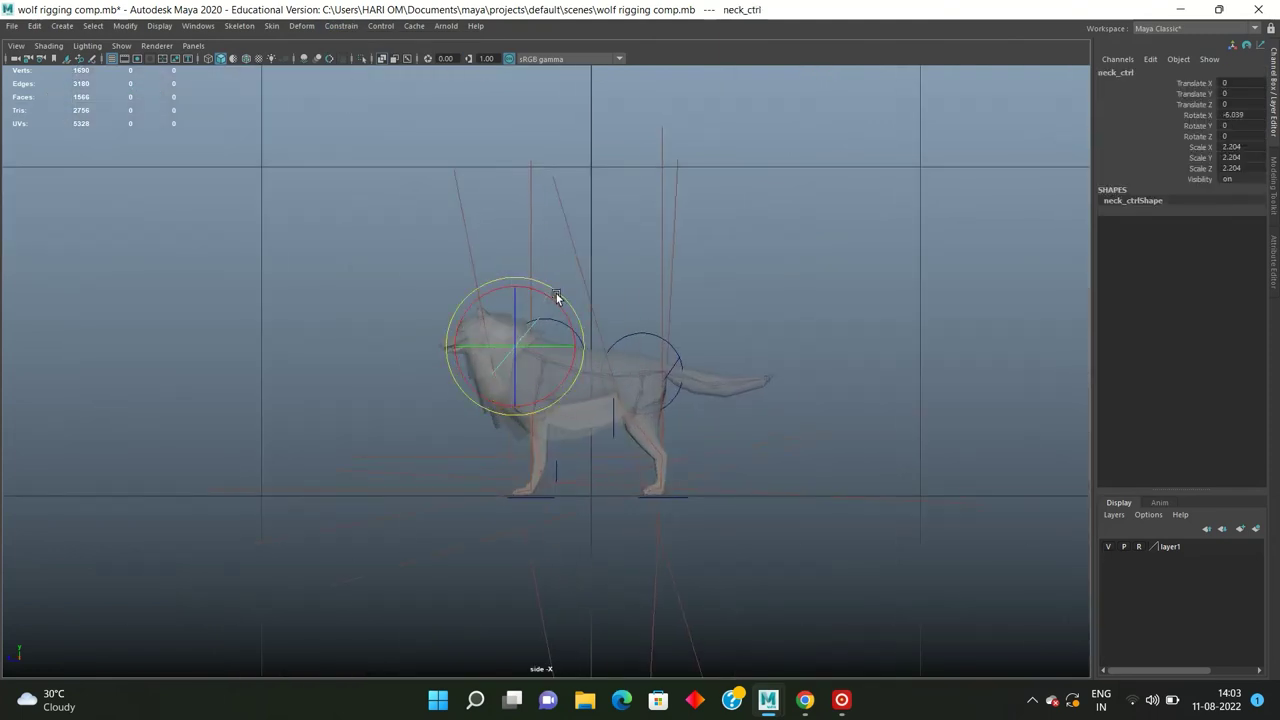
key(space)
key(space)
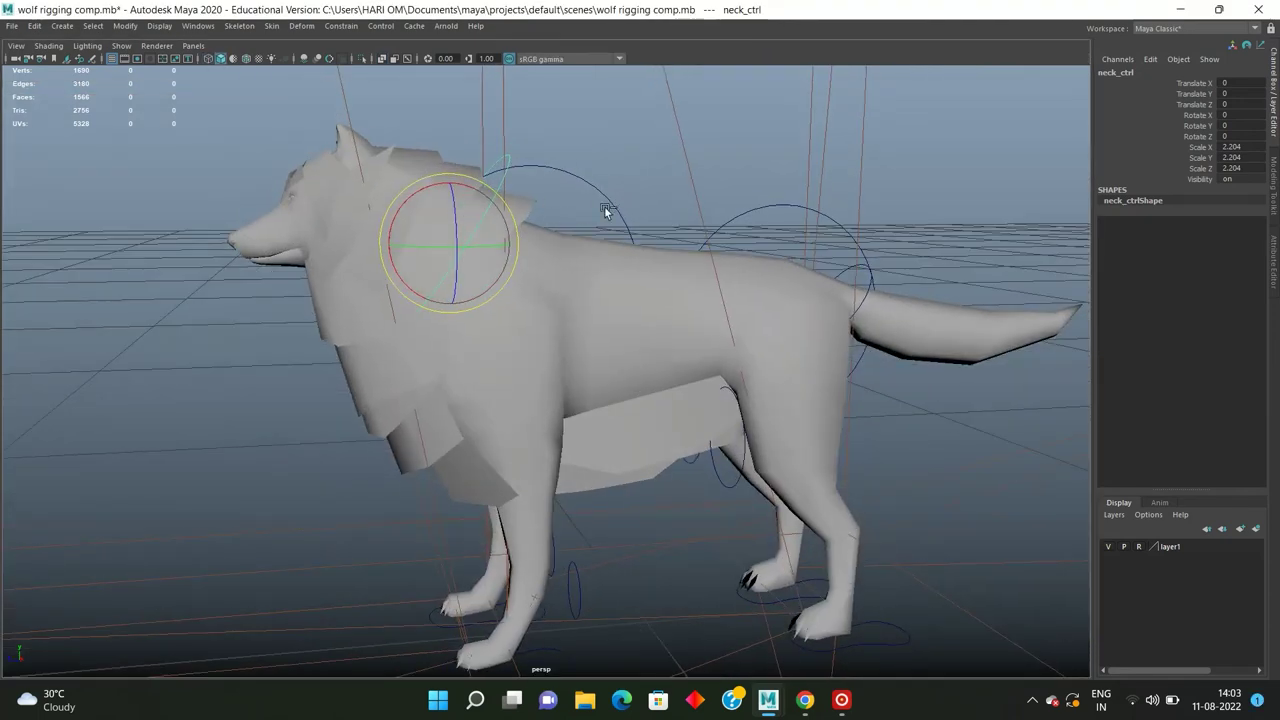
key(q)
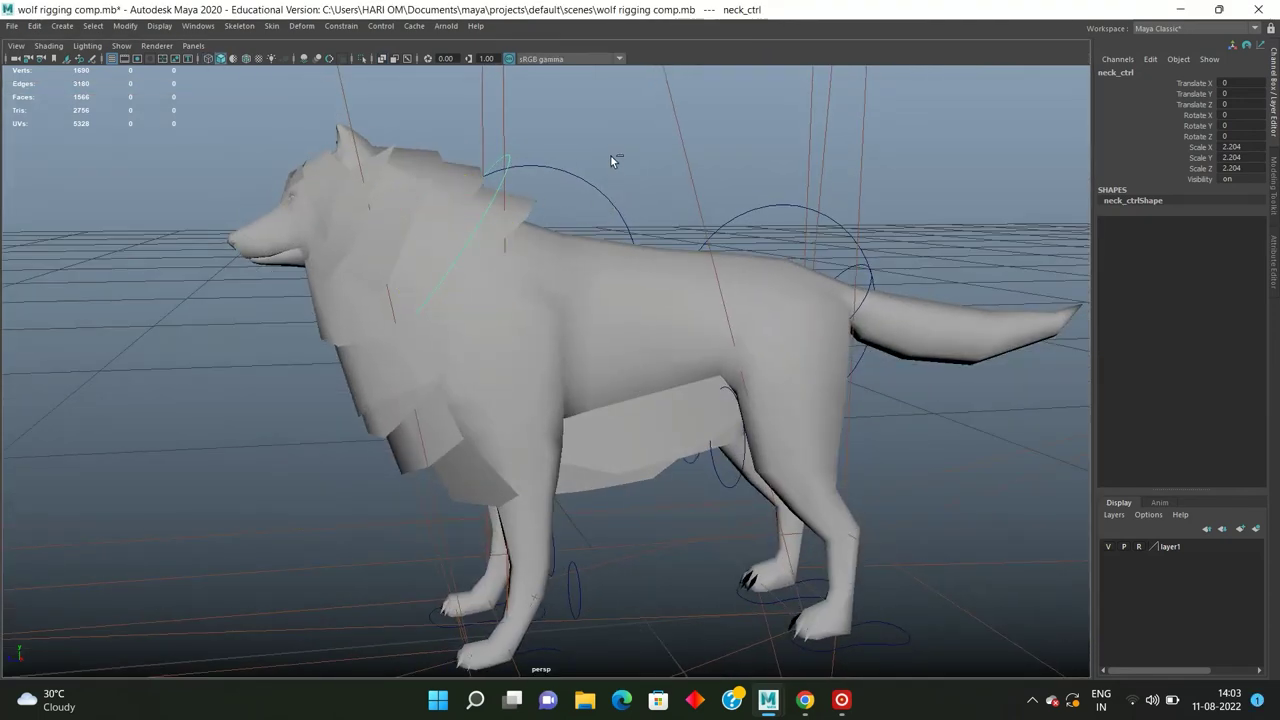
Step: Leave neck_ctrl at zero rotation and return to the side view
click(609, 156)
click(502, 177)
click(566, 149)
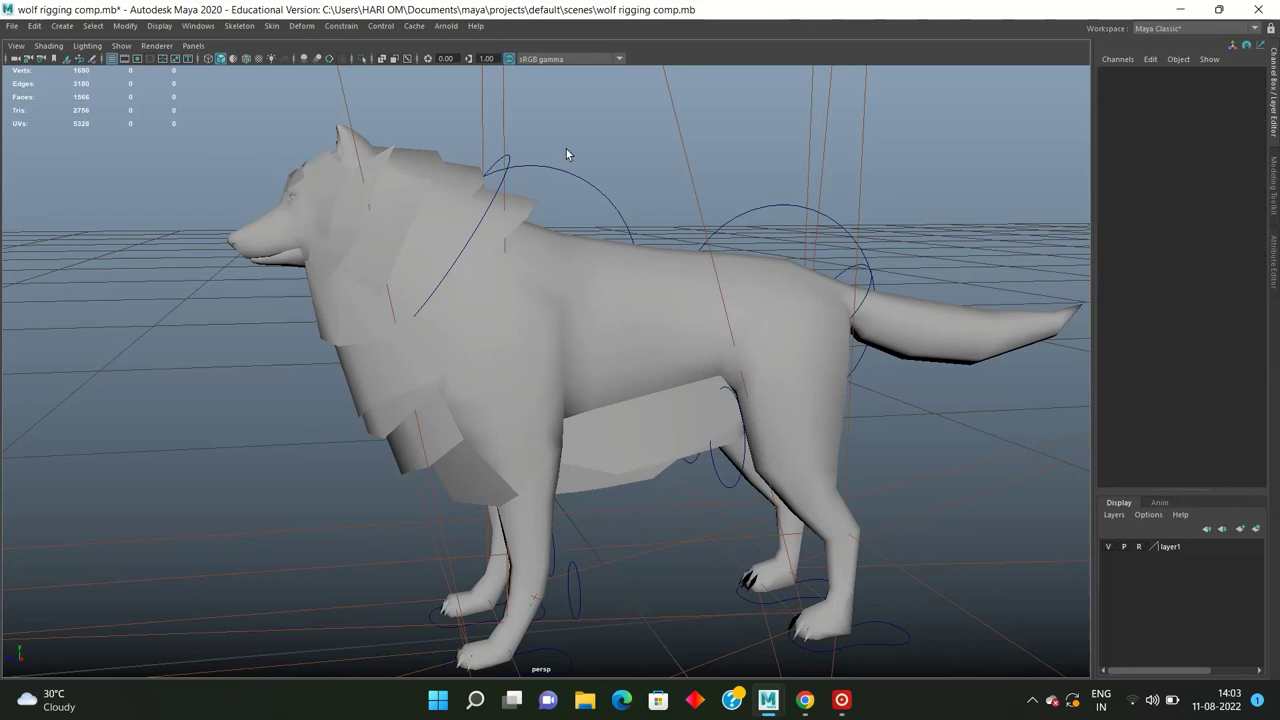
alt+drag(566, 149, 477, 186)
click(485, 183)
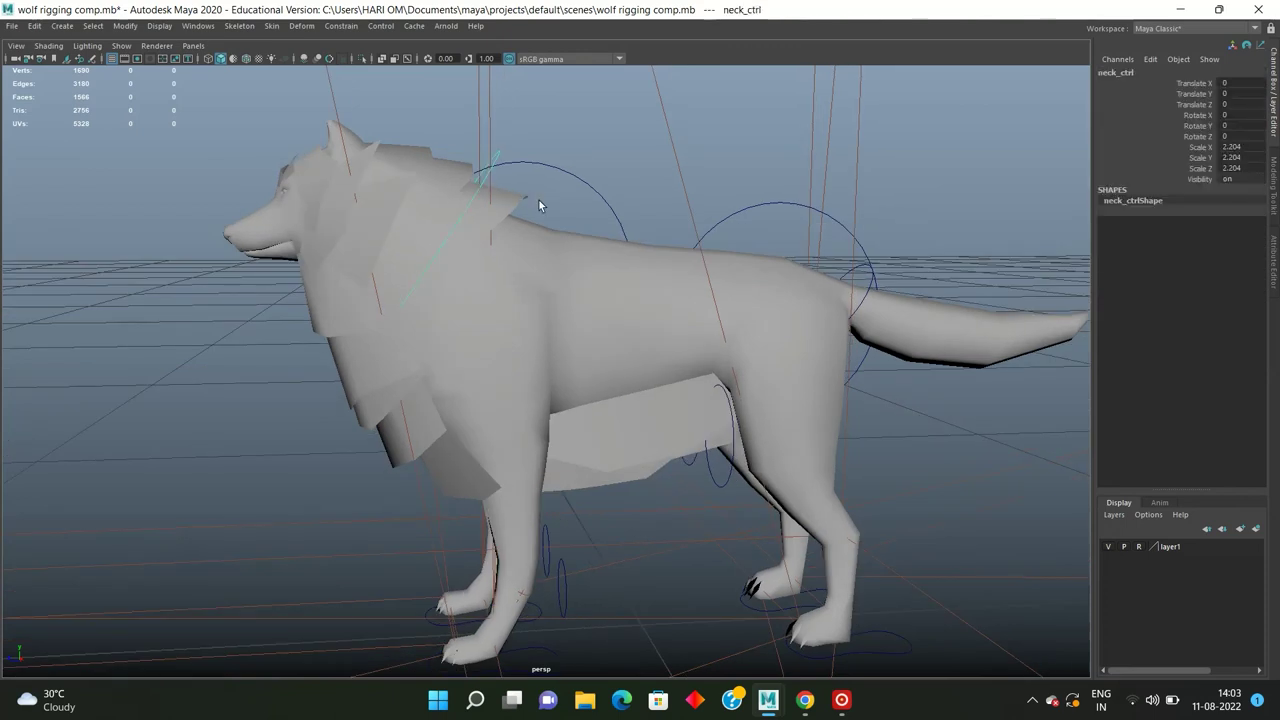
scroll(539, 200, up, 2)
click(508, 191)
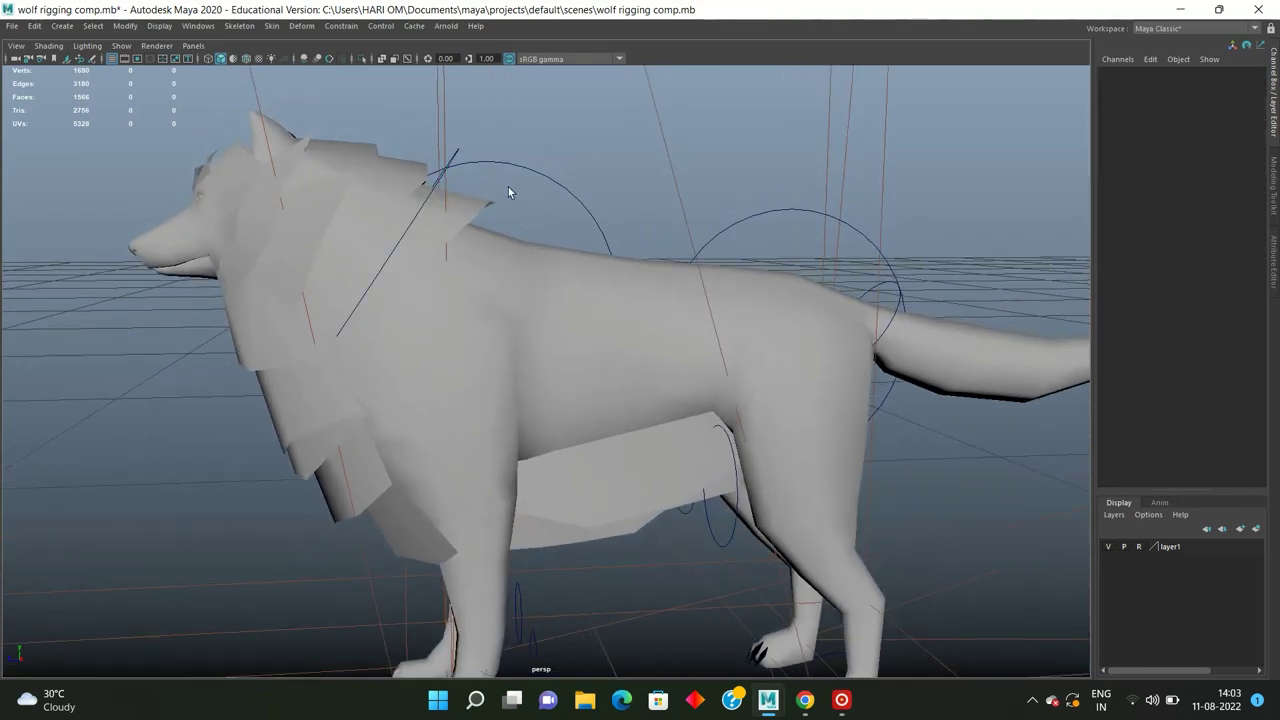
key(space)
key(space)
key(space)
key(space)
scroll(557, 333, up, 2)
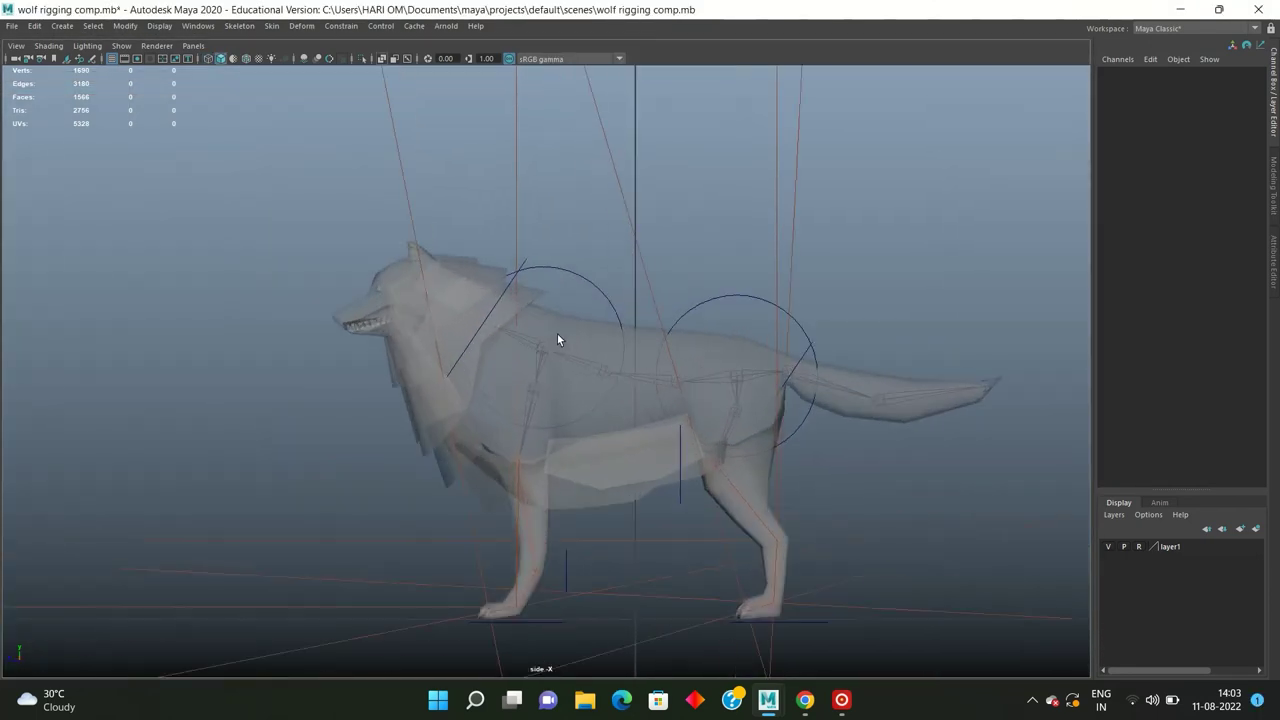
Step: Undo the last change and clear the selection
scroll(557, 333, up, 3)
scroll(557, 339, up, 1)
key(ctrl+z)
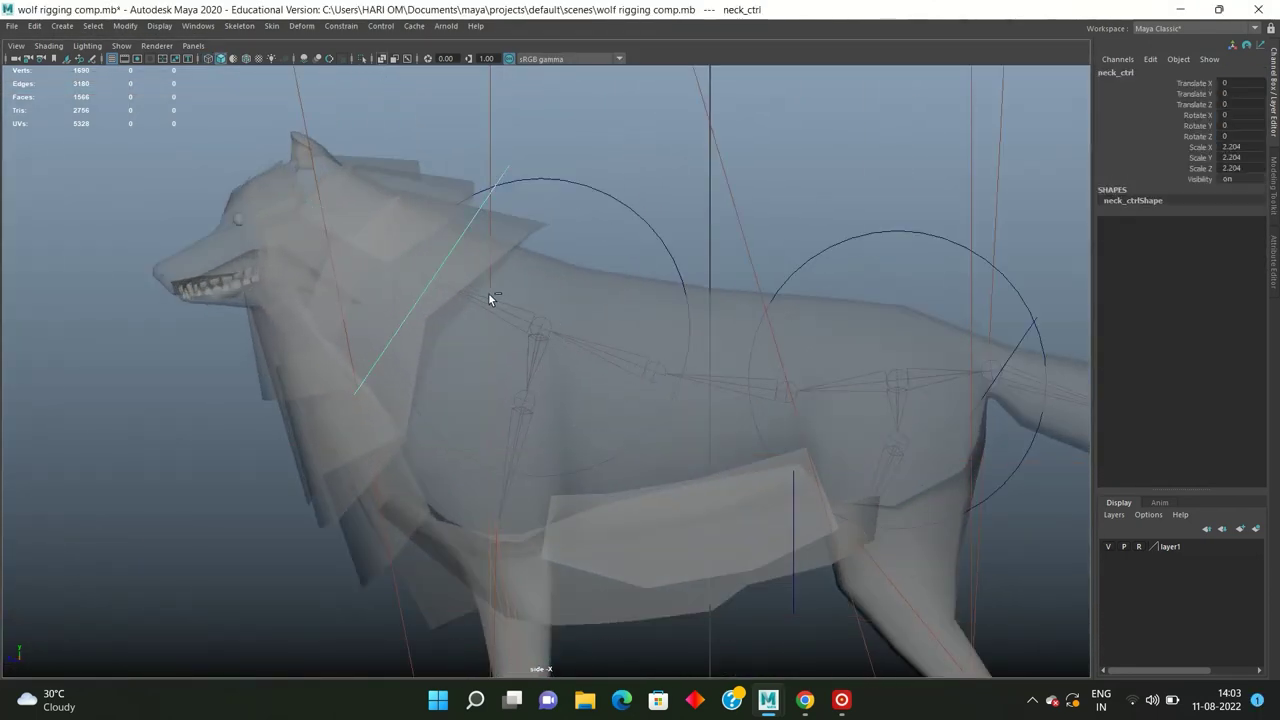
scroll(488, 298, up, 2)
scroll(488, 292, up, 2)
scroll(536, 302, down, 1)
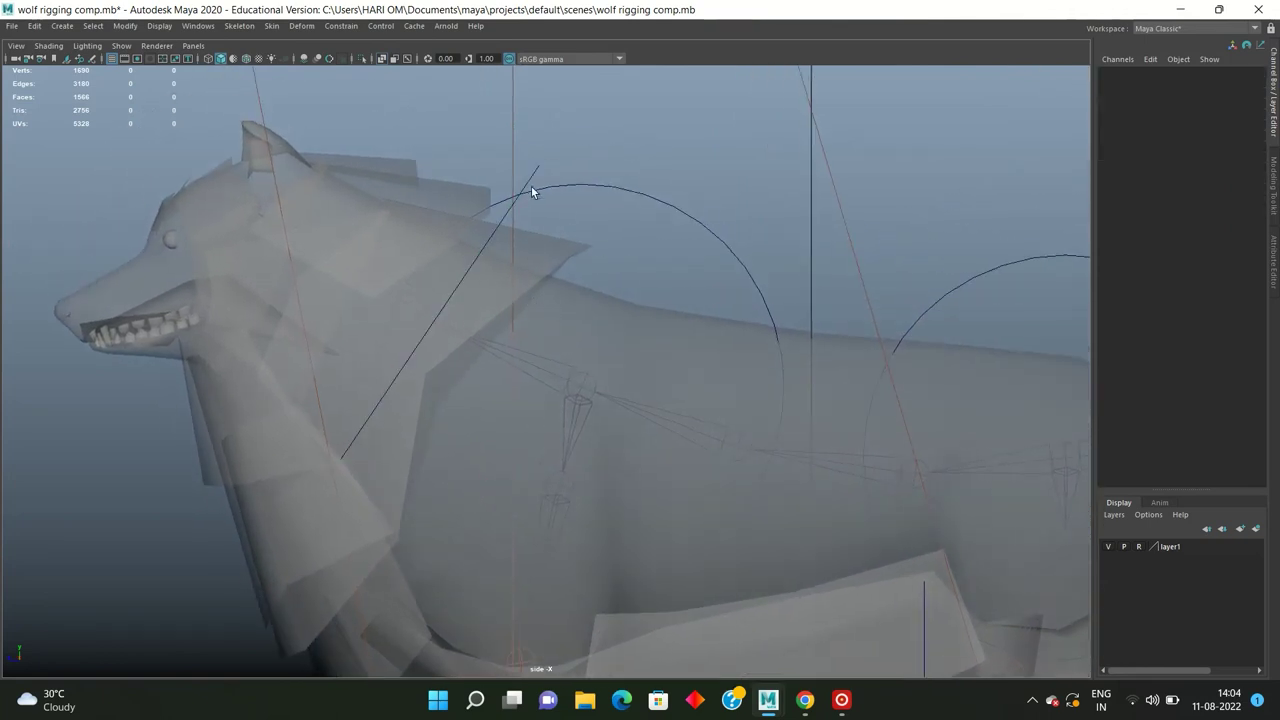
click(136, 26)
click(157, 85)
Step: Orient-constrain joint5 to neck_ctrl, creating joint5_orientConstraint1 with offsets kept
alt+middle_drag(575, 153, 590, 119)
click(590, 119)
click(531, 143)
scroll(436, 270, up, 2)
shift+click(431, 248)
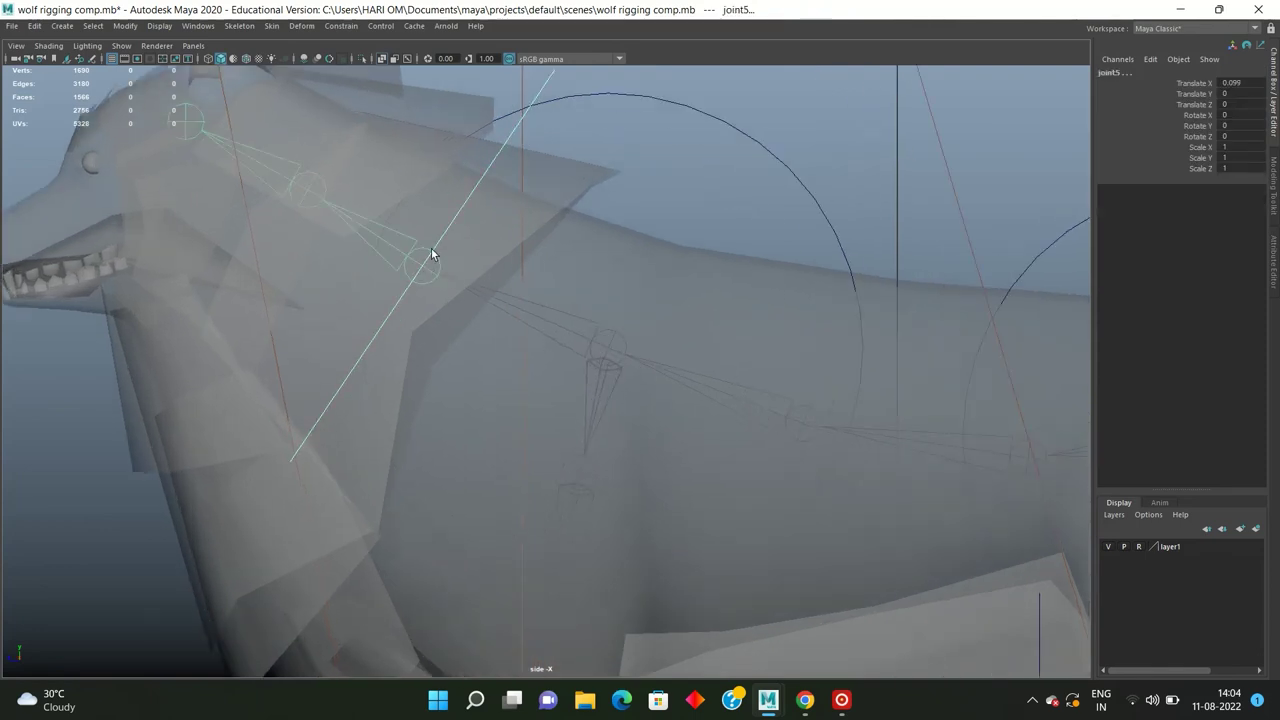
click(343, 27)
click(372, 87)
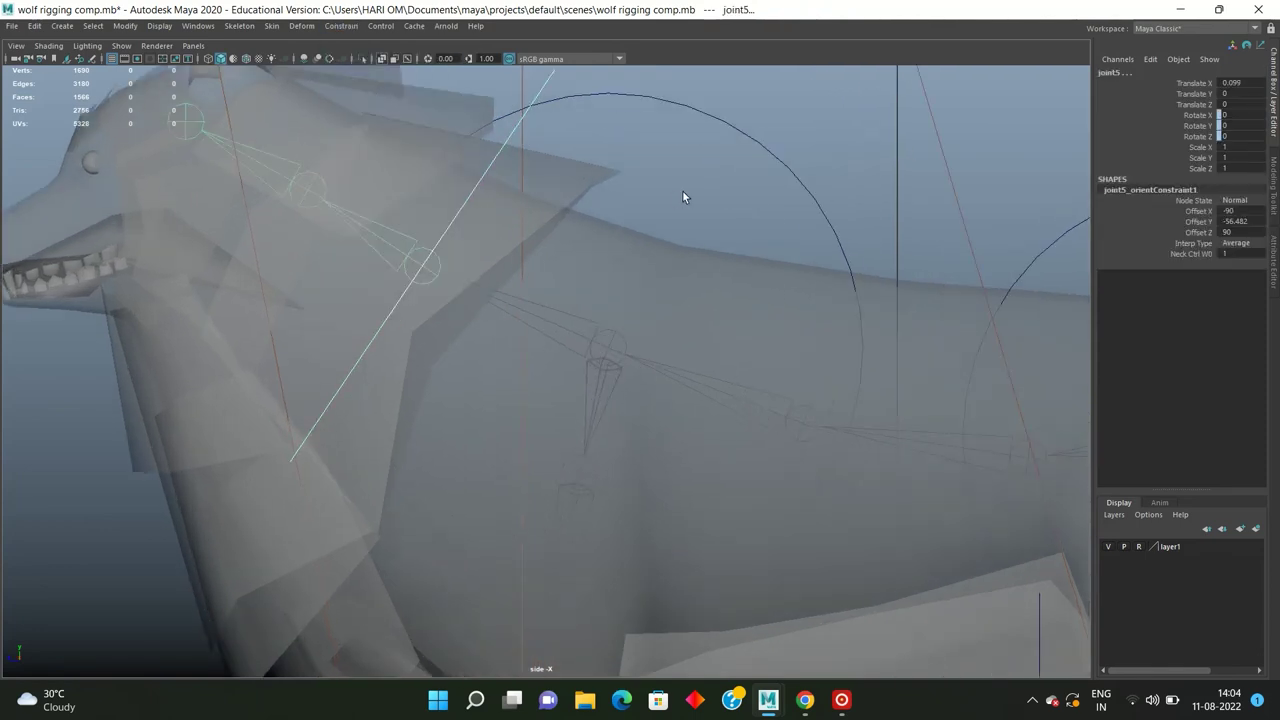
Step: Check the left leg IK handle and pelvis control in the side and perspective views
scroll(682, 197, down, 2)
scroll(590, 157, down, 6)
click(370, 553)
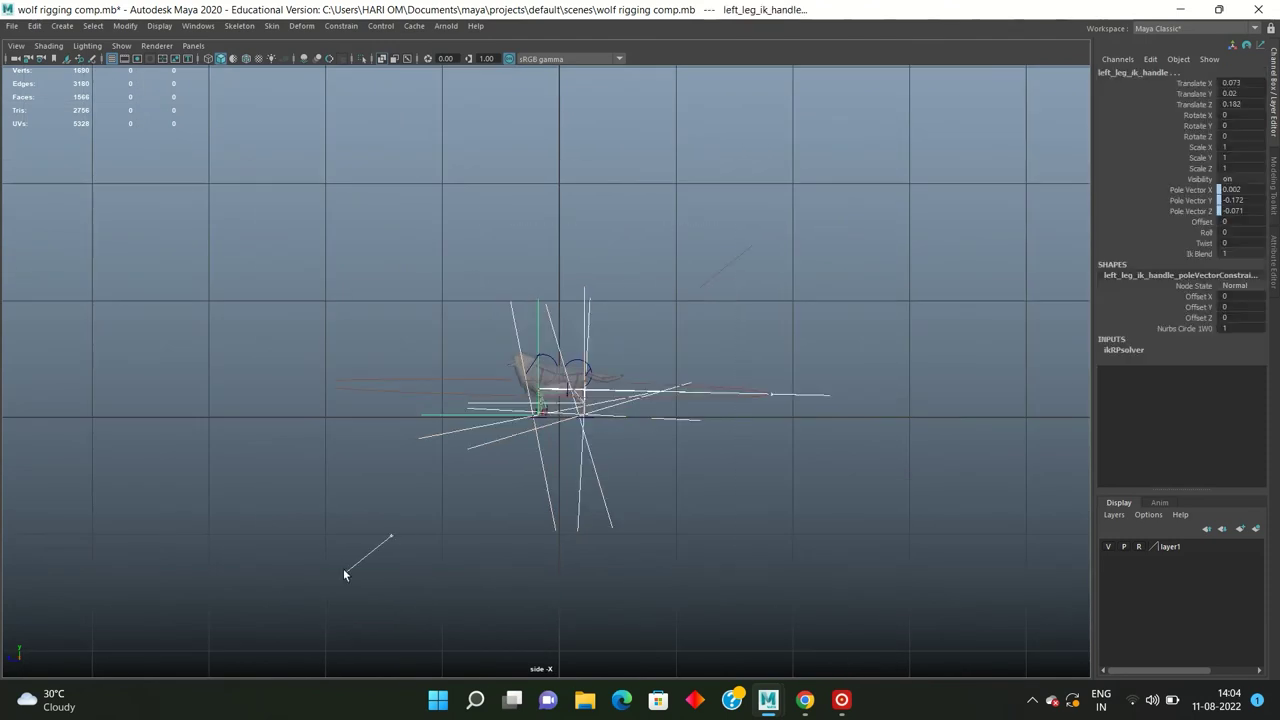
scroll(508, 388, up, 10)
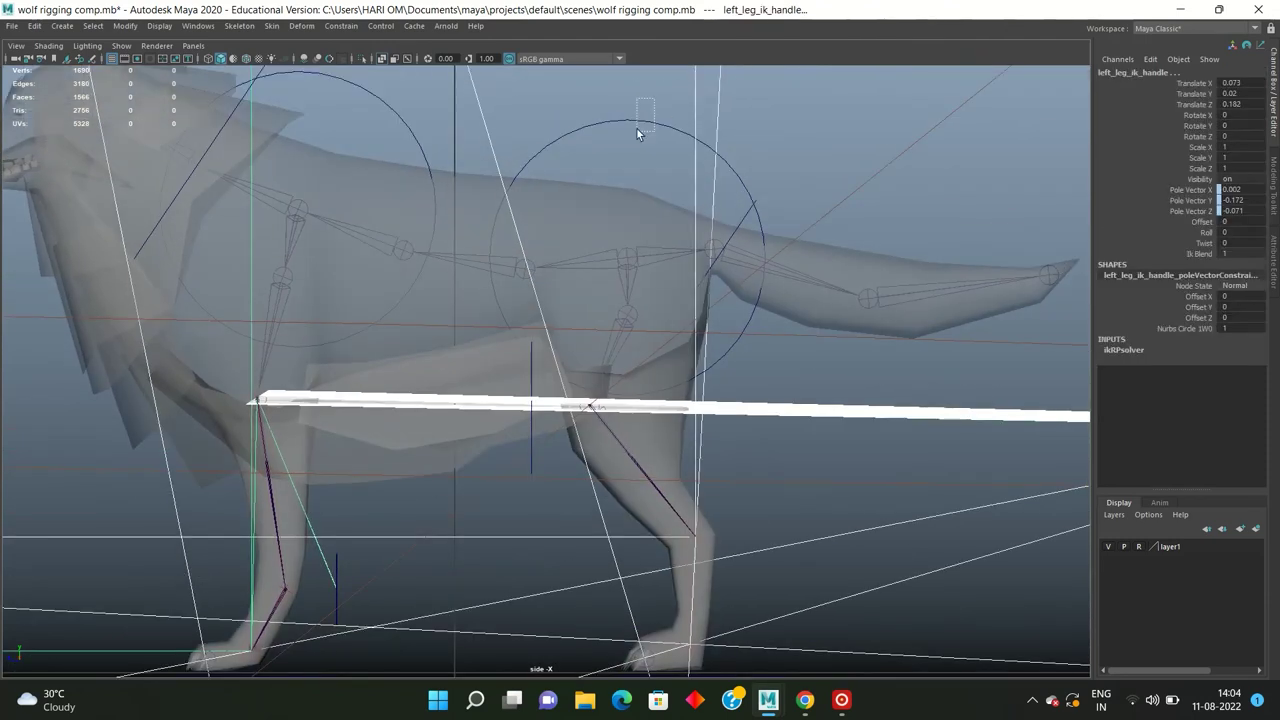
click(646, 118)
key(space)
key(space)
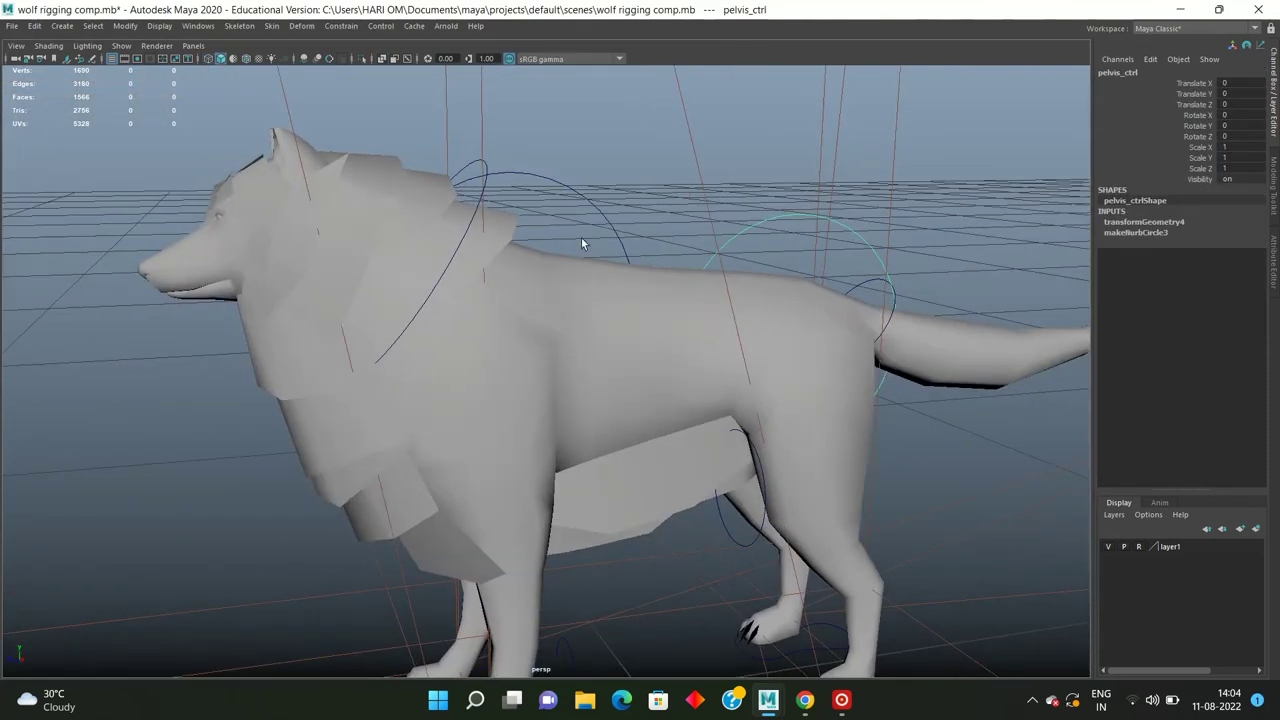
click(695, 598)
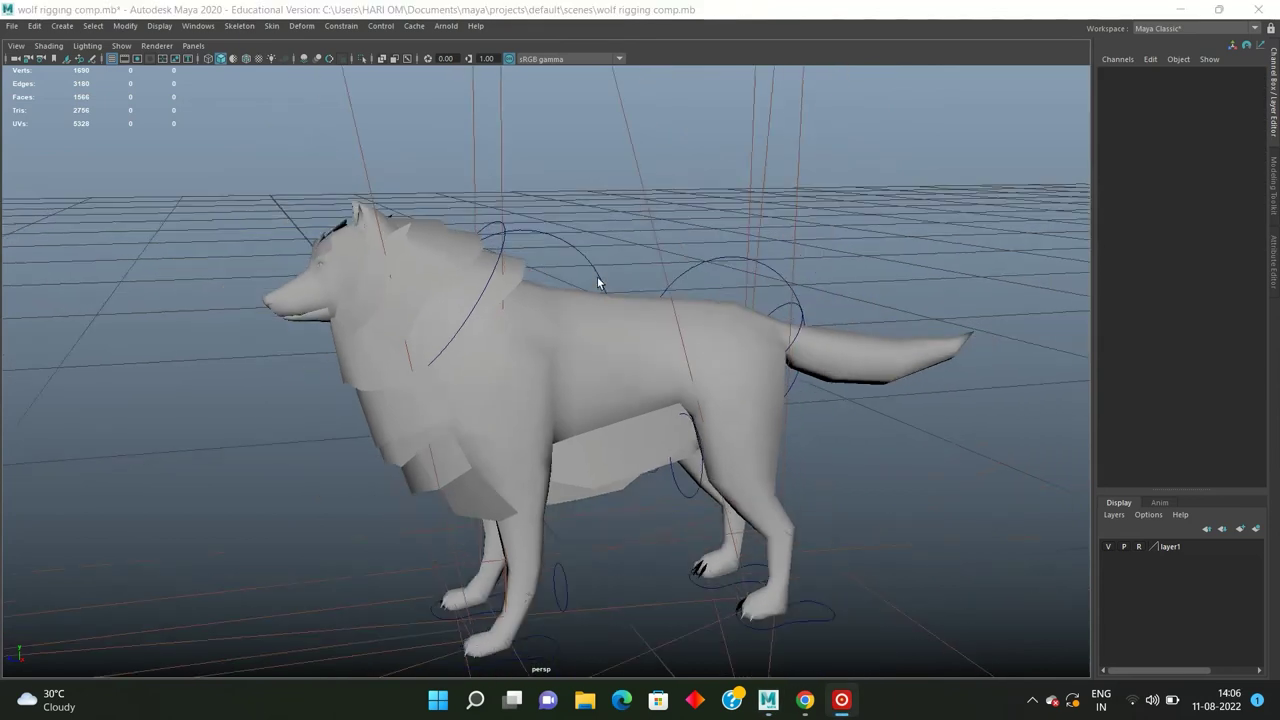
key(space)
key(space)
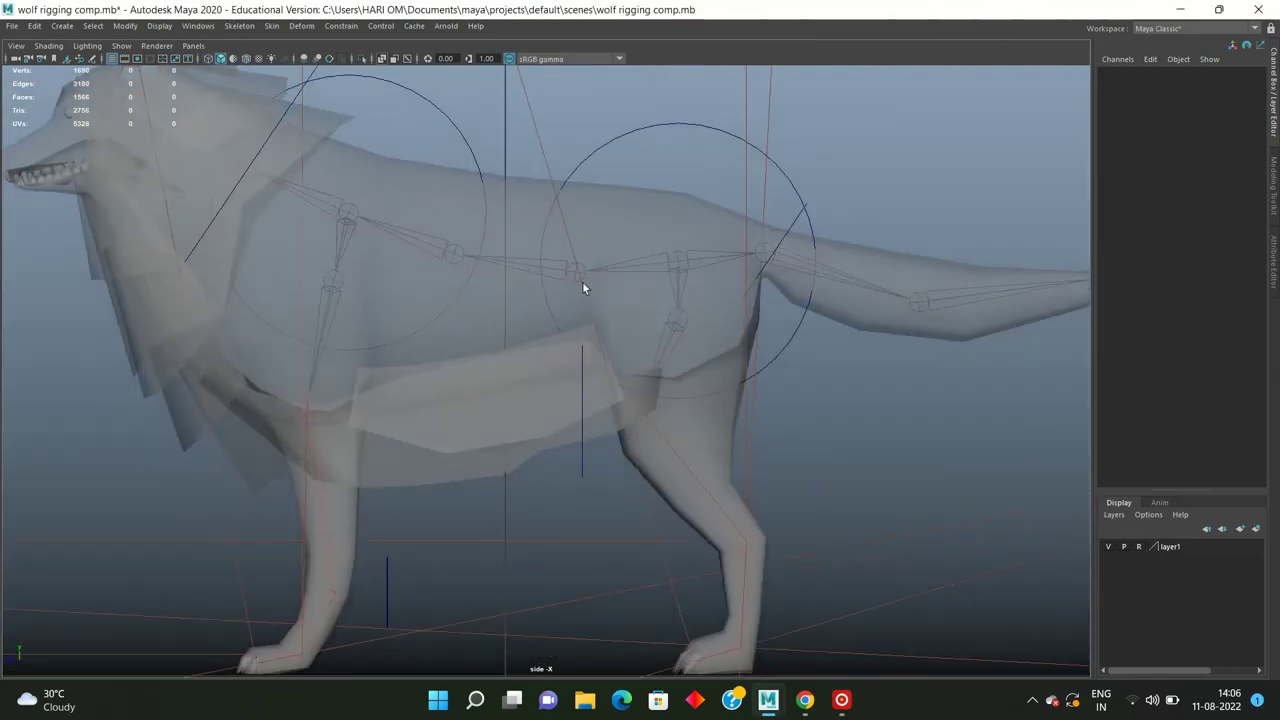
Step: Bind the wolf mesh's skin to its joints
click(676, 260)
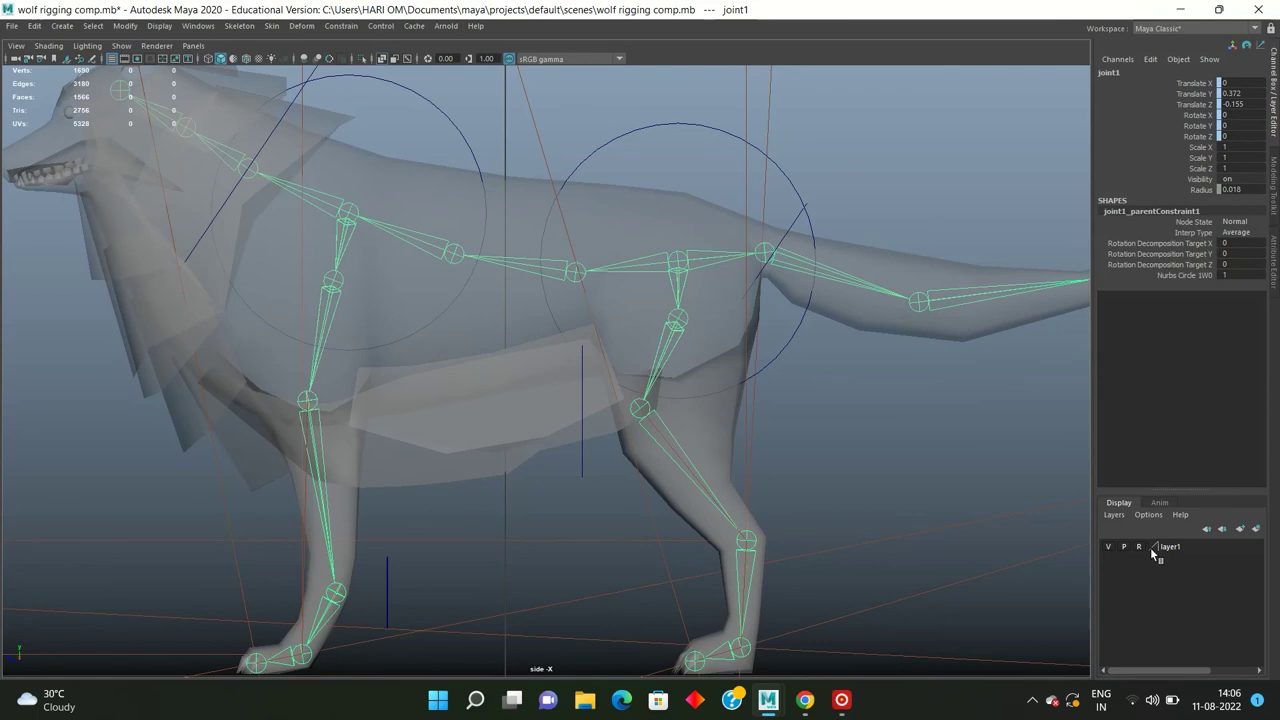
click(640, 212)
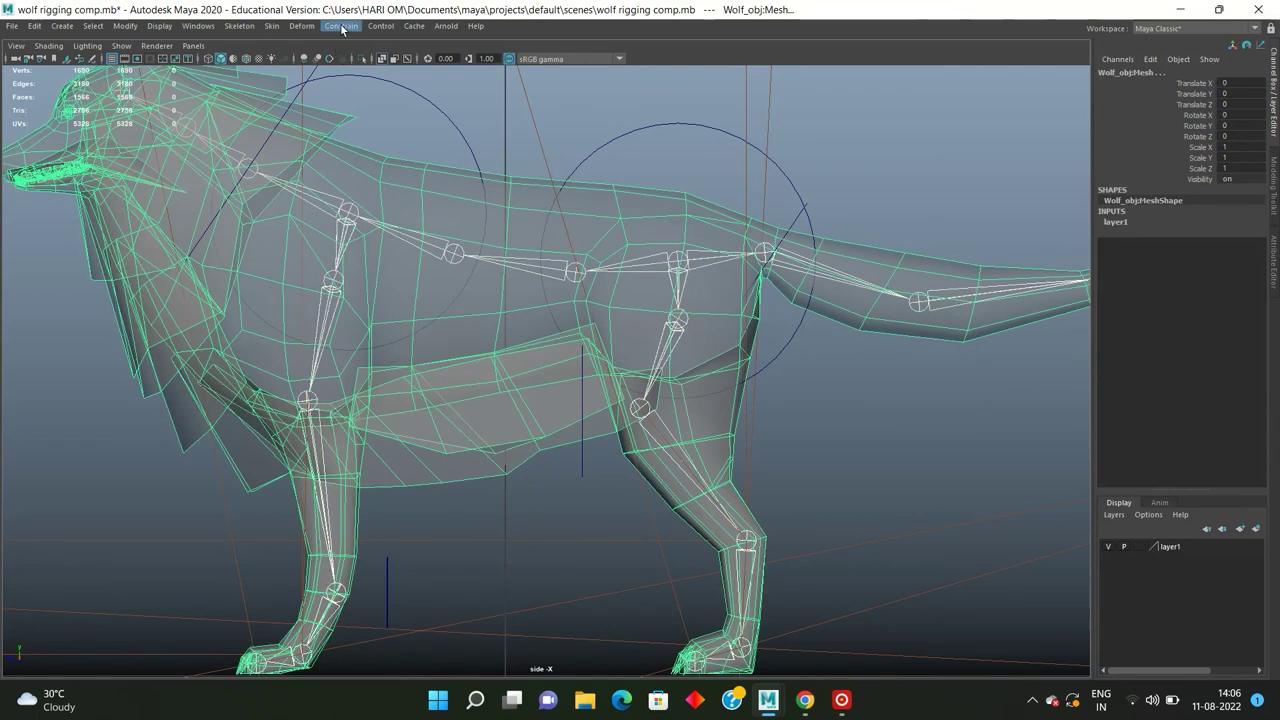
click(301, 26)
click(292, 60)
click(603, 170)
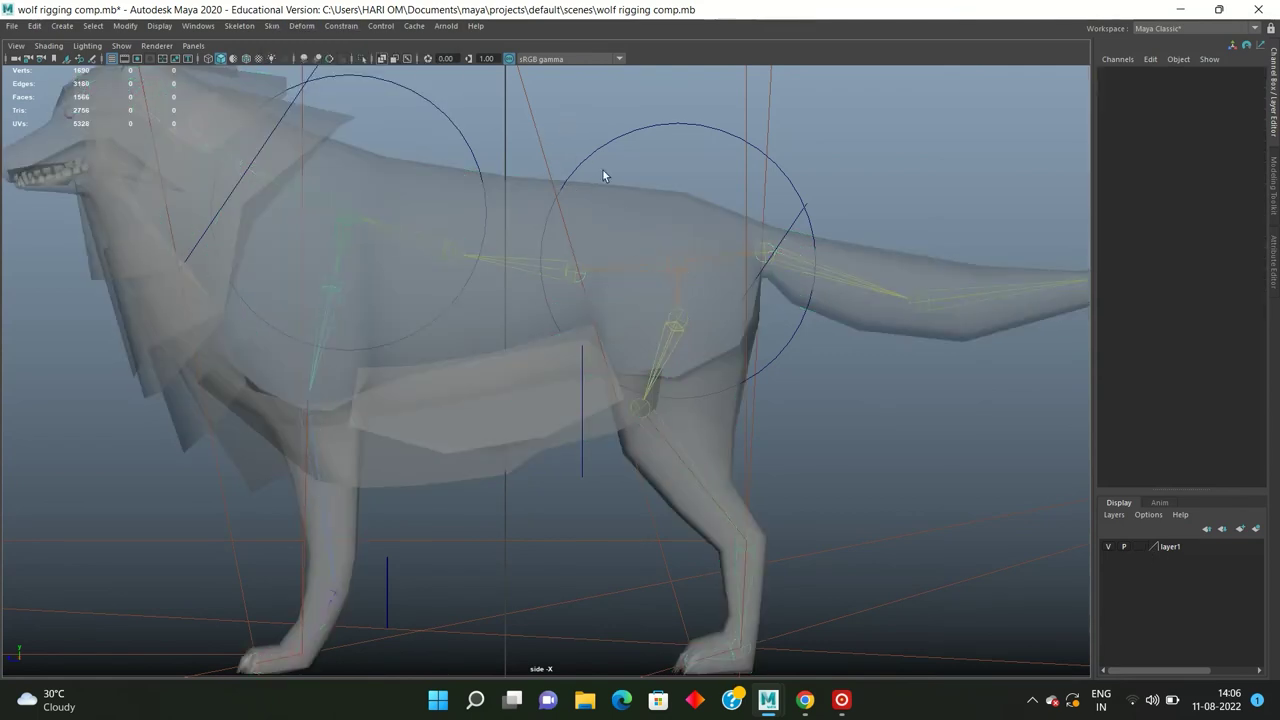
Step: Test the skinning by moving pelvis_ctrl down to Translate Y -0.021
alt+drag(652, 158, 634, 128)
click(634, 130)
key(space)
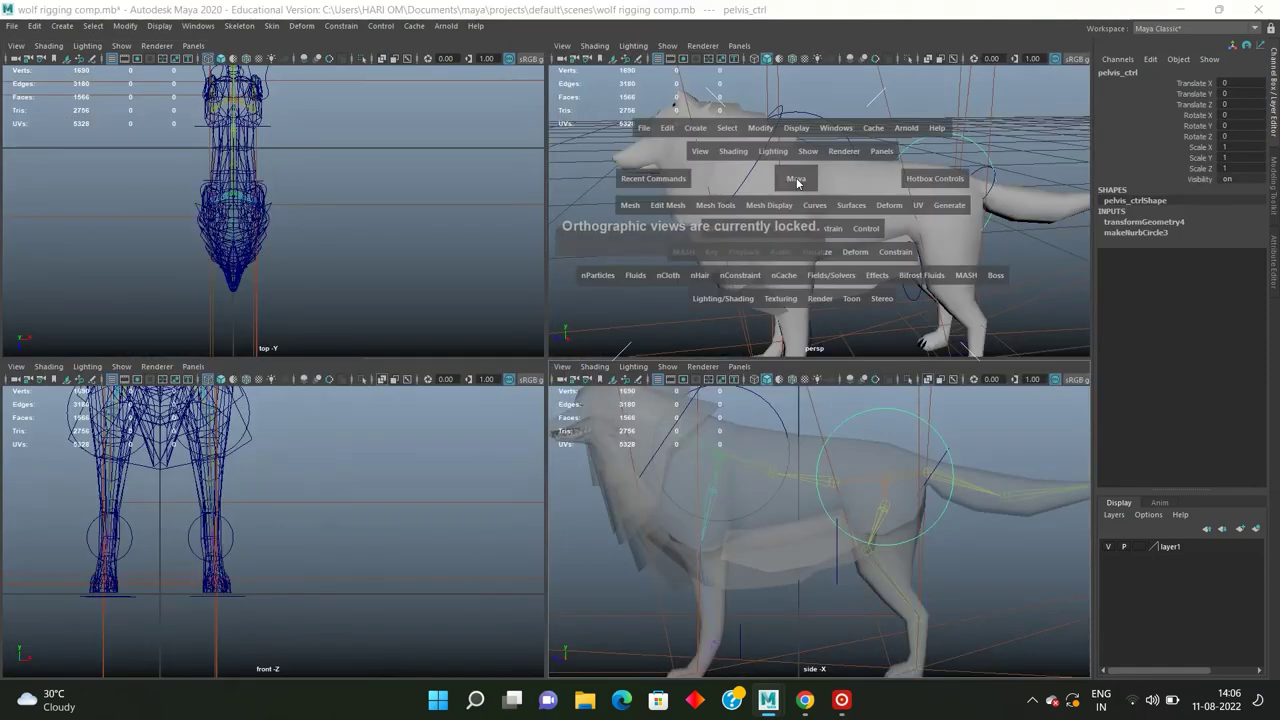
key(space)
alt+drag(700, 203, 684, 197)
key(w)
mouse_move(783, 276)
mouse_down()
mouse_move(783, 289)
mouse_move(692, 263)
mouse_up()
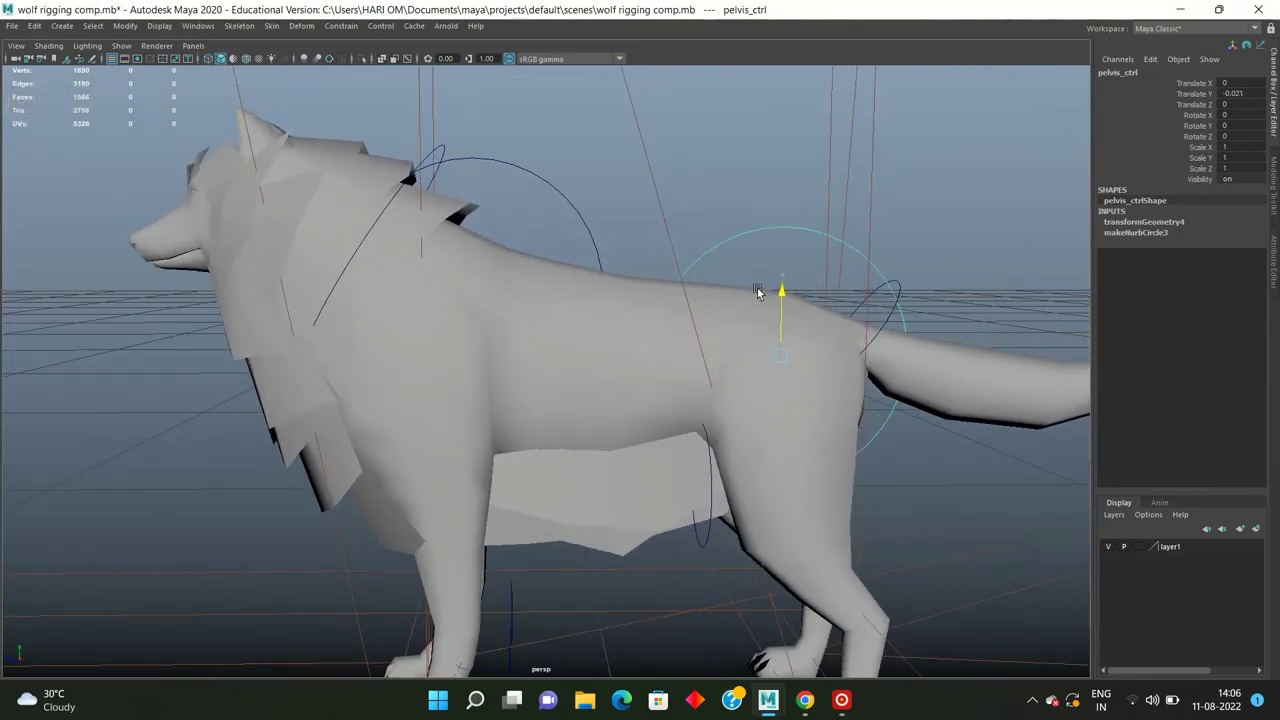
Step: Test the clavicle control by moving it, then rotate the neck control
click(517, 197)
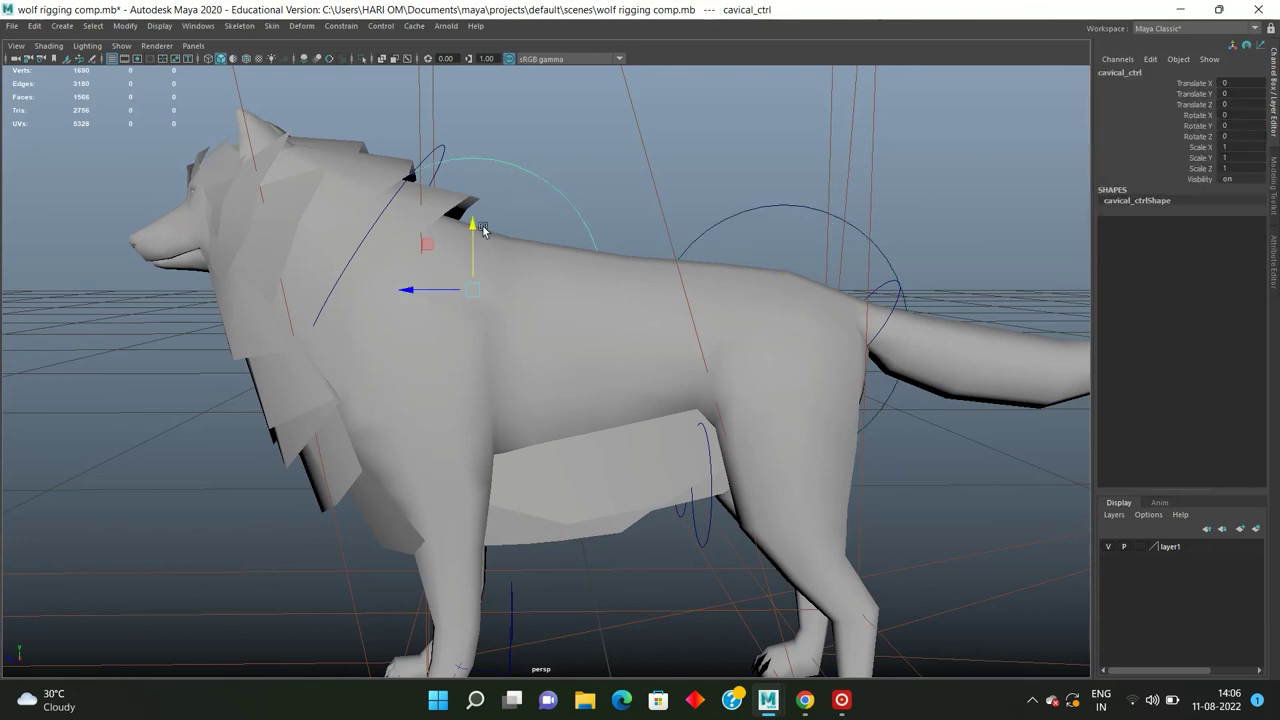
drag(483, 230, 452, 212)
click(432, 154)
alt+middle_drag(441, 176, 460, 190)
key(e)
mouse_move(443, 200)
mouse_down()
mouse_move(414, 200)
mouse_move(434, 223)
mouse_move(428, 208)
mouse_up()
Step: Test the tail control by raising the tail, undoing in between
mouse_move(696, 306)
alt+mouse_down()
mouse_move(600, 293)
mouse_move(771, 240)
mouse_move(757, 229)
mouse_move(740, 251)
alt+mouse_up()
click(736, 266)
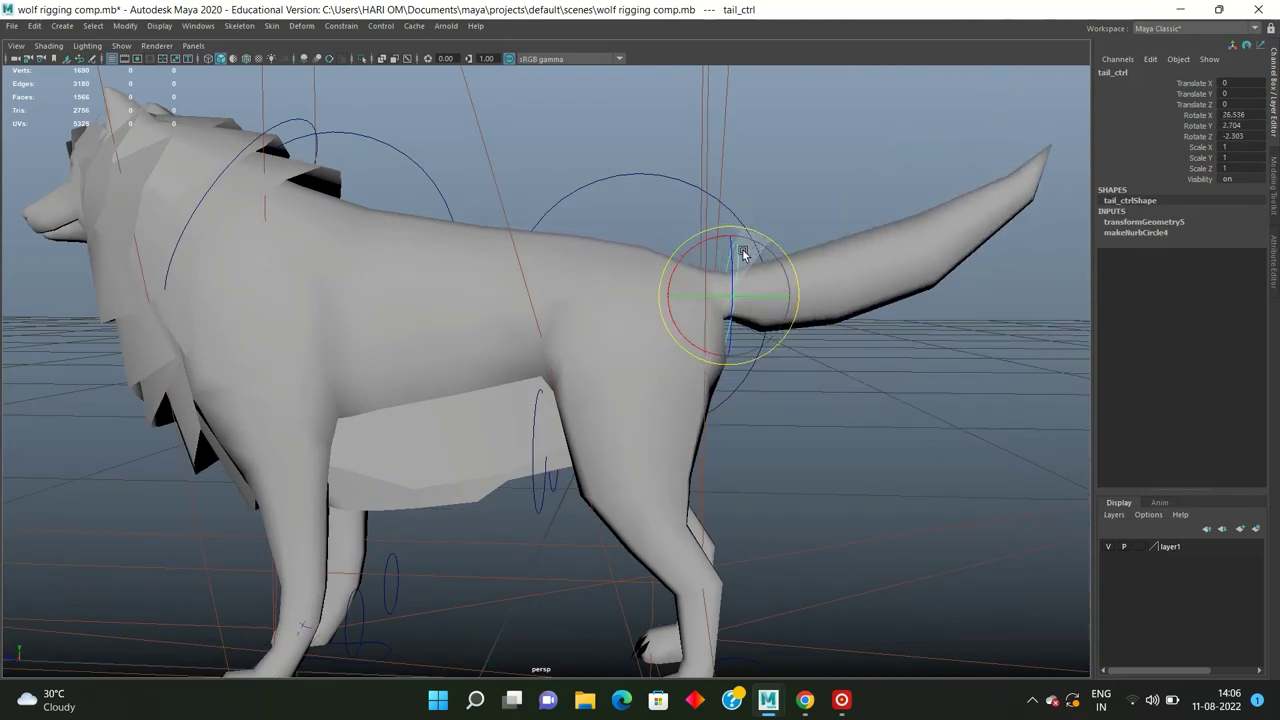
key(ctrl+z)
alt+middle_drag(700, 300, 677, 177)
alt+drag(677, 177, 783, 352)
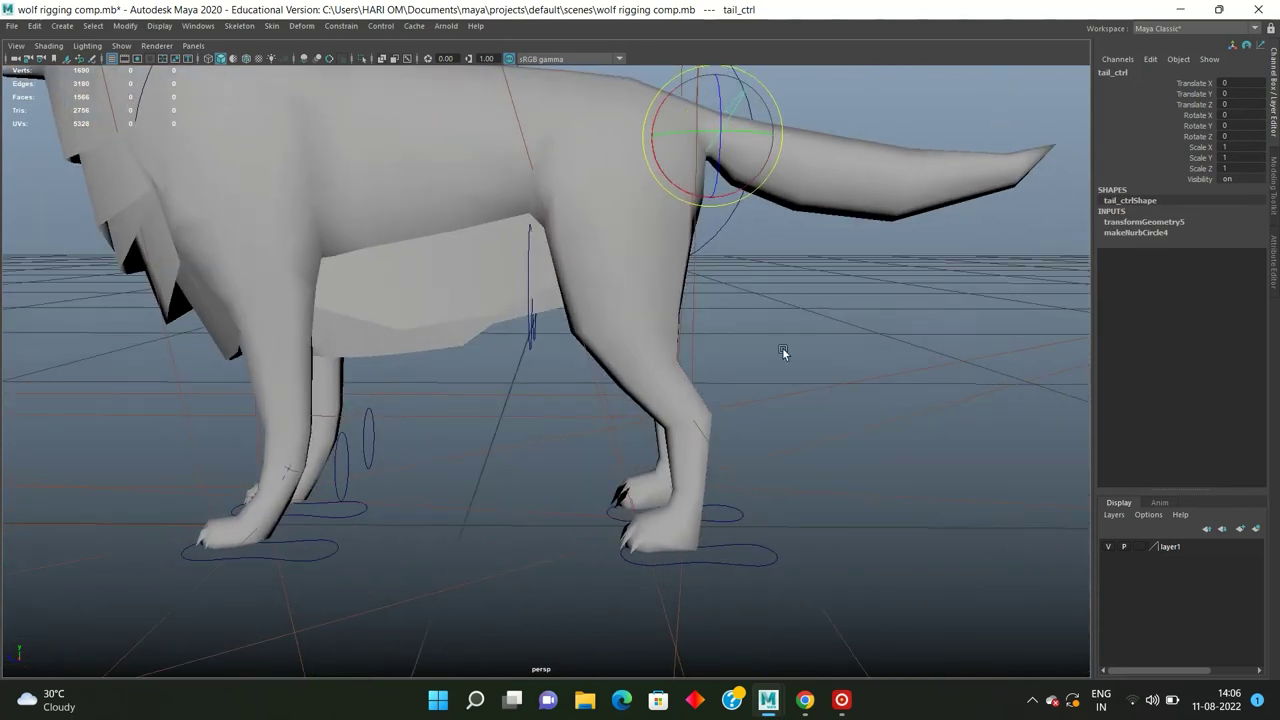
Step: Test the rear foot control and pole vector, then set left_leg_ctrl2 Translate Y to 0
click(755, 555)
key(w)
mouse_move(709, 488)
mouse_down()
mouse_move(700, 462)
mouse_move(745, 532)
mouse_move(671, 443)
mouse_move(583, 395)
mouse_up()
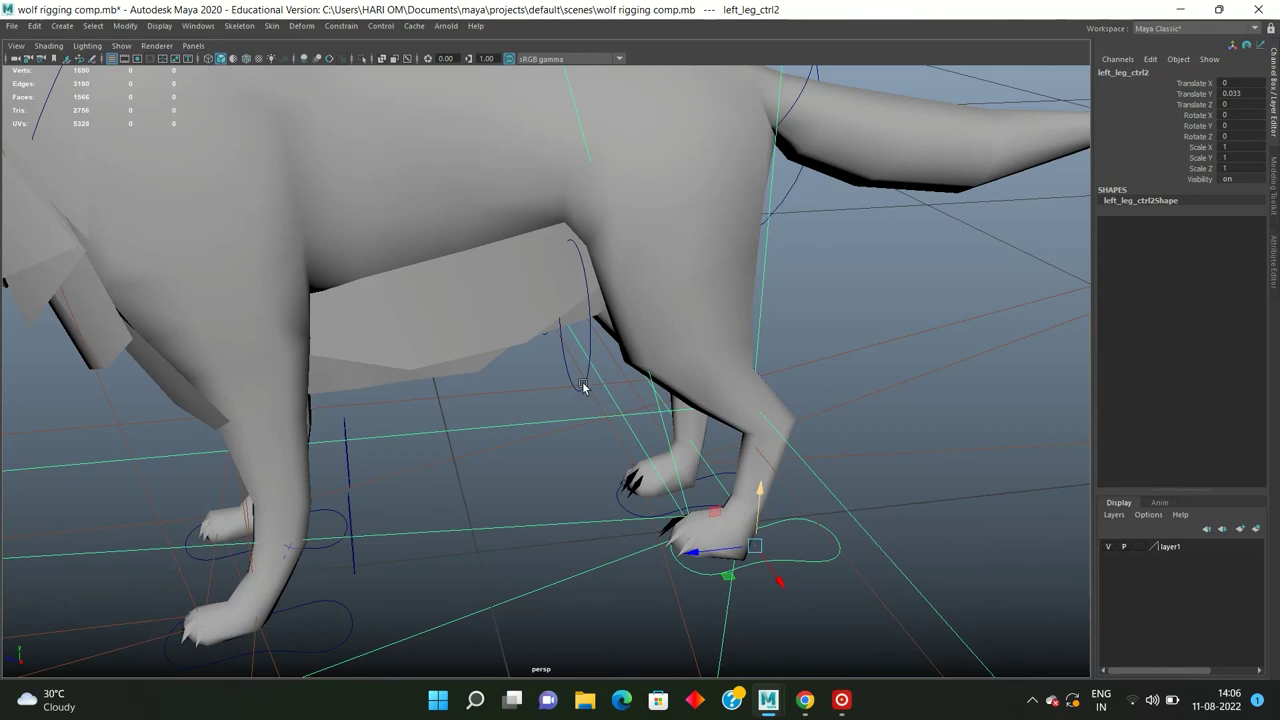
click(577, 383)
click(589, 343)
mouse_move(589, 343)
alt+mouse_down()
mouse_move(591, 328)
mouse_move(626, 370)
alt+mouse_up()
key(ctrl+z)
key(w)
key(ctrl+z)
key(ctrl+z)
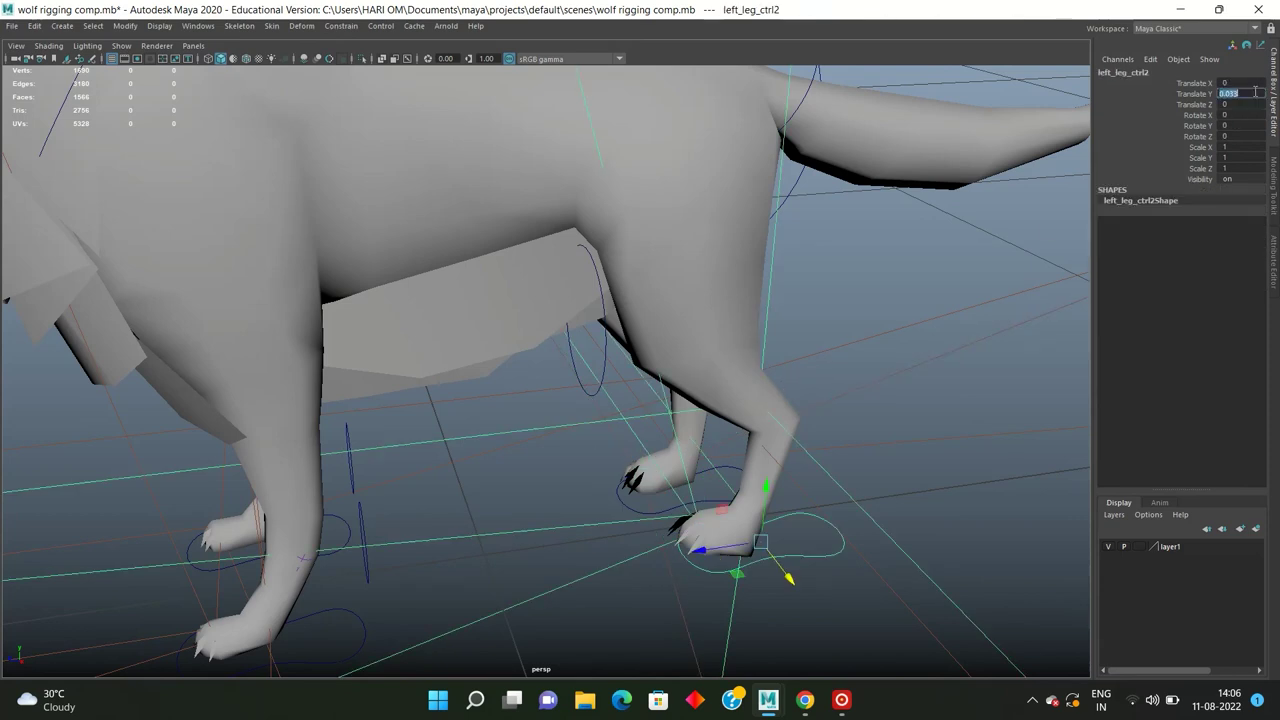
text(0)
key(Return)
Step: Test the front left foot and its pole vector, then set left_leg_ctrl Translate Y to 0
mouse_move(407, 417)
alt+mouse_down()
mouse_move(423, 523)
mouse_move(557, 403)
mouse_move(494, 506)
alt+mouse_up()
click(494, 500)
drag(408, 440, 408, 402)
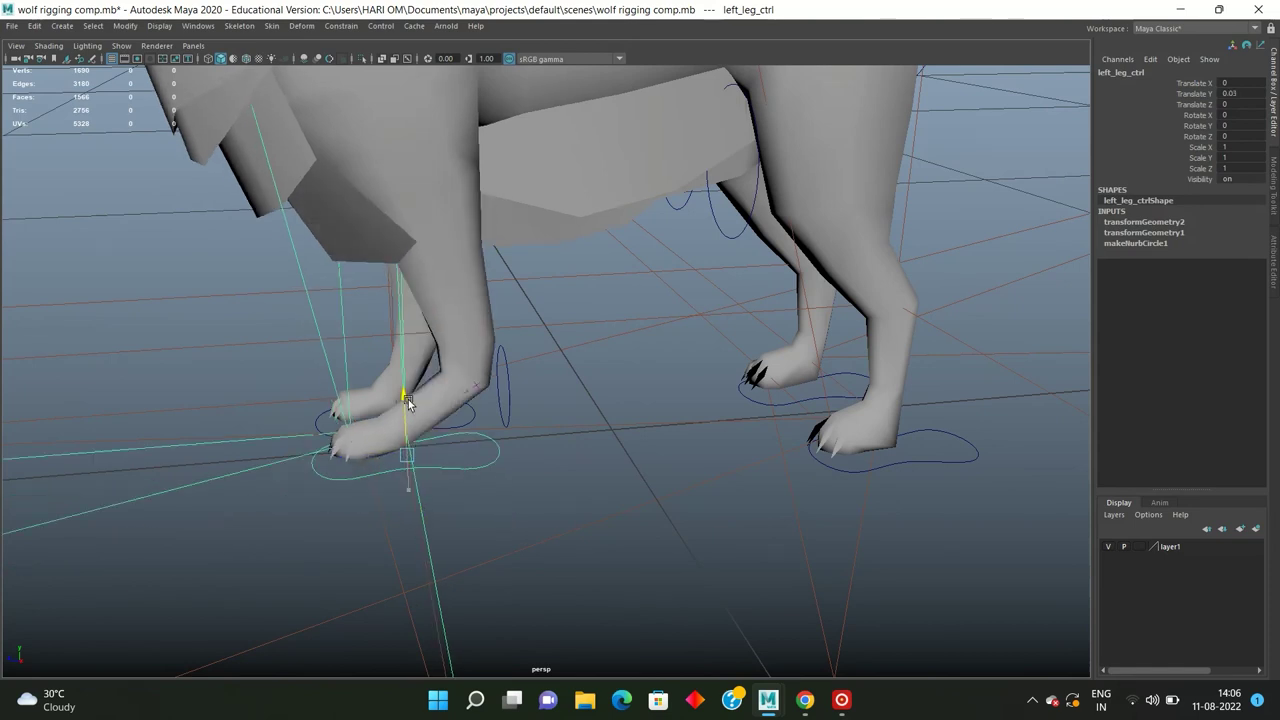
click(507, 405)
mouse_move(508, 411)
alt+mouse_down()
mouse_move(558, 435)
mouse_move(552, 423)
mouse_move(560, 443)
mouse_move(540, 425)
mouse_move(567, 432)
alt+mouse_up()
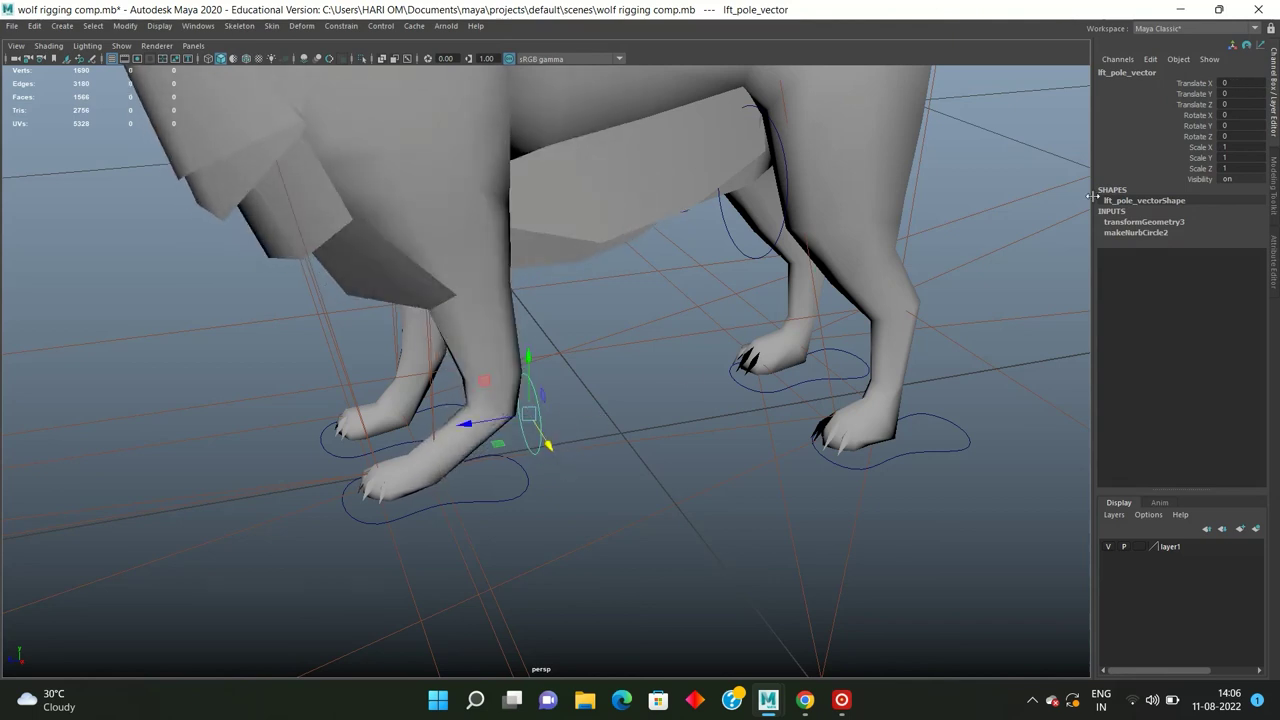
click(533, 488)
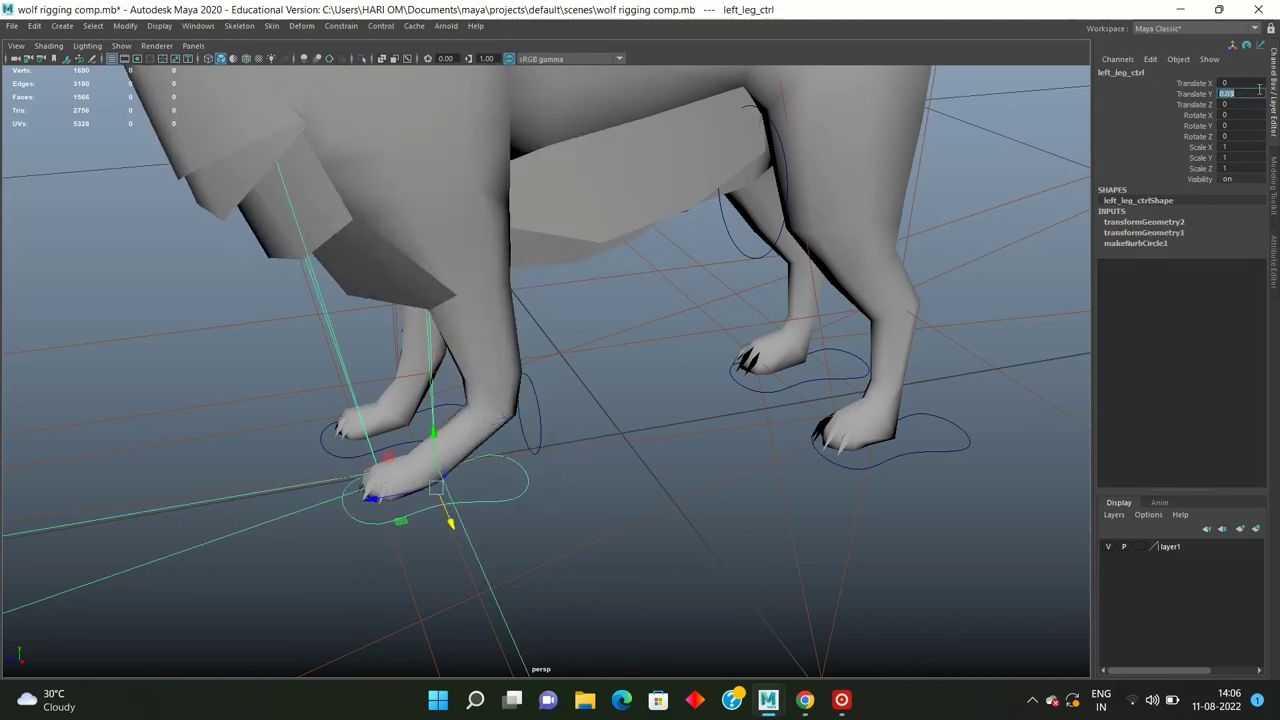
text(0)
key(Return)
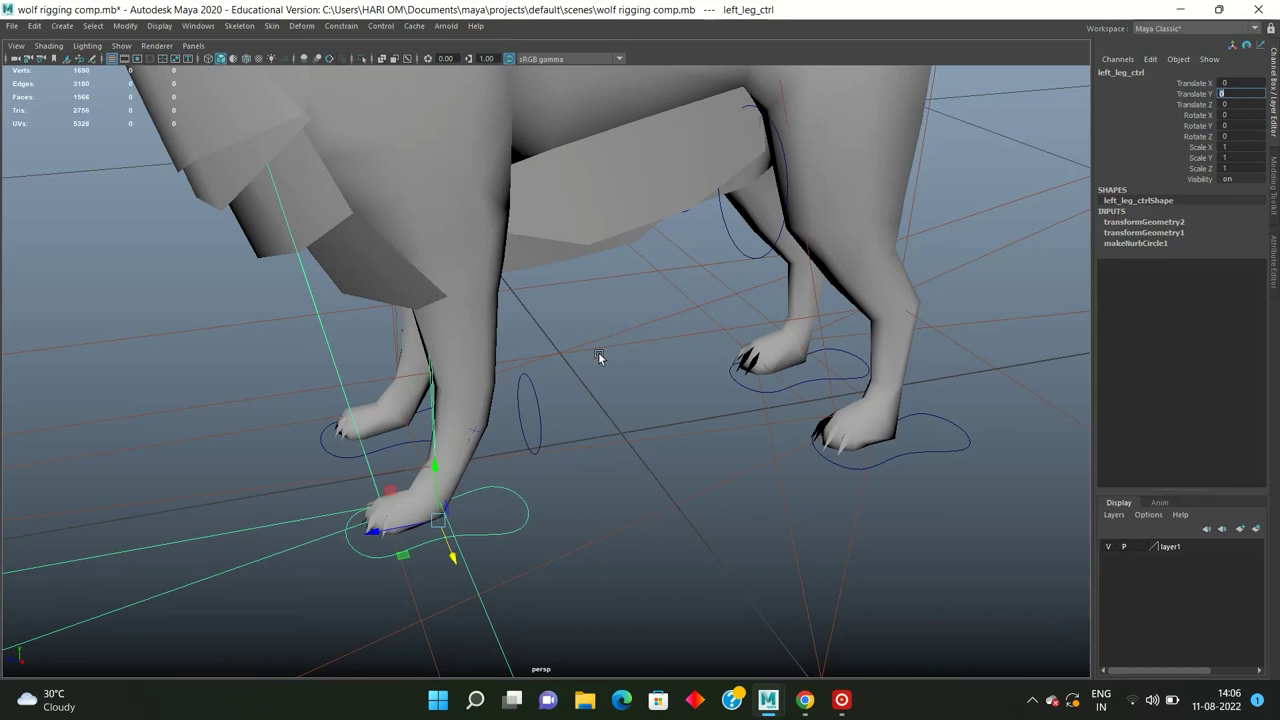
scroll(690, 370, down, 5)
click(814, 330)
mouse_move(814, 329)
alt+mouse_down()
mouse_move(696, 321)
mouse_move(650, 354)
mouse_move(625, 300)
mouse_move(623, 224)
mouse_move(655, 308)
alt+mouse_up()
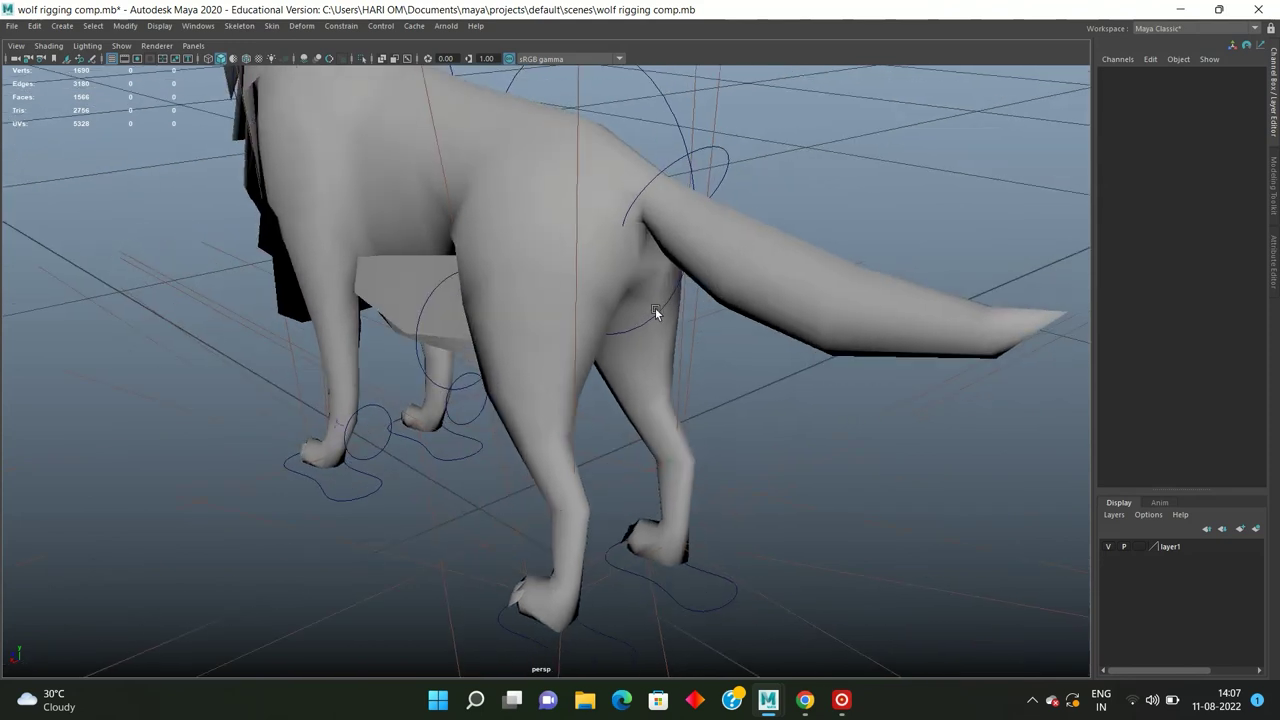
Step: Select joint28 at the tail base and inspect it up close in a maximised side view
click(652, 176)
mouse_move(655, 178)
alt+mouse_down()
mouse_move(587, 260)
mouse_move(613, 233)
alt+mouse_up()
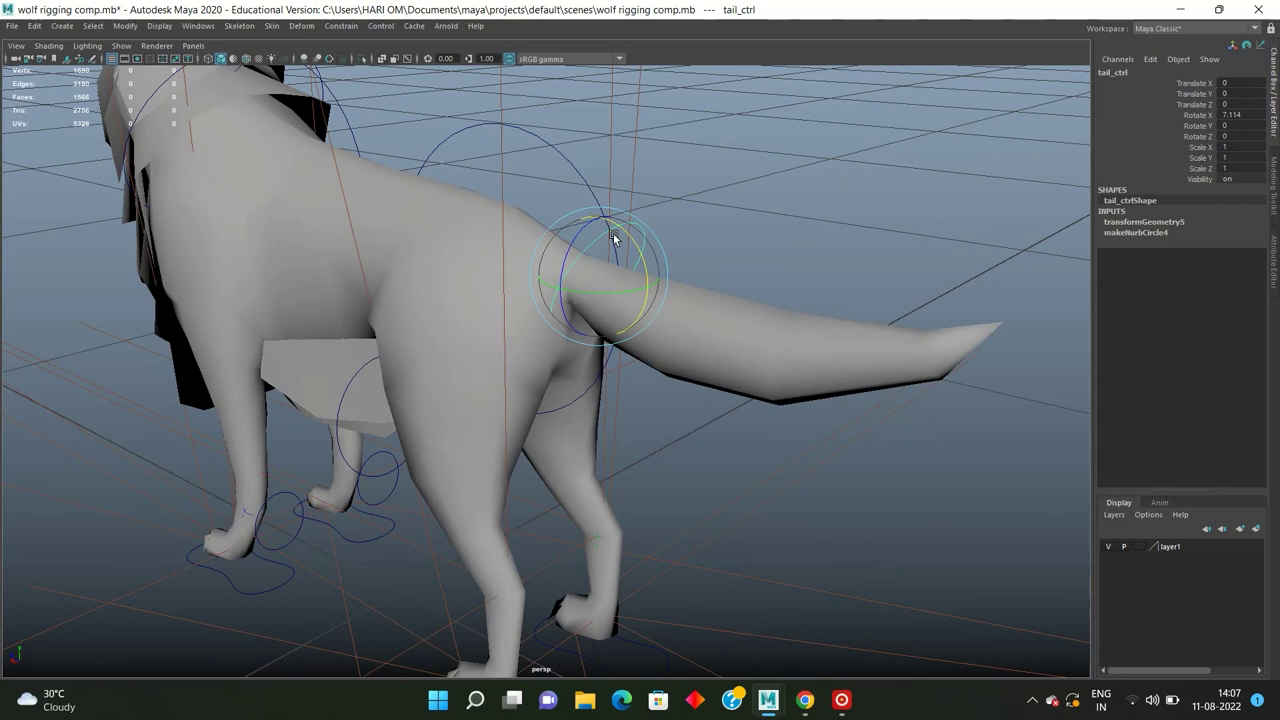
click(705, 245)
alt+drag(705, 245, 755, 340)
click(755, 340)
key(space)
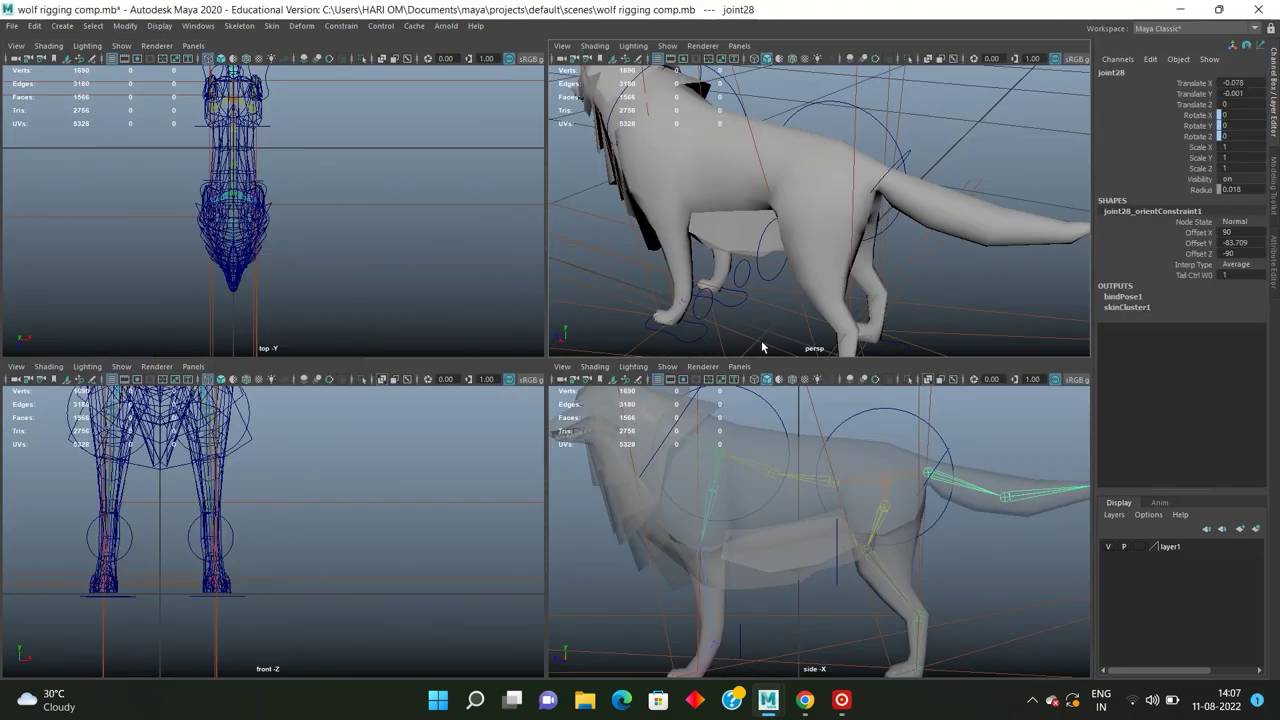
key(space)
scroll(650, 415, up, 3)
scroll(594, 400, up, 2)
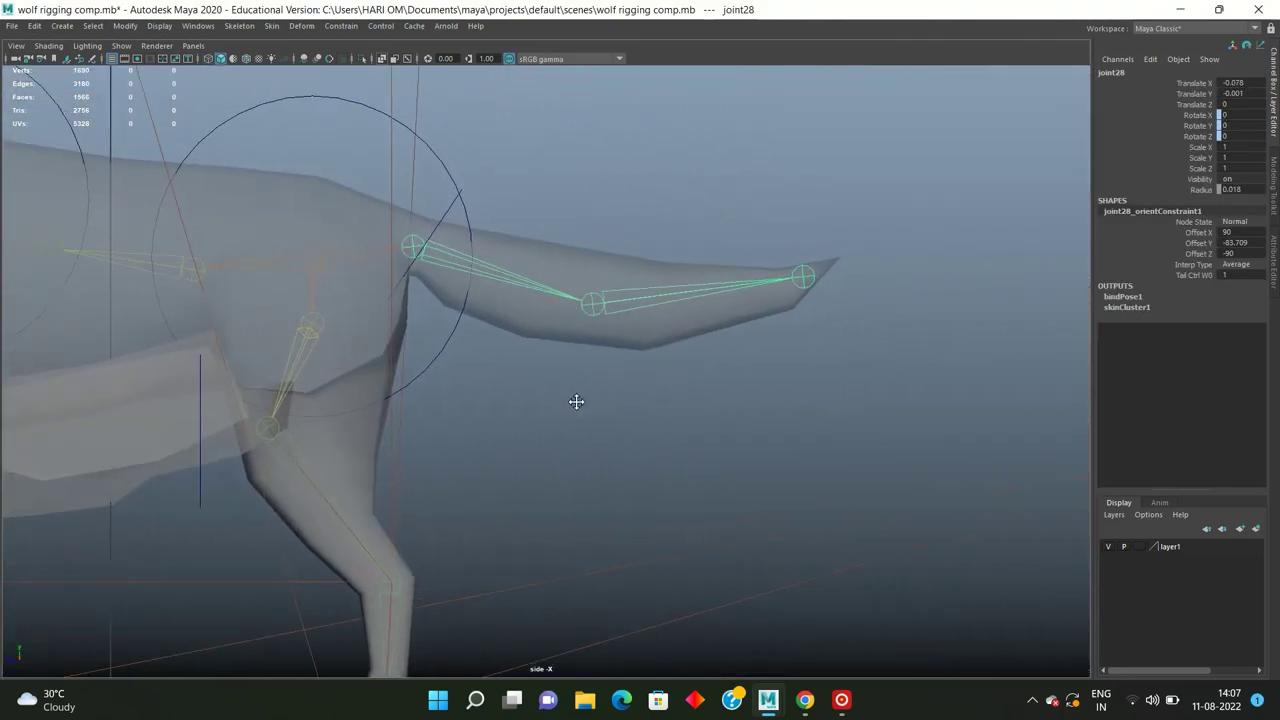
Step: Call up the polygon primitives menu, then the Create menu in perspective view
shift+right_click(592, 310)
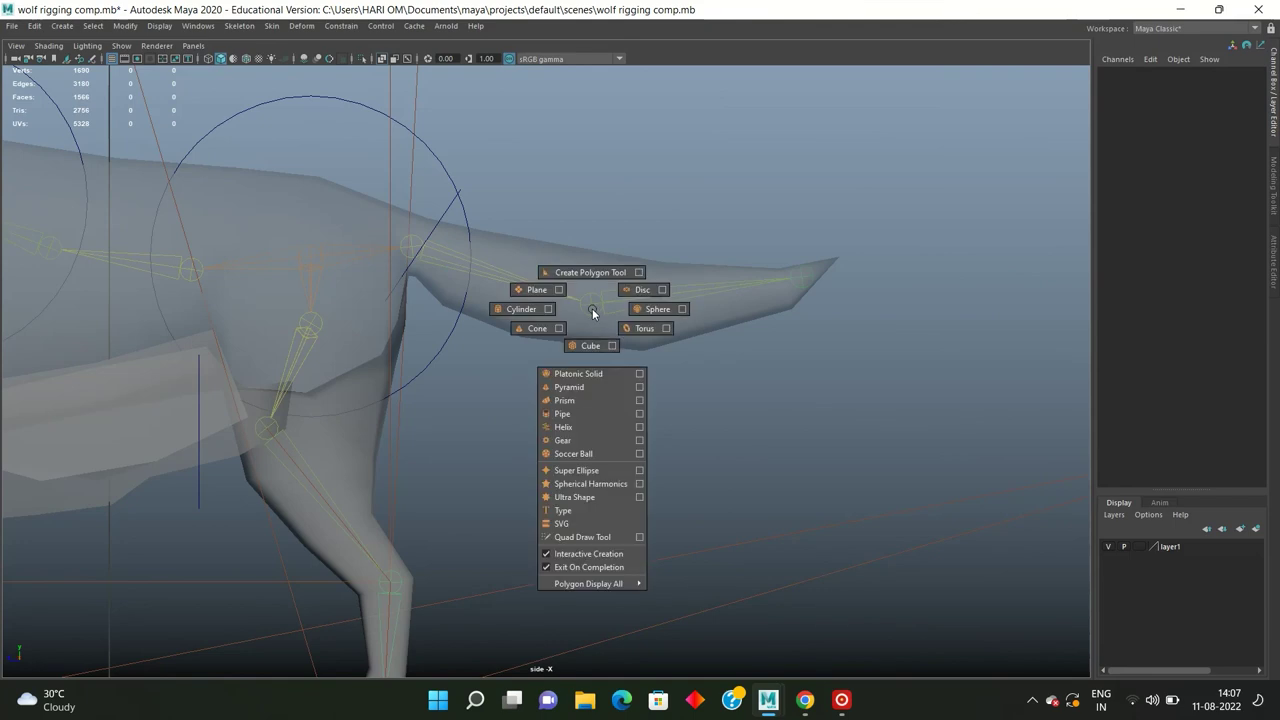
key(space)
key(space)
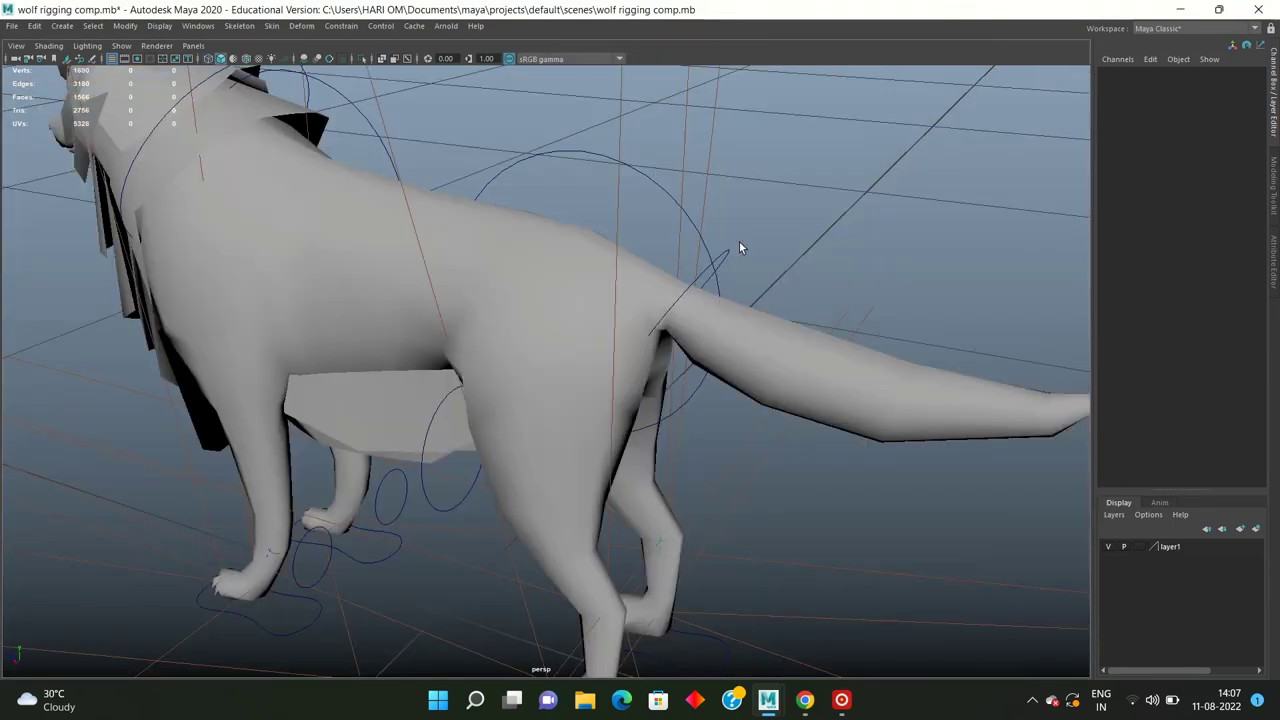
scroll(750, 242, down, 2)
click(62, 25)
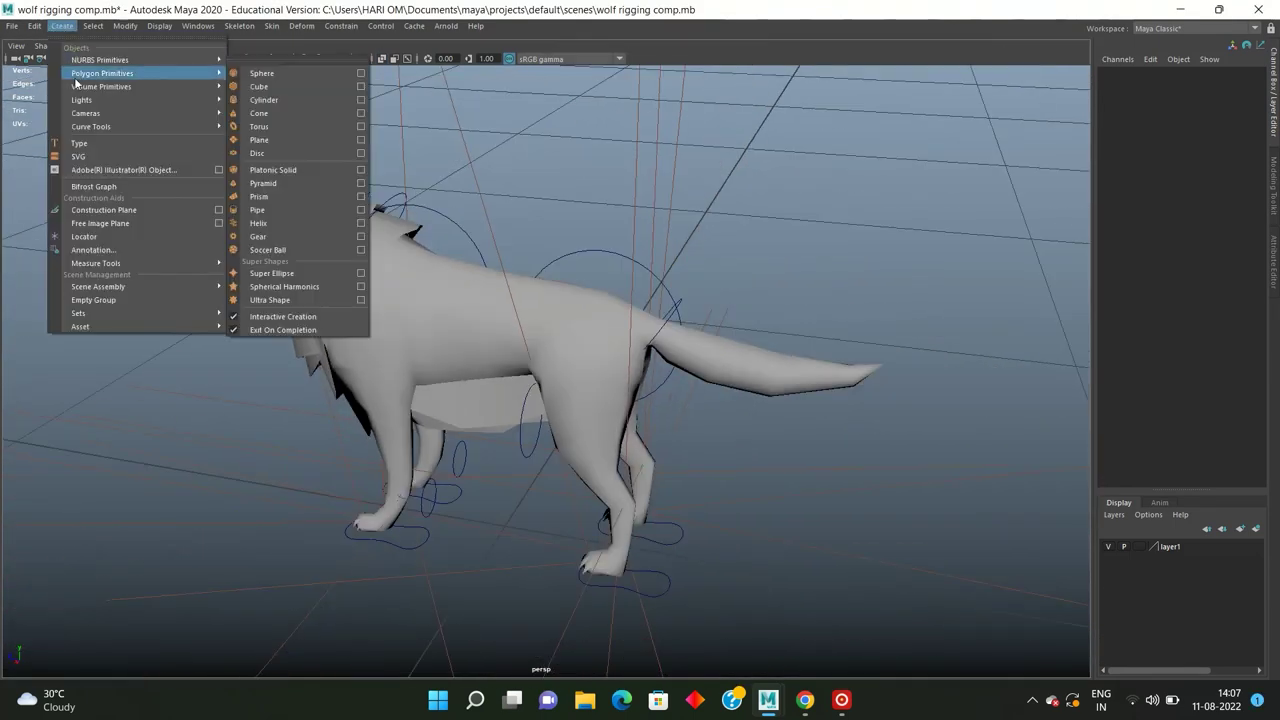
Step: Create a NURBS circle, scale it down to a small ring, and view it beside the wolf from the side
click(424, 124)
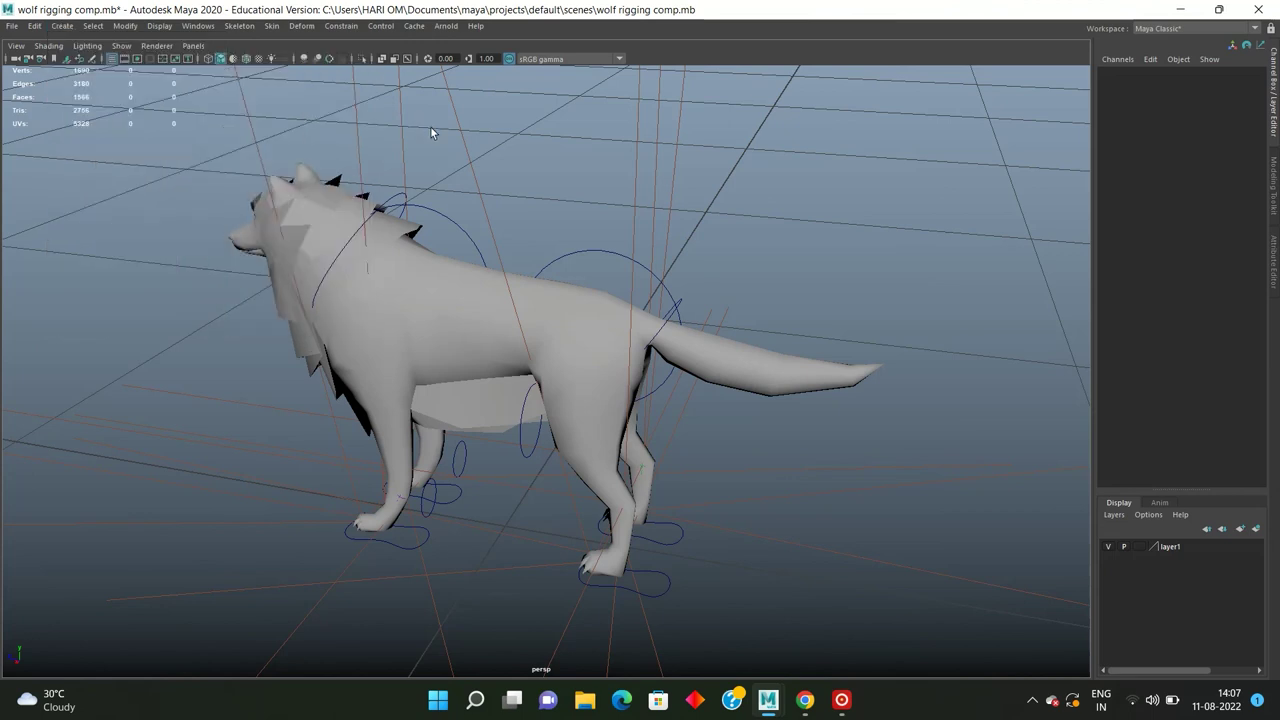
click(62, 25)
mouse_move(102, 73)
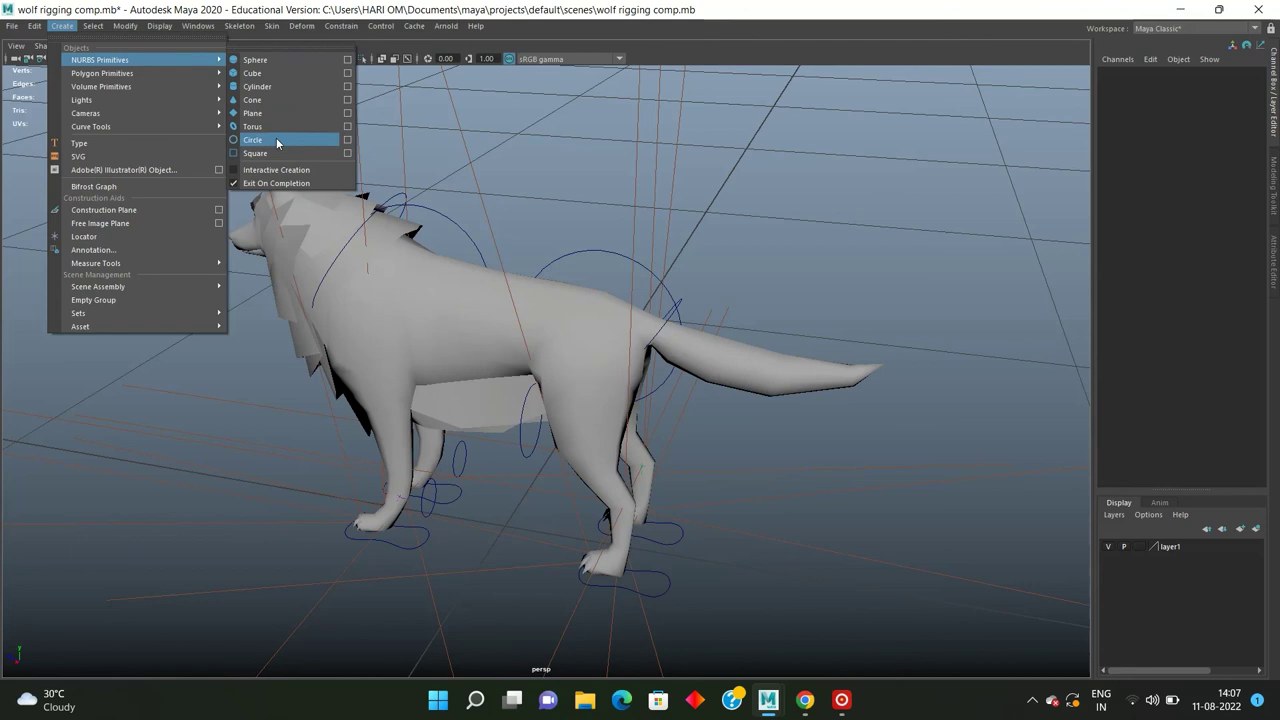
click(276, 137)
key(space)
key(space)
alt+drag(806, 259, 671, 368)
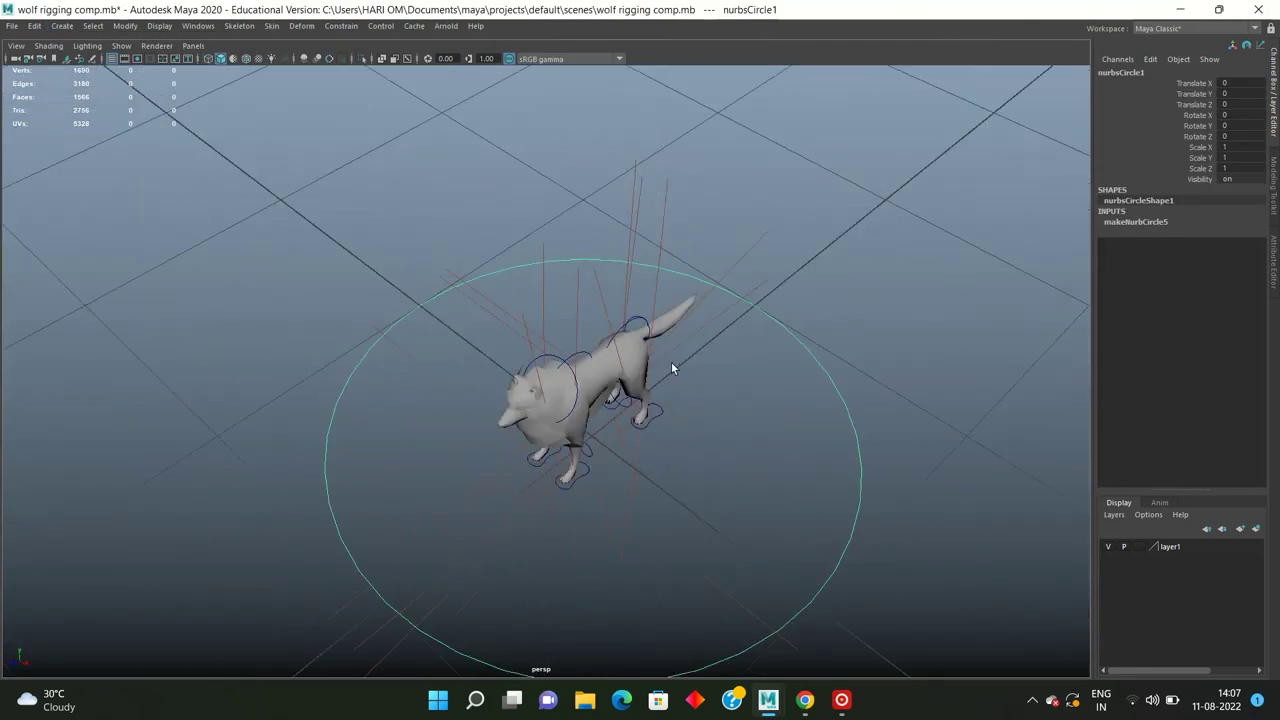
drag(587, 446, 268, 417)
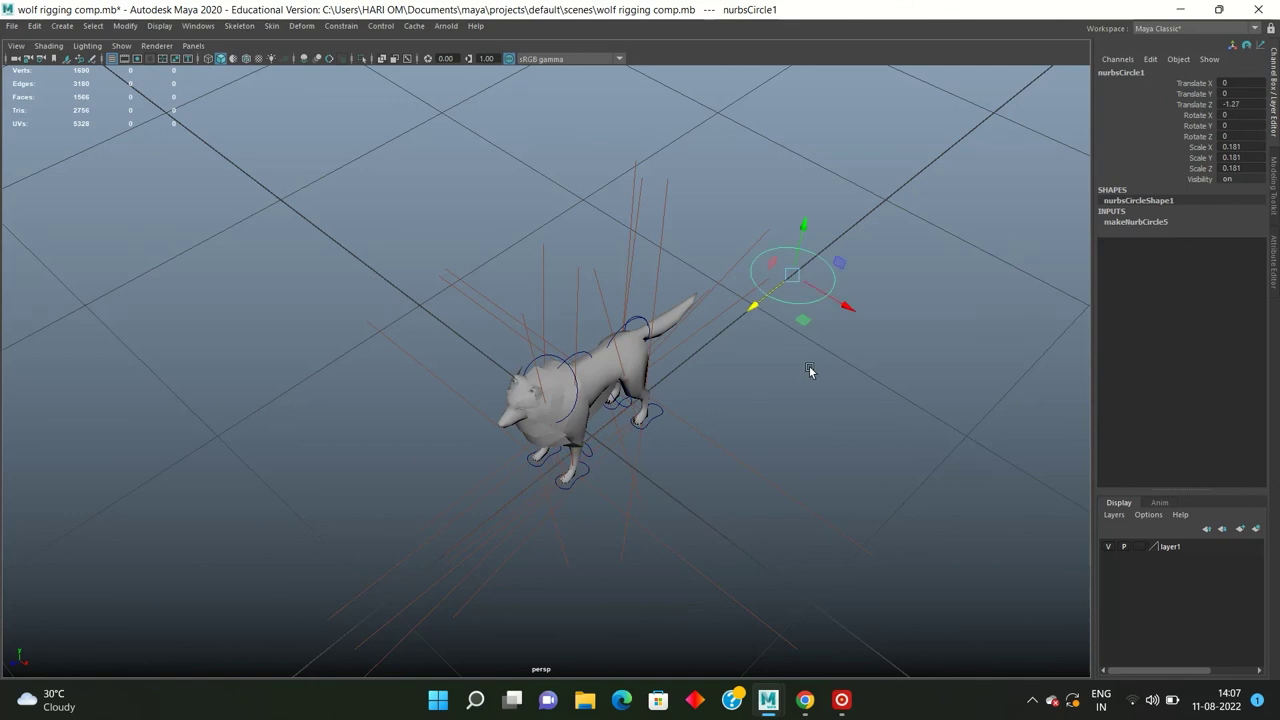
drag(810, 371, 646, 374)
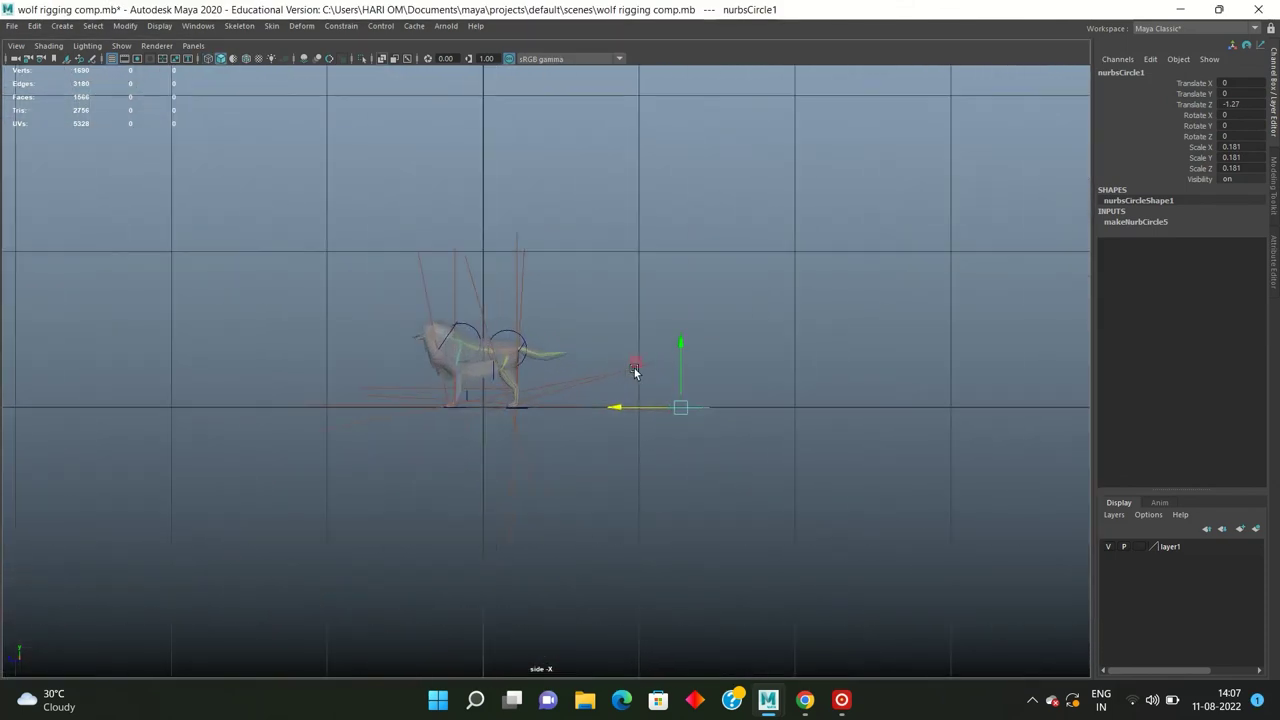
alt+right_drag(634, 371, 774, 451)
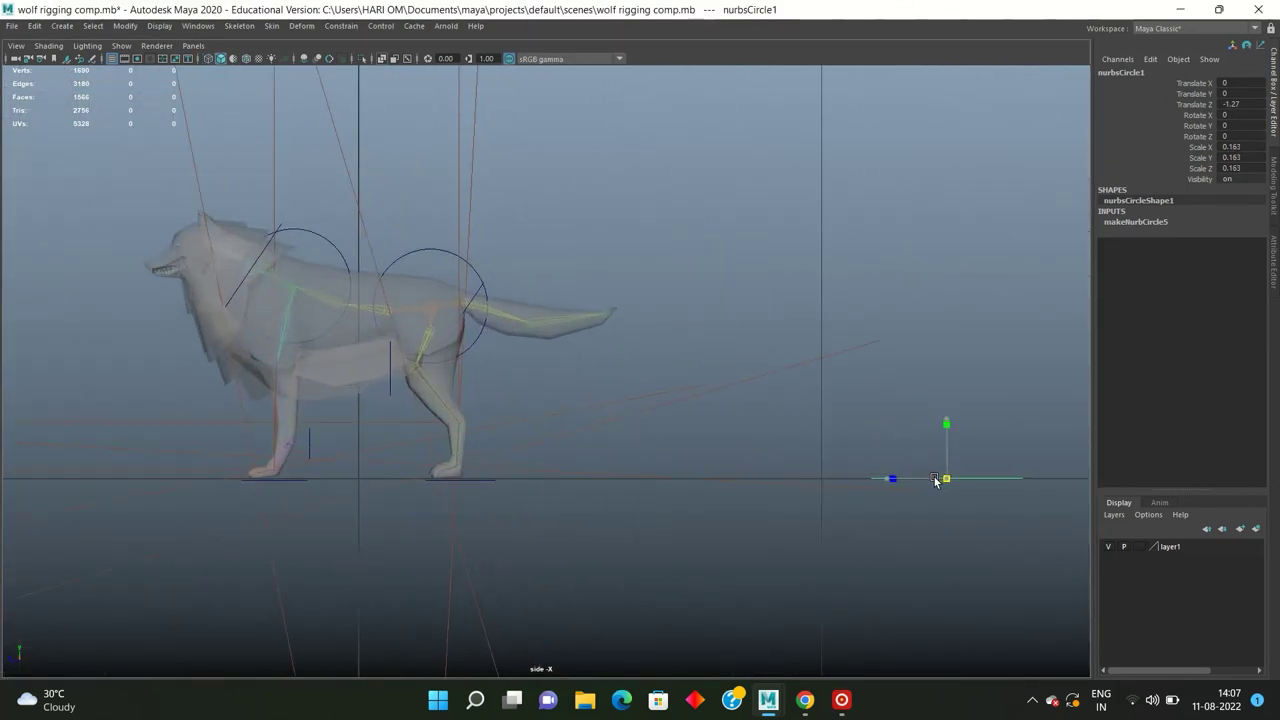
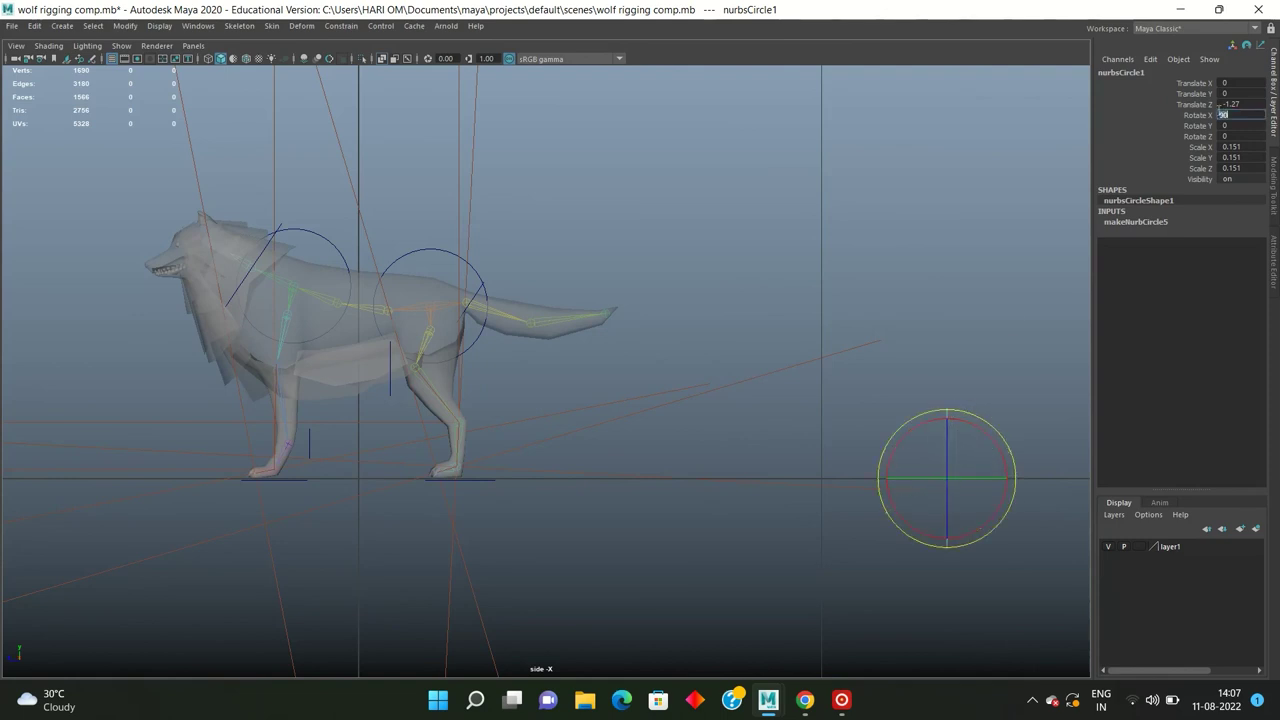
Step: Stand the control circle upright with Rotate X 90, then rotate it to fit the mid-tail
key(Return)
click(940, 381)
drag(937, 419, 947, 474)
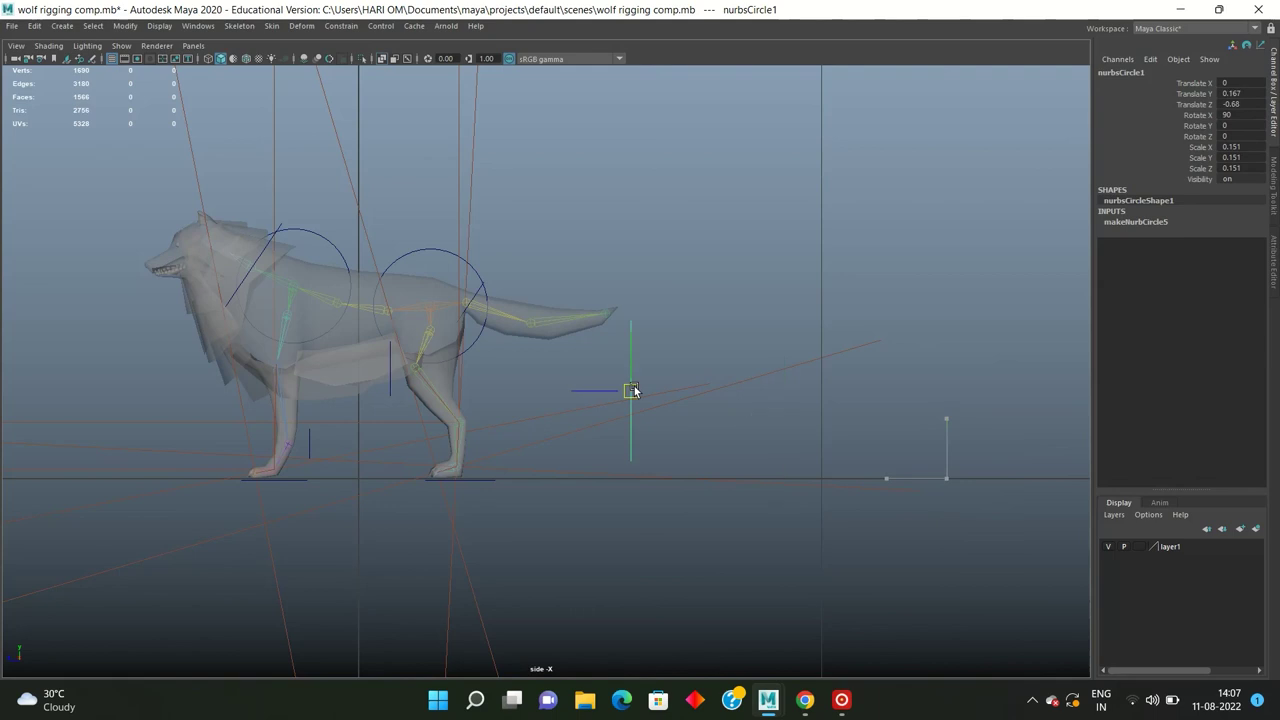
scroll(545, 336, up, 2)
scroll(577, 337, up, 2)
scroll(551, 354, up, 2)
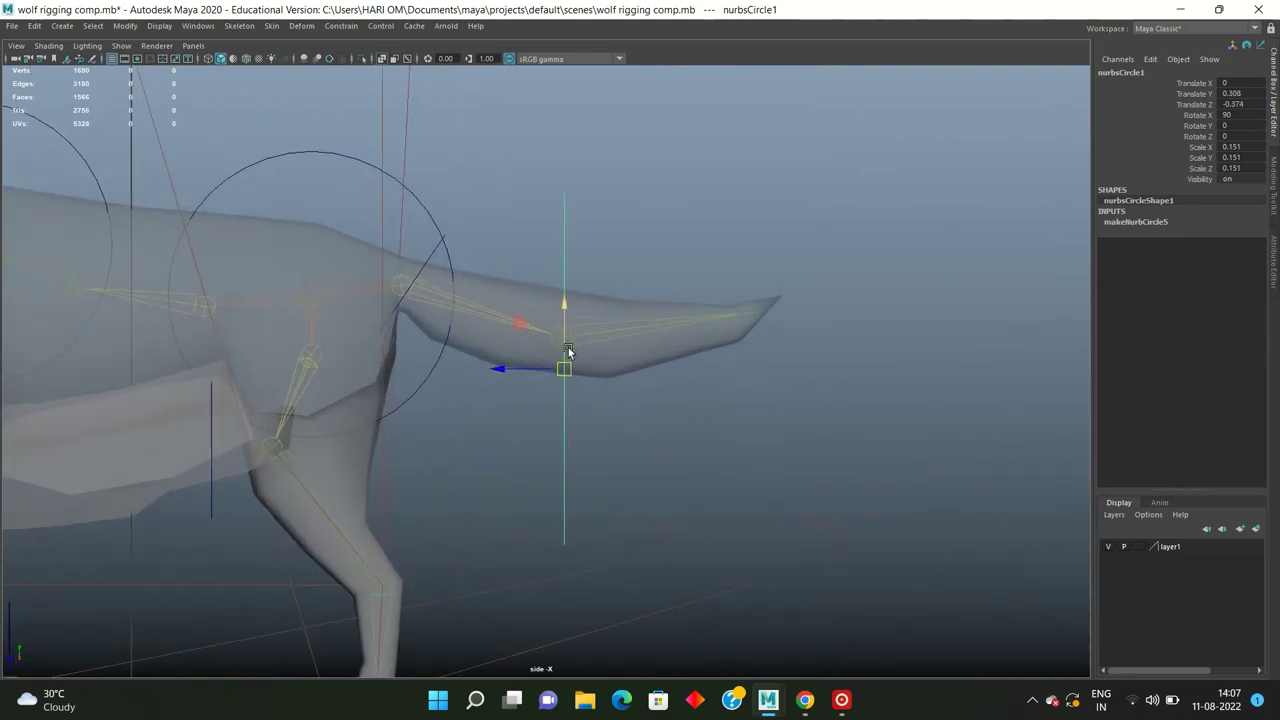
scroll(563, 354, up, 2)
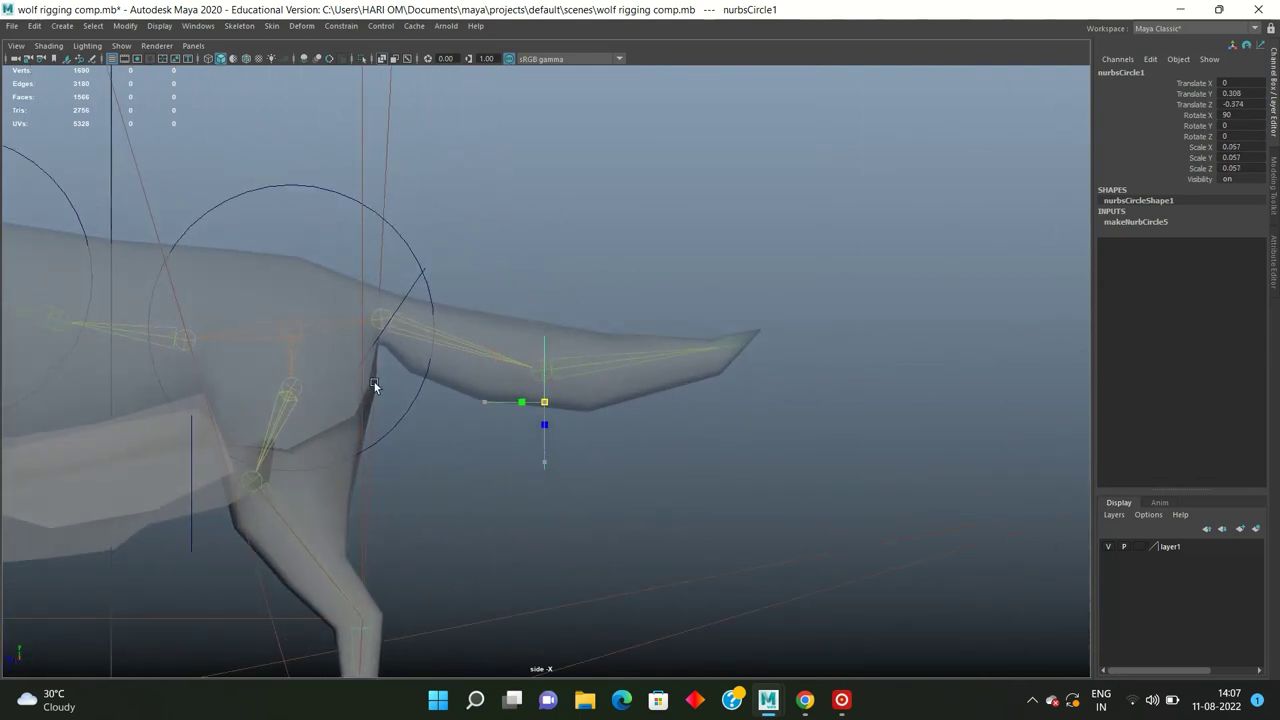
scroll(577, 363, up, 1)
scroll(688, 306, up, 1)
scroll(612, 437, up, 2)
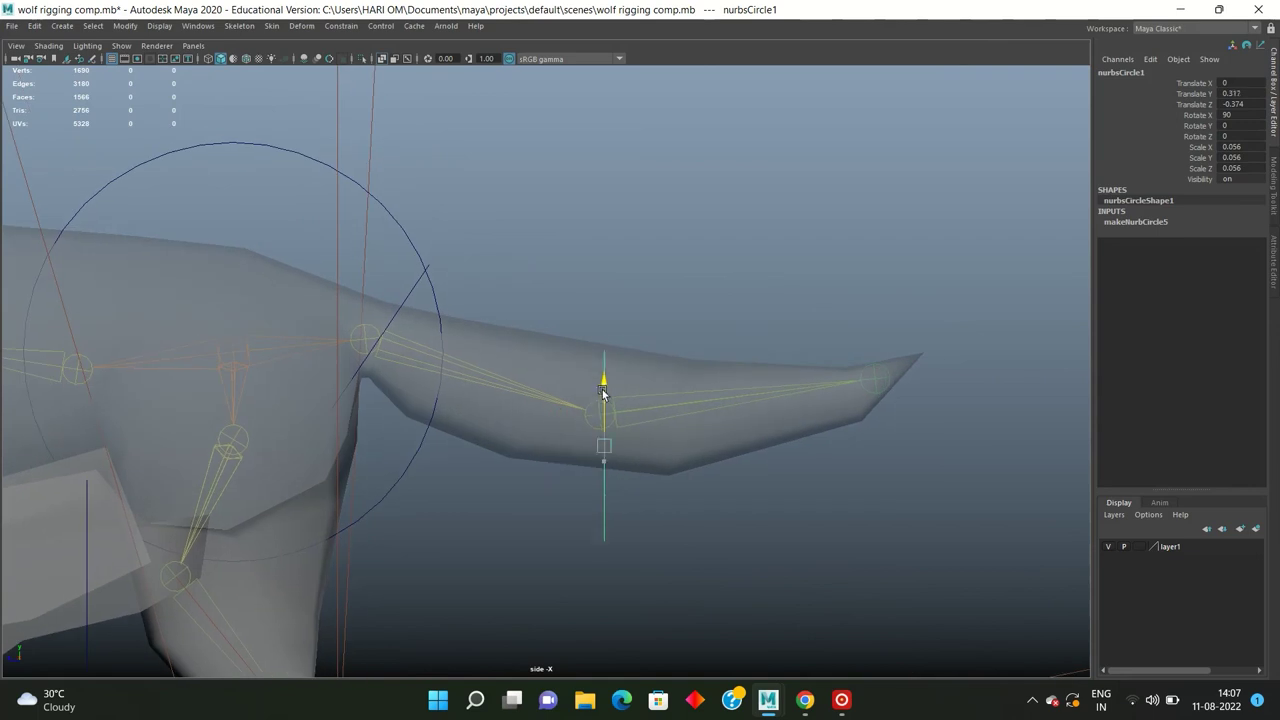
key(e)
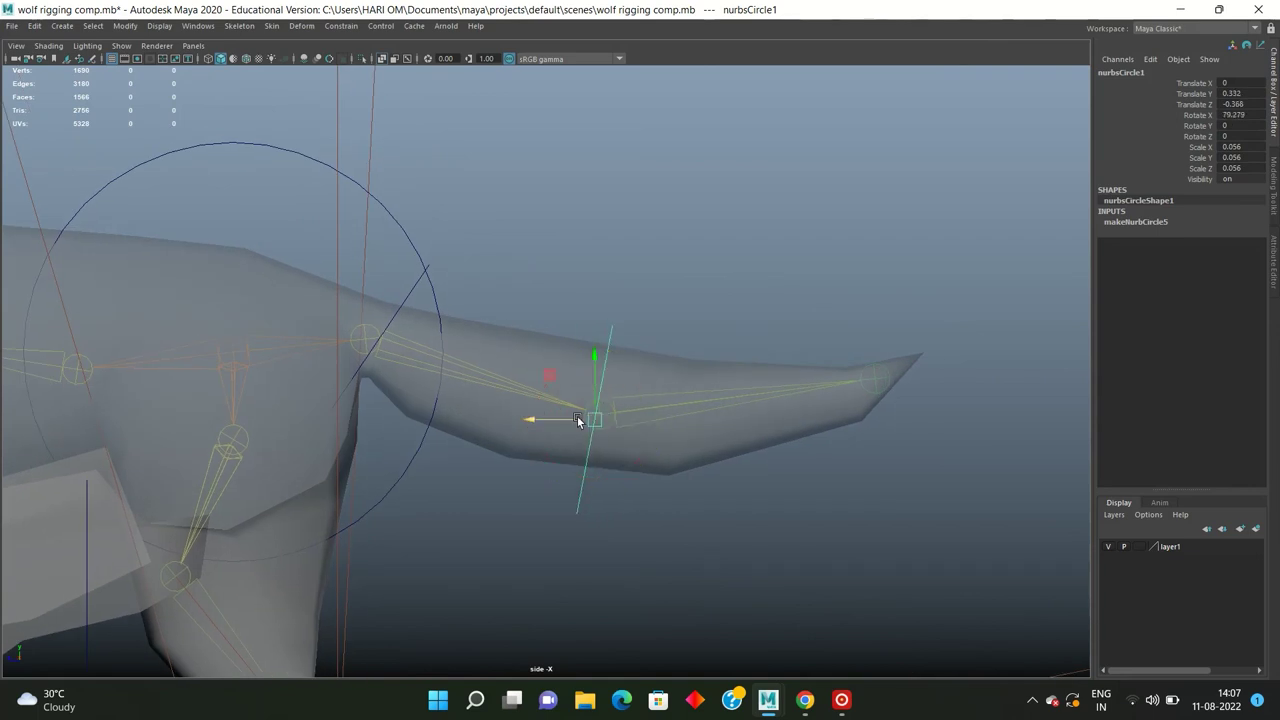
Step: Duplicate the tail control circle and move the copy near the tail tip
key(space)
key(space)
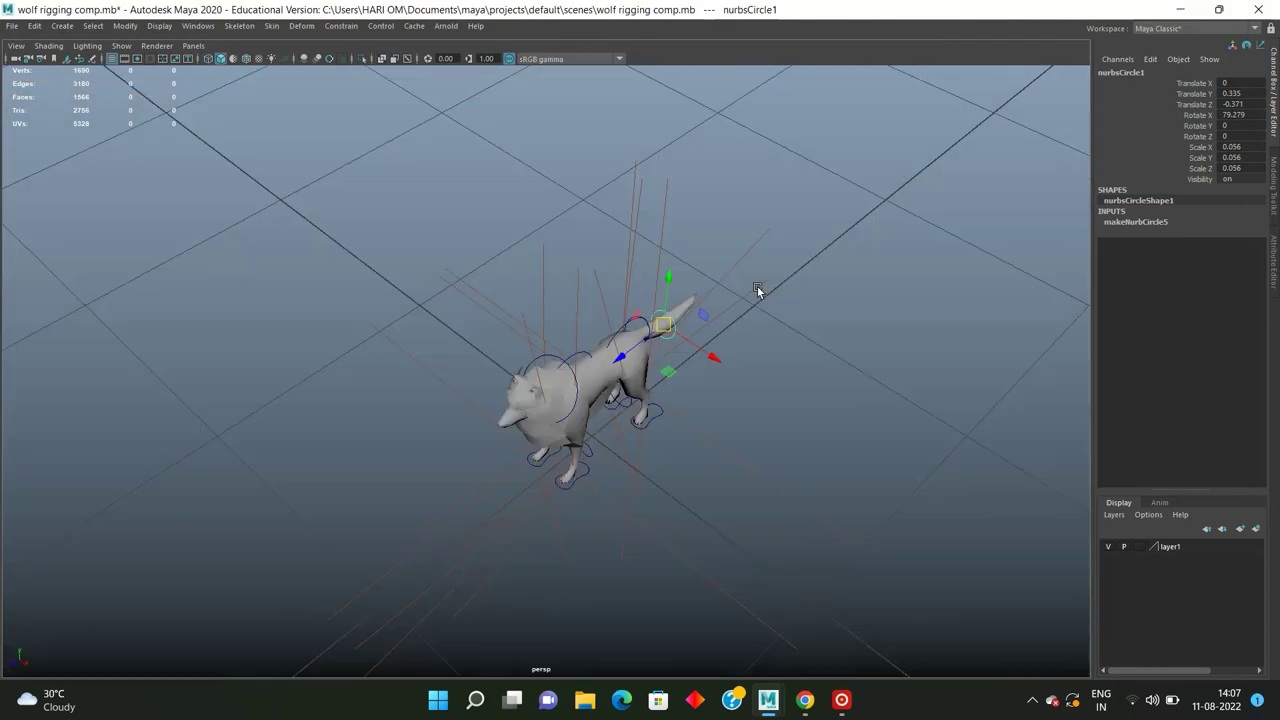
scroll(654, 277, up, 3)
scroll(689, 300, up, 3)
key(ctrl+d)
key(space)
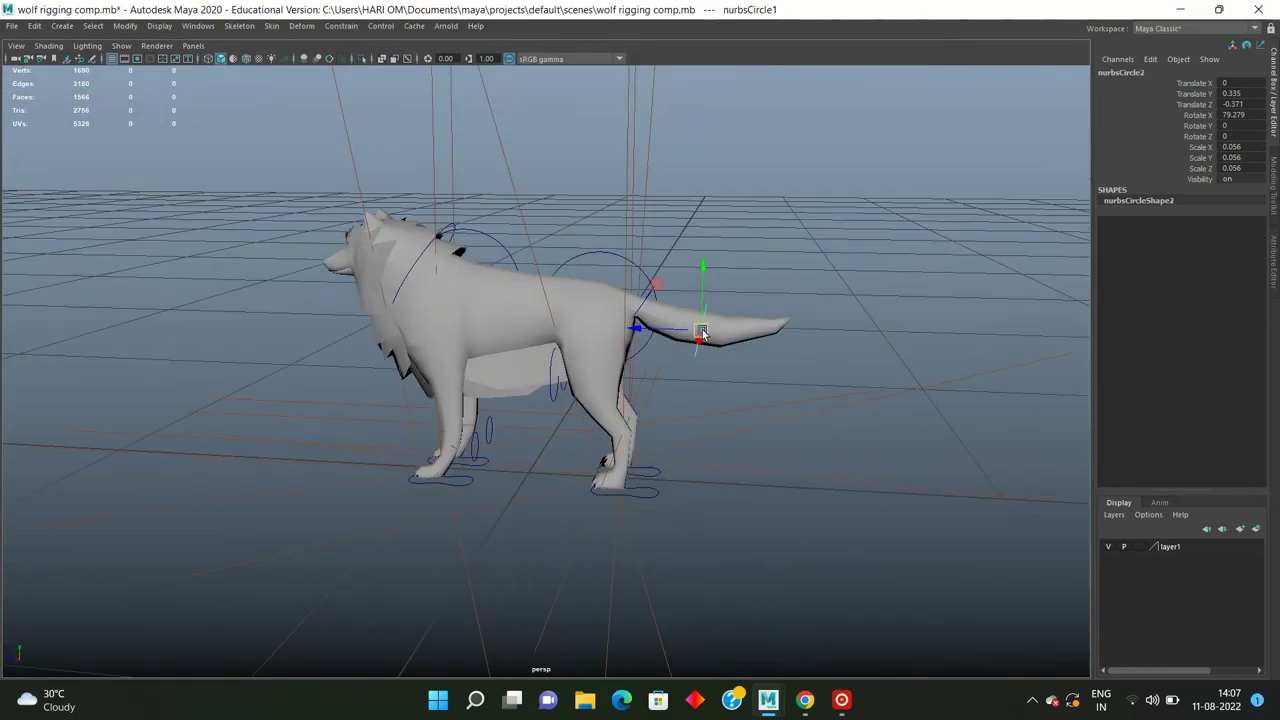
key(space)
key(f)
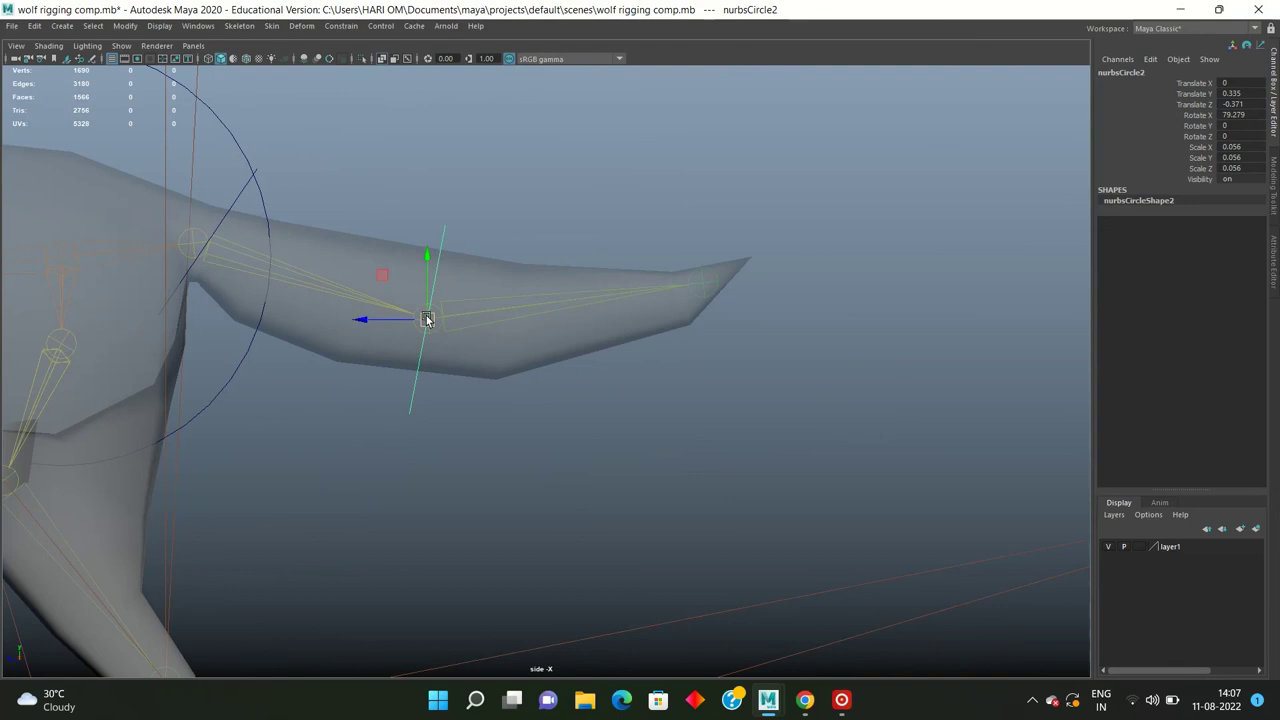
drag(427, 320, 709, 297)
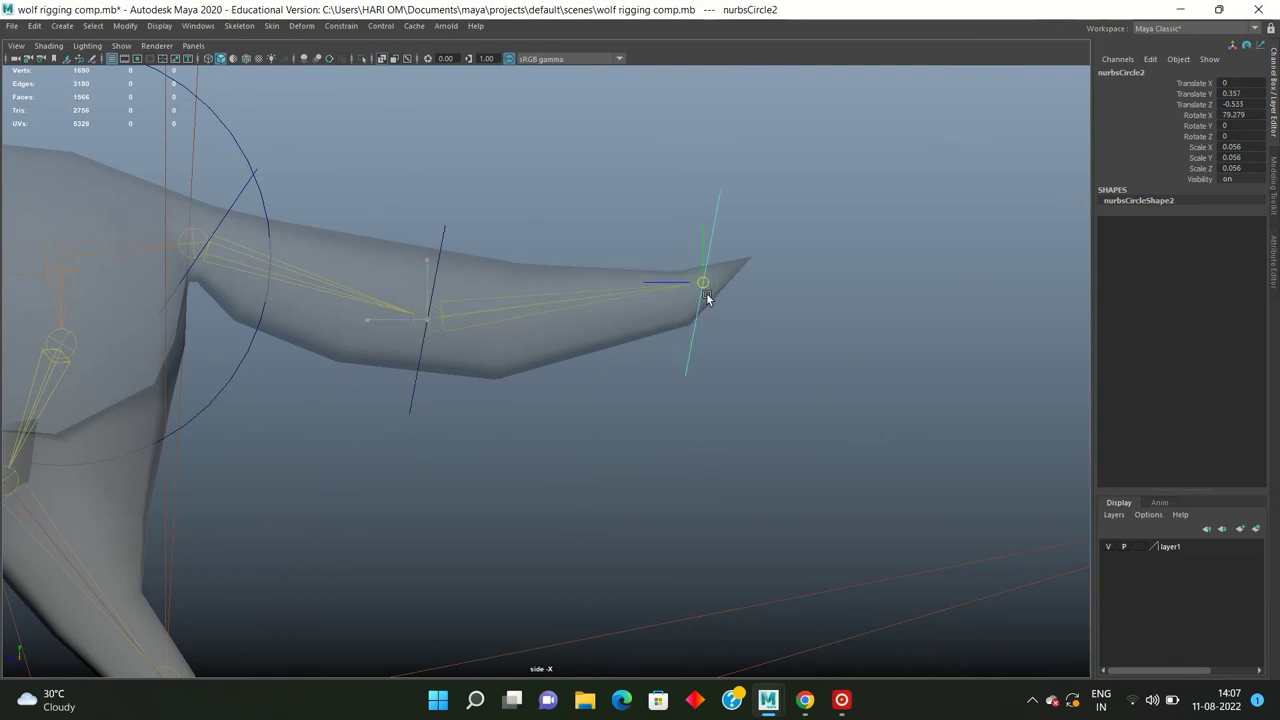
scroll(642, 292, up, 1)
click(484, 246)
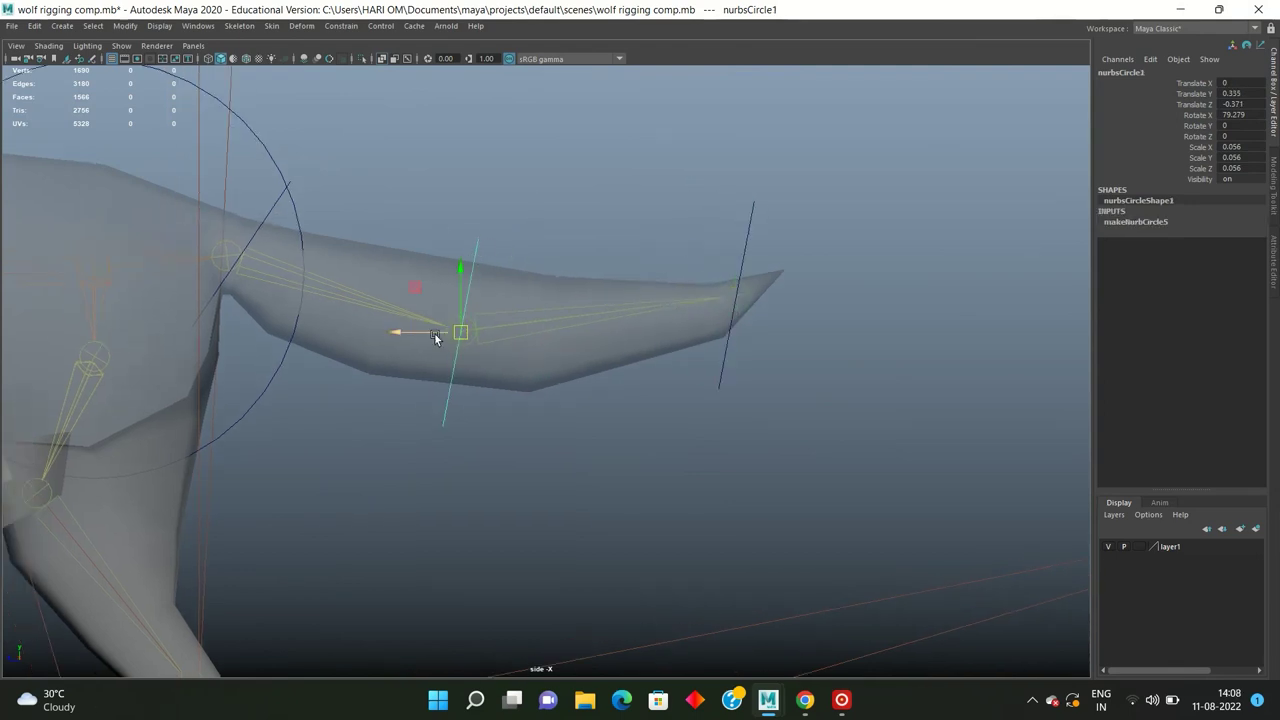
Step: Freeze transformations on the mid-tail control circle so its values are zeroed
click(488, 240)
click(464, 293)
click(128, 30)
click(172, 86)
click(685, 193)
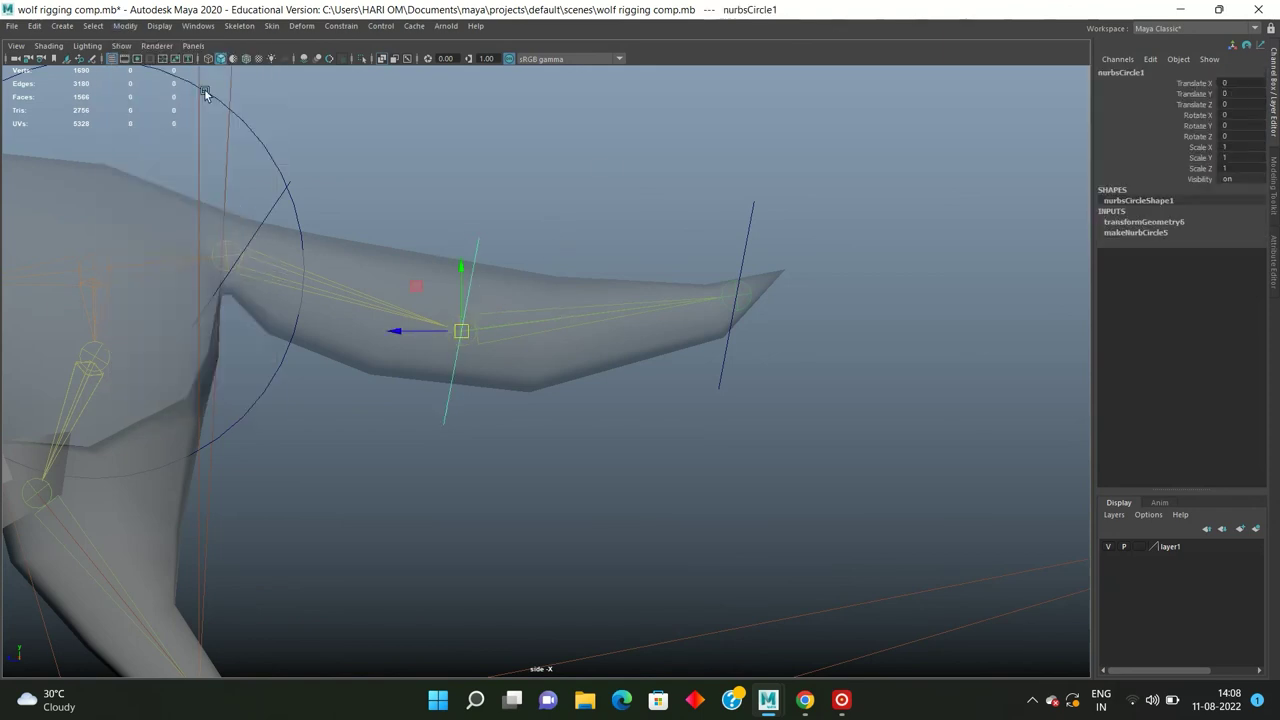
click(752, 210)
click(476, 217)
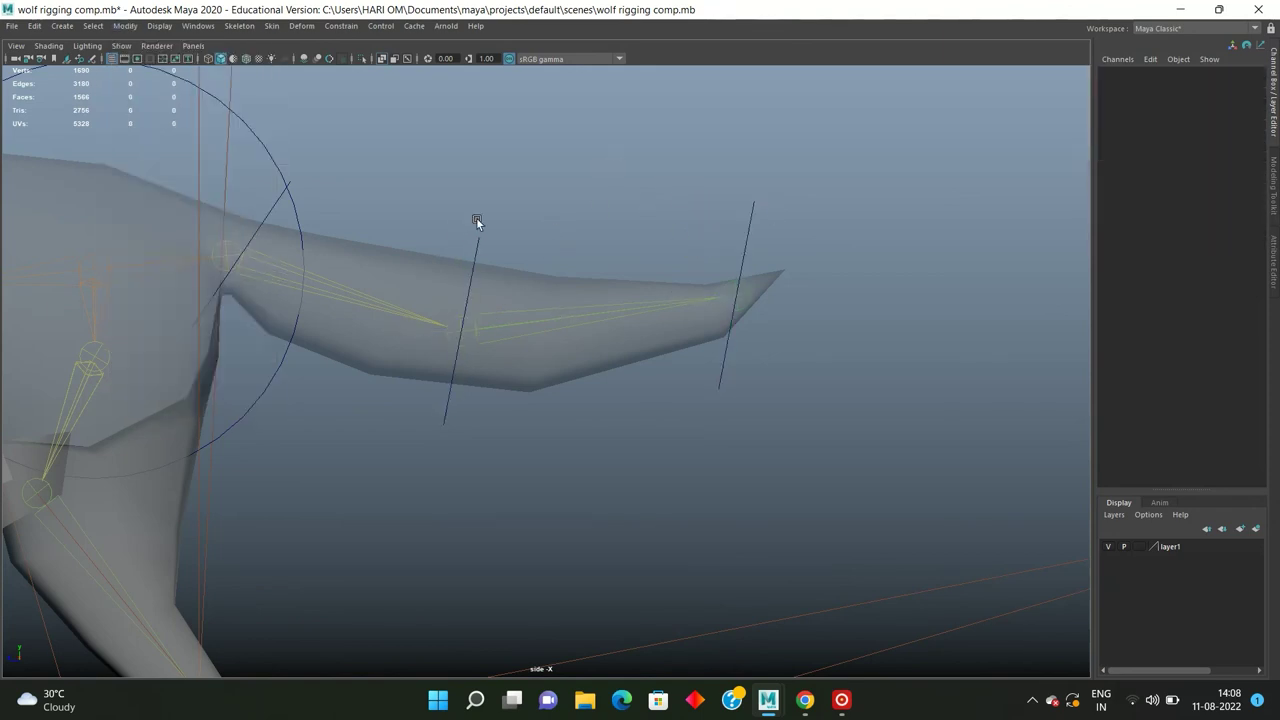
click(466, 322)
Step: Set layer1's display to Reference so the wolf mesh can't be picked
click(470, 335)
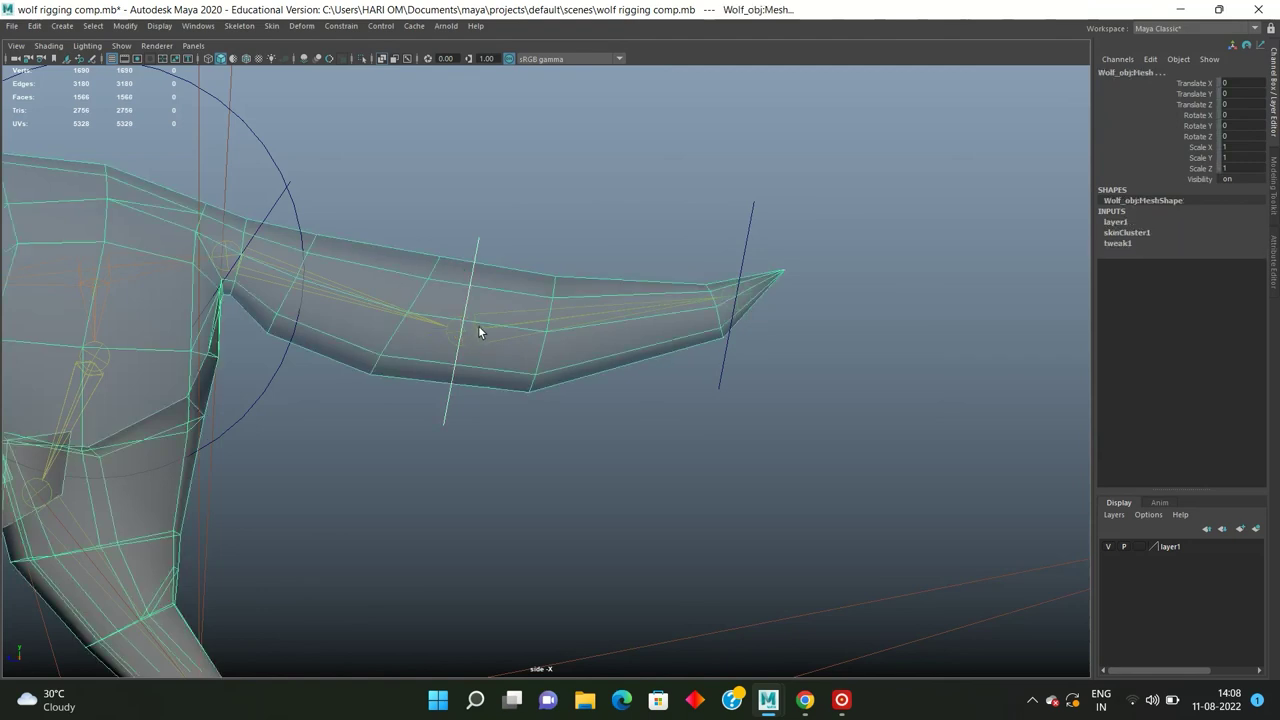
key(space)
click(950, 436)
click(854, 485)
click(1137, 550)
click(1137, 550)
click(828, 421)
drag(771, 452, 786, 512)
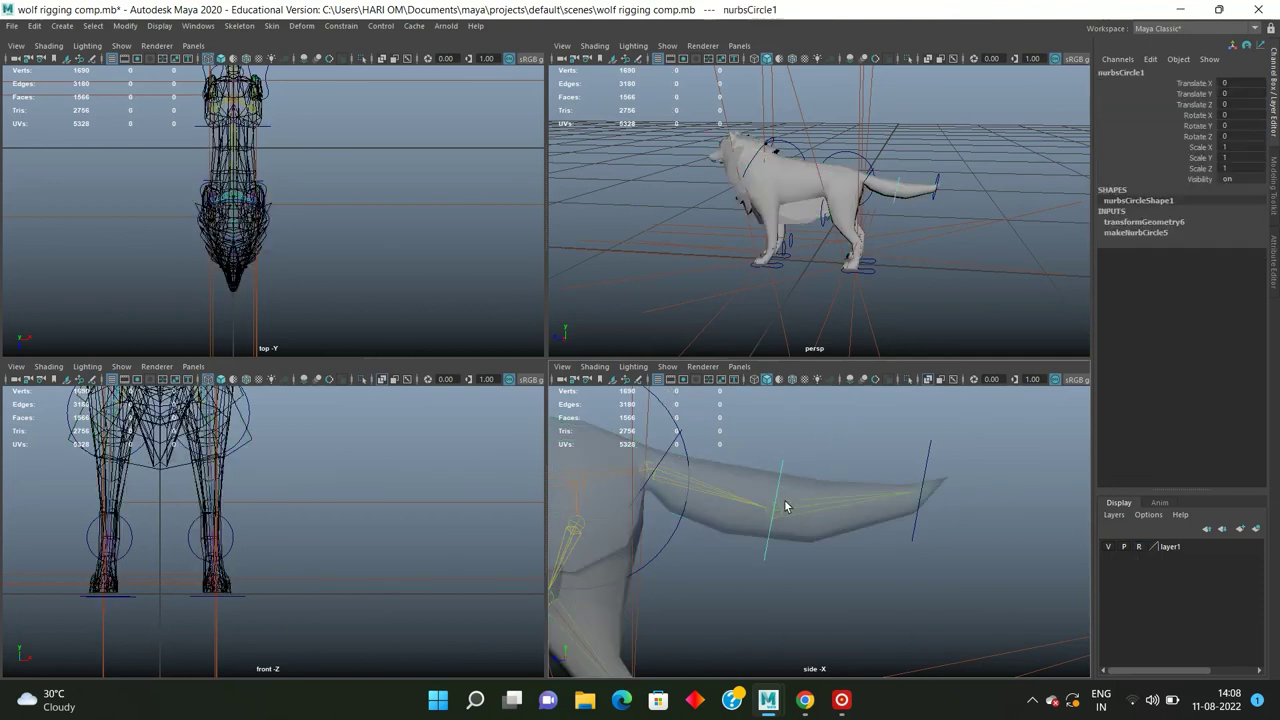
Step: Orient-constrain joint29 to the mid-tail circle and joint30 to the tail-tip circle
click(340, 27)
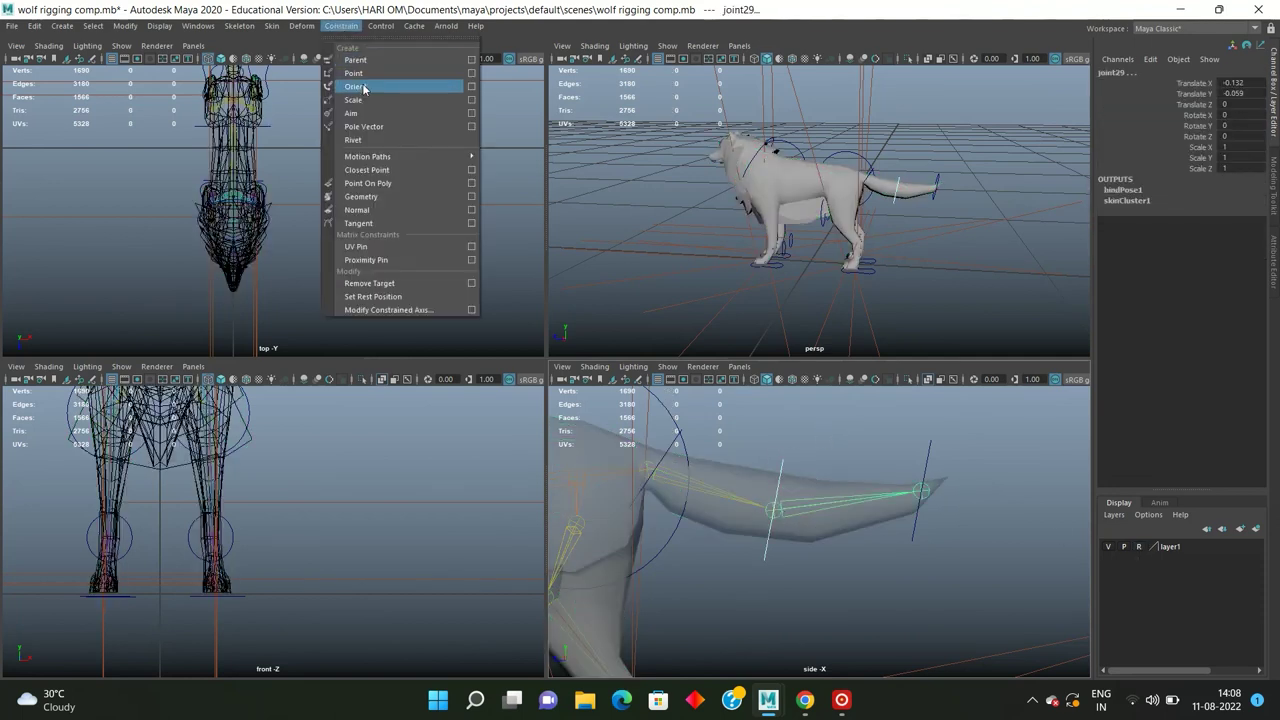
click(360, 88)
click(925, 488)
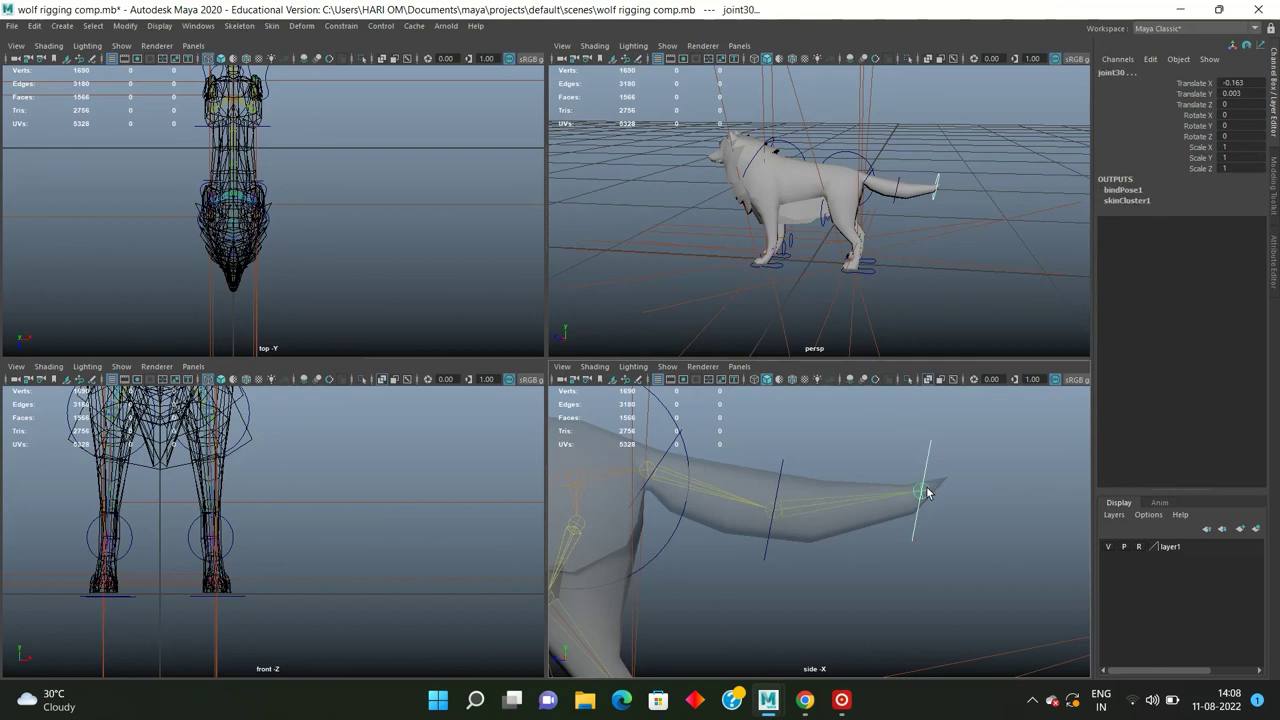
click(919, 491)
click(872, 281)
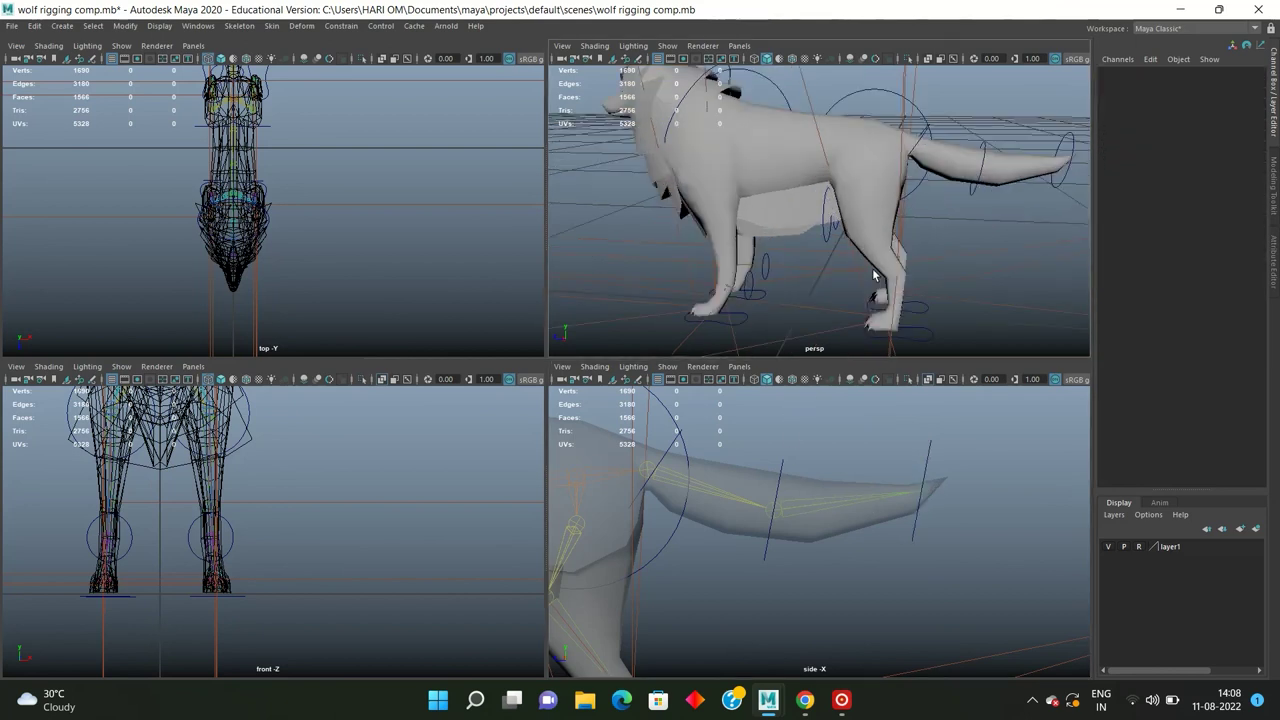
Step: Test the constraint by rotating the mid-tail circle to bend the tail, then undo
scroll(766, 277, up, 5)
click(740, 215)
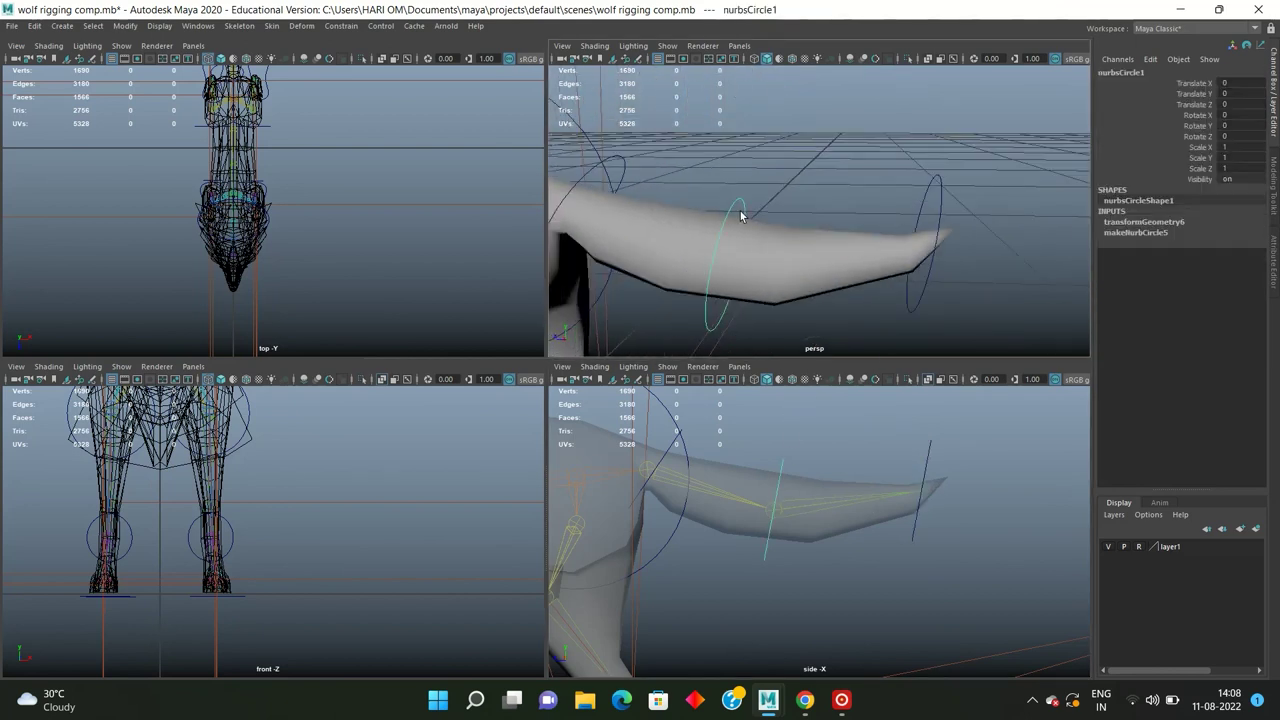
key(e)
mouse_move(748, 206)
mouse_down()
mouse_move(771, 217)
mouse_move(754, 185)
mouse_up()
click(943, 194)
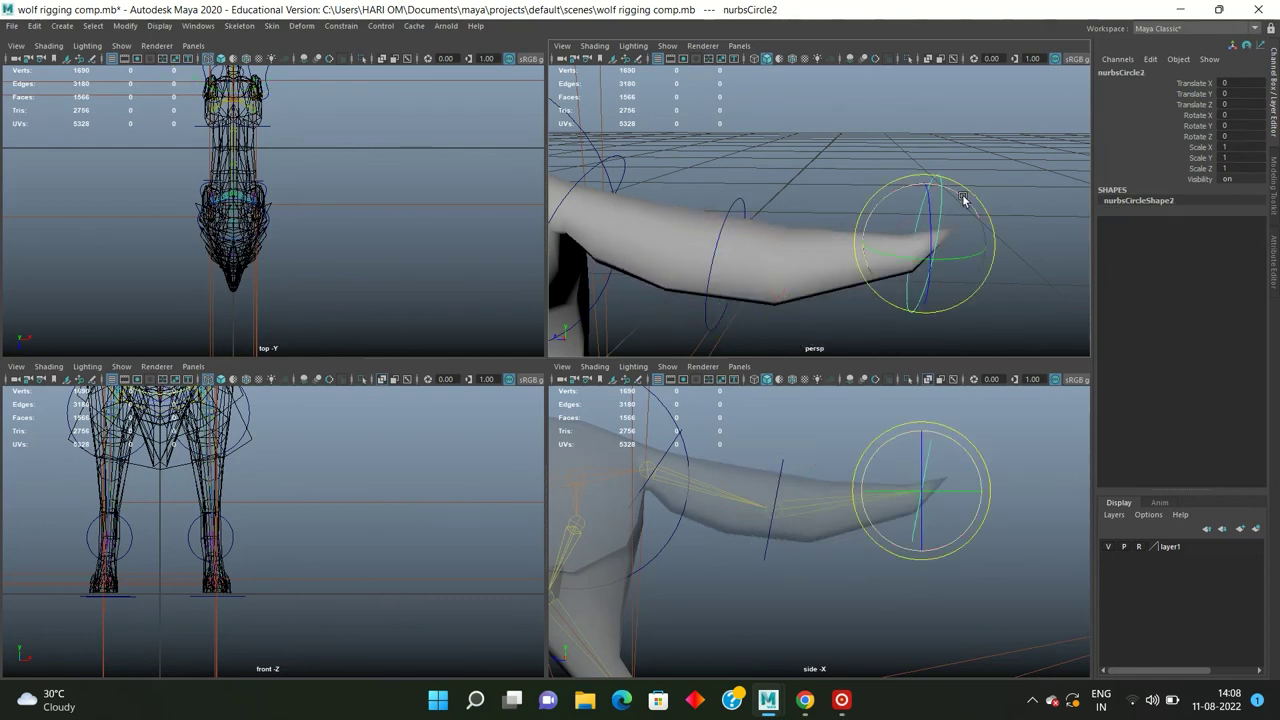
click(962, 200)
alt+drag(857, 200, 780, 186)
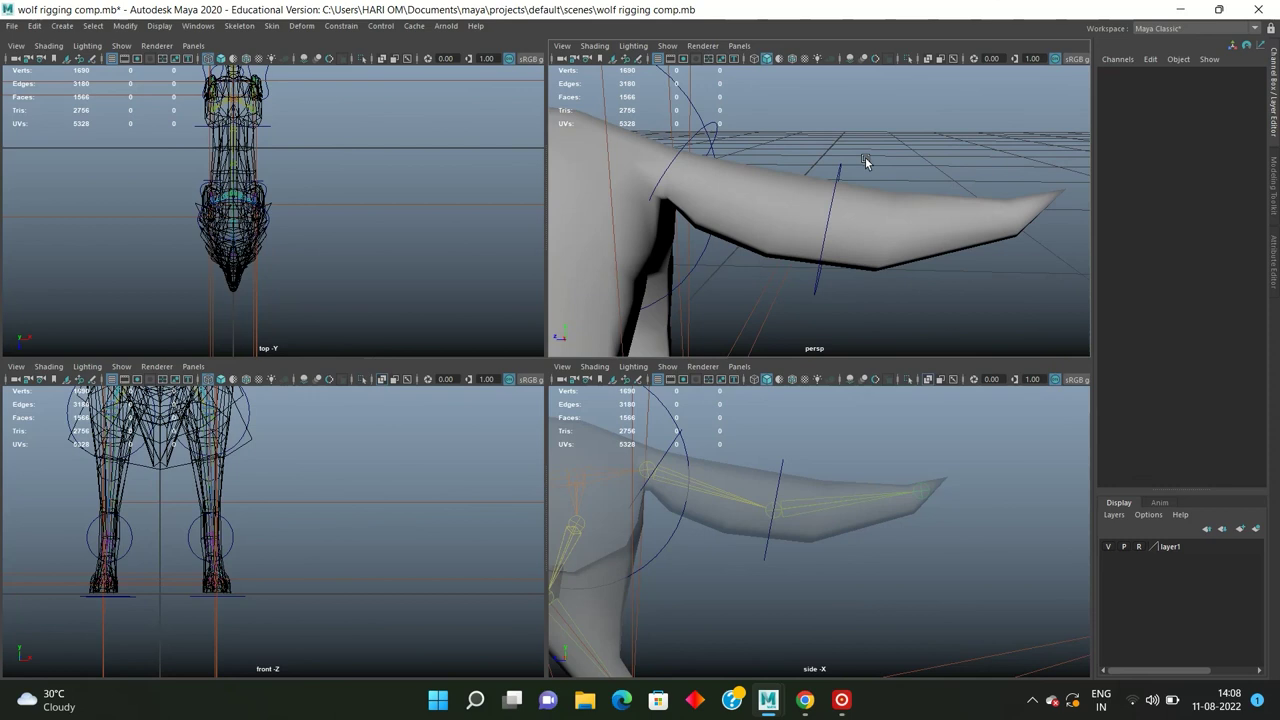
mouse_move(865, 162)
mouse_down()
mouse_move(849, 171)
mouse_move(872, 203)
mouse_up()
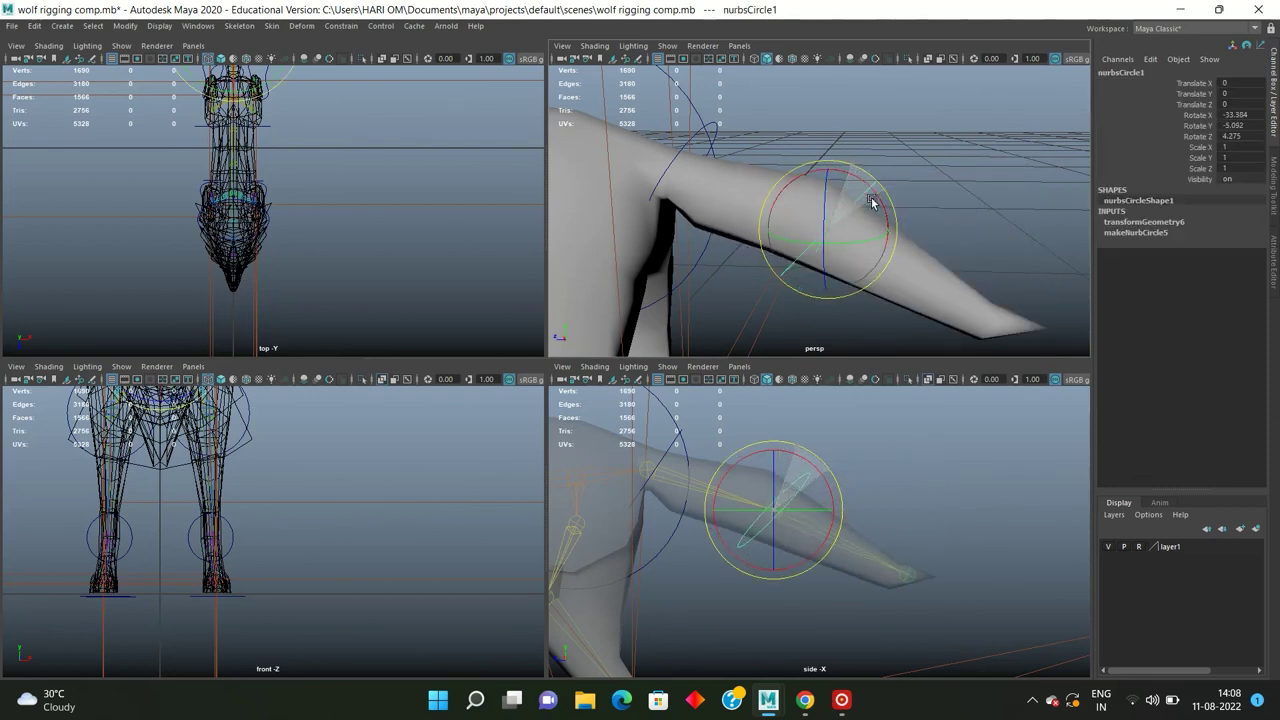
key(ctrl+z)
key(ctrl+z)
Step: Orbit the perspective view around the whole wolf and select the tail_ctrl circle
scroll(877, 180, down, 5)
mouse_move(877, 180)
alt+mouse_down()
mouse_move(740, 233)
mouse_move(845, 208)
alt+mouse_up()
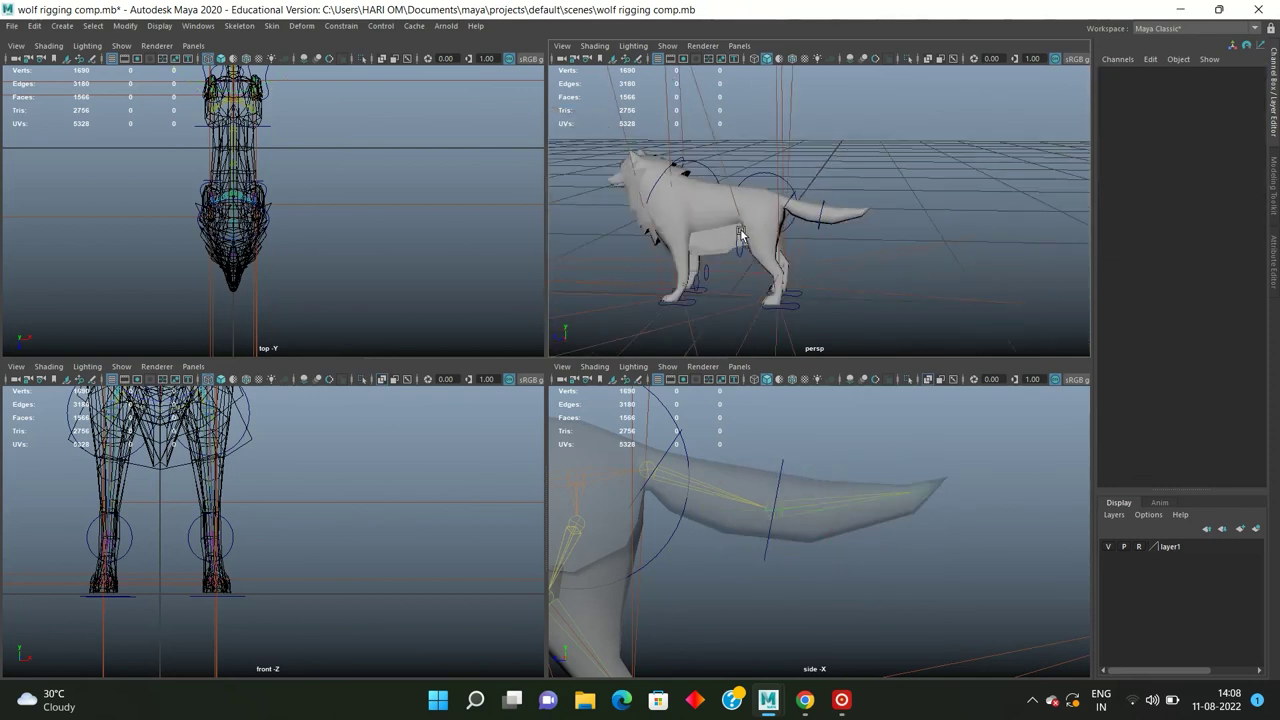
key(space)
scroll(709, 303, down, 3)
mouse_move(757, 241)
alt+mouse_down()
mouse_move(716, 267)
mouse_move(766, 267)
alt+mouse_up()
click(740, 300)
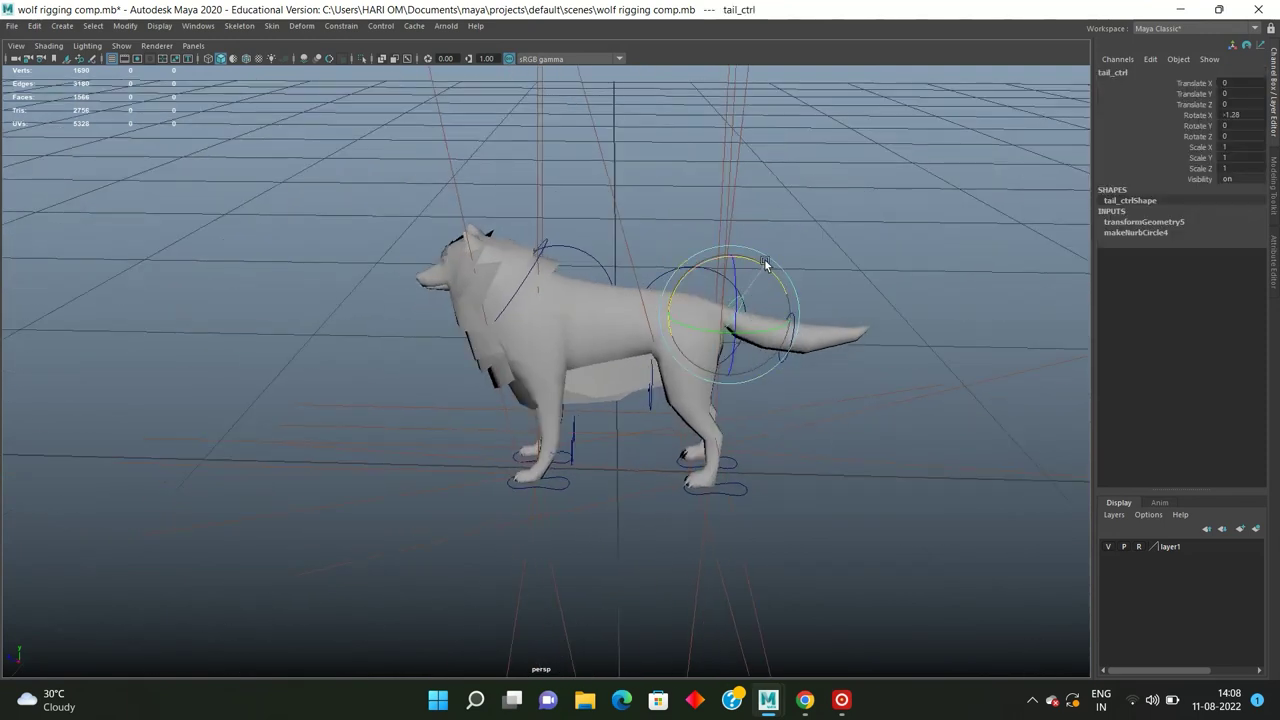
Step: Rotate the tail-tip circle to bend the tail down, then undo a neck_ctrl rotation
click(796, 312)
click(792, 316)
mouse_move(818, 298)
mouse_down()
mouse_move(829, 266)
mouse_move(698, 266)
mouse_move(590, 238)
mouse_up()
click(829, 266)
click(606, 232)
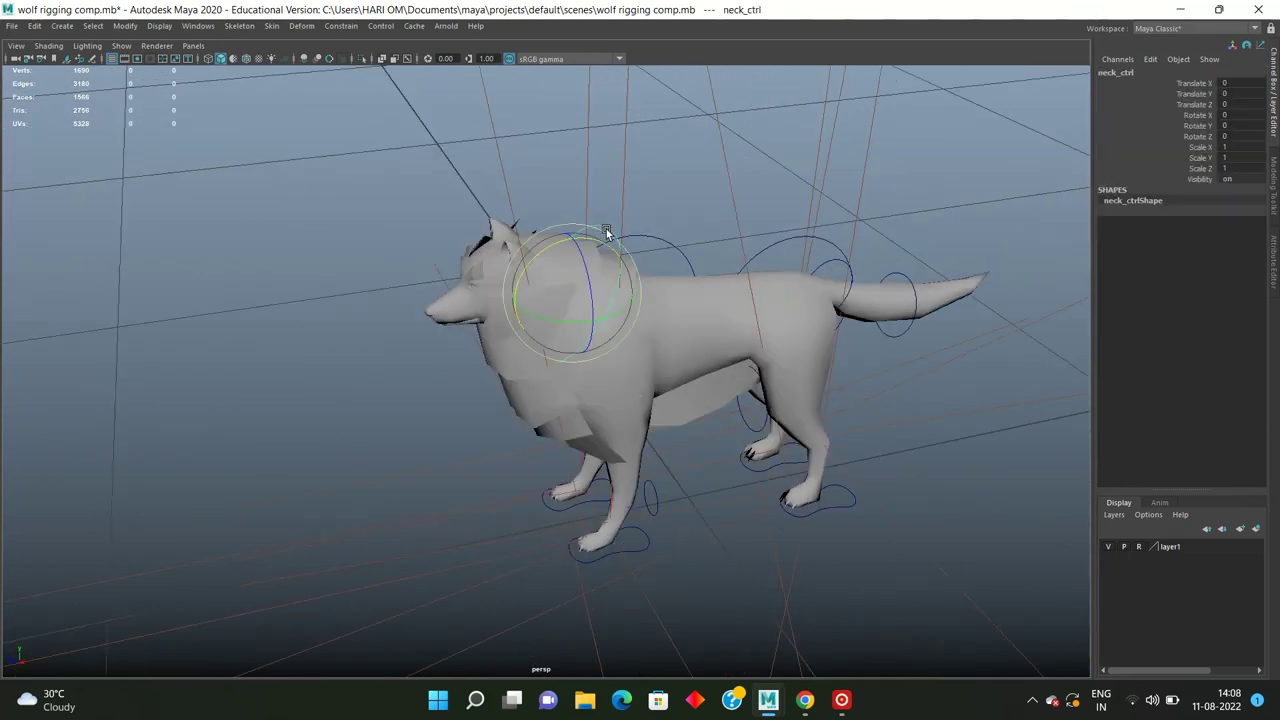
key(ctrl+z)
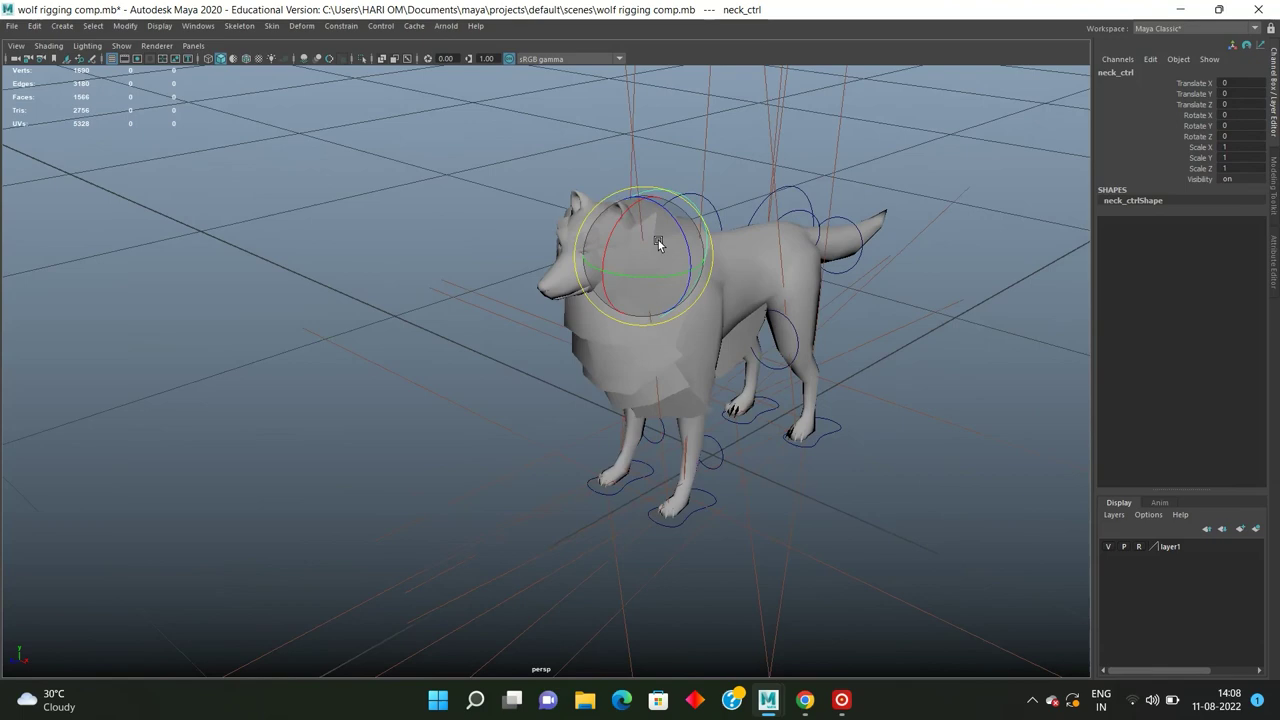
click(655, 240)
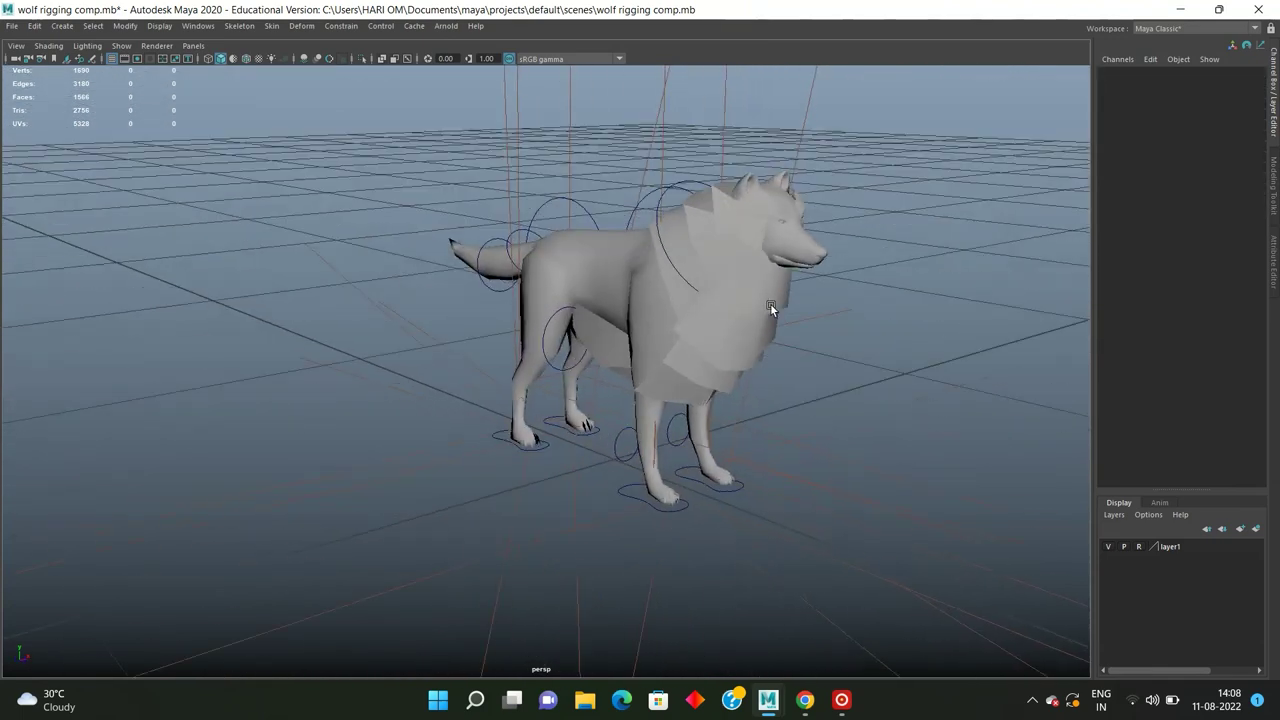